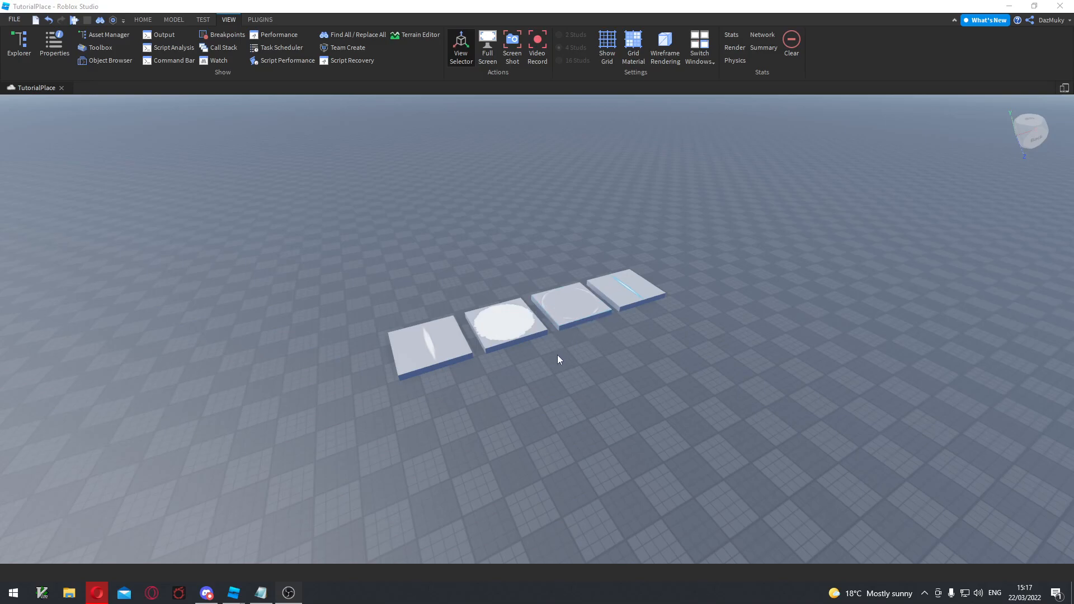
right_drag(502, 368, 544, 374)
click(142, 20)
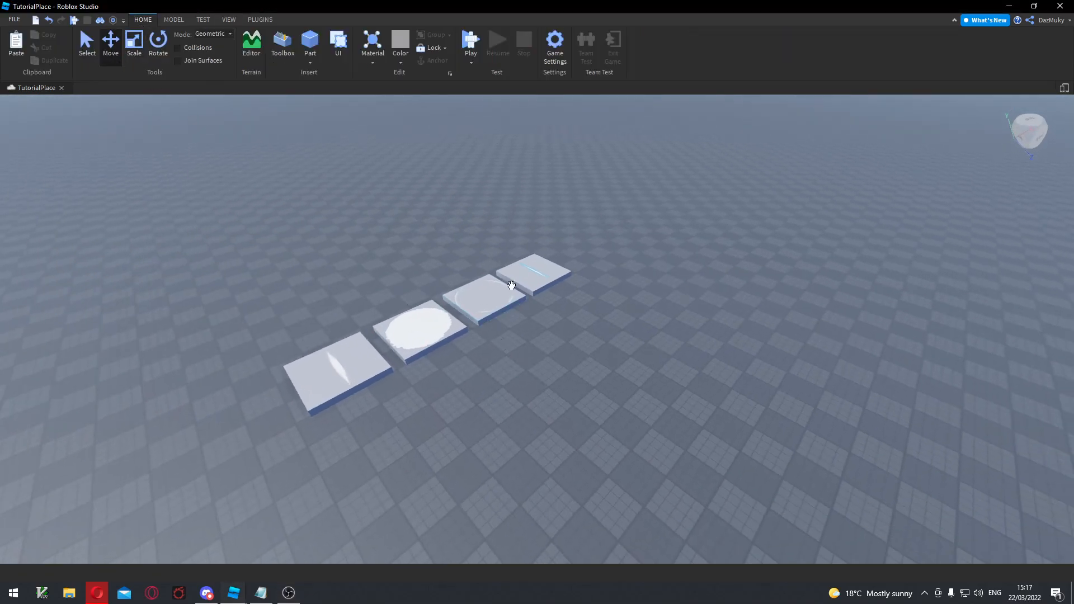
drag(588, 217, 304, 385)
click(625, 520)
drag(611, 231, 308, 388)
drag(223, 246, 626, 379)
click(540, 450)
drag(386, 446, 629, 207)
click(695, 347)
right_drag(567, 341, 566, 341)
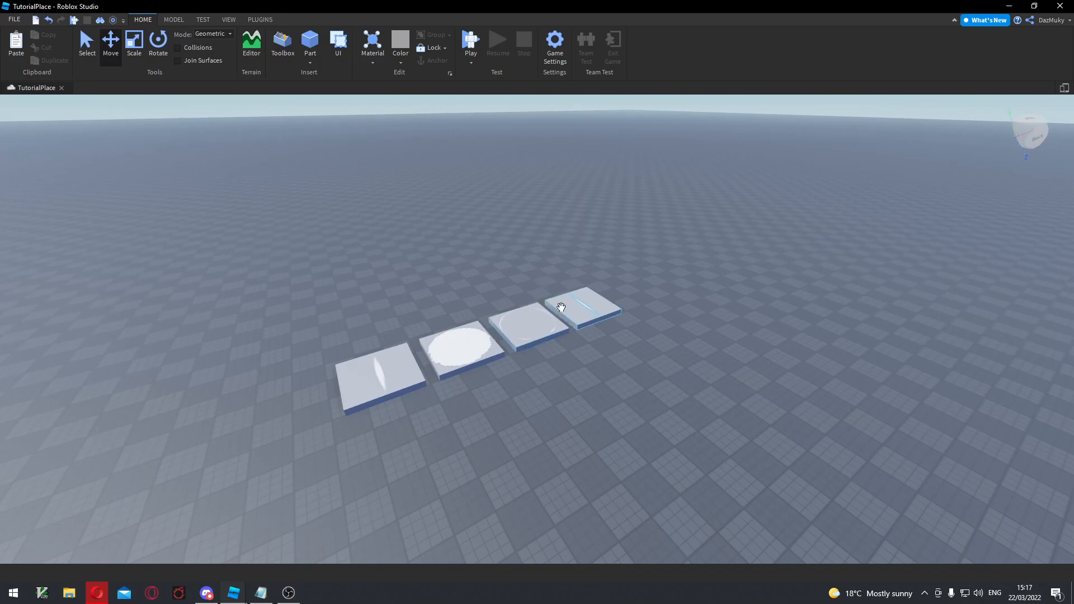
Look over the row of four decal tiles from the front, selecting each tile in turn.
key(w)
right_drag(559, 387, 559, 390)
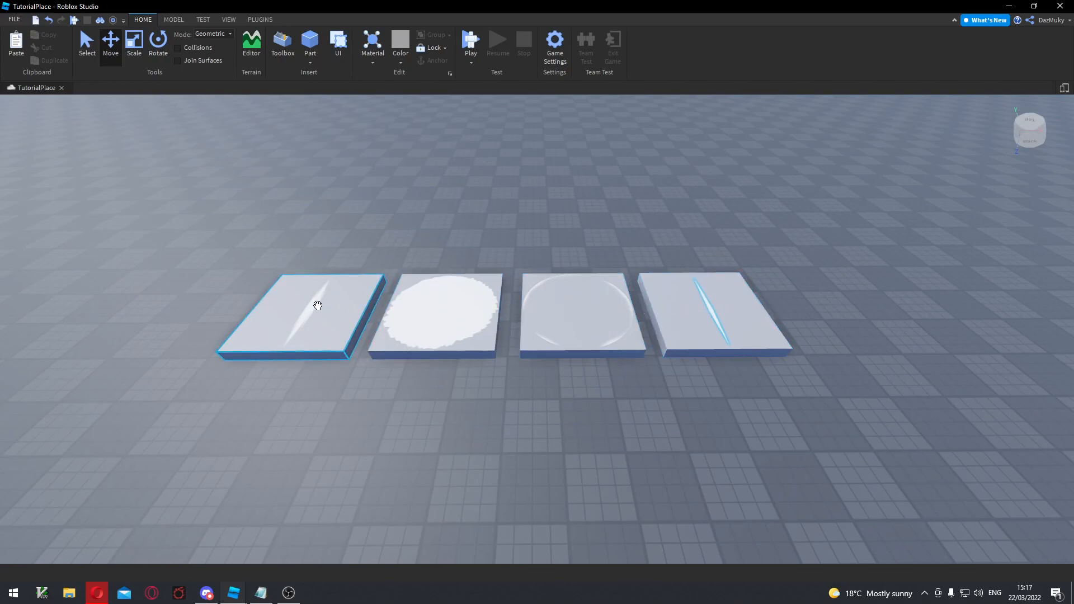
click(708, 302)
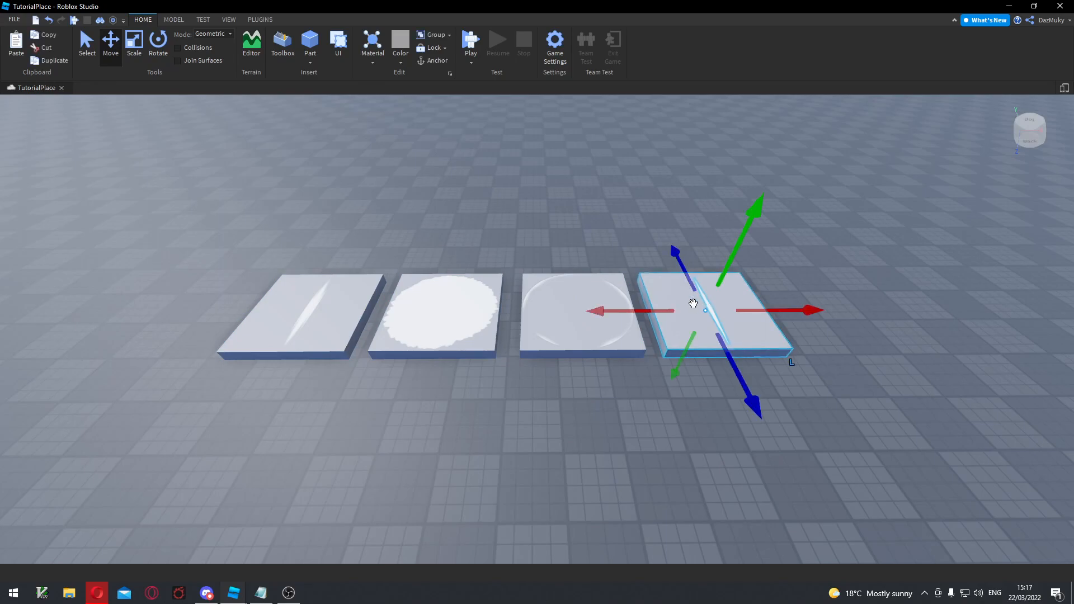
click(557, 287)
click(447, 282)
click(307, 283)
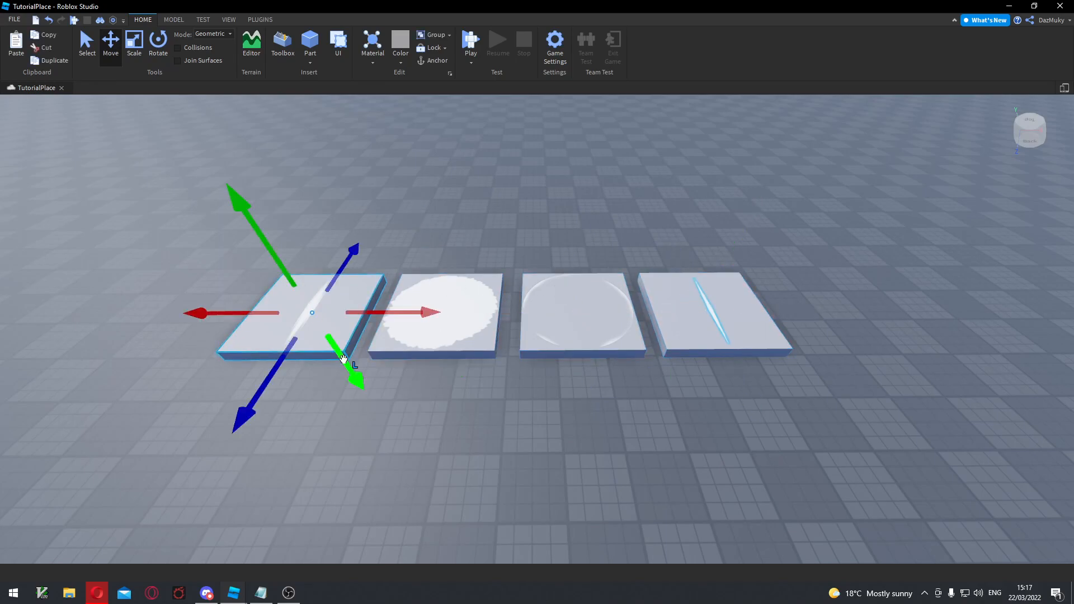
click(412, 423)
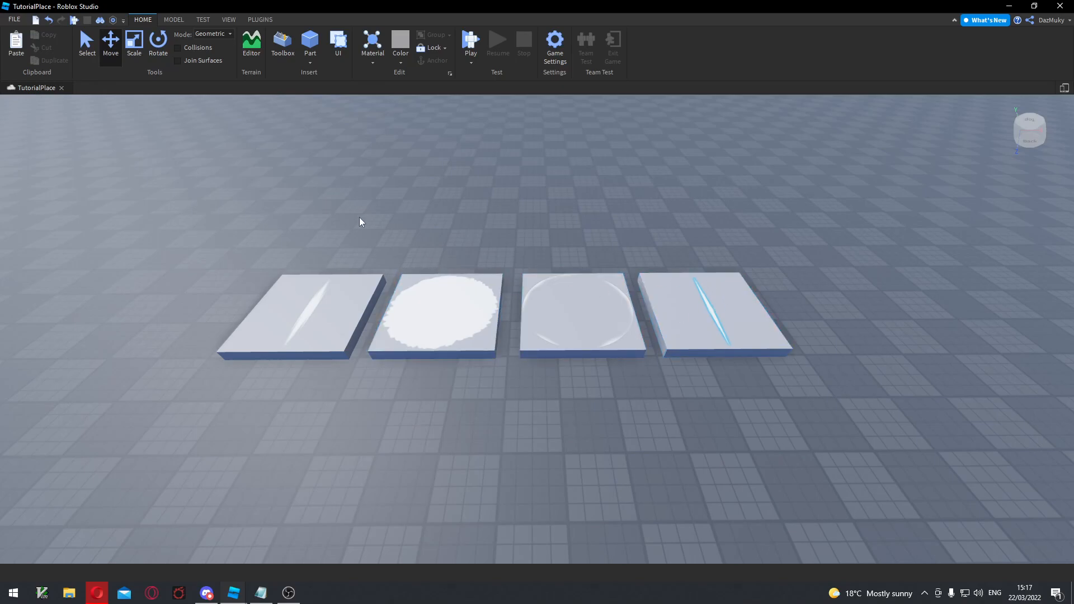
right_drag(379, 208, 380, 208)
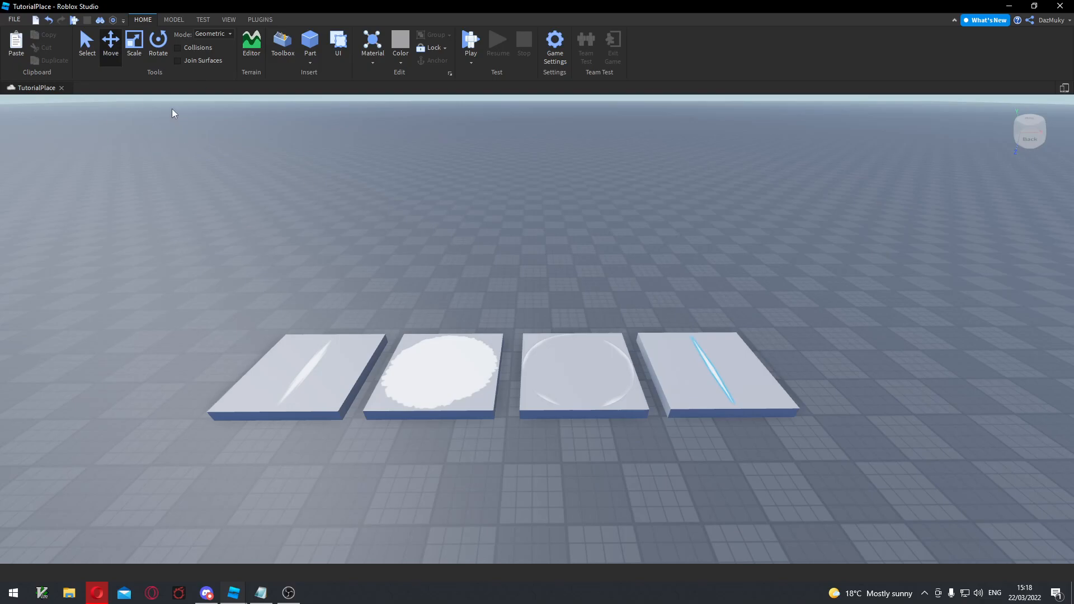
Try the view selector's preset top and side views and turn the view selector off.
click(229, 20)
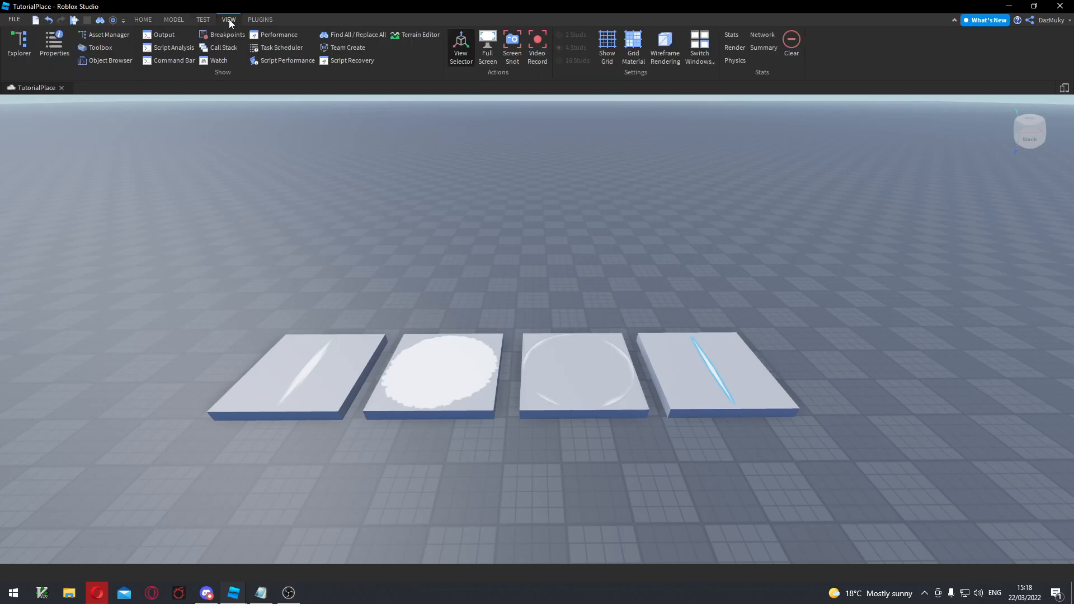
click(1030, 130)
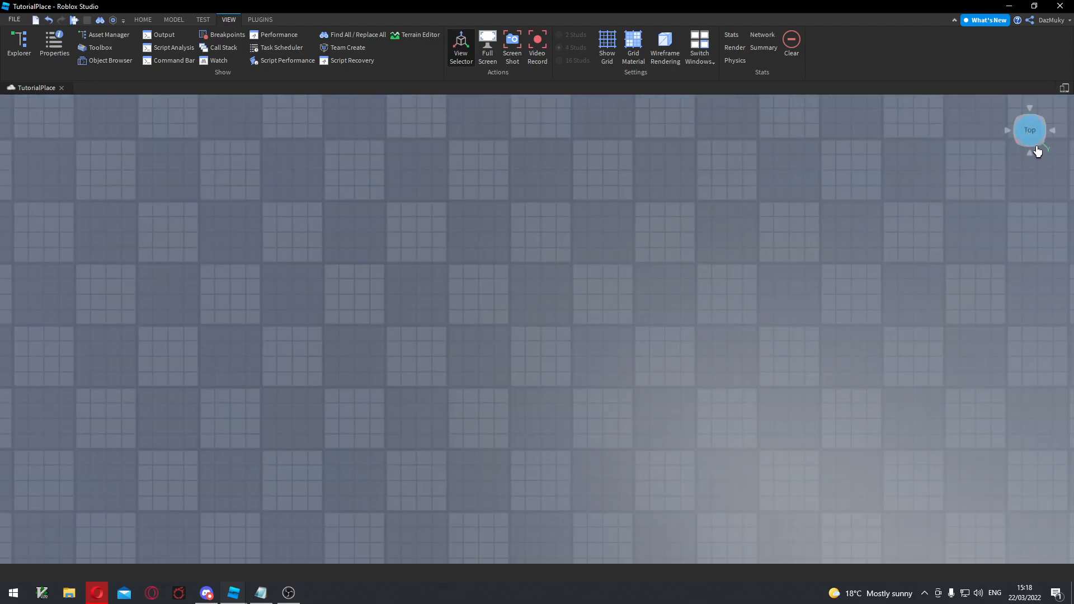
click(1031, 157)
click(1052, 133)
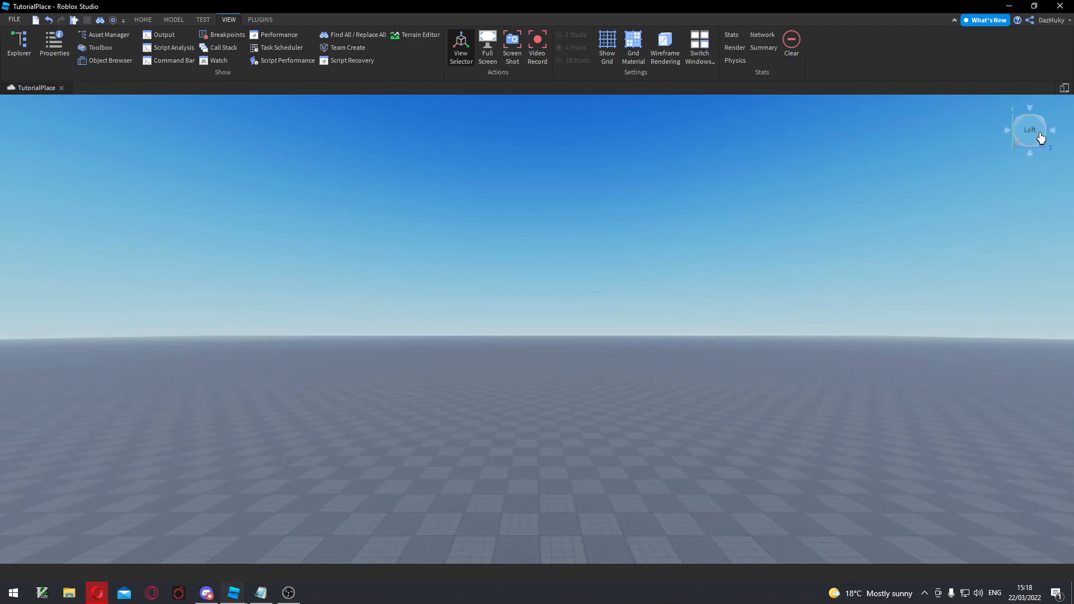
right_drag(745, 248, 744, 248)
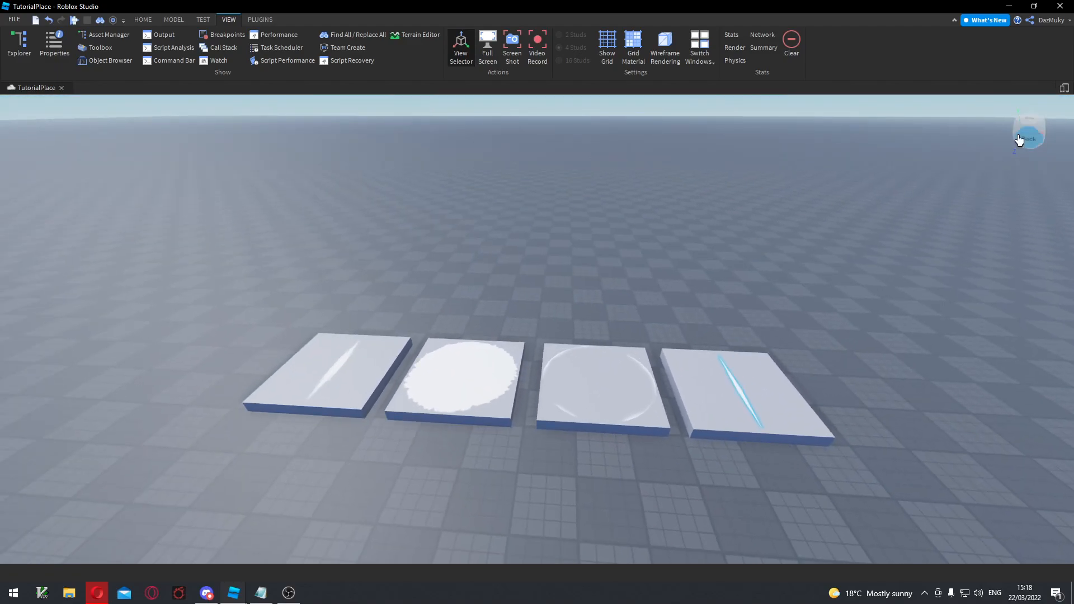
click(463, 47)
double_click(463, 48)
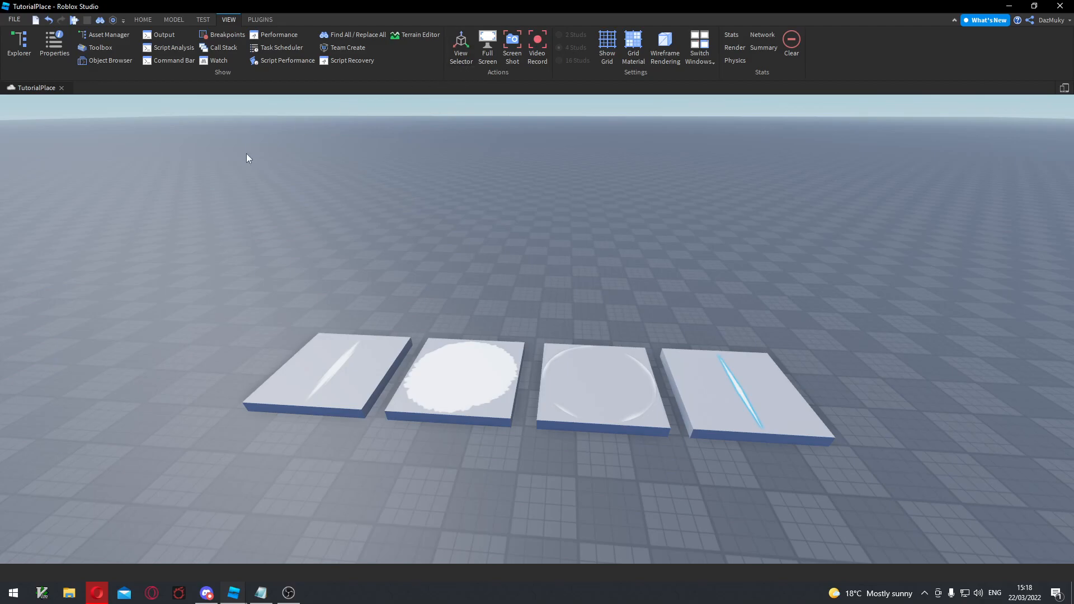
Show the Explorer and Properties windows and select the tile with the solid white circle decal.
click(21, 44)
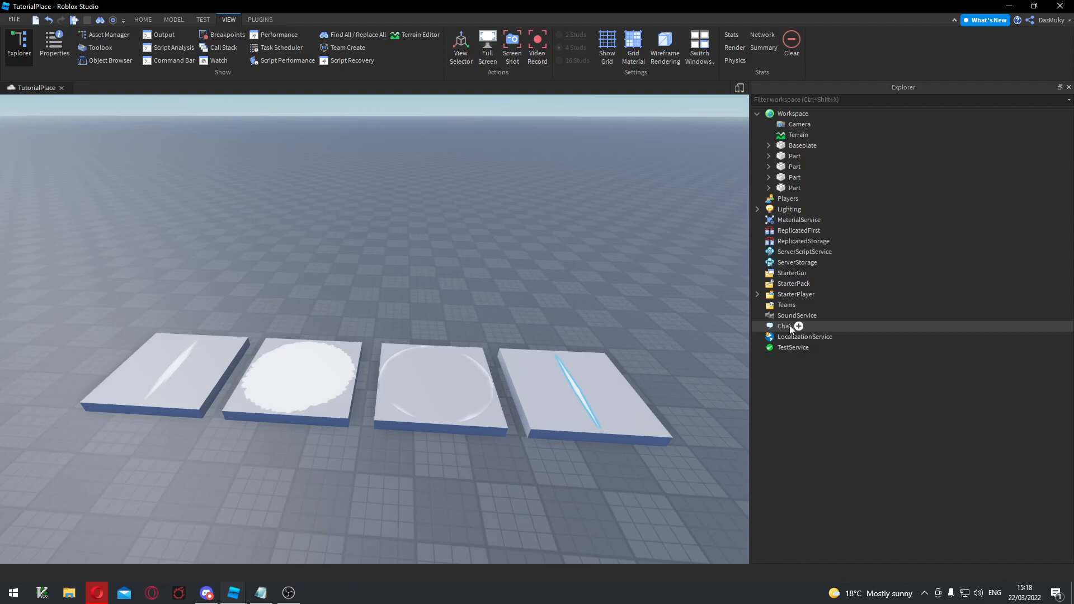
click(582, 395)
click(395, 372)
click(299, 383)
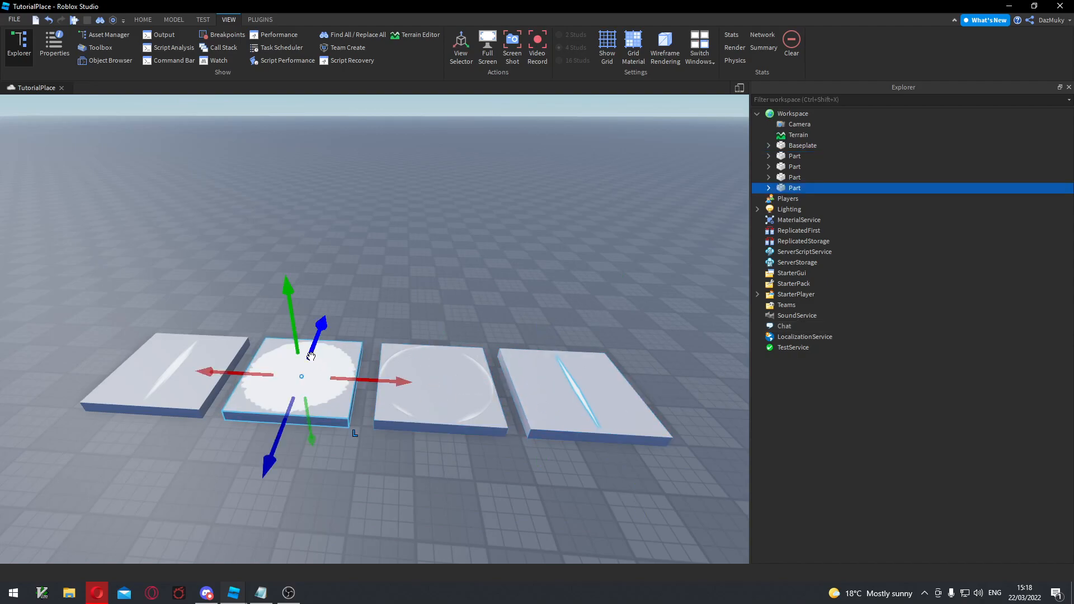
click(55, 48)
drag(901, 323, 901, 309)
Review the full list of properties of the tile with the solid white circle decal.
scroll(1041, 391, down, 3)
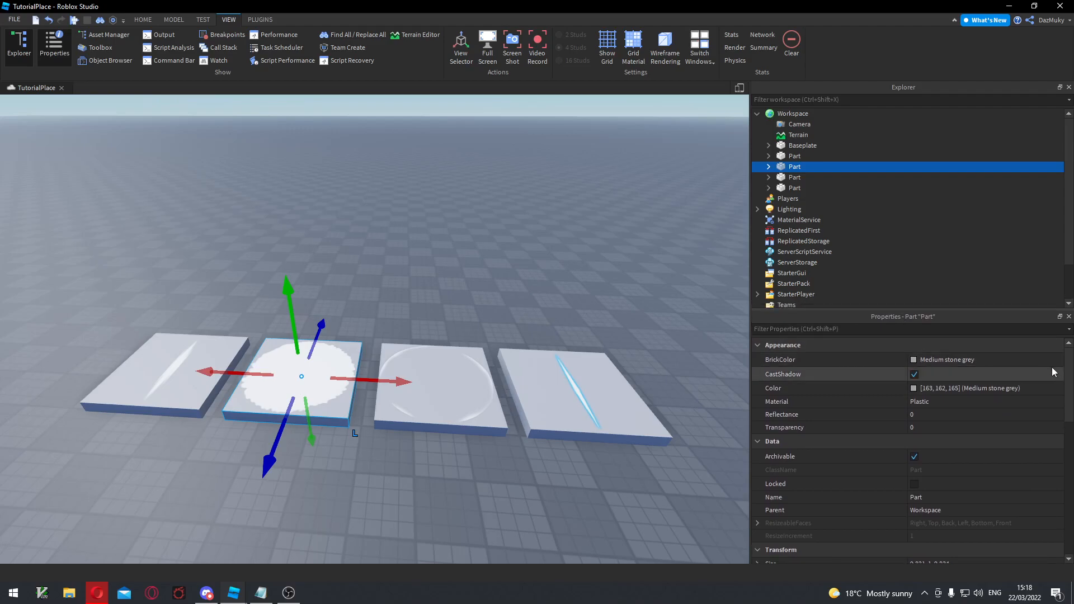
scroll(1007, 380, up, 3)
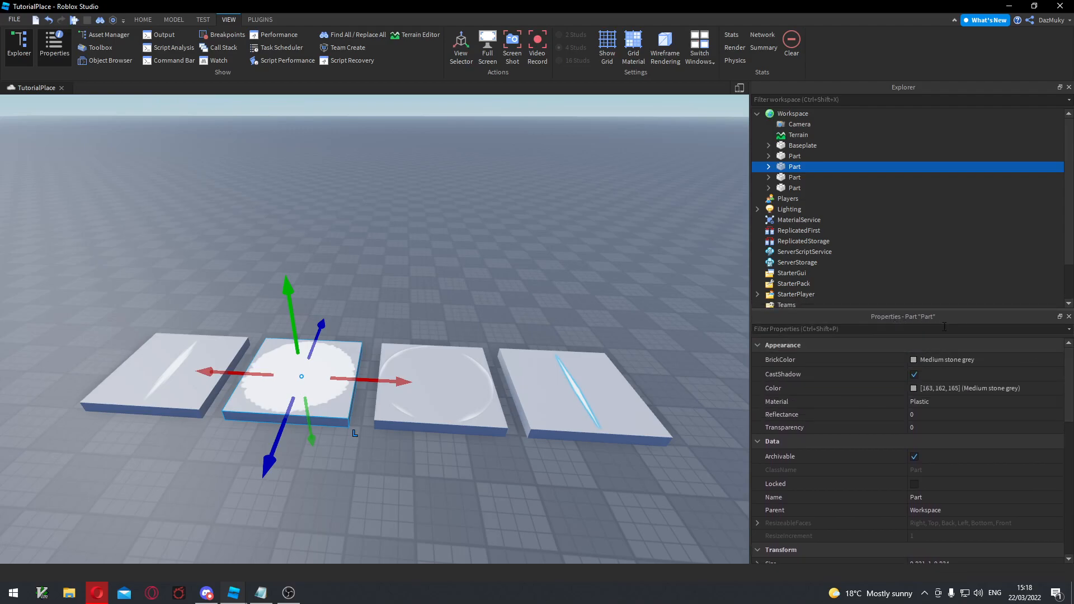
scroll(1063, 391, down, 3)
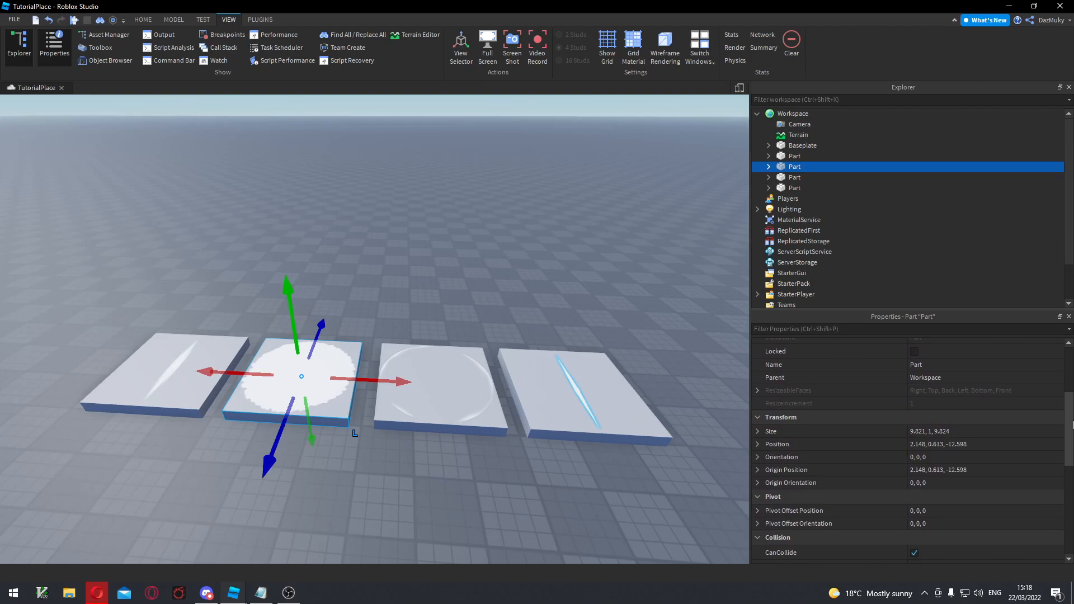
scroll(1064, 424, down, 8)
scroll(1063, 424, up, 10)
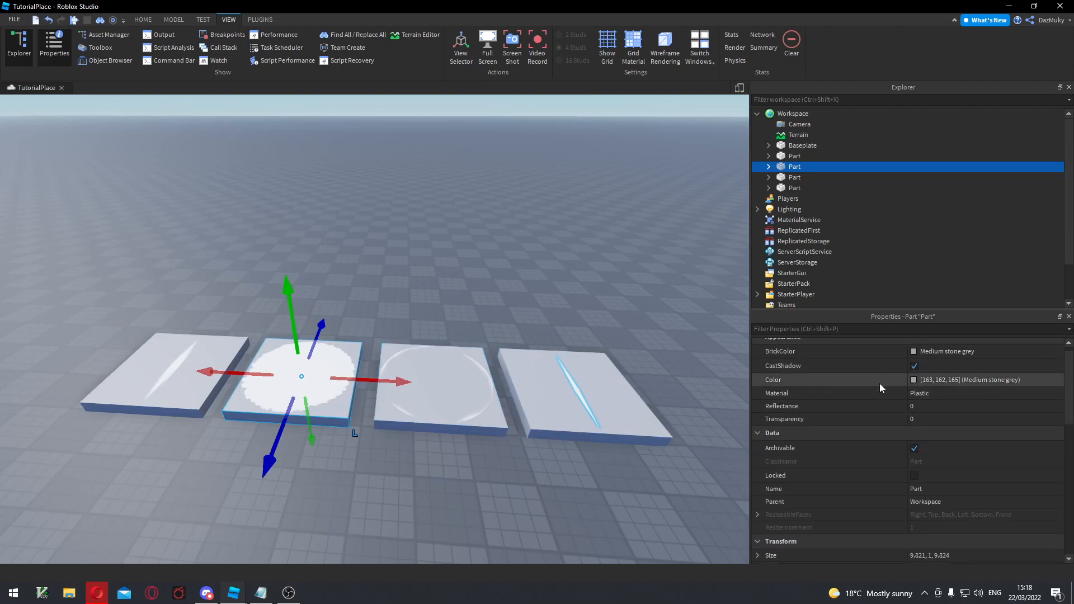
scroll(928, 385, up, 1)
mouse_move(1069, 410)
mouse_down()
mouse_move(1070, 442)
mouse_move(1070, 410)
mouse_up()
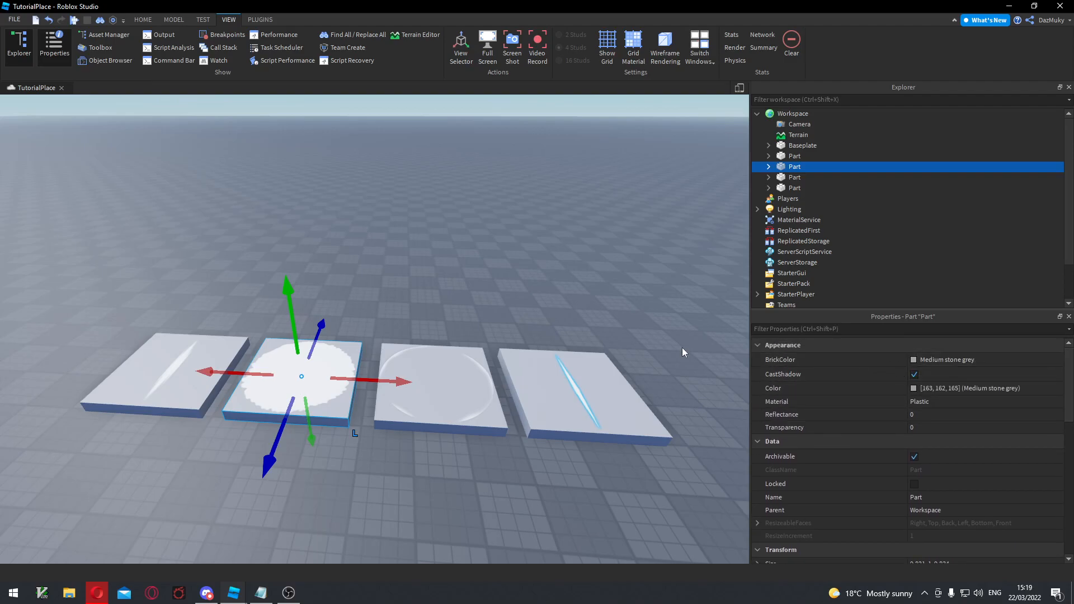
Check the Texture asset ID of the Decal inside the end tile with the white slash.
click(423, 258)
right_drag(392, 444, 392, 445)
key(a)
key(w)
click(238, 371)
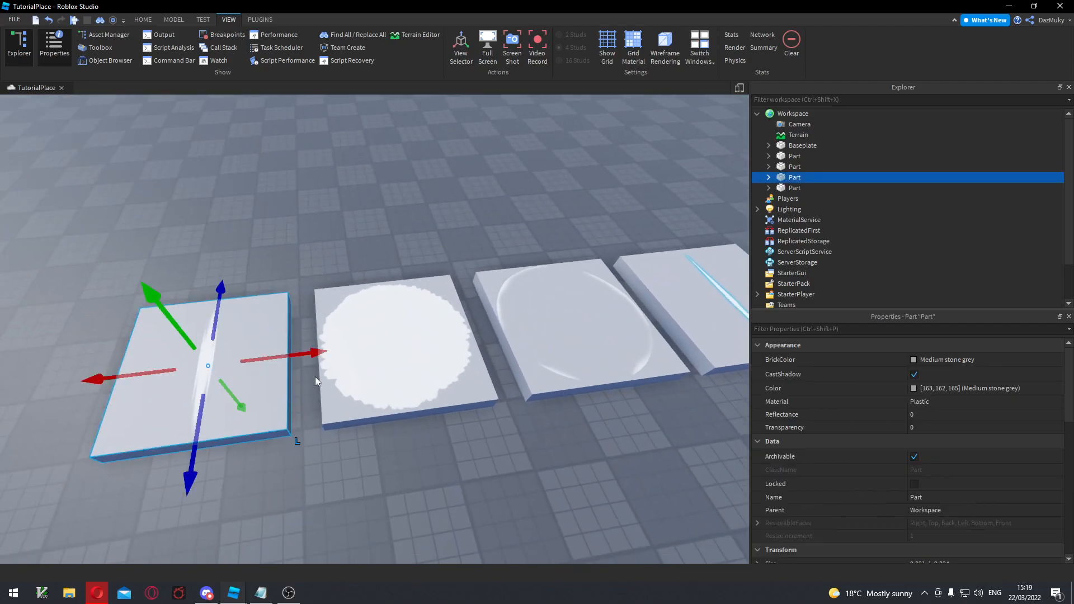
click(768, 177)
click(795, 188)
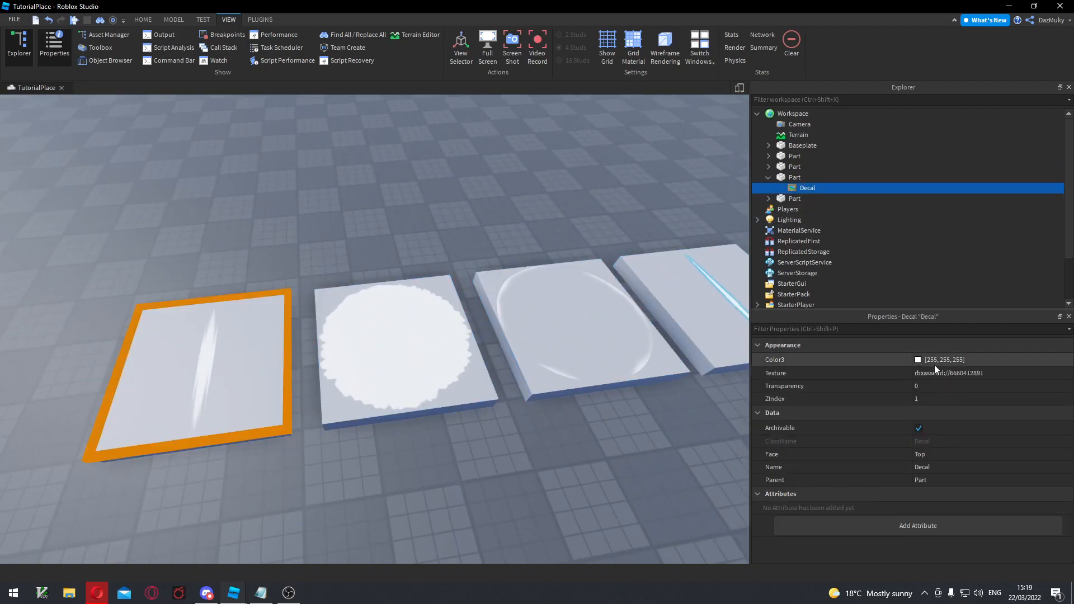
click(785, 374)
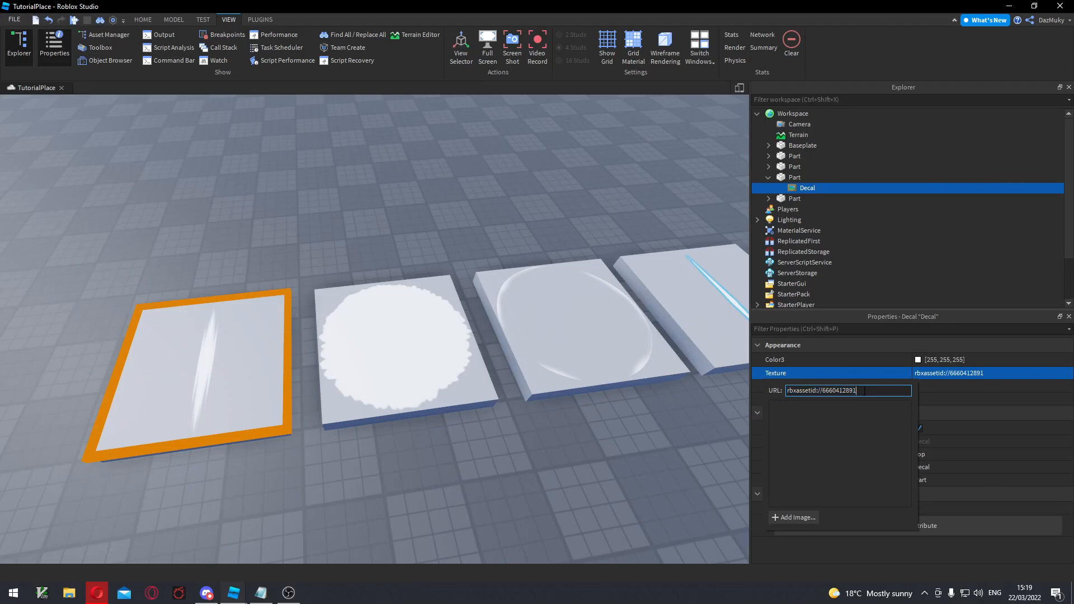
click(319, 259)
Examine the decal textures on all four tiles up close from both sides of the row.
key(a)
right_drag(233, 413, 238, 416)
click(526, 366)
click(366, 347)
click(182, 345)
click(92, 339)
right_drag(240, 252, 246, 250)
key(a)
key(d)
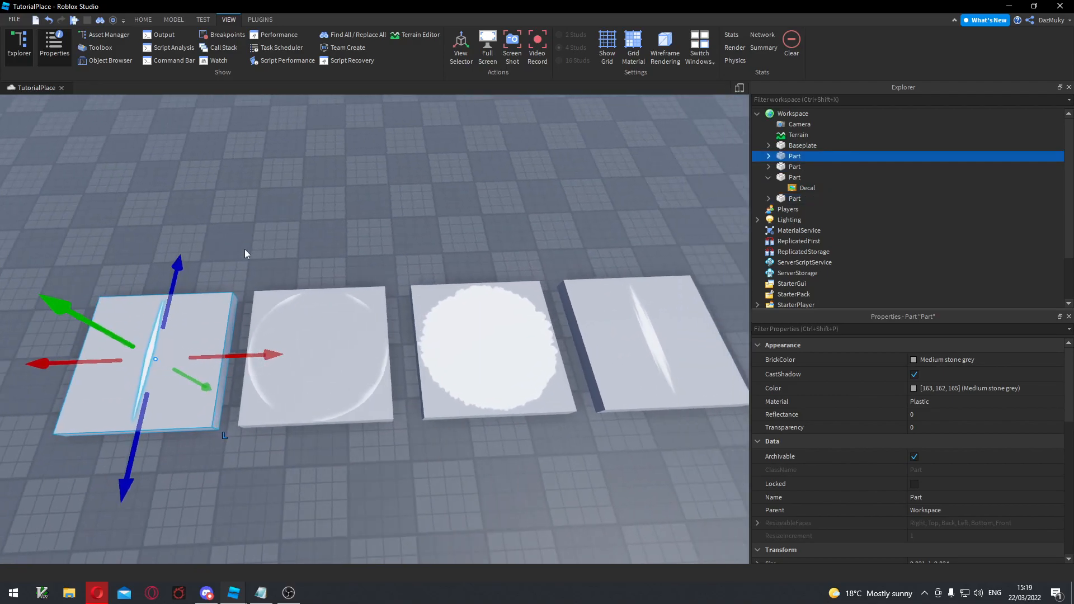
click(384, 188)
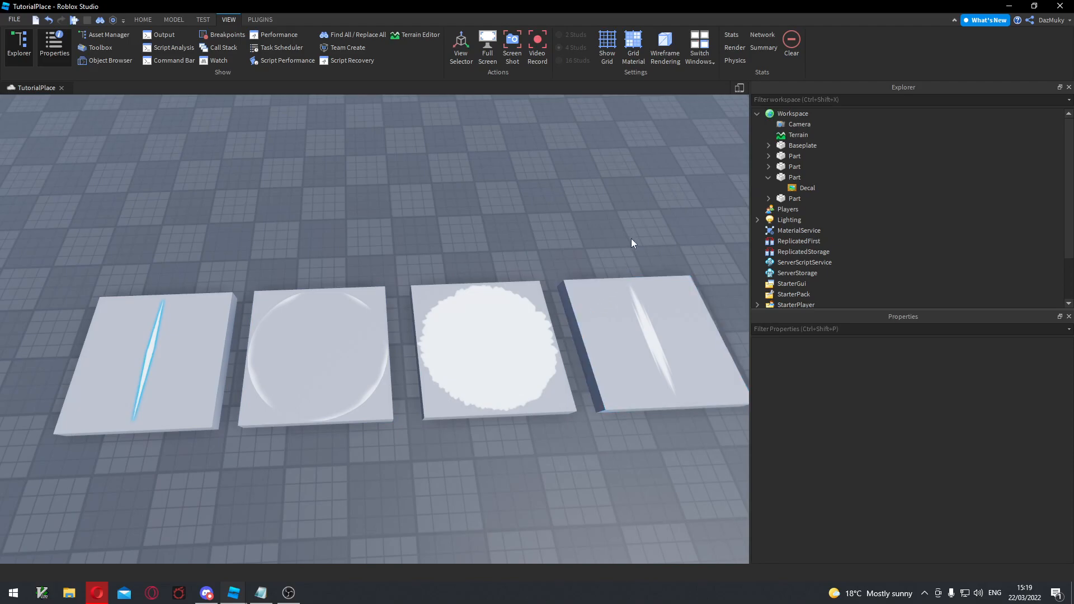
click(643, 342)
click(487, 350)
click(316, 352)
click(146, 364)
click(358, 200)
Insert a new block part beside the row of decal tiles and move it slightly away from them.
click(143, 19)
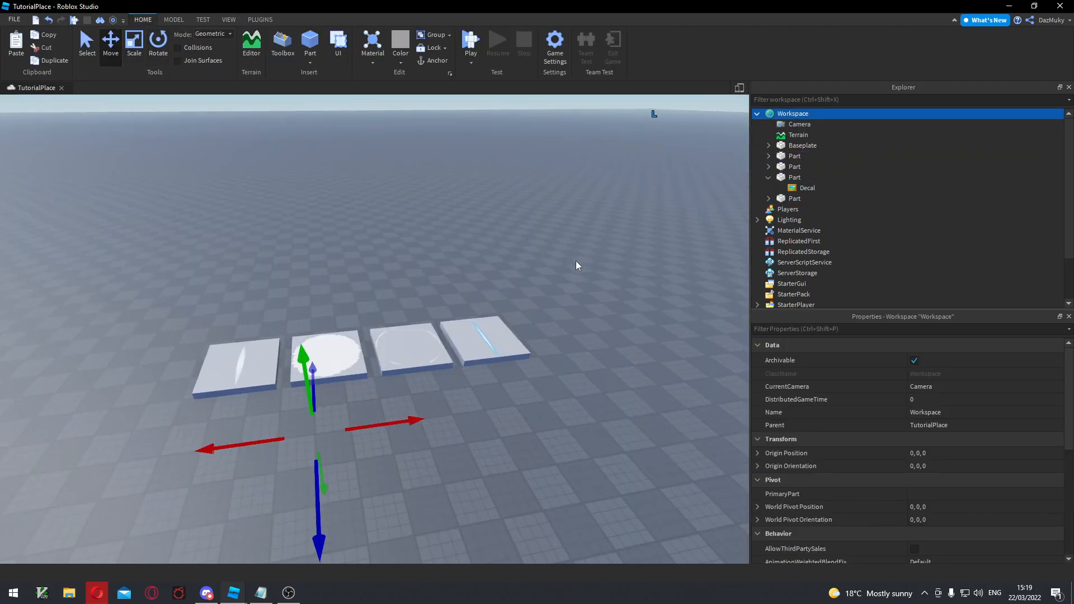
right_drag(576, 261, 576, 261)
key(w)
click(469, 253)
right_drag(469, 253, 469, 252)
key(w)
key(a)
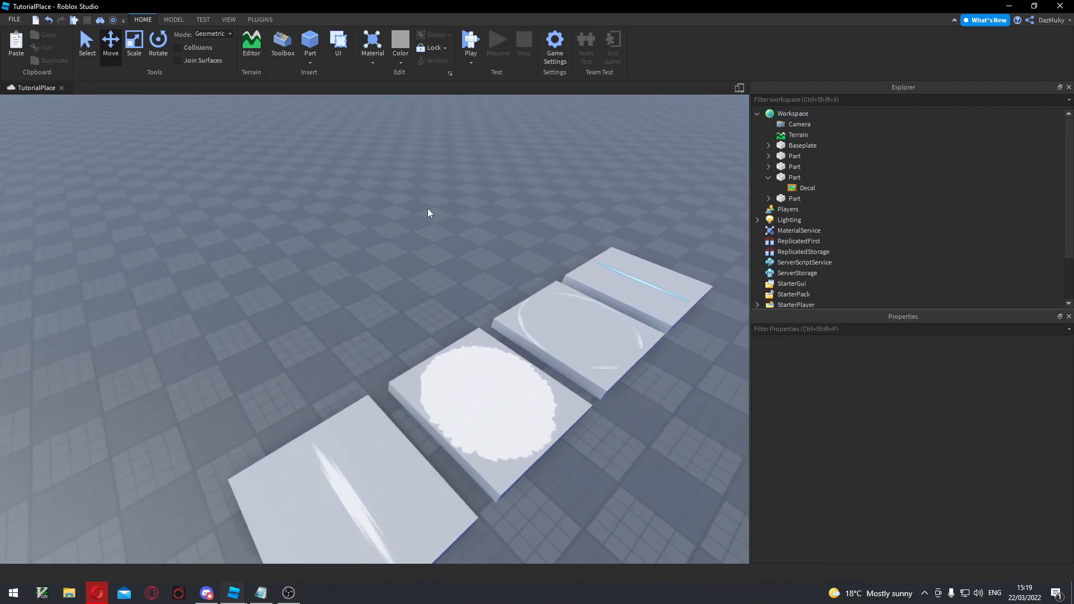
click(316, 42)
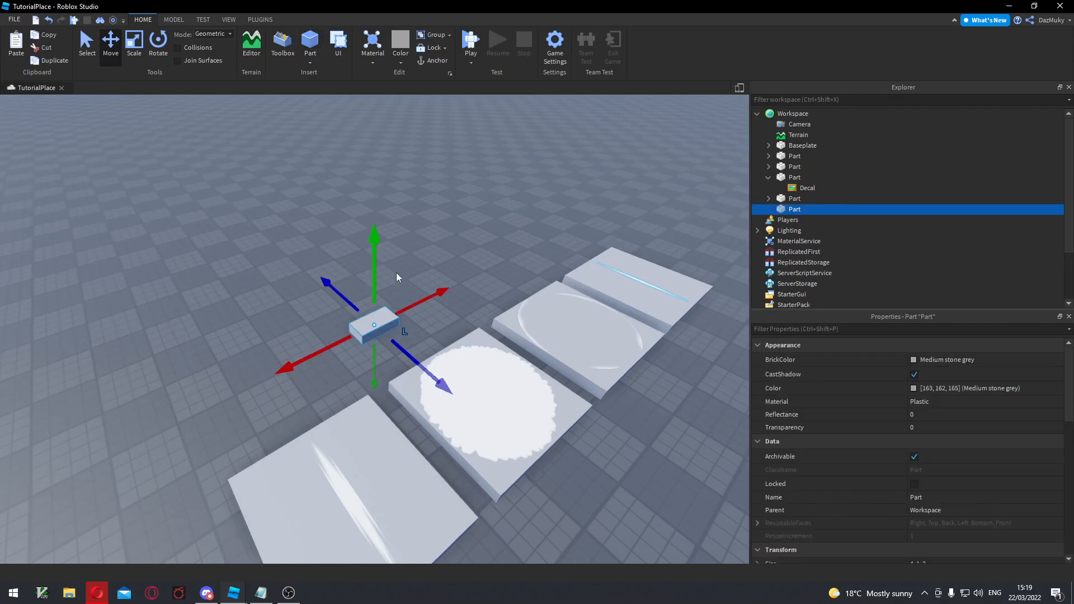
drag(425, 370, 417, 359)
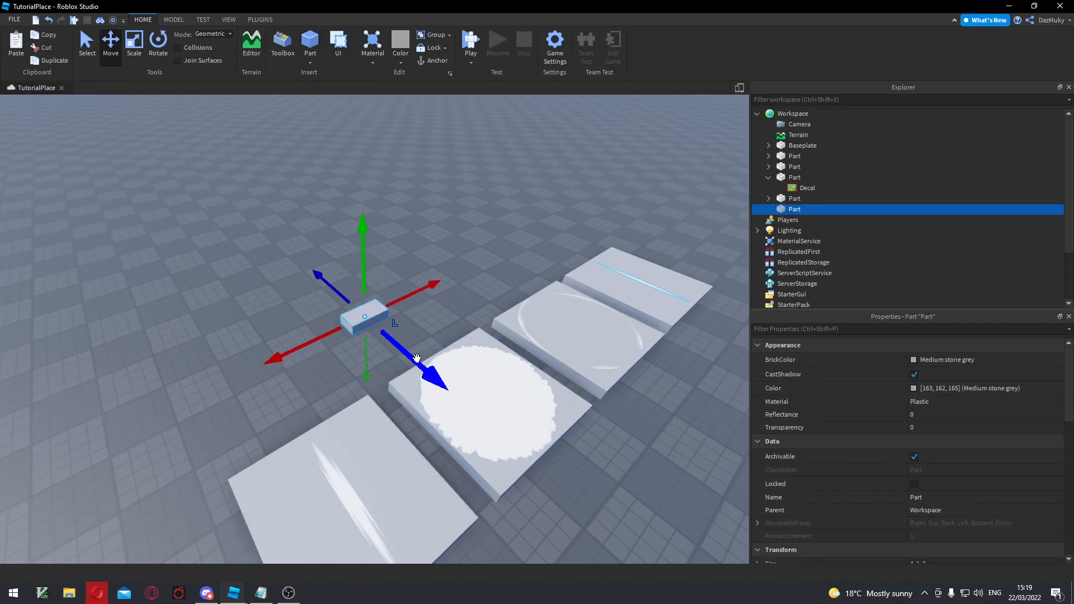
click(809, 210)
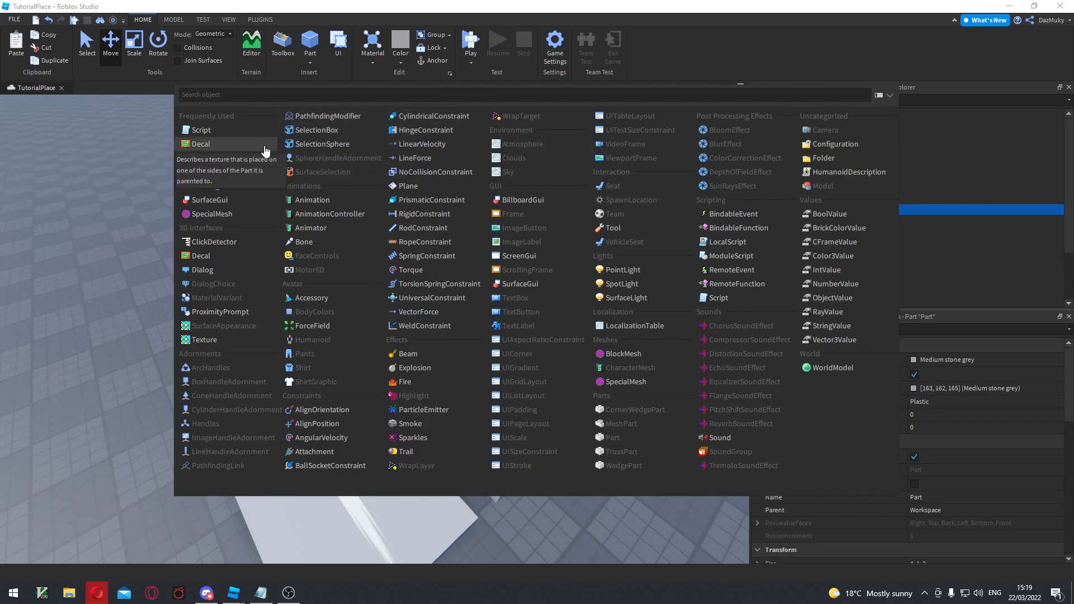
text(P)
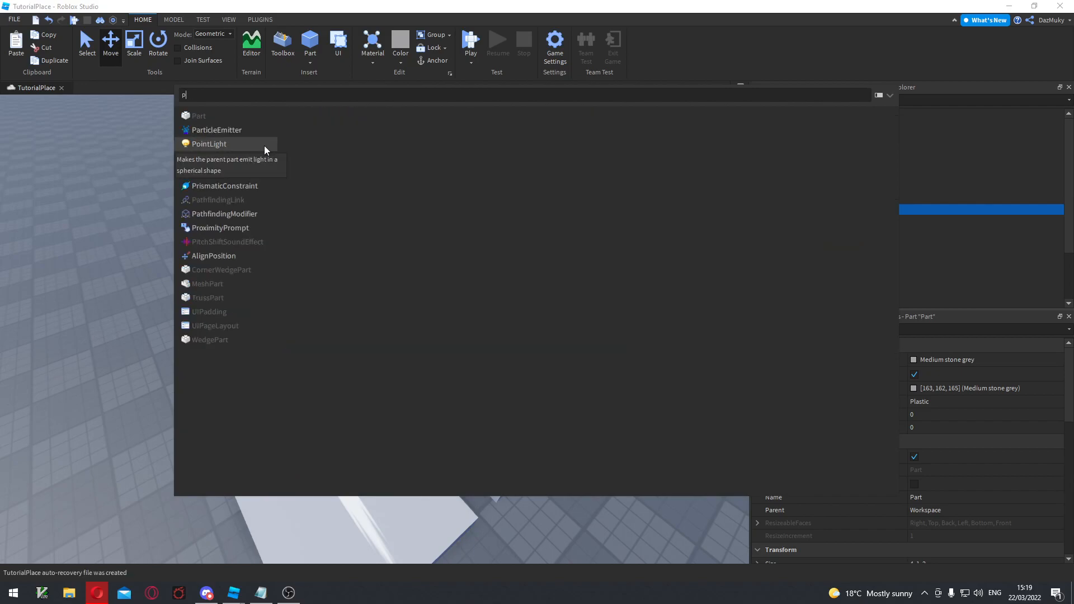
click(813, 58)
Add a ParticleEmitter object to the new block part.
mouse_move(792, 212)
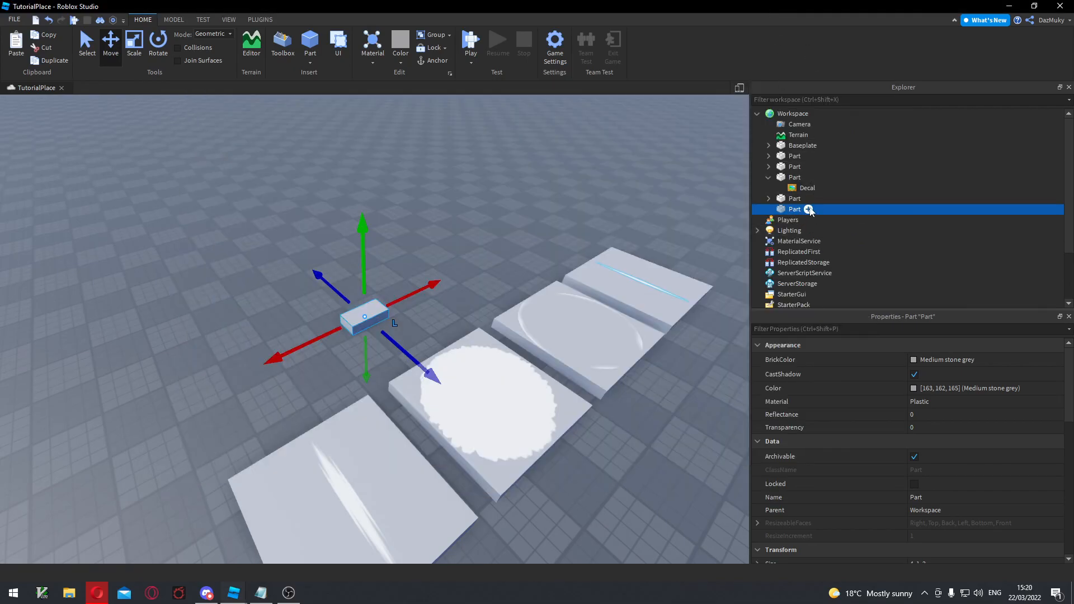
click(808, 209)
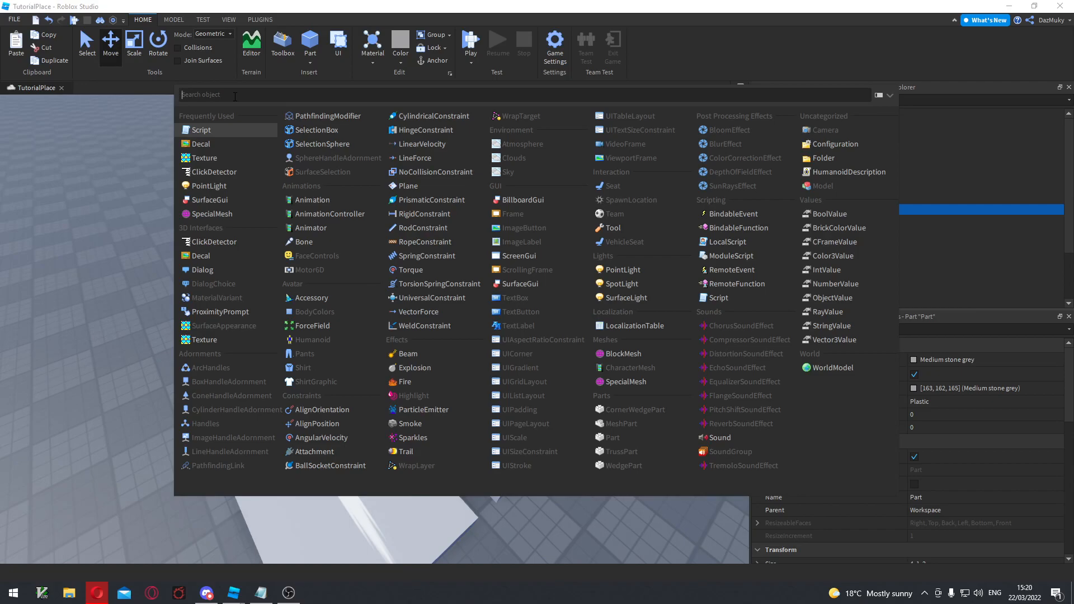
text(pa)
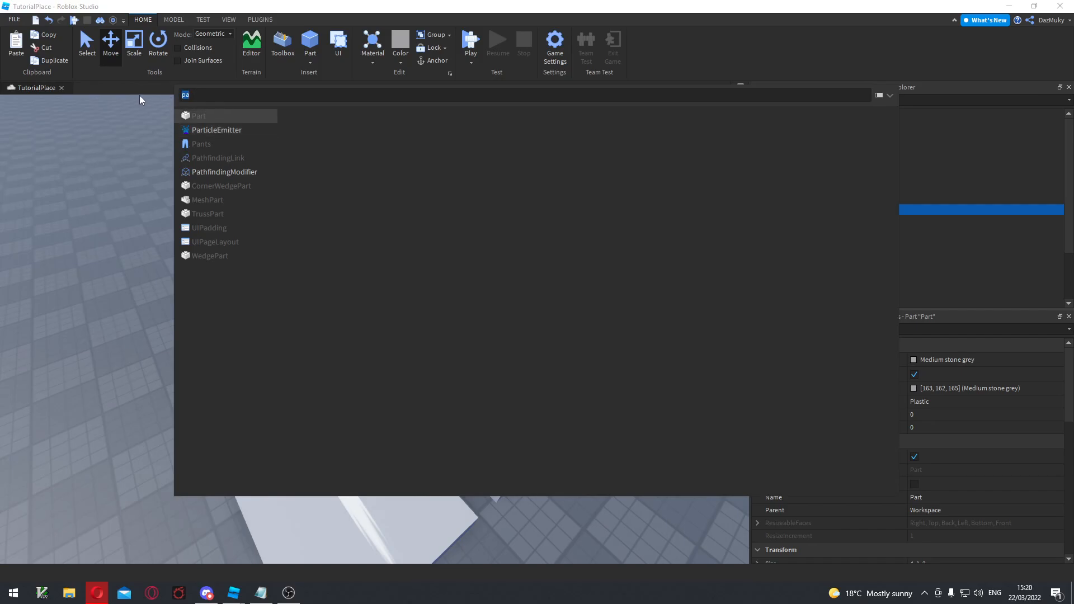
key(BackSpace)
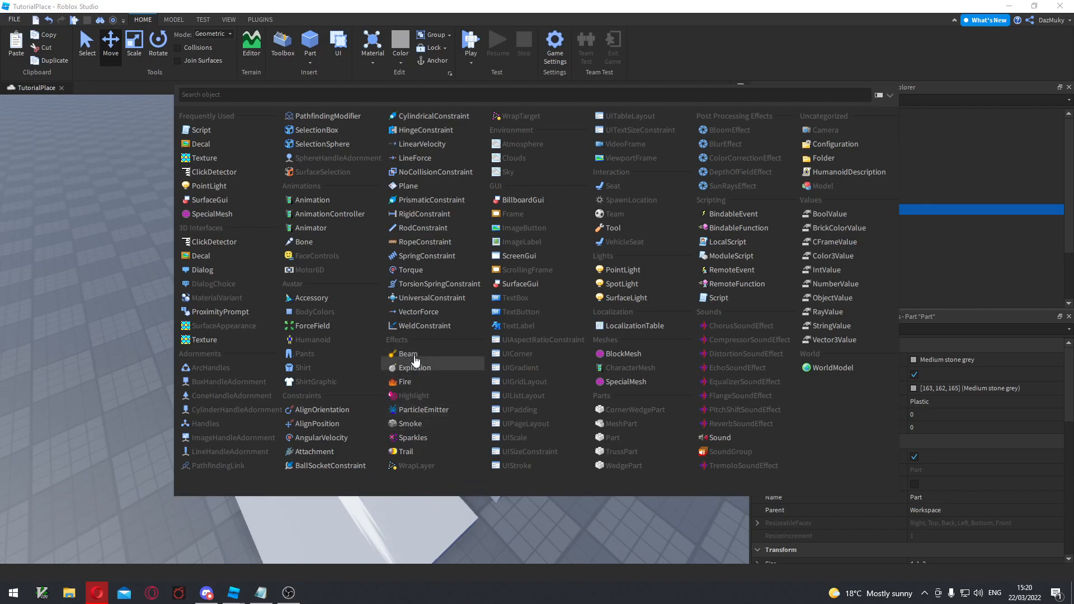
click(424, 410)
Move the block with the particle emitter farther from the decal tiles and raise it above the baseplate.
drag(405, 350, 379, 325)
click(427, 270)
right_drag(425, 269, 425, 270)
key(w)
click(446, 294)
drag(451, 270, 465, 185)
drag(515, 241, 482, 229)
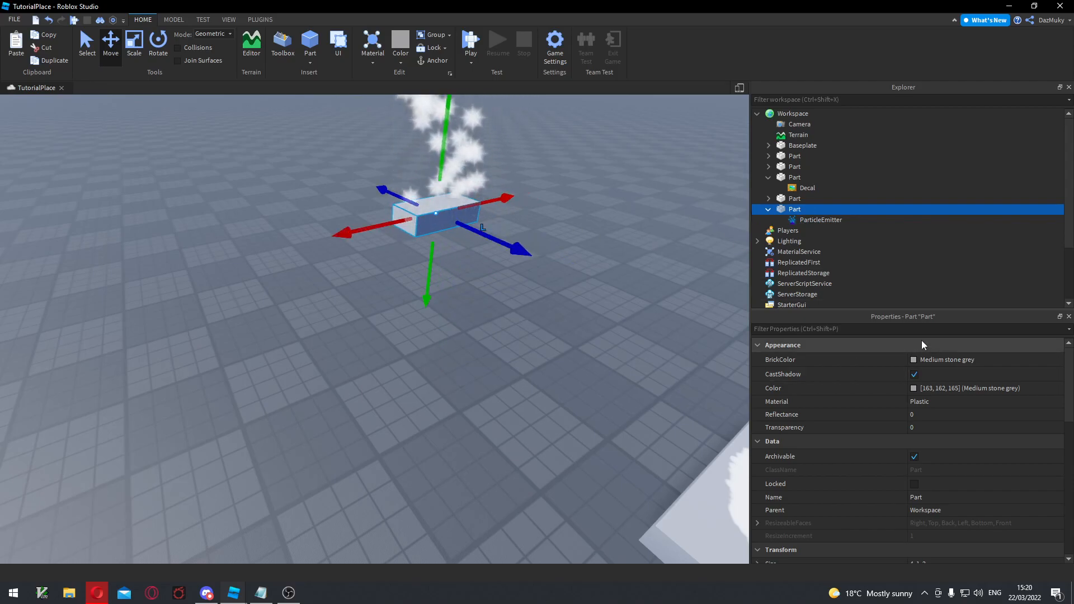
Set the transparency of the particle emitter's block to 1.
right_drag(542, 272, 587, 308)
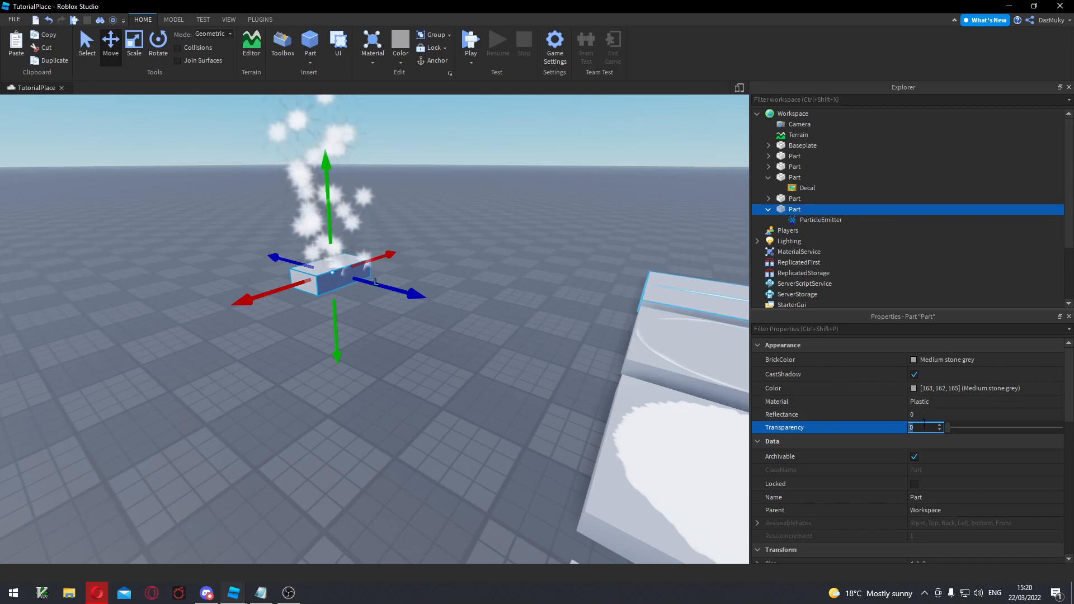
text(1)
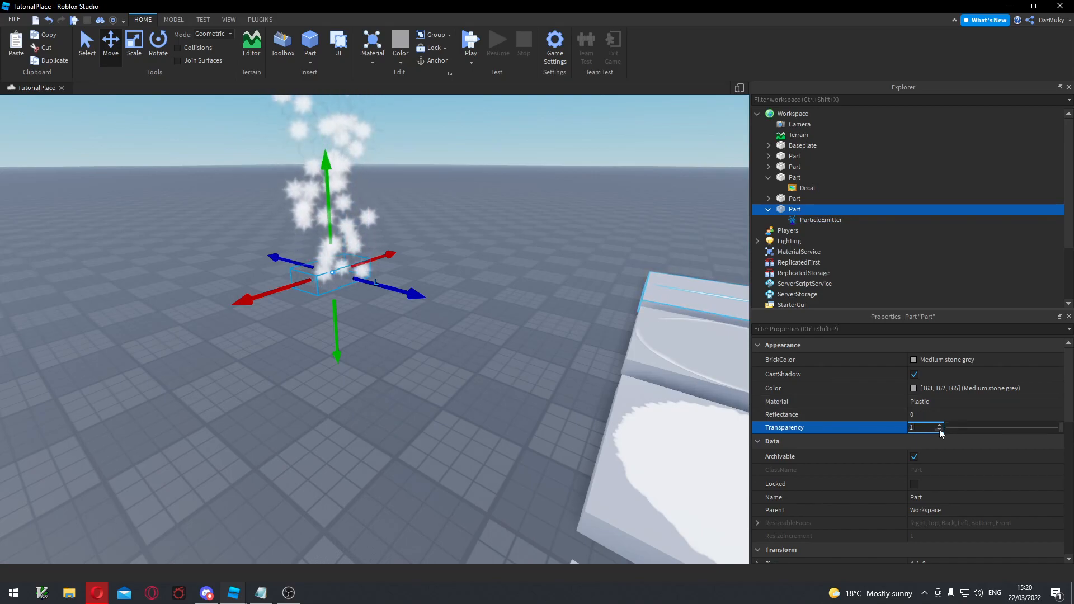
mouse_move(1057, 428)
mouse_down()
mouse_move(925, 425)
mouse_move(1061, 428)
mouse_up()
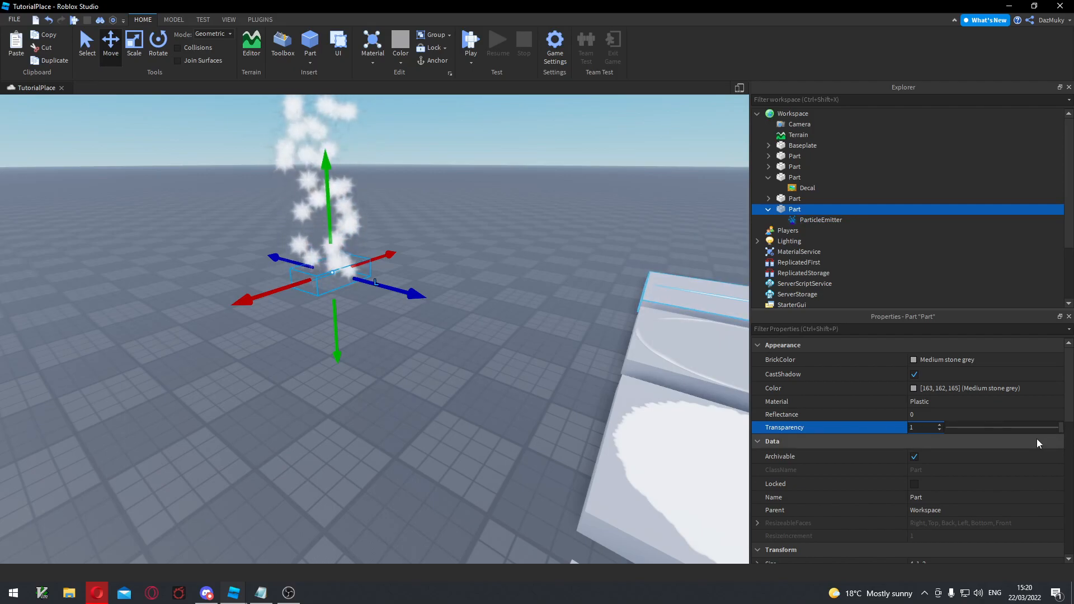
click(1036, 438)
Anchor the transparent block that holds the particle emitter.
scroll(817, 425, down, 6)
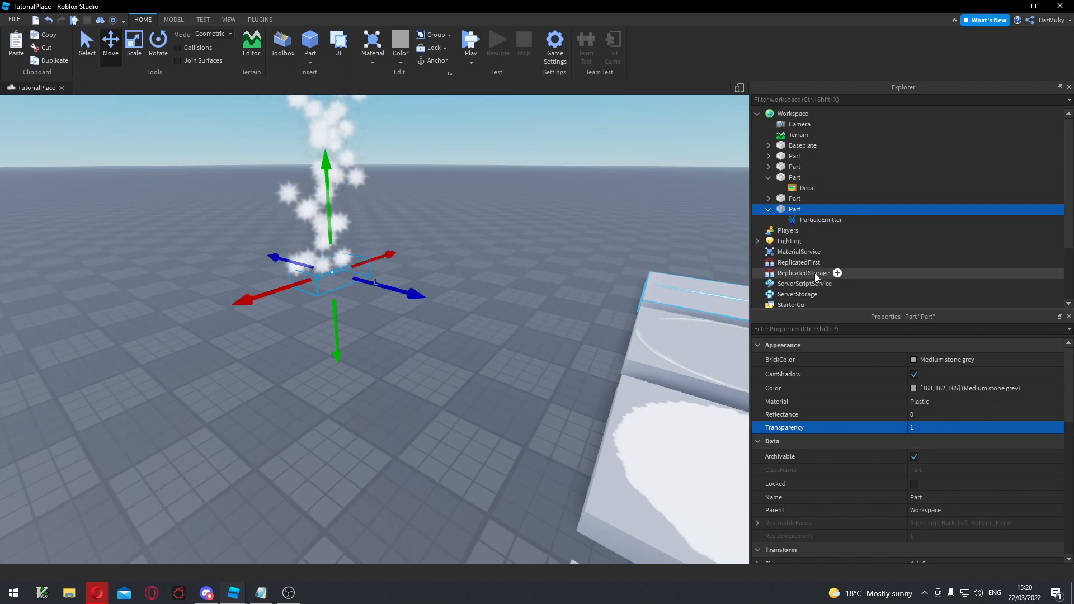
scroll(819, 414, down, 3)
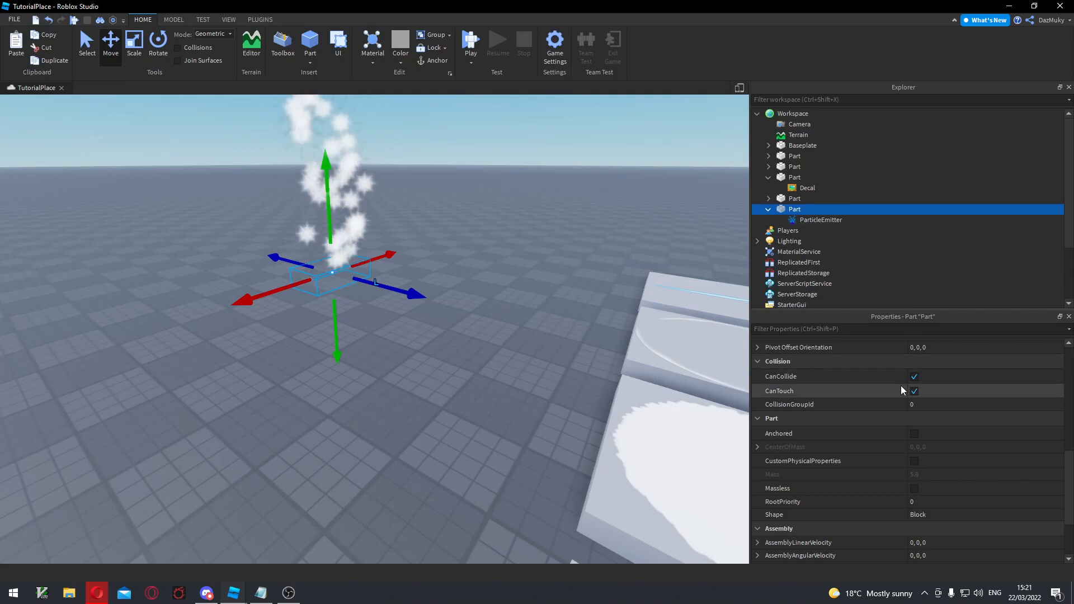
click(914, 434)
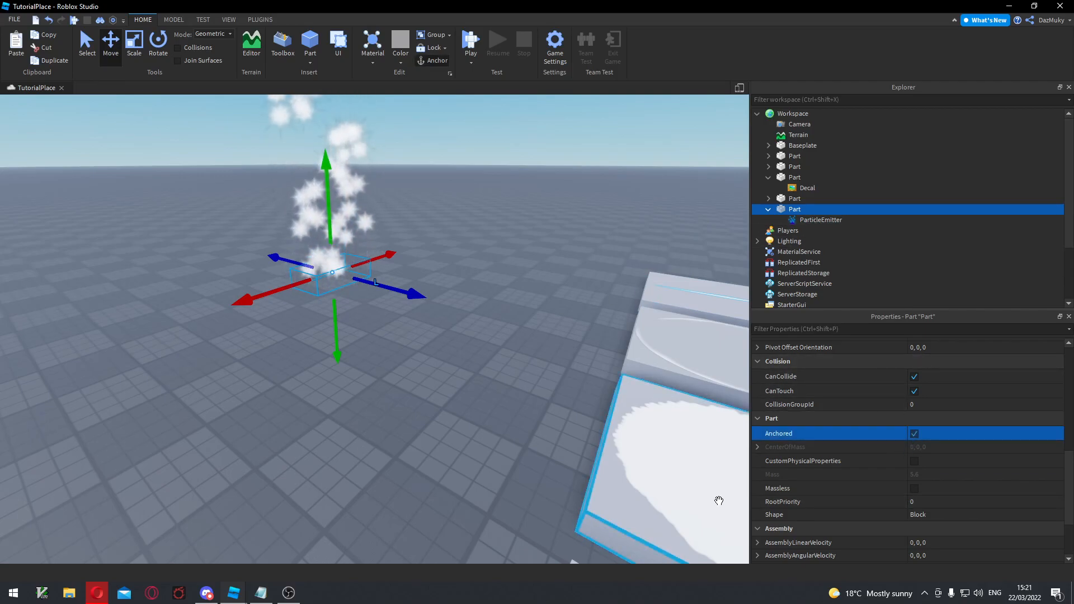
mouse_move(329, 214)
mouse_down()
mouse_move(330, 226)
mouse_move(329, 203)
mouse_up()
right_drag(376, 321, 375, 322)
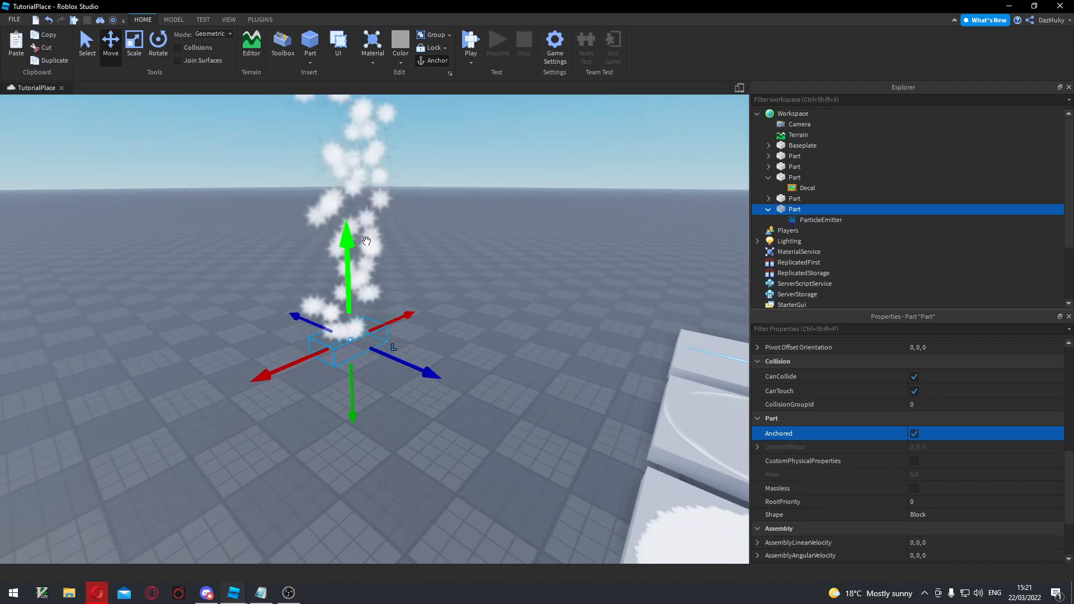
Examine the ParticleEmitter's properties and the list of installed plugins in Plugin Management.
click(809, 220)
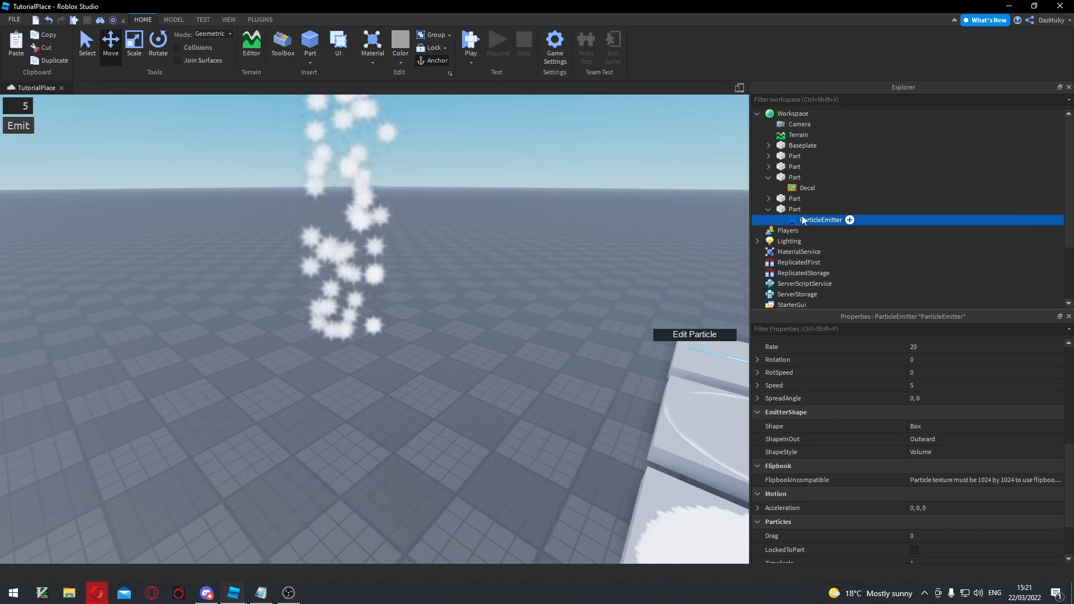
scroll(883, 466, up, 1)
scroll(883, 466, up, 3)
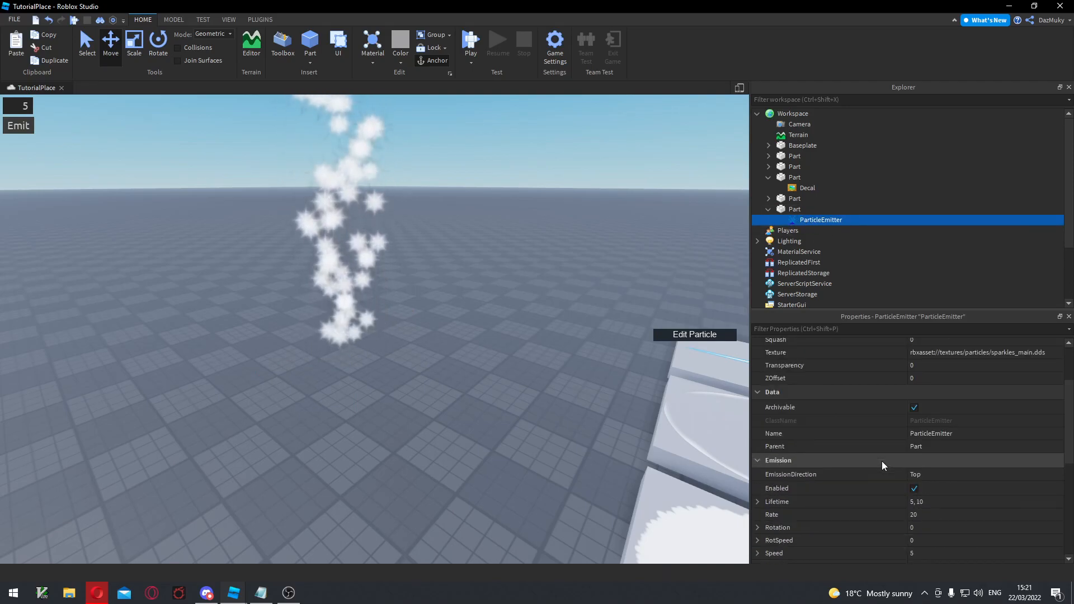
scroll(885, 456, up, 3)
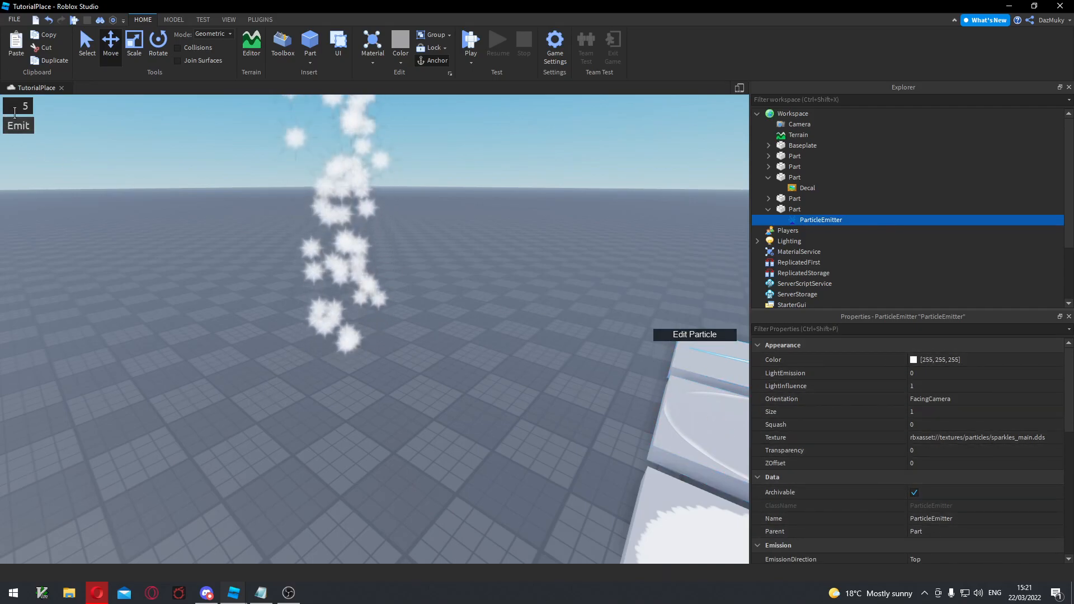
click(260, 19)
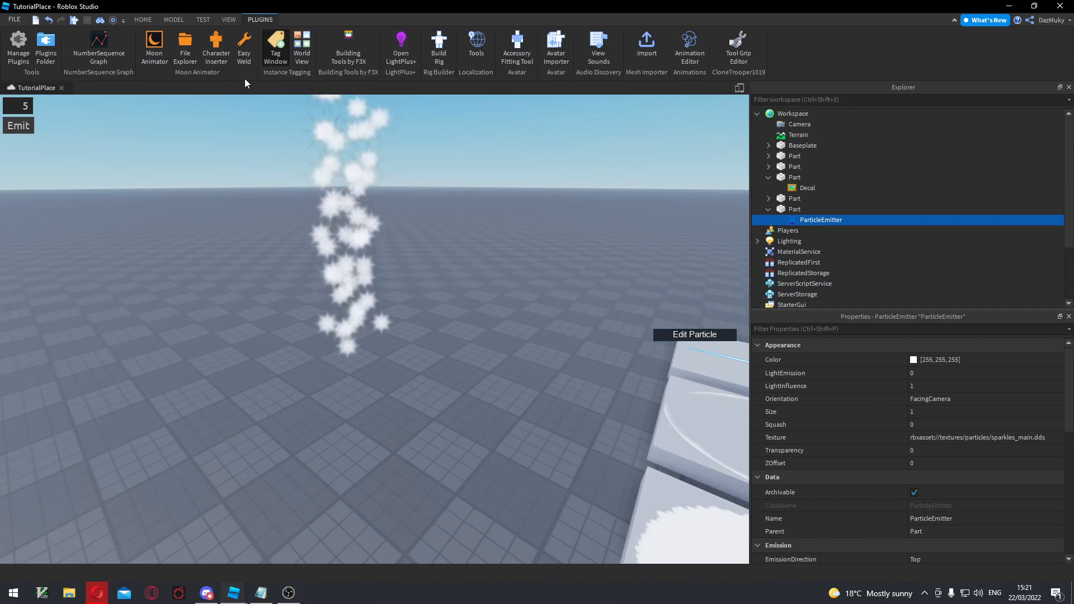
click(19, 56)
scroll(137, 255, down, 5)
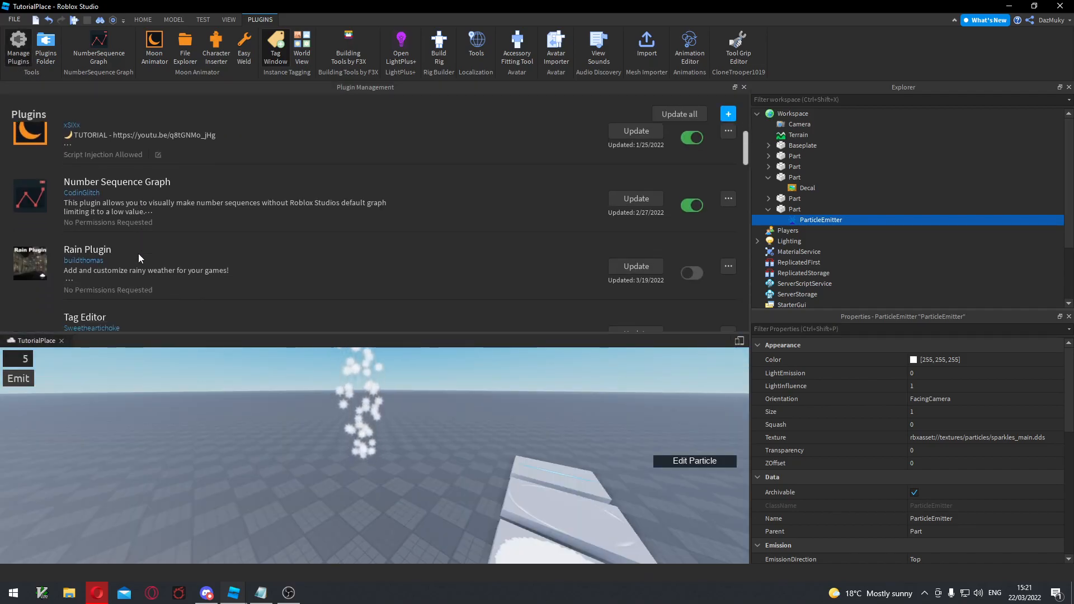
scroll(140, 259, down, 6)
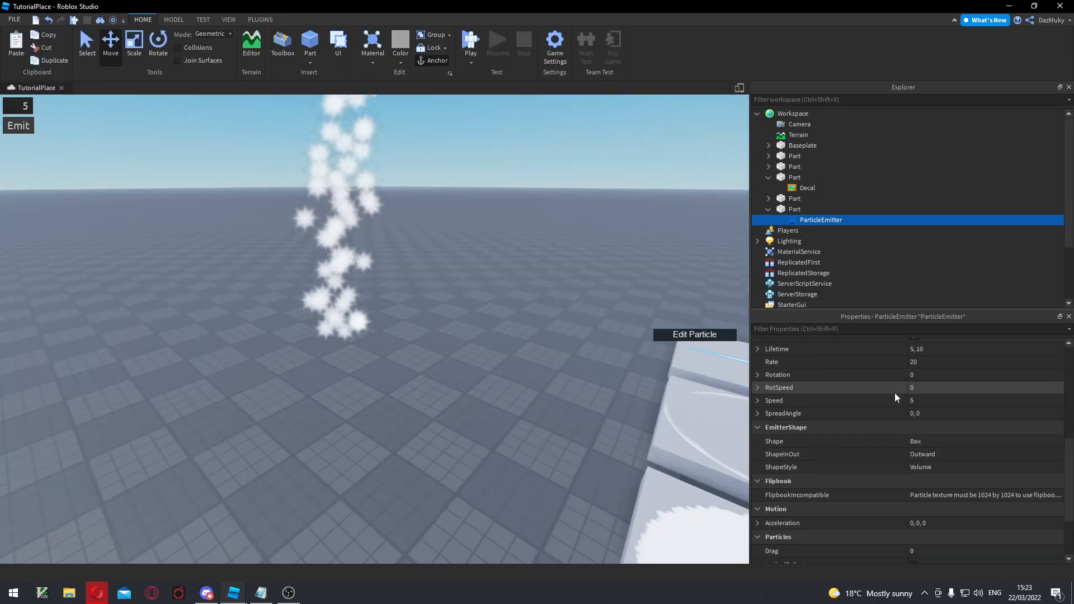
scroll(896, 396, up, 5)
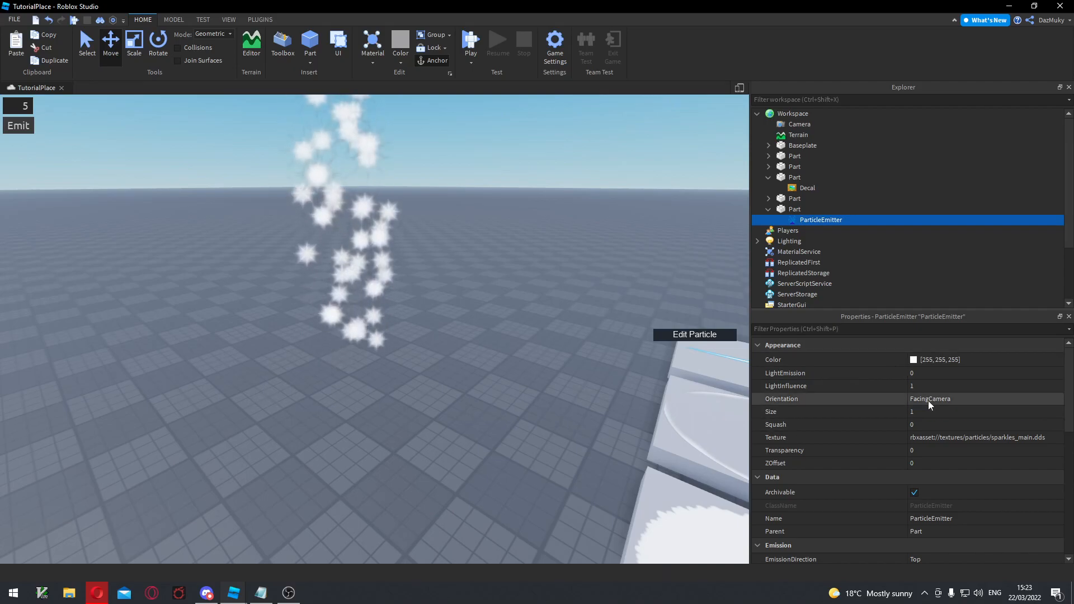
Copy the texture asset ID from the decal on the tile with the filled white circle.
click(938, 438)
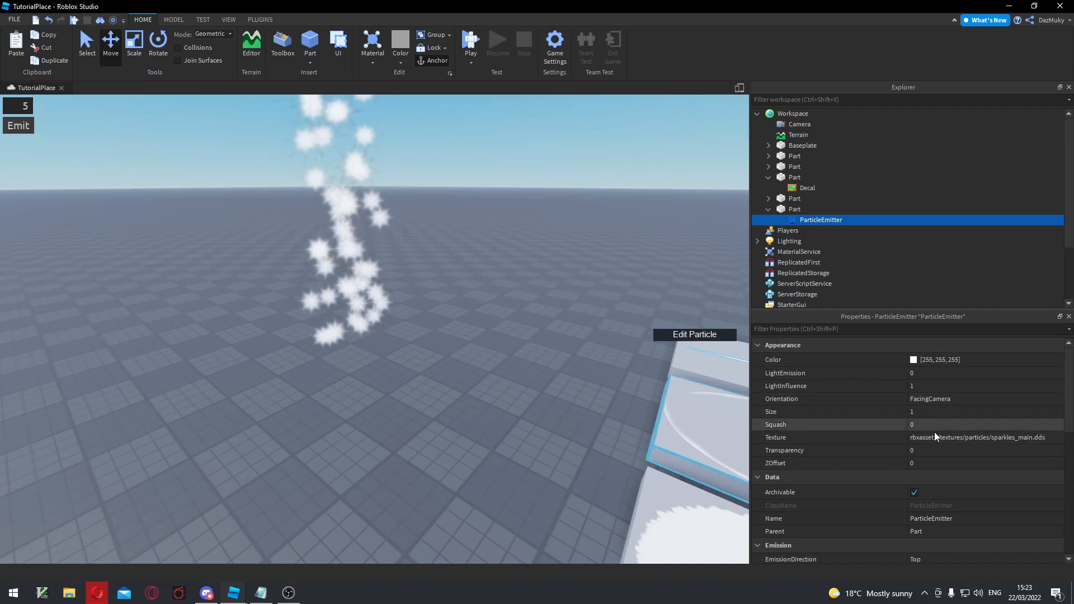
click(582, 374)
right_drag(582, 375, 584, 376)
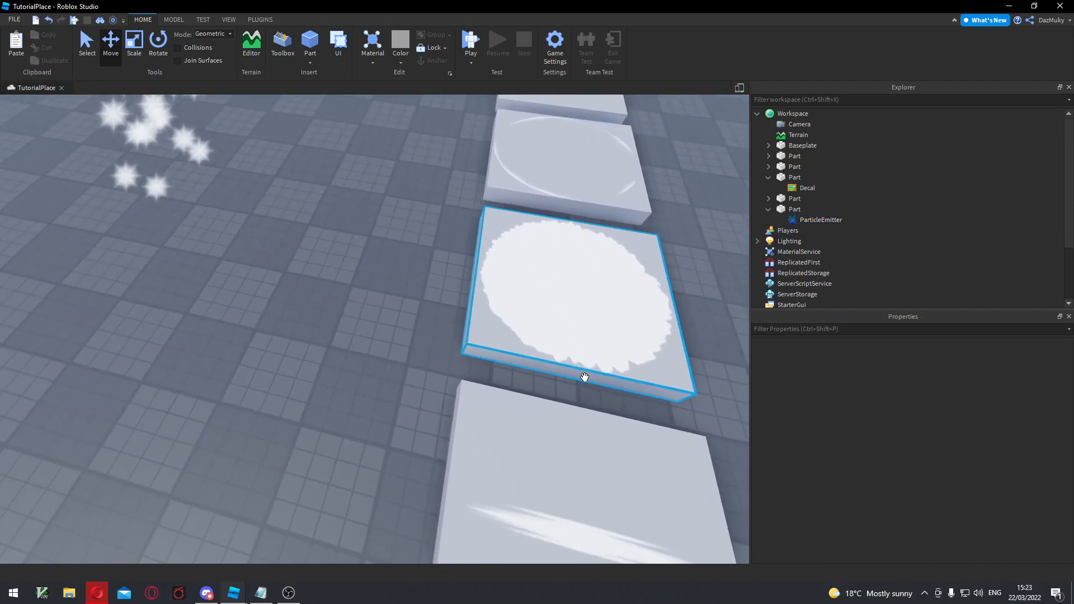
scroll(582, 376, down, 4)
scroll(581, 372, up, 2)
click(585, 332)
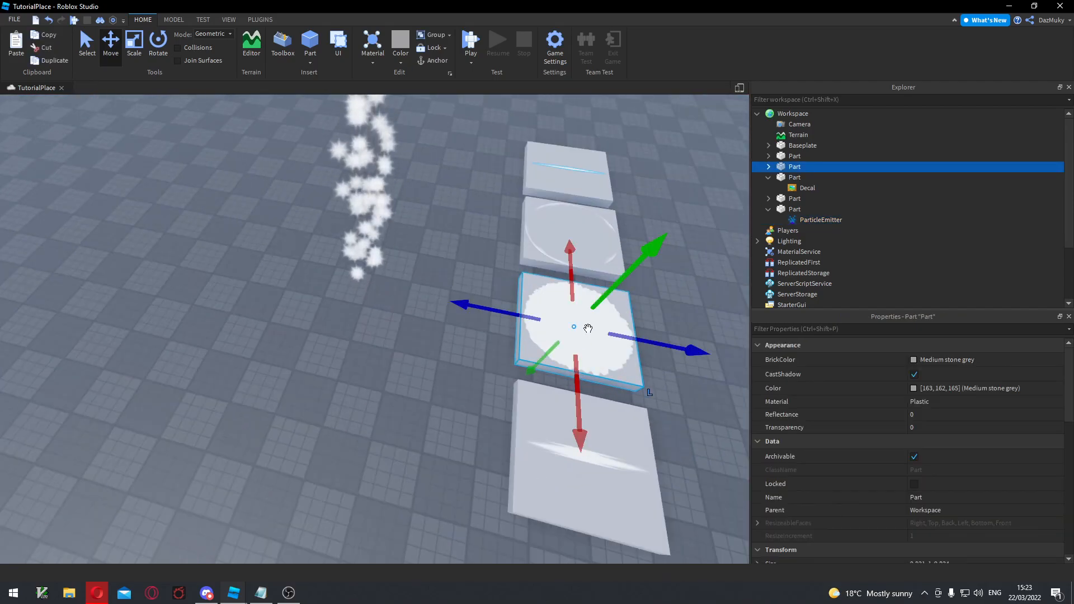
click(769, 167)
click(809, 178)
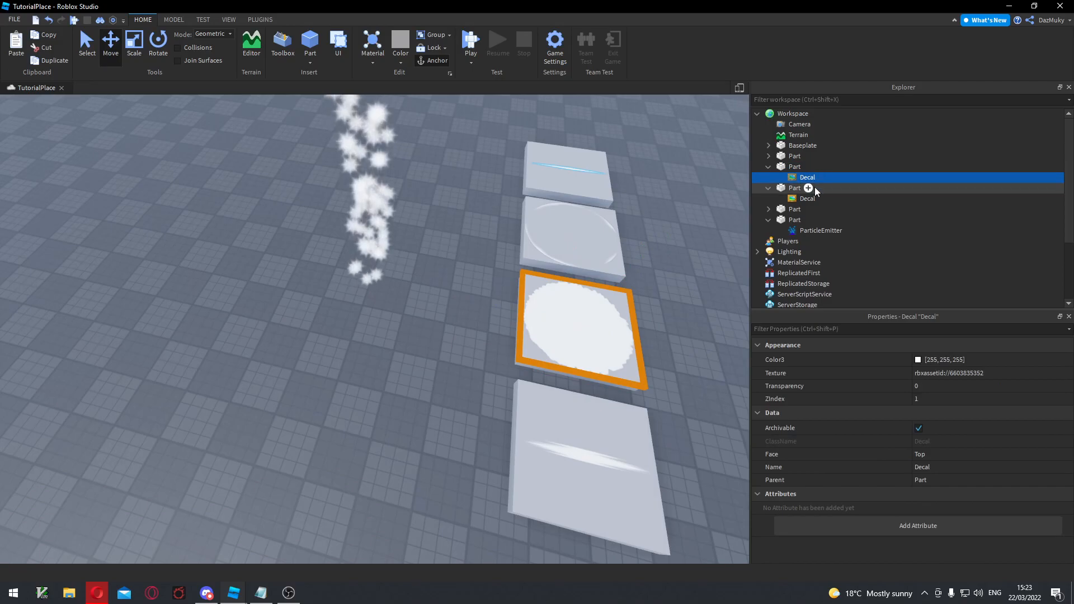
click(928, 376)
right_click(841, 391)
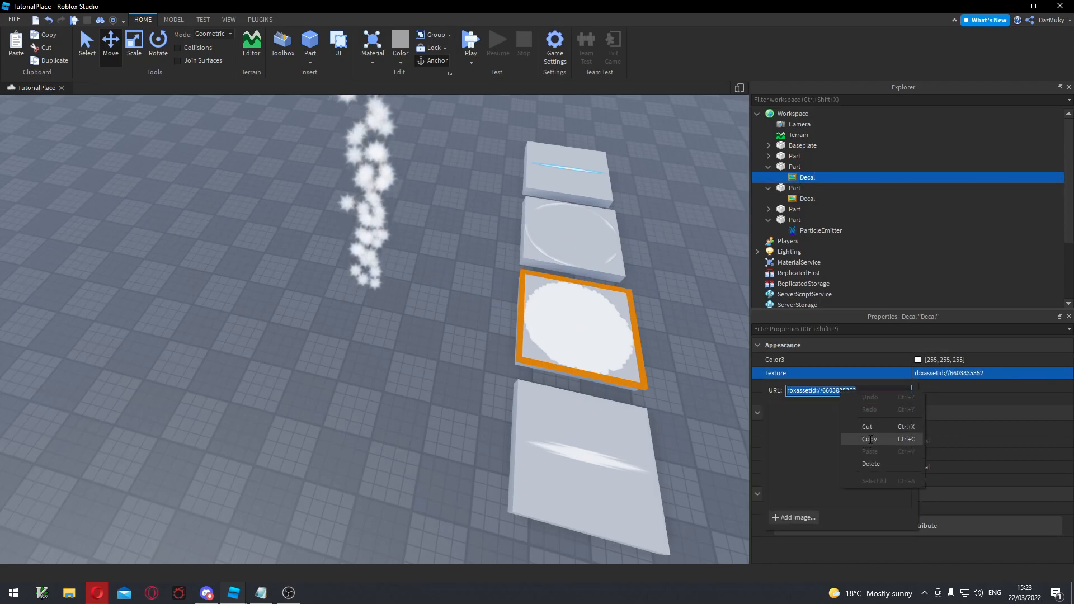
click(869, 439)
click(371, 262)
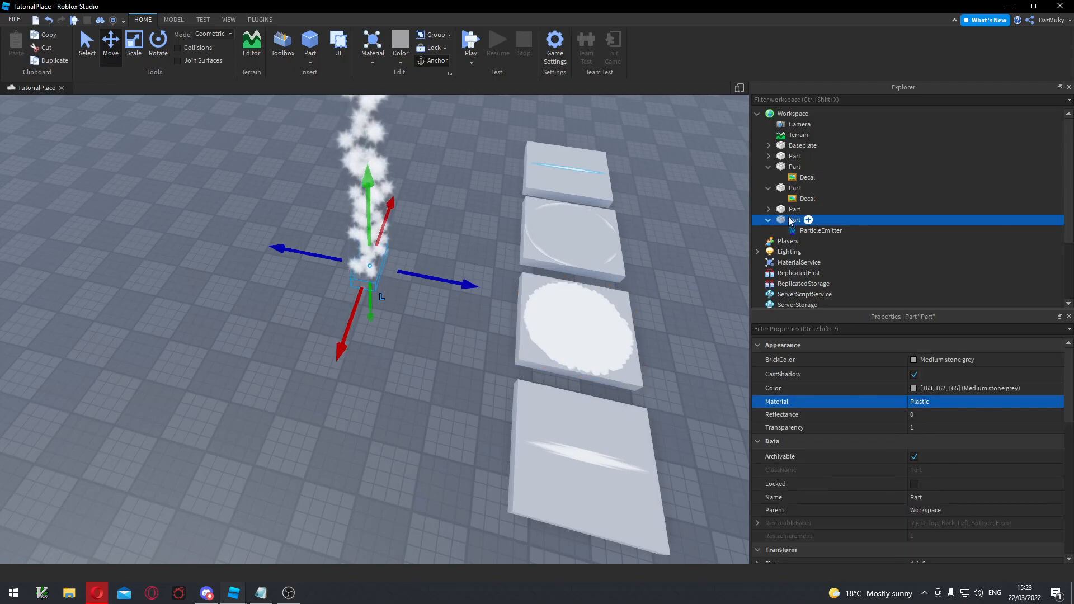
click(820, 230)
click(932, 439)
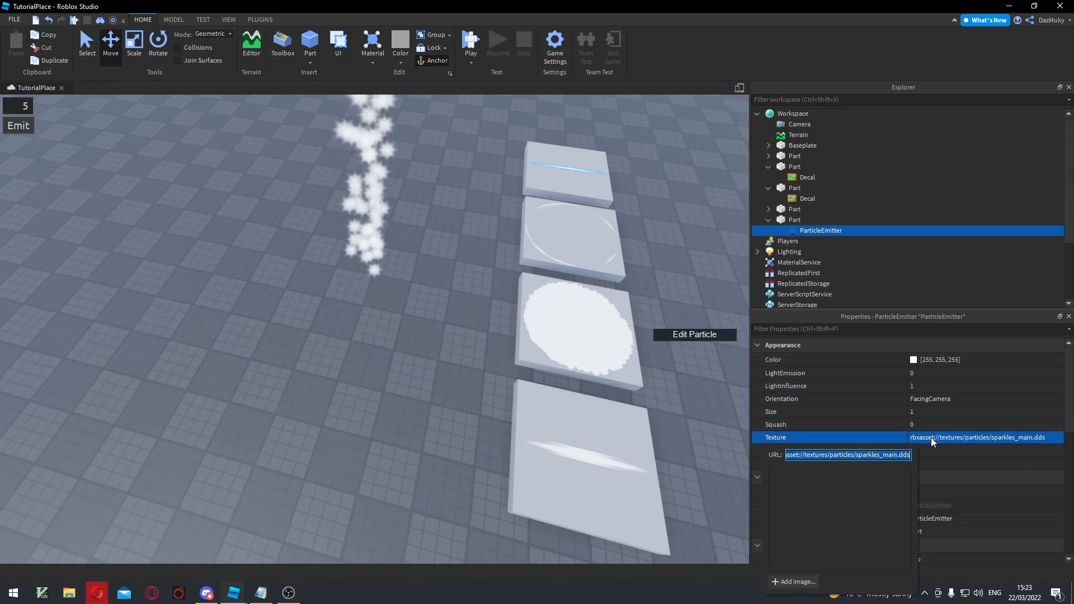
key(ctrl+v)
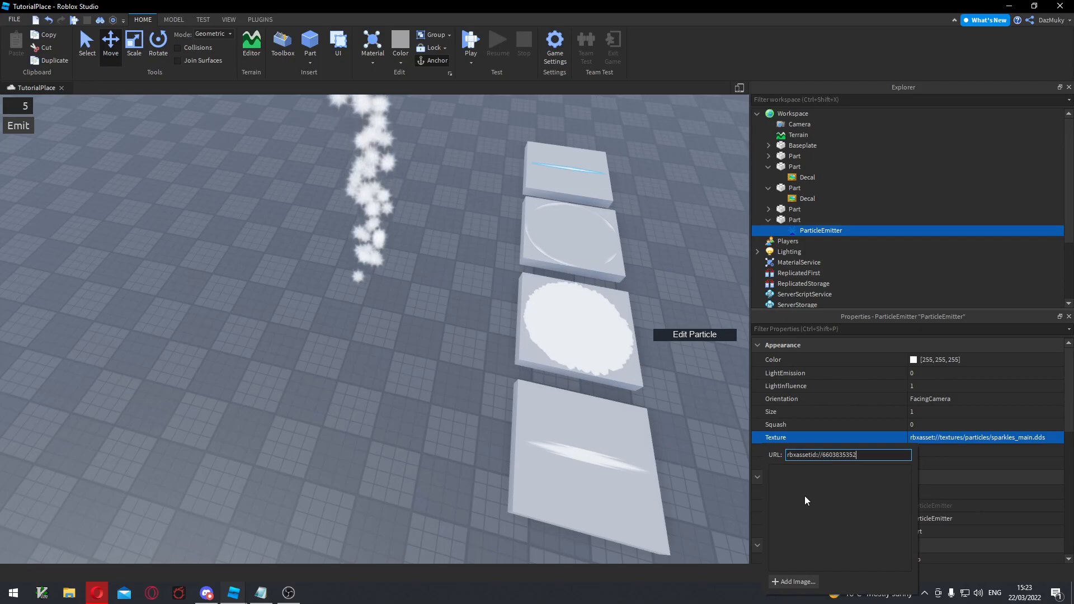
key(Return)
right_drag(472, 243, 471, 244)
click(328, 441)
right_drag(434, 454, 424, 409)
drag(432, 373, 436, 347)
right_drag(516, 388, 516, 387)
In the ParticleEmitter's Size graph, set the end value to 1.19 and add a peak keypoint at time 0.13 with value 5.81.
click(840, 230)
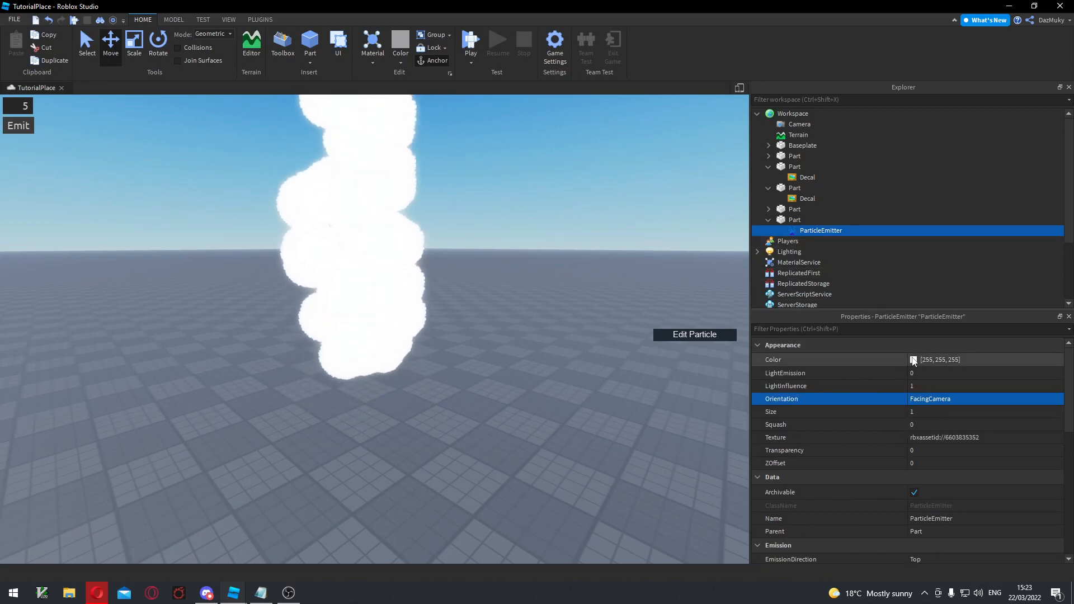
click(927, 414)
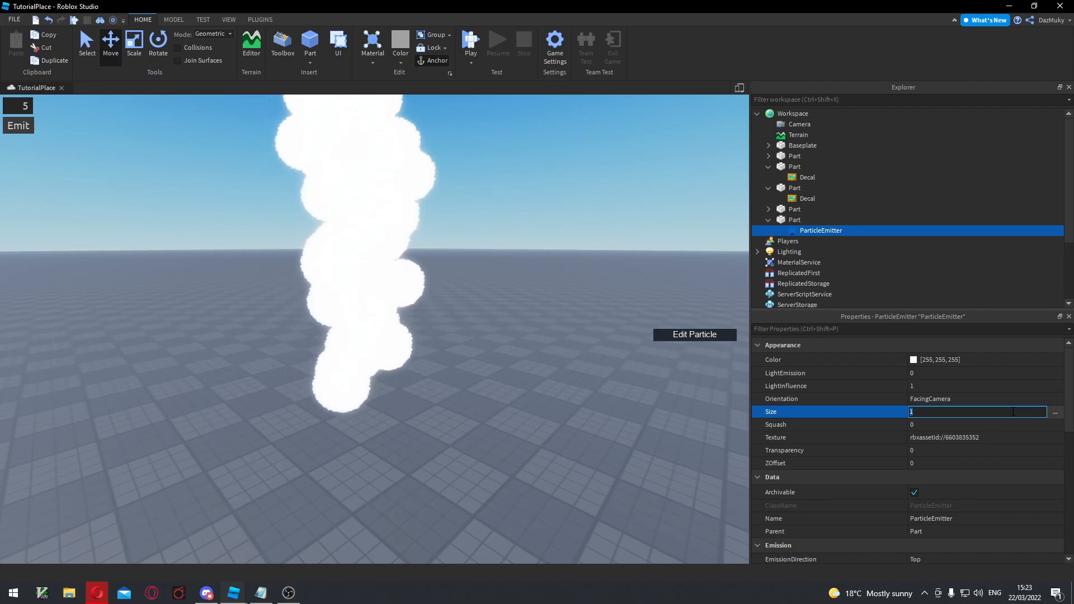
click(1054, 414)
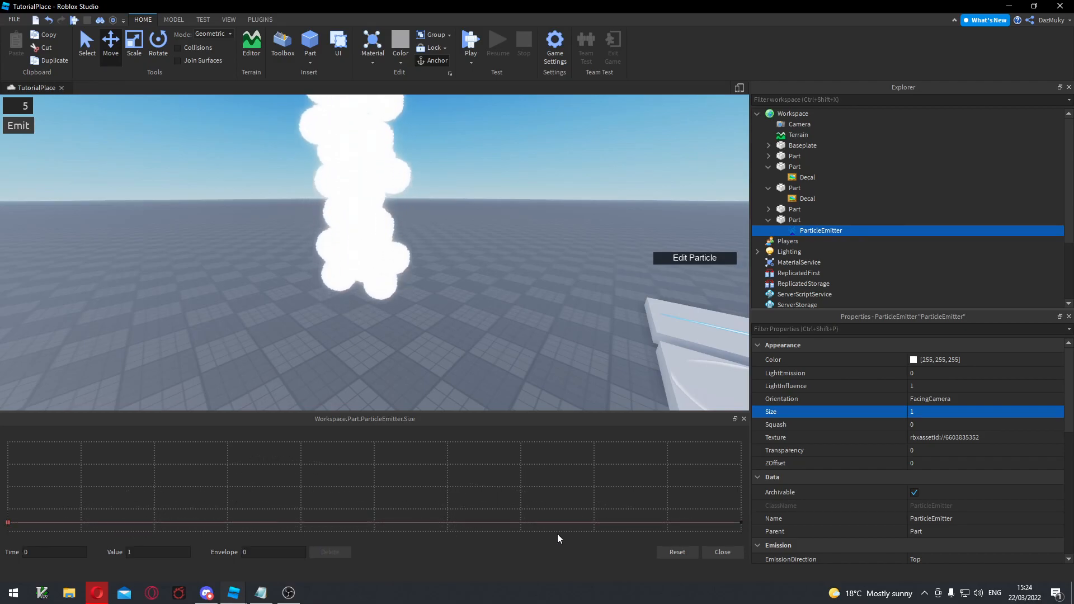
mouse_move(741, 524)
mouse_down()
mouse_move(745, 502)
mouse_move(749, 522)
mouse_up()
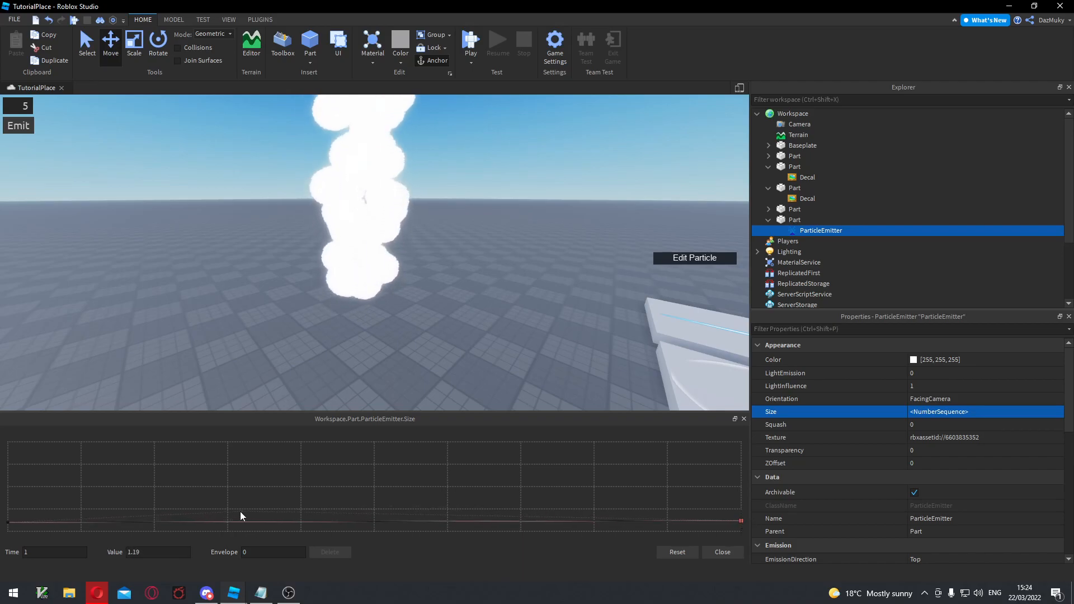
drag(53, 524, 102, 480)
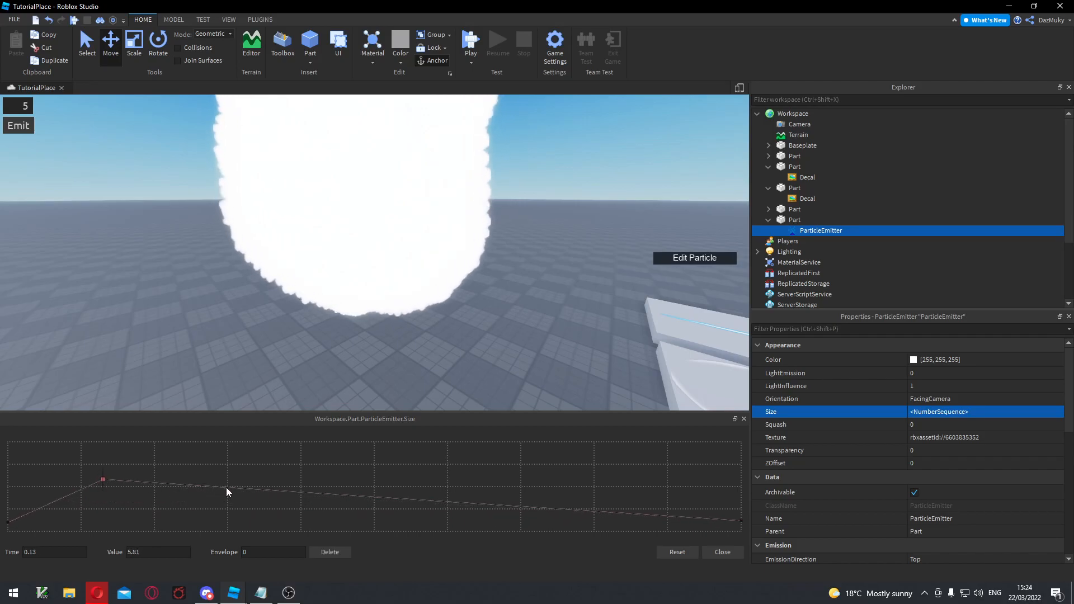
Add three more Size keypoints: a dip after the first peak, a second peak at time 0.655 with value 5.19, and a low point near the end.
click(258, 522)
drag(445, 523, 488, 485)
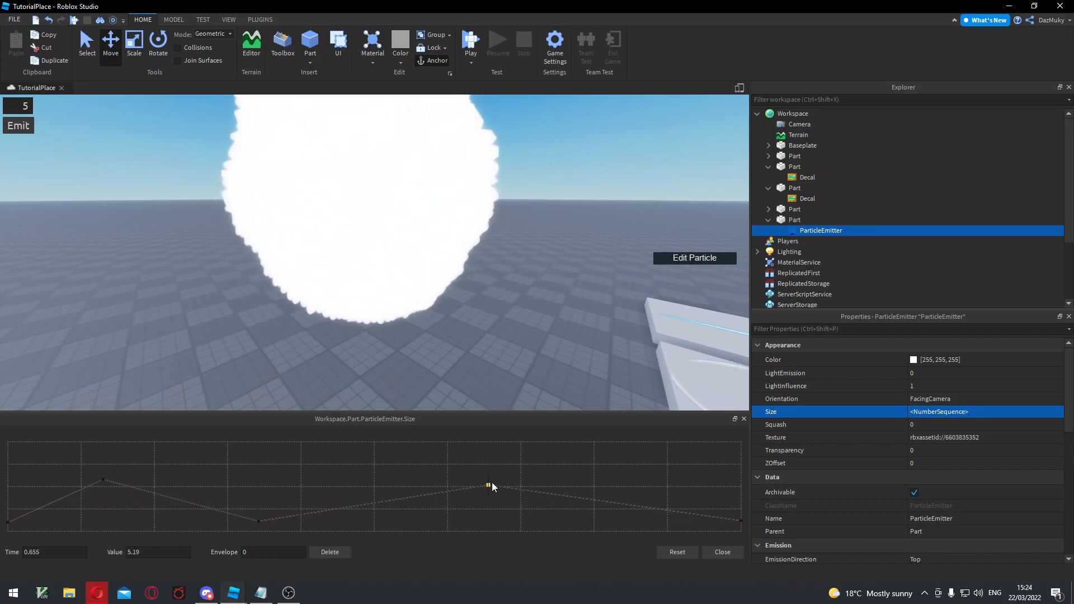
drag(581, 498, 615, 517)
click(487, 485)
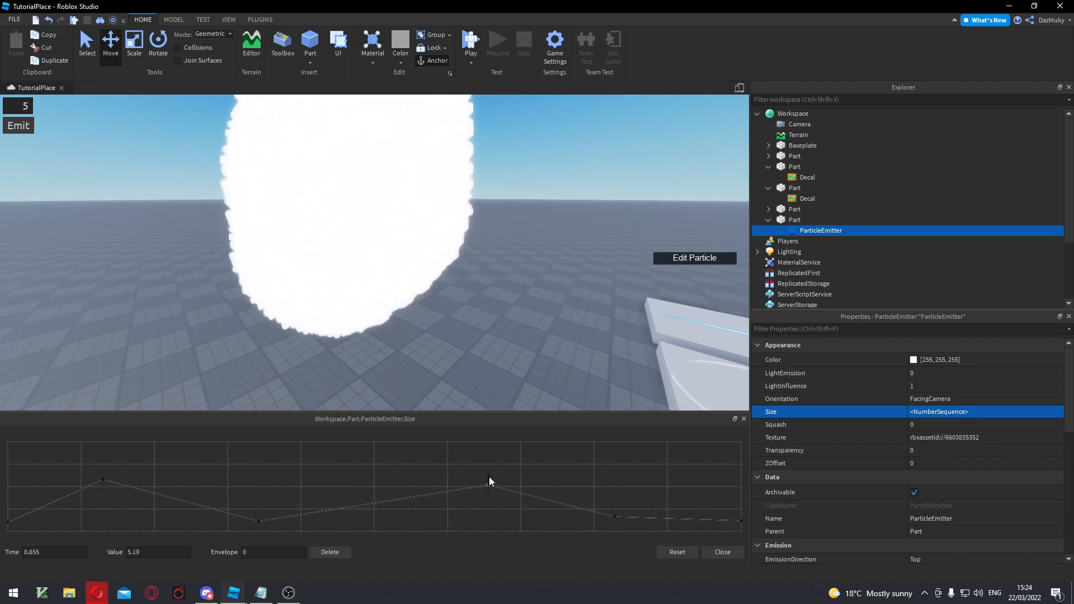
Remove the second peak from the Size graph by deleting its keypoints near time 0.66.
right_drag(470, 237, 470, 236)
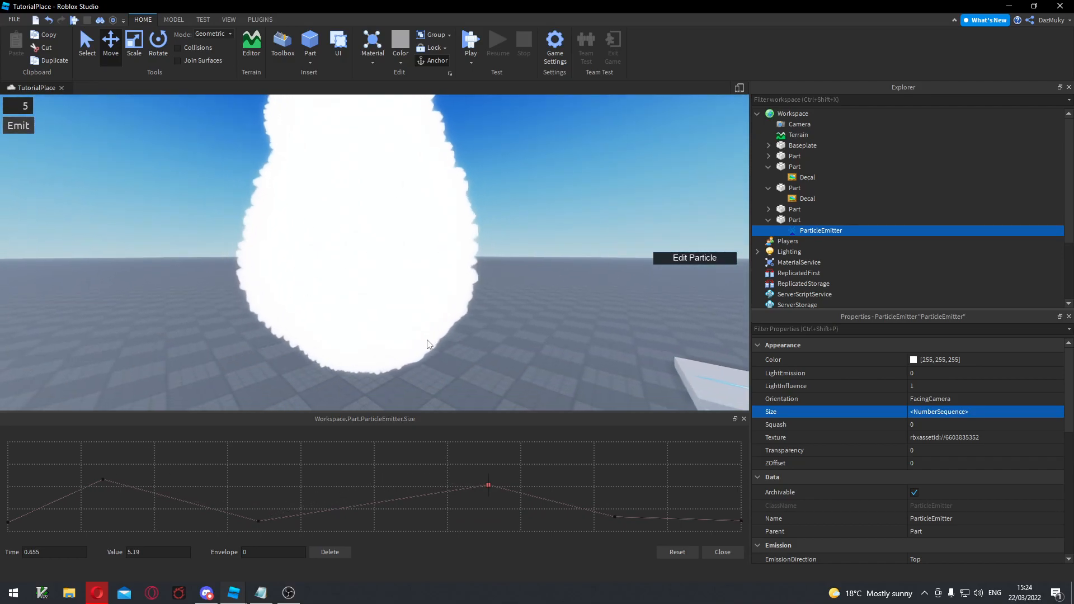
drag(489, 476, 491, 471)
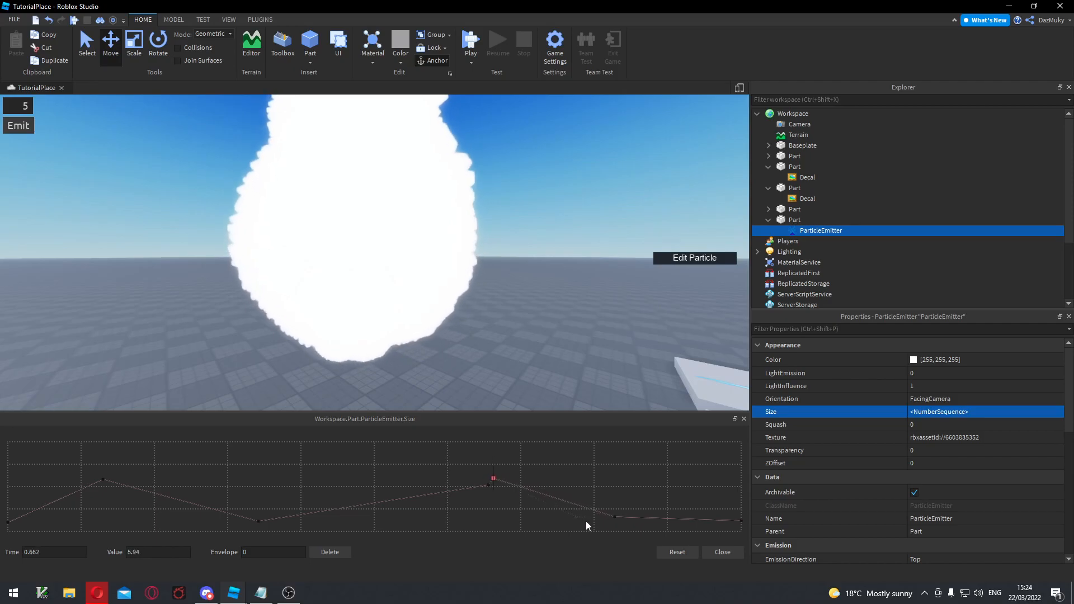
click(339, 553)
click(494, 478)
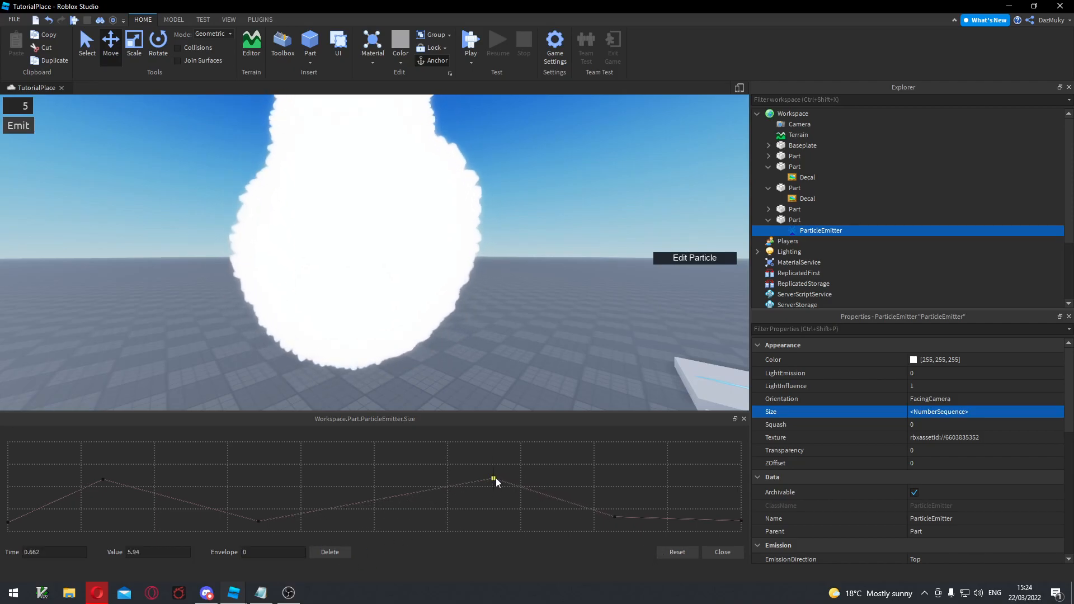
click(338, 550)
Move the dip keypoint to time 0.36 with value 2.38, trying an envelope of 1.06 on it before returning the envelope to 0.
drag(258, 521, 272, 511)
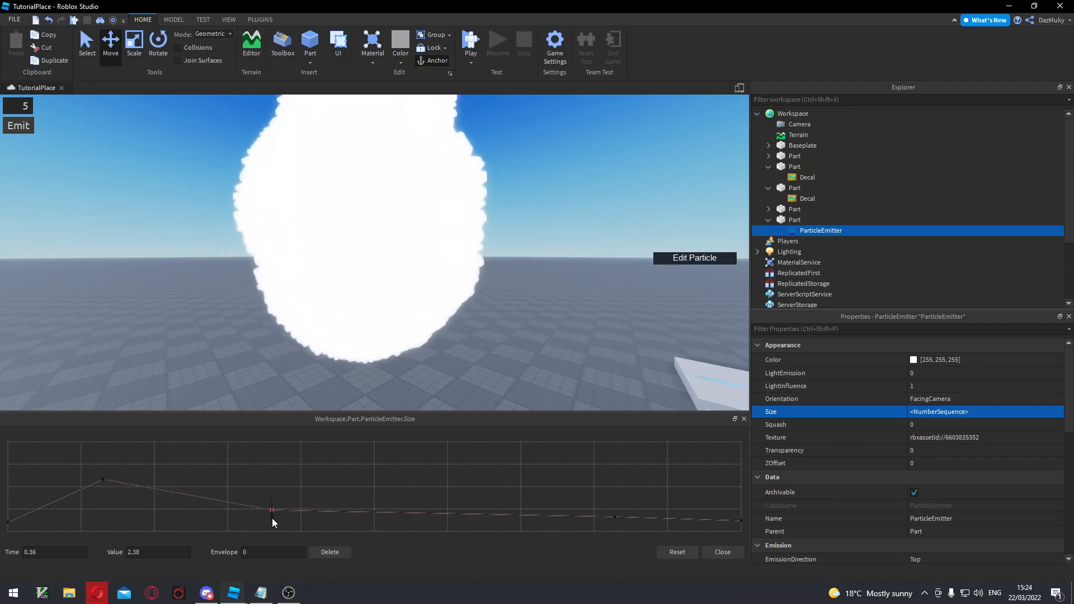
drag(272, 505, 273, 496)
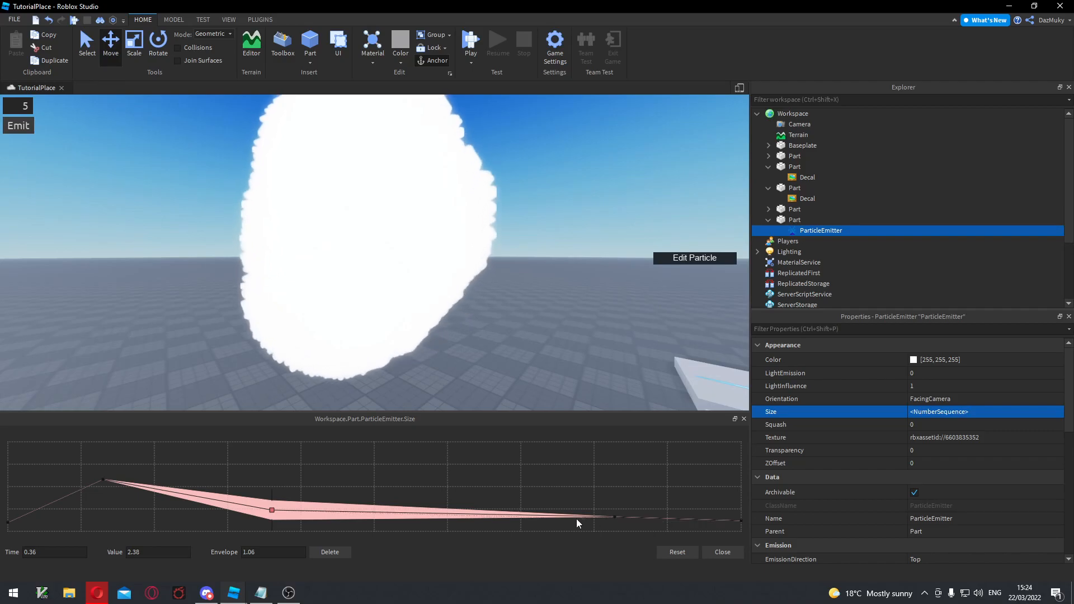
drag(273, 495, 275, 502)
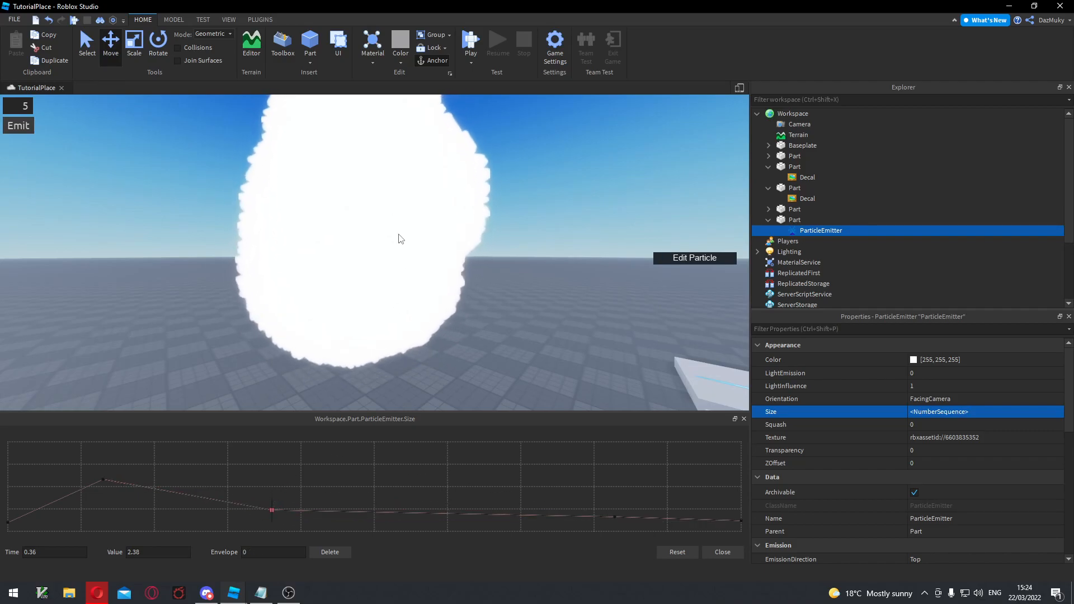
Lower the Size graph's start value to 0 and delete all three keypoints between its start and end.
drag(12, 520, 7, 530)
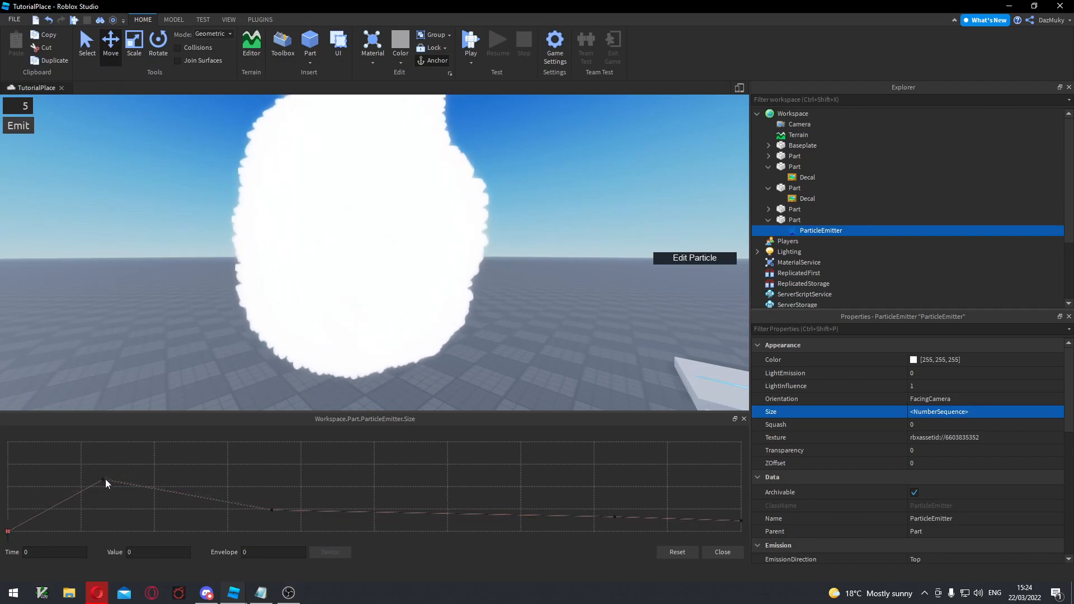
drag(103, 481, 99, 529)
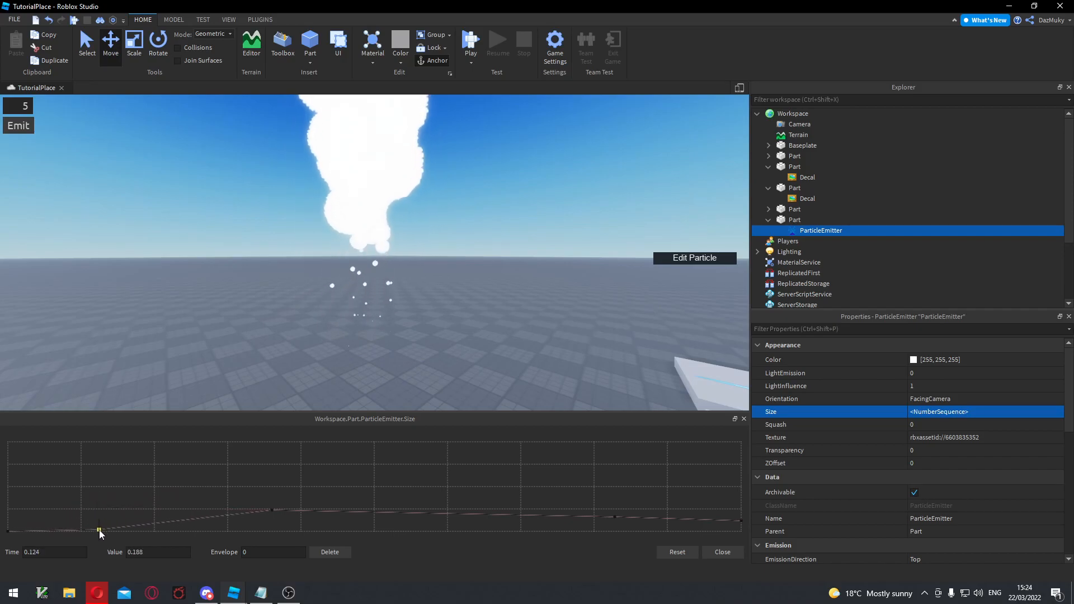
drag(274, 512, 277, 528)
click(330, 553)
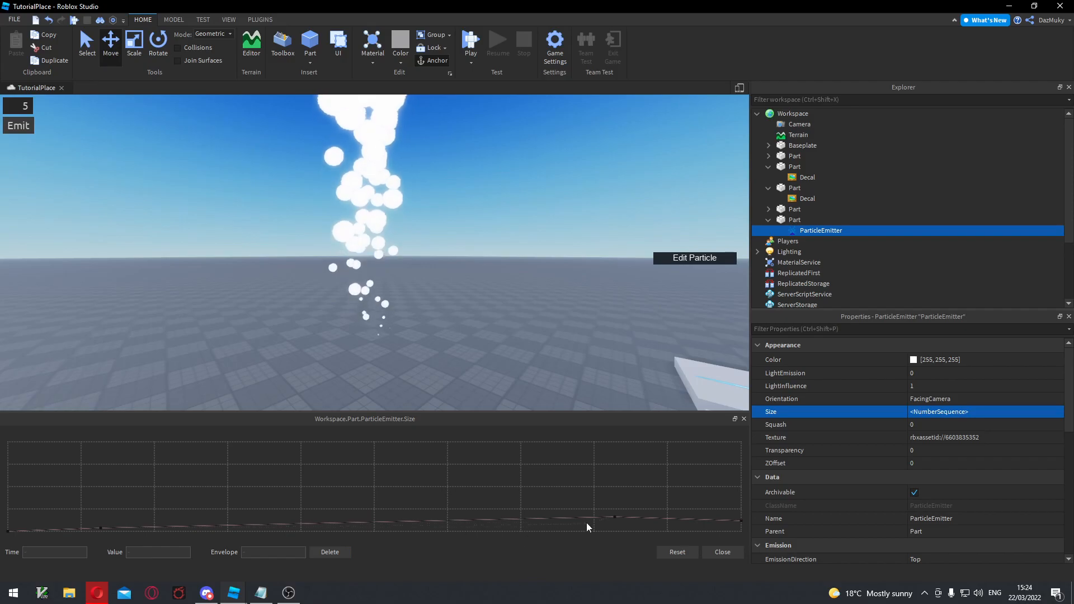
click(338, 553)
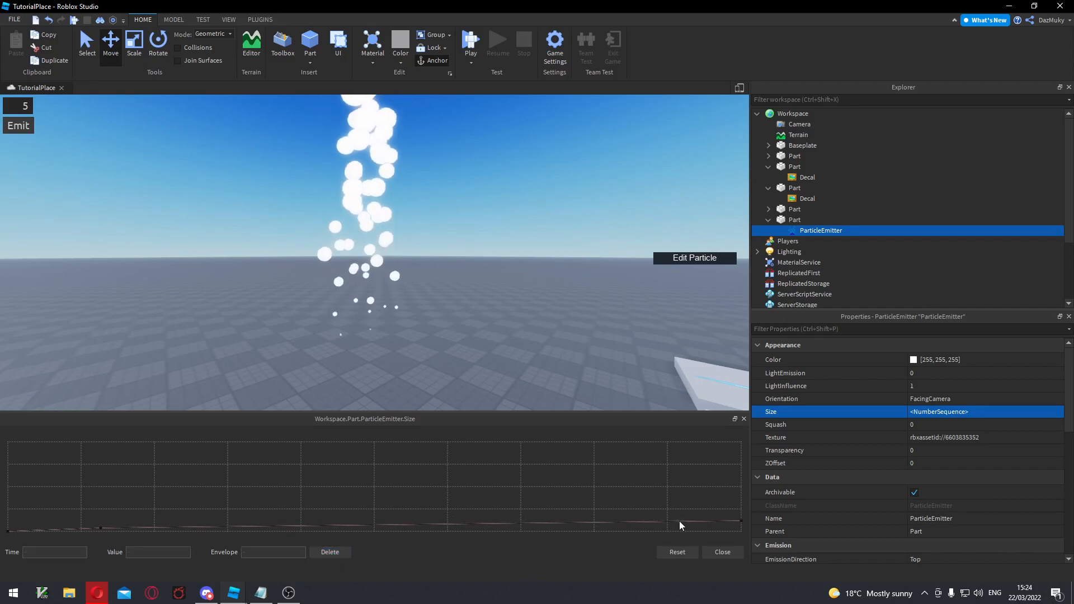
click(101, 528)
click(331, 553)
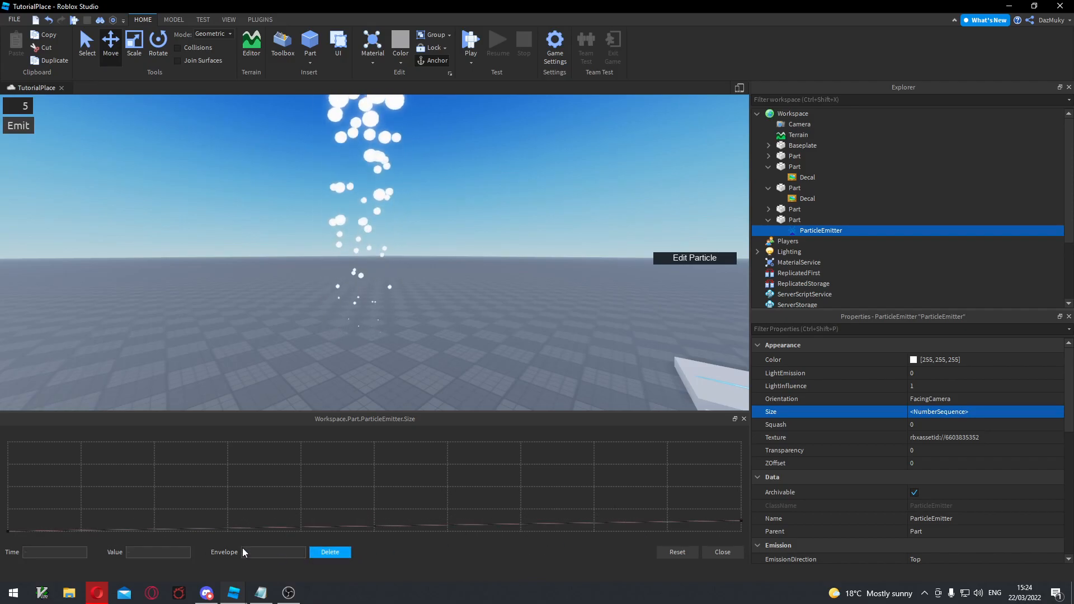
Set the Size graph's start value to 0.25 and its end value to 0.
drag(8, 533, 12, 525)
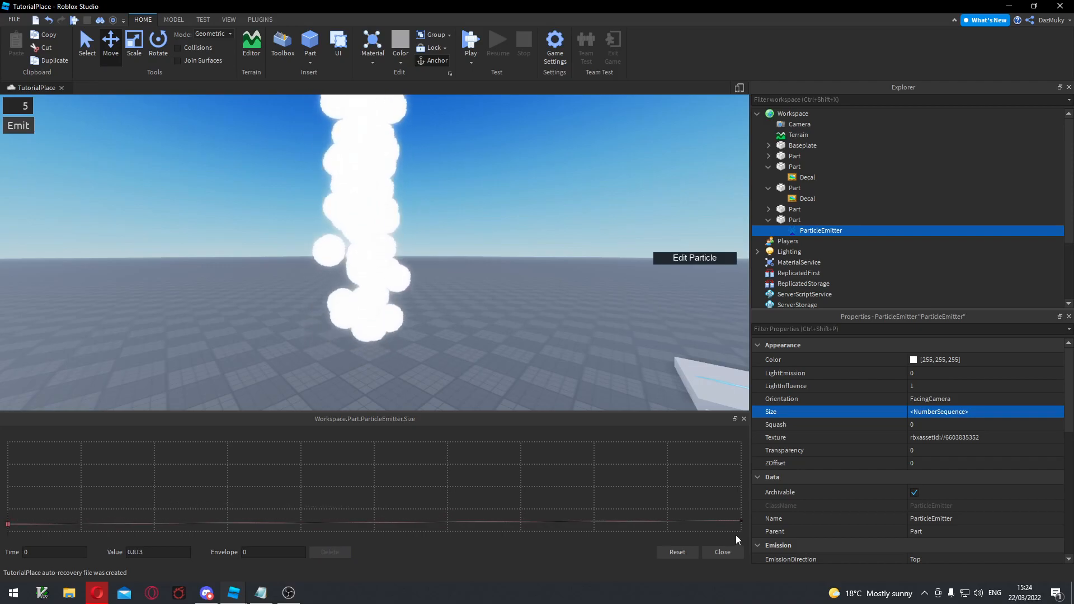
drag(9, 525, 9, 529)
drag(143, 553, 126, 553)
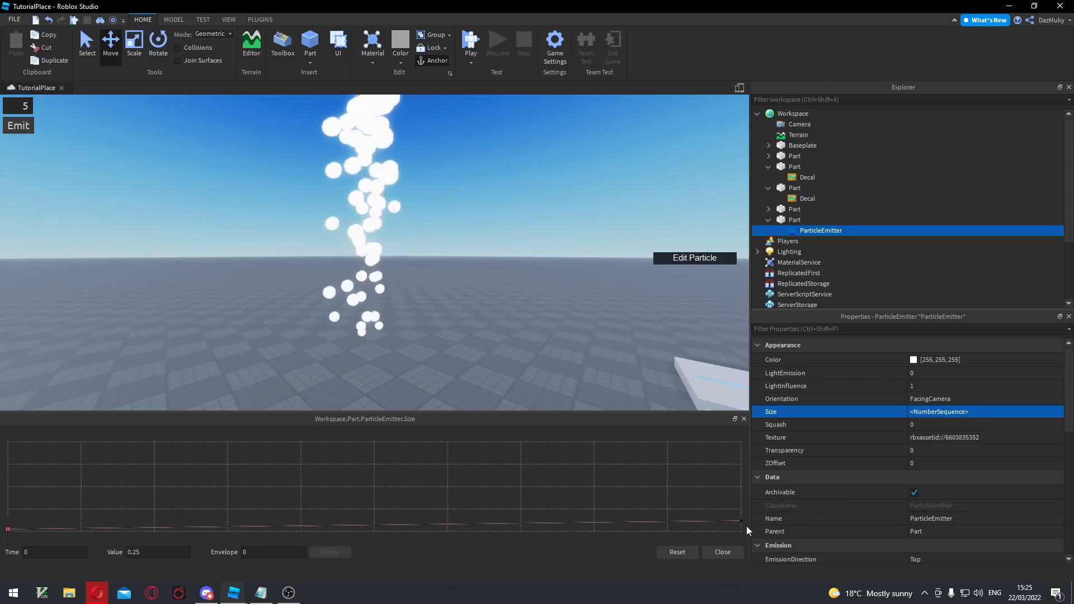
drag(743, 527, 743, 539)
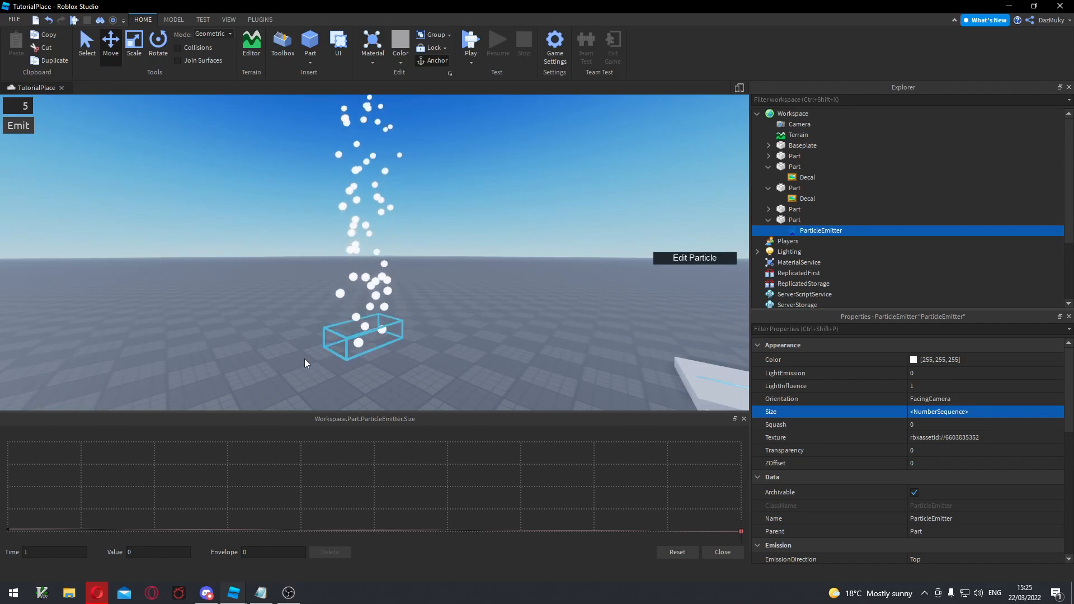
Examine the Size graph's start and end keypoints against the rising particle stream, and close the graph.
click(8, 530)
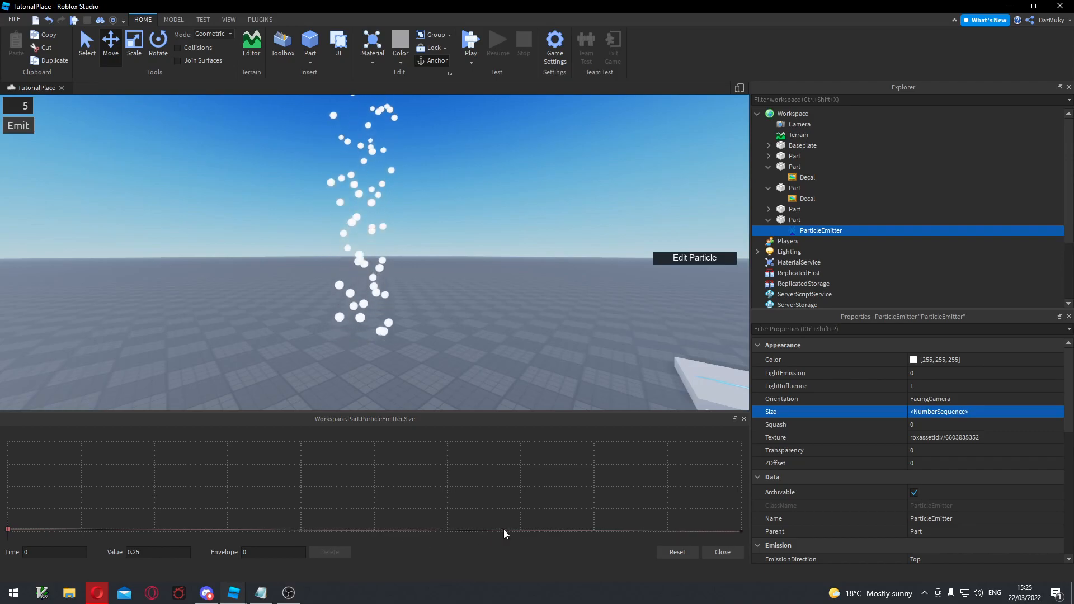
click(739, 531)
right_drag(503, 319, 502, 319)
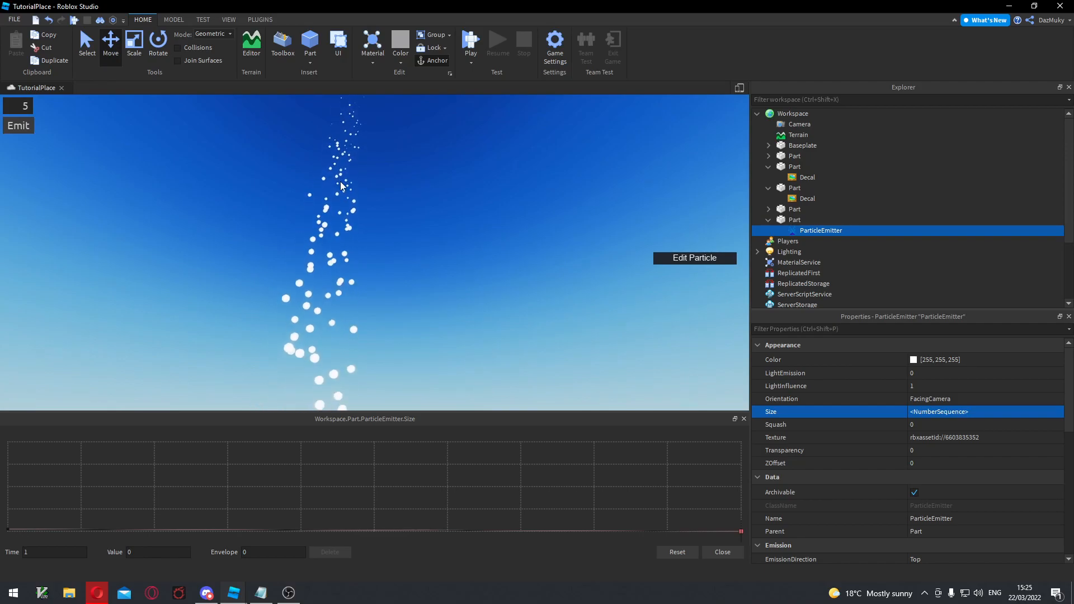
right_drag(365, 219, 371, 240)
click(345, 286)
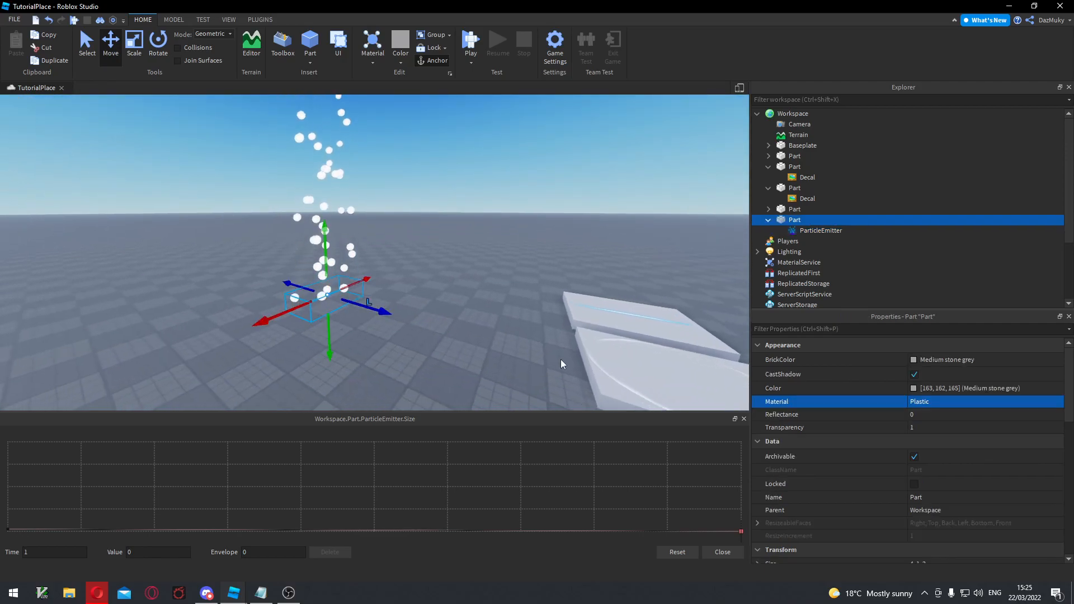
drag(808, 231, 899, 427)
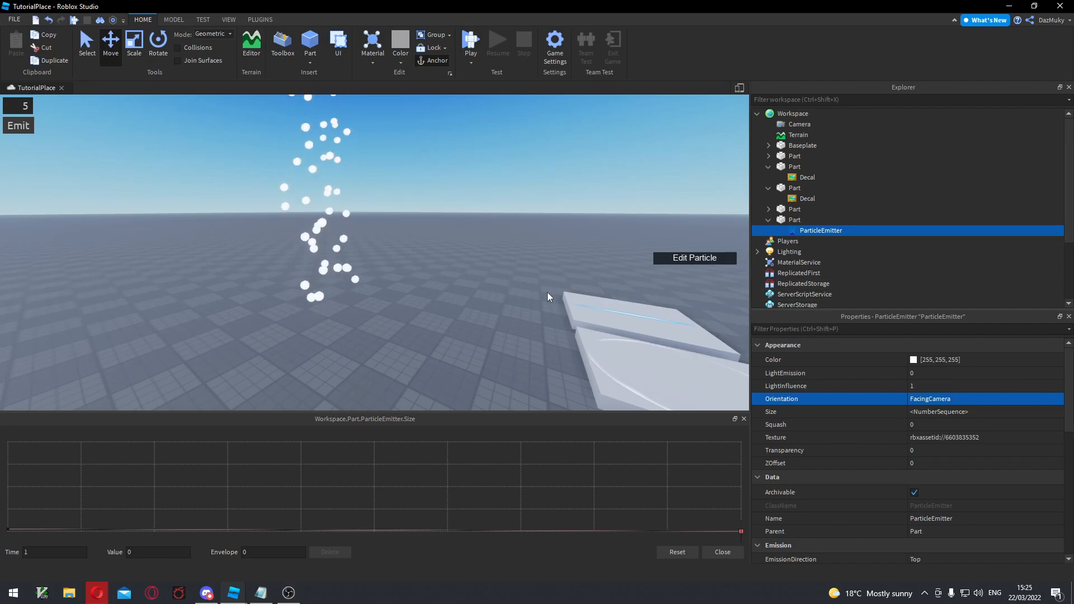
right_drag(464, 291, 442, 303)
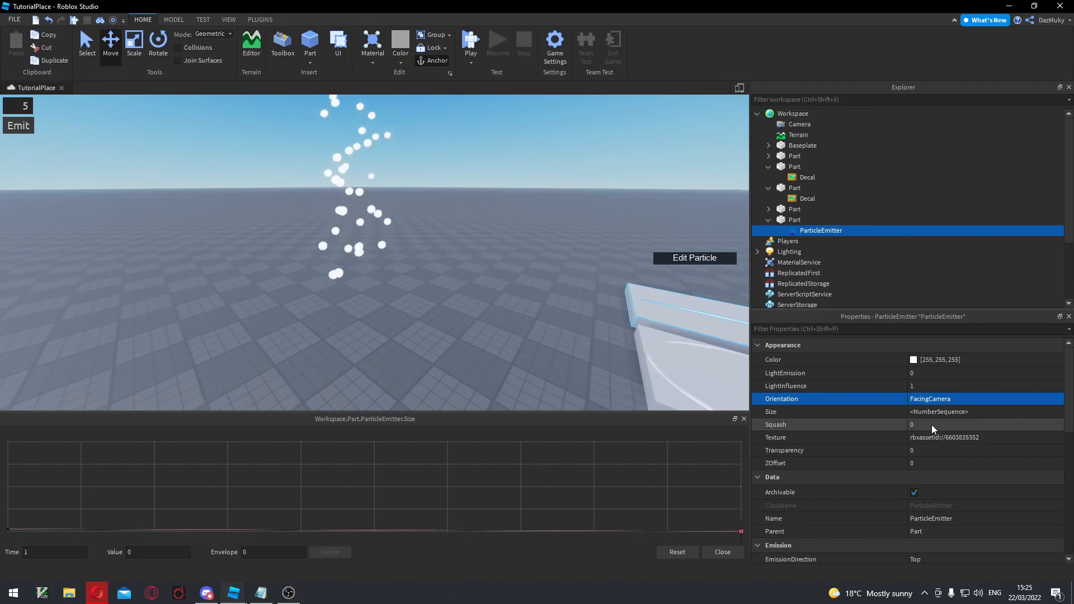
right_drag(483, 300, 483, 300)
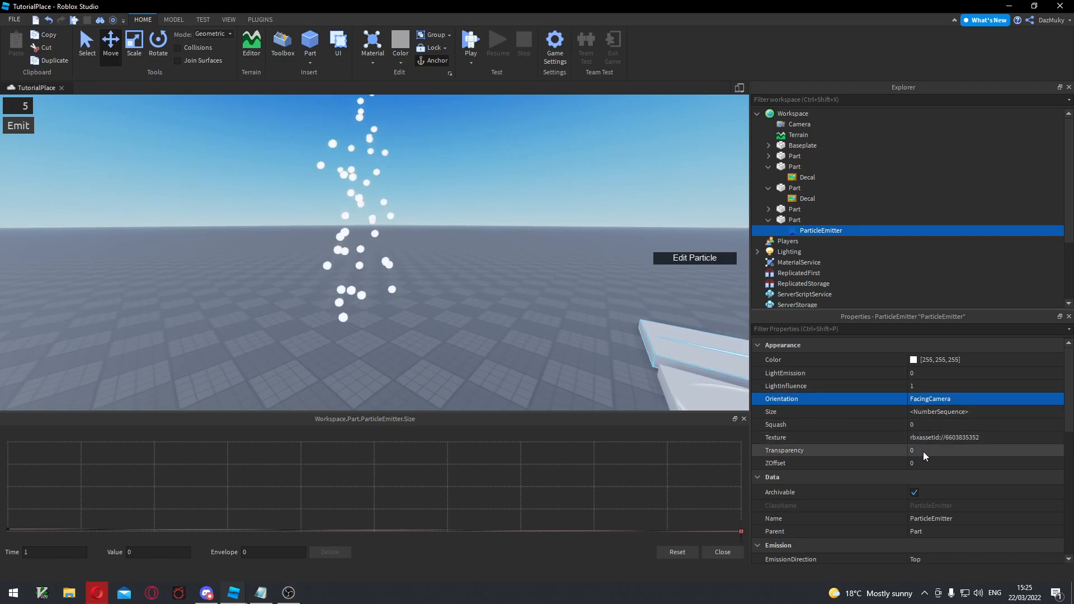
right_drag(522, 312, 516, 309)
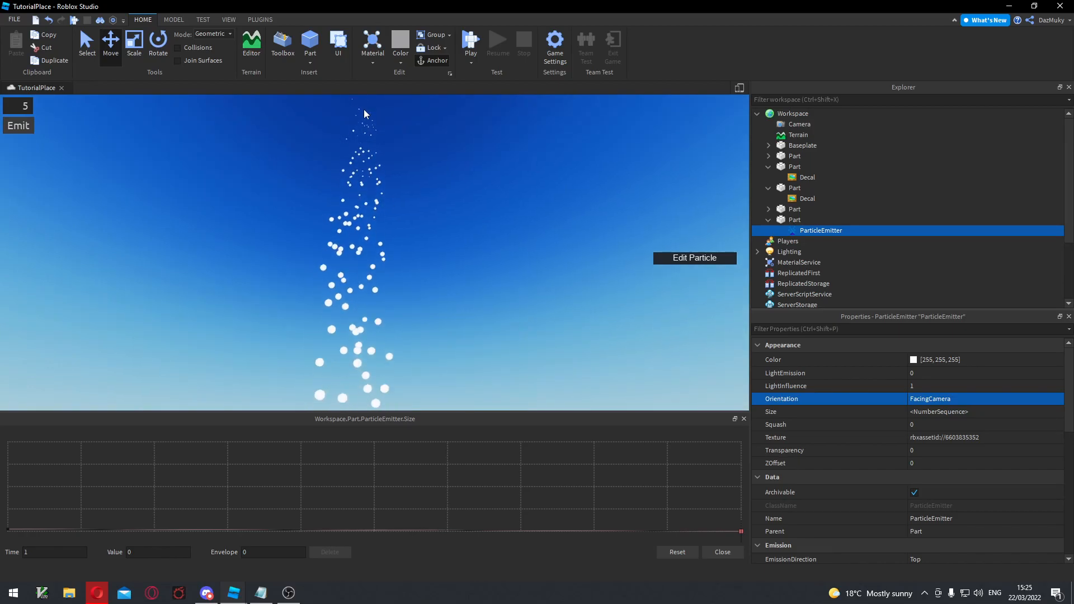
right_drag(421, 303, 421, 302)
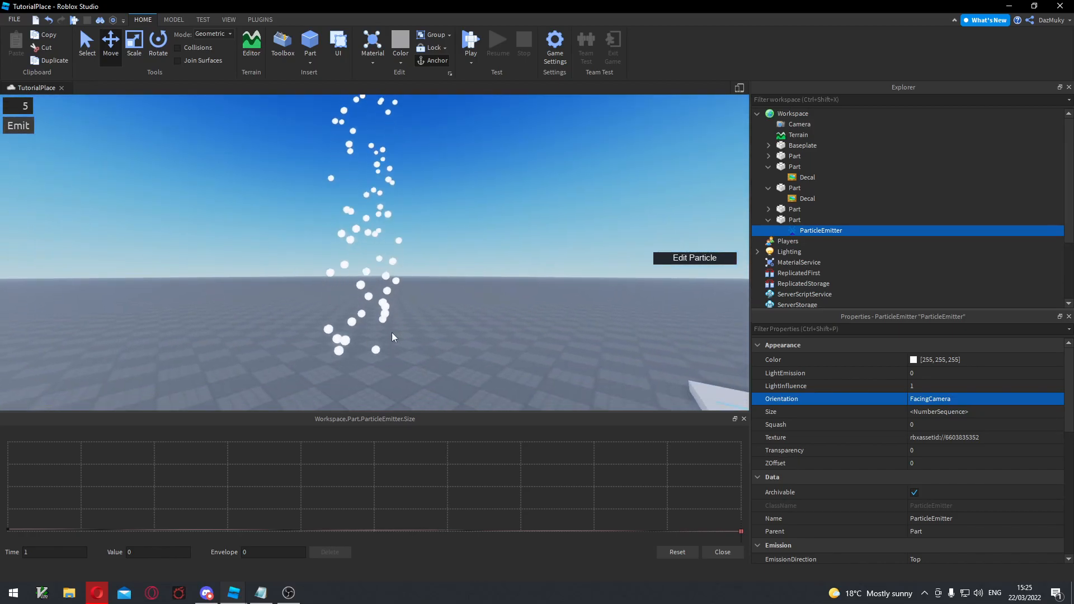
click(723, 553)
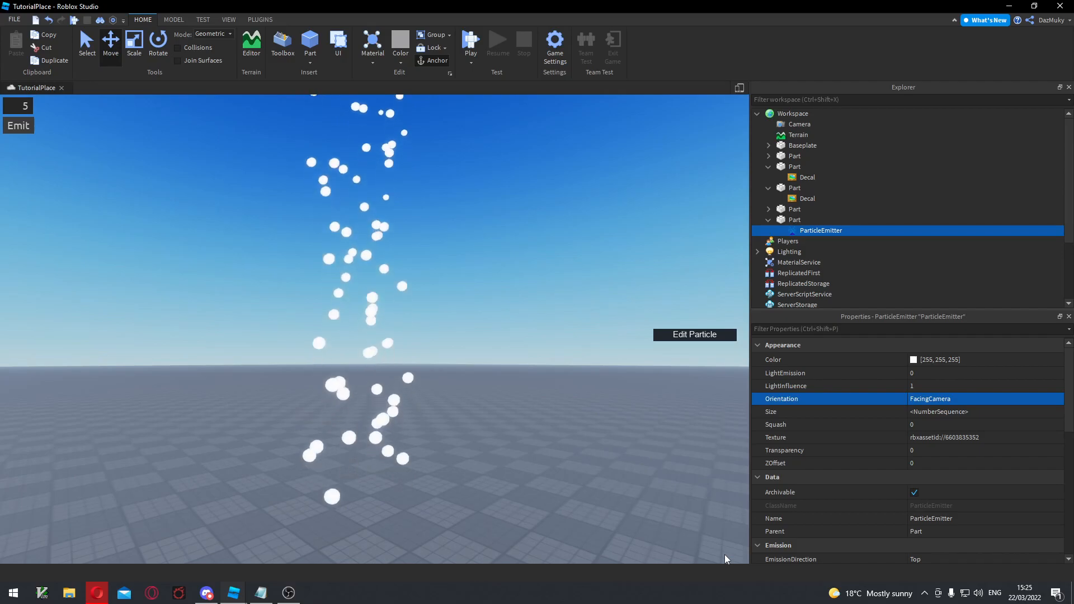
right_drag(531, 434, 531, 432)
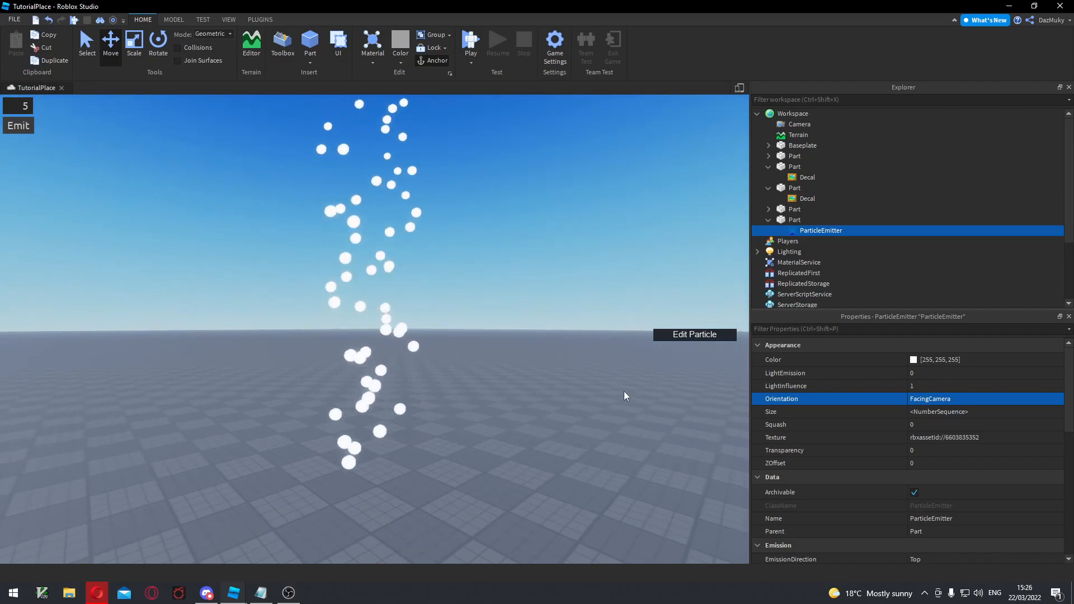
Set the end value of the ParticleEmitter's Transparency graph to 1, keeping the start at 0, and view the fading particles.
click(928, 450)
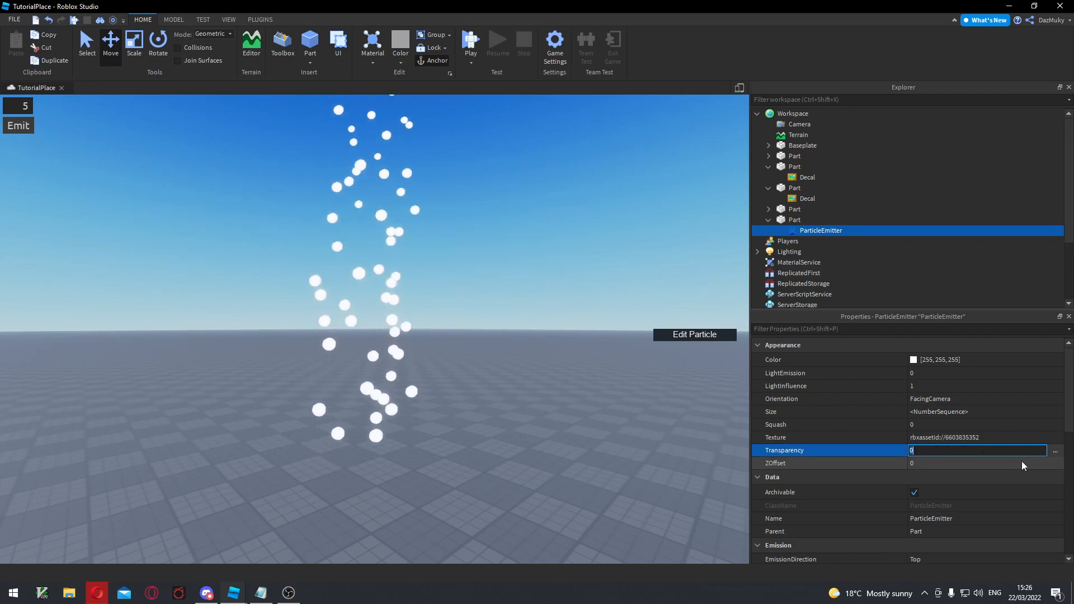
click(1056, 452)
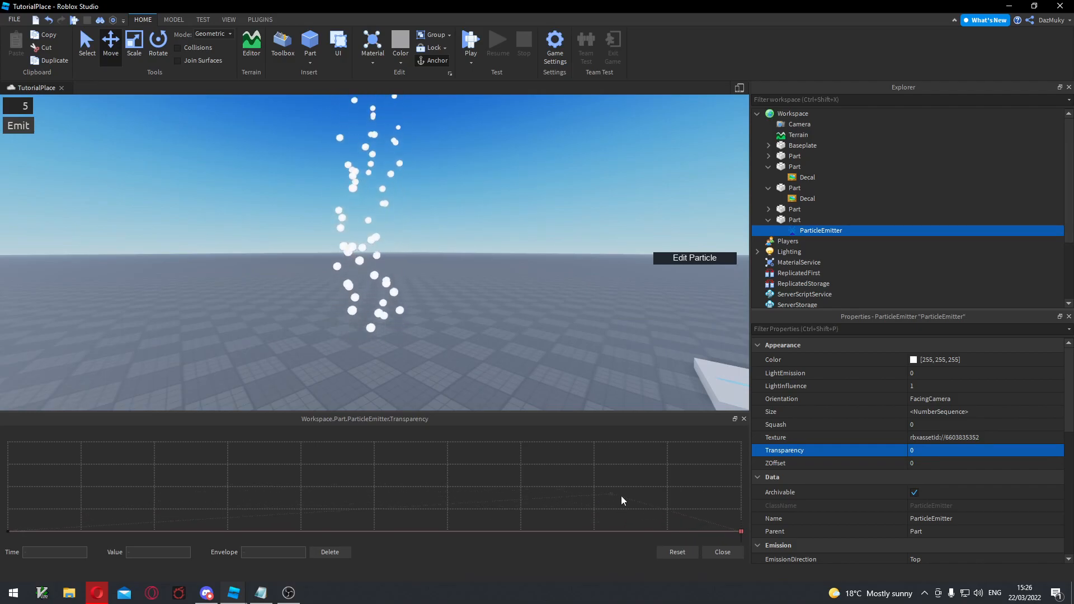
drag(741, 530, 747, 443)
click(8, 531)
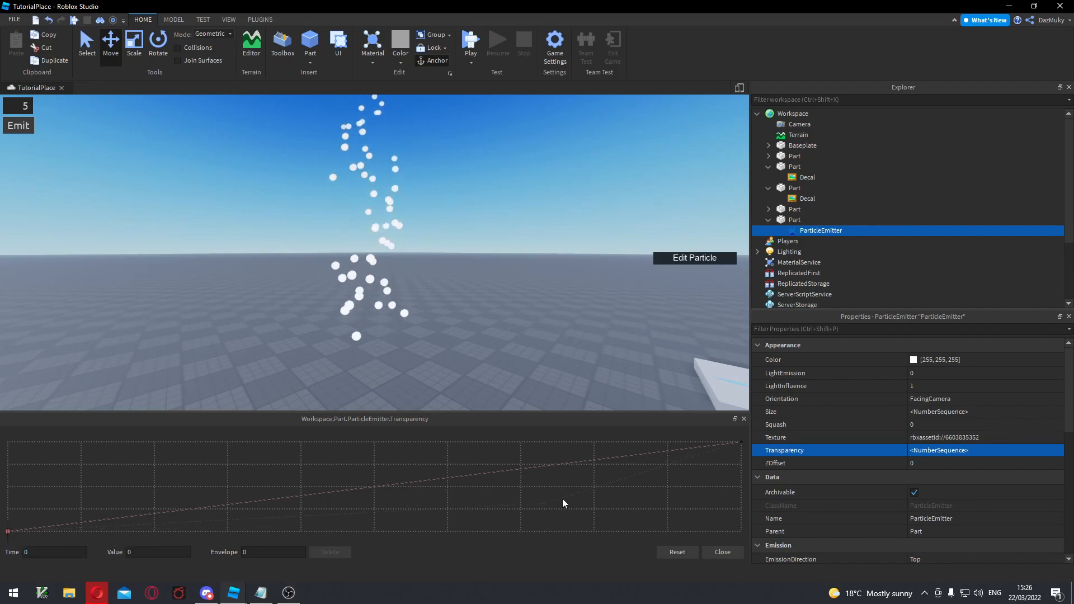
click(742, 442)
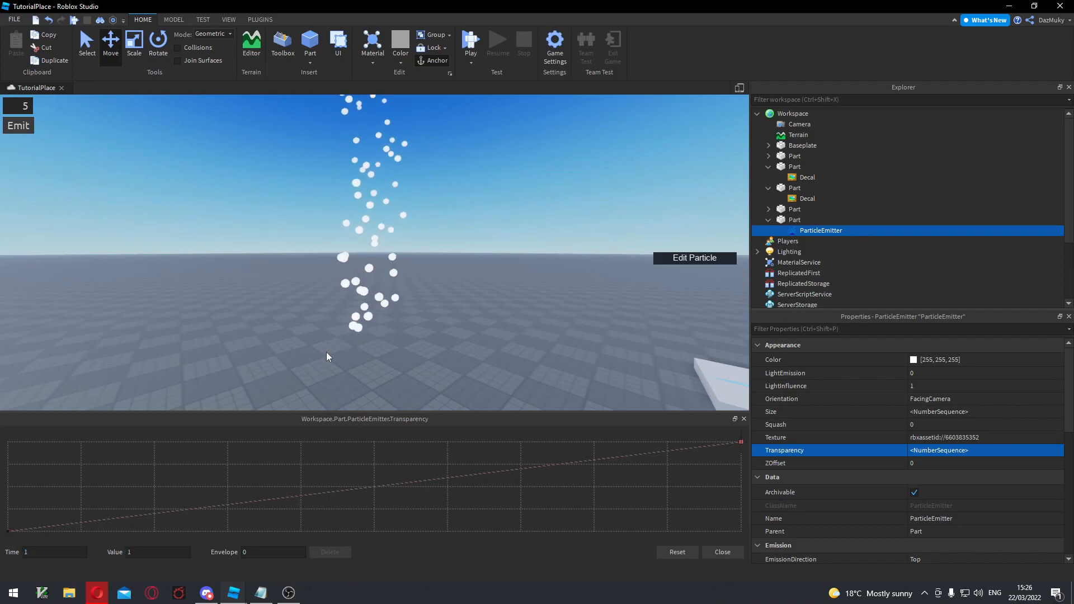
right_drag(398, 310, 398, 310)
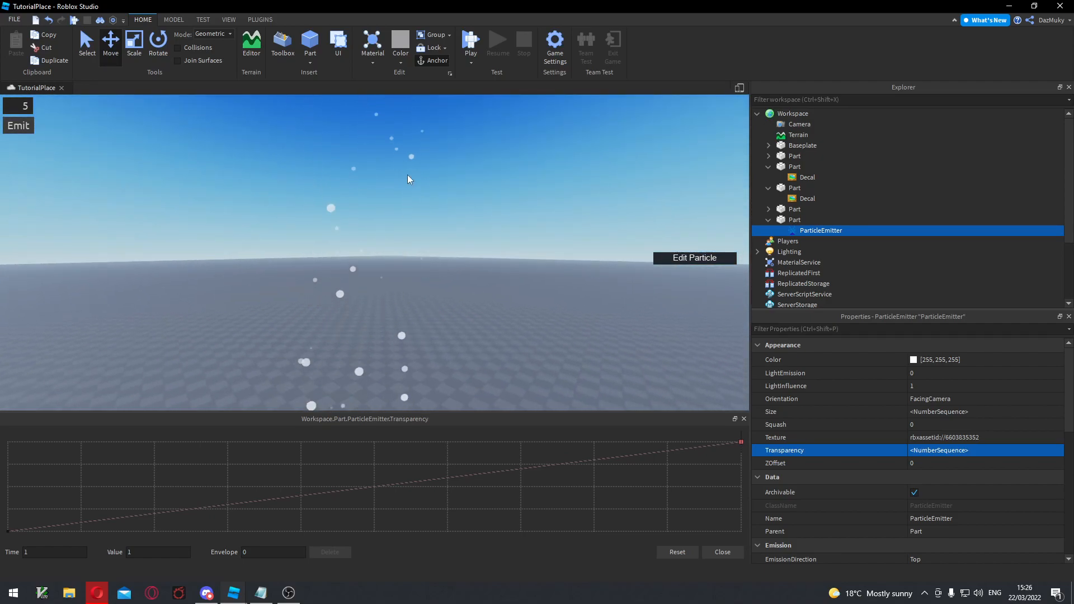
right_drag(405, 270, 405, 270)
key(q)
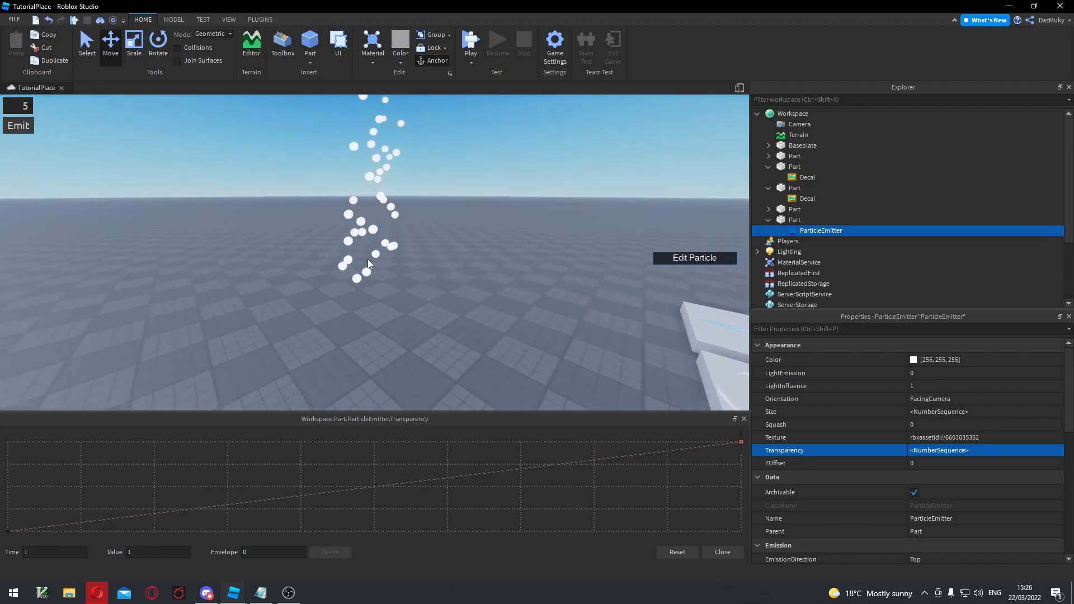
Locate the emitter's Lifetime property, close the Transparency graph and widen the Properties area.
scroll(901, 464, down, 5)
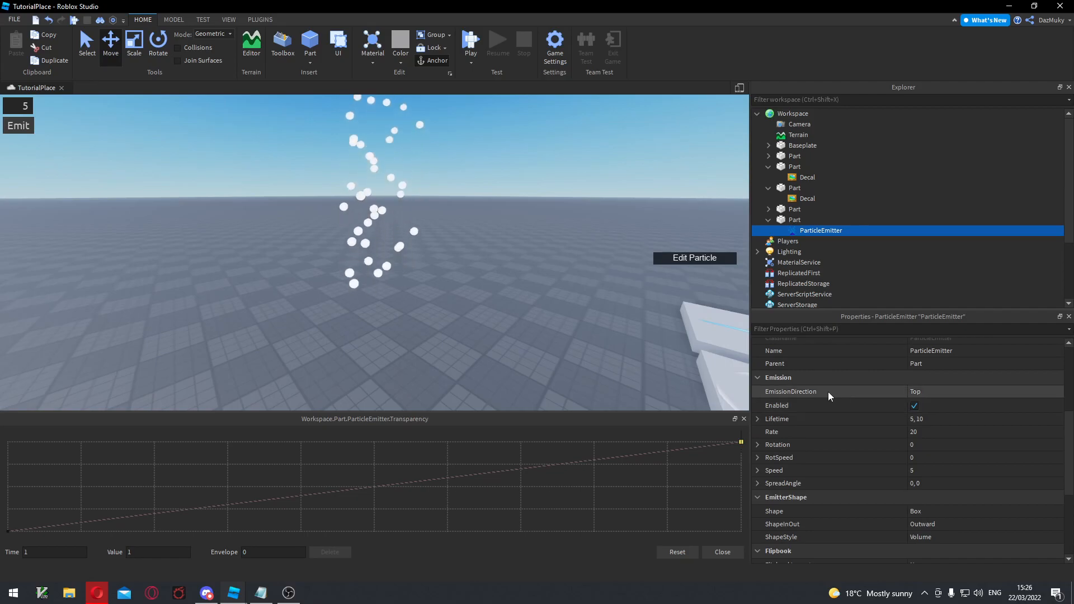
right_drag(532, 290, 533, 291)
click(780, 422)
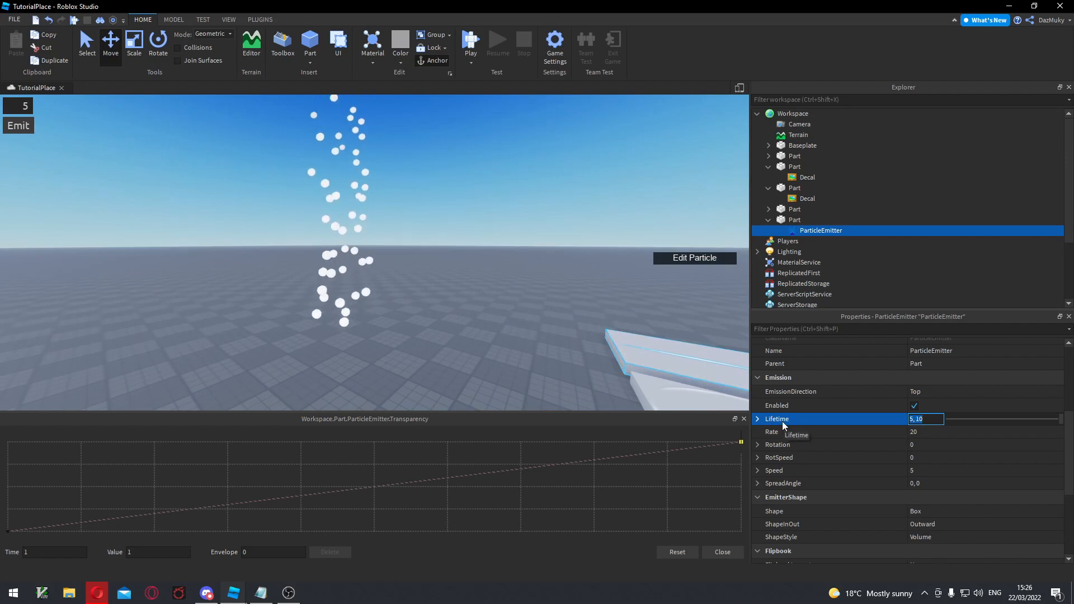
key(Return)
click(721, 552)
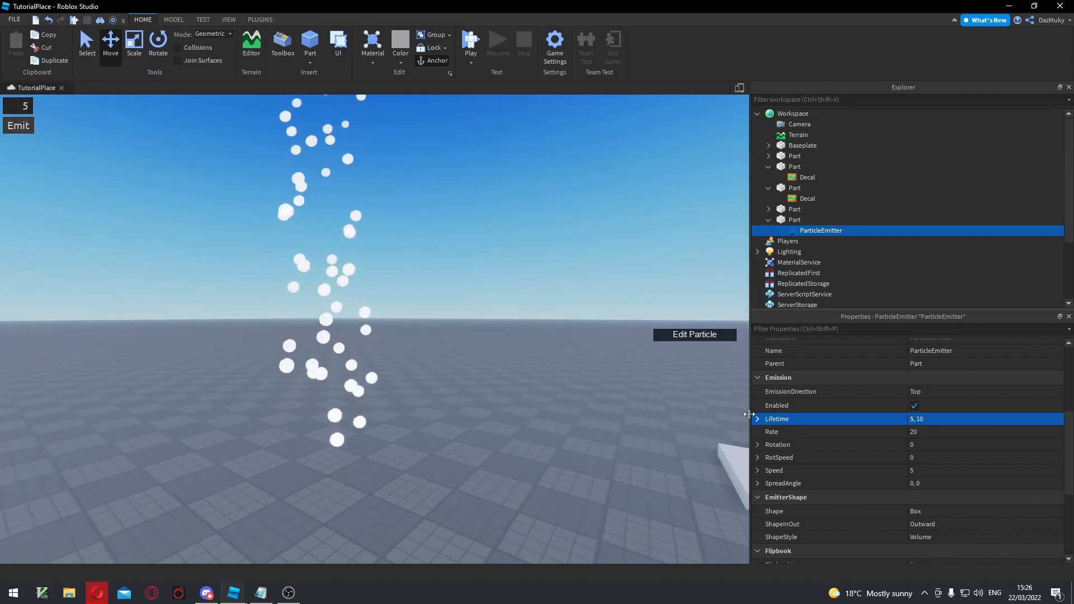
drag(750, 439, 727, 425)
right_drag(450, 384, 450, 384)
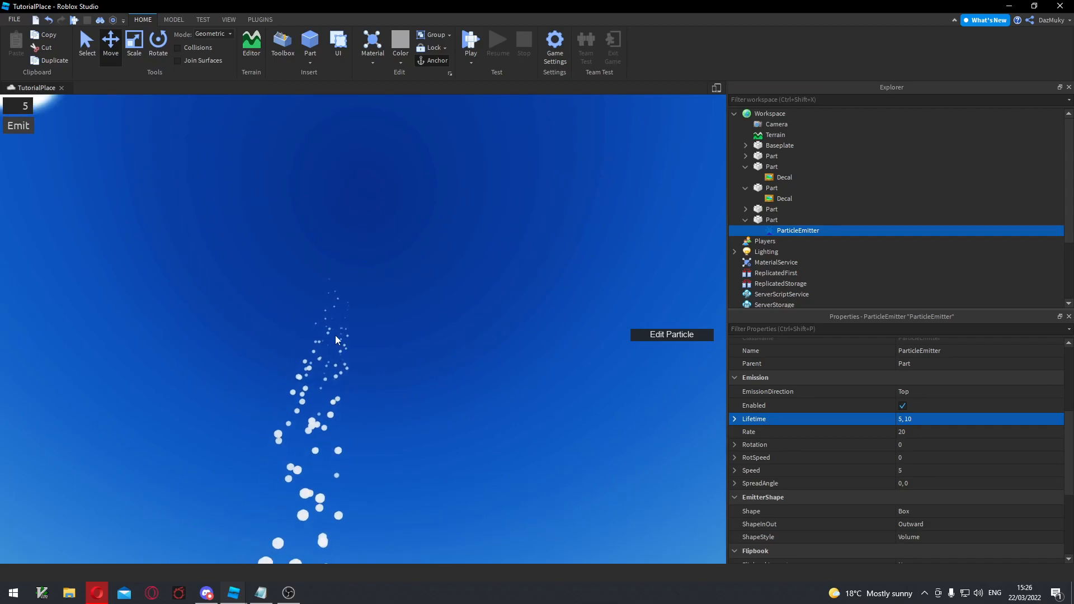
right_drag(361, 340, 379, 392)
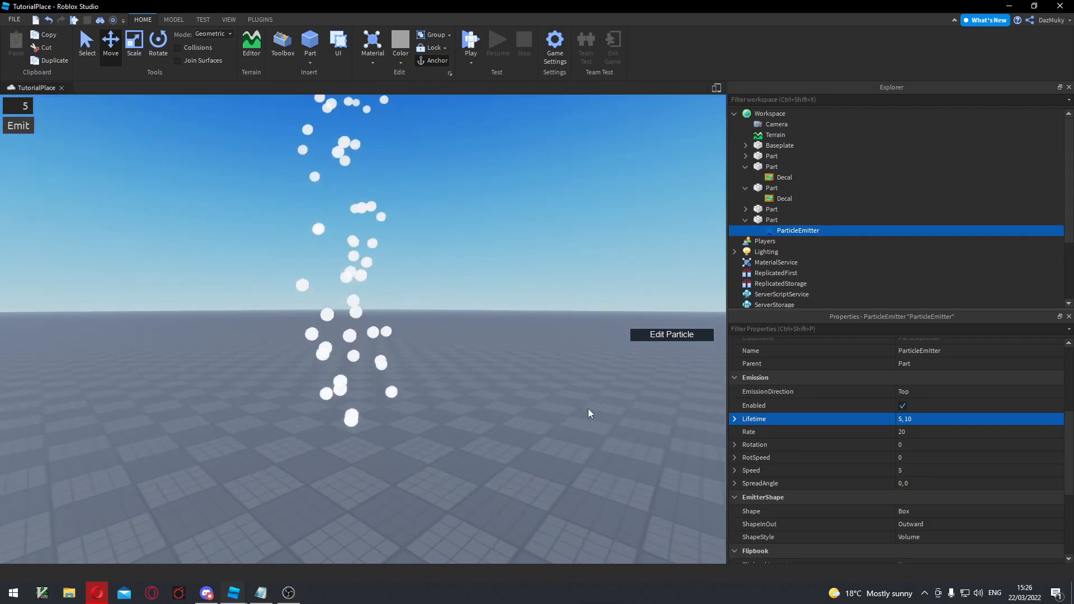
Set the ParticleEmitter's Lifetime to 2 for both minimum and maximum, and view the shortened particle stream.
click(734, 419)
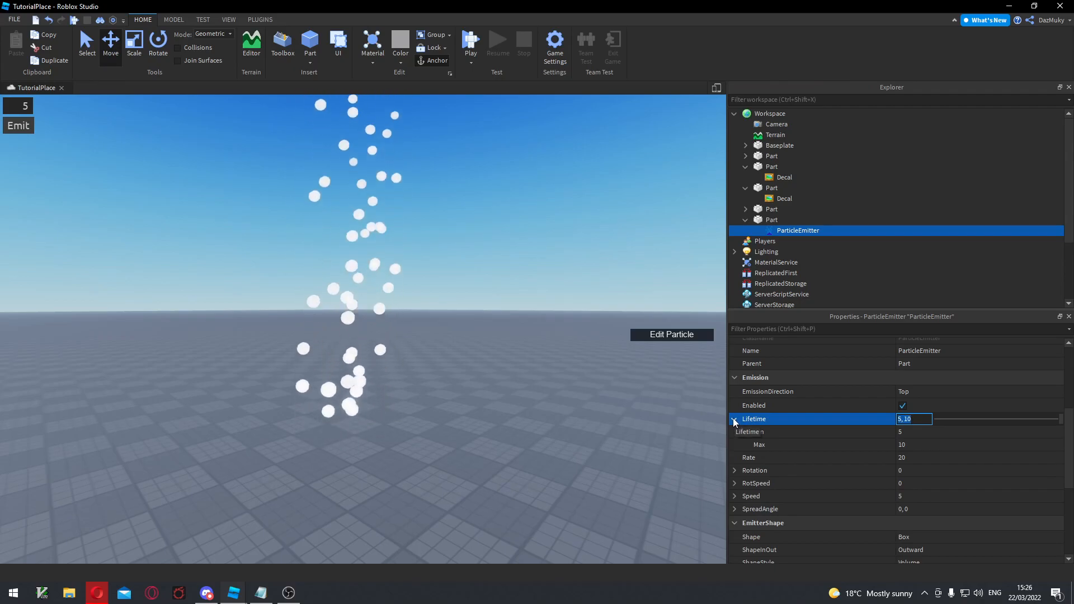
click(916, 432)
click(910, 421)
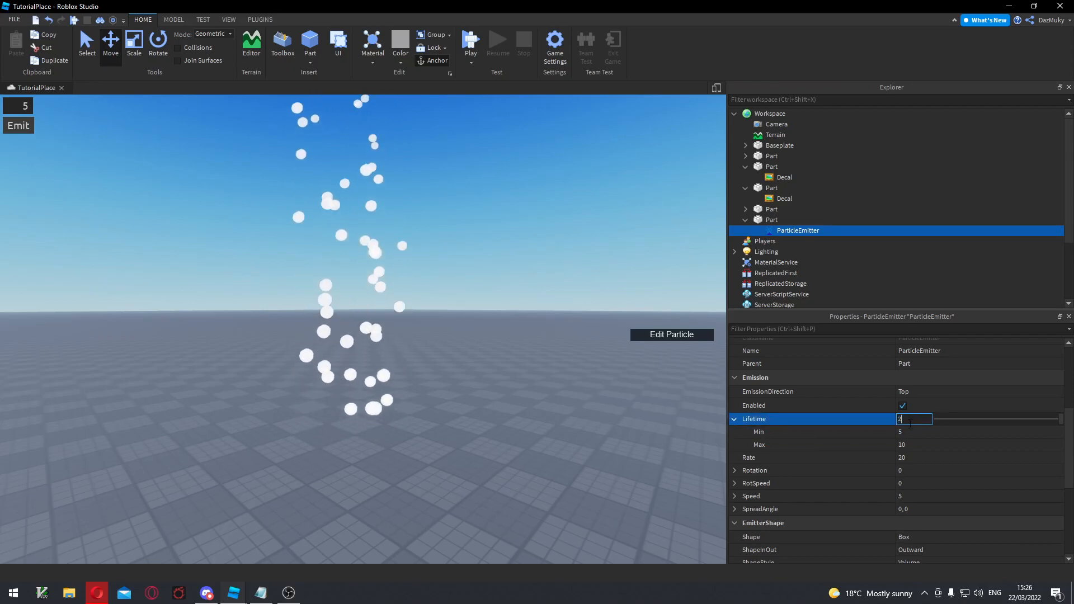
text(2)
key(Return)
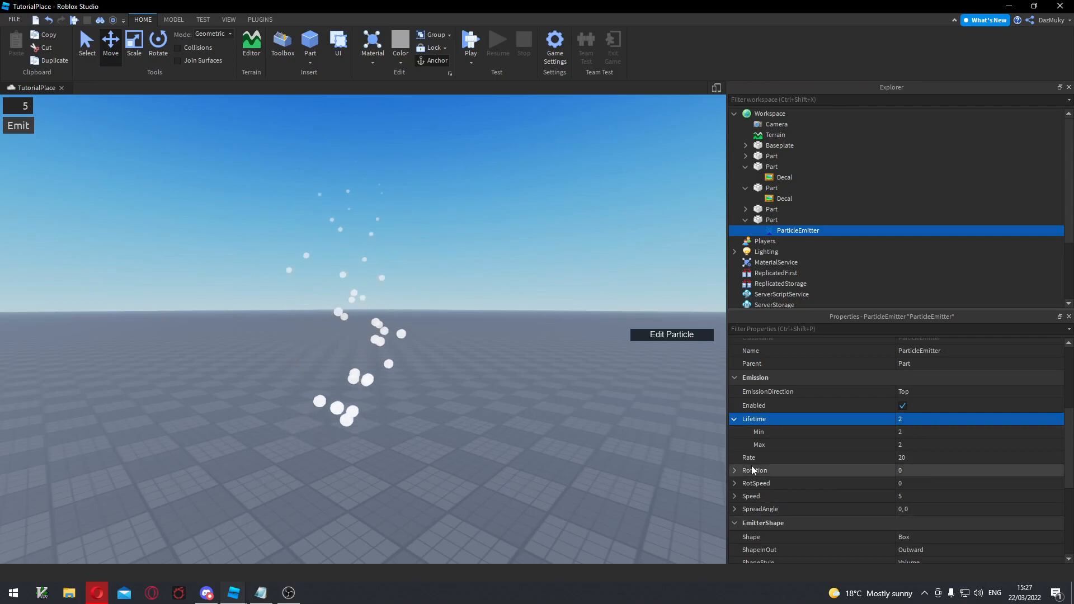
right_drag(307, 287, 306, 288)
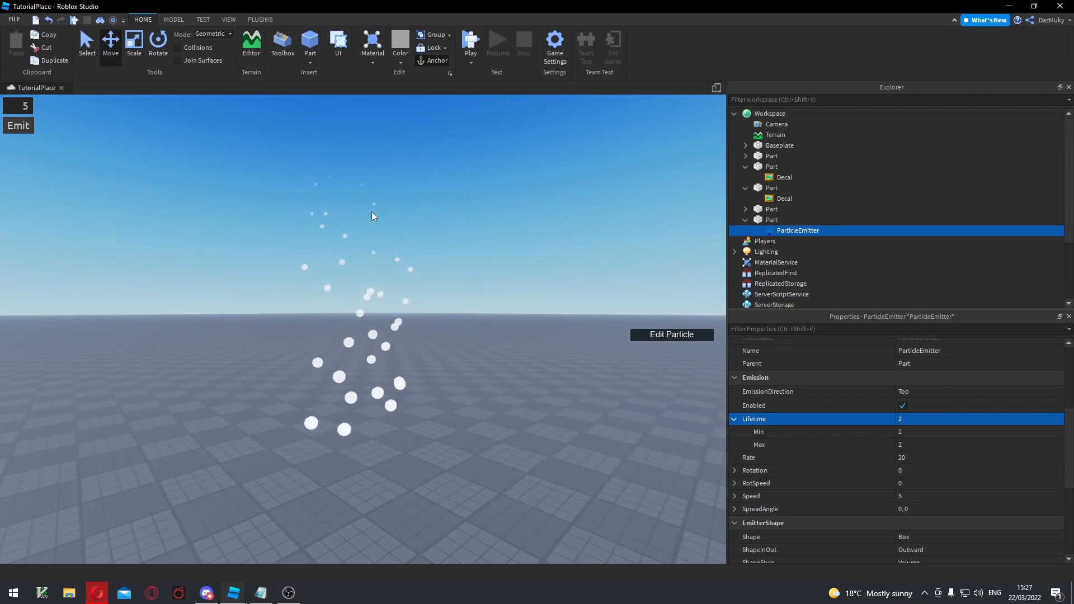
scroll(836, 469, down, 4)
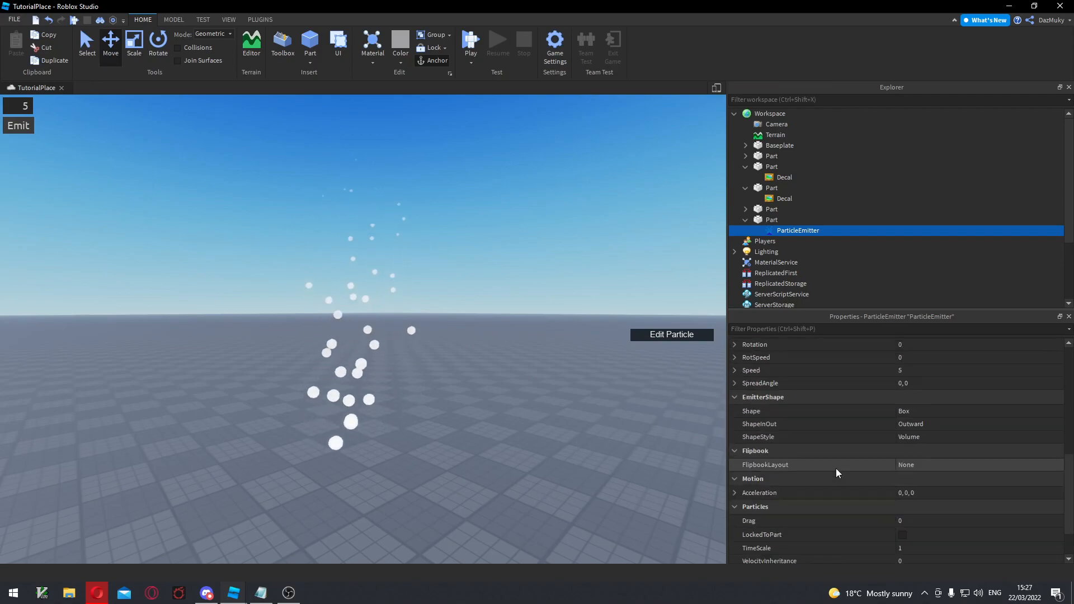
scroll(836, 468, up, 3)
scroll(895, 442, up, 3)
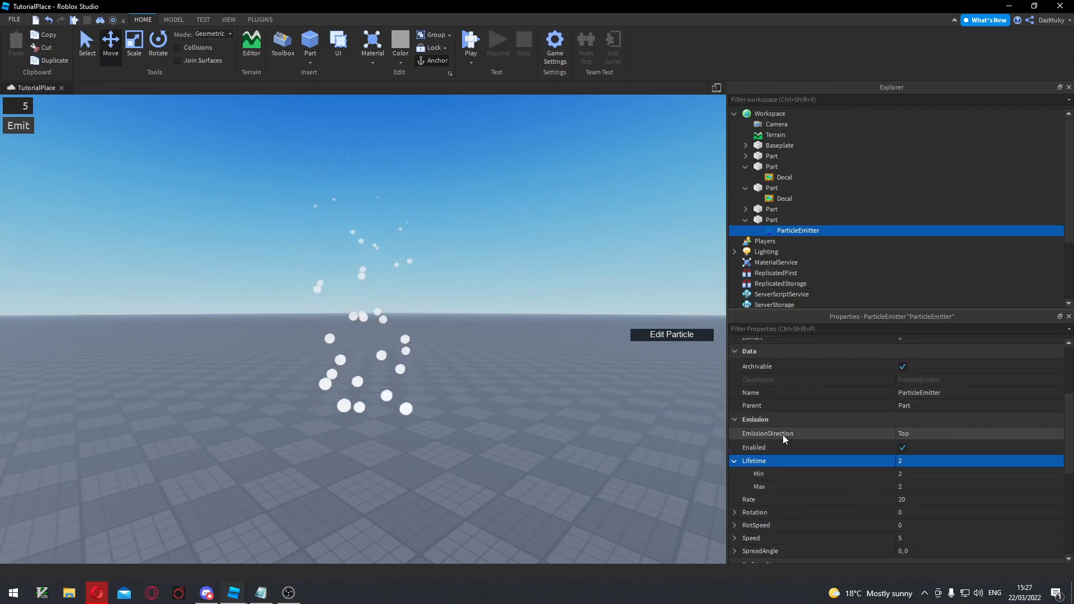
Review the ParticleEmitter's EmissionDirection options against the outline of its parent part, and reselect the emitter.
click(785, 434)
click(901, 435)
click(911, 433)
click(370, 411)
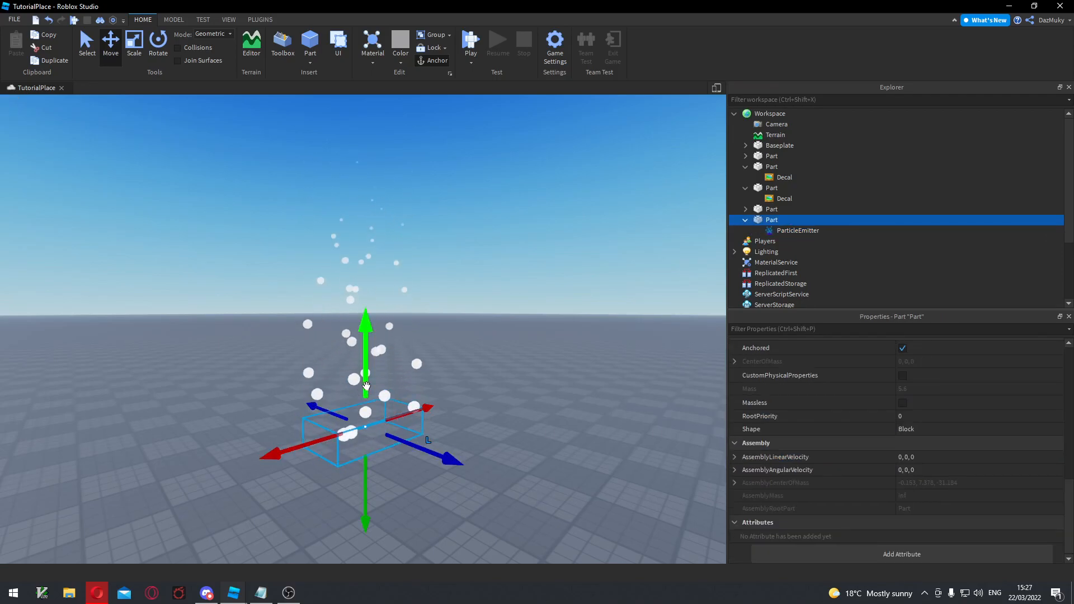
click(787, 231)
click(770, 220)
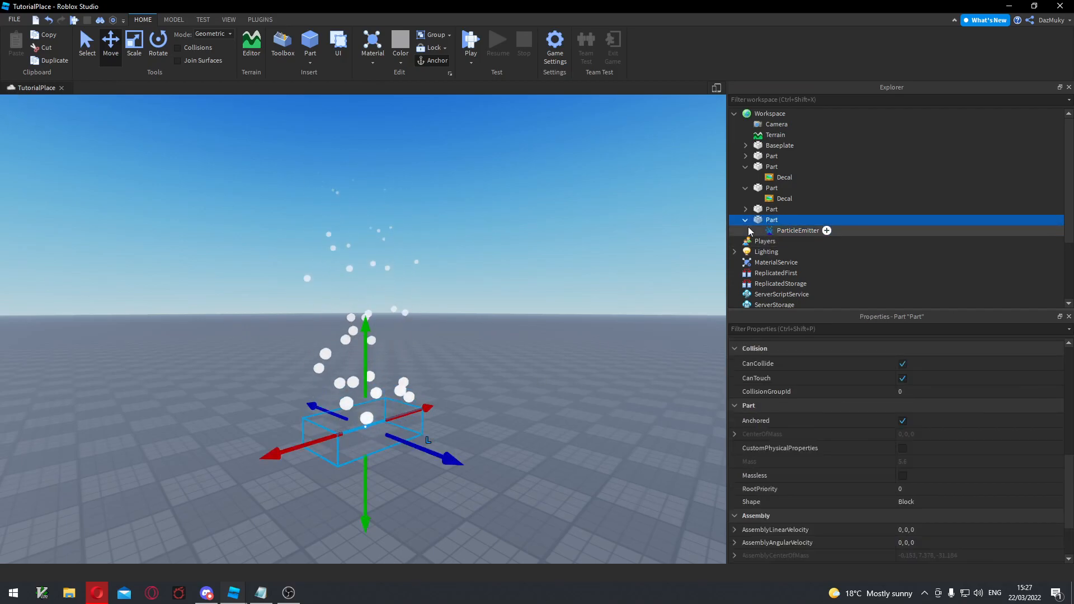
click(784, 231)
scroll(873, 419, up, 3)
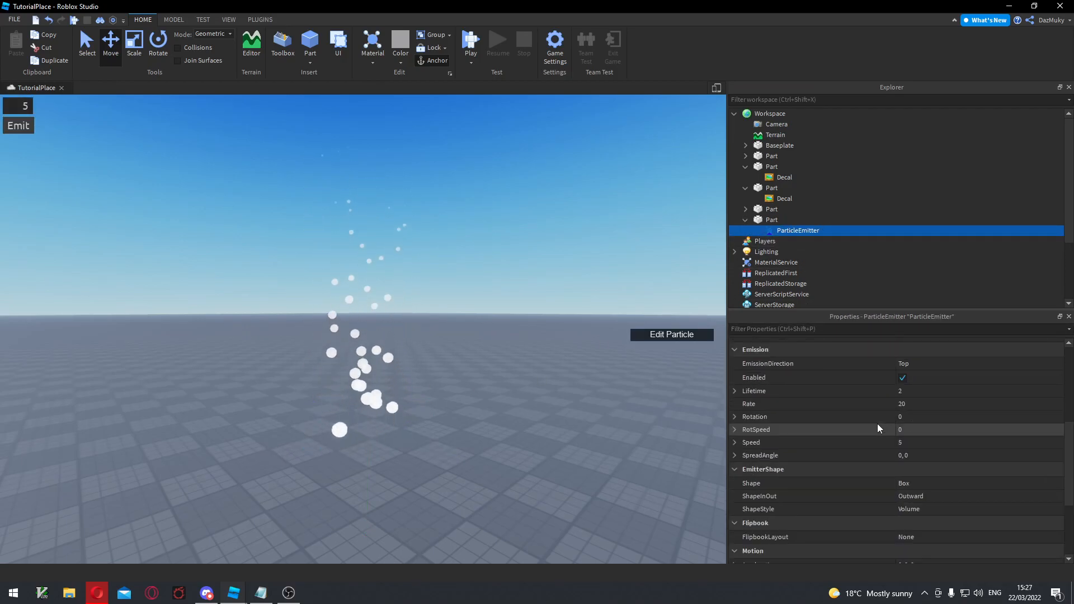
Set the ParticleEmitter's EmissionDirection to Left and view the particle stream relative to the parent part.
click(909, 363)
click(912, 398)
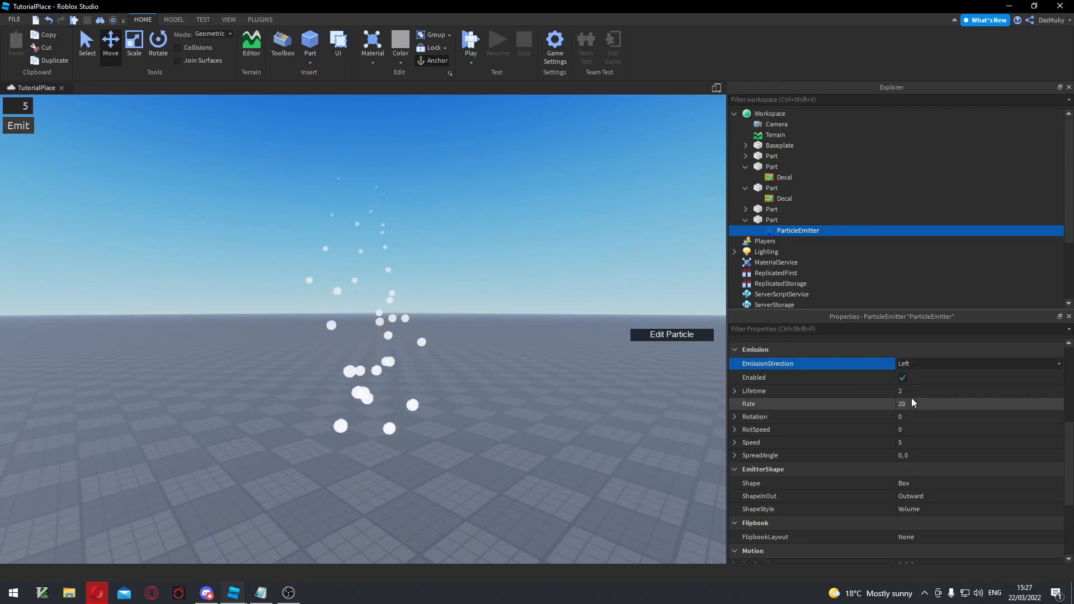
click(399, 419)
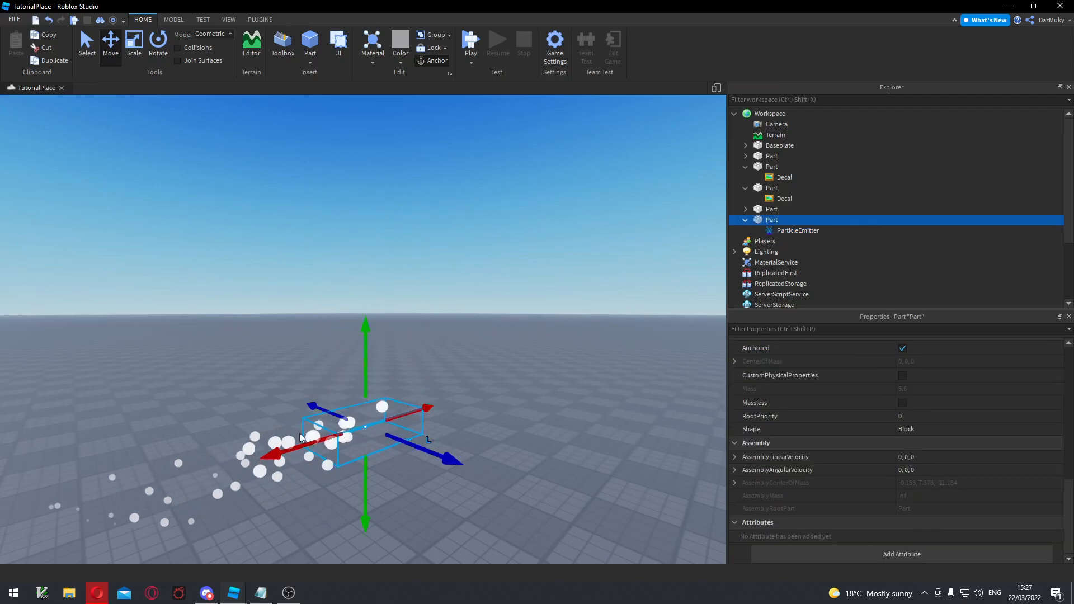
right_drag(347, 485, 418, 445)
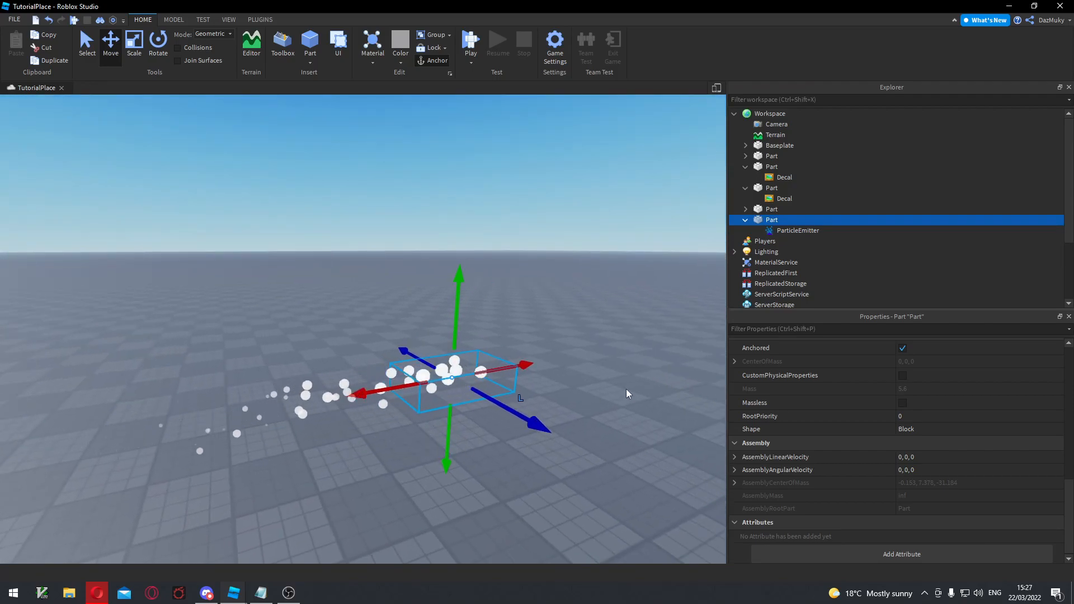
Reselect the ParticleEmitter and set its EmissionDirection back to Top.
click(814, 230)
scroll(918, 407, up, 4)
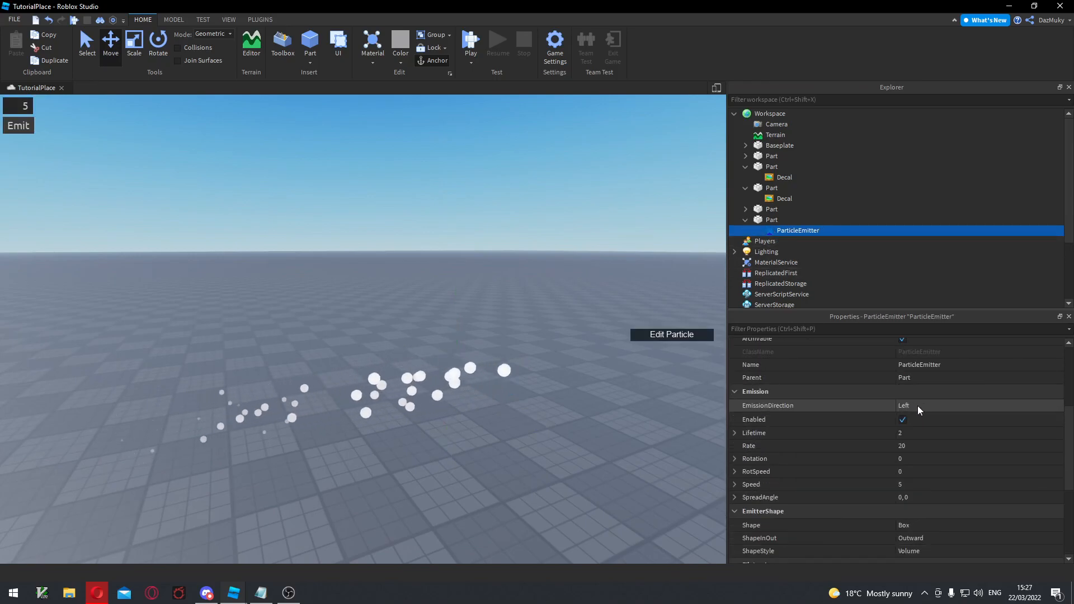
click(918, 406)
click(904, 458)
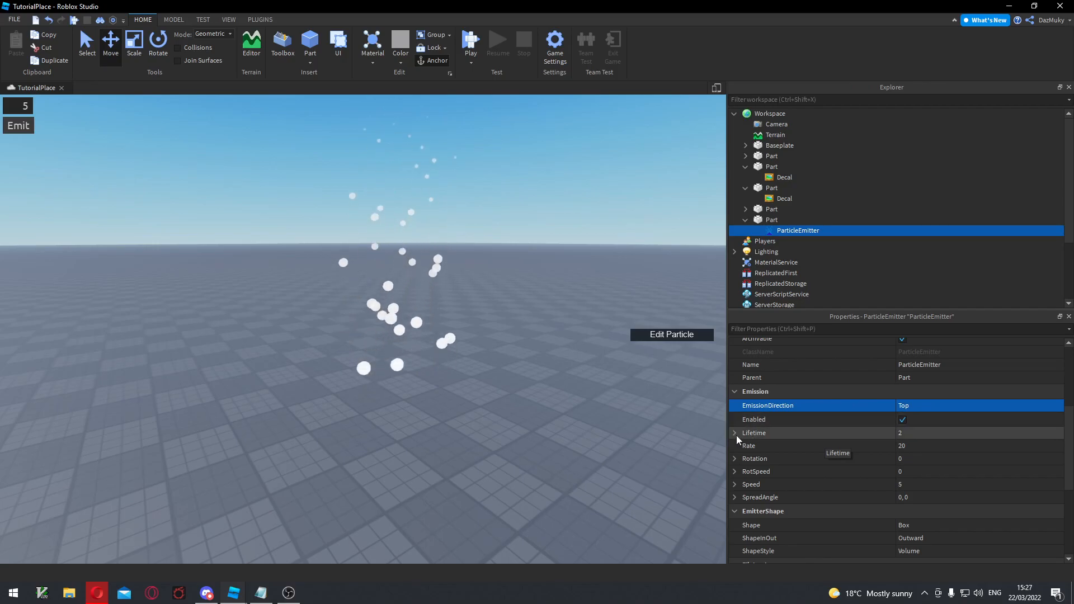
Set the ParticleEmitter's Rate to 30, and try out its Rotation while reviewing the RotSpeed property.
click(773, 448)
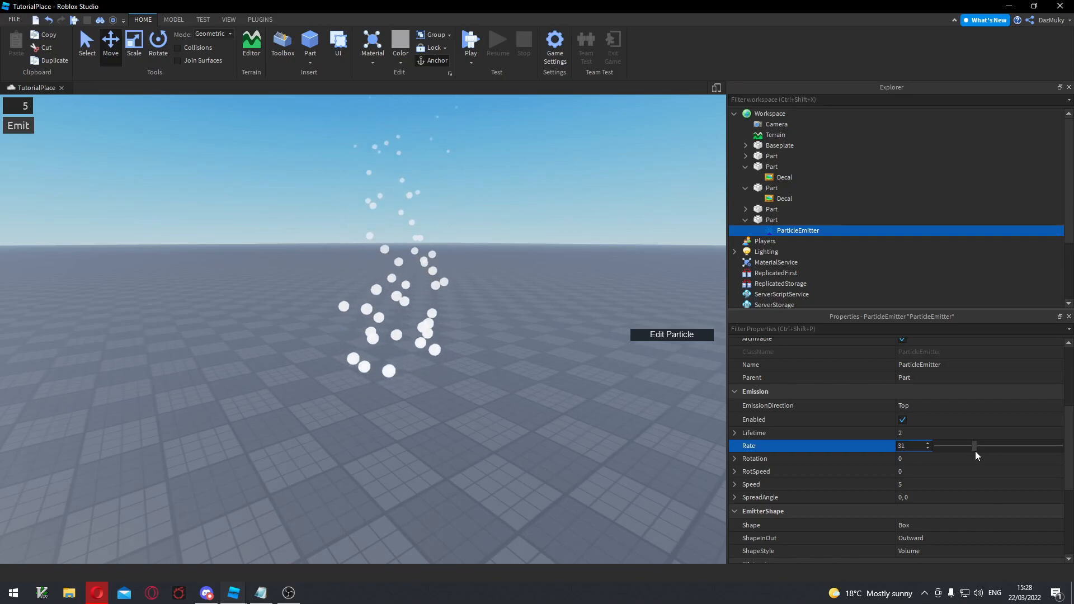
click(921, 460)
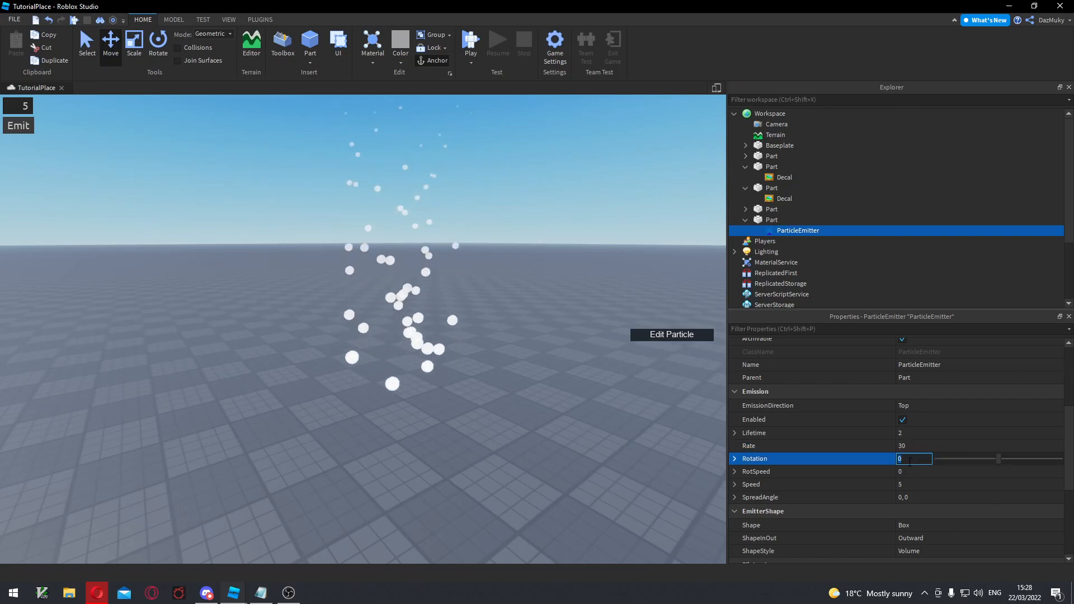
click(735, 459)
click(734, 459)
click(735, 471)
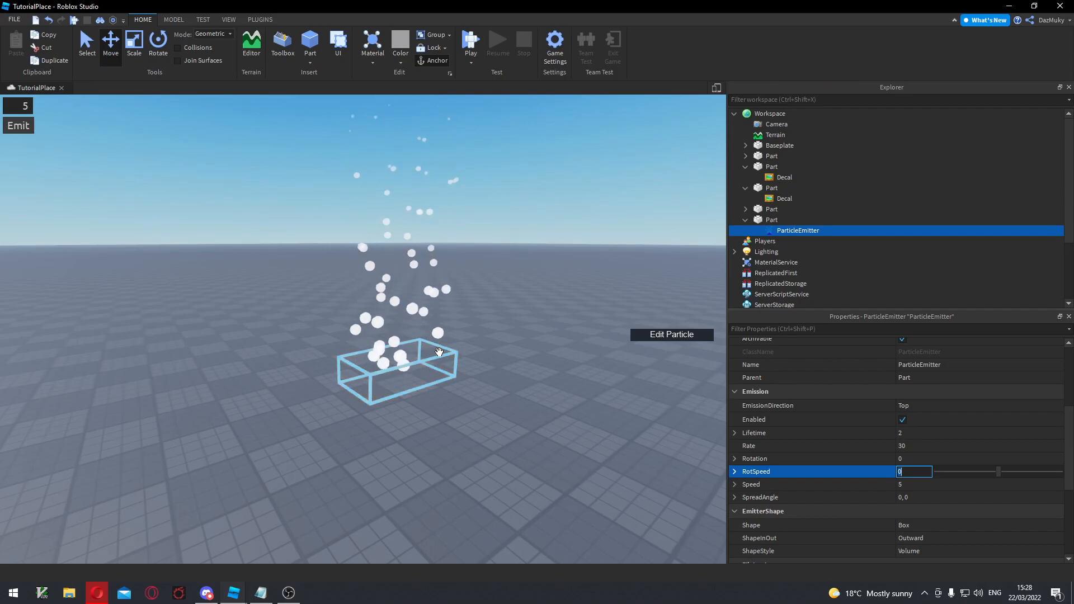
click(989, 459)
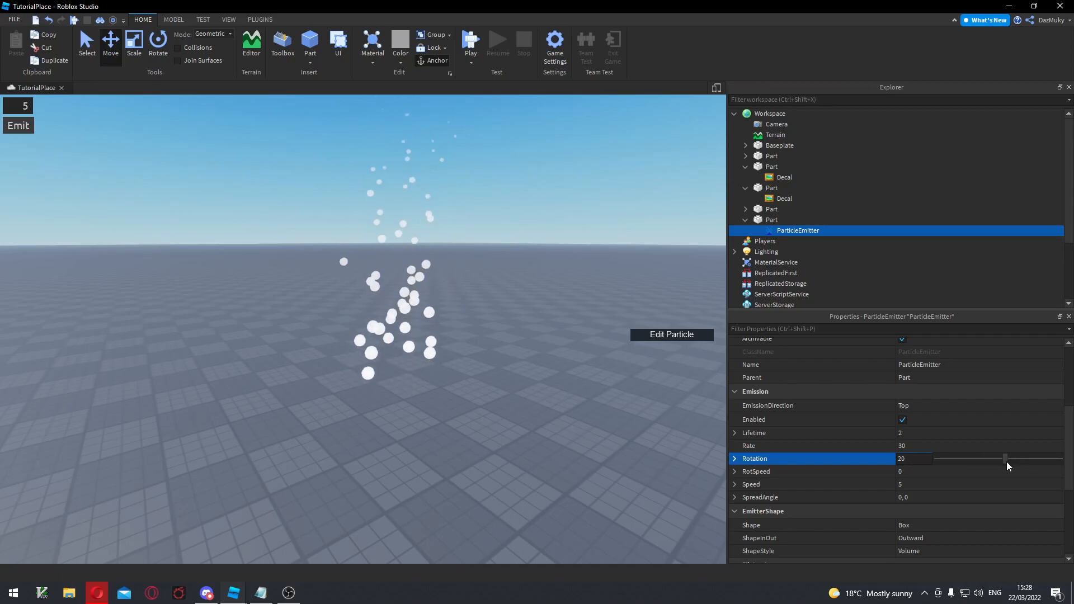
Check the emitter's Texture asset URL against the particles' appearance, leave it as is and reselect the emitter.
scroll(856, 419, up, 4)
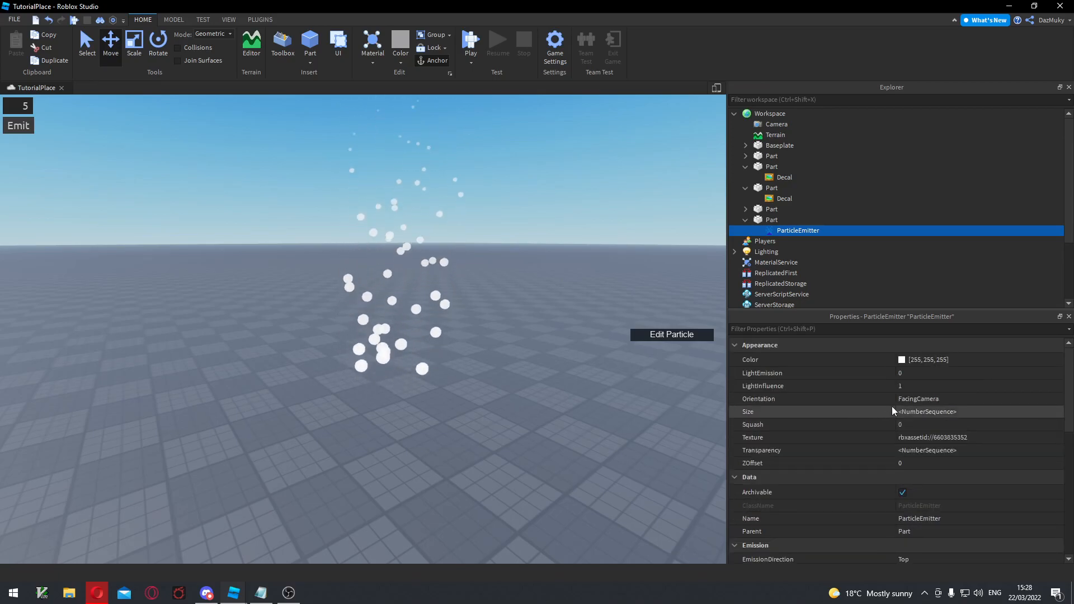
click(934, 438)
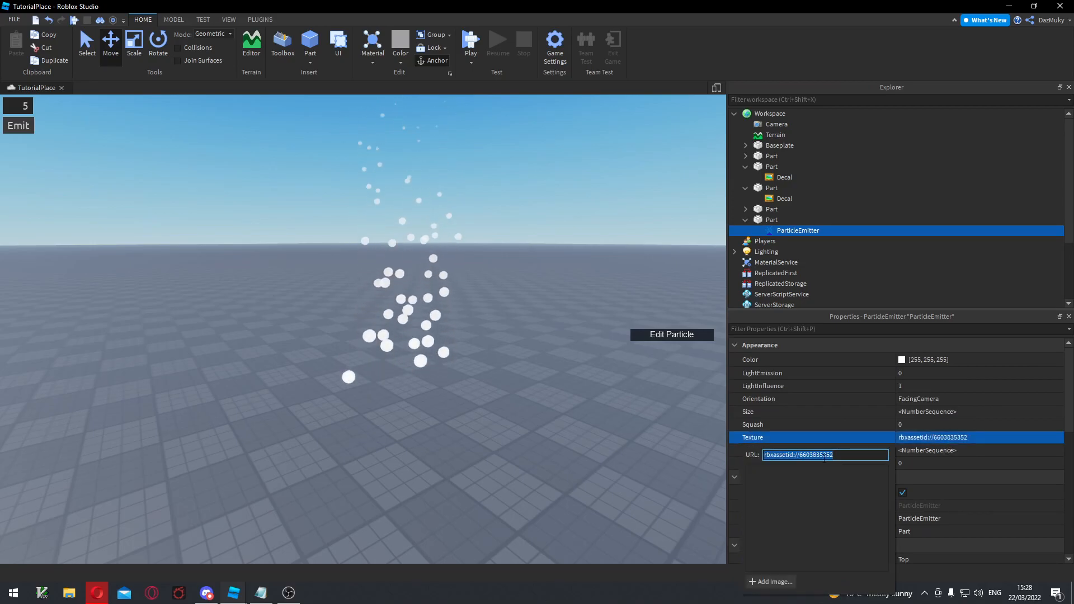
click(471, 376)
click(437, 366)
click(784, 232)
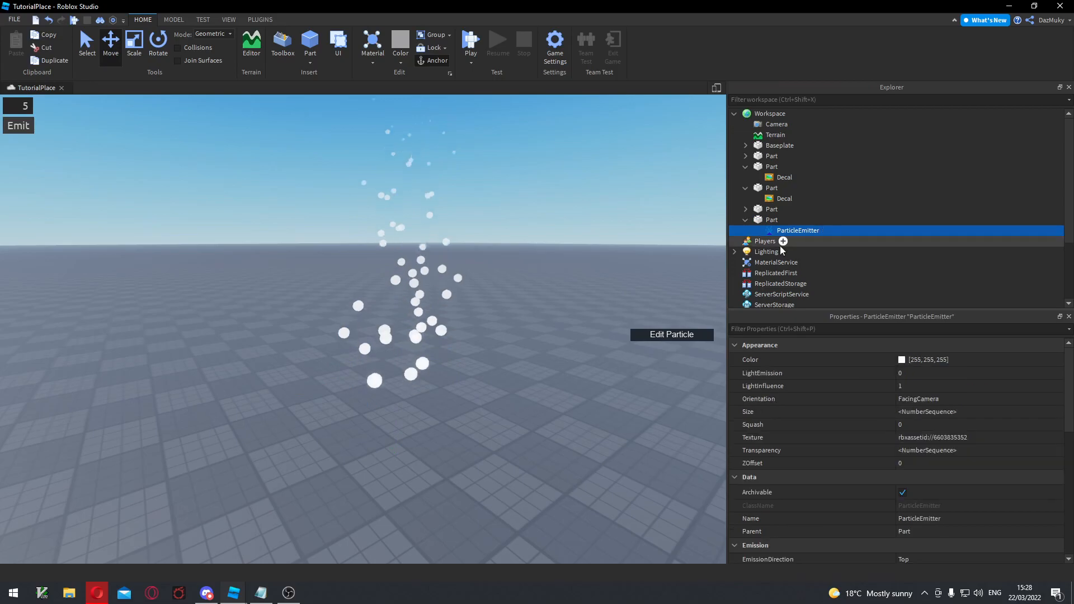
scroll(895, 406, down, 1)
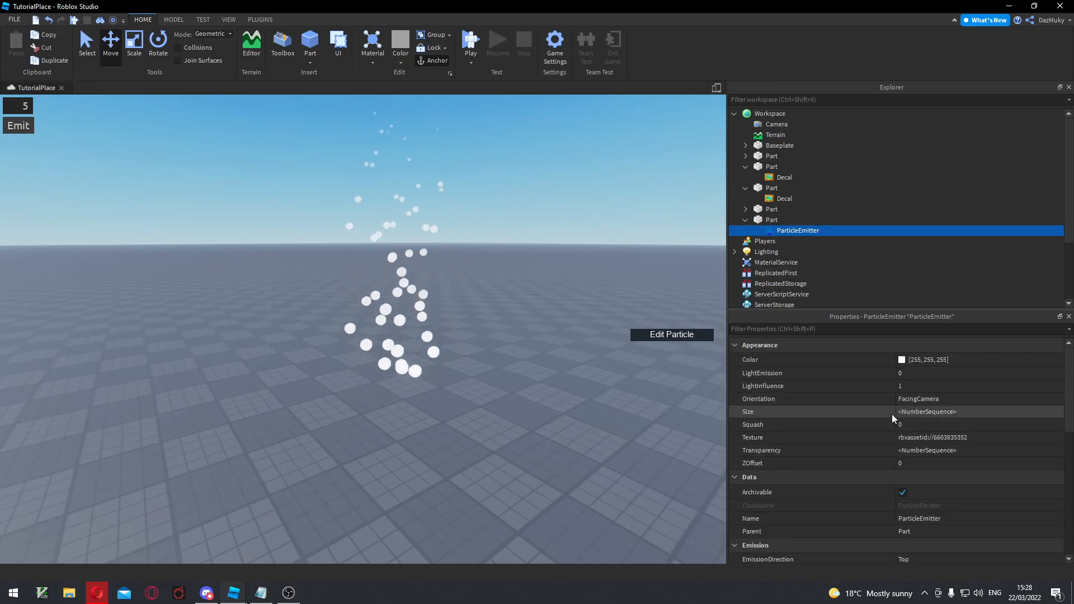
Review the emitter's Orientation options and view the particles with FacingCamera from different angles.
click(761, 398)
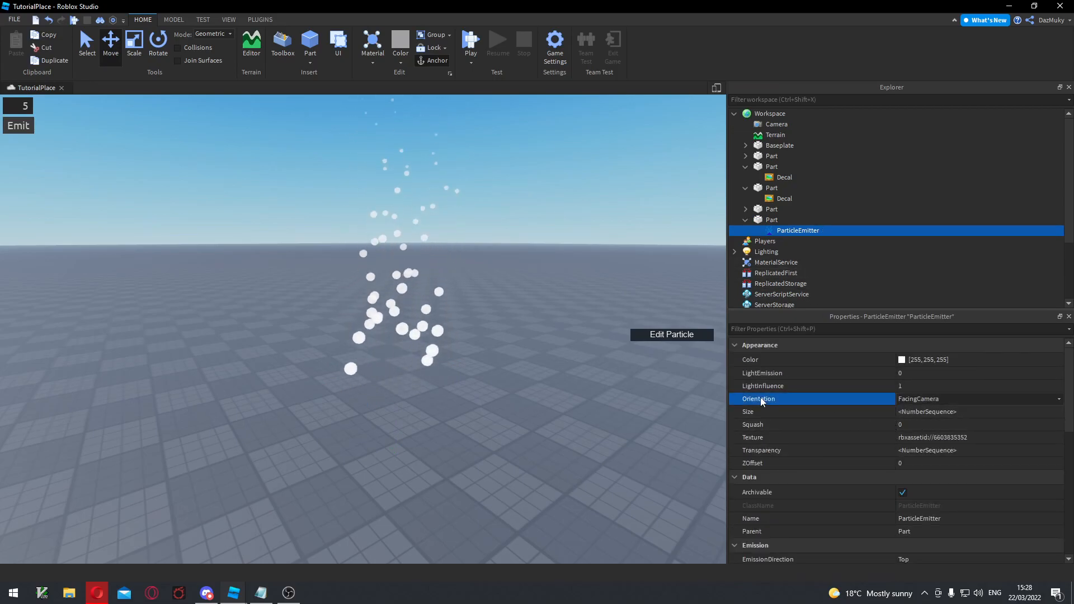
click(918, 398)
click(553, 388)
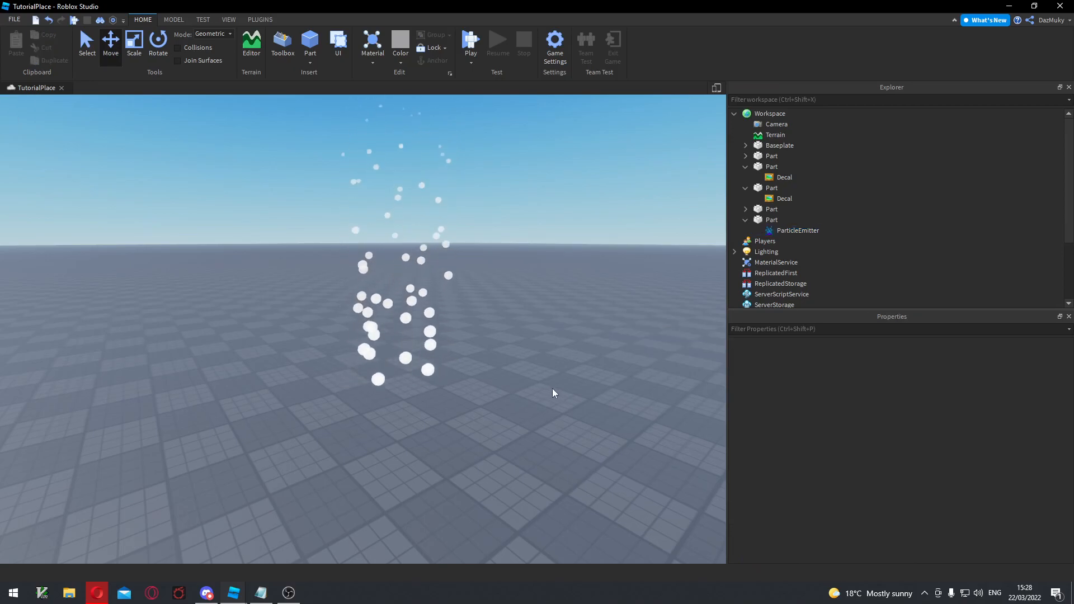
key(d)
right_drag(516, 388, 516, 388)
right_drag(400, 391, 468, 347)
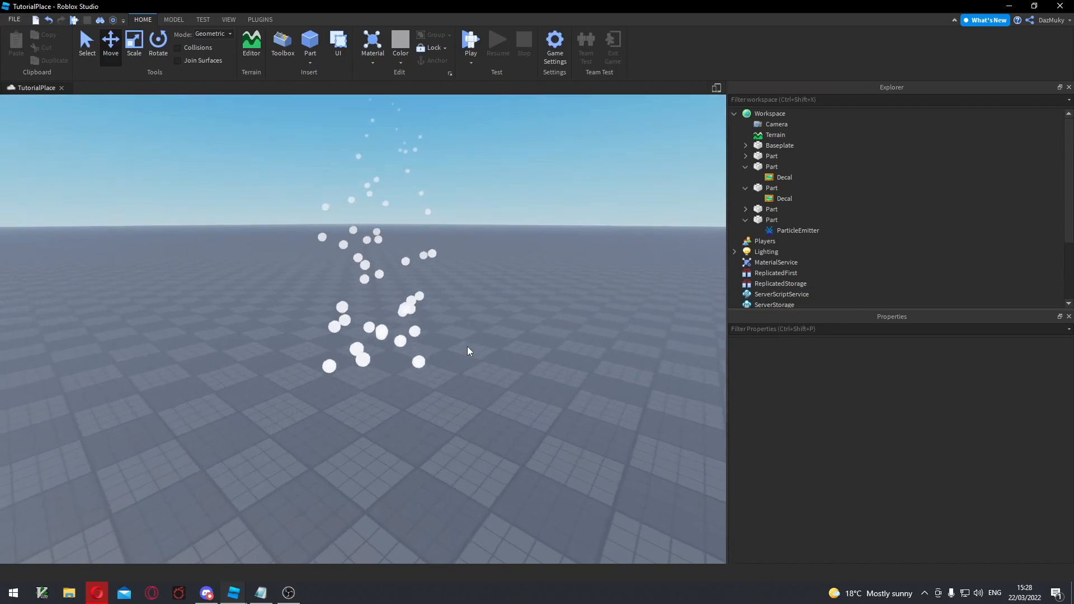
Reselect the ParticleEmitter under its part and try VelocityParallel as its Orientation.
click(772, 219)
click(795, 230)
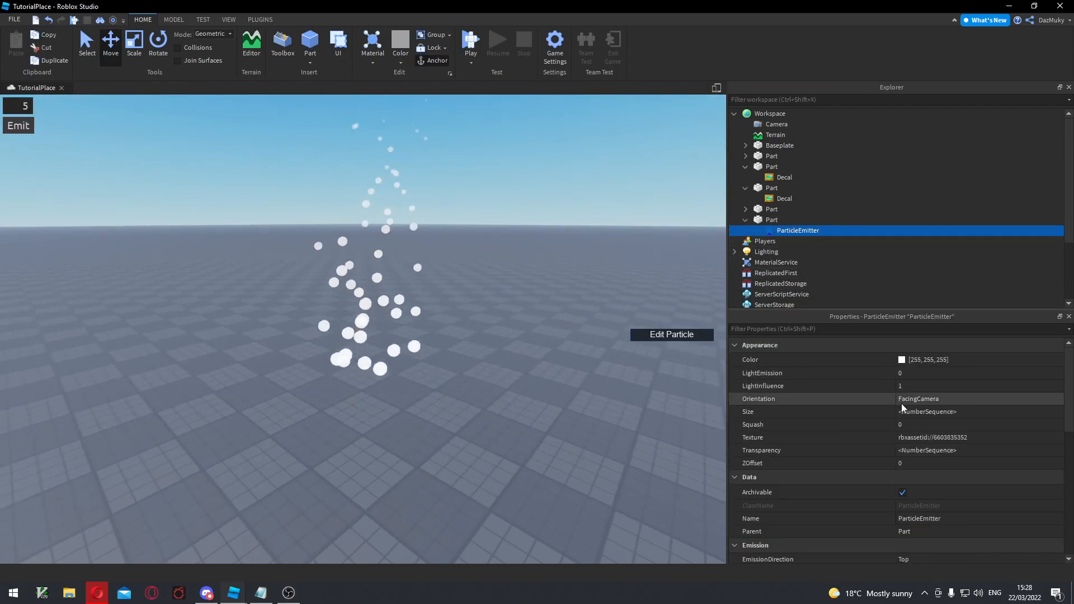
click(926, 399)
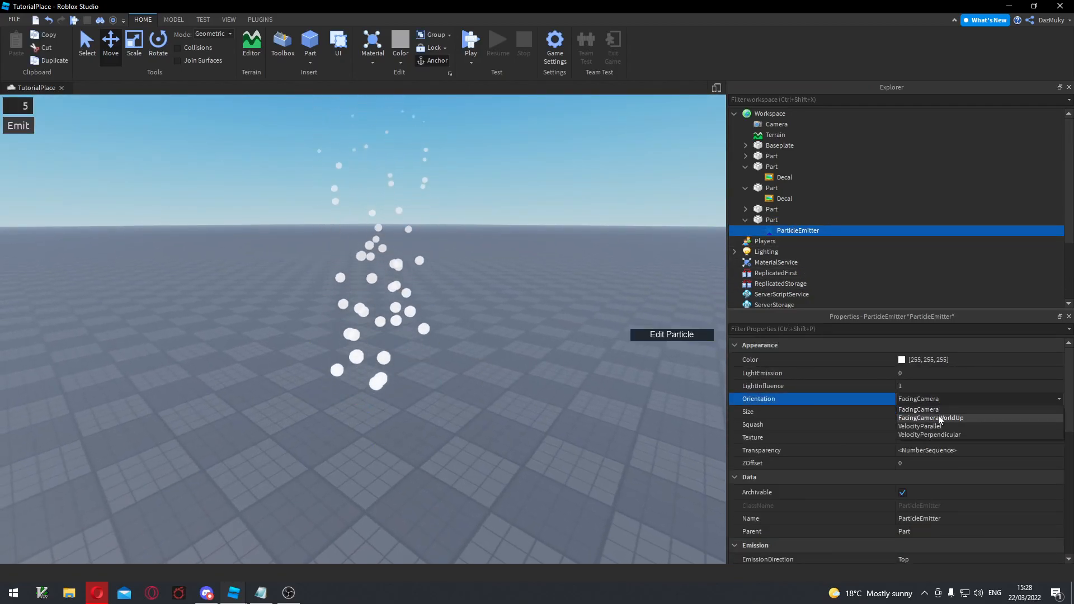
click(941, 426)
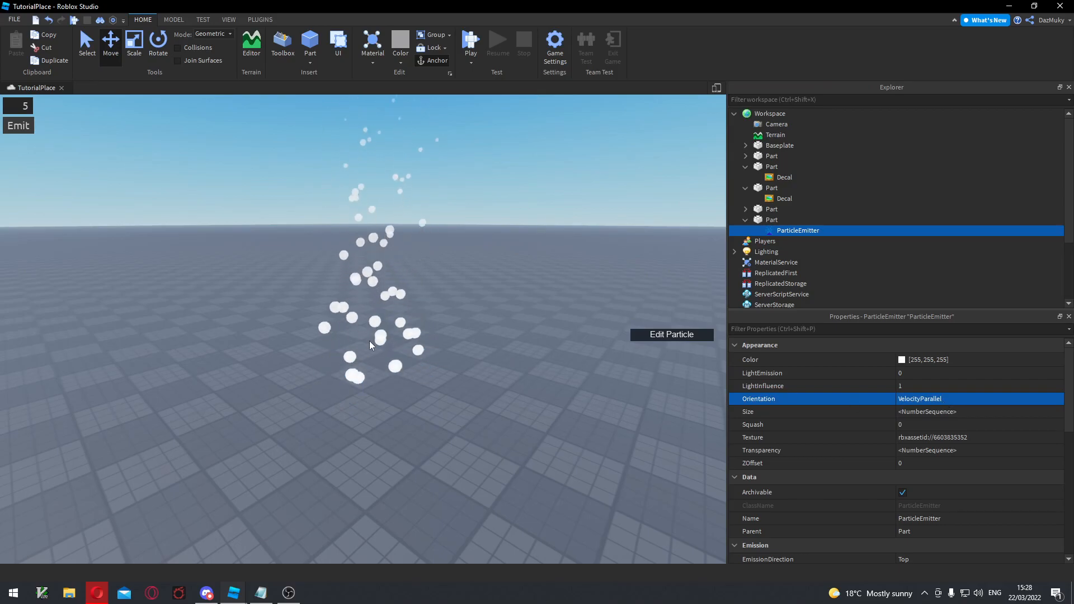
Try VelocityPerpendicular as the emitter's Orientation and view the particles from above with the part outlined.
click(928, 399)
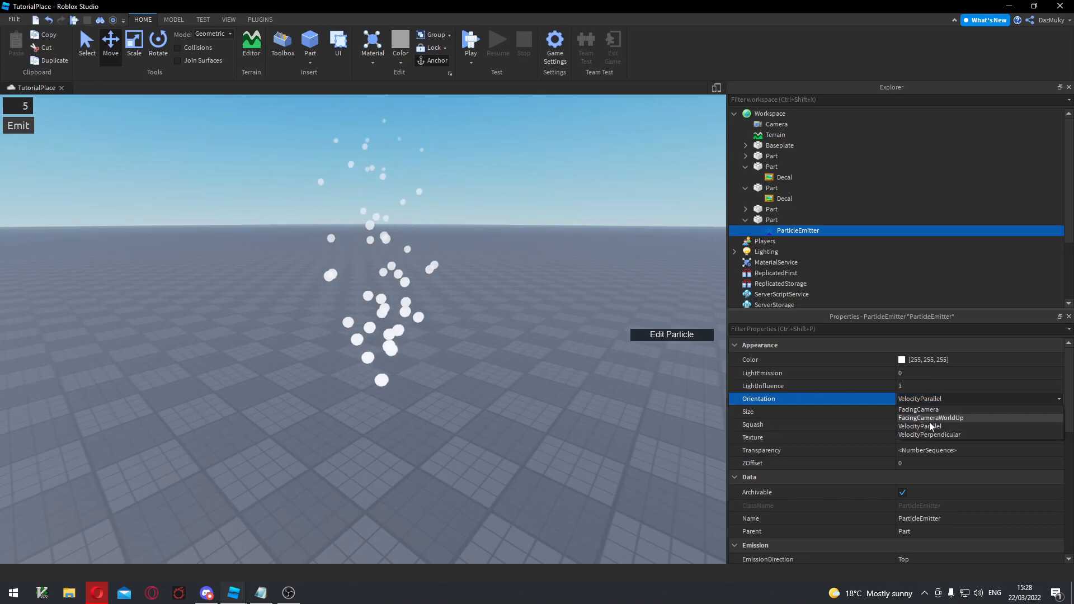
click(931, 435)
click(516, 393)
right_drag(516, 391, 472, 376)
scroll(489, 378, down, 2)
click(416, 356)
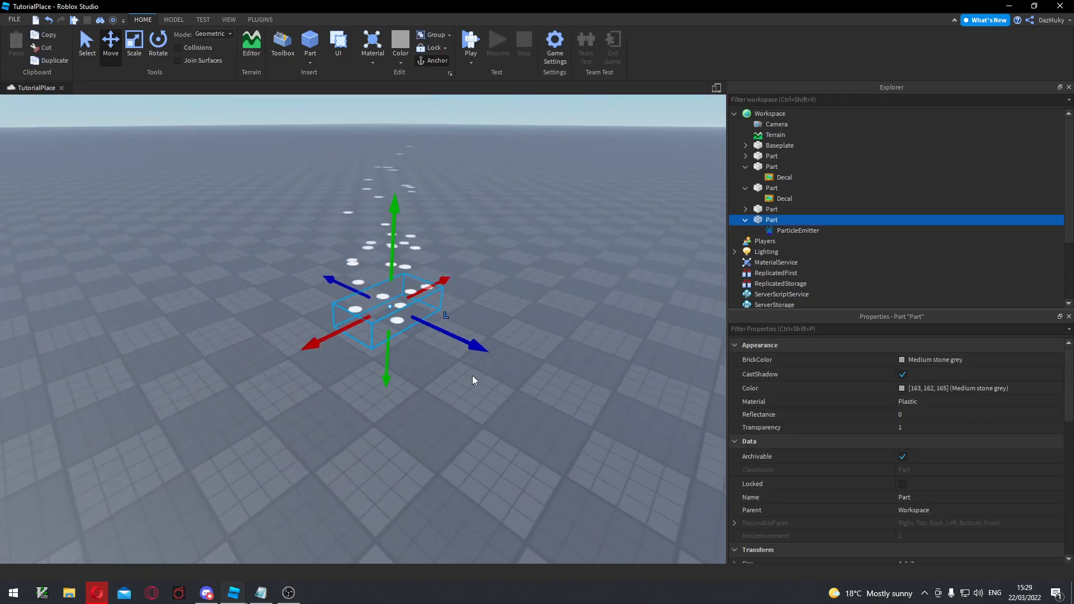
Set the ParticleEmitter's Orientation to VelocityParallel and view the particle stream.
click(794, 230)
click(932, 399)
click(931, 397)
click(929, 428)
right_drag(583, 368, 583, 367)
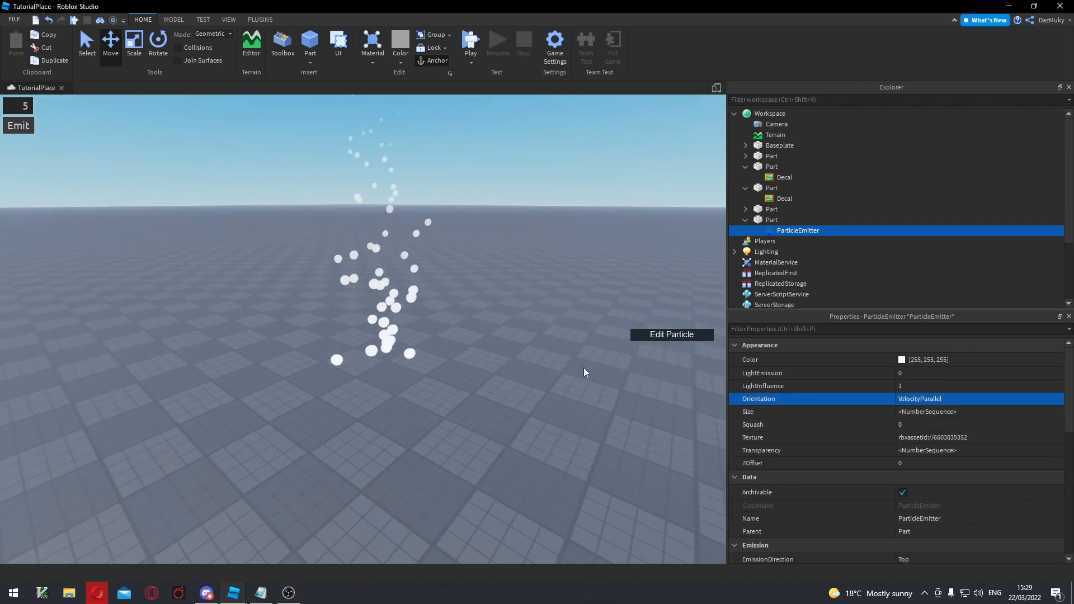
key(q)
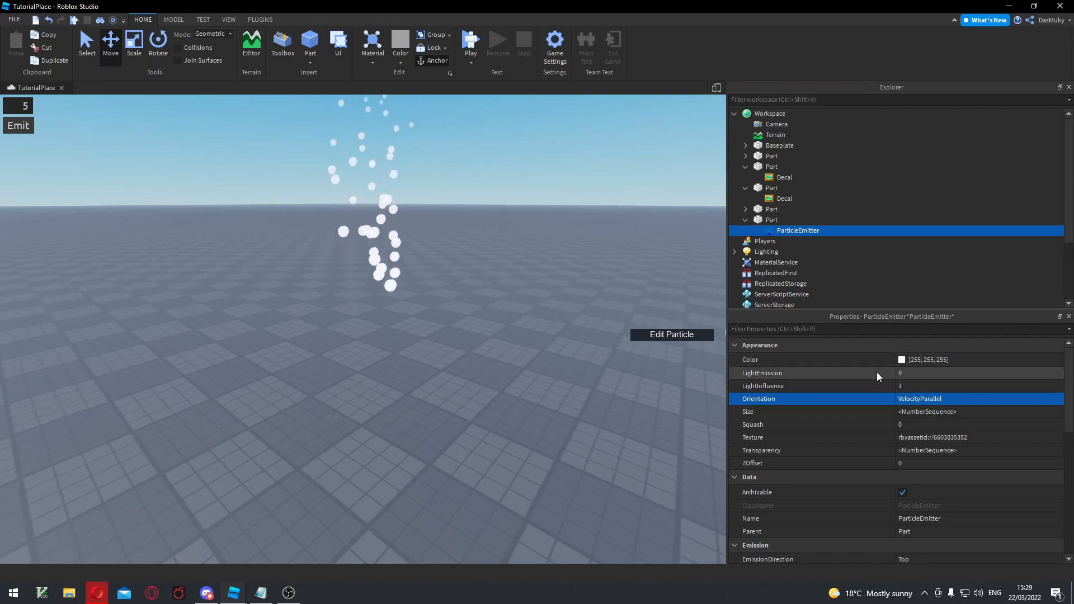
Set the ParticleEmitter's Speed to 0.25.
scroll(926, 442, down, 1)
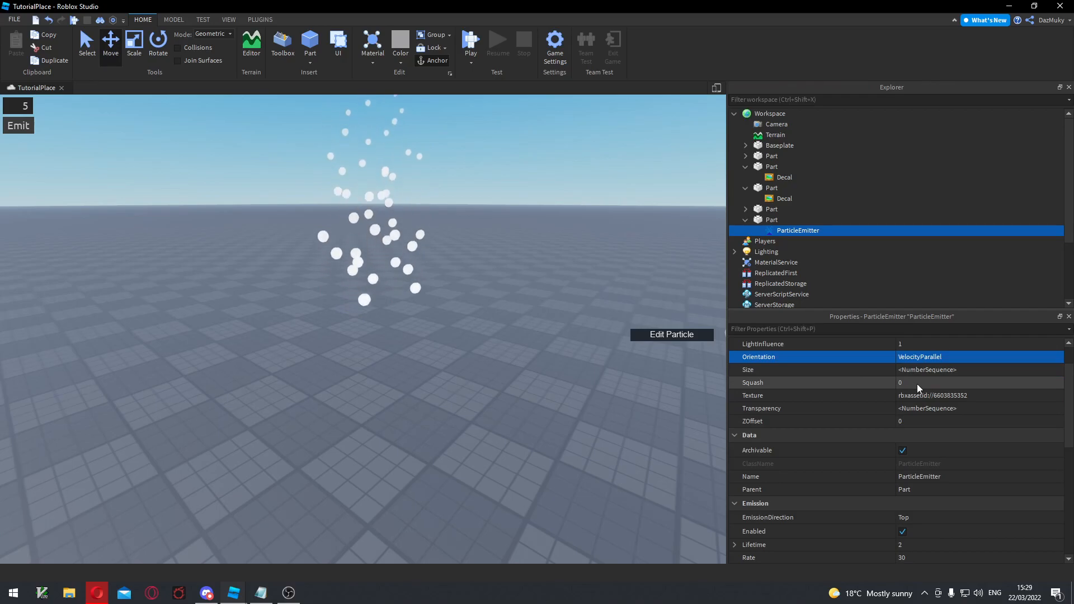
scroll(918, 384, up, 1)
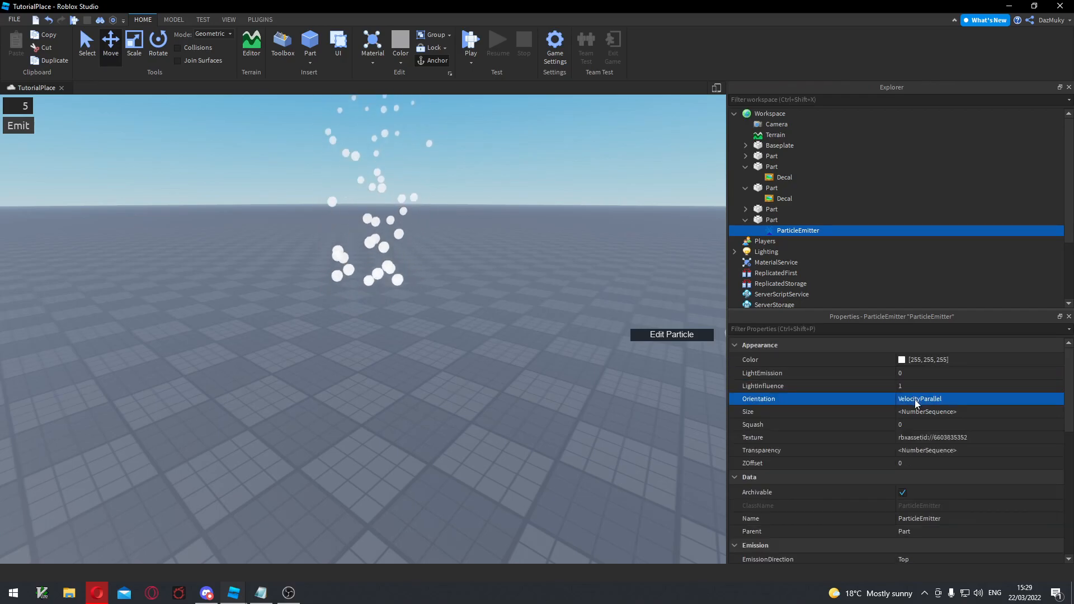
scroll(917, 402, down, 6)
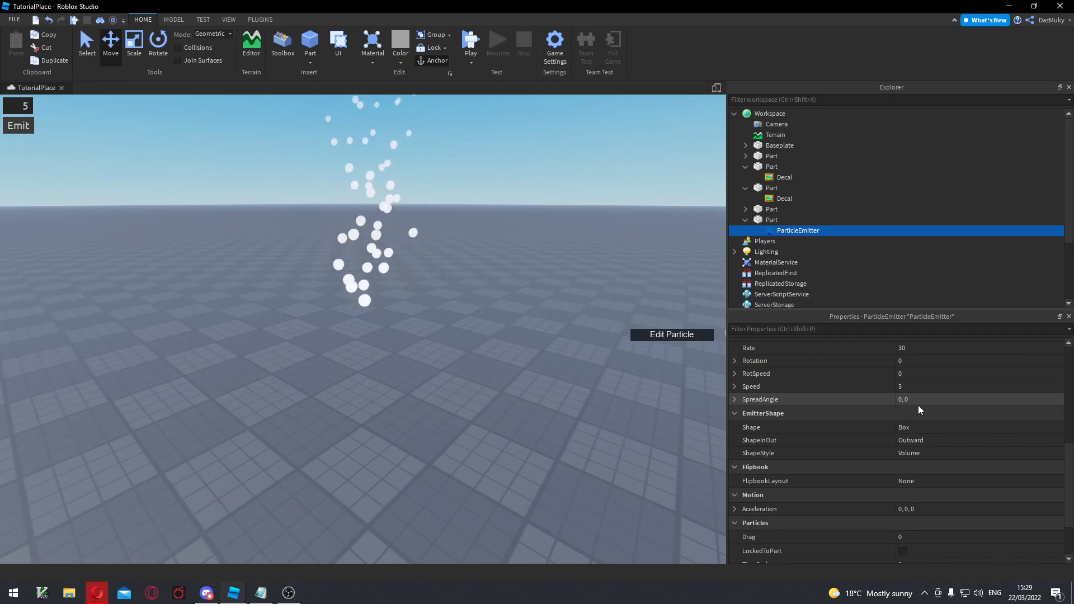
scroll(898, 420, up, 3)
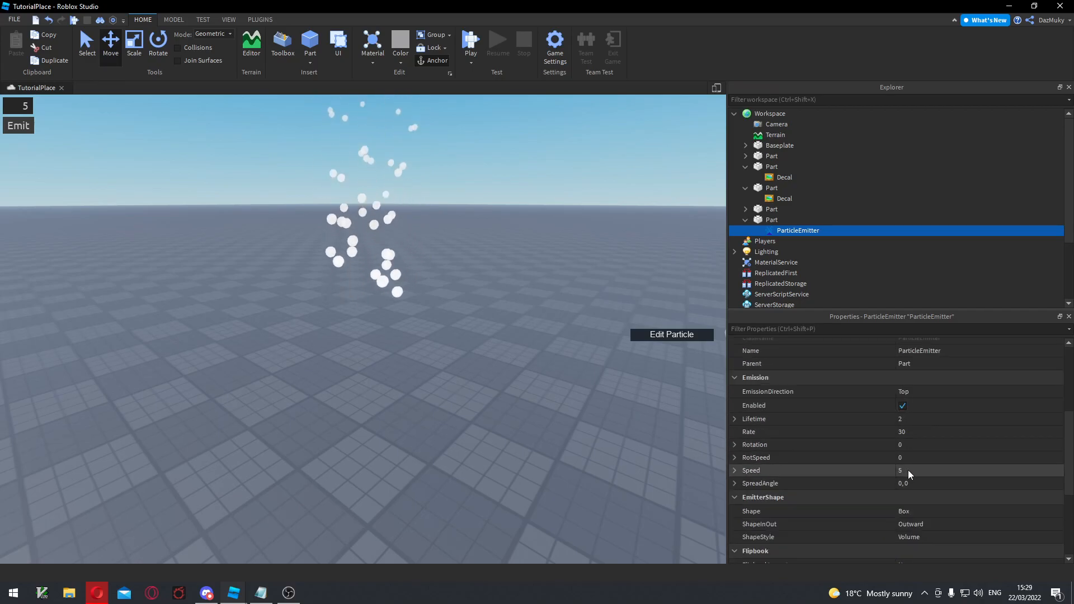
right_drag(509, 333, 513, 302)
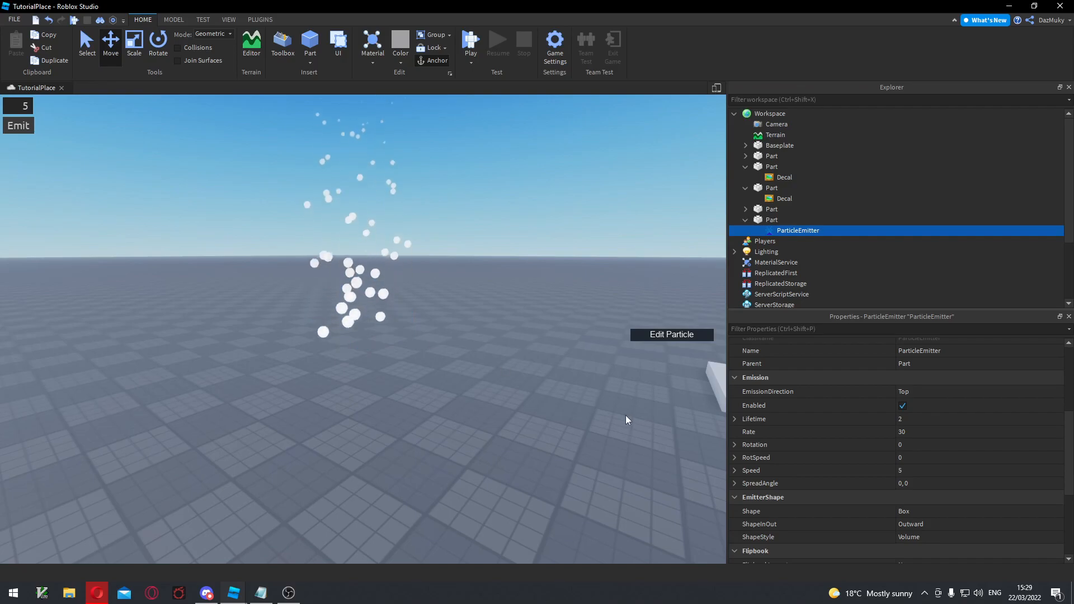
click(911, 471)
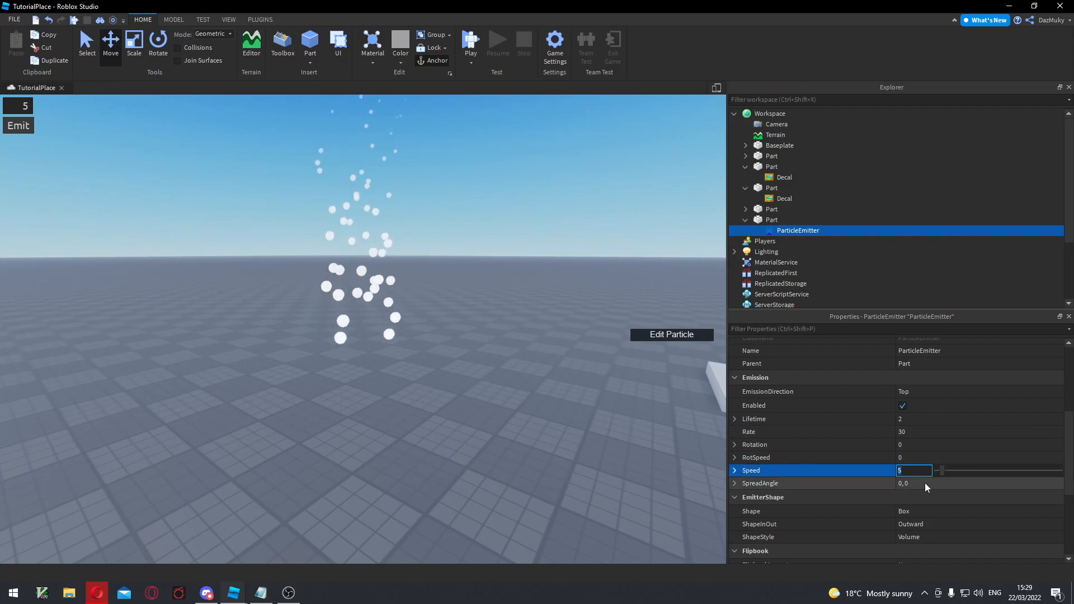
text(0.25)
key(Return)
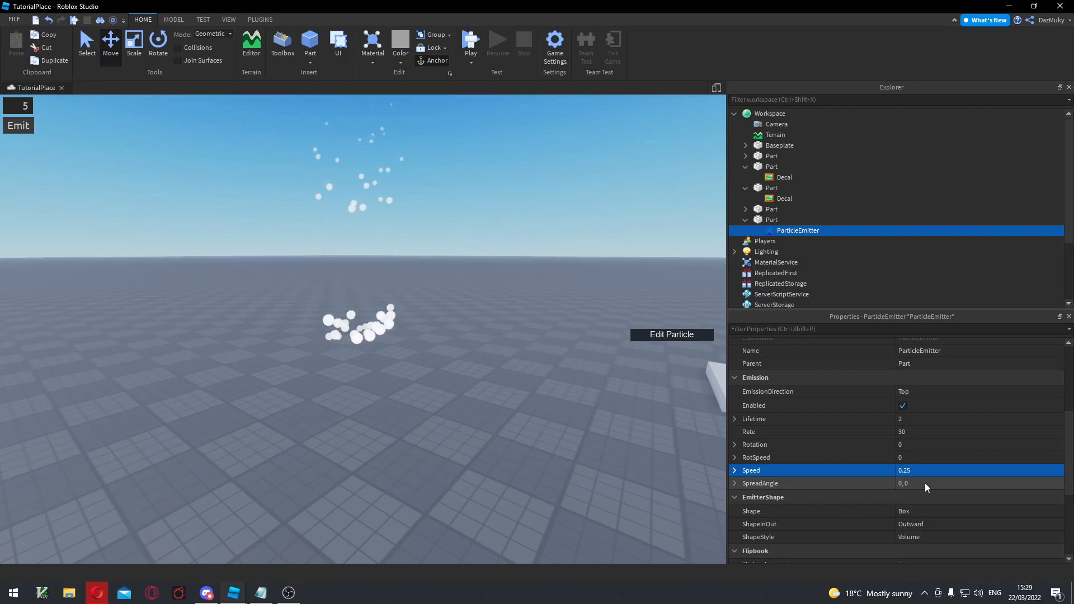
View the slowed particles up close from above and select the emitter's parent part to compare them with its outline.
right_drag(381, 358, 496, 401)
scroll(394, 381, up, 2)
scroll(406, 351, down, 1)
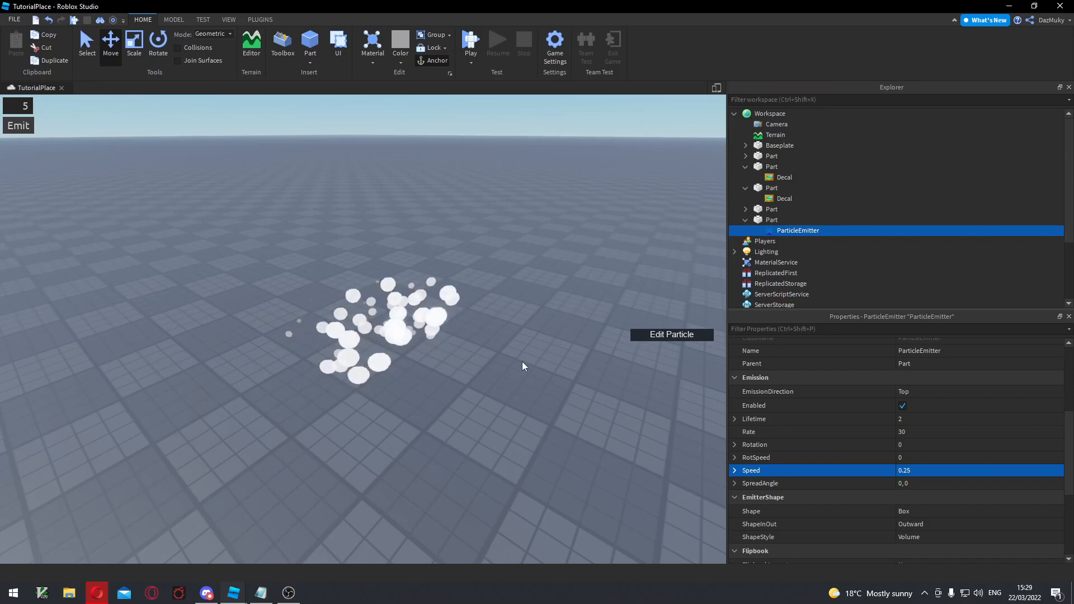
click(464, 344)
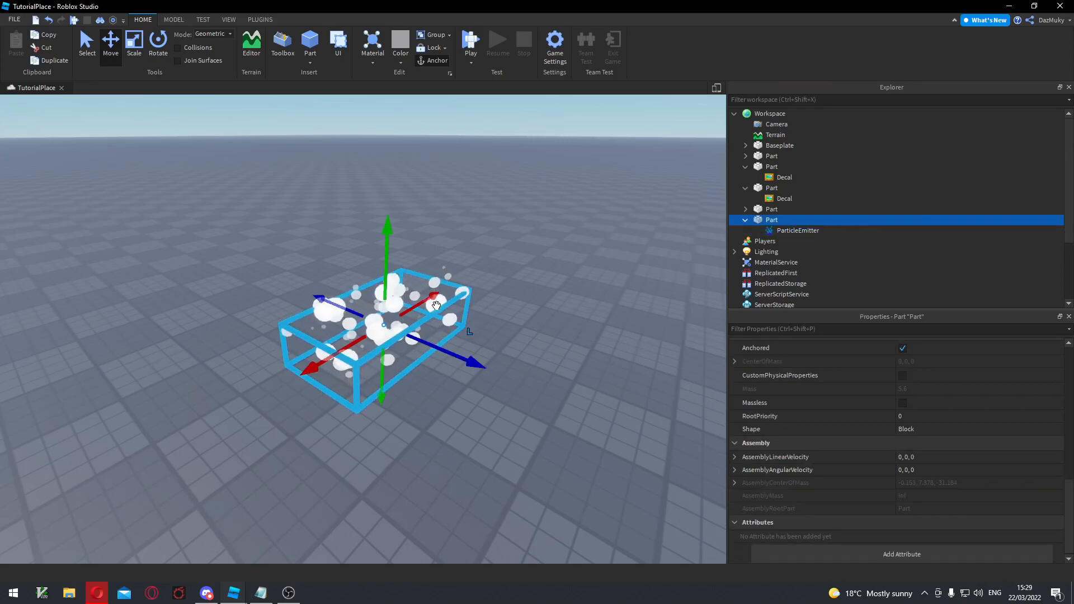
Try scaling the emitter's part into a wider, flatter box, and undo the resize.
key(ctrl+3)
drag(446, 352, 513, 378)
drag(413, 413, 410, 440)
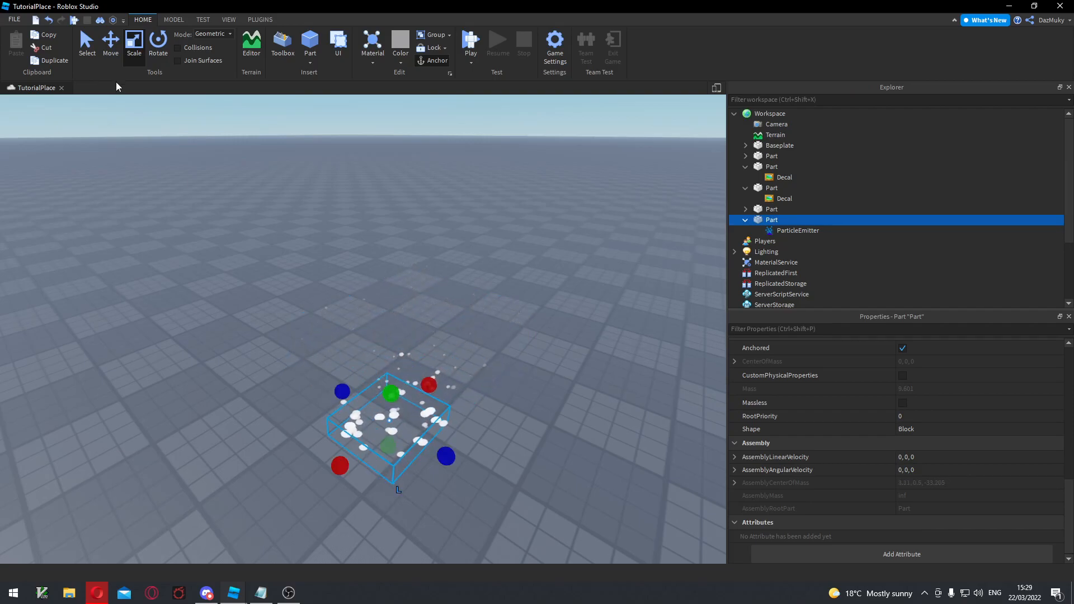
key(ctrl+z)
Scale the emitter's part taller into a roughly cube-shaped box so the particles spread through its volume.
drag(406, 373, 382, 474)
key(q)
key(e)
key(s)
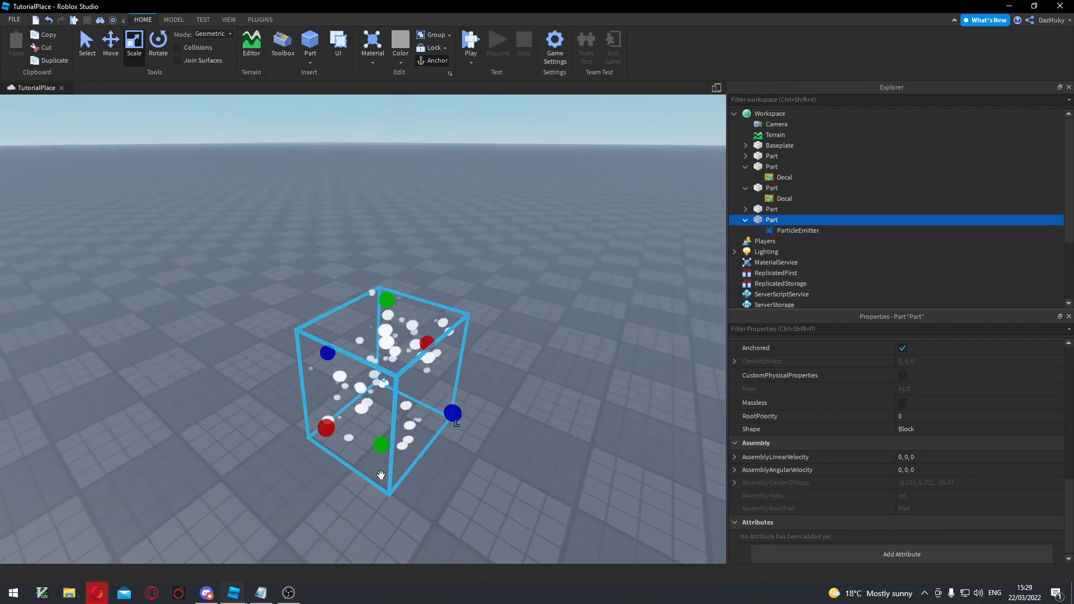
click(111, 45)
click(134, 45)
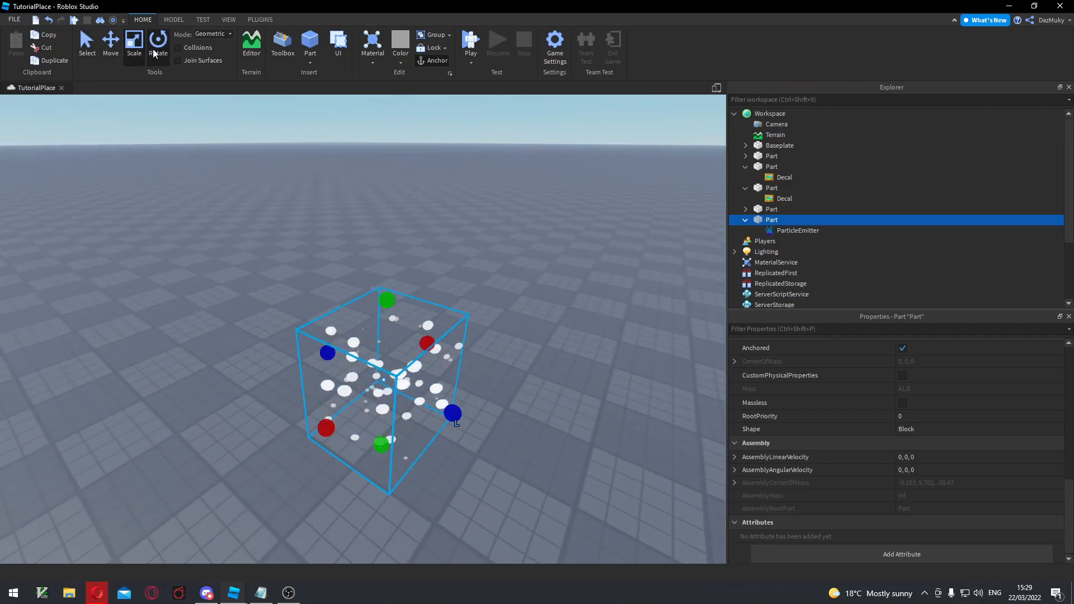
Scale the emitter's part down into a lower, wide rectangular box and view the particles inside its outline.
key(w)
right_drag(228, 214, 227, 212)
key(q)
right_drag(529, 254, 485, 255)
key(a)
key(a)
key(d)
drag(365, 351, 379, 236)
key(e)
right_drag(379, 236, 379, 236)
key(q)
drag(429, 259, 407, 247)
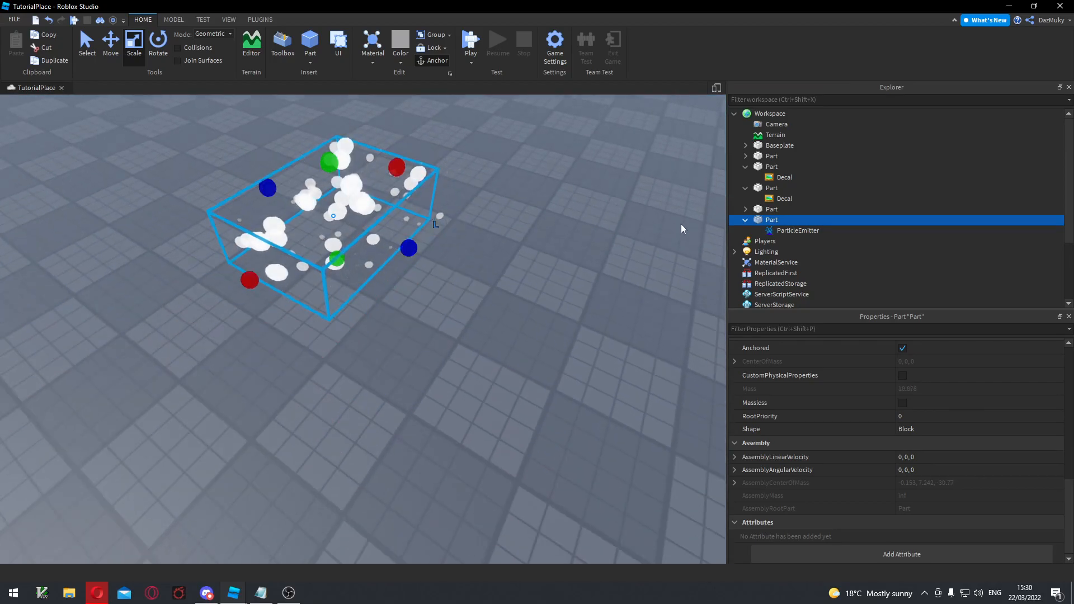
Insert an Attachment into the part that holds the ParticleEmitter.
click(771, 209)
click(768, 219)
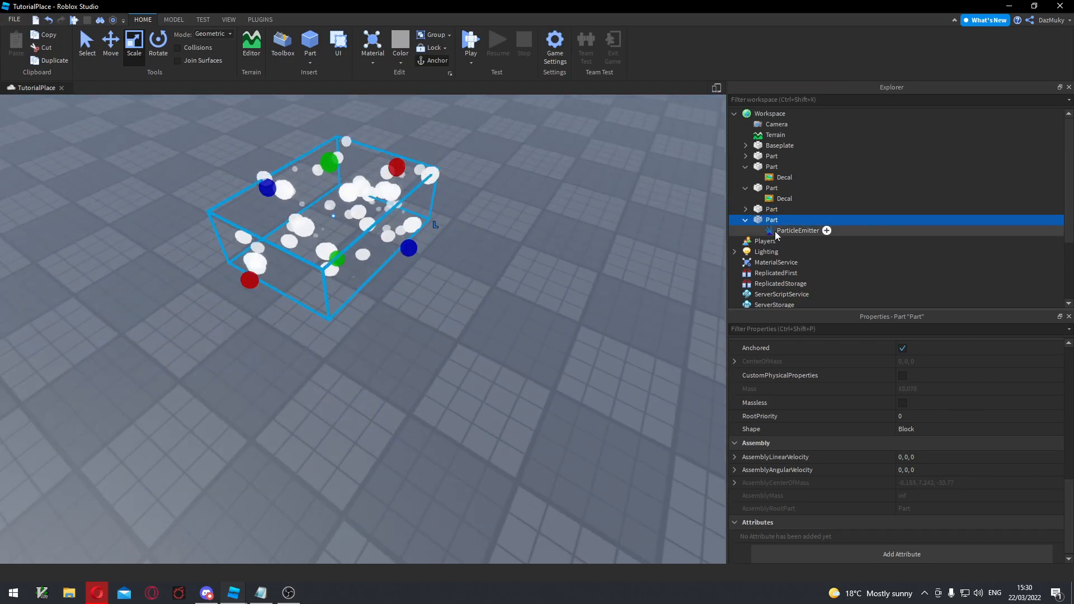
click(785, 220)
text(att)
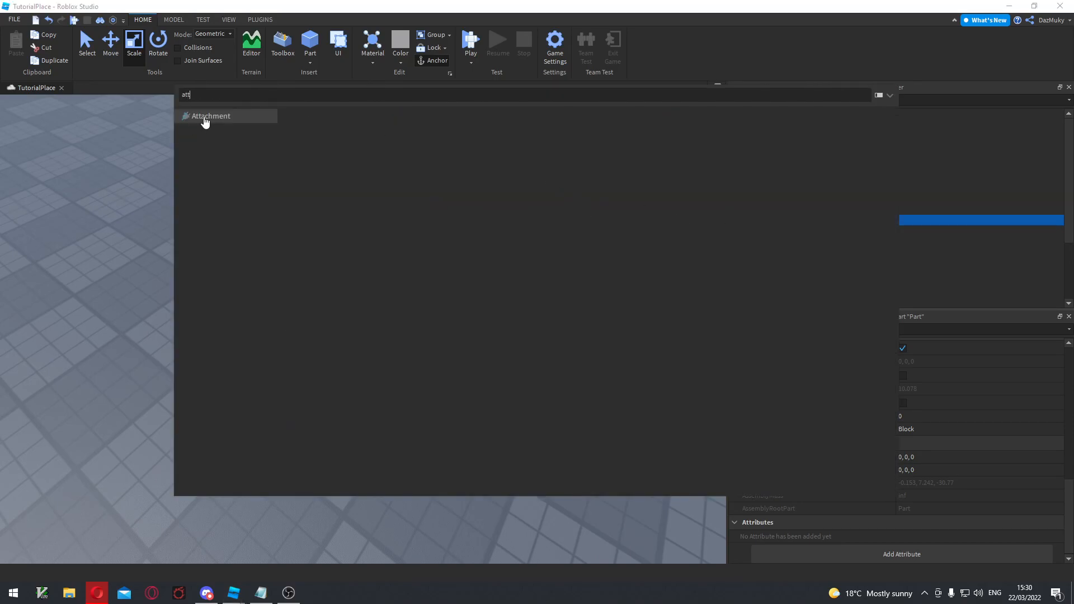
click(206, 119)
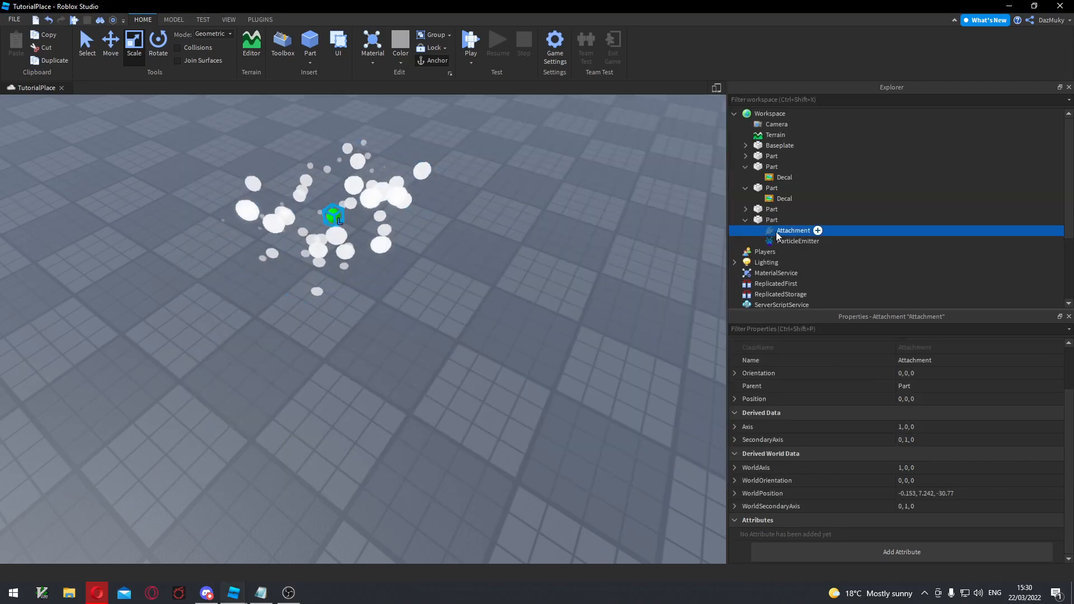
Move the ParticleEmitter into the new Attachment and view the particles emitting from that single point.
scroll(377, 255, up, 6)
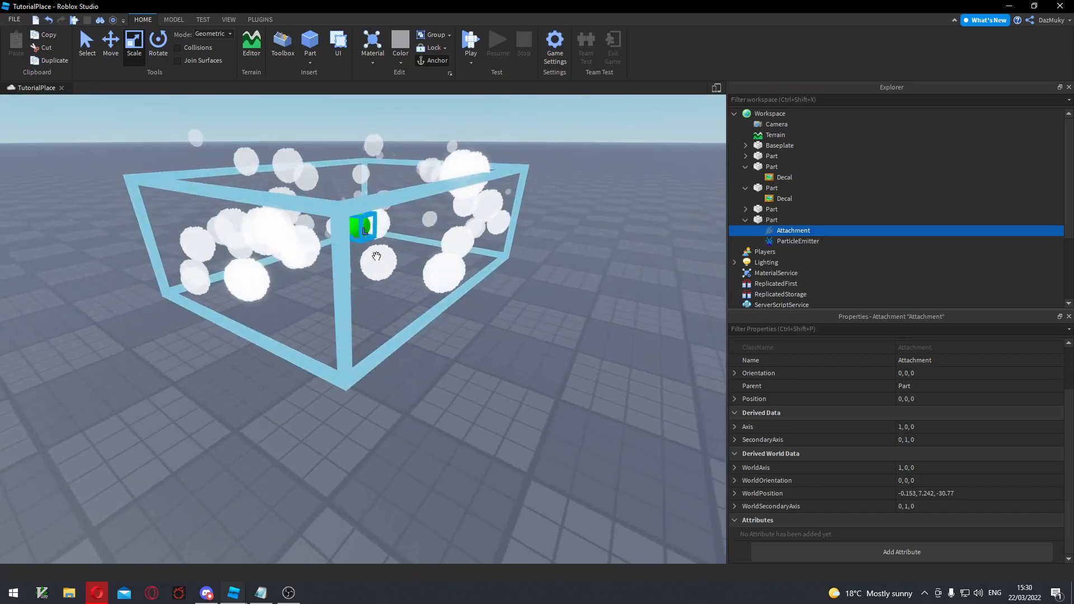
mouse_move(376, 255)
right_down()
mouse_move(399, 247)
mouse_move(382, 248)
right_up()
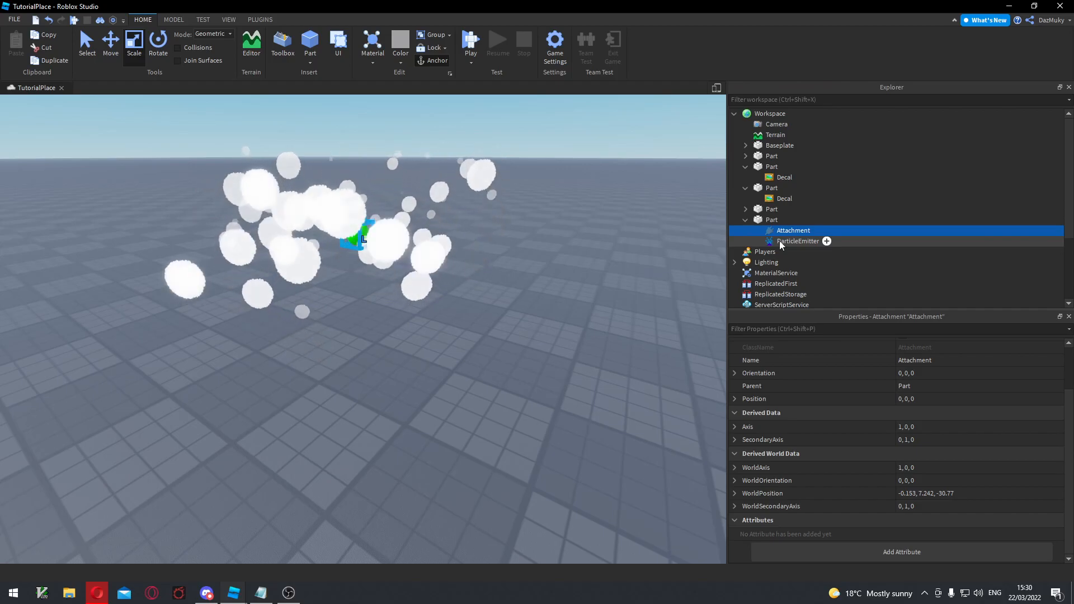
drag(791, 241, 788, 230)
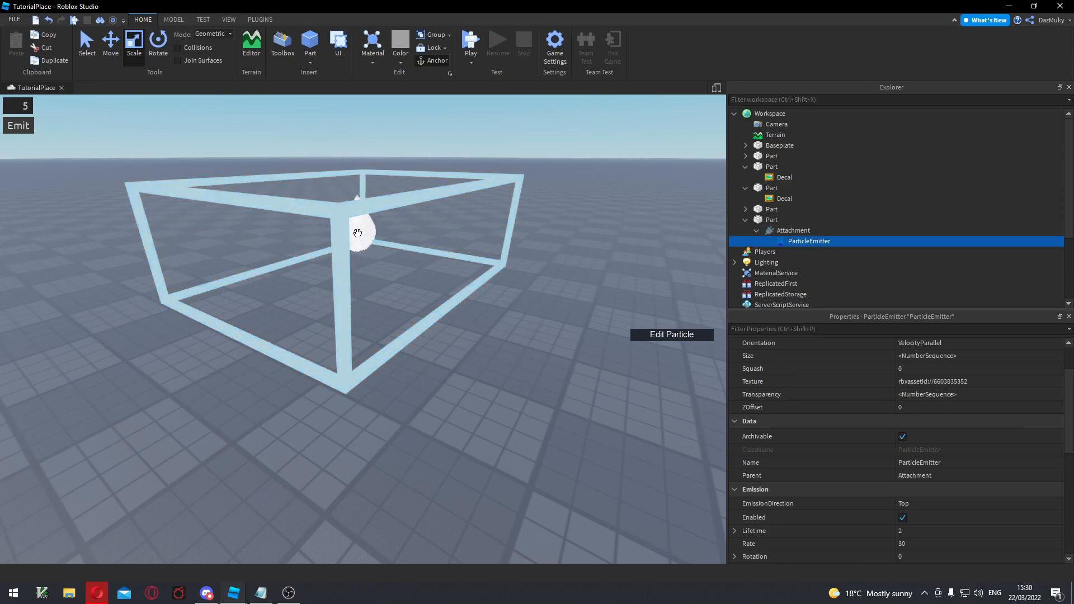
right_drag(405, 289, 405, 298)
scroll(405, 298, down, 3)
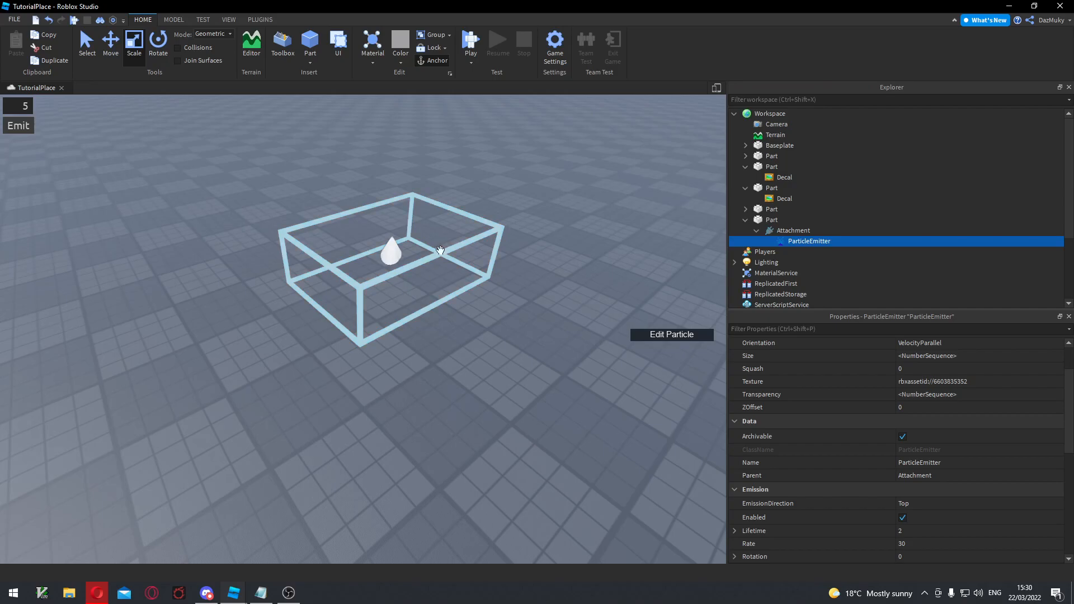
Examine the ParticleEmitter's Lifetime, Speed and Orientation settings while it emits from the Attachment.
scroll(936, 372, up, 2)
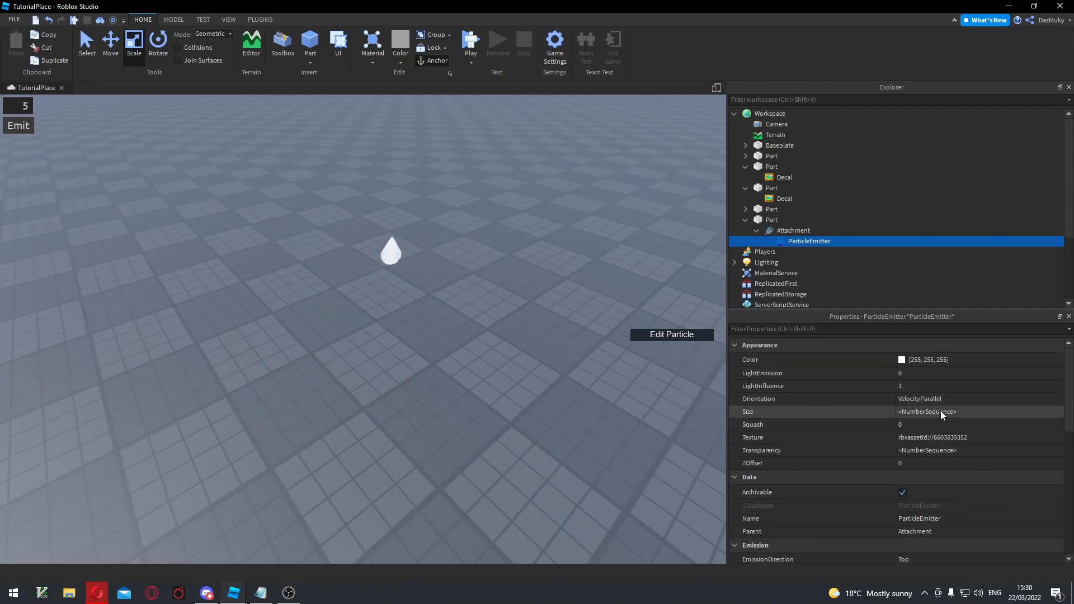
scroll(932, 417, down, 3)
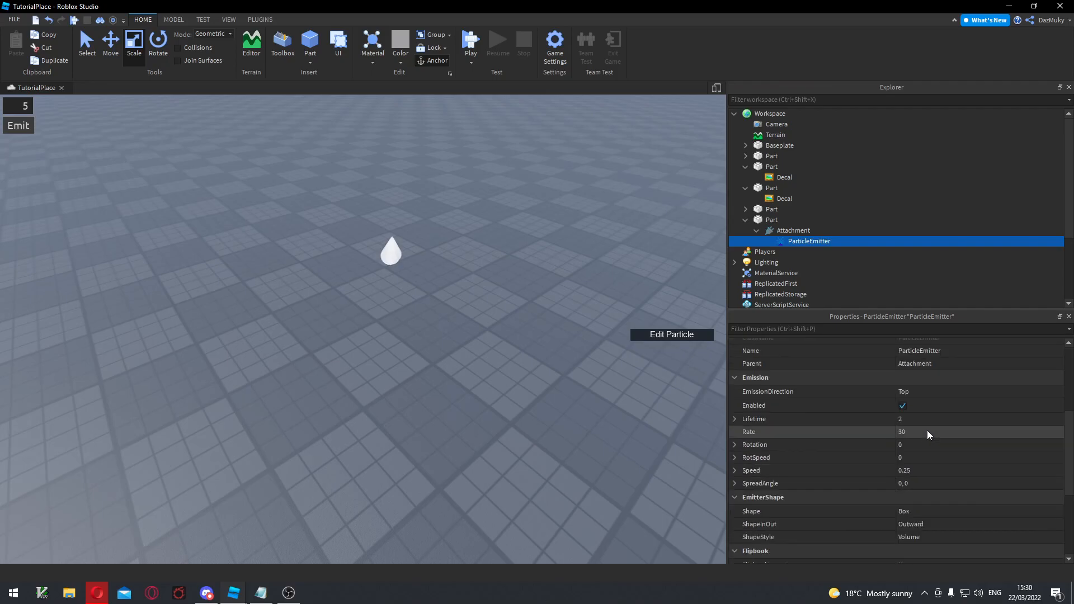
click(922, 421)
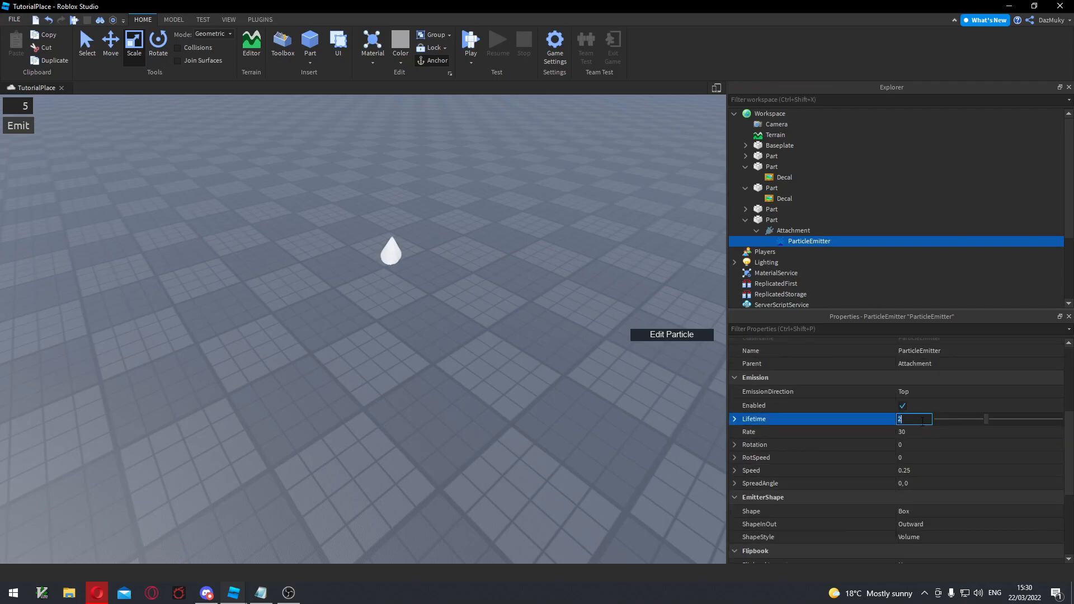
click(918, 473)
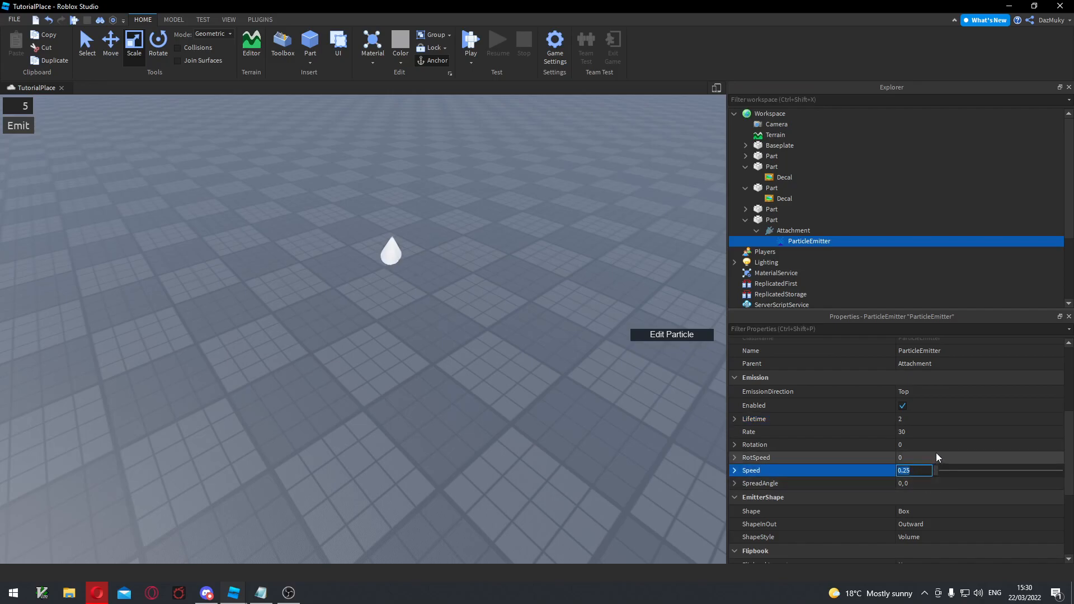
scroll(936, 451, up, 5)
click(933, 398)
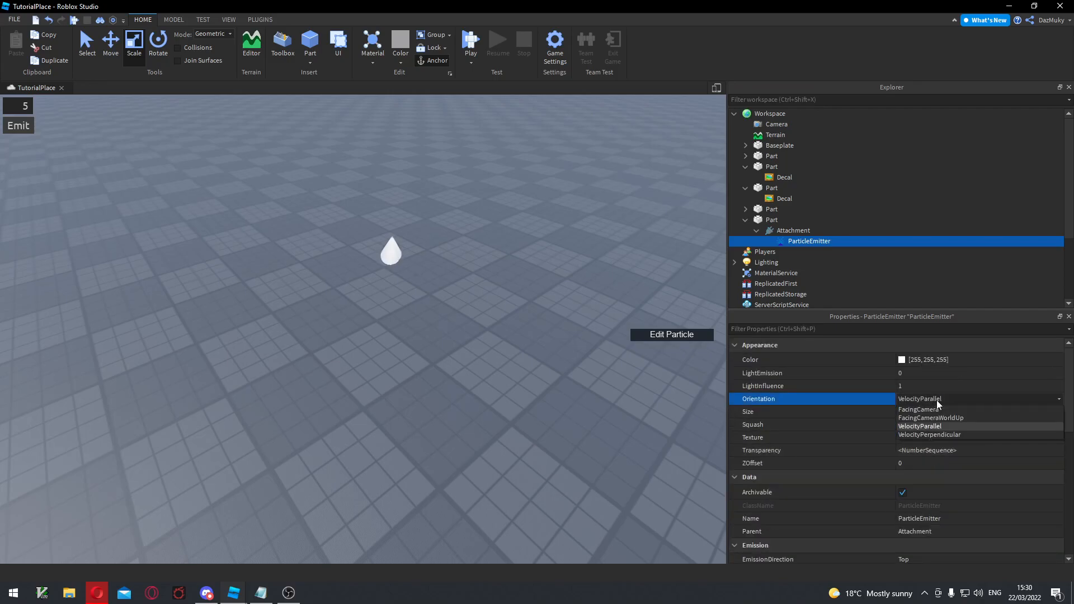
click(936, 400)
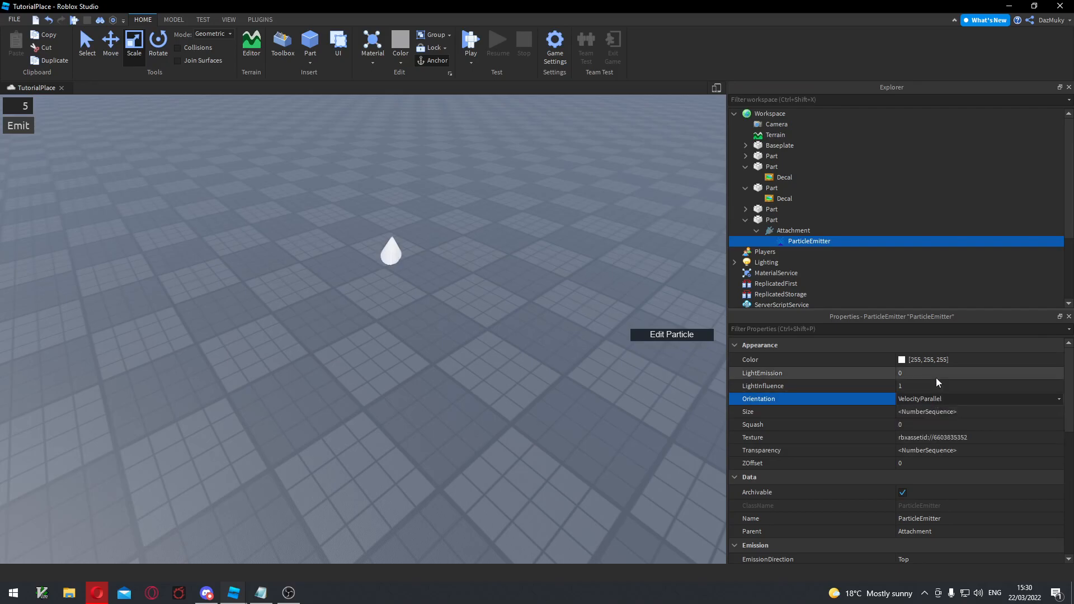
scroll(935, 414, down, 4)
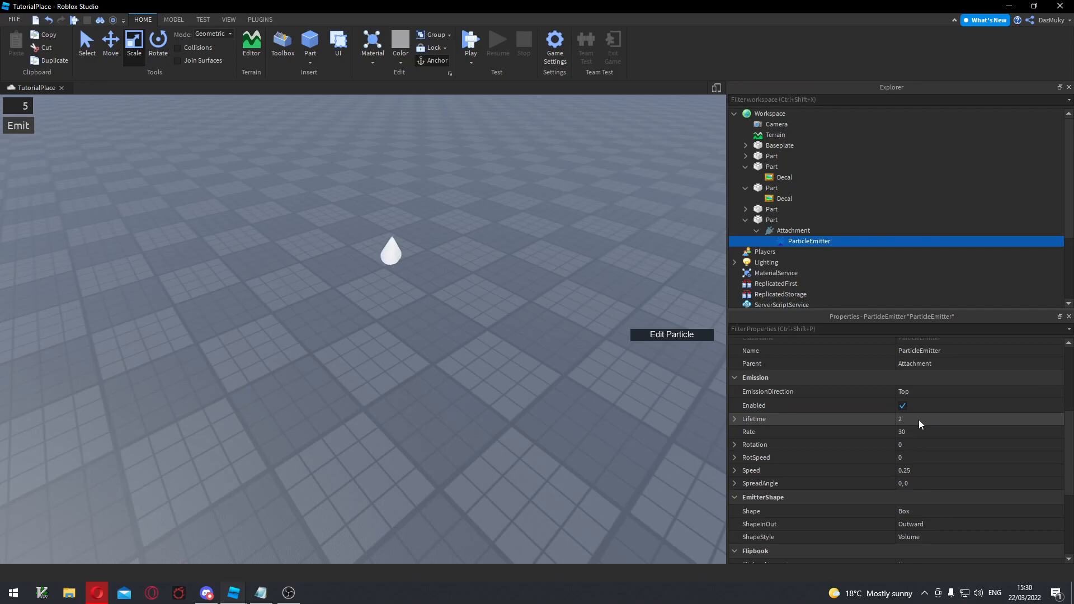
Set the ParticleEmitter's Rate to 20.
scroll(919, 418, down, 3)
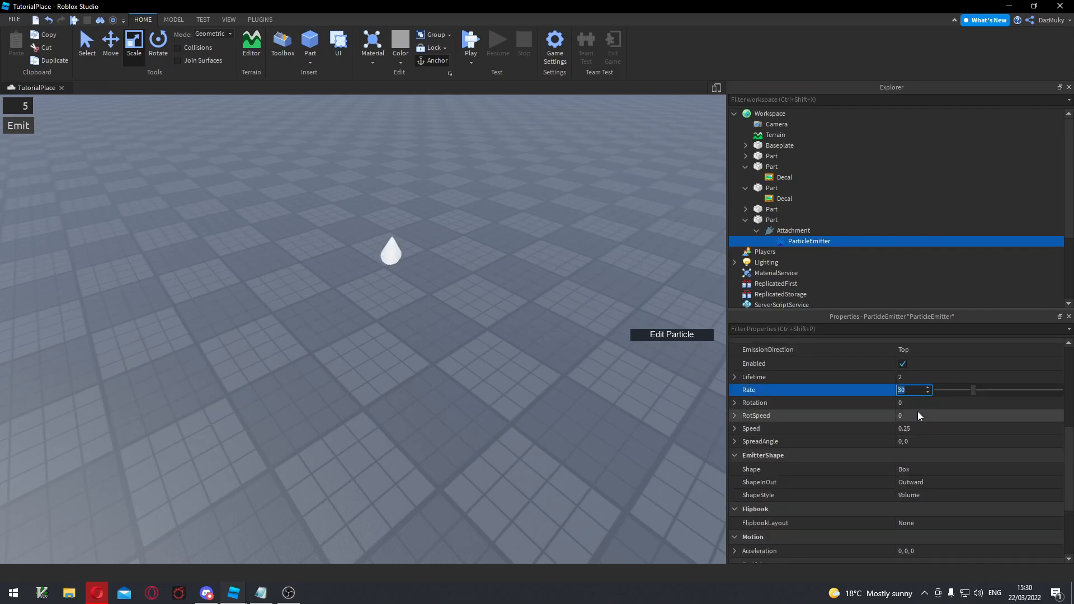
text(20)
key(Return)
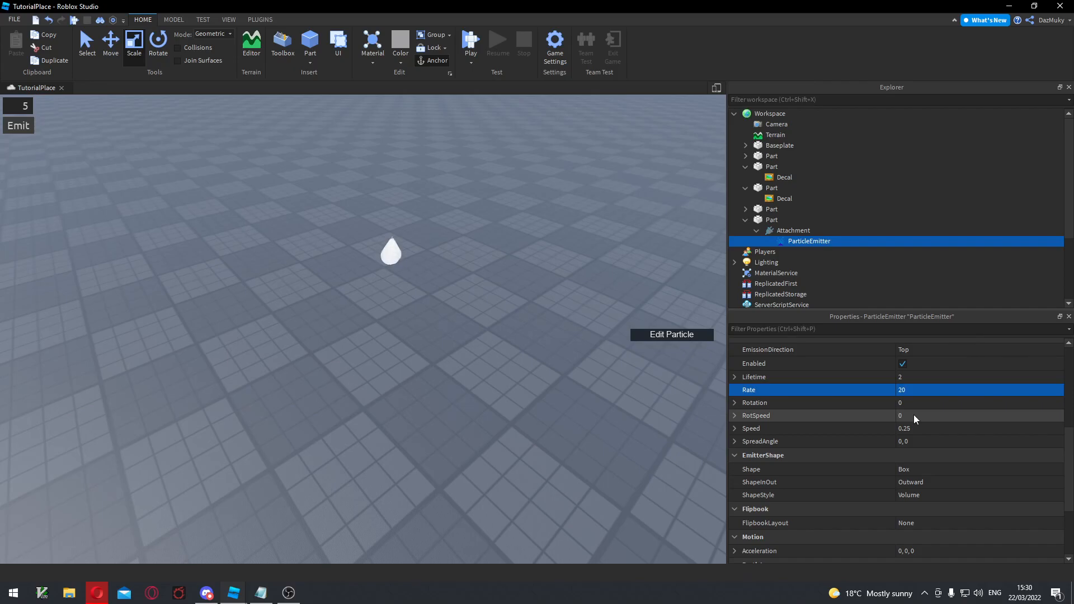
Set the ParticleEmitter's Speed to 4 and view the rising particle stream.
scroll(898, 435, up, 3)
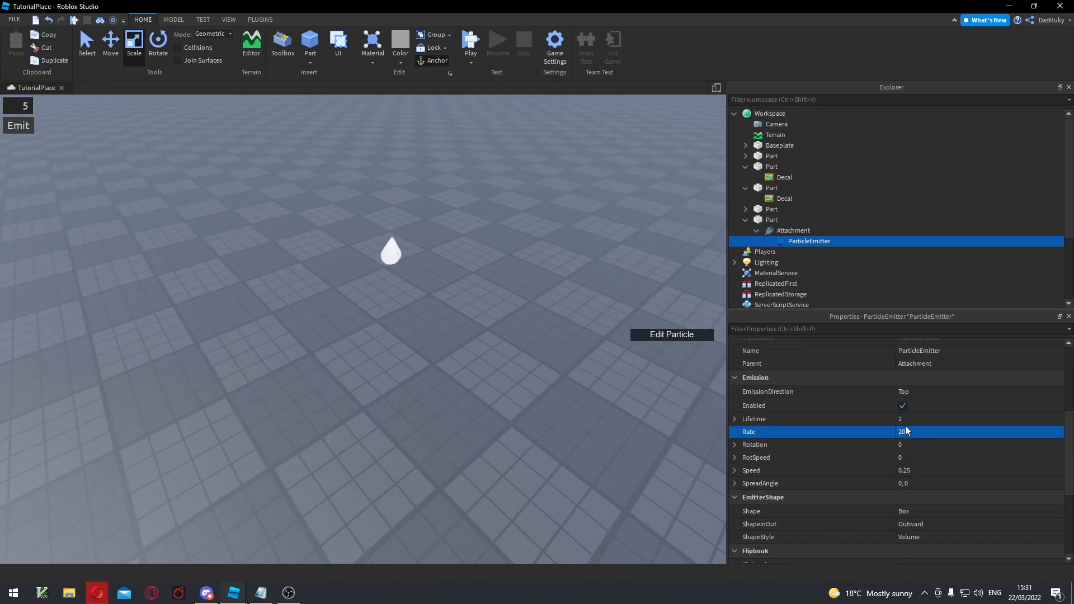
click(912, 419)
click(941, 472)
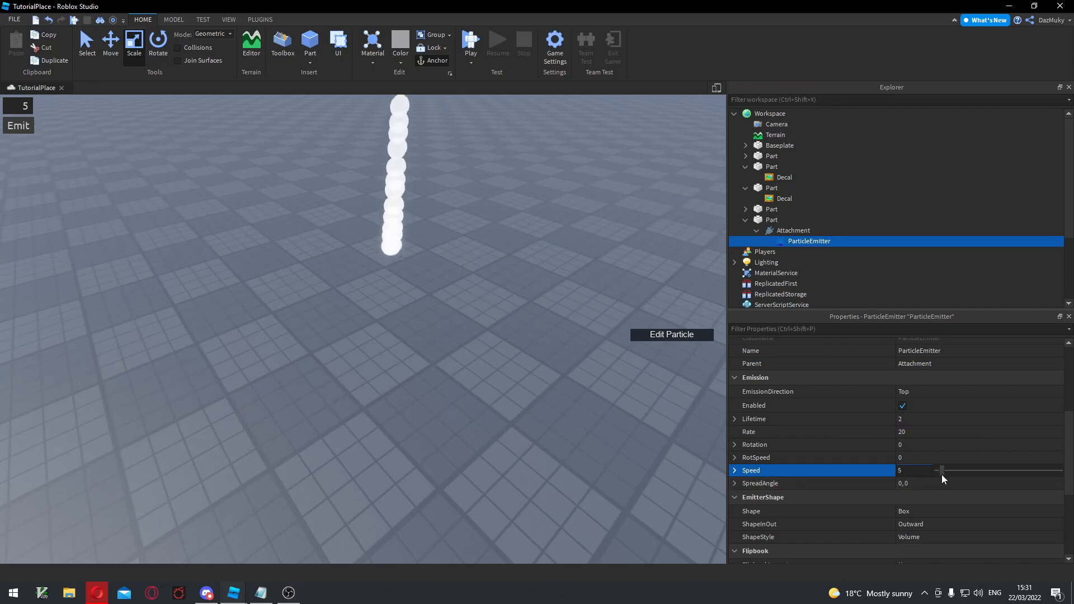
right_drag(582, 351, 582, 351)
click(941, 472)
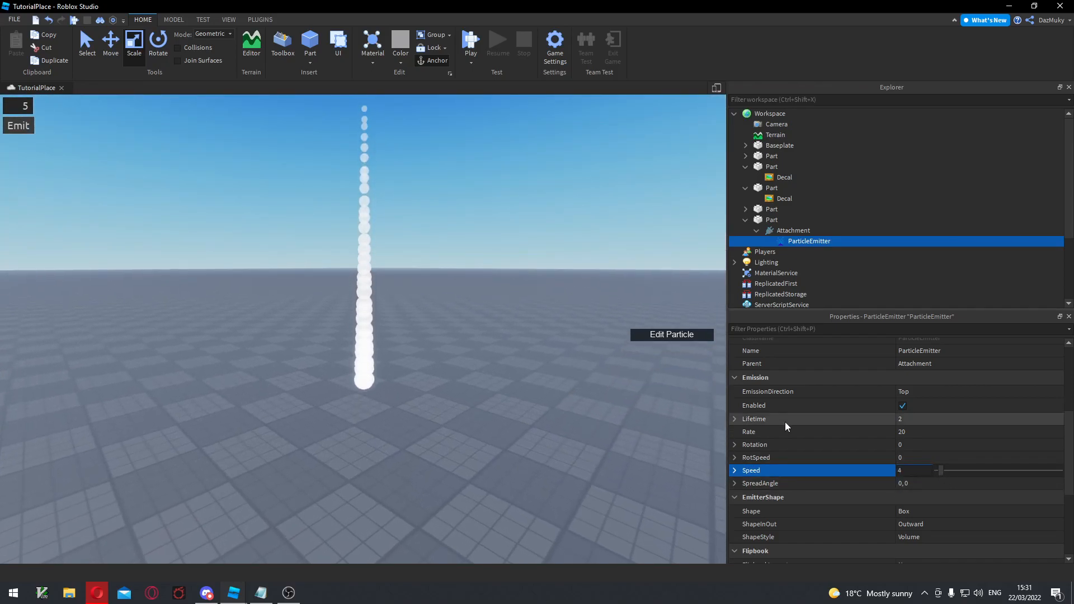
Set the starting value of the ParticleEmitter's Size sequence to 0.125 and close the graph.
scroll(1035, 428, up, 4)
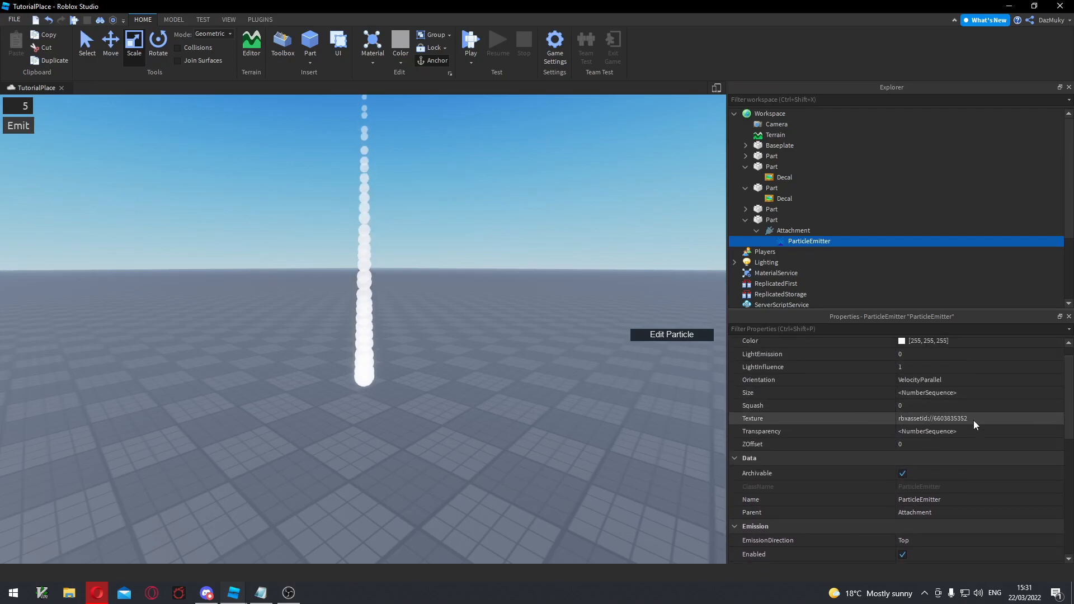
click(988, 399)
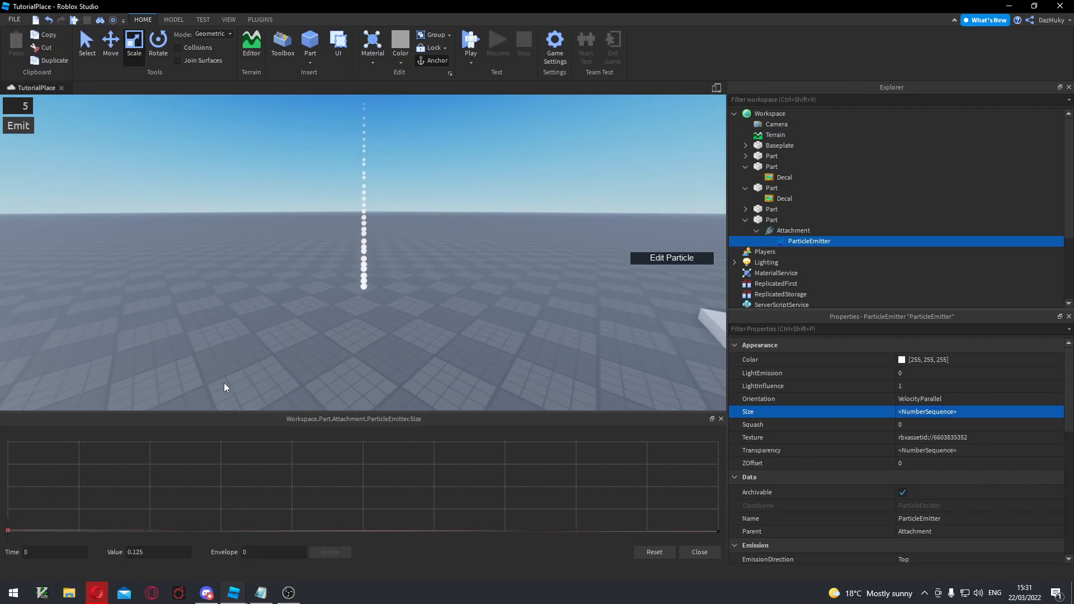
click(697, 552)
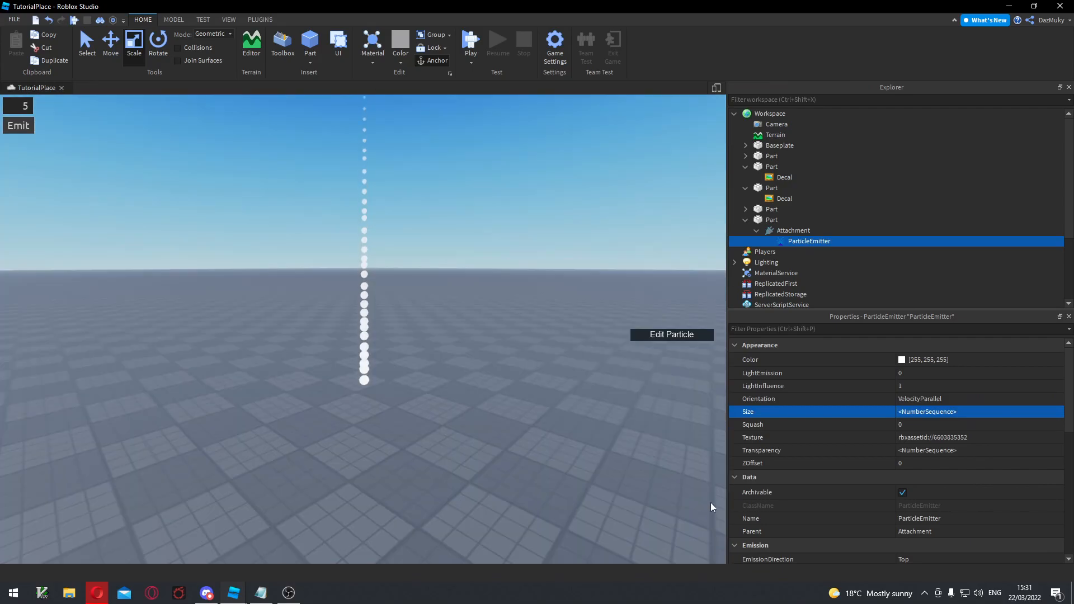
right_drag(472, 341, 473, 341)
Set the ParticleEmitter's Acceleration on Y to -15 and view the falling particles.
scroll(890, 425, down, 10)
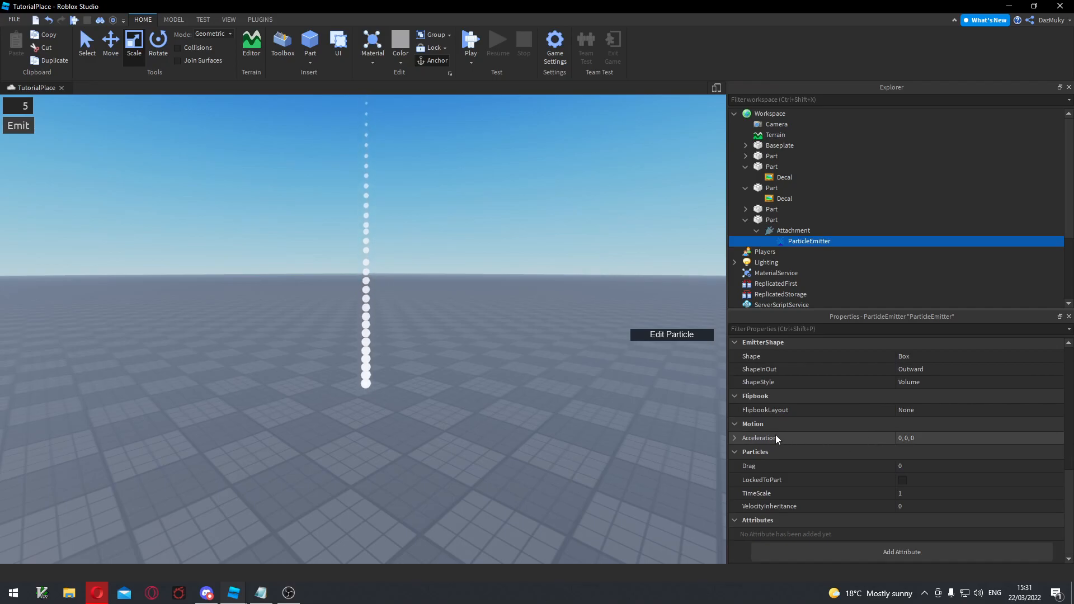
click(735, 438)
click(907, 464)
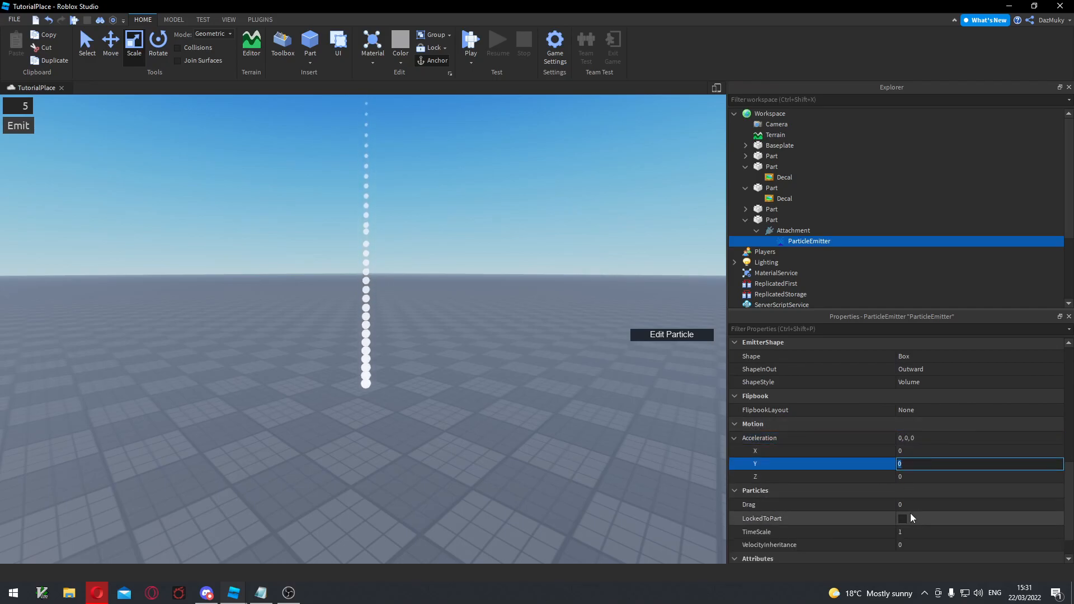
text(-15)
key(Return)
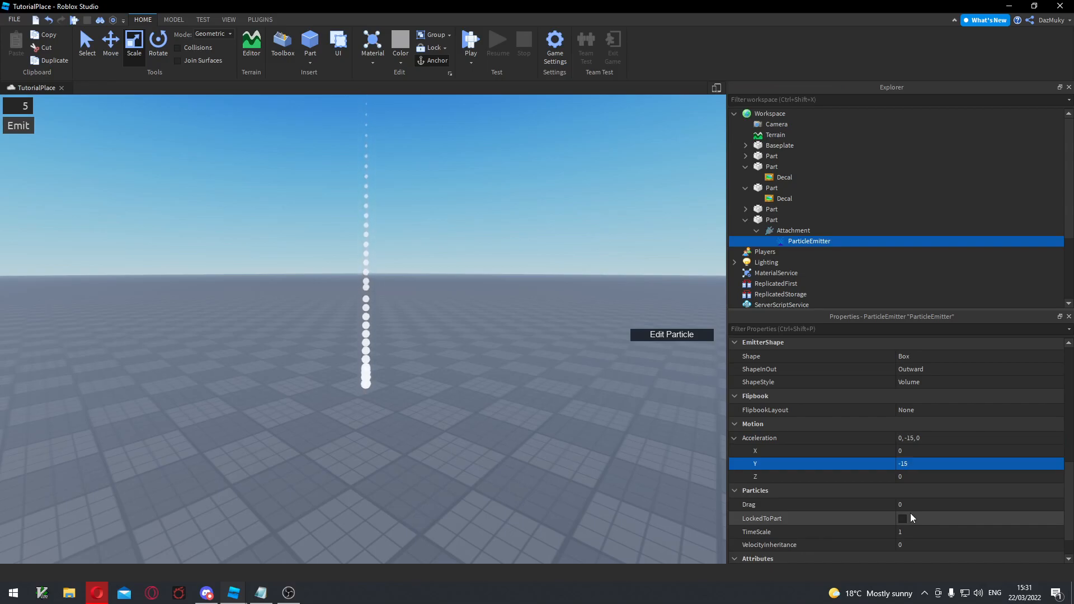
right_drag(487, 448, 487, 448)
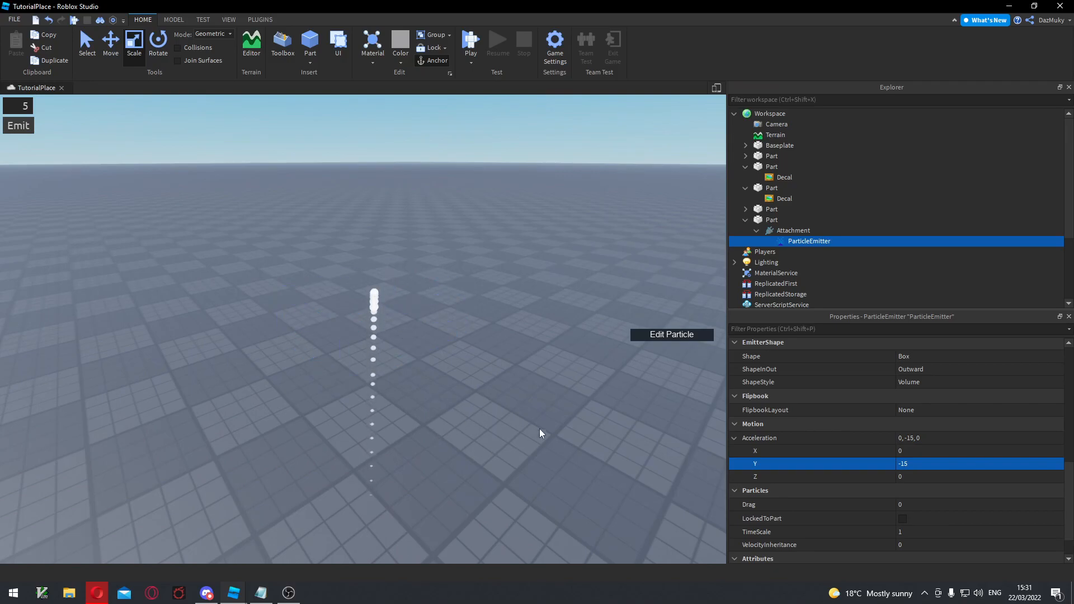
Reselect the ParticleEmitter and check its Orientation options, choosing VelocityParallel.
scroll(878, 454, up, 3)
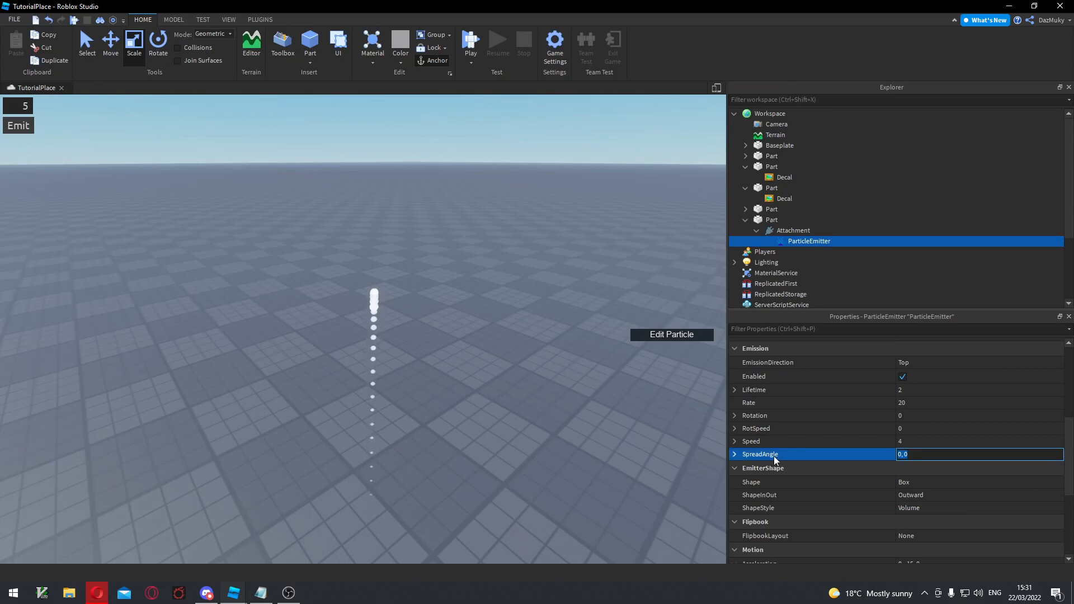
click(791, 240)
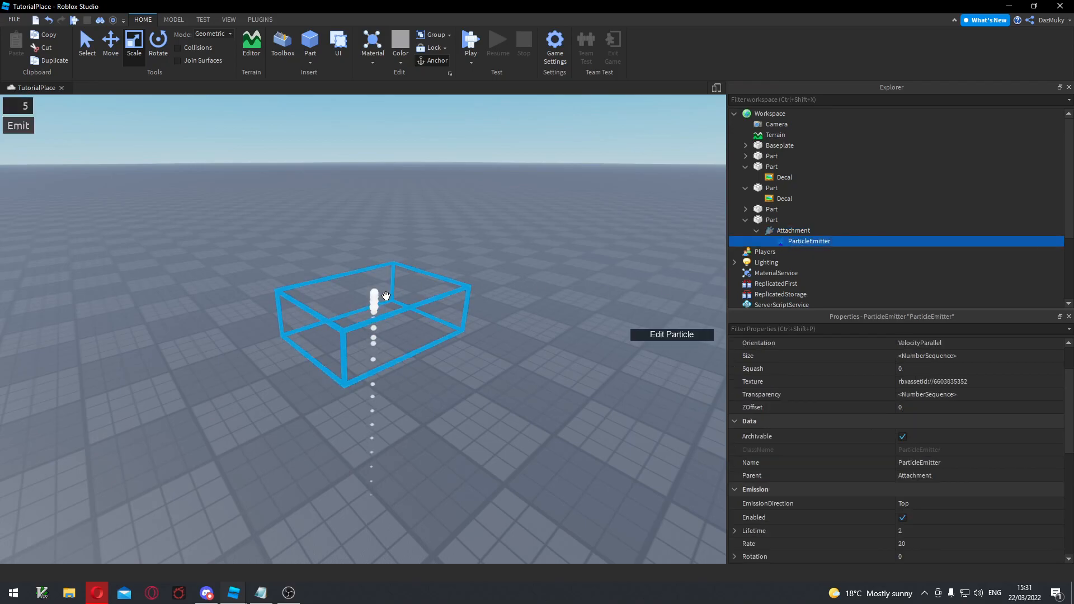
scroll(870, 414, up, 2)
click(913, 398)
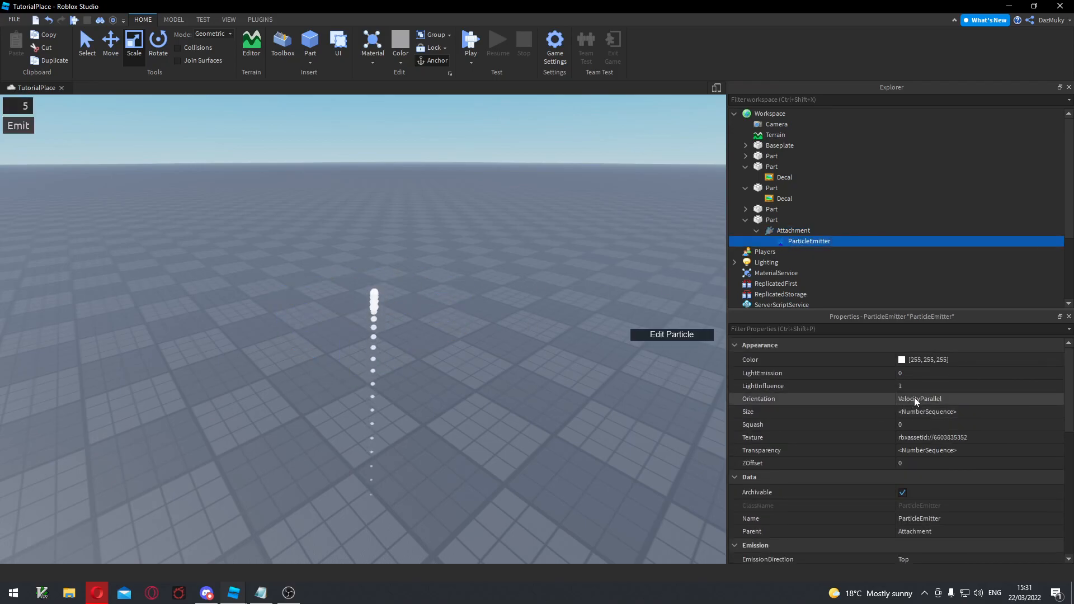
click(918, 399)
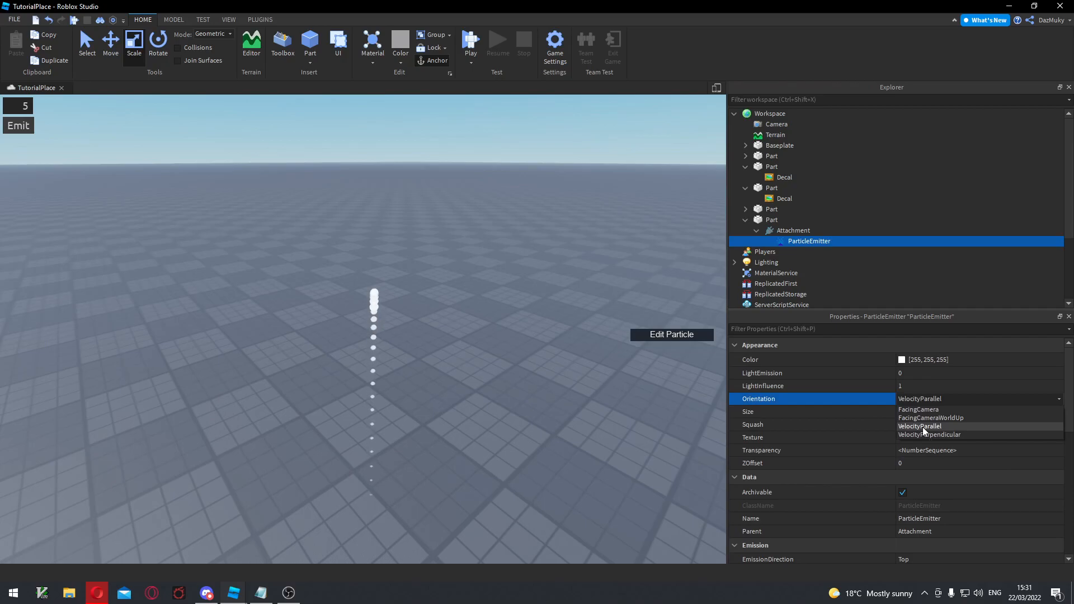
click(922, 427)
Set the ParticleEmitter's SpreadAngle to 50 on both X and Y and view the scattered particles.
drag(1069, 419, 1068, 494)
click(740, 445)
click(914, 455)
click(914, 468)
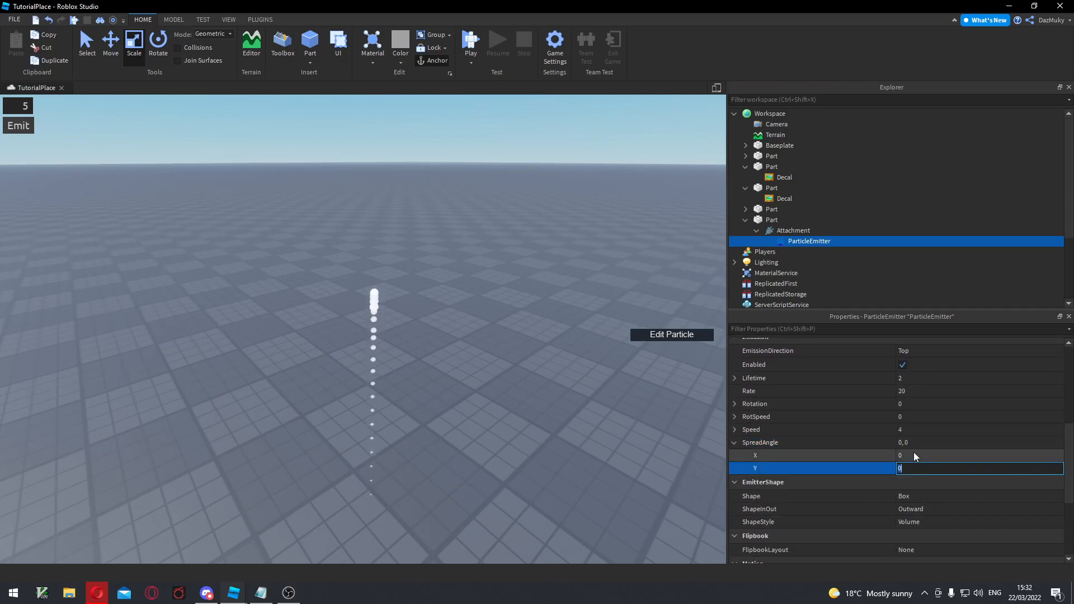
click(914, 443)
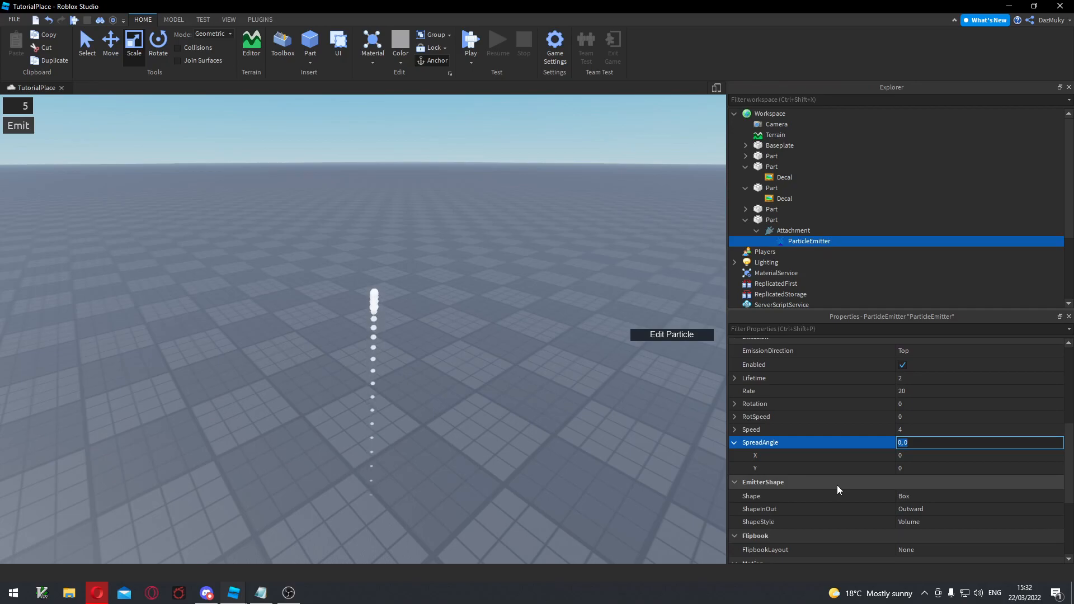
text(50, 50)
key(Return)
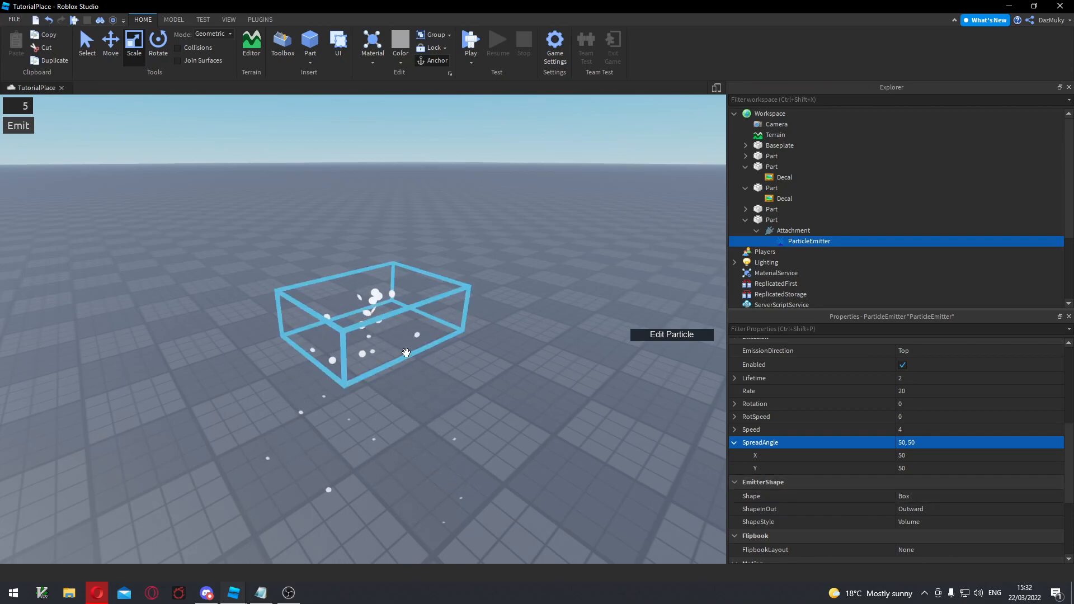
Set the ParticleEmitter's SpreadAngle to 360 on both X and Y.
click(912, 443)
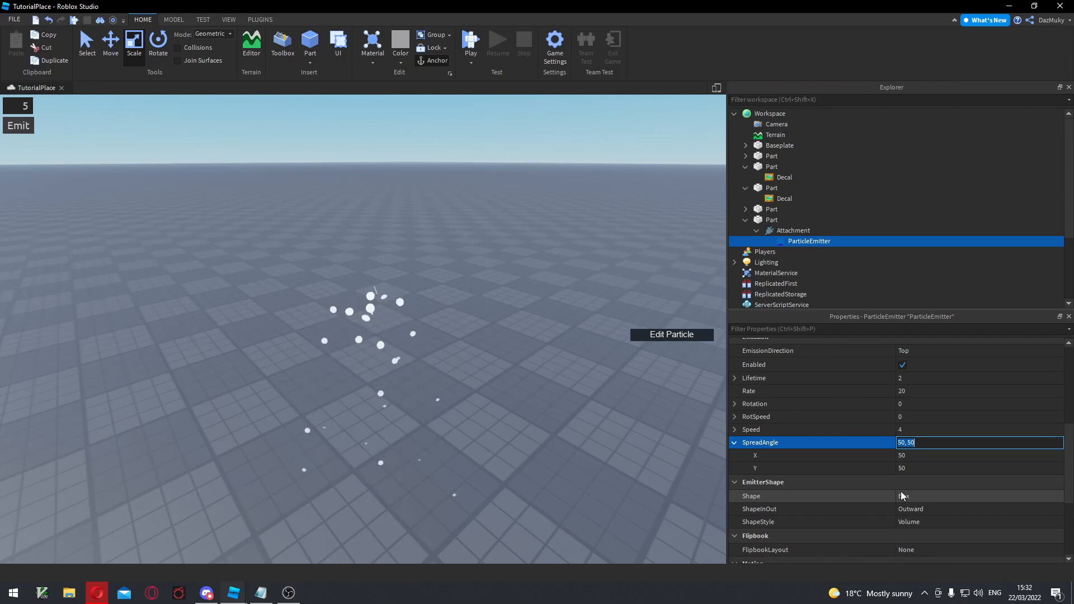
click(783, 231)
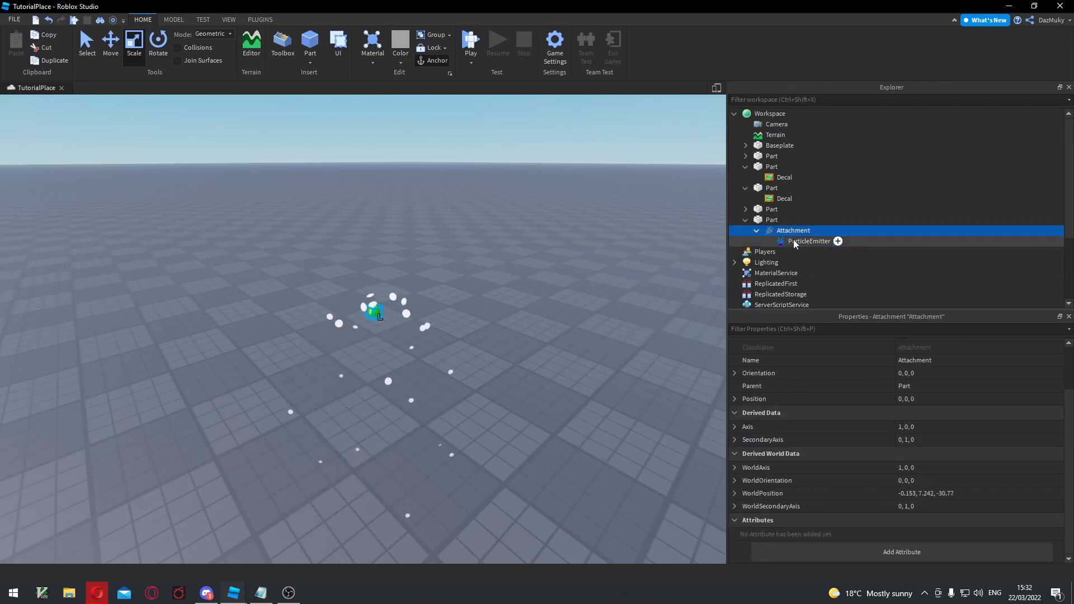
click(795, 241)
scroll(918, 442, down, 5)
click(915, 427)
text(360)
key(Return)
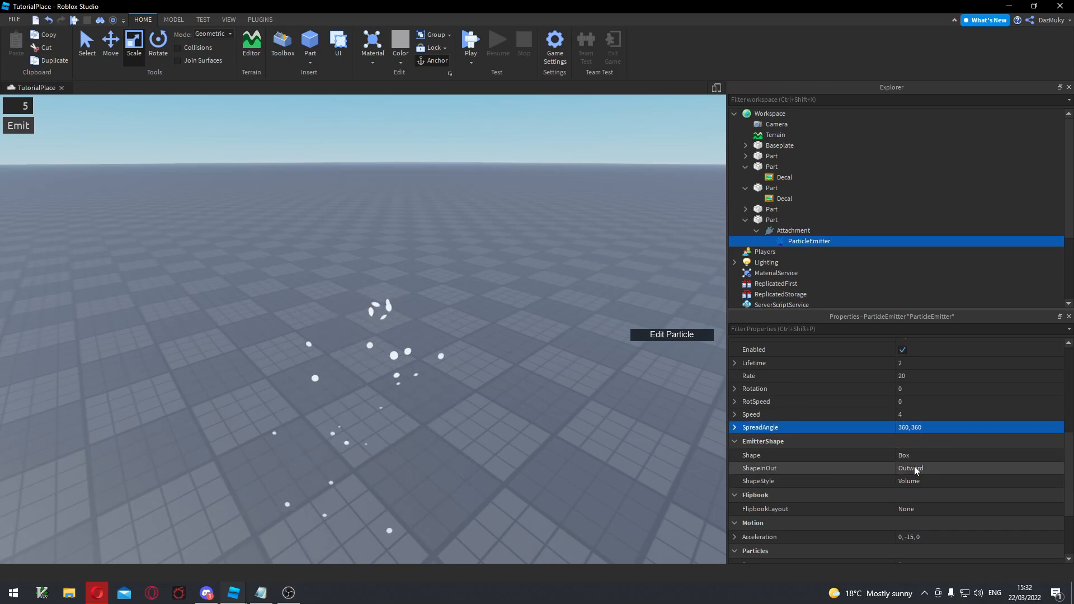
Set the ParticleEmitter's Acceleration on Y to 0 and view the particles from different angles.
scroll(914, 465, down, 3)
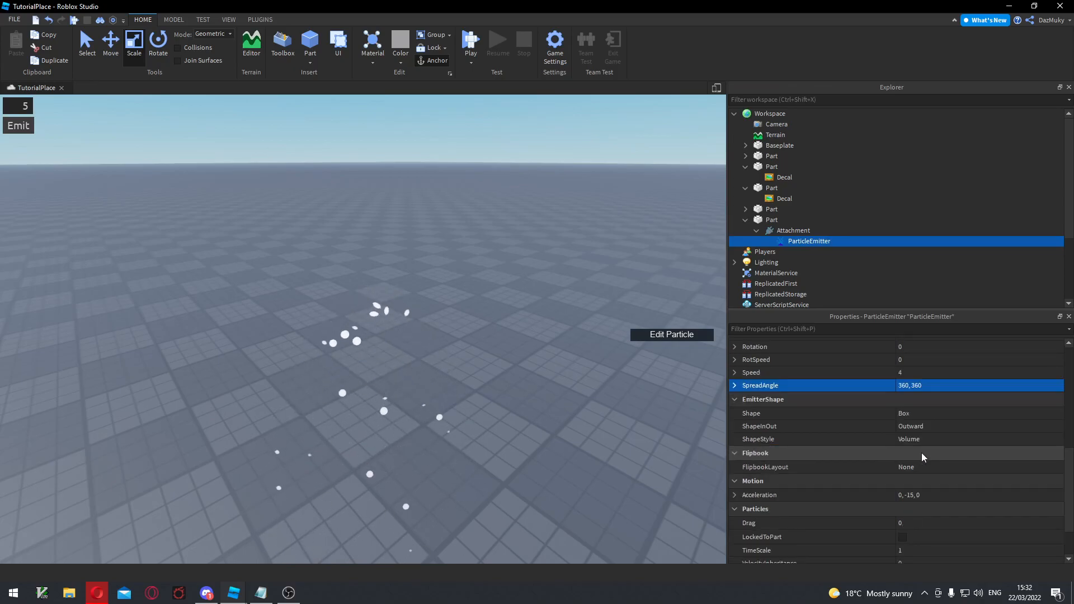
click(912, 453)
click(735, 453)
right_drag(427, 387, 427, 388)
key(q)
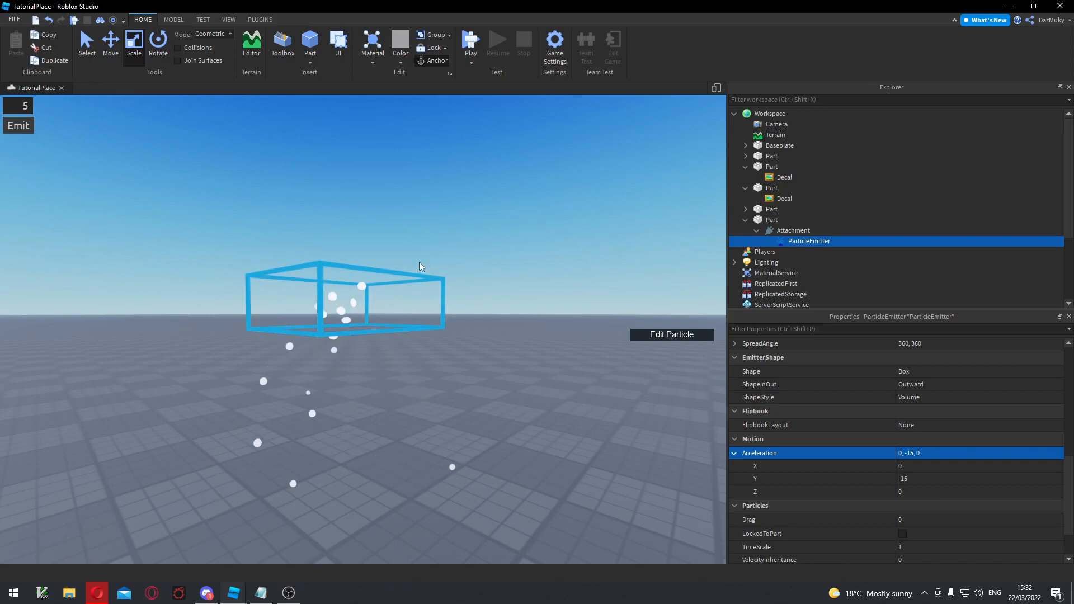
click(915, 477)
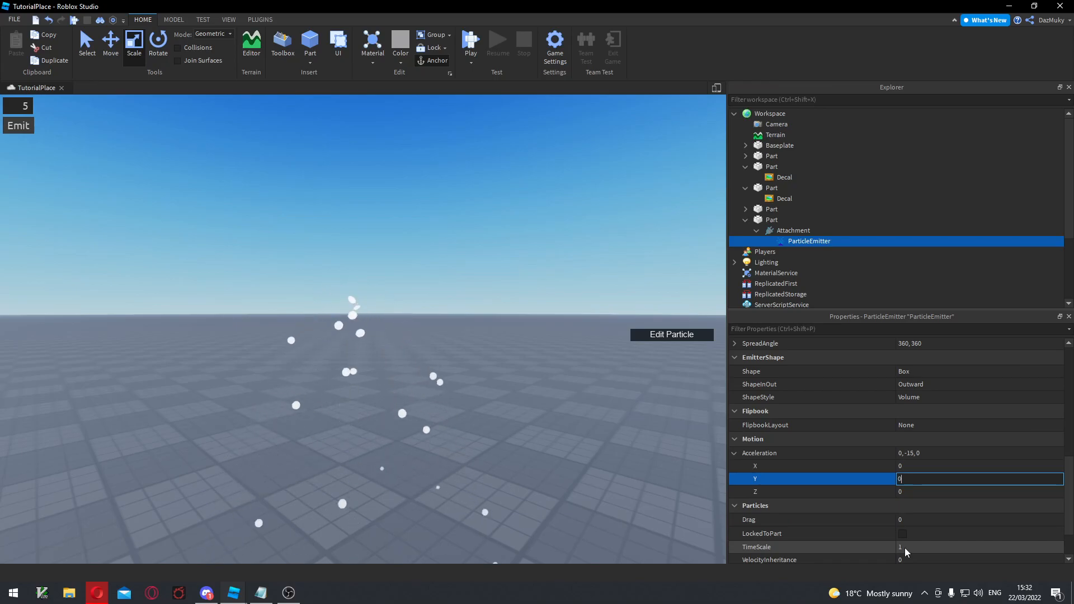
text(0)
key(Return)
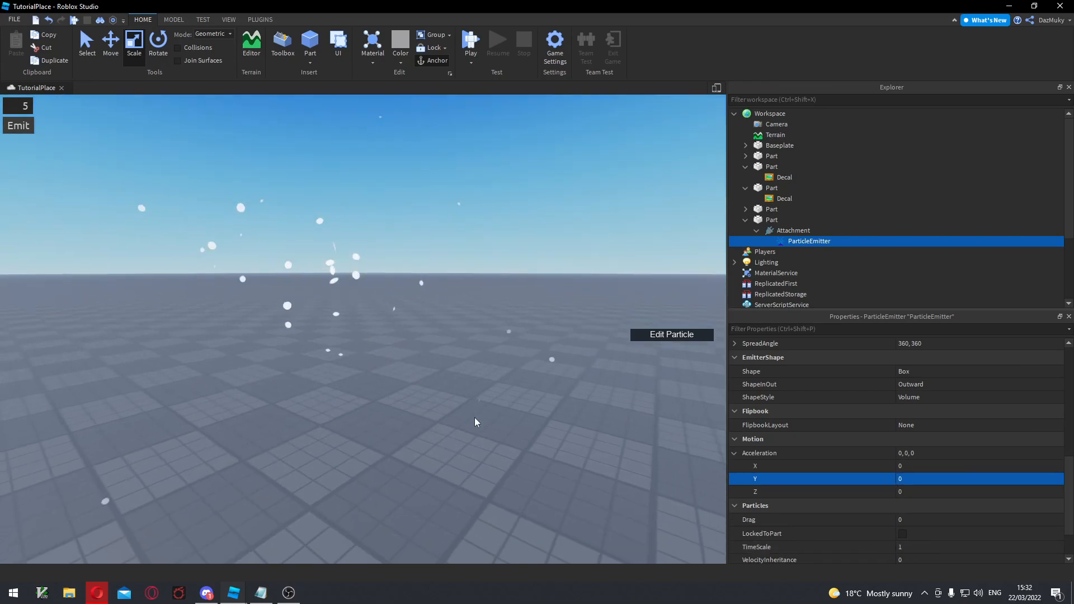
right_drag(474, 418, 475, 417)
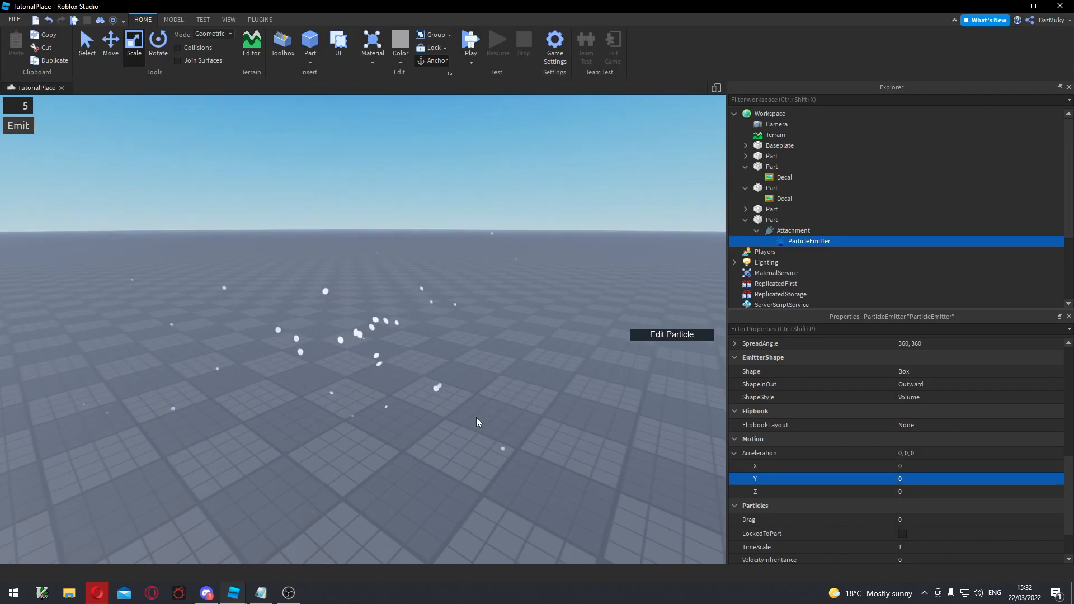
Set the ParticleEmitter's Orientation to FacingCameraWorldUp and deselect it to view the particles.
scroll(814, 395, up, 10)
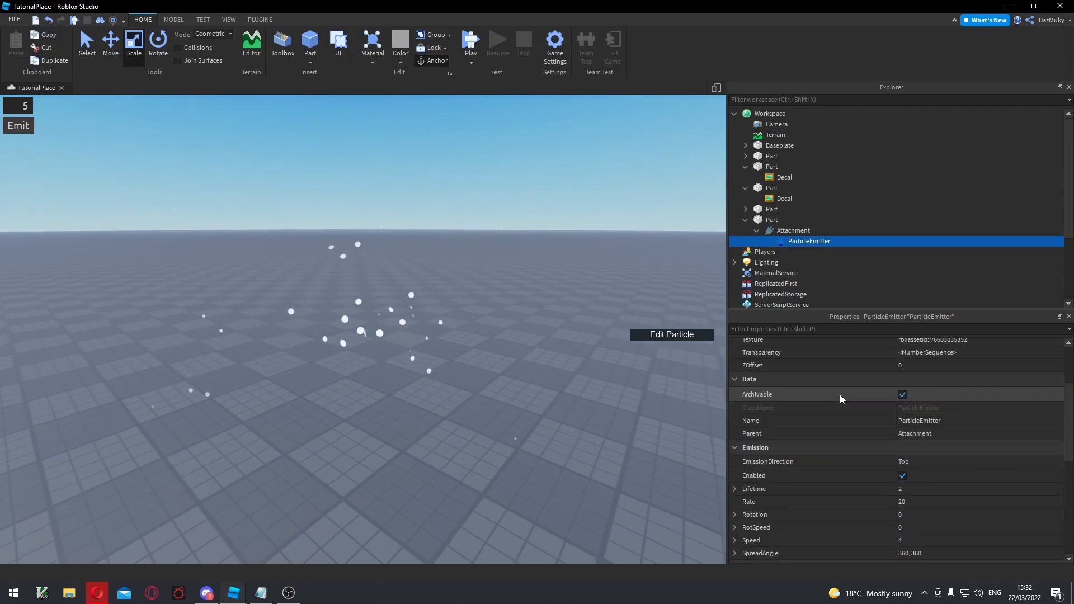
click(933, 386)
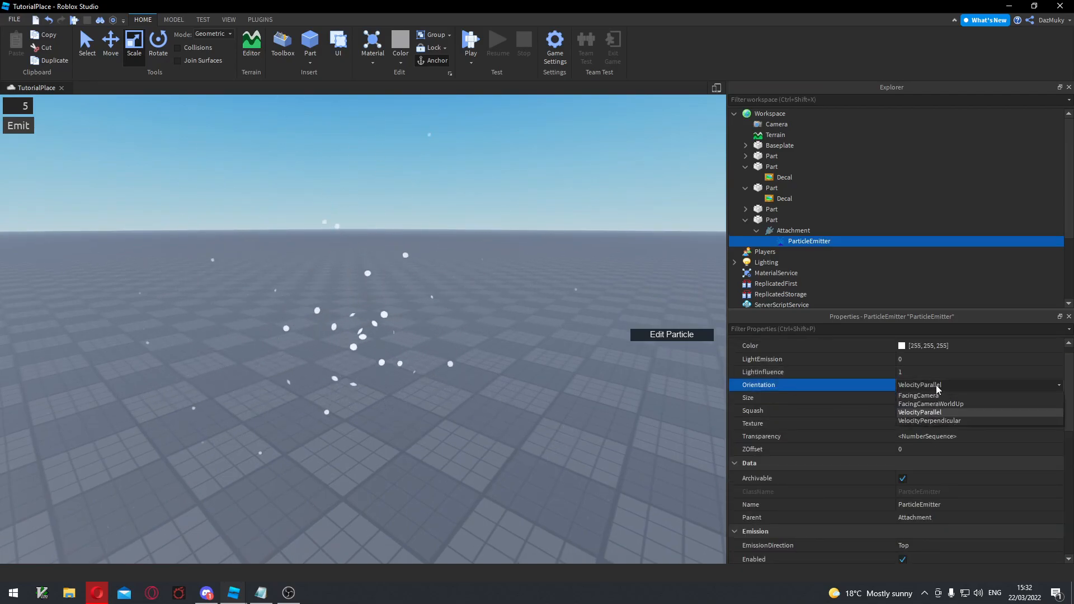
click(936, 404)
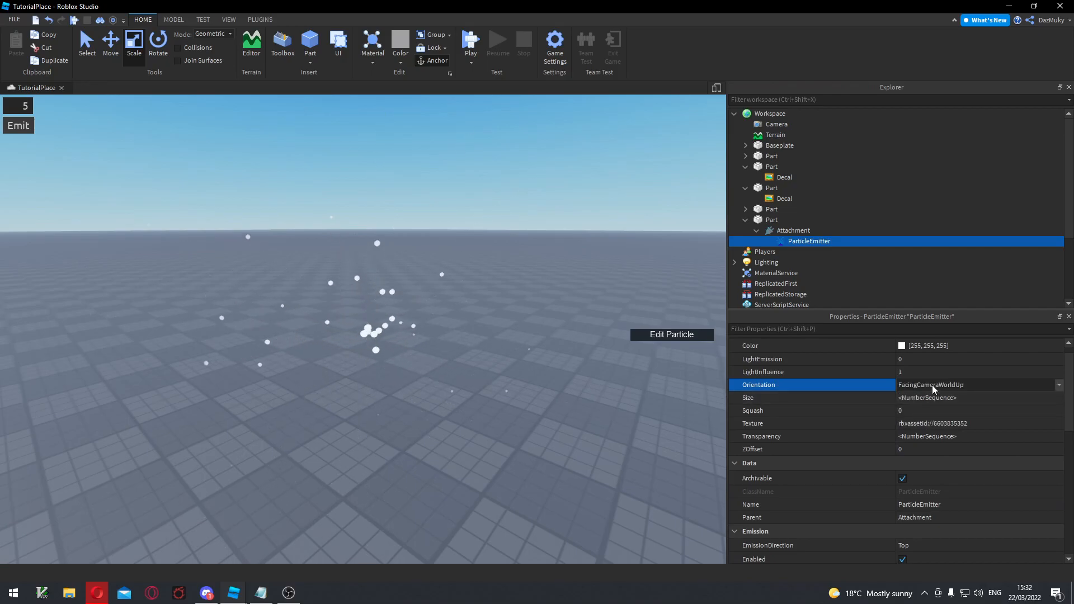
click(545, 403)
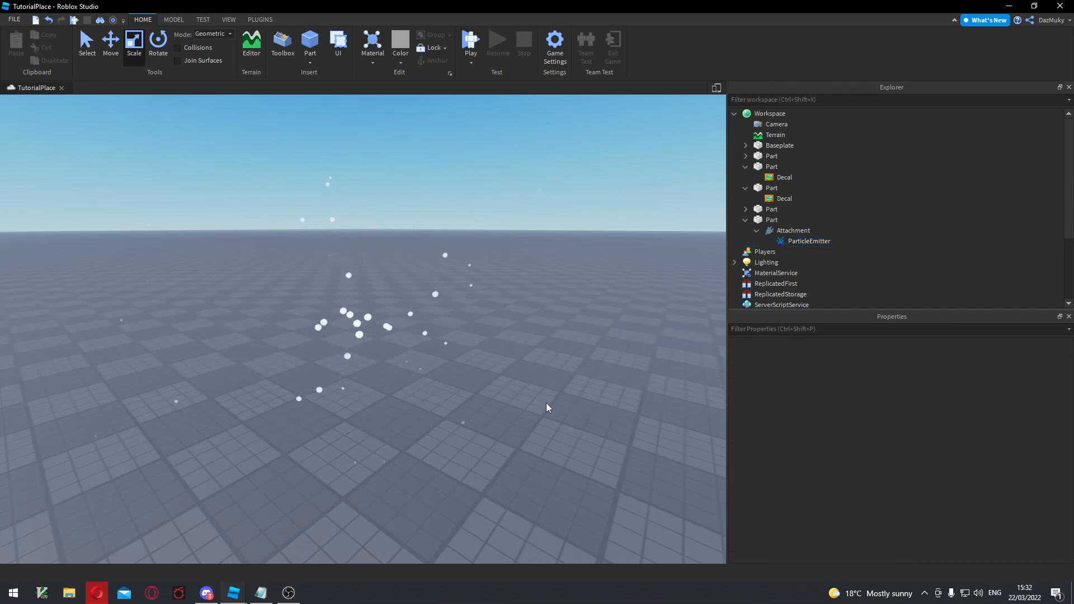
right_click(545, 403)
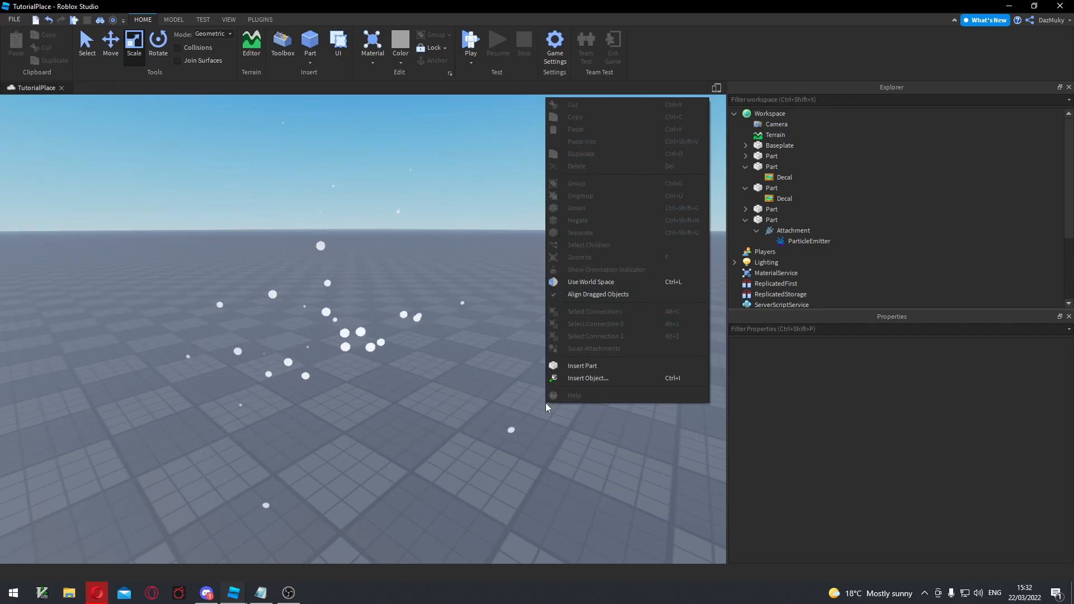
click(481, 402)
key(s)
right_click(480, 402)
click(369, 336)
click(369, 336)
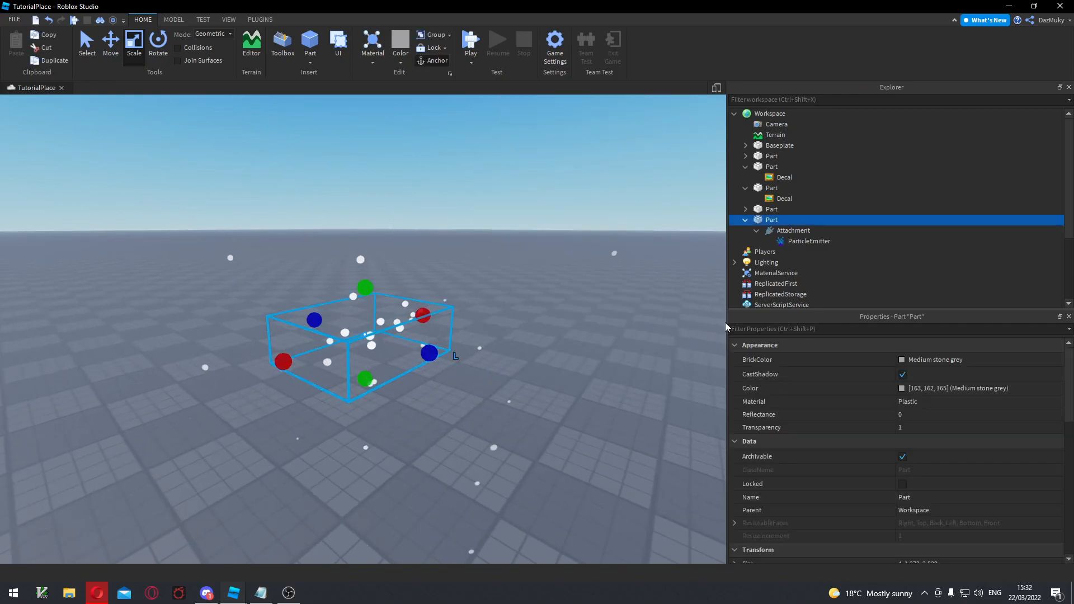
Reselect the ParticleEmitter and set its Acceleration on Y to -12.
click(817, 241)
scroll(862, 392, down, 5)
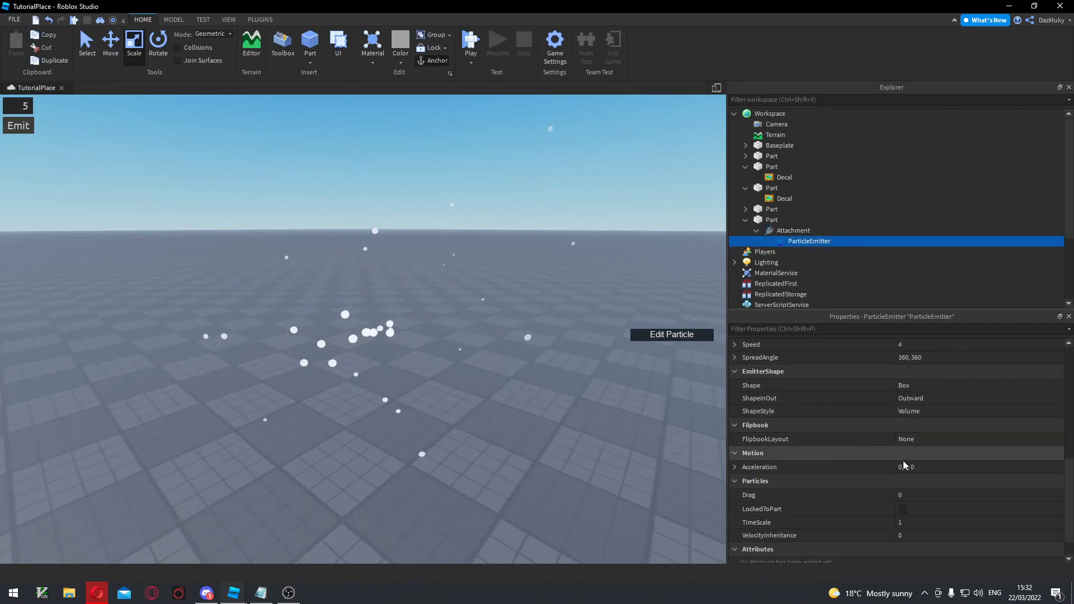
click(736, 467)
click(912, 492)
text(-12)
key(Return)
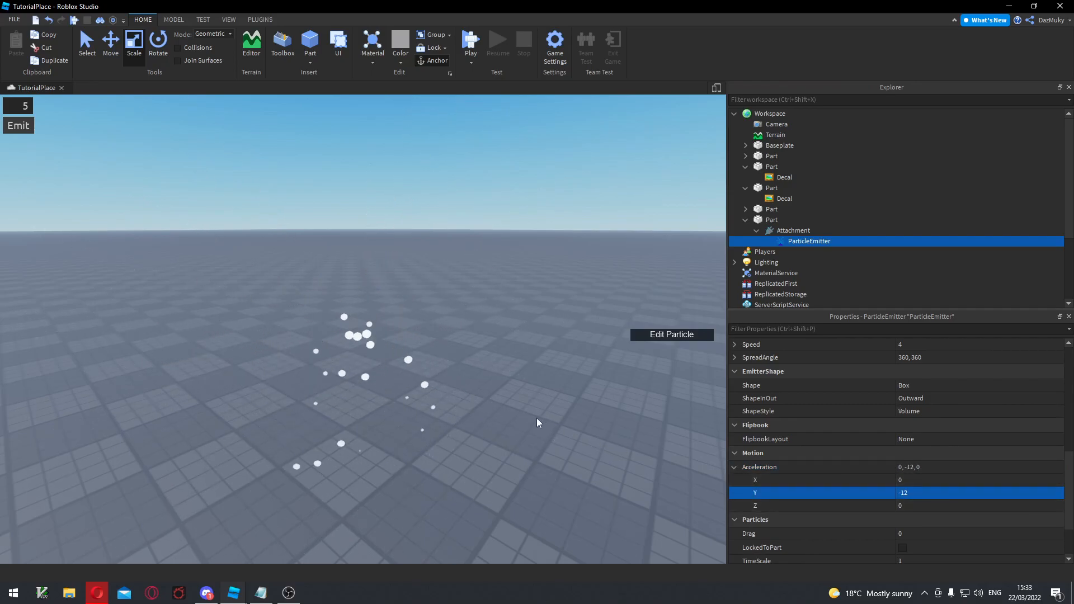
Set the ParticleEmitter's Rate to 50, view the denser stream and reselect the emitter.
scroll(926, 442, up, 5)
click(923, 432)
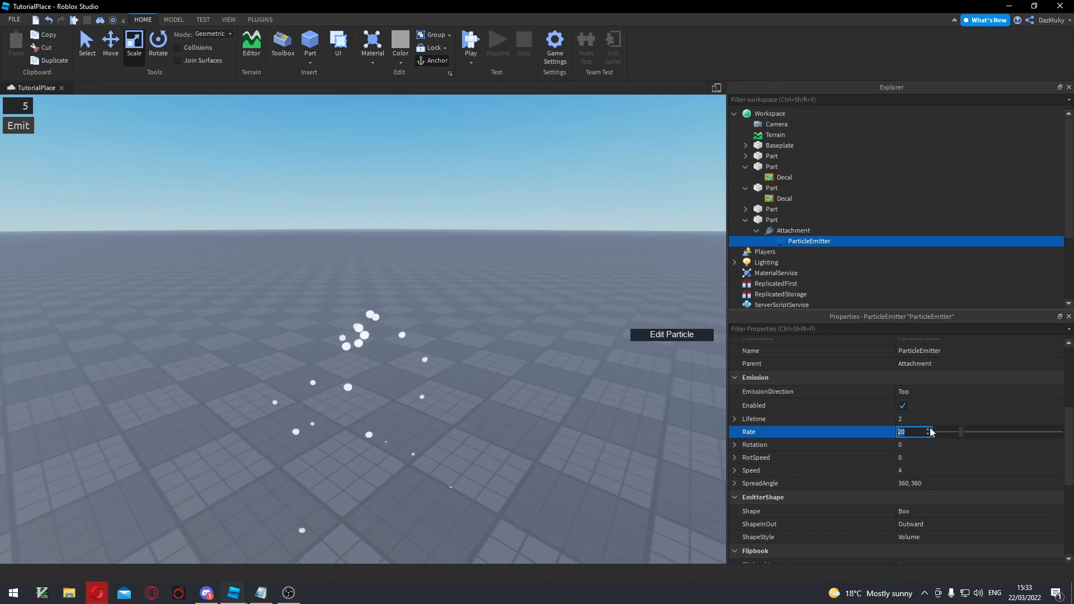
text(50)
key(Return)
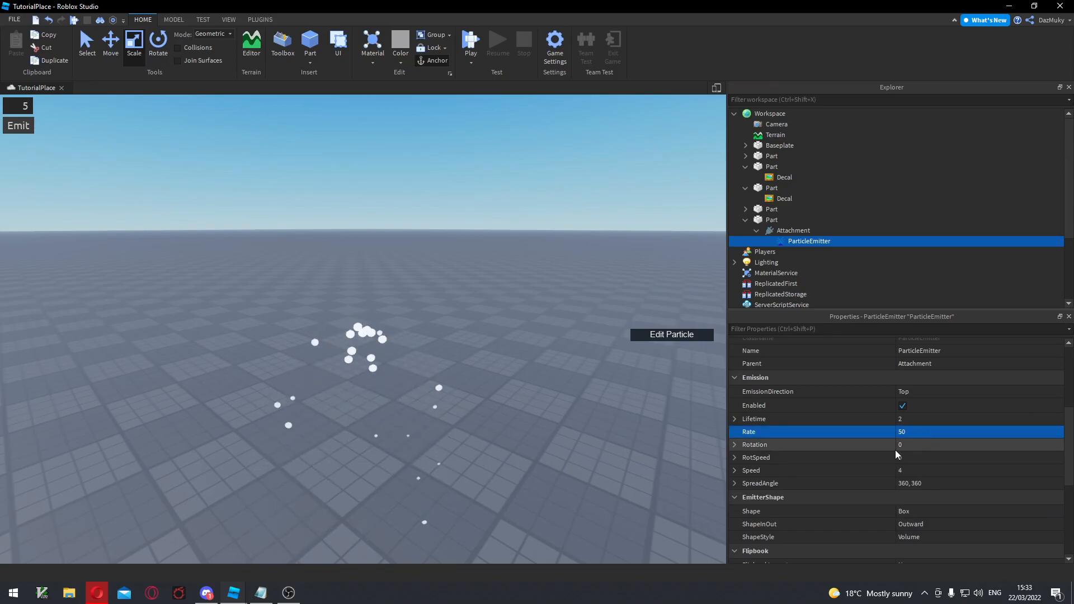
key(f)
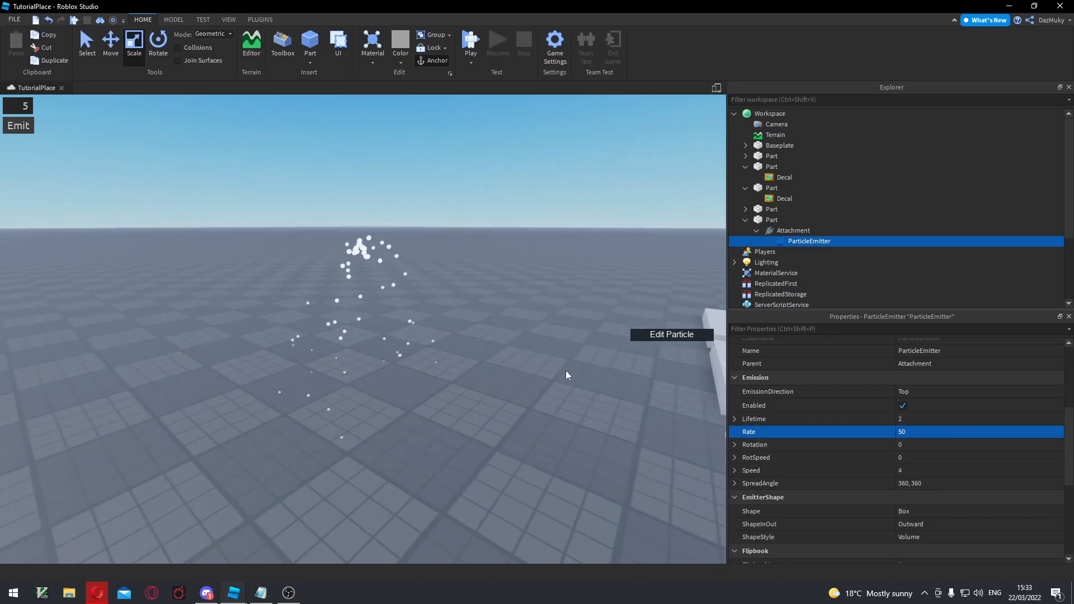
click(392, 268)
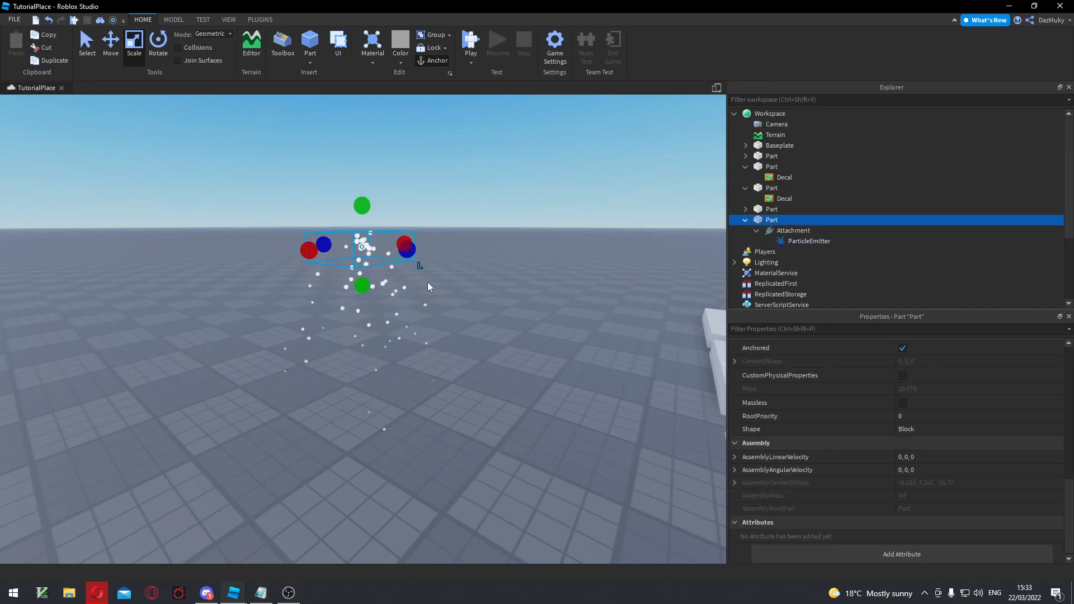
click(489, 308)
click(392, 273)
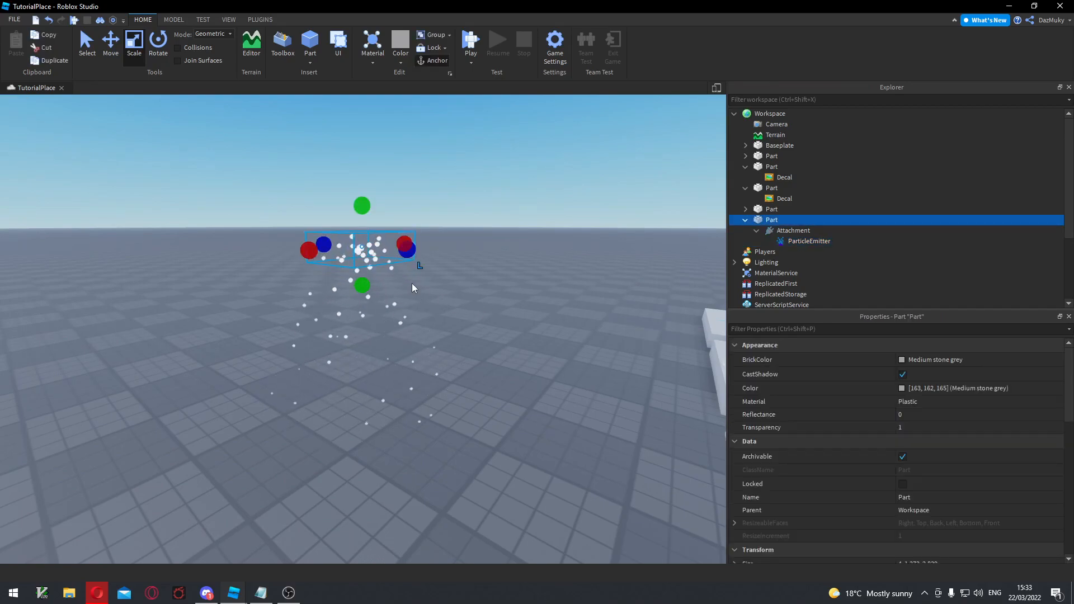
click(806, 241)
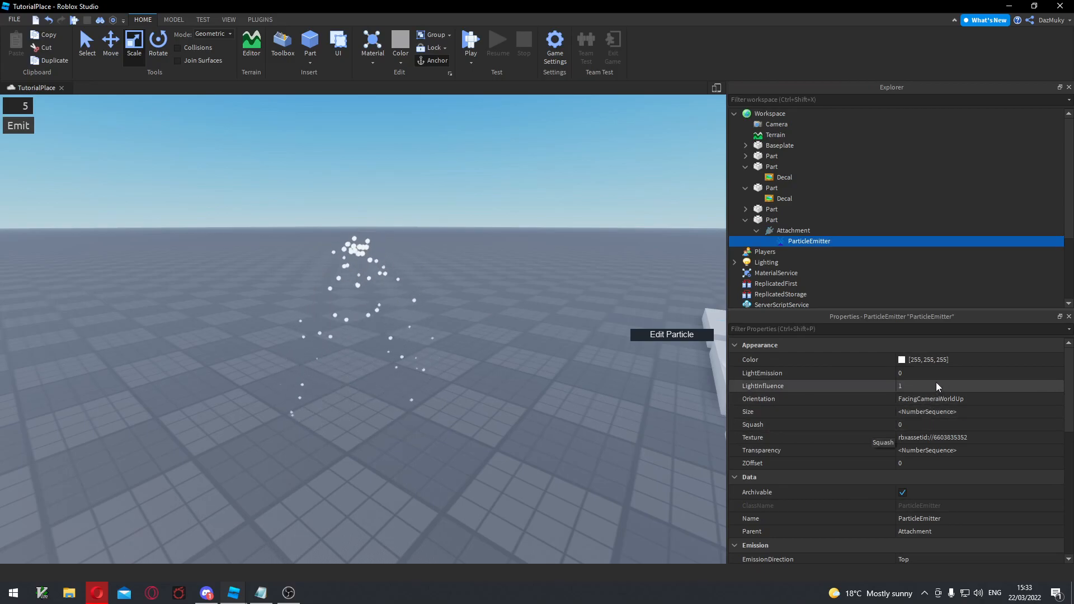
Preview a green particle colour (65, 255, 32) for the ParticleEmitter and cancel the colour choice.
click(926, 373)
click(835, 361)
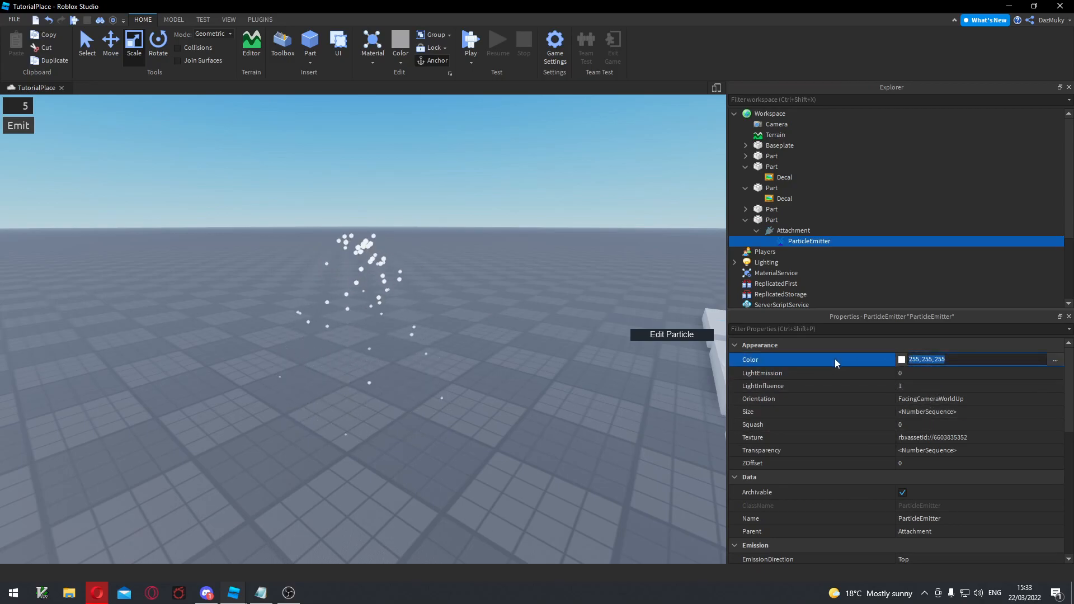
click(902, 360)
drag(676, 179, 805, 170)
click(744, 222)
mouse_move(745, 222)
mouse_down()
mouse_move(713, 211)
mouse_move(688, 237)
mouse_move(761, 204)
mouse_move(749, 204)
mouse_up()
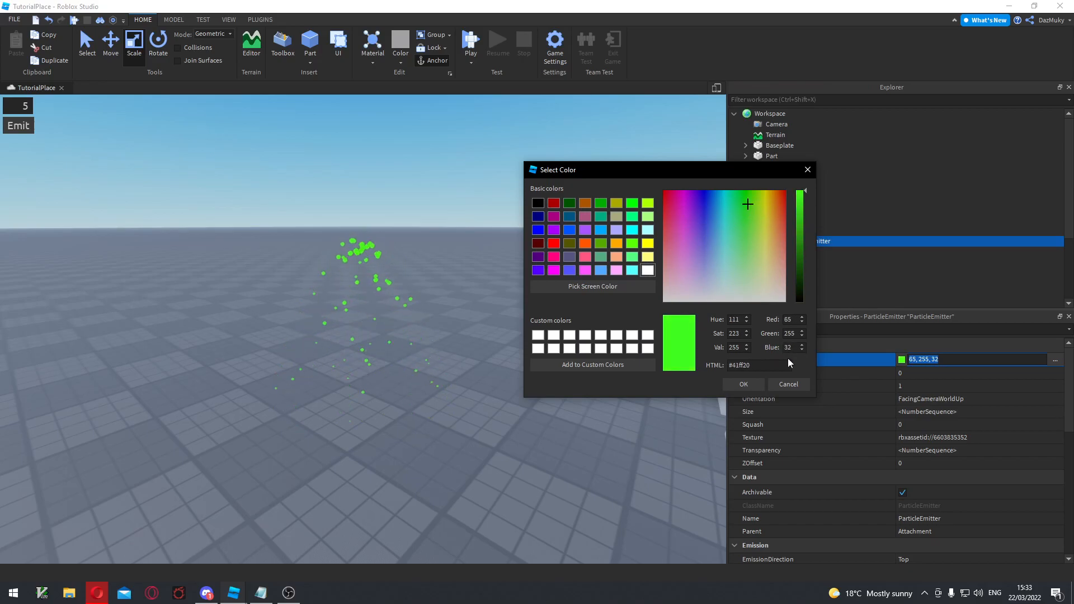
click(790, 387)
right_drag(449, 346, 449, 346)
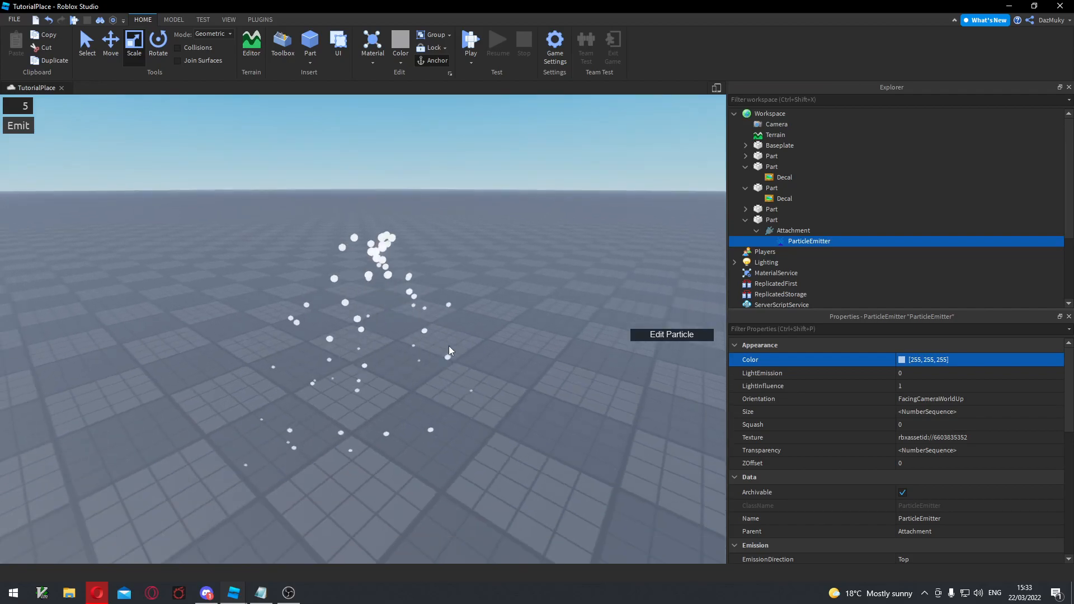
Open the ParticleEmitter's colour sequence and set its starting keypoint to blue (26, 125, 255).
click(1047, 359)
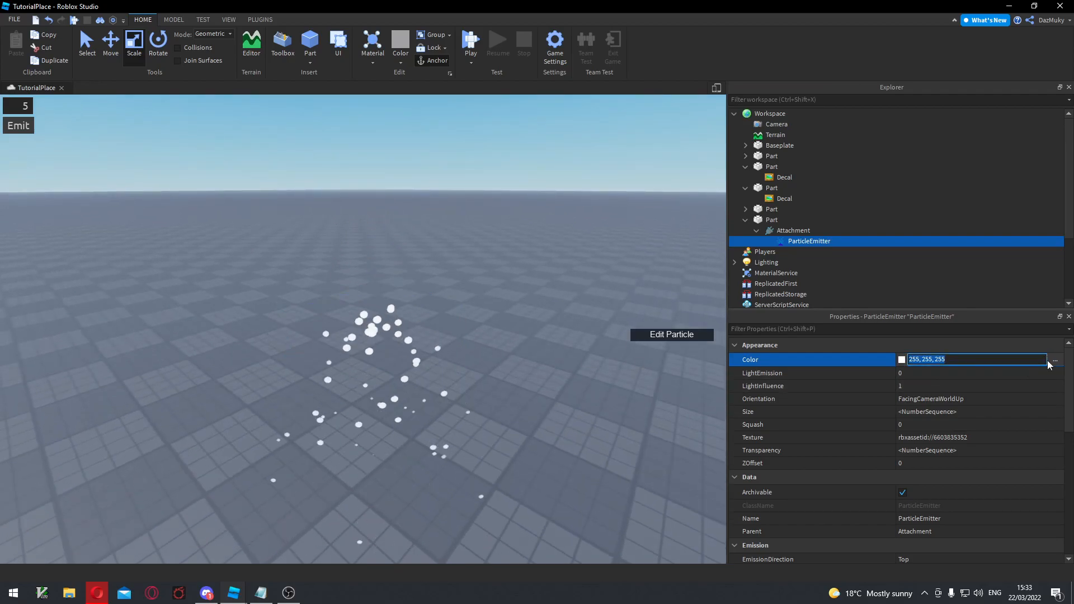
click(1055, 363)
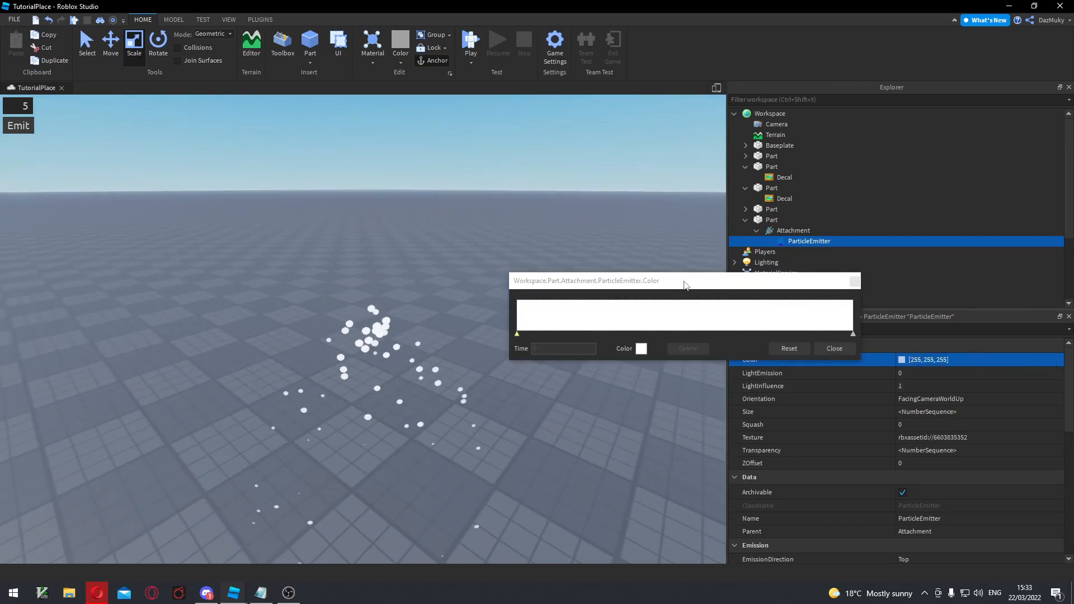
drag(690, 286, 718, 269)
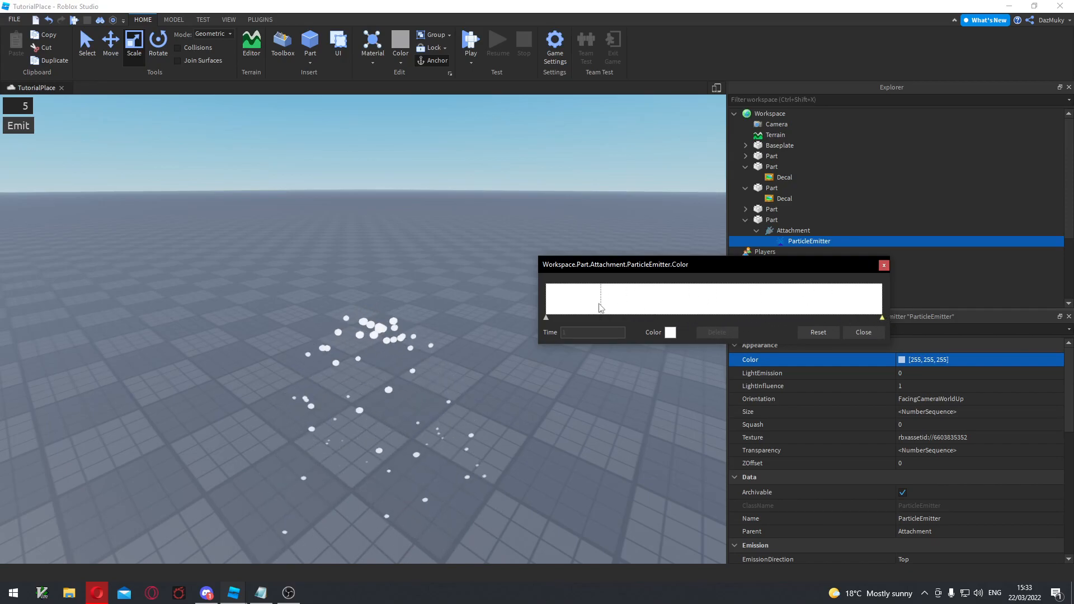
click(546, 317)
click(670, 333)
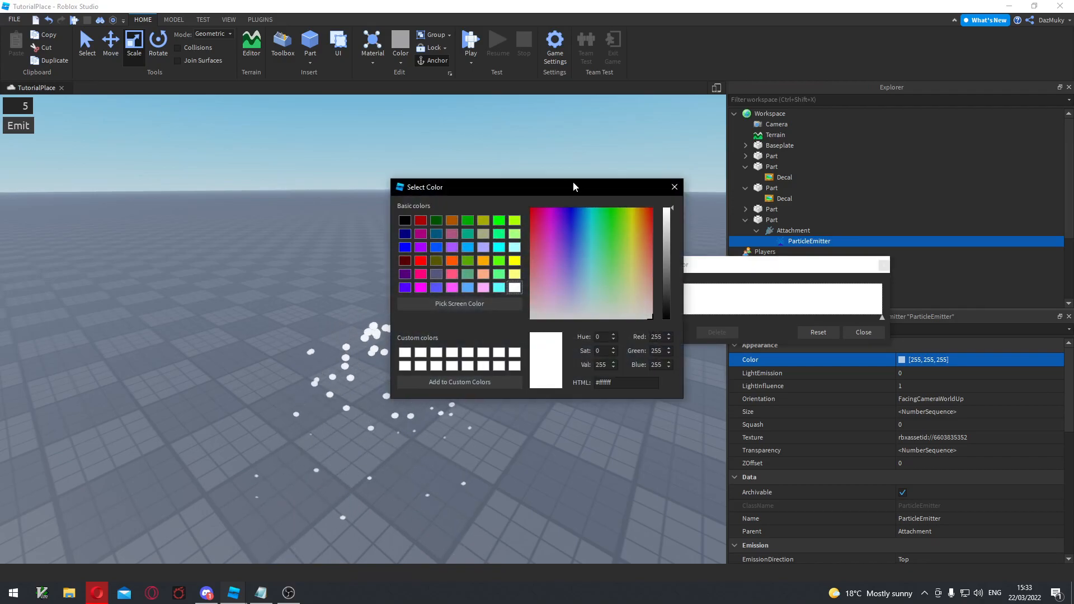
drag(573, 182, 648, 168)
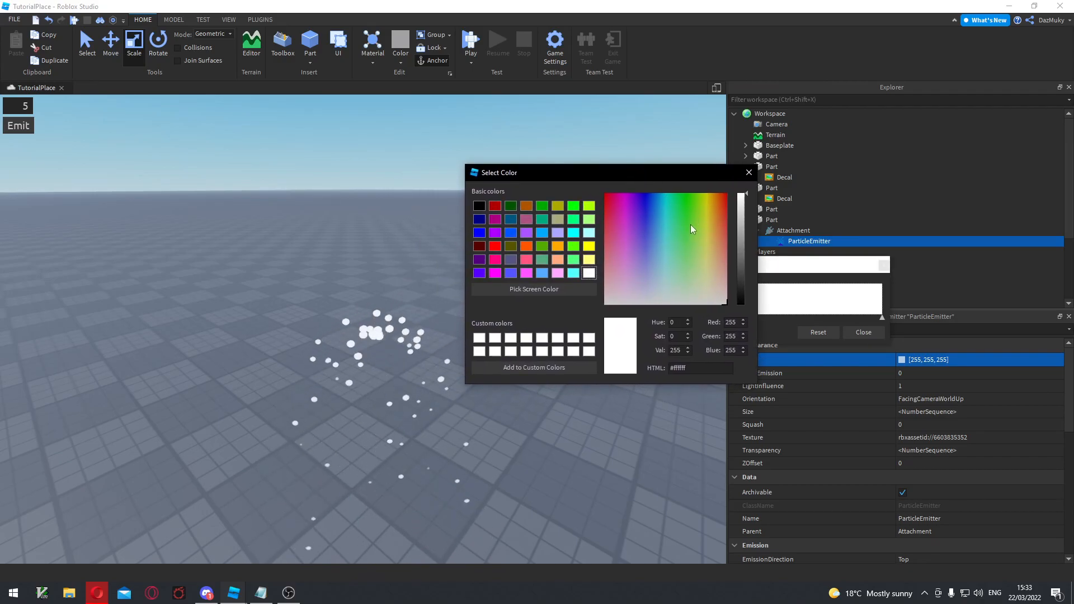
click(654, 206)
drag(654, 206, 655, 205)
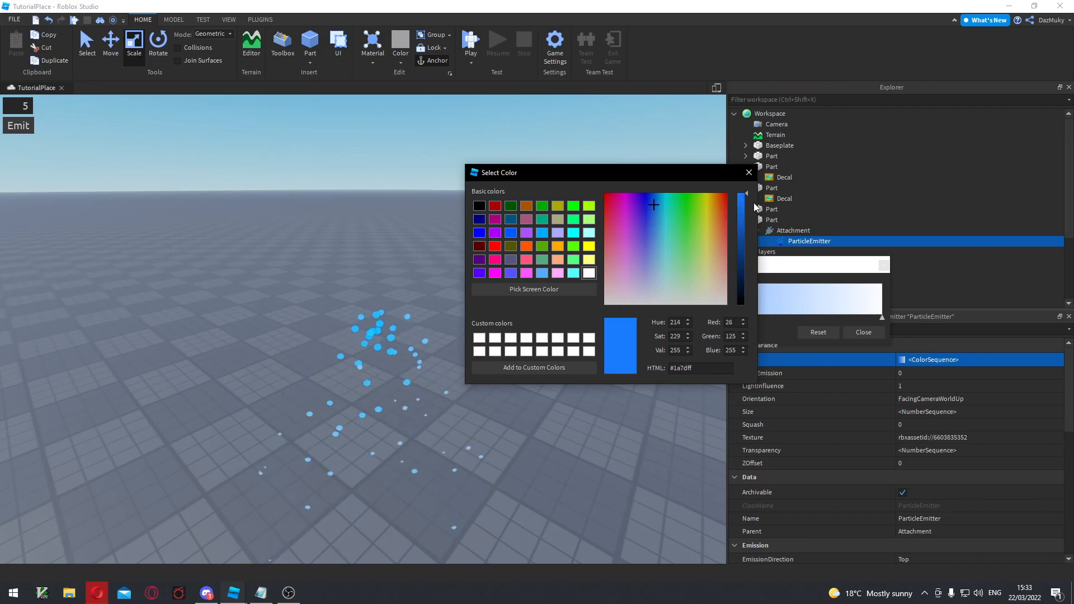
click(749, 172)
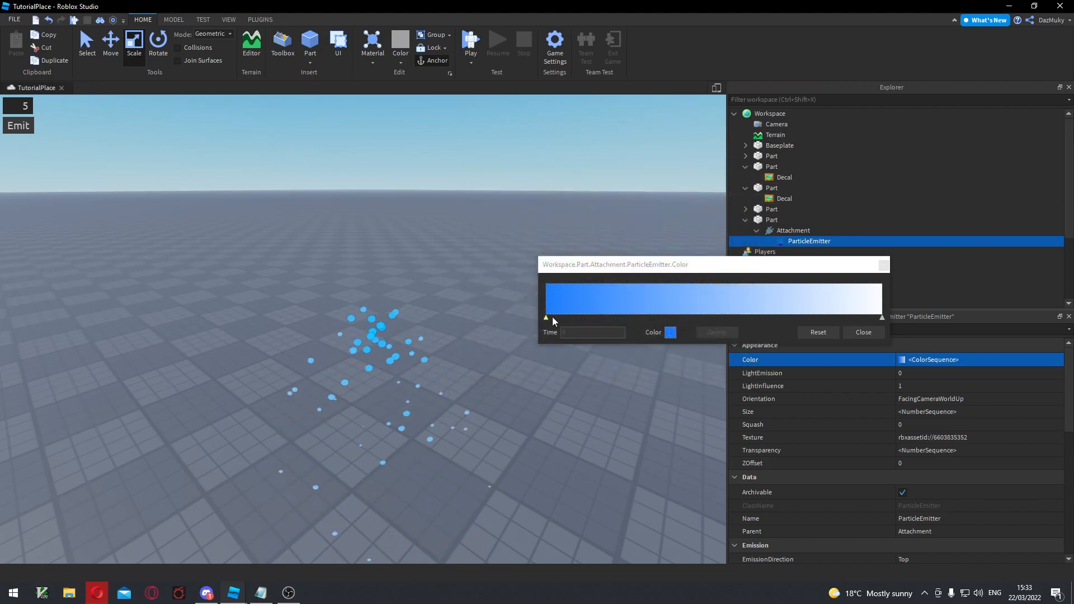
Set the ending keypoint of the ParticleEmitter's colour sequence to green (15, 255, 71).
right_drag(462, 409, 463, 408)
key(q)
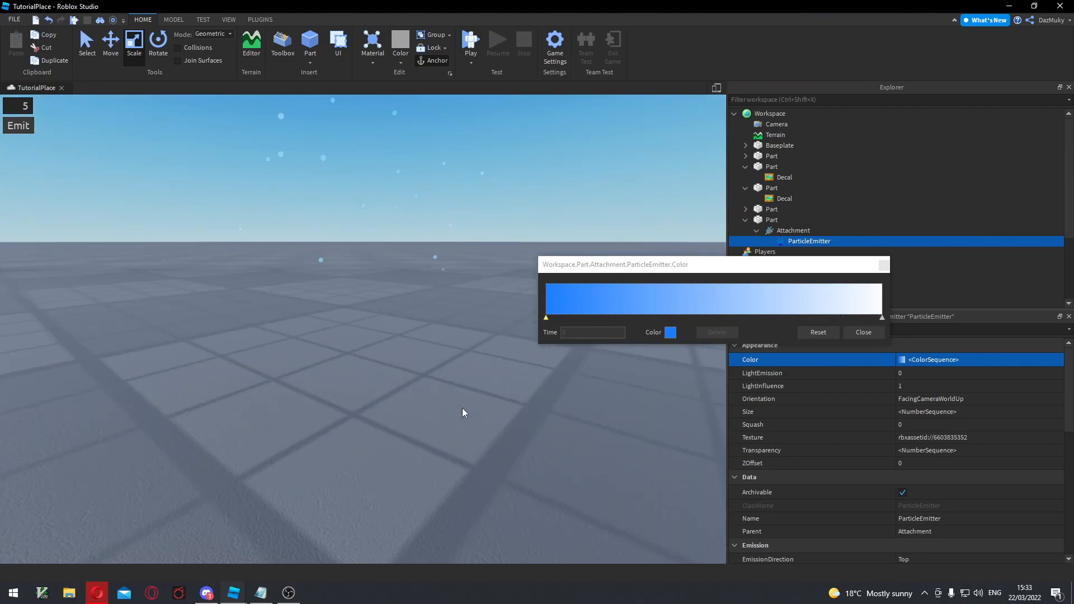
key(q)
key(e)
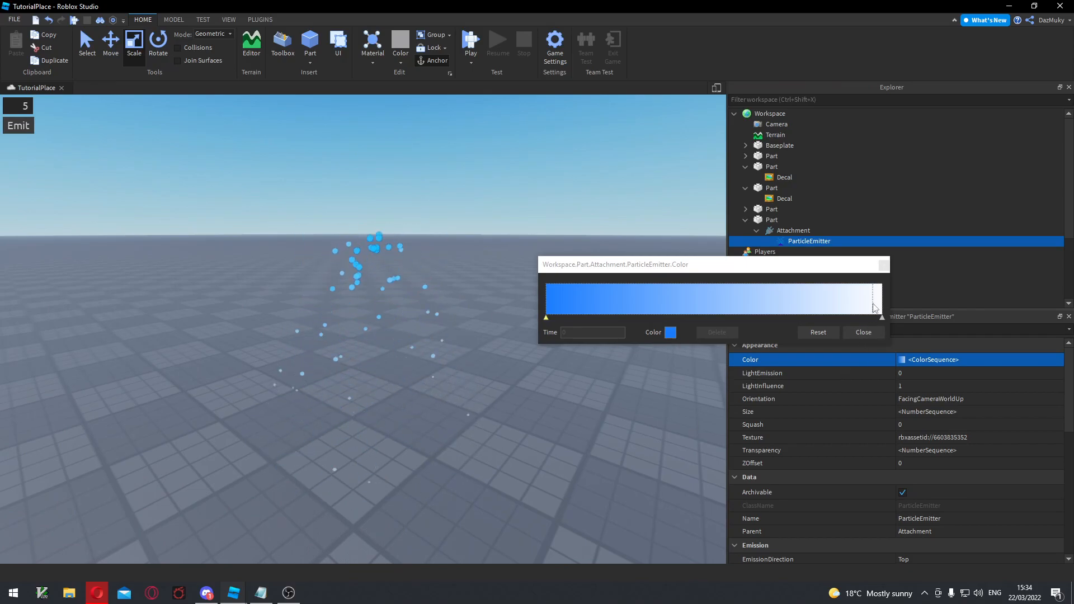
click(883, 319)
click(670, 334)
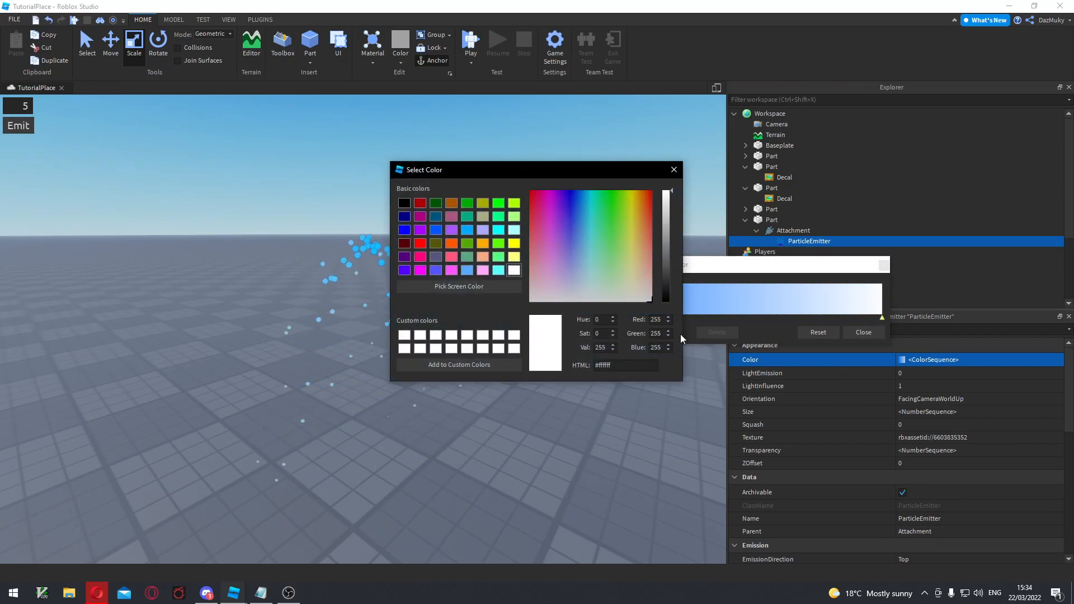
drag(583, 170, 691, 131)
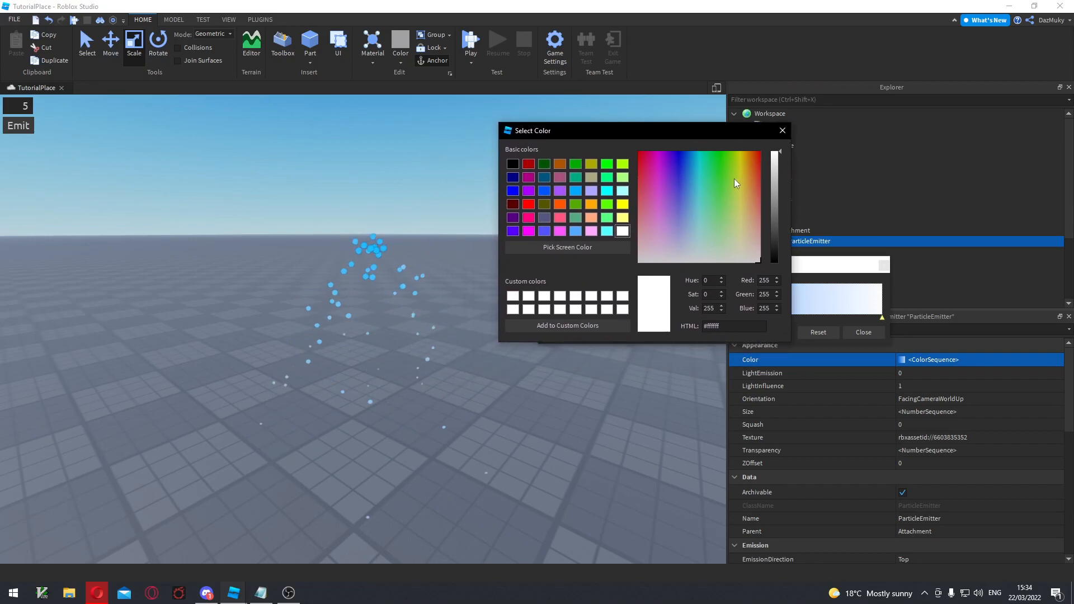
click(719, 169)
click(715, 159)
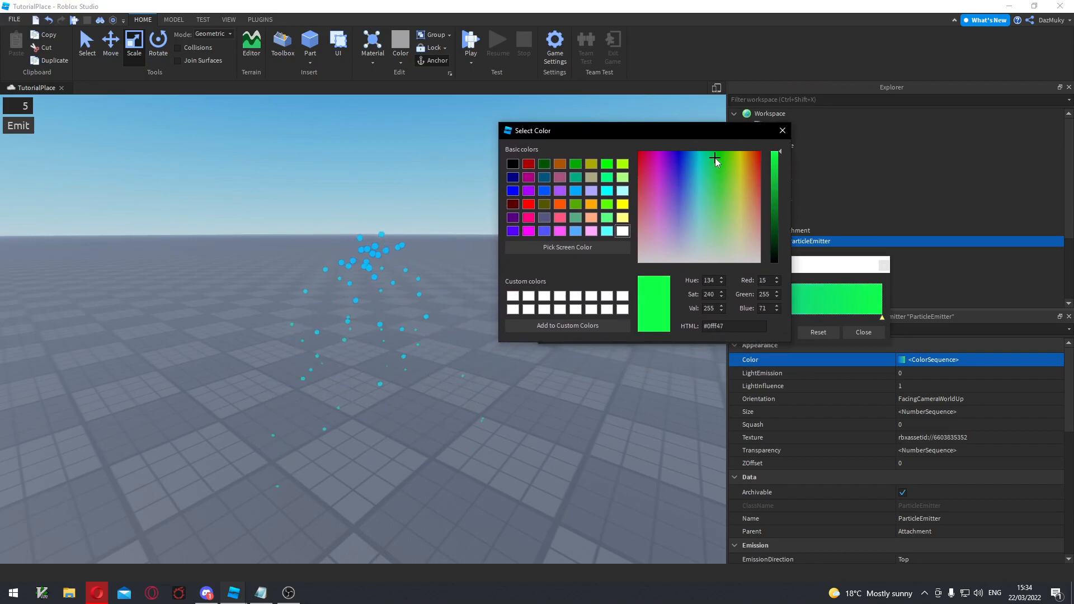
click(782, 131)
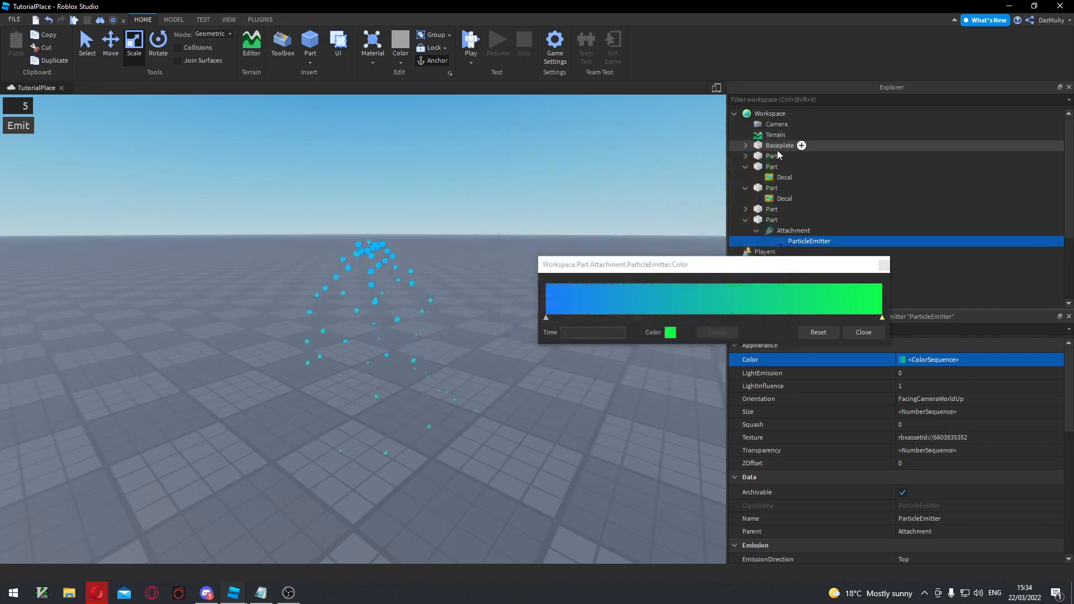
Add a middle keypoint at time 0.481 to the colour sequence, colour it purple (167, 8, 188), and close the sequence editor.
click(708, 317)
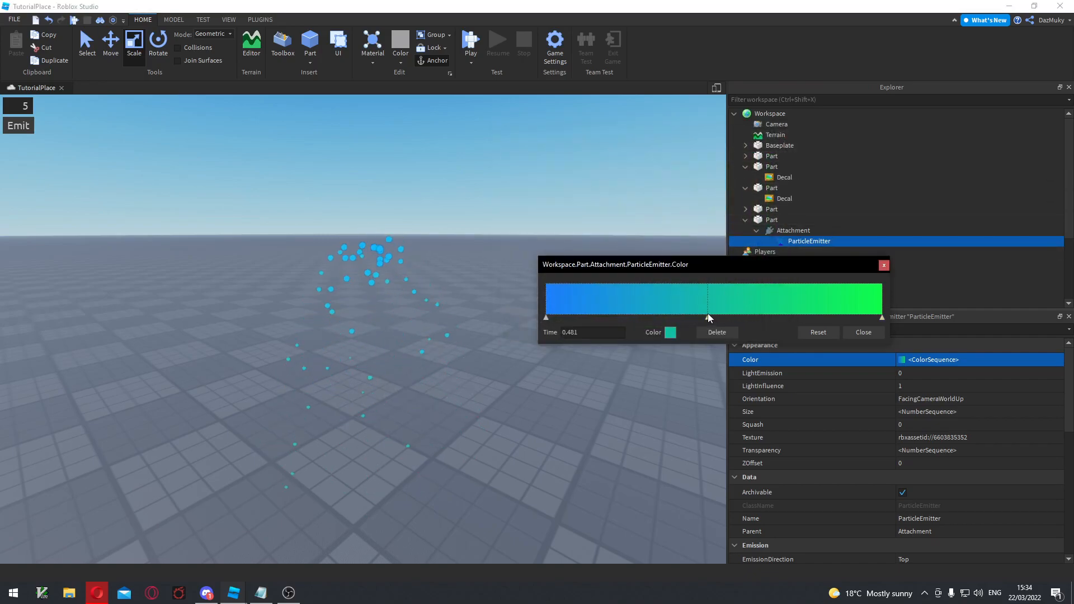
click(670, 333)
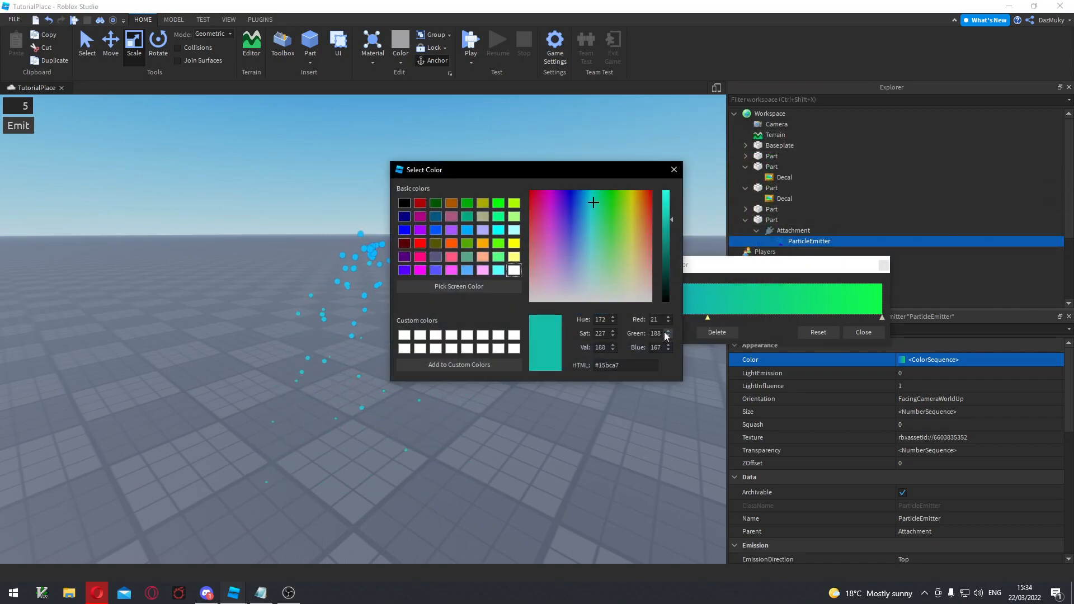
click(552, 195)
drag(572, 169, 664, 153)
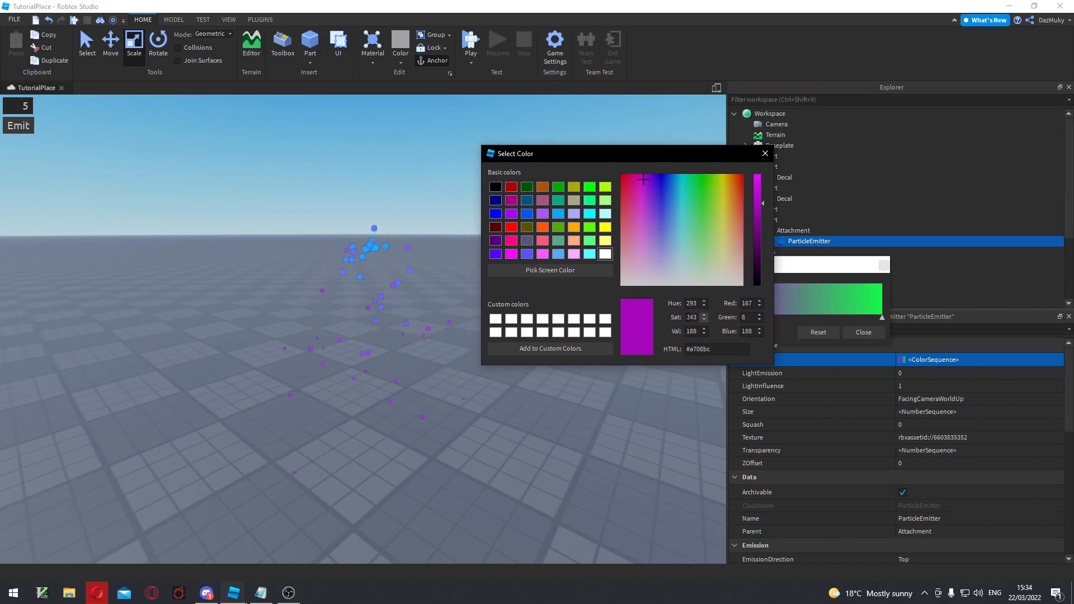
click(766, 154)
right_drag(505, 301, 506, 304)
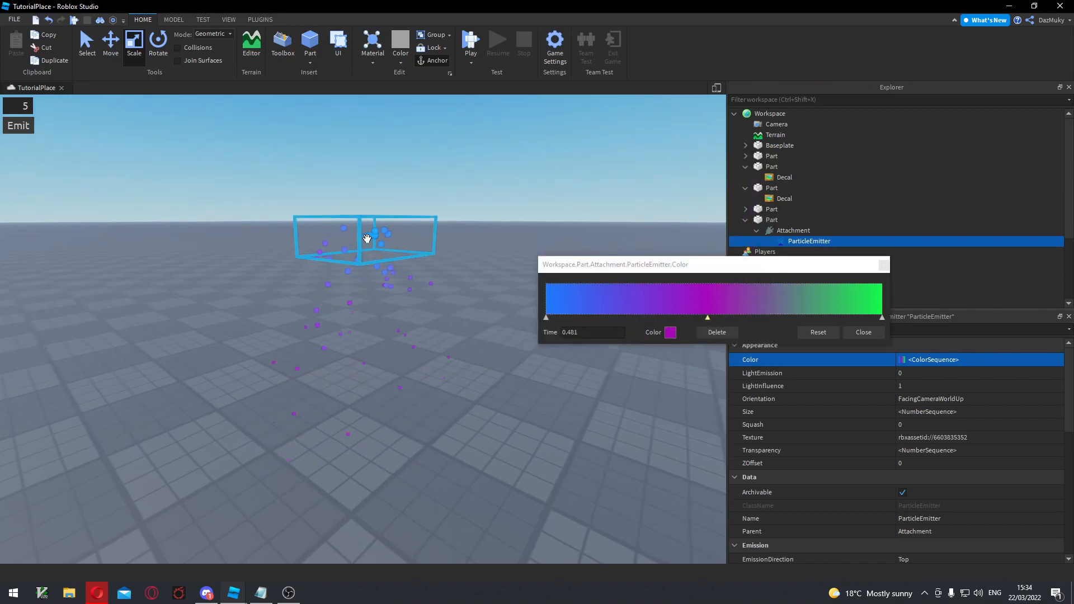
click(864, 333)
Select the transparent part holding the emitter and move it upward along the vertical axis.
right_drag(511, 388, 511, 388)
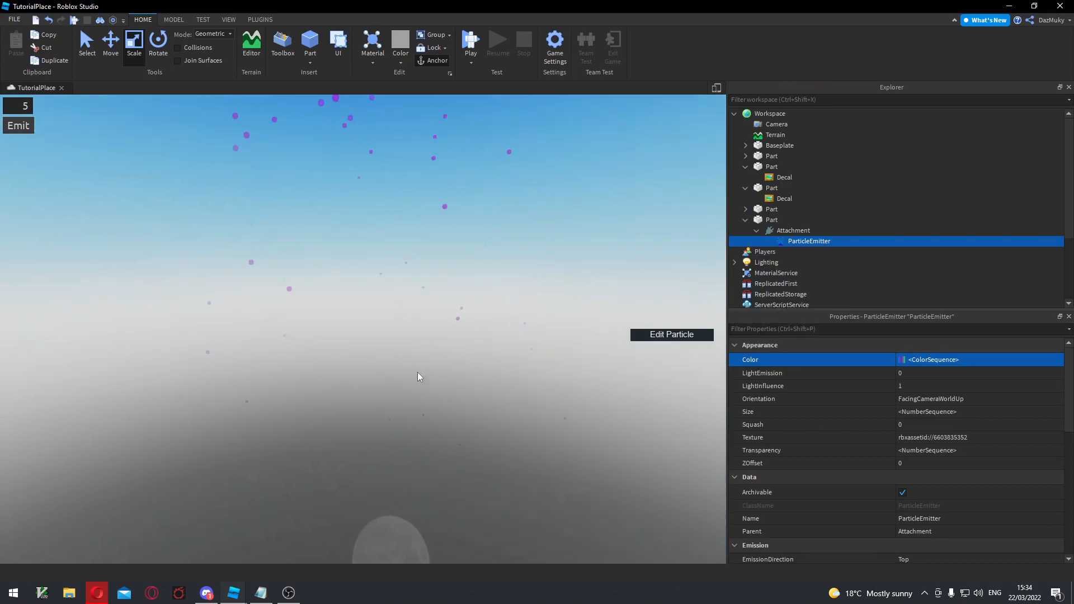
right_drag(418, 372, 418, 372)
click(370, 311)
click(115, 52)
drag(377, 220, 377, 123)
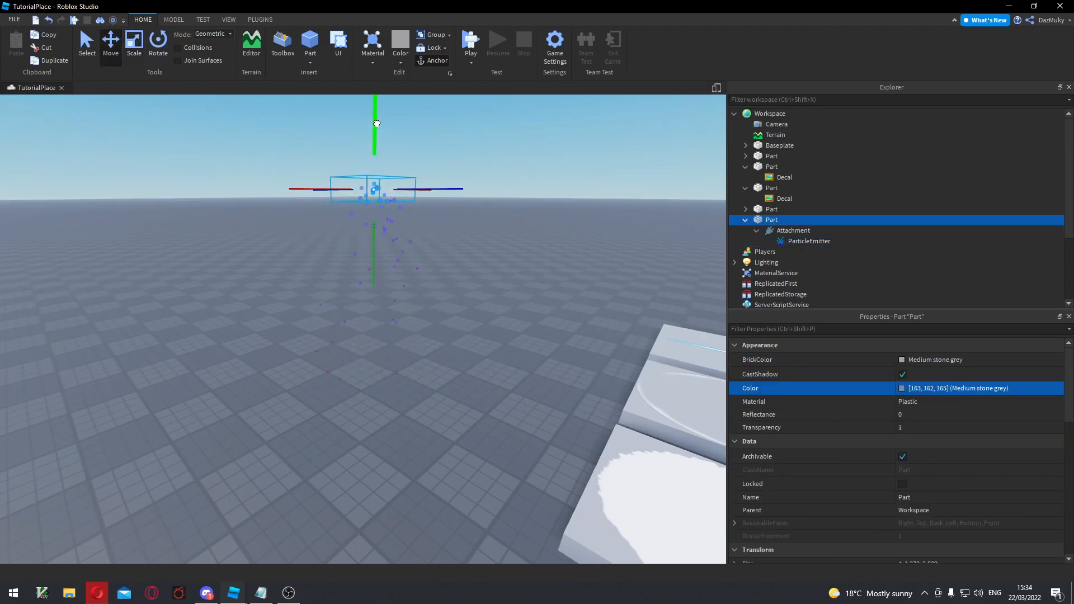
key(e)
key(w)
key(q)
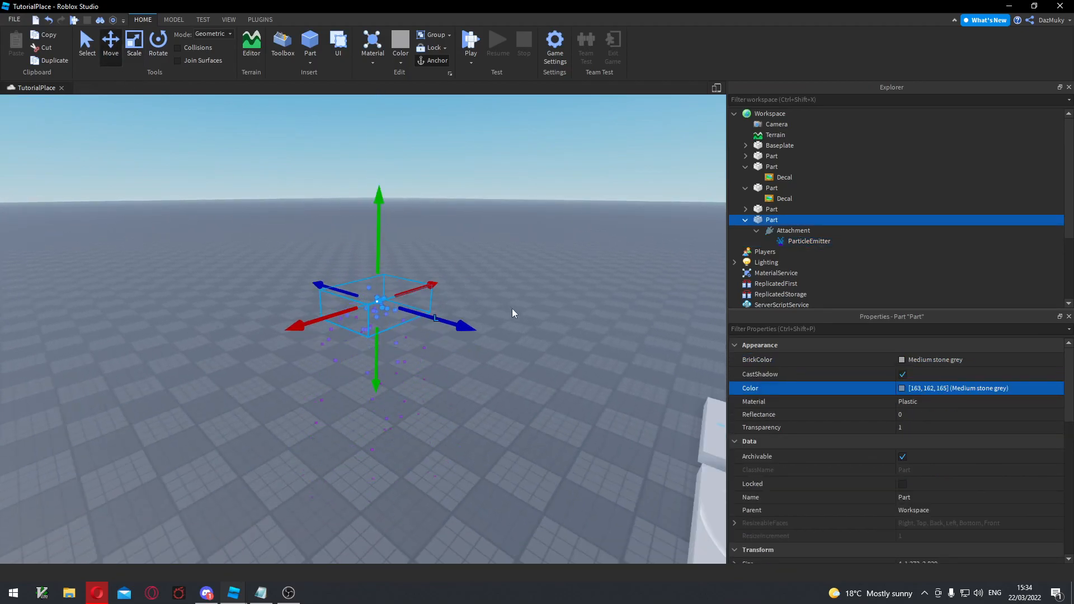
Reselect the ParticleEmitter and raise its LightEmission to 1.
click(811, 241)
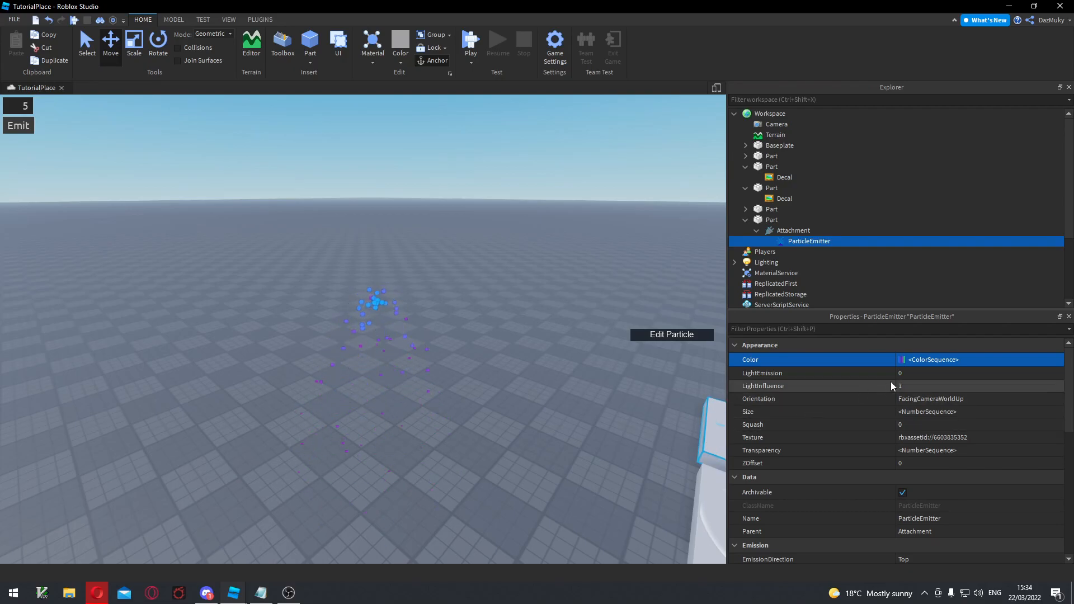
click(924, 373)
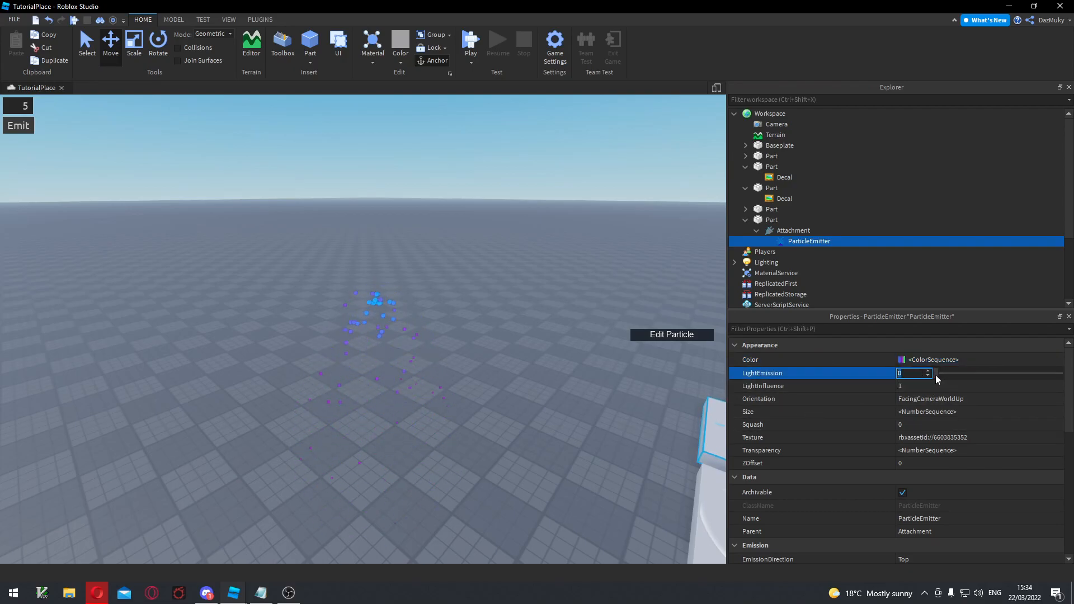
drag(937, 375, 943, 375)
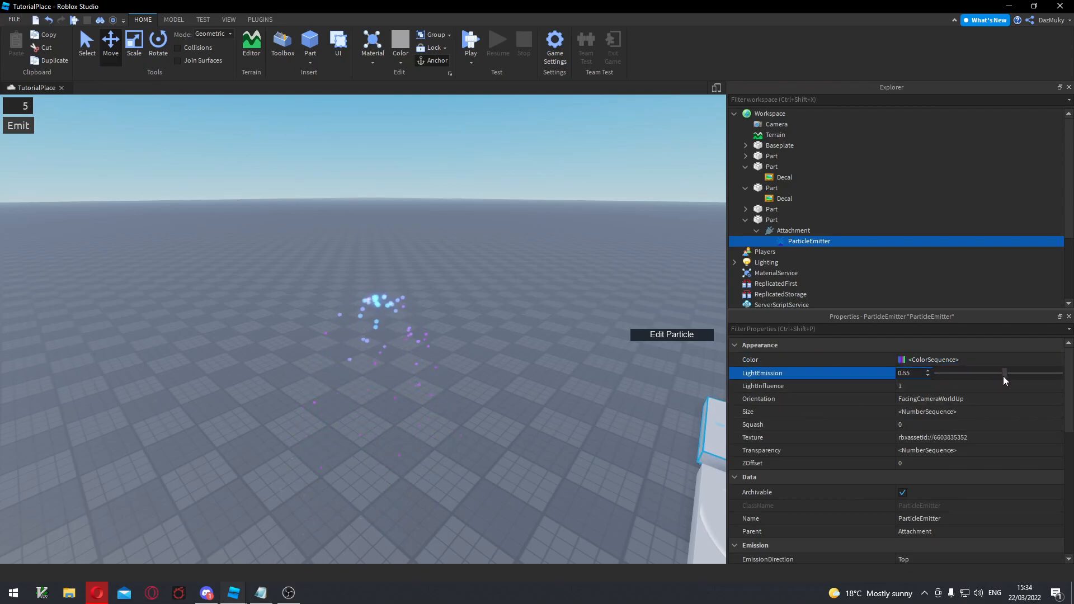
drag(1035, 384, 1050, 381)
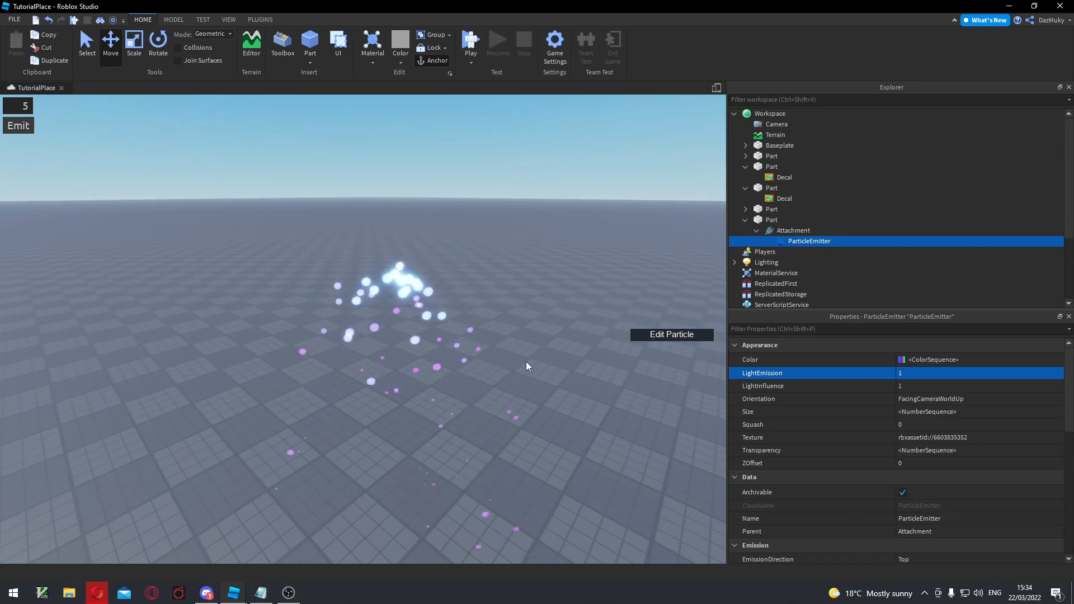
Add a keypoint at time 0.9 with value 0 to the ParticleEmitter's Transparency curve, close the curve editor and view the particles.
click(924, 452)
click(1055, 451)
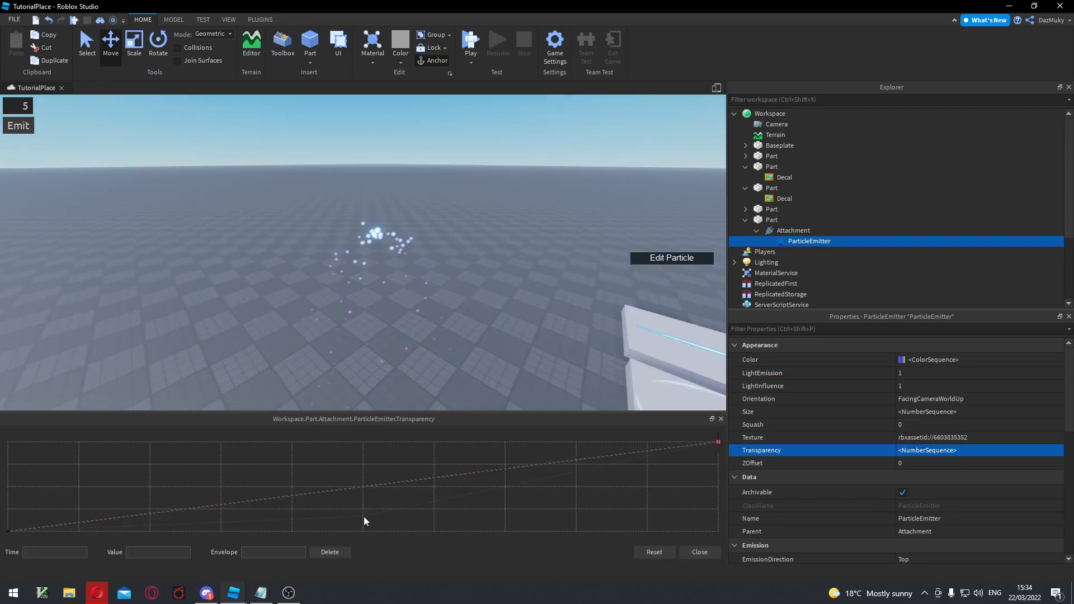
click(8, 530)
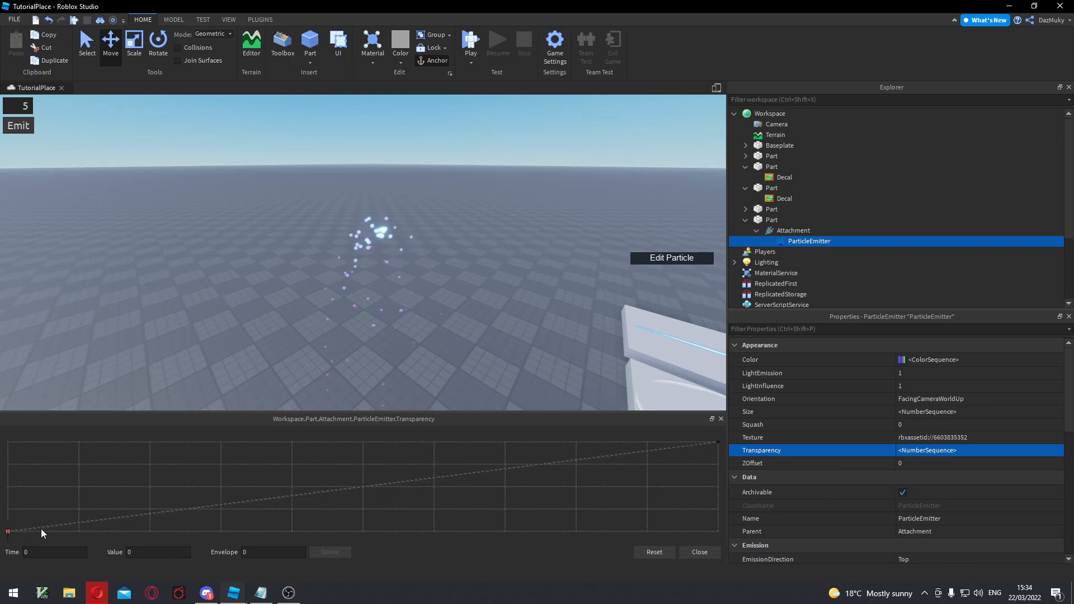
right_drag(409, 268, 409, 268)
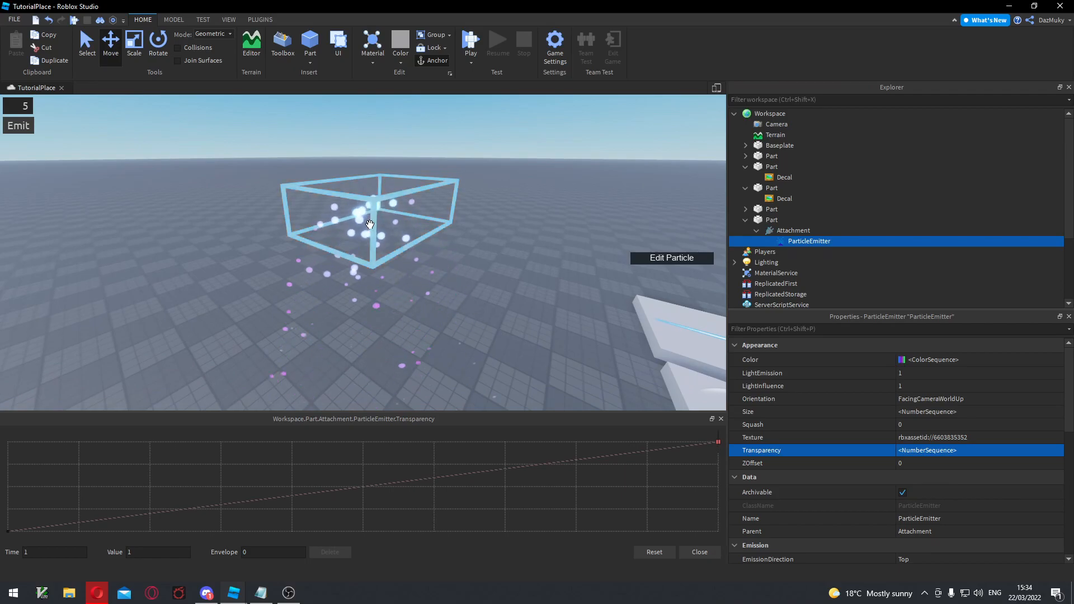
click(8, 531)
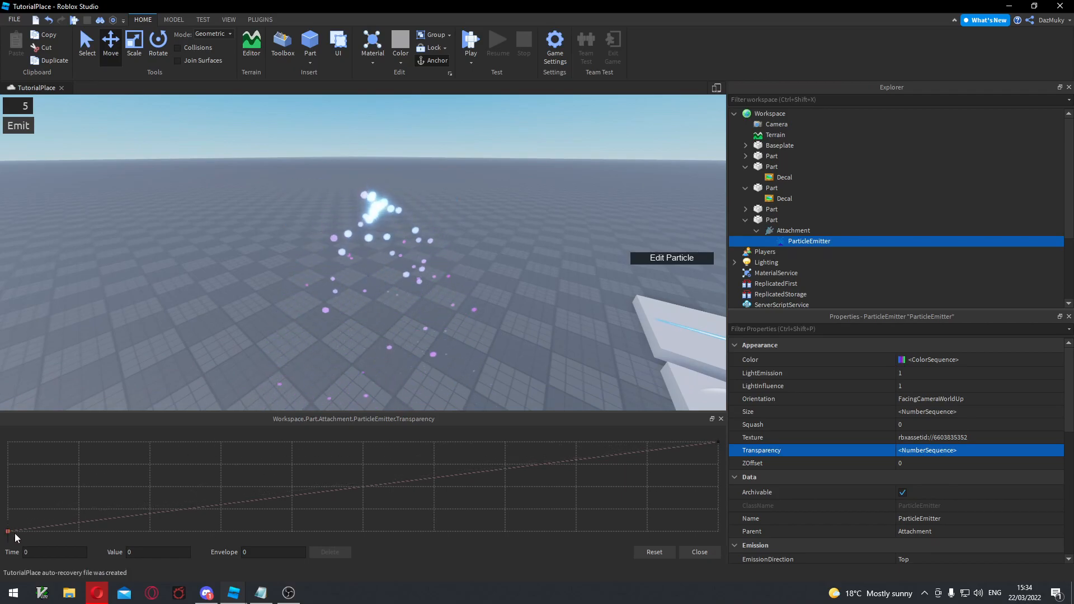
drag(296, 496, 639, 544)
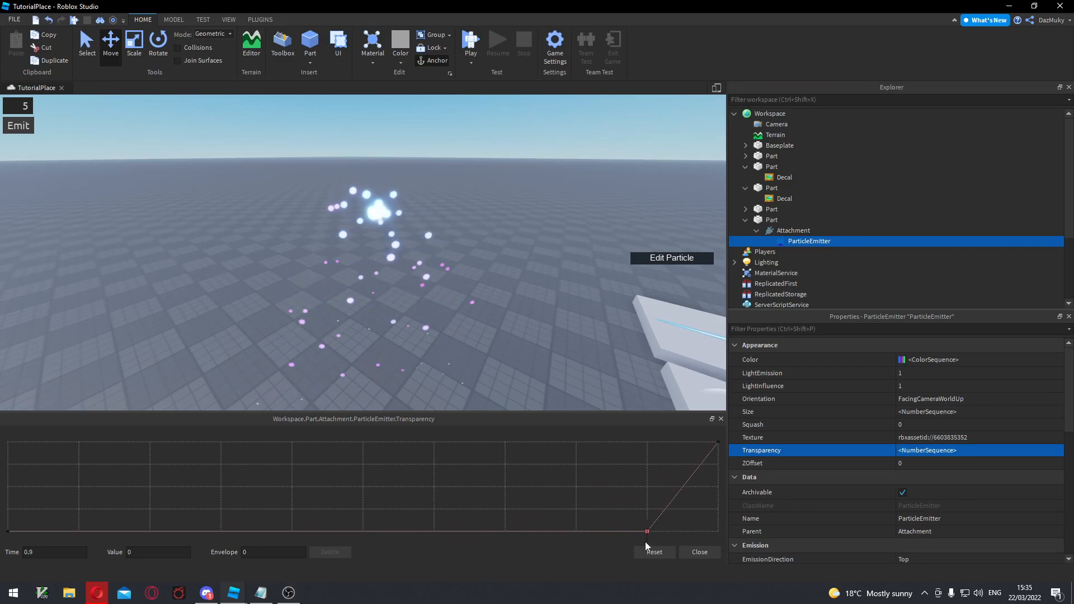
right_drag(526, 335, 526, 333)
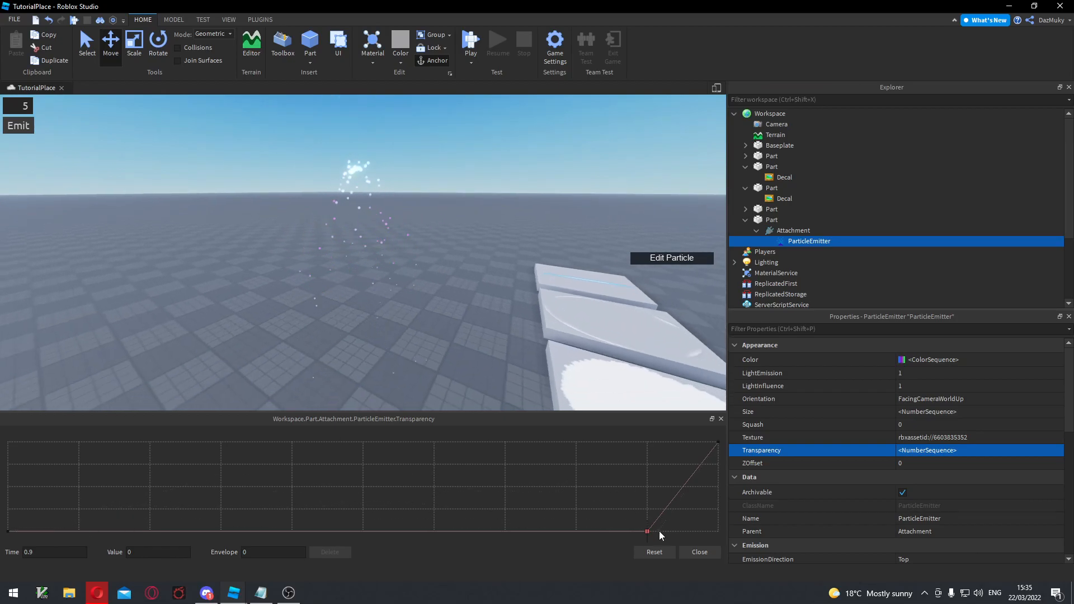
click(706, 555)
key(w)
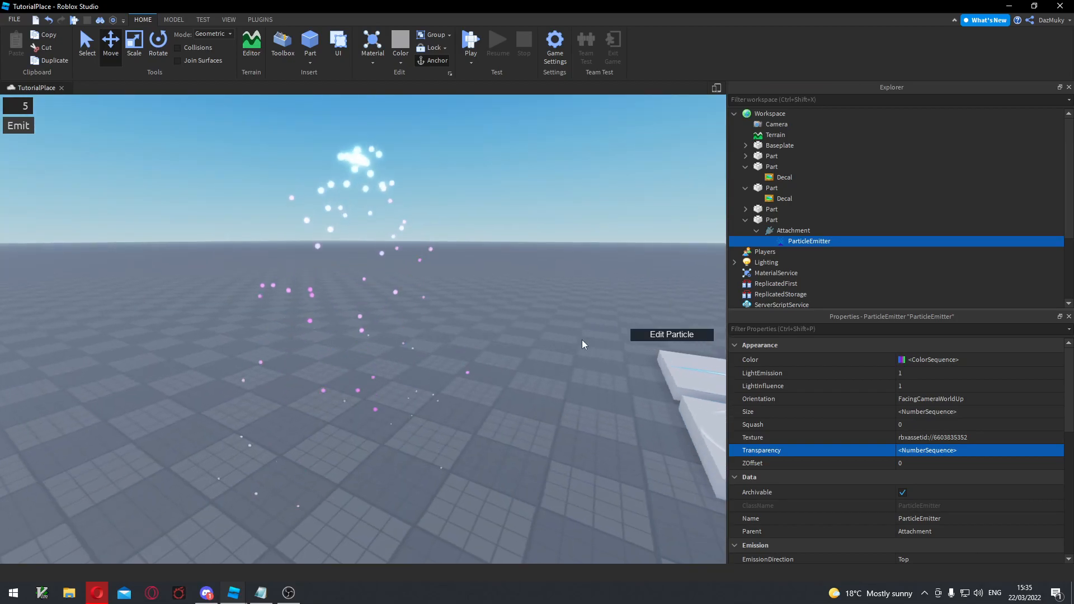
key(e)
key(a)
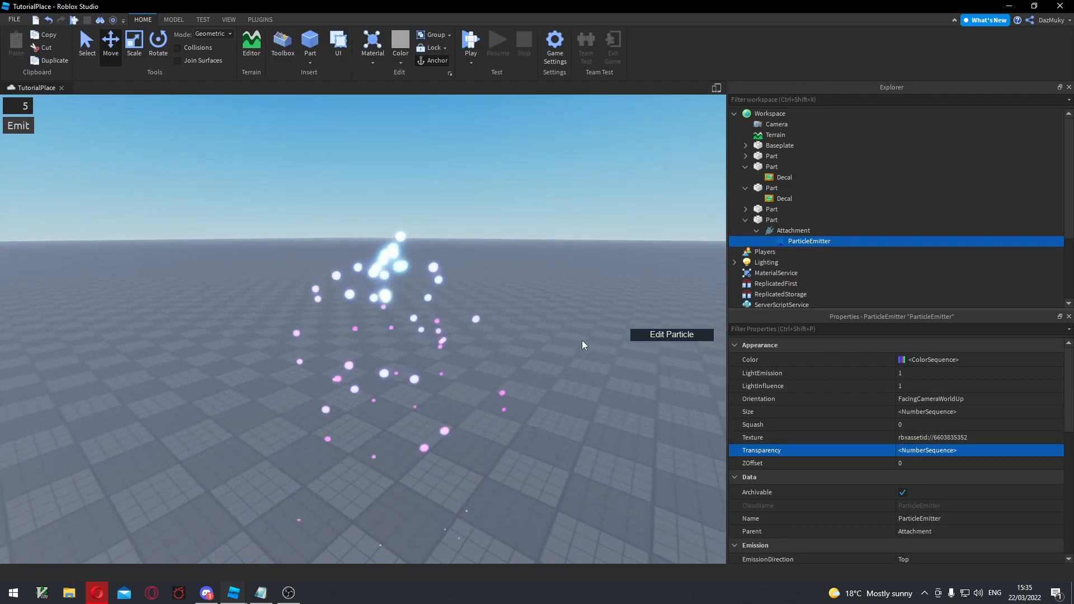
Open the ParticleEmitter's Squash curve and raise its ending keypoint to 2.85.
click(890, 424)
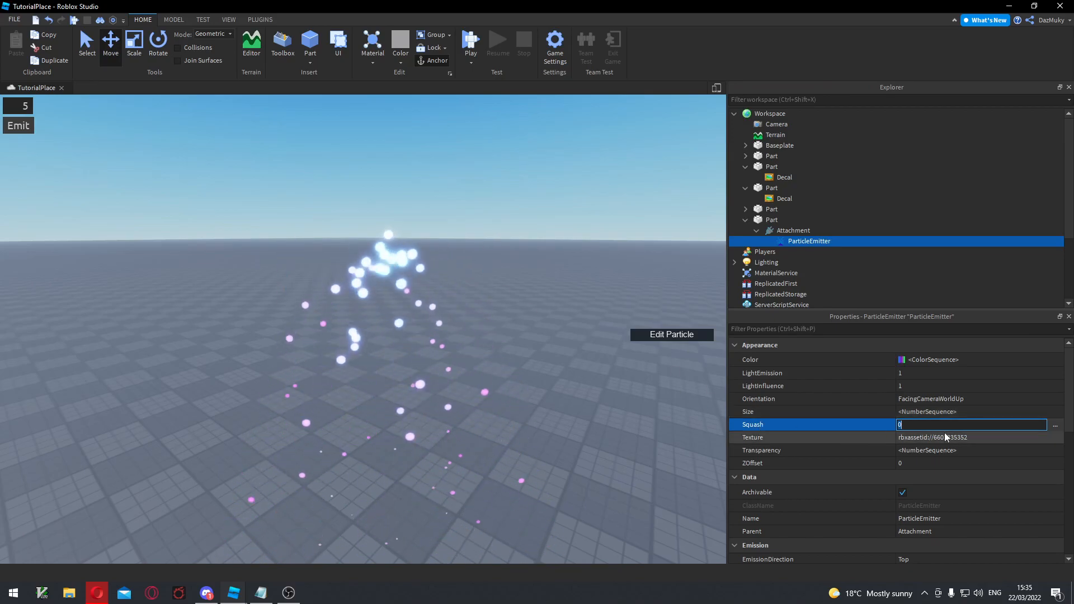
click(1054, 427)
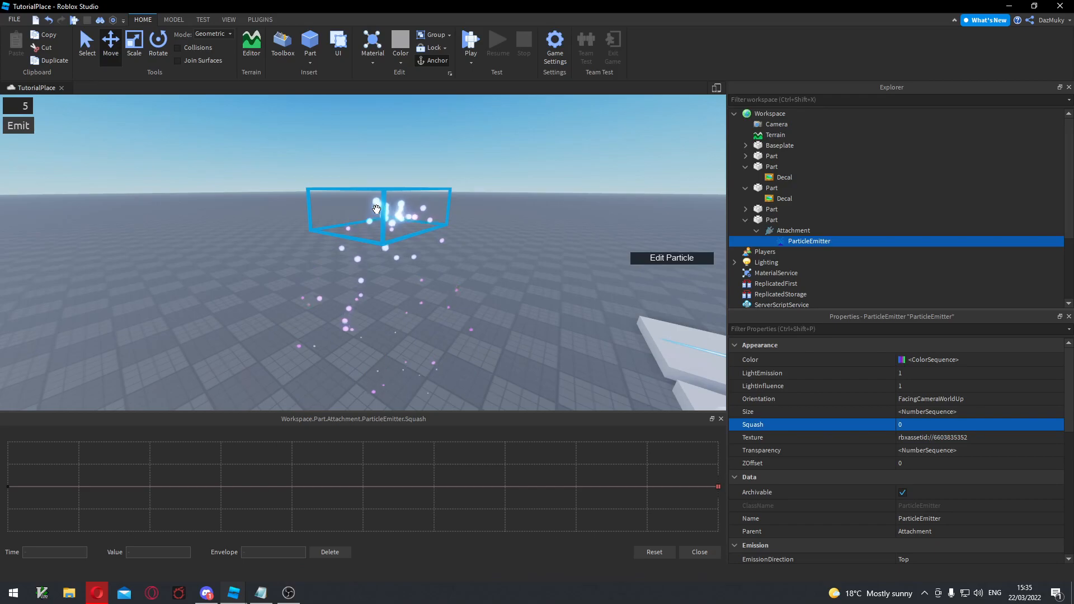
right_drag(466, 335, 465, 335)
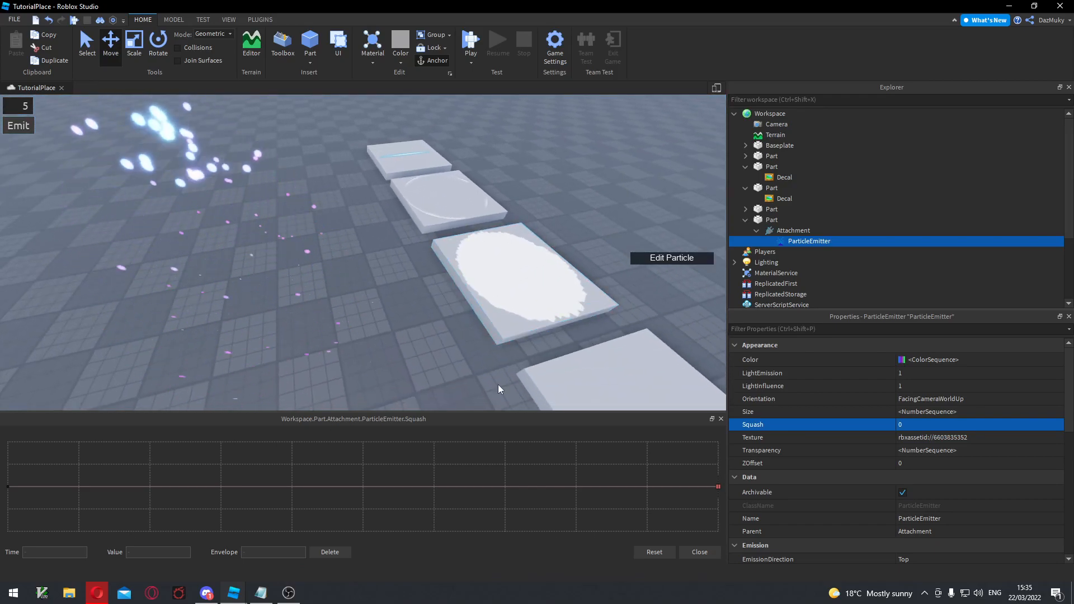
click(718, 487)
drag(719, 486, 719, 462)
right_drag(519, 270, 518, 271)
mouse_move(716, 463)
mouse_down()
mouse_move(731, 520)
mouse_move(740, 451)
mouse_move(720, 445)
mouse_up()
click(742, 452)
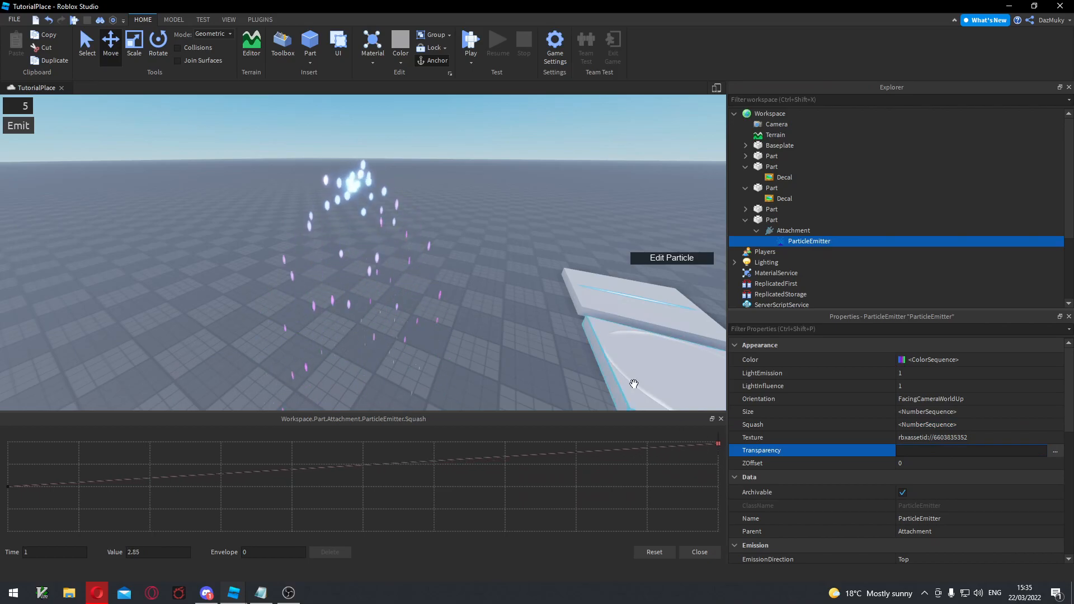
Raise the starting keypoint of the Squash curve to 2.1 and inspect the stretched particles.
drag(8, 521, 12, 456)
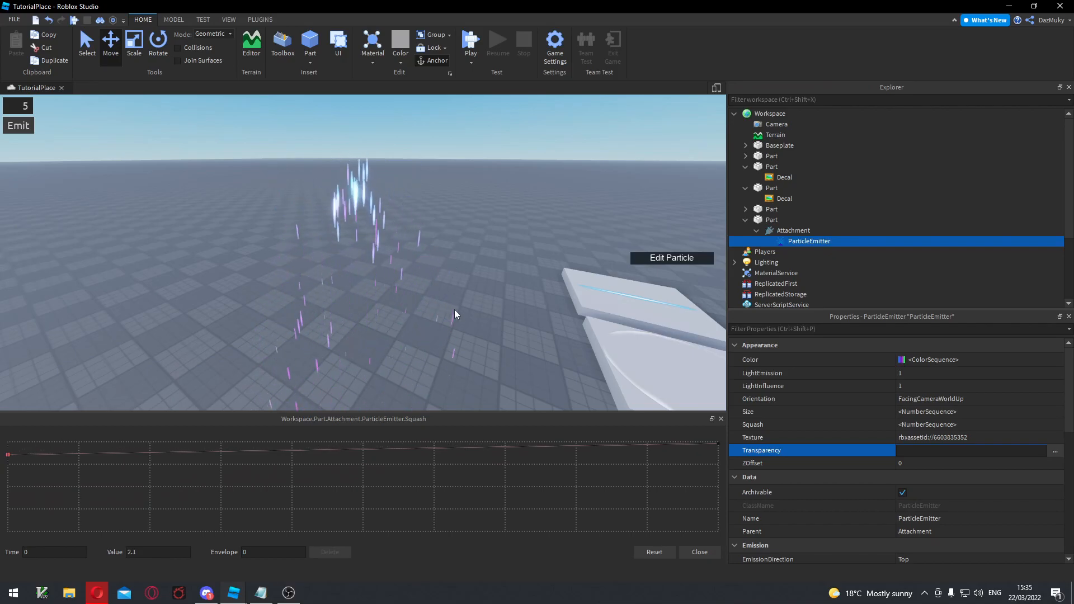
right_drag(455, 310, 506, 324)
right_drag(368, 317, 368, 316)
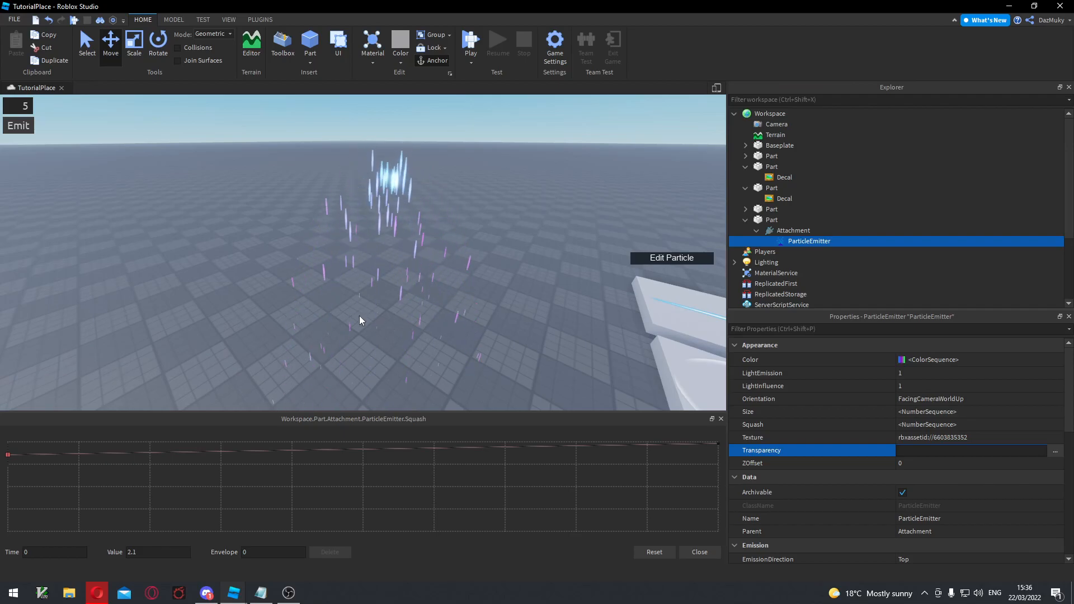
click(718, 443)
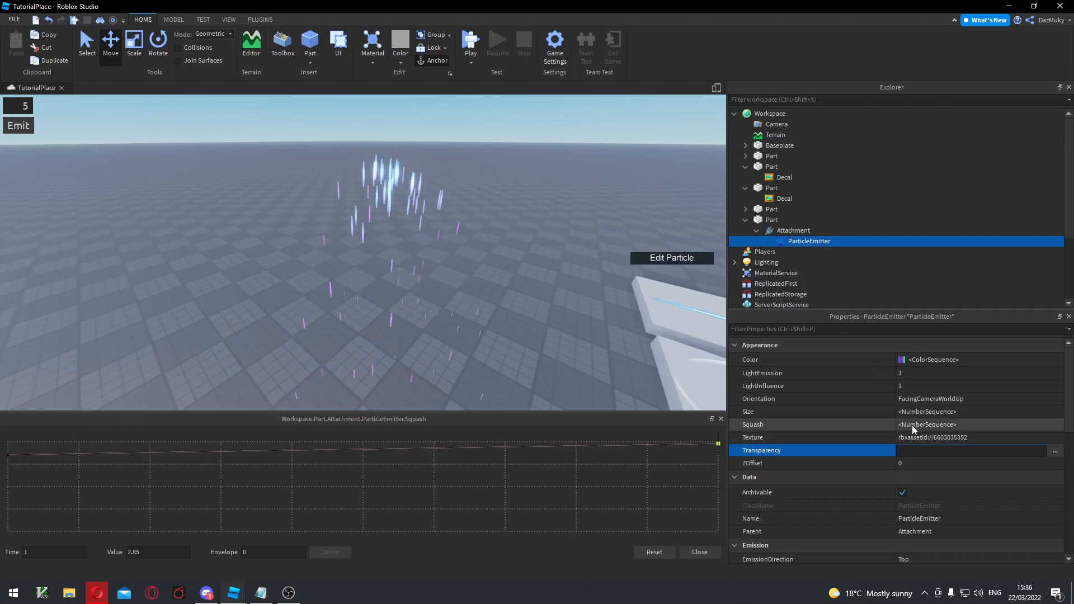
Set the ParticleEmitter's Orientation to VelocityPerpendicular.
click(940, 398)
click(945, 434)
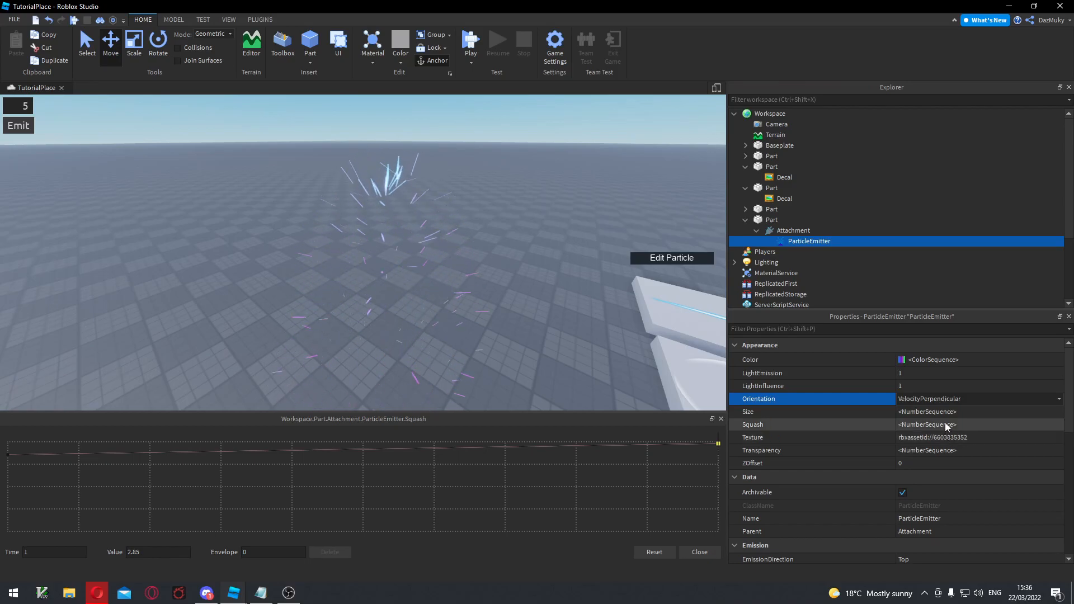
click(940, 400)
click(939, 436)
Set the ParticleEmitter's Acceleration on Y to 0 and view the resulting particle motion.
scroll(935, 468, down, 5)
scroll(935, 467, down, 3)
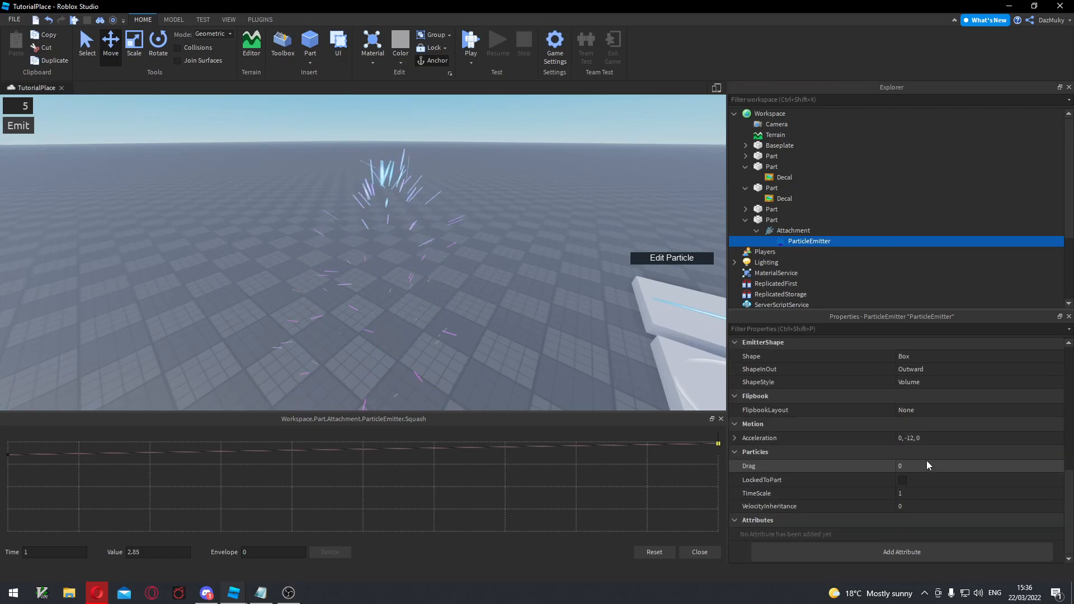
click(919, 439)
click(736, 438)
click(906, 466)
text(0)
key(Return)
right_drag(569, 287, 570, 287)
scroll(915, 420, up, 5)
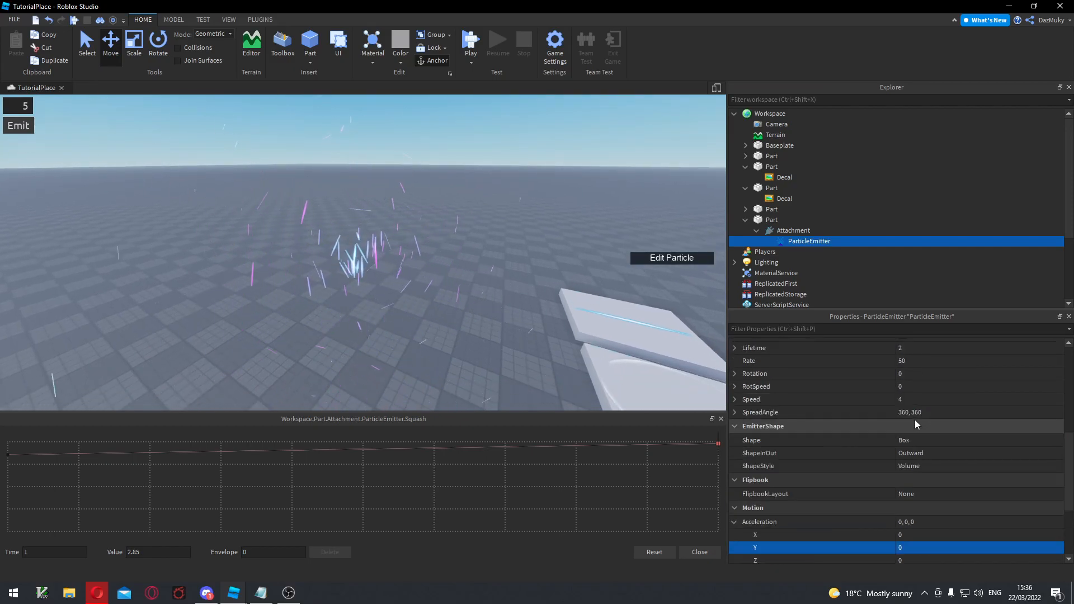
Set the ParticleEmitter's Rotation to 90 and view the rotated particles.
click(923, 457)
drag(995, 459, 1005, 460)
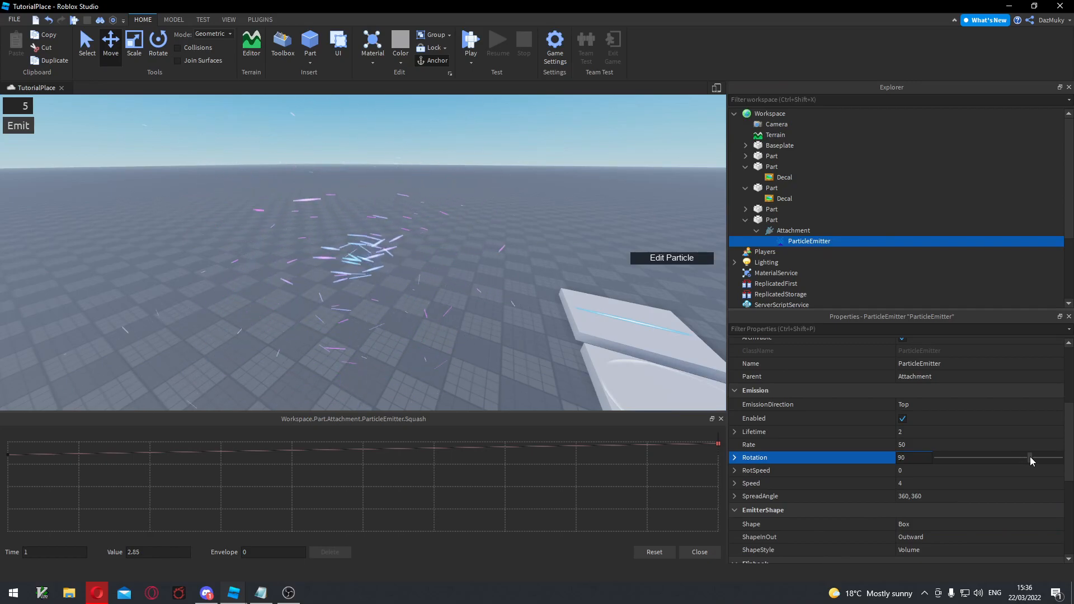
drag(1032, 458, 1027, 458)
drag(914, 458, 878, 448)
text(90)
key(Return)
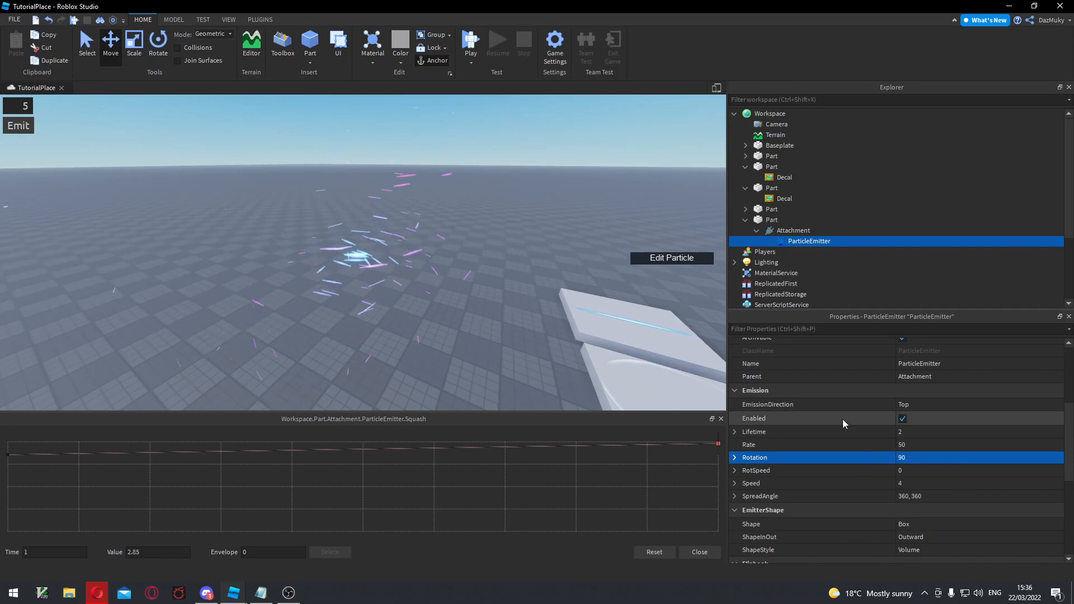
right_drag(477, 318, 486, 320)
Expand the ParticleEmitter's Rotation and RotSpeed ranges and examine their Min and Max values.
click(735, 458)
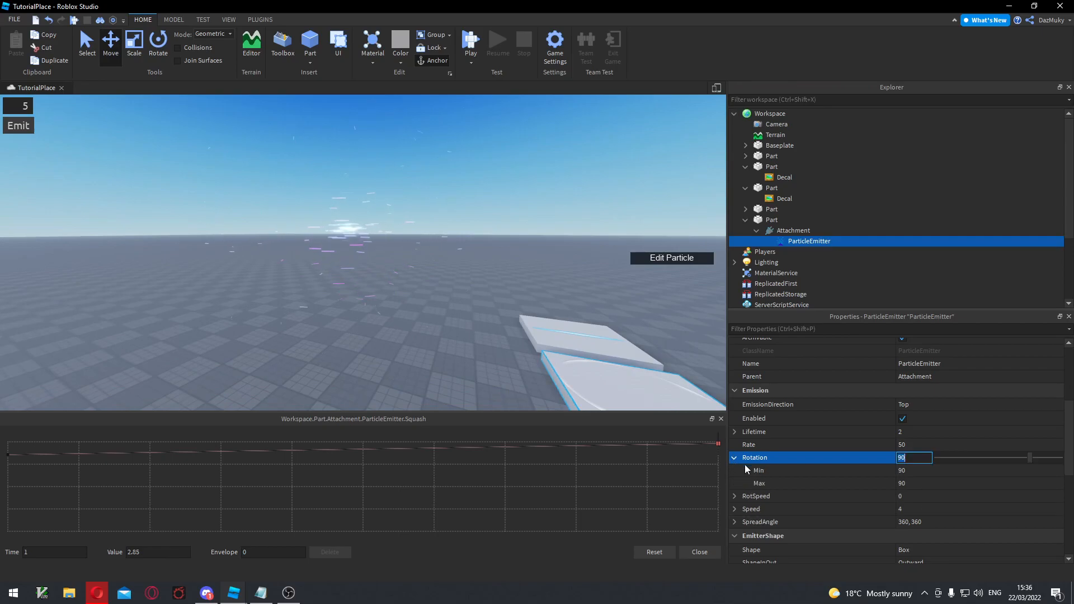
click(913, 472)
click(807, 486)
click(816, 473)
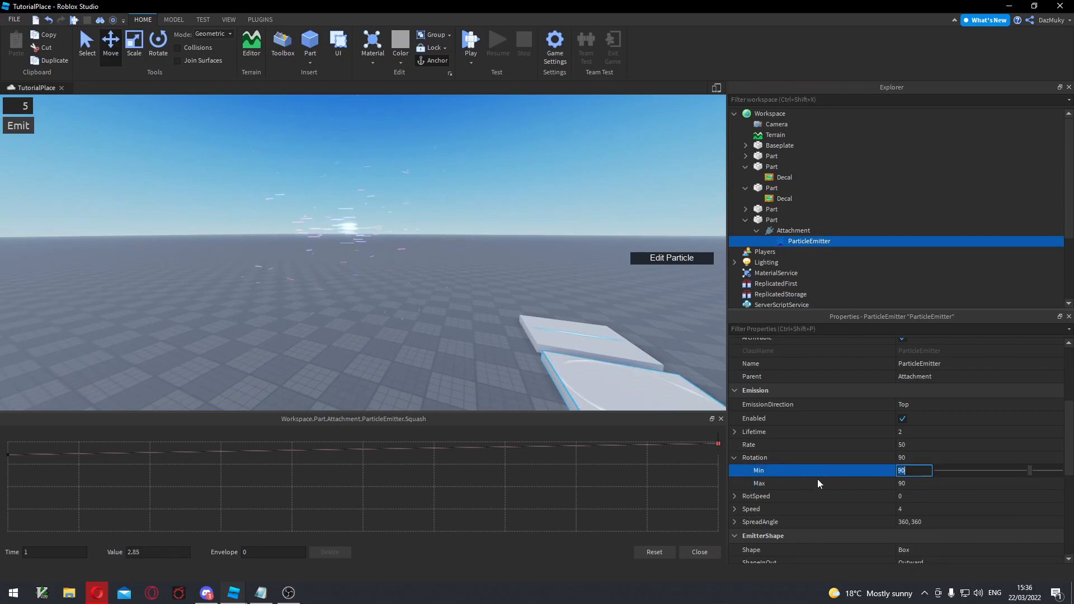
click(815, 484)
click(736, 496)
scroll(760, 496, down, 1)
click(775, 469)
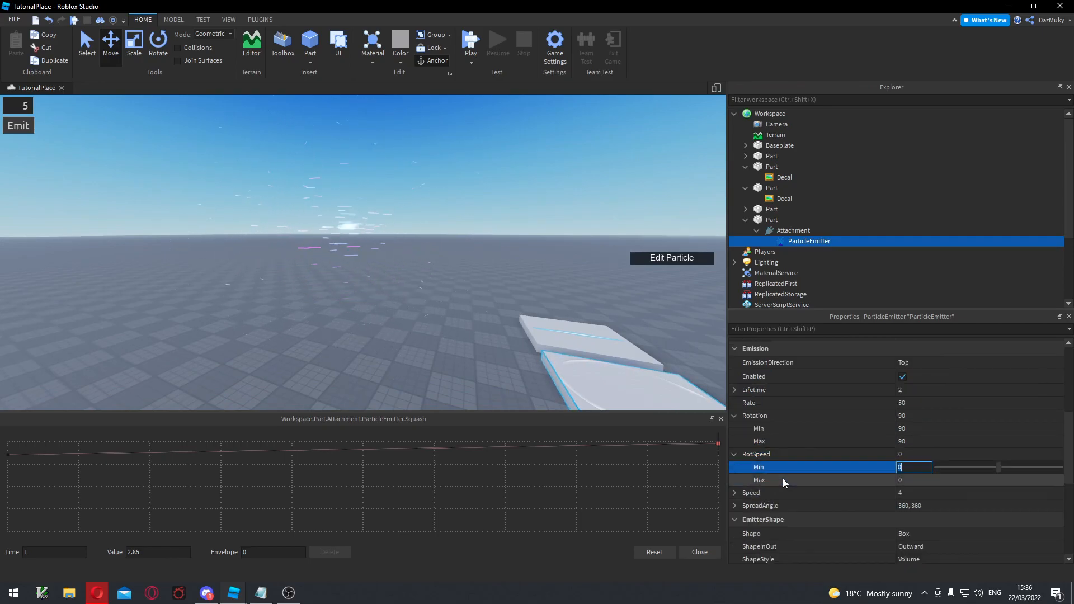
click(783, 479)
click(795, 468)
Set the Max of the ParticleEmitter's Rotation range to 145 and inspect the particles from above.
click(835, 443)
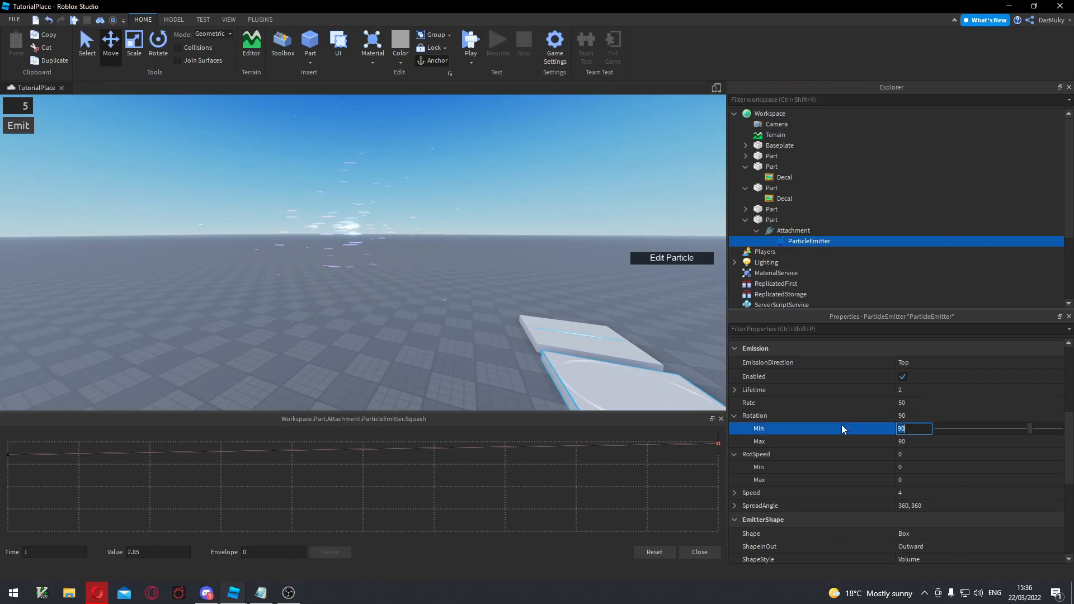
drag(1029, 442, 1041, 442)
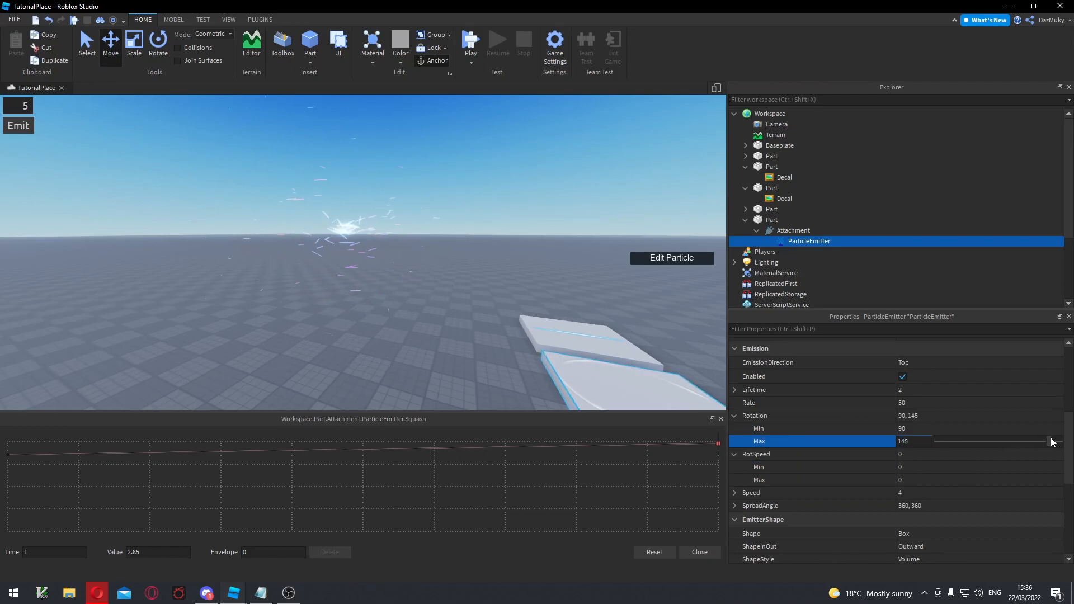
right_drag(518, 299, 518, 298)
key(e)
Set the ParticleEmitter's Rotation to 0, then reset its Squash curve and close the curve editor.
click(912, 416)
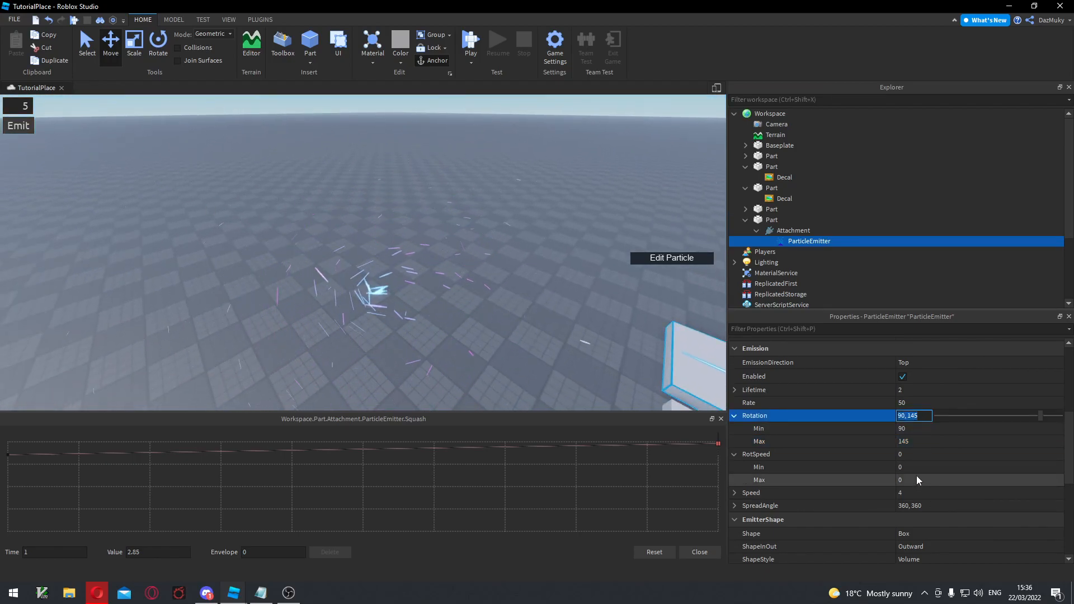
text(0)
key(Return)
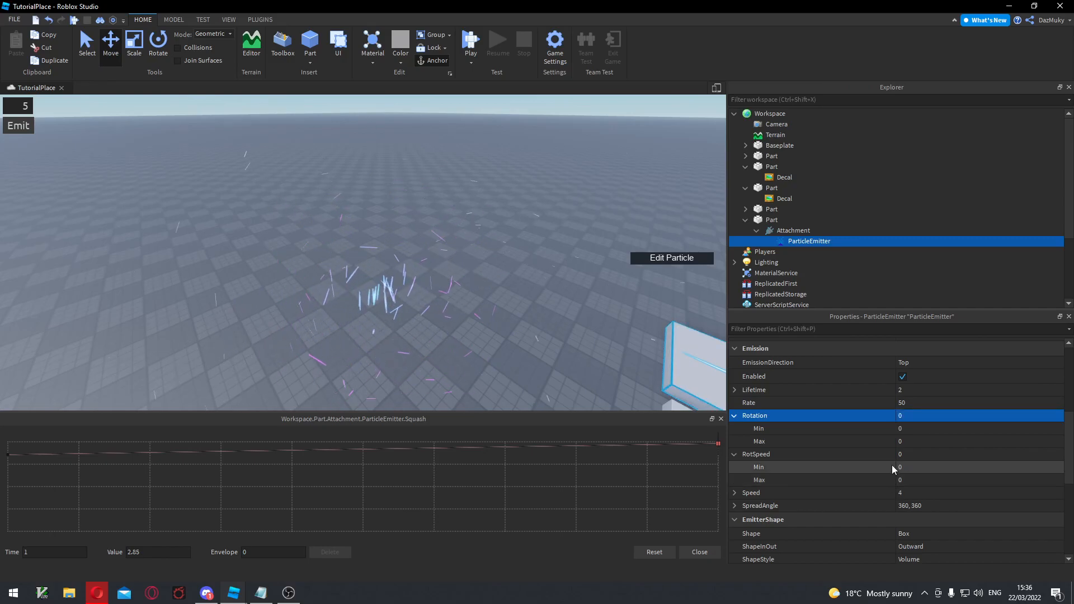
click(662, 555)
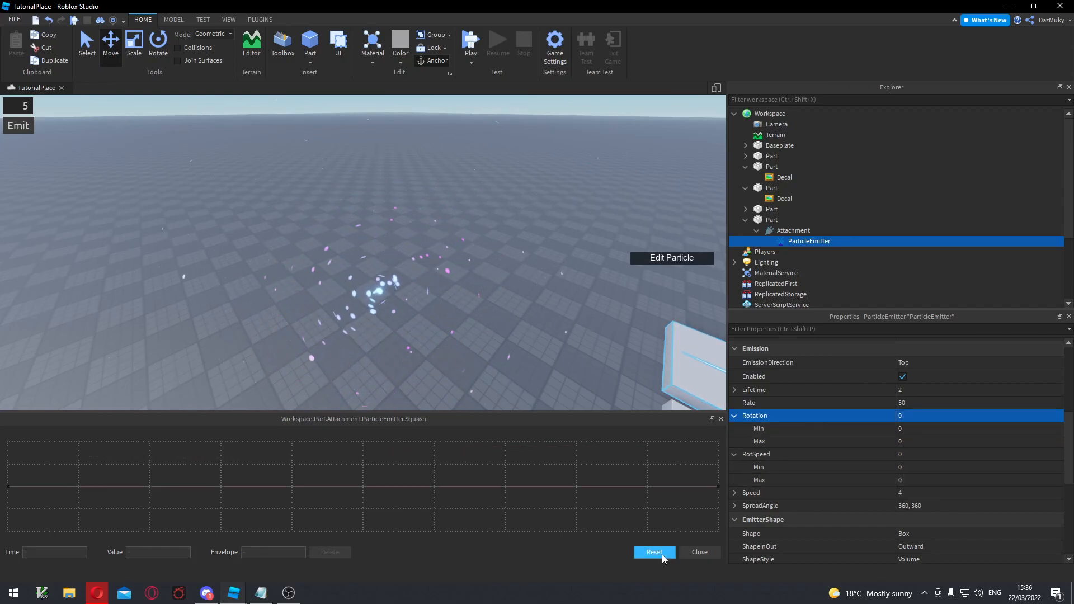
click(706, 554)
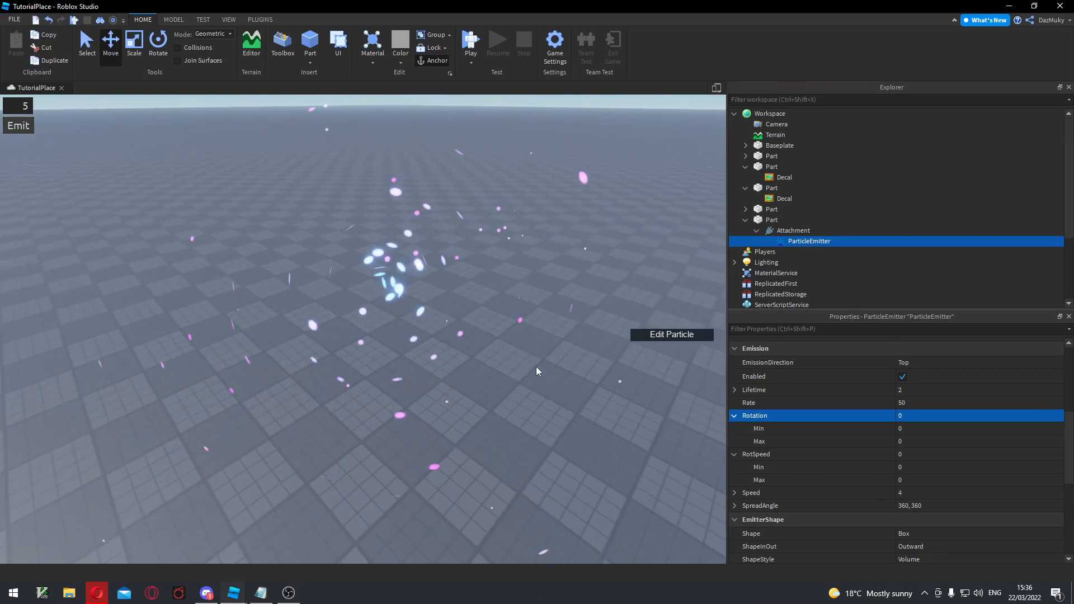
Try the VelocityParallel orientation, then set the ParticleEmitter's Orientation to FacingCameraWorldUp.
scroll(918, 409, up, 5)
click(952, 400)
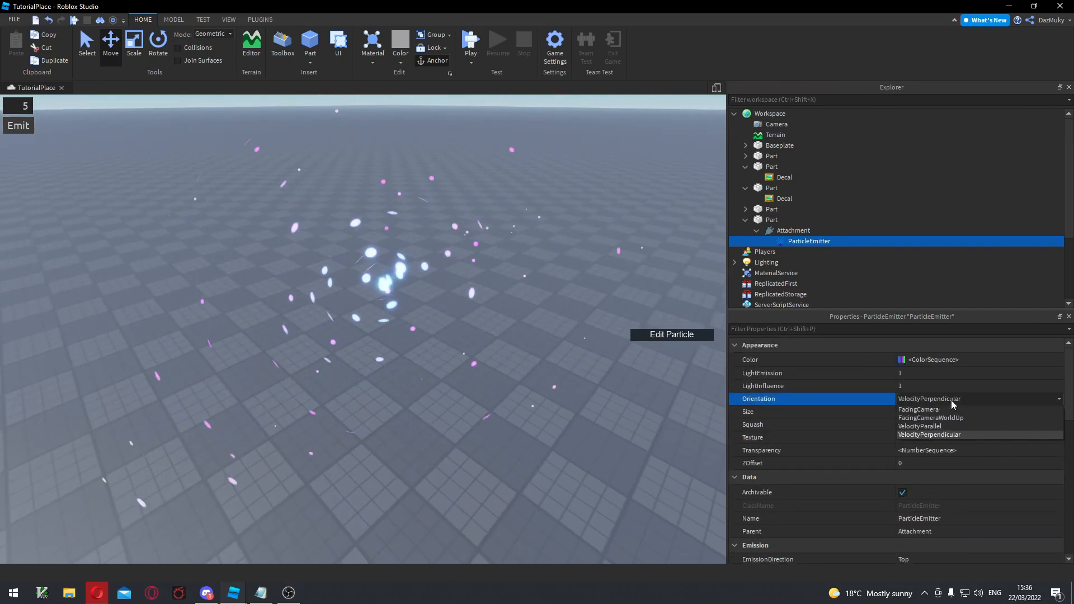
click(940, 427)
click(952, 398)
click(947, 417)
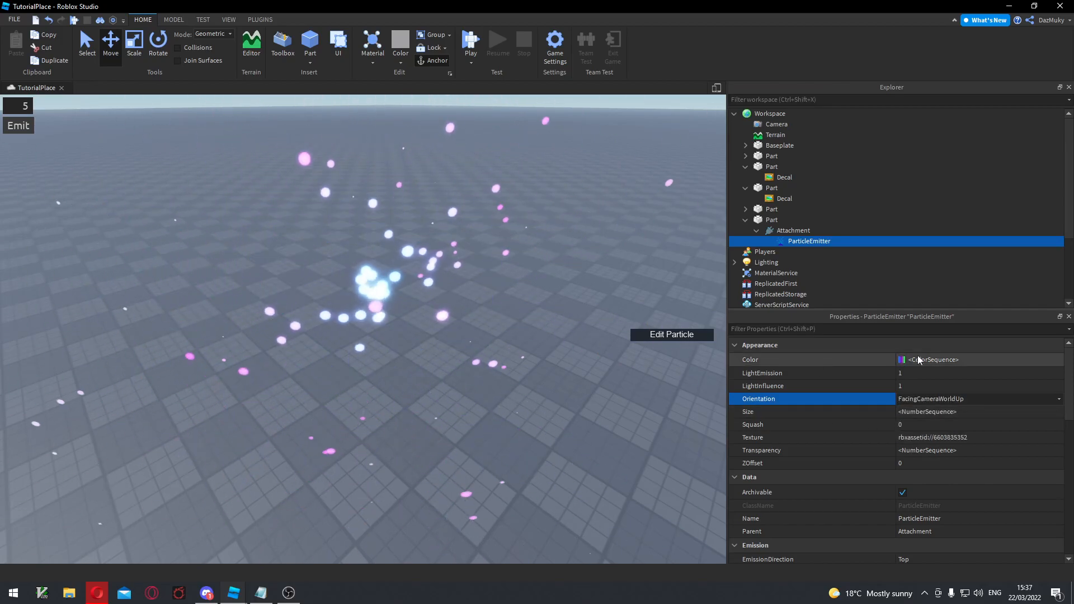
Set the ParticleEmitter's Acceleration on Y to -15.
scroll(915, 424, down, 8)
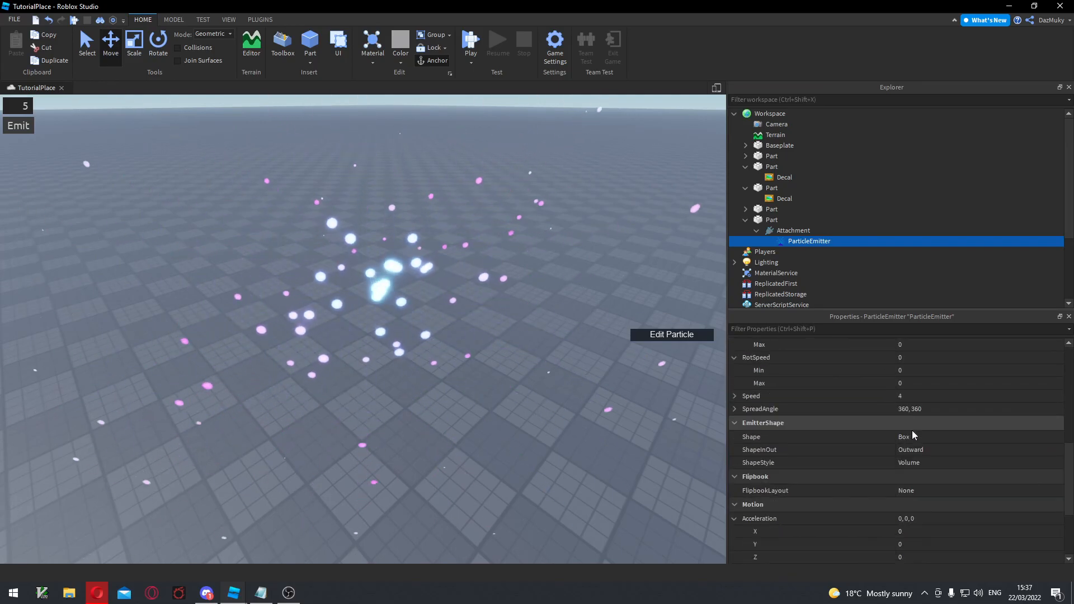
scroll(912, 432, down, 3)
click(924, 502)
text(-13)
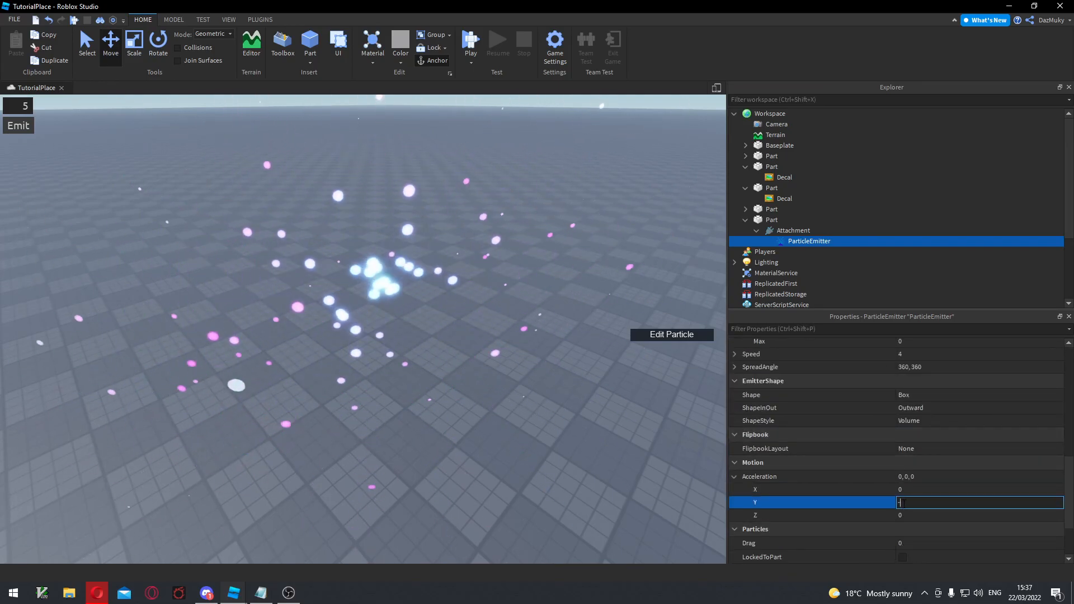
key(BackSpace)
text(5)
key(Return)
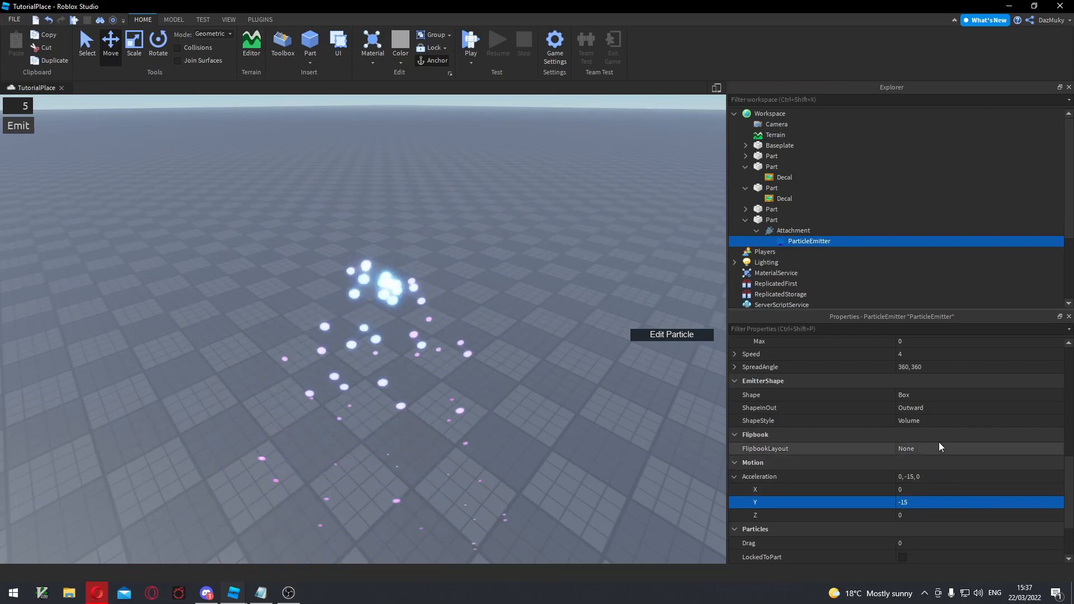
Set the ParticleEmitter's Shape to Cylinder and its ShapeInOut to Inward.
scroll(935, 424, up, 3)
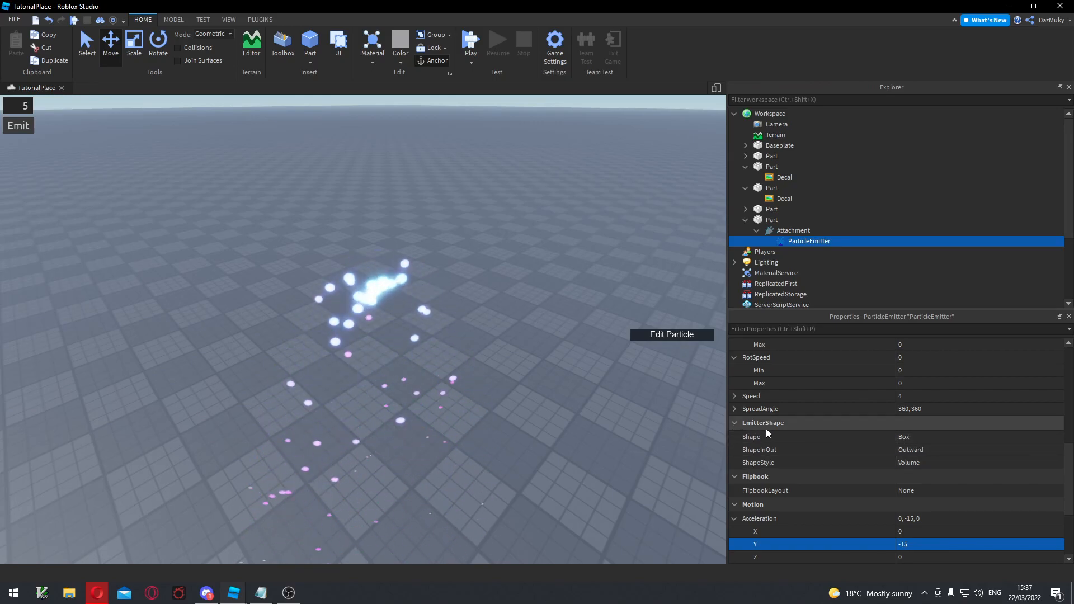
click(917, 439)
click(916, 459)
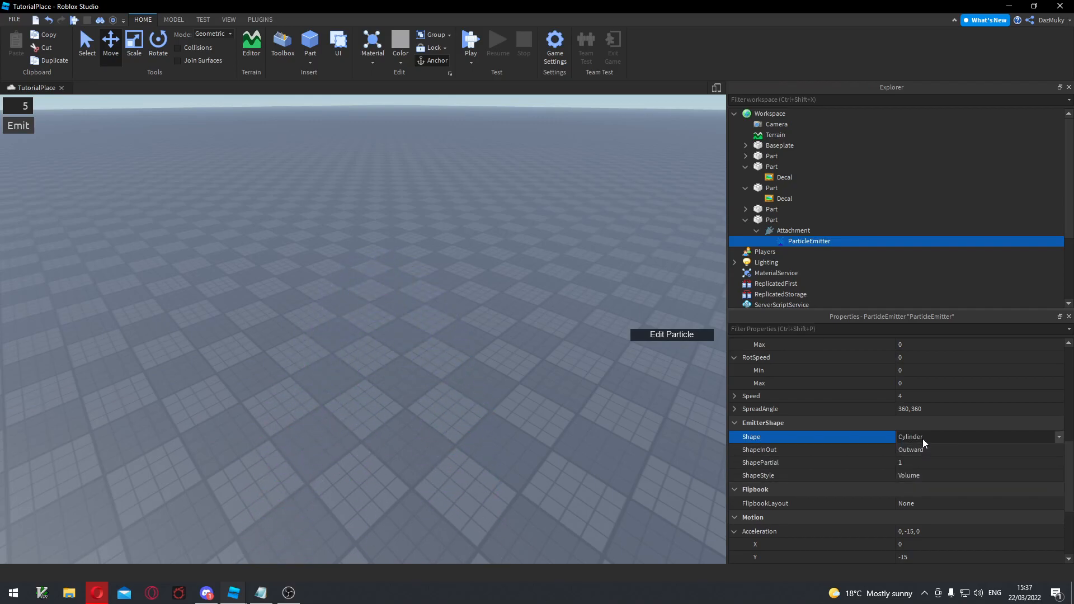
click(919, 451)
click(922, 463)
Set the ParticleEmitter's ShapeInOut to InAndOut and its Shape to Disc.
click(930, 448)
click(927, 468)
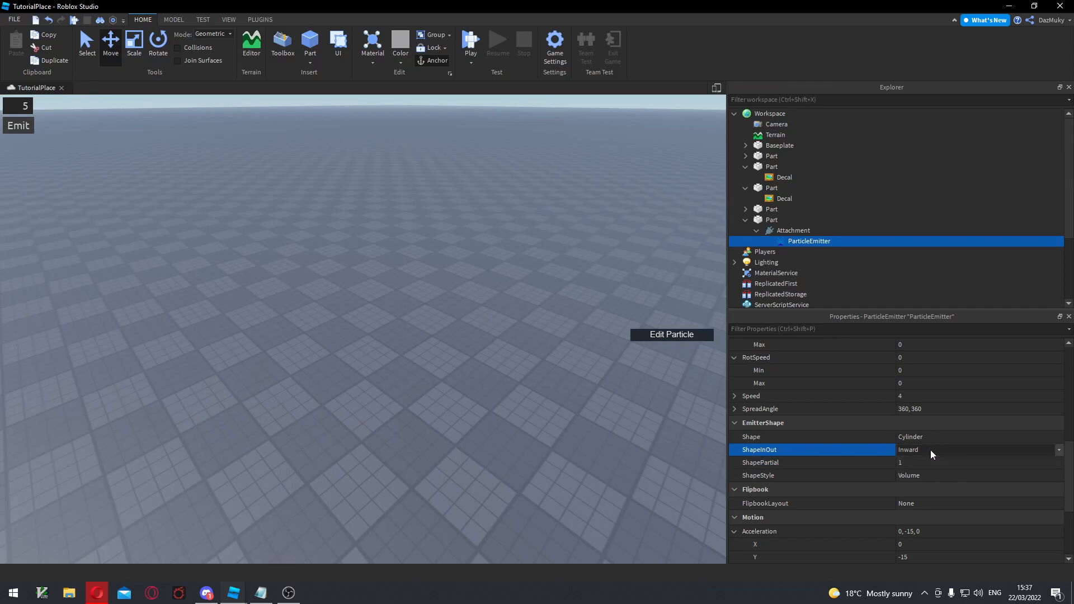
click(927, 438)
click(927, 437)
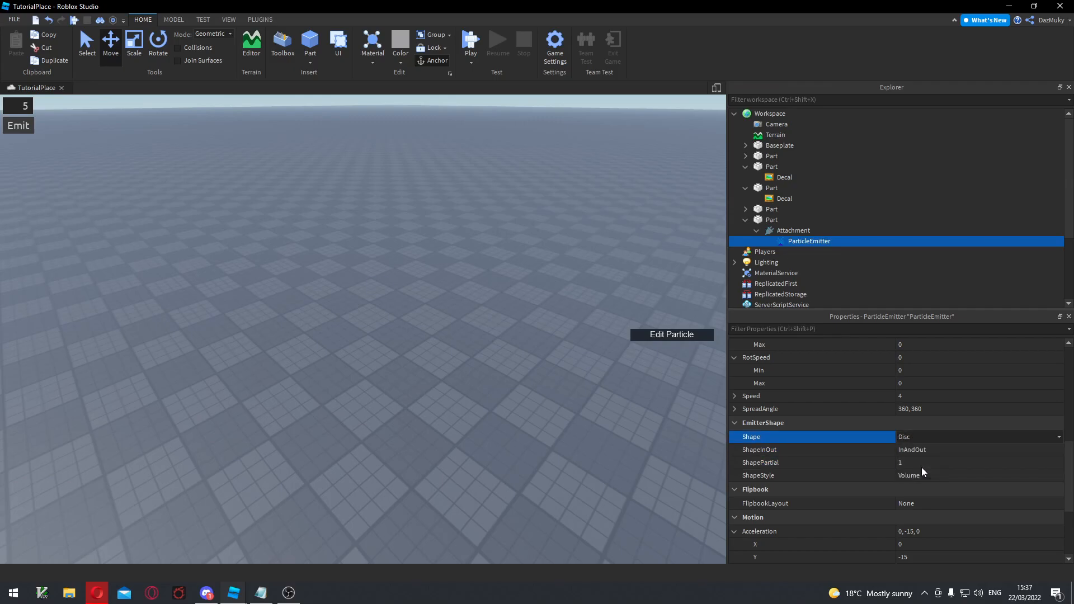
click(922, 468)
Turn on the viewport's Edit Particle overlay and examine the drawn particle trajectories from several angles.
scroll(929, 475, up, 10)
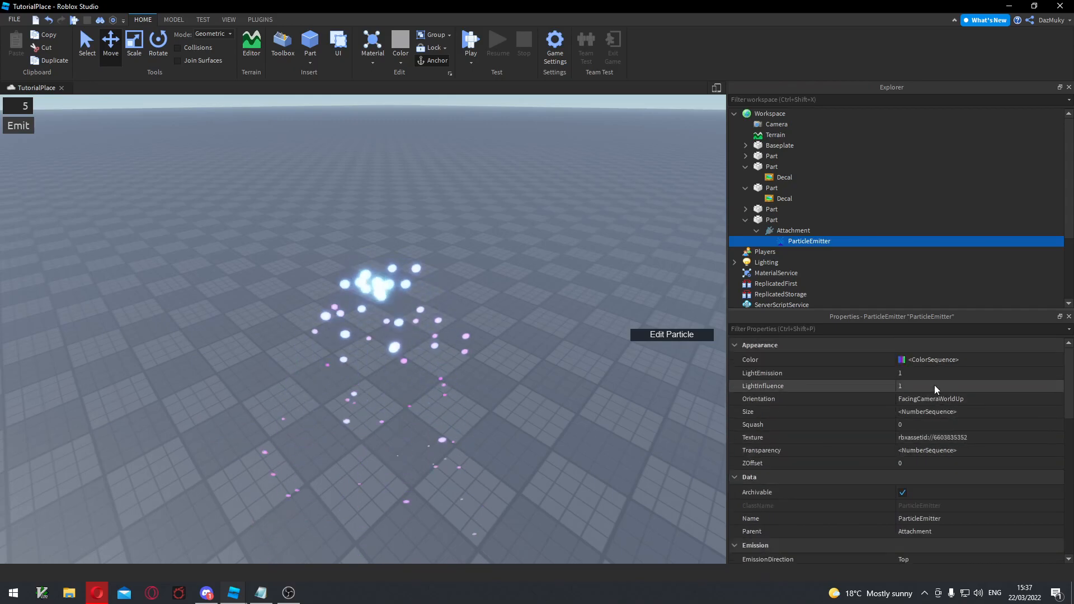
scroll(925, 447, down, 8)
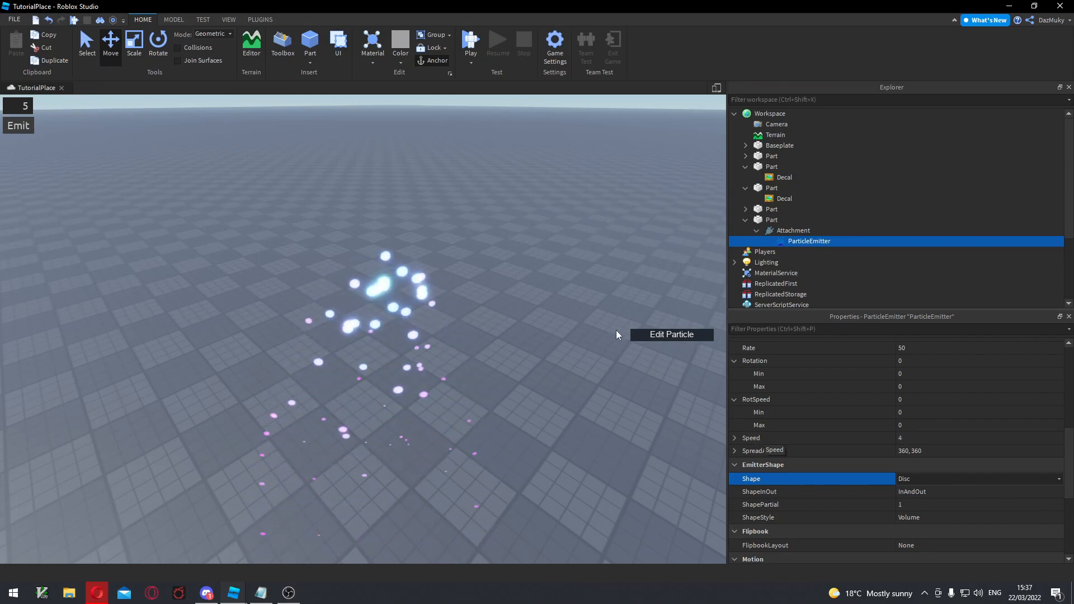
click(653, 336)
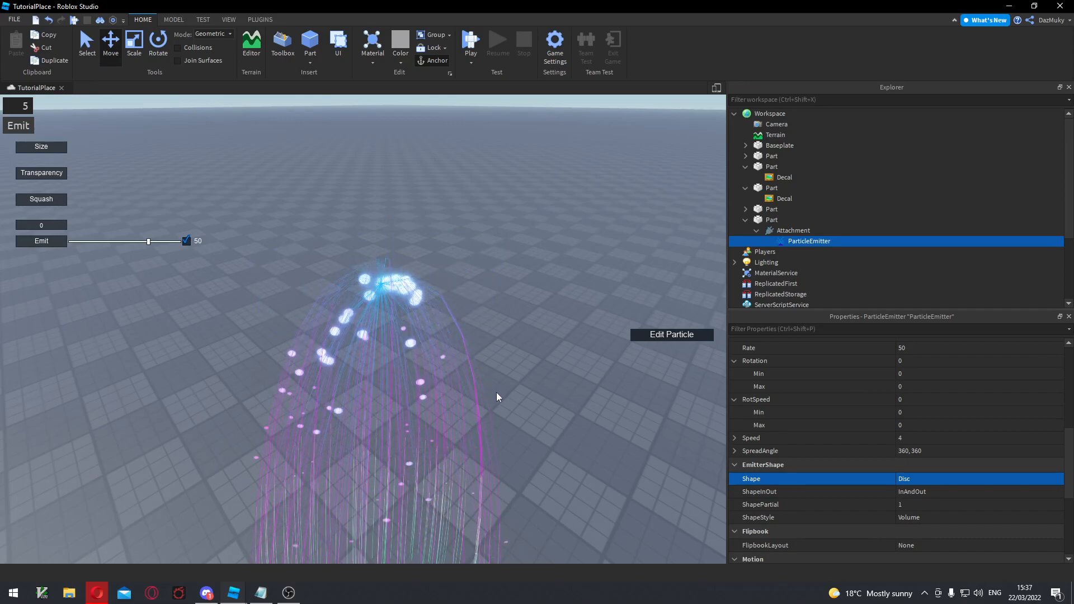
right_drag(497, 393, 496, 393)
key(s)
key(q)
scroll(496, 393, up, 4)
scroll(496, 393, down, 3)
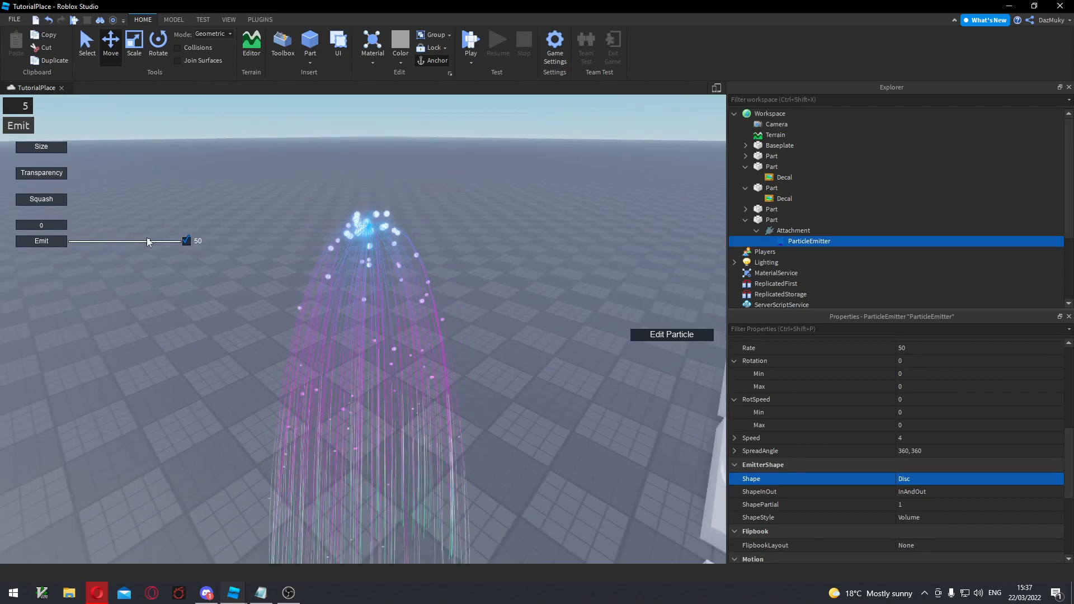
key(s)
key(q)
right_drag(464, 338, 464, 338)
key(e)
key(w)
right_drag(444, 404, 450, 442)
scroll(450, 442, up, 4)
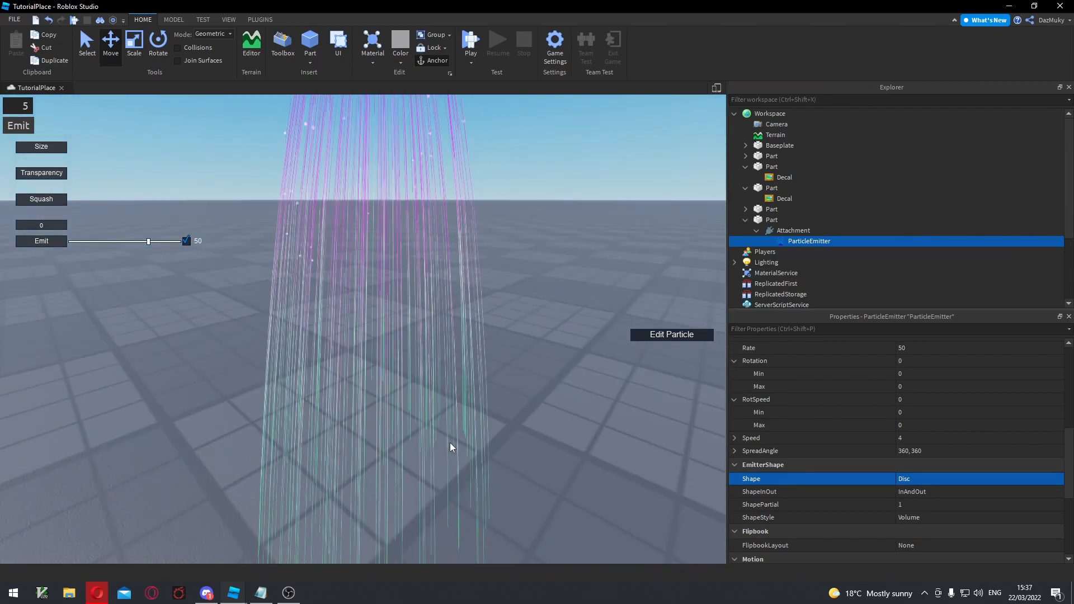
scroll(450, 442, down, 5)
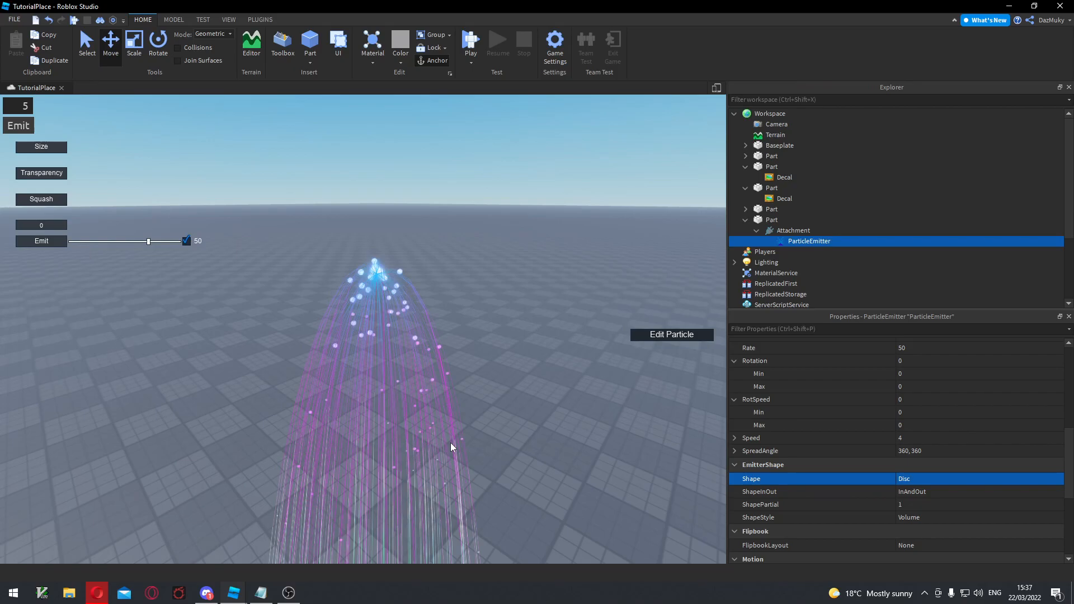
Open the Transparency graph in the particle overlay and inspect its keypoints.
click(55, 200)
click(56, 180)
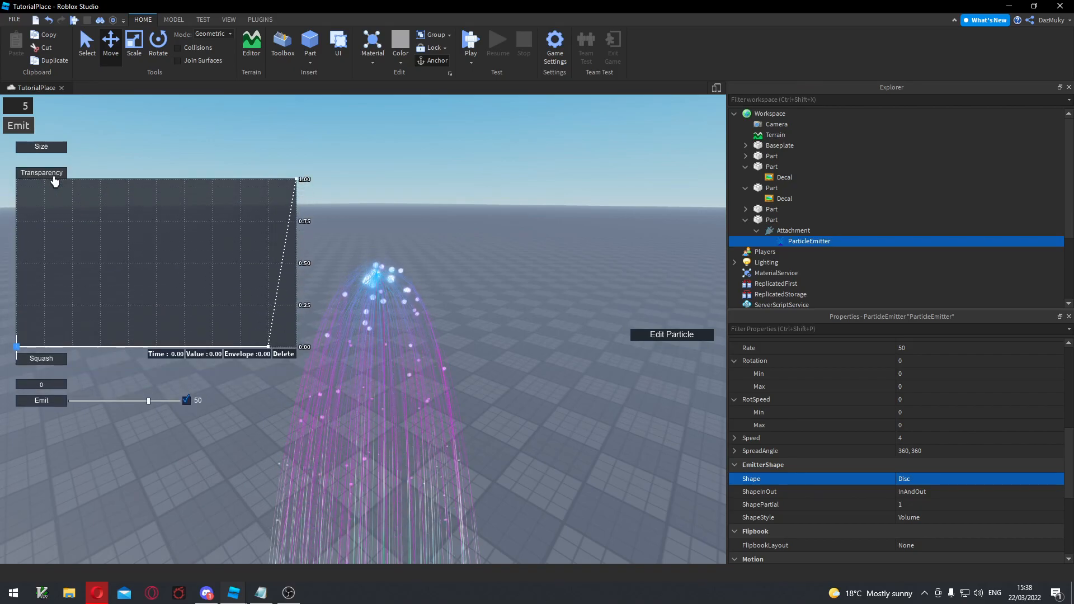
click(269, 350)
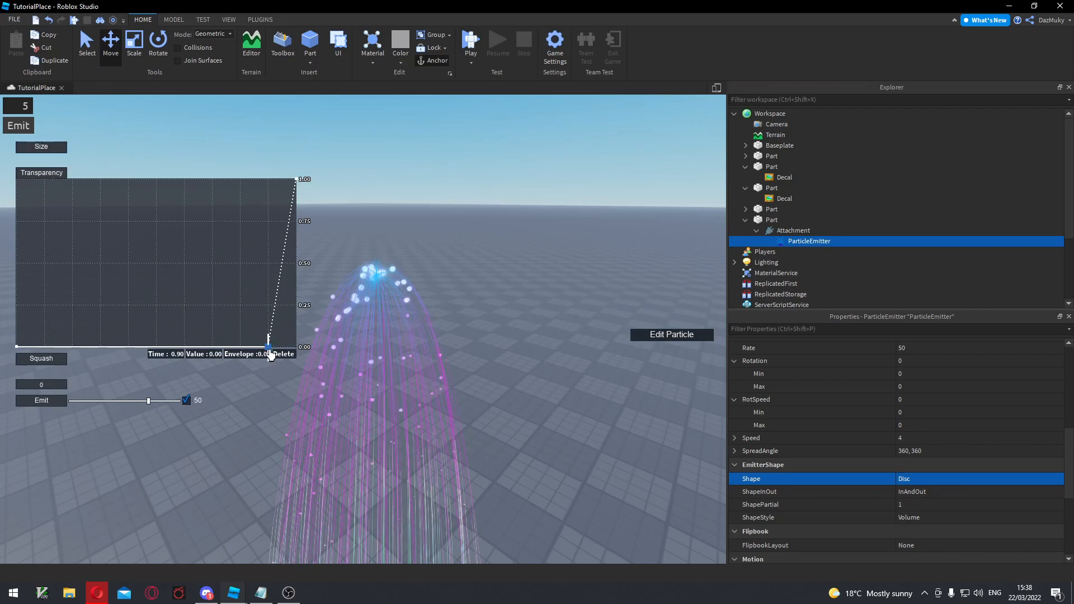
click(296, 178)
click(269, 346)
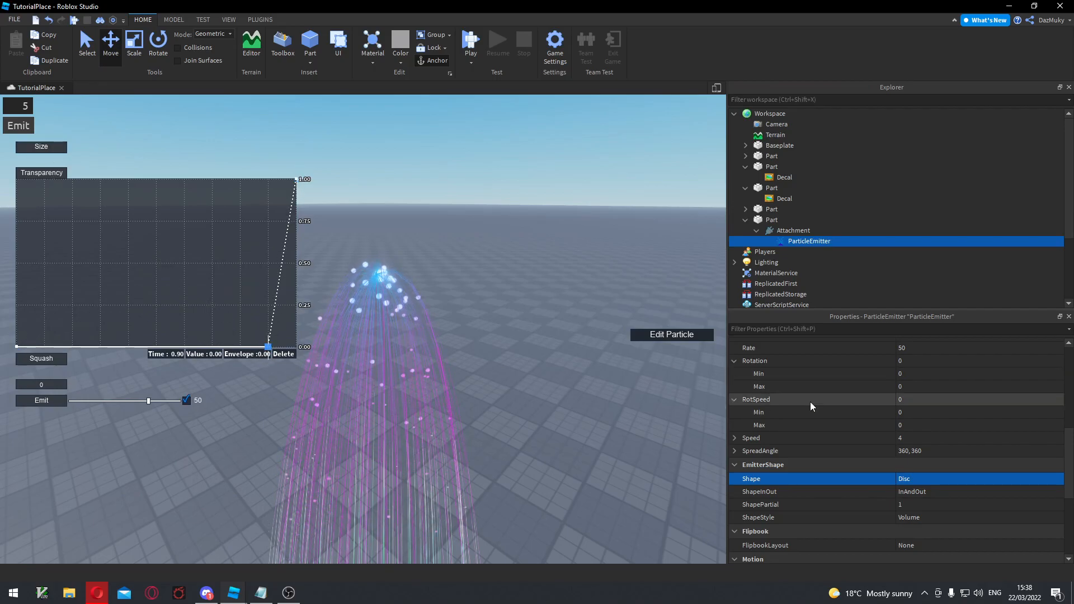
Open the ParticleEmitter's Transparency number sequence editor to compare it with the overlay graph, then close it.
scroll(940, 447, up, 7)
click(977, 450)
click(1055, 451)
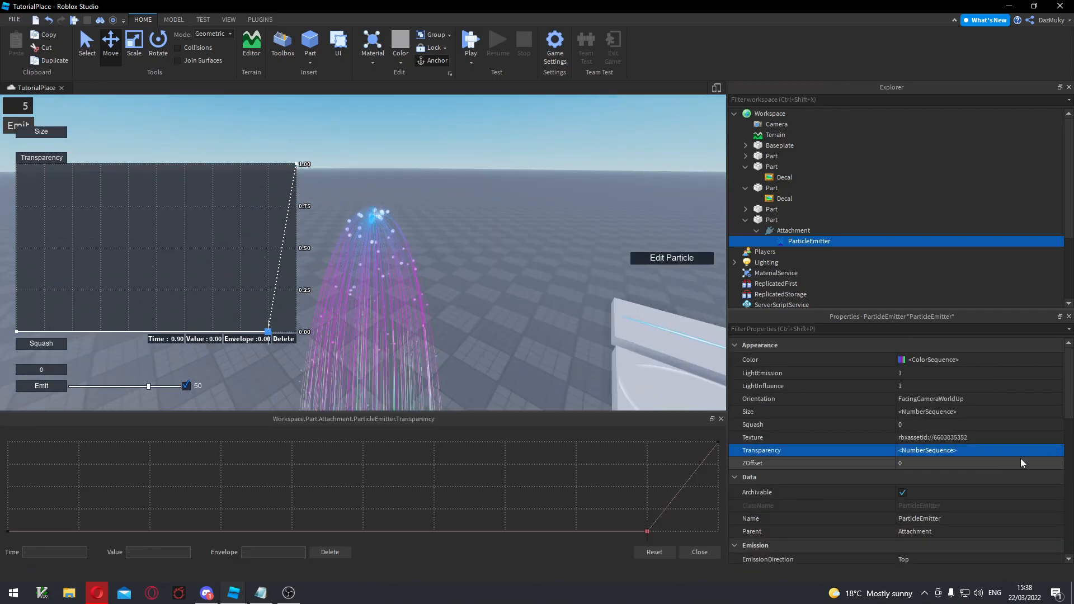
click(701, 553)
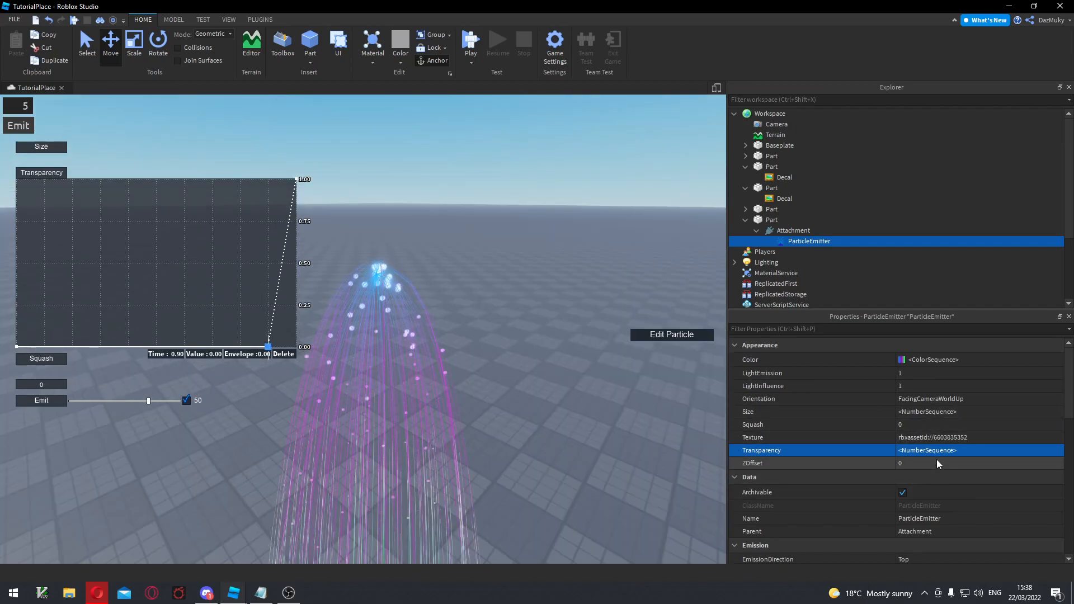
View the Size graph in the particle overlay, collapse it and turn the overlay off.
click(55, 147)
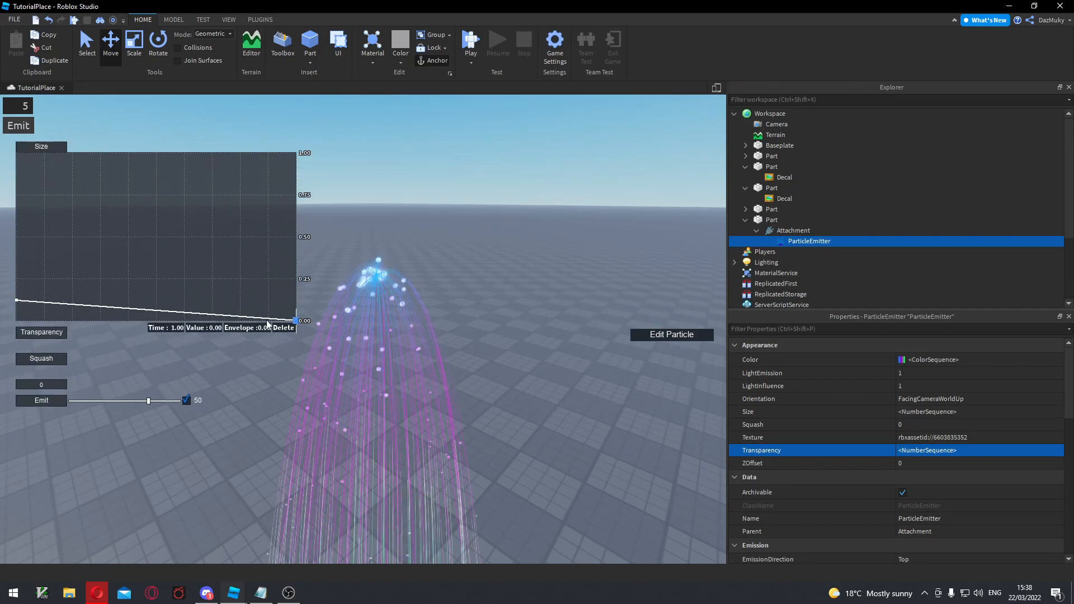
click(42, 149)
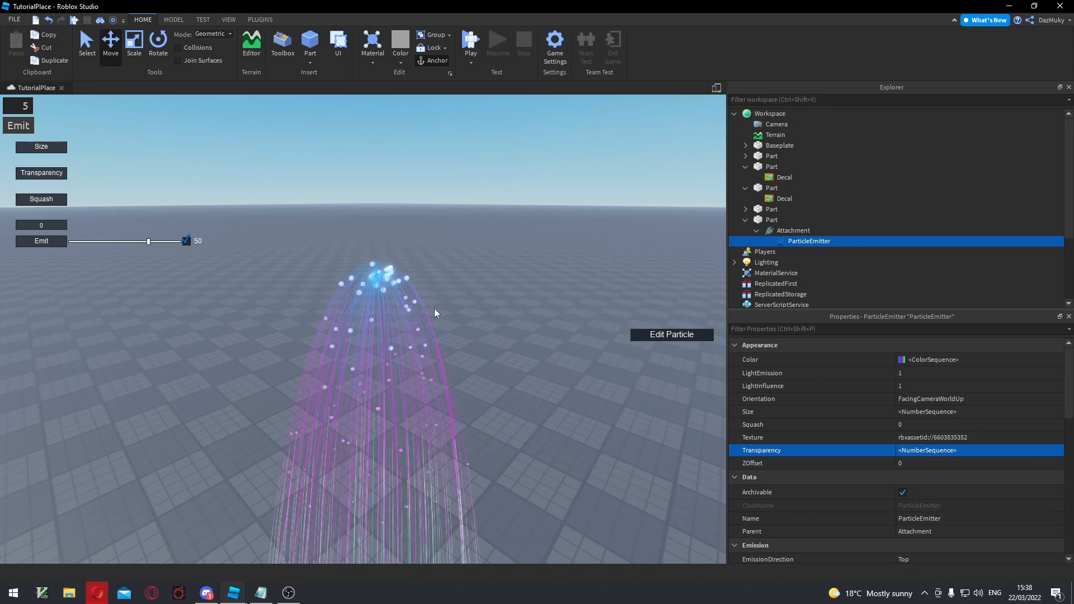
scroll(923, 420, down, 2)
scroll(940, 410, up, 2)
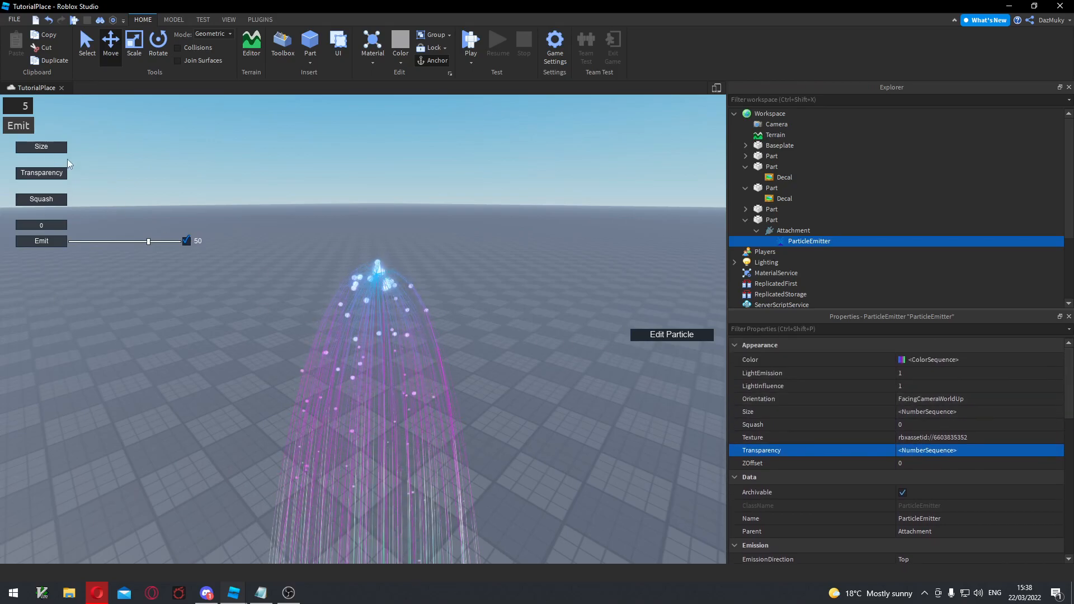
click(667, 336)
Select the invisible part holding the emitter's Attachment and move it sideways to observe the trailing particles.
right_drag(580, 367, 572, 367)
key(e)
click(398, 359)
right_drag(461, 398, 463, 401)
key(s)
right_drag(454, 290, 454, 292)
drag(413, 197, 324, 219)
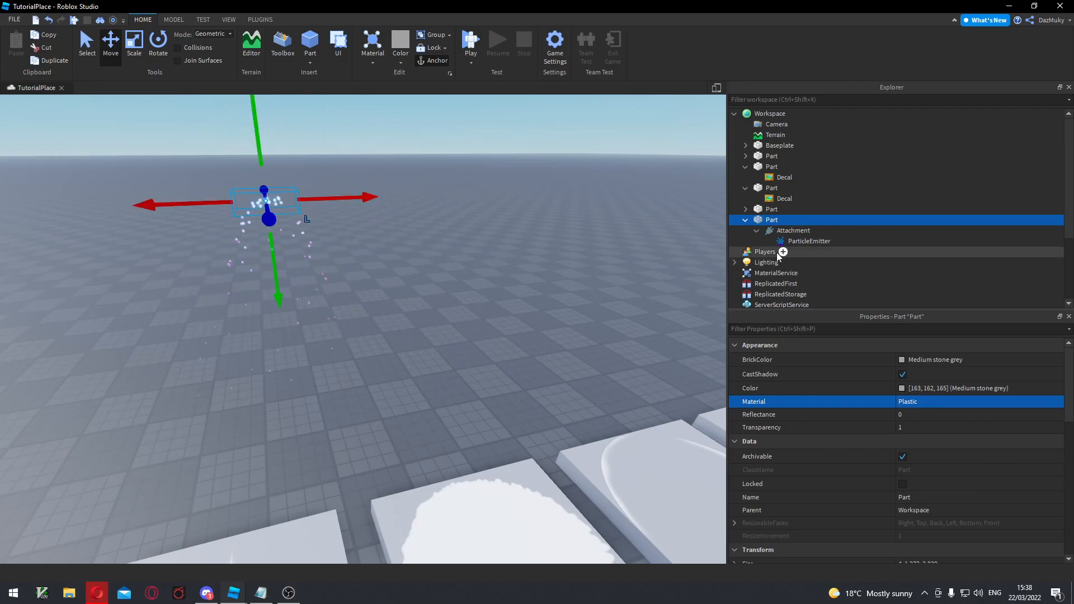
Review the Particles properties of the ParticleEmitter, including LockedToPart.
click(800, 241)
scroll(856, 429, down, 8)
scroll(851, 429, down, 3)
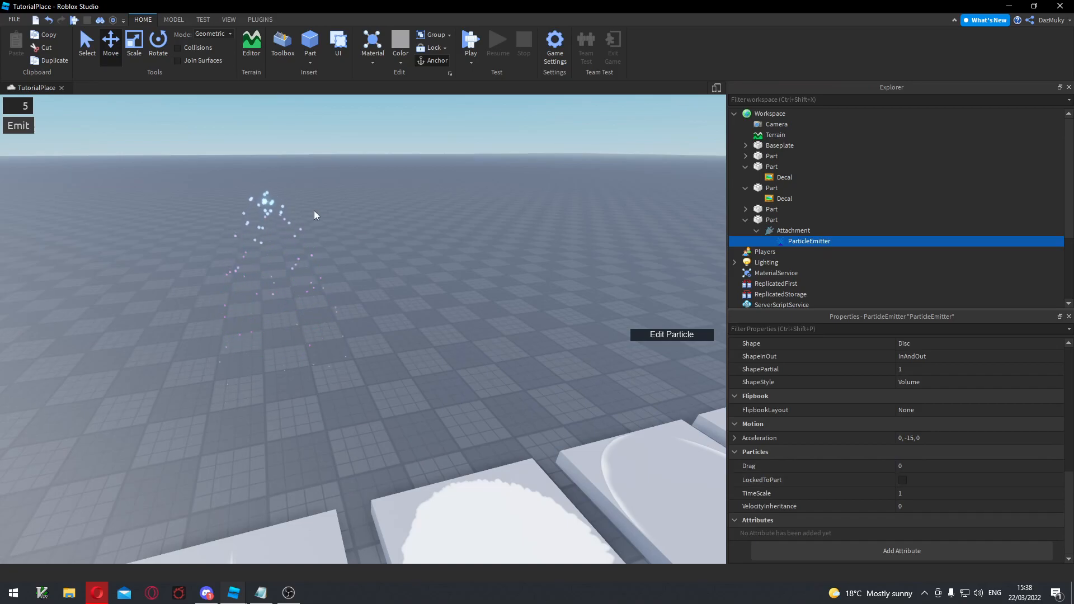
Move the invisible part holding the emitter to about -8.7, 14.0, -33.4 to see how its particles trail.
click(274, 213)
drag(327, 199, 338, 223)
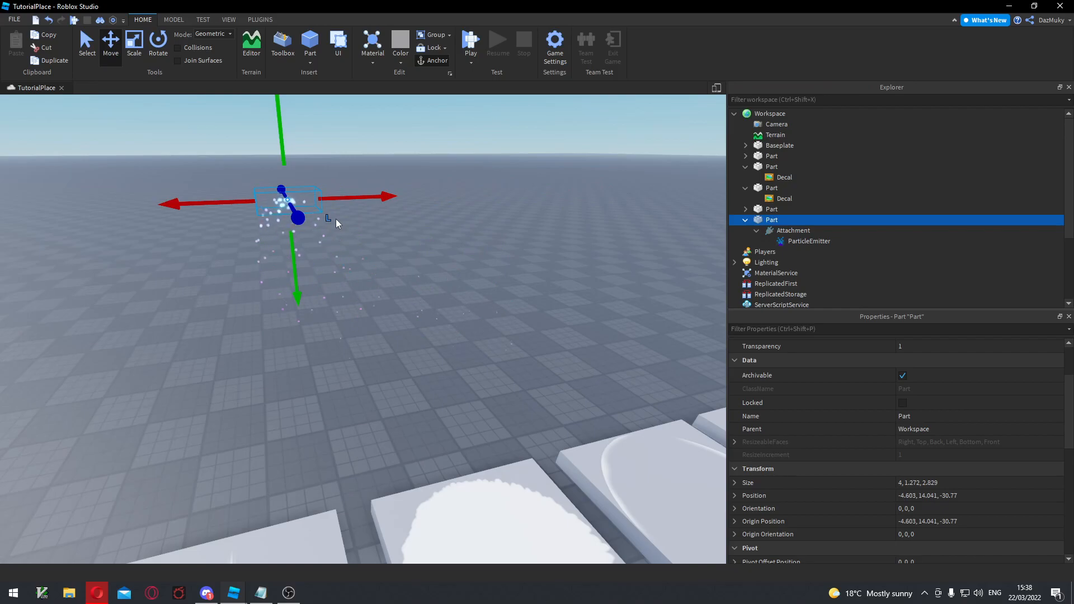
right_drag(348, 233, 362, 280)
drag(383, 177, 281, 251)
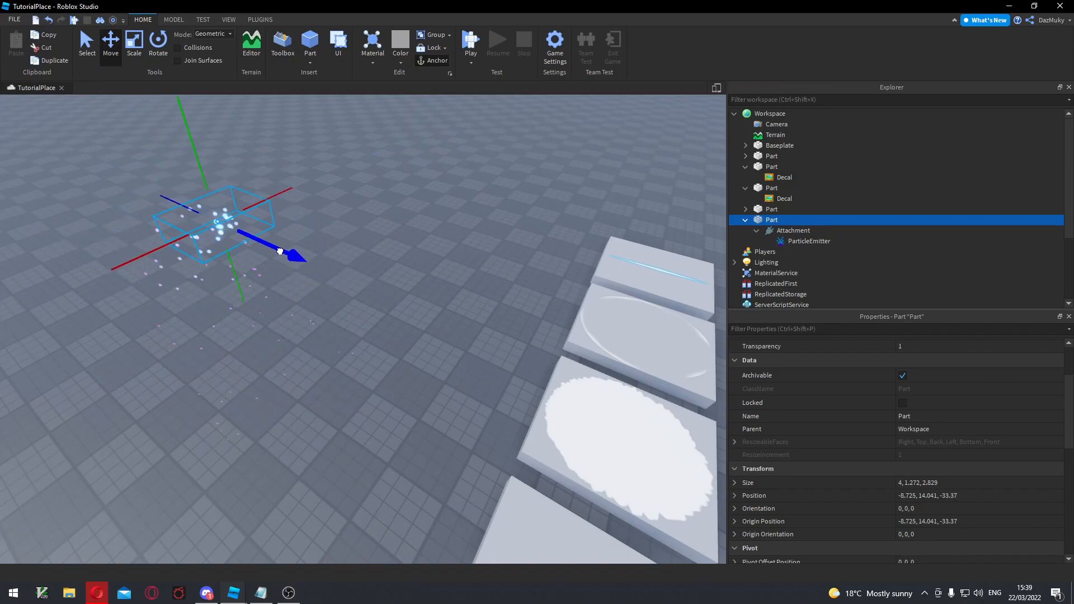
Enable LockedToPart on the ParticleEmitter.
click(834, 241)
scroll(844, 445, down, 2)
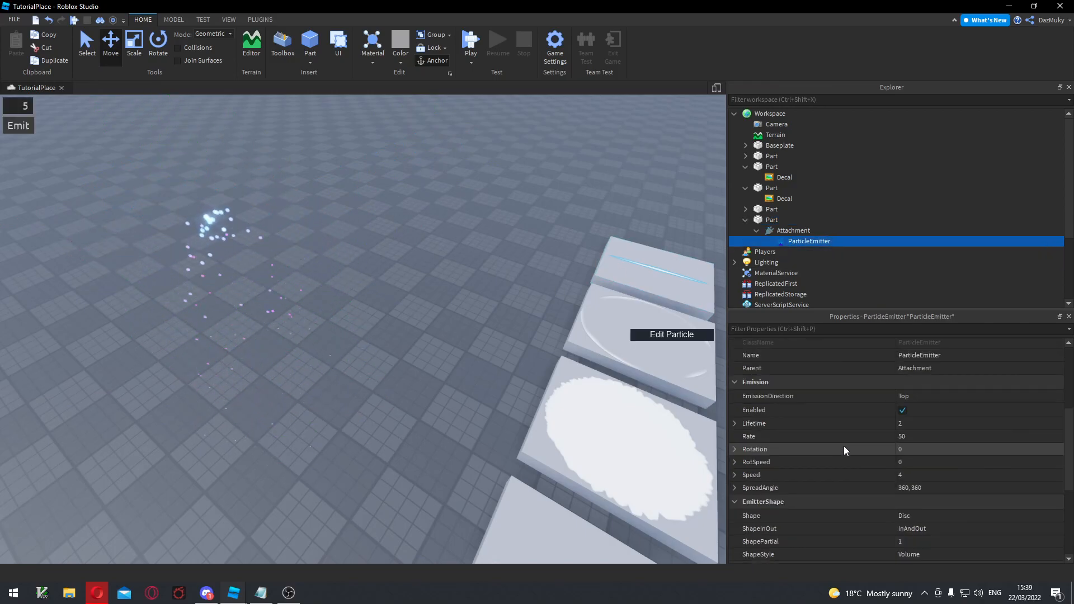
scroll(842, 444, down, 5)
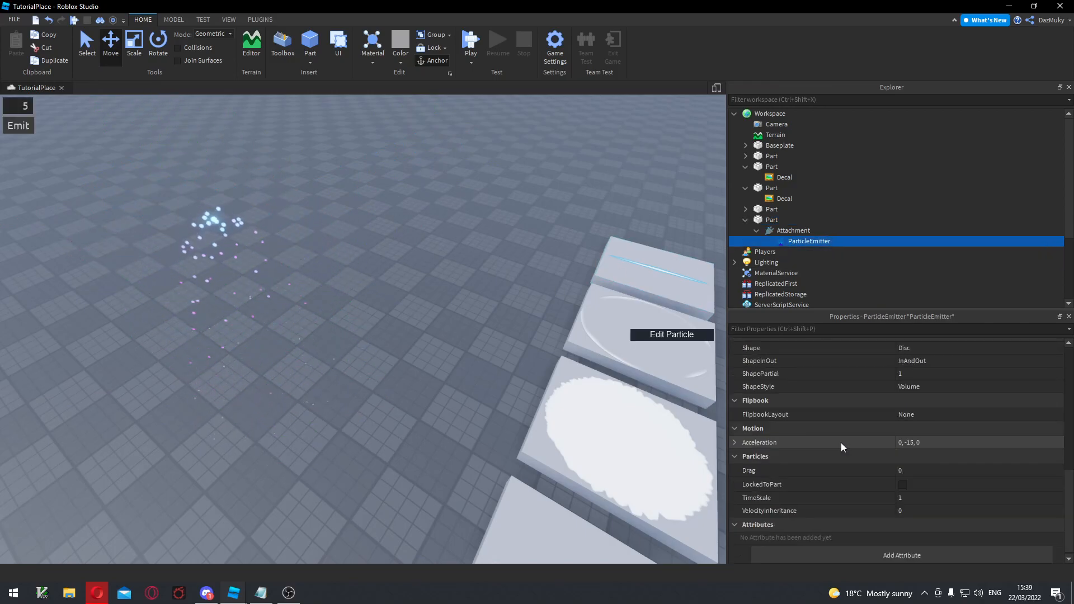
click(902, 480)
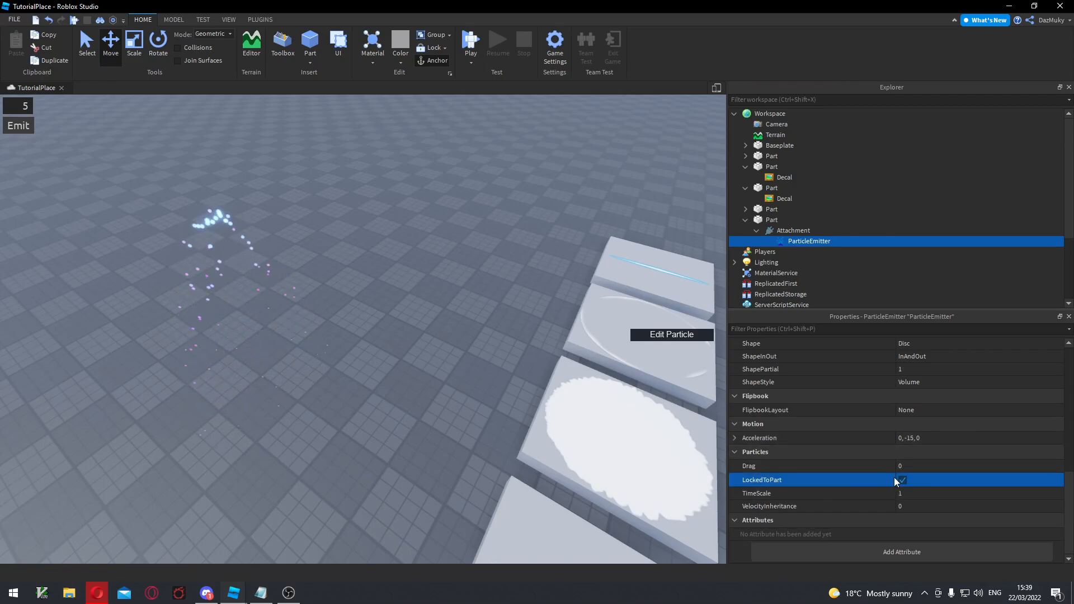
Move the emitter's part back and forth to test particle behaviour with LockedToPart on.
click(224, 225)
drag(275, 192, 251, 199)
click(244, 256)
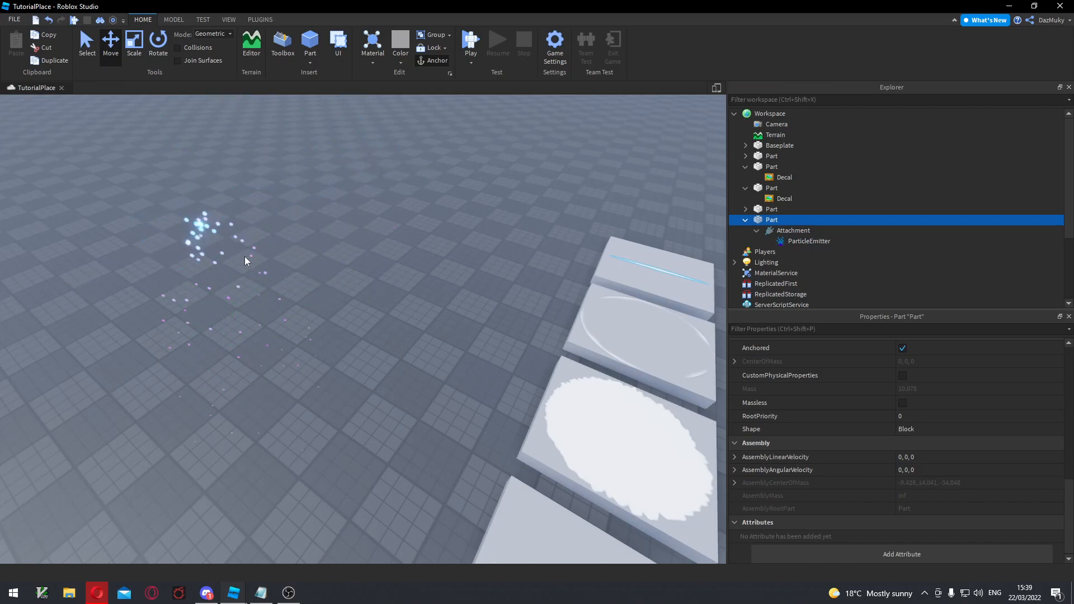
drag(213, 234, 290, 200)
Recheck the emitter's LockedToPart property and move its part again to test how the particles follow.
click(809, 241)
scroll(863, 462, down, 10)
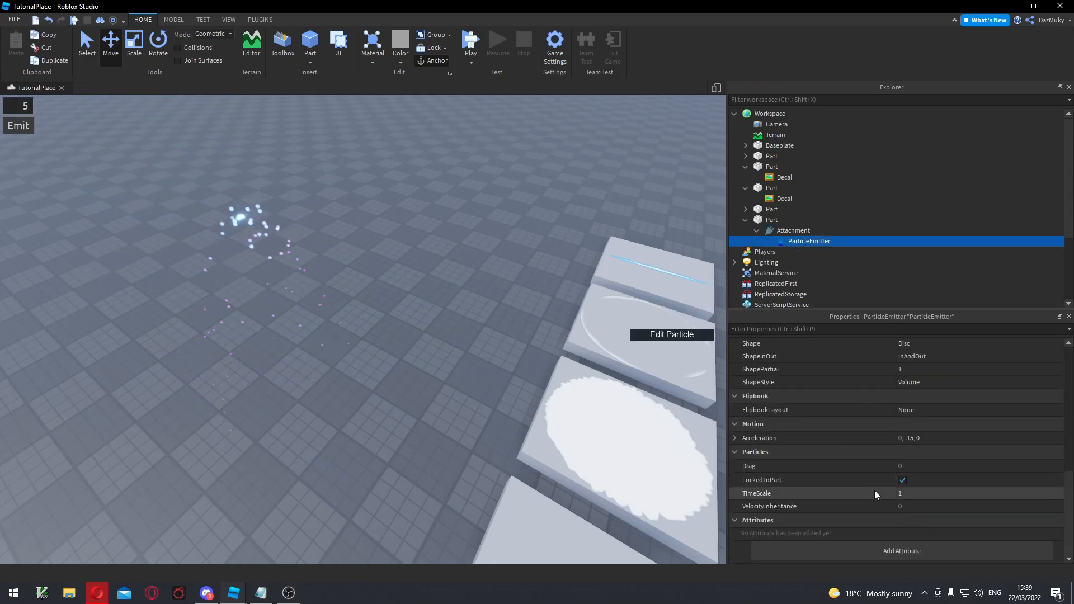
click(813, 481)
right_drag(299, 329, 318, 295)
click(332, 244)
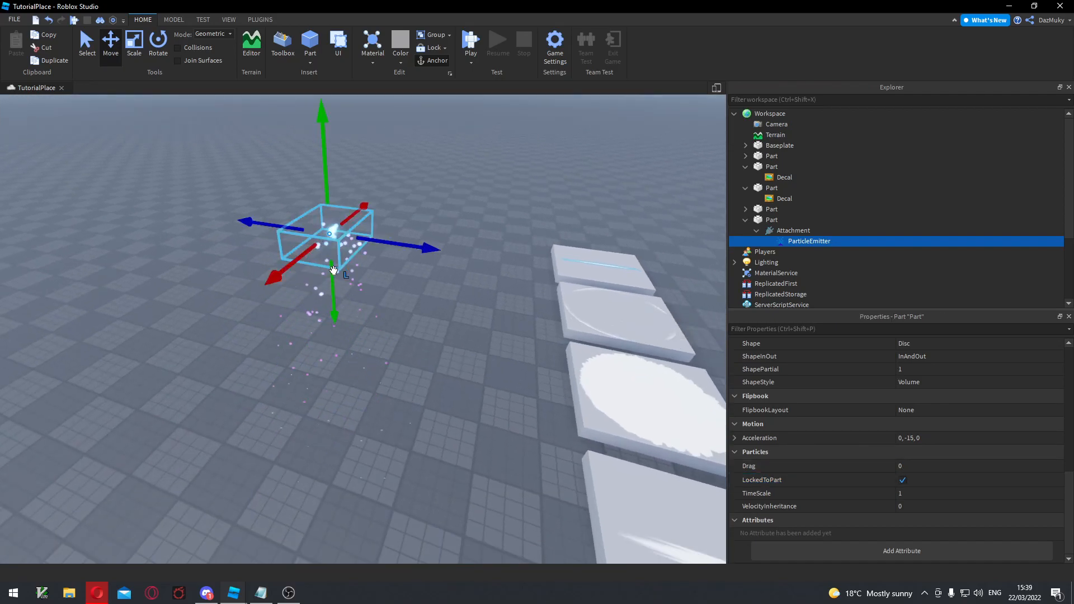
drag(408, 249, 354, 308)
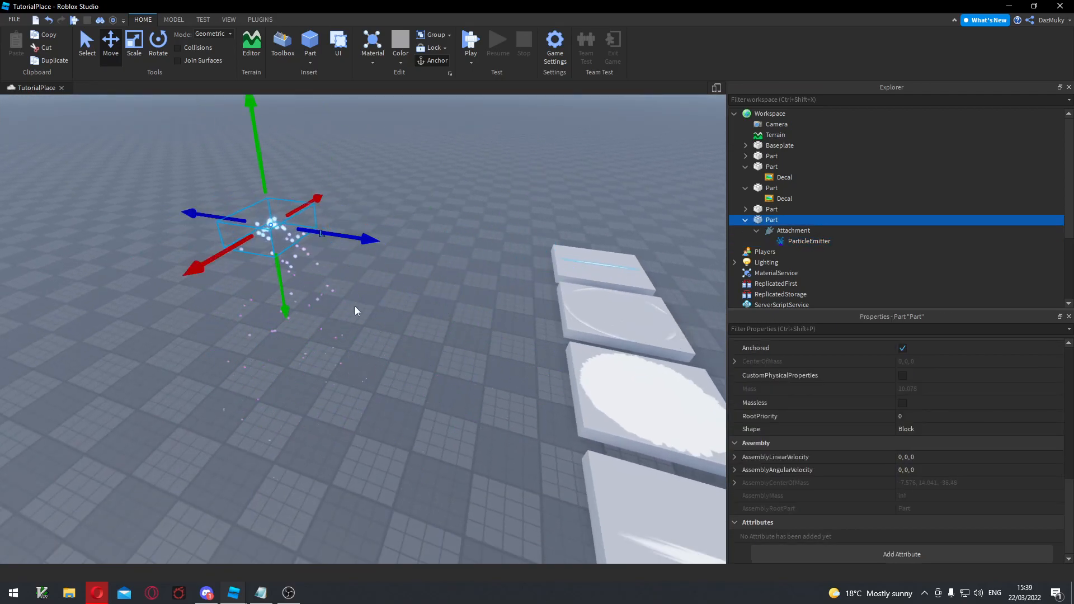
Review the ParticleEmitter's properties from Appearance through Particles.
click(791, 240)
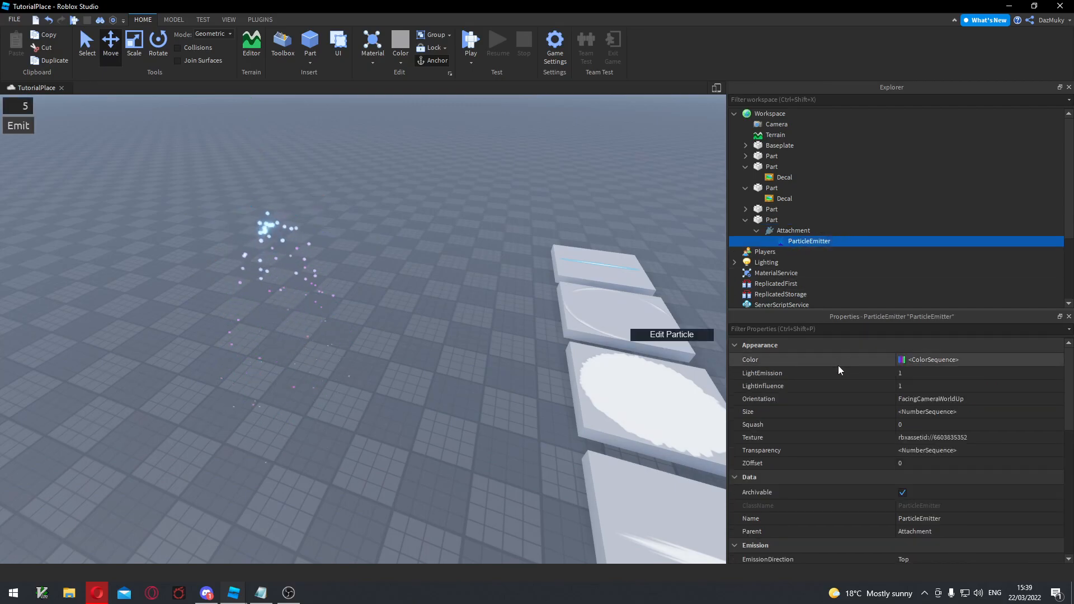
scroll(840, 369, down, 4)
scroll(846, 379, down, 1)
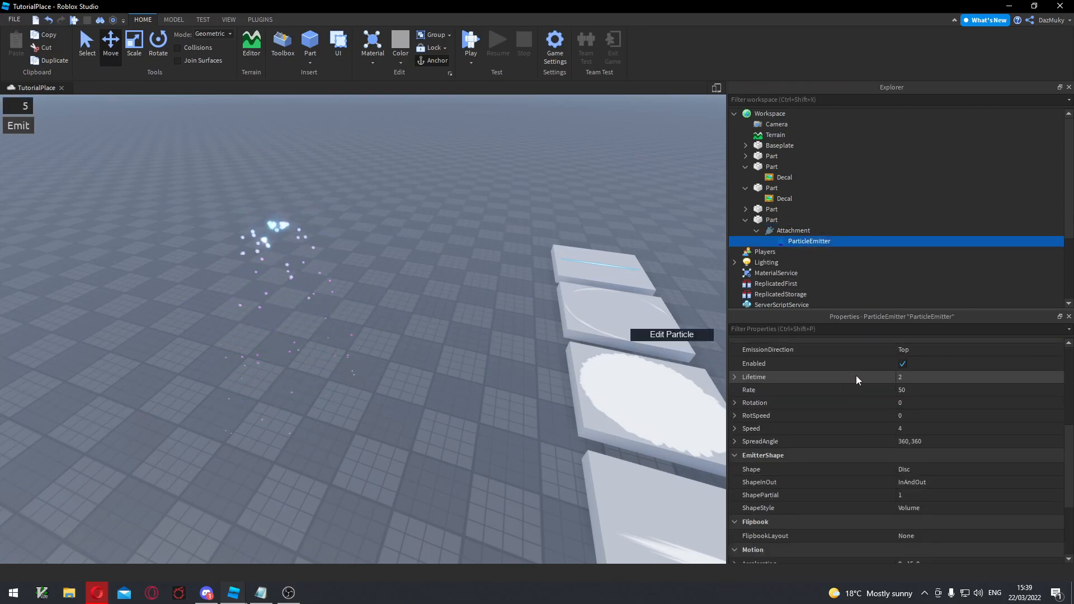
scroll(845, 442, down, 2)
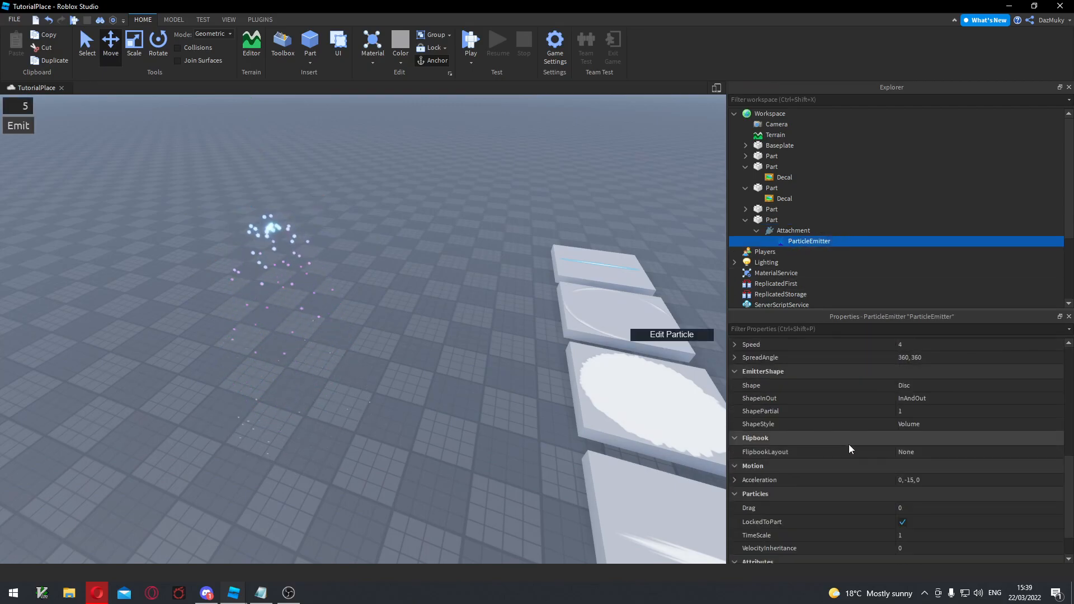
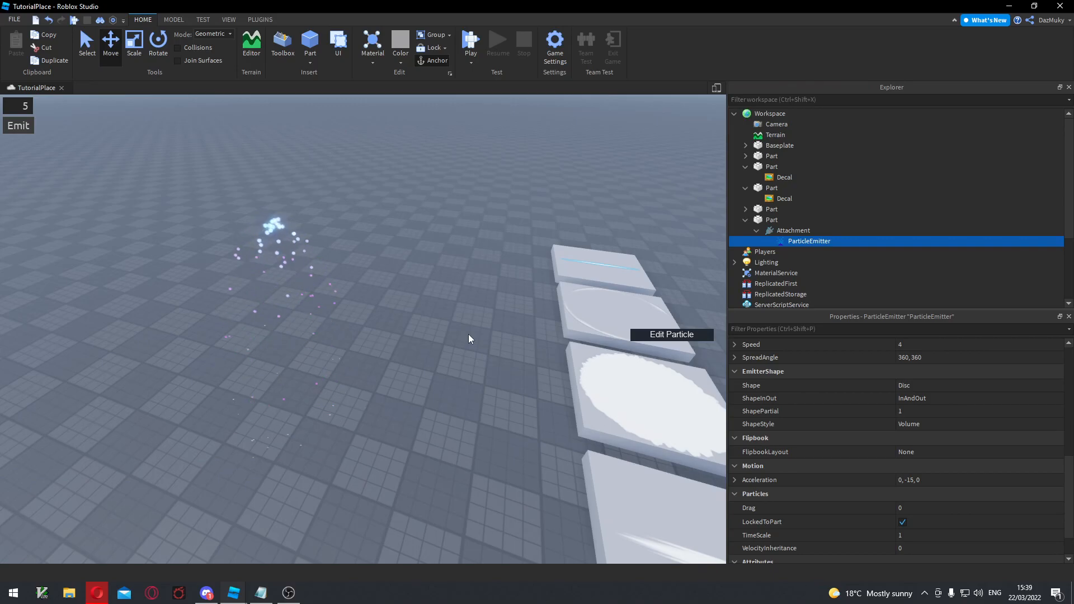
right_drag(514, 301, 514, 301)
click(343, 270)
right_drag(404, 355, 404, 355)
right_drag(405, 394, 405, 394)
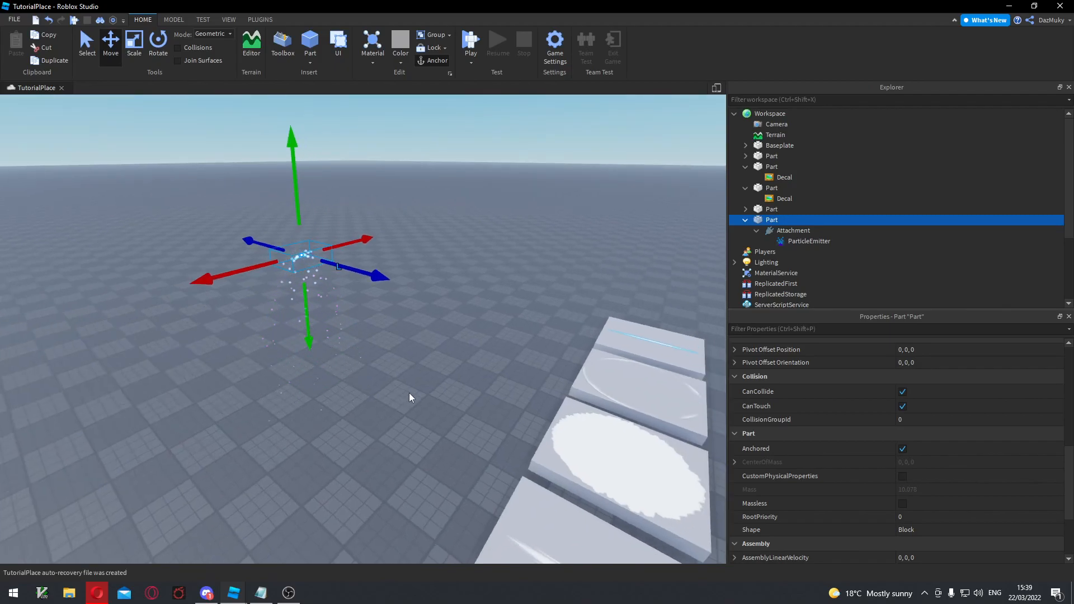
right_drag(401, 327, 400, 327)
click(383, 332)
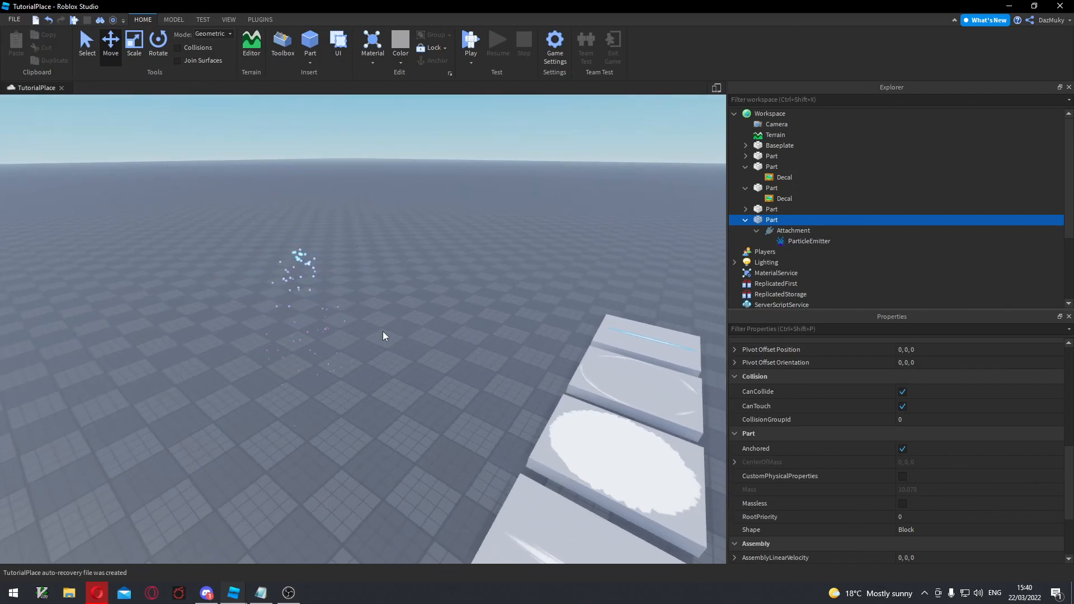
click(315, 271)
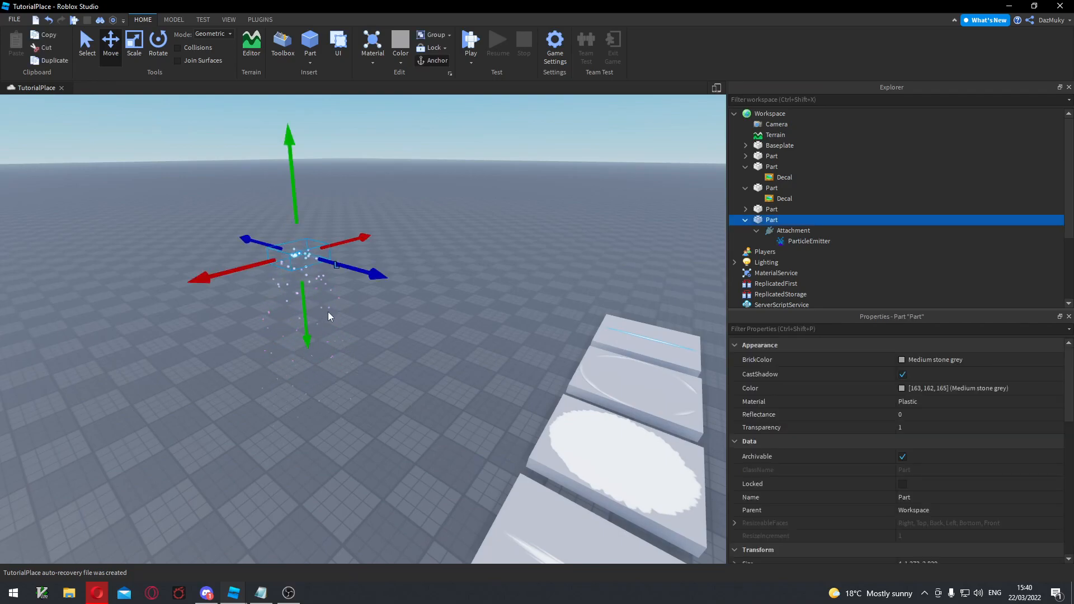
Set the minimum Lifetime of the ParticleEmitter to 1.25 in its Emission properties.
click(801, 242)
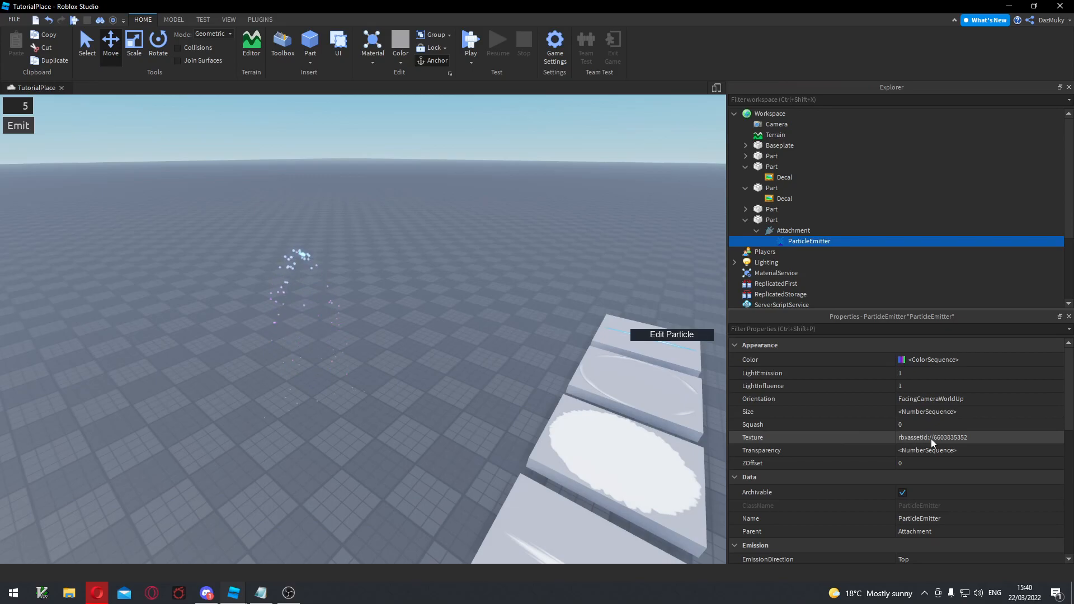
drag(1070, 400, 1071, 474)
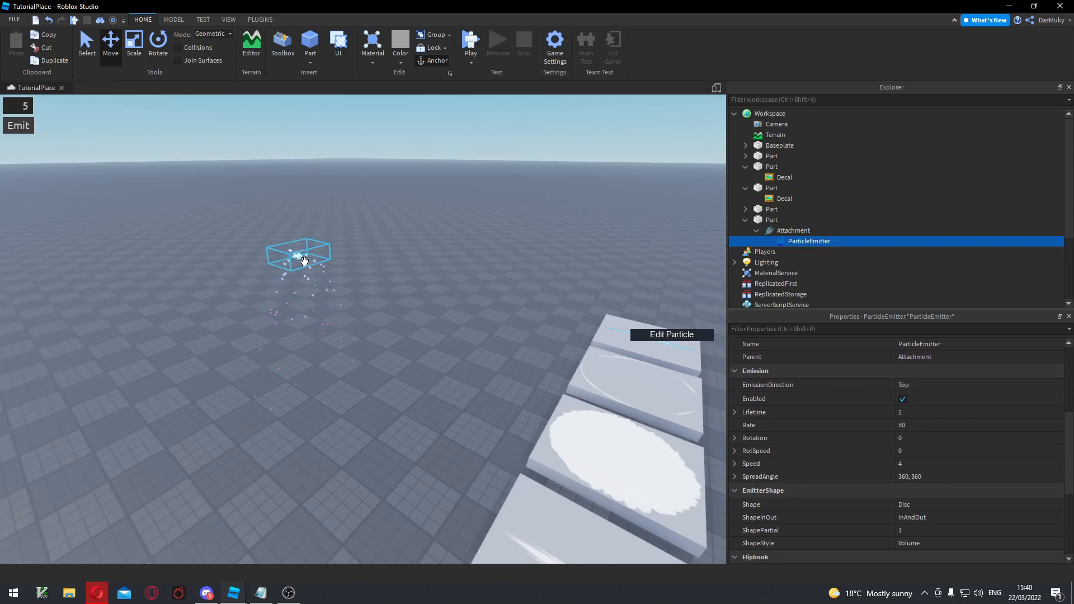
key(f)
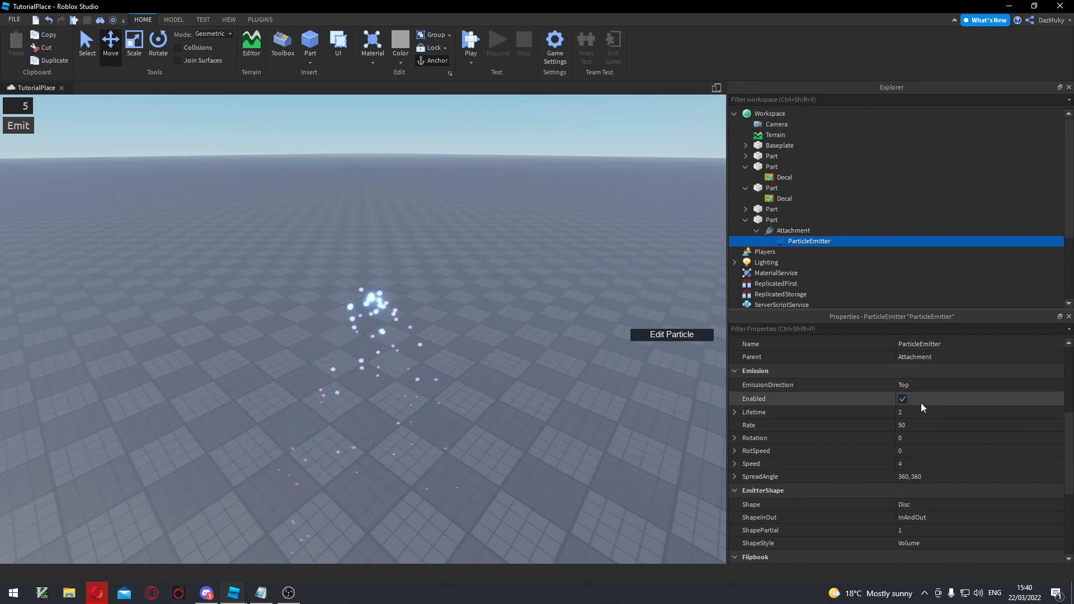
click(734, 411)
click(735, 412)
click(735, 413)
click(908, 426)
drag(984, 427, 969, 428)
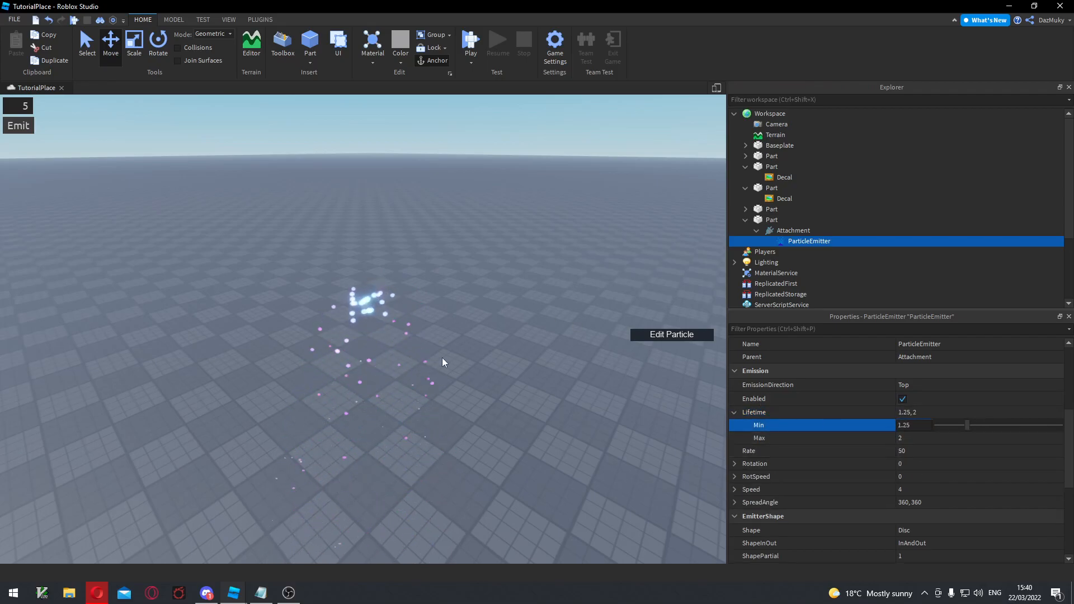
Select the emitter's part and shift it slightly along its red axis to observe particles with varied lifetimes.
click(470, 367)
click(421, 314)
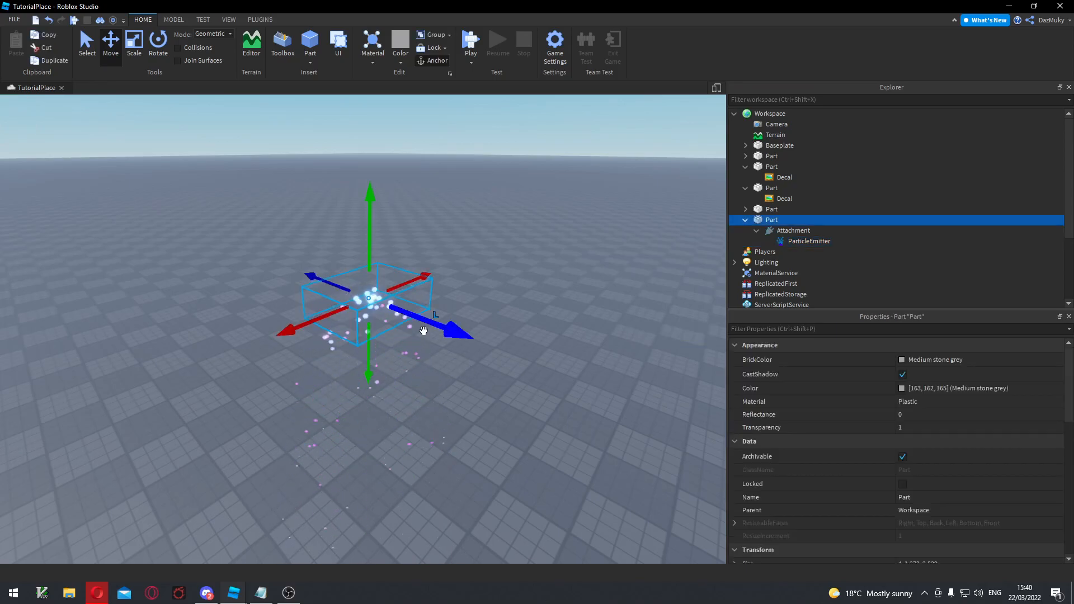
mouse_move(418, 280)
mouse_down()
mouse_move(446, 274)
mouse_move(435, 280)
mouse_up()
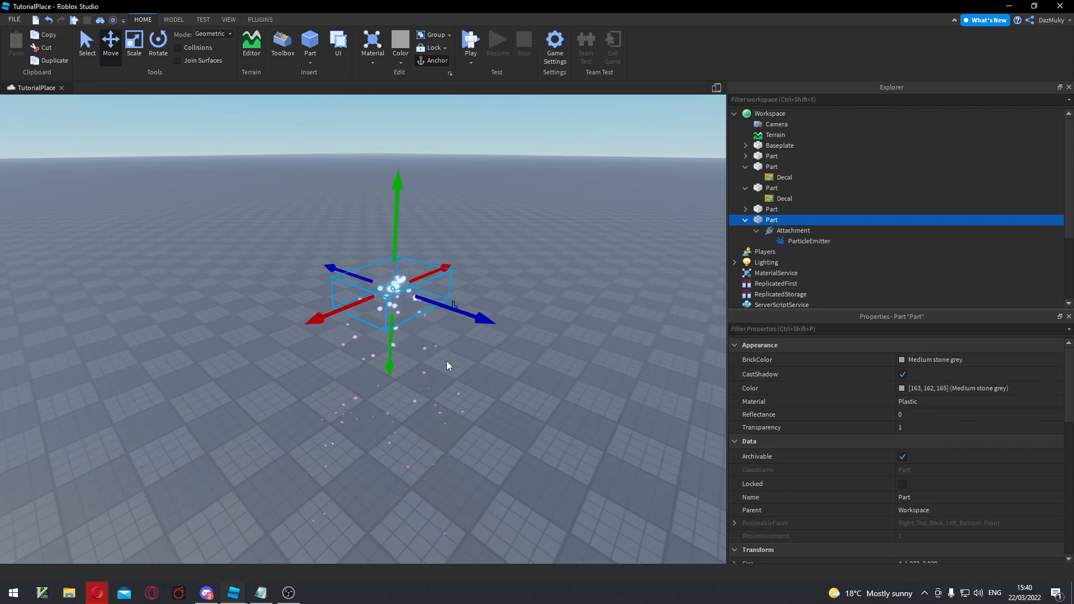
Turn off Enabled on the ParticleEmitter under the transparent part's attachment.
right_drag(476, 370, 477, 370)
key(s)
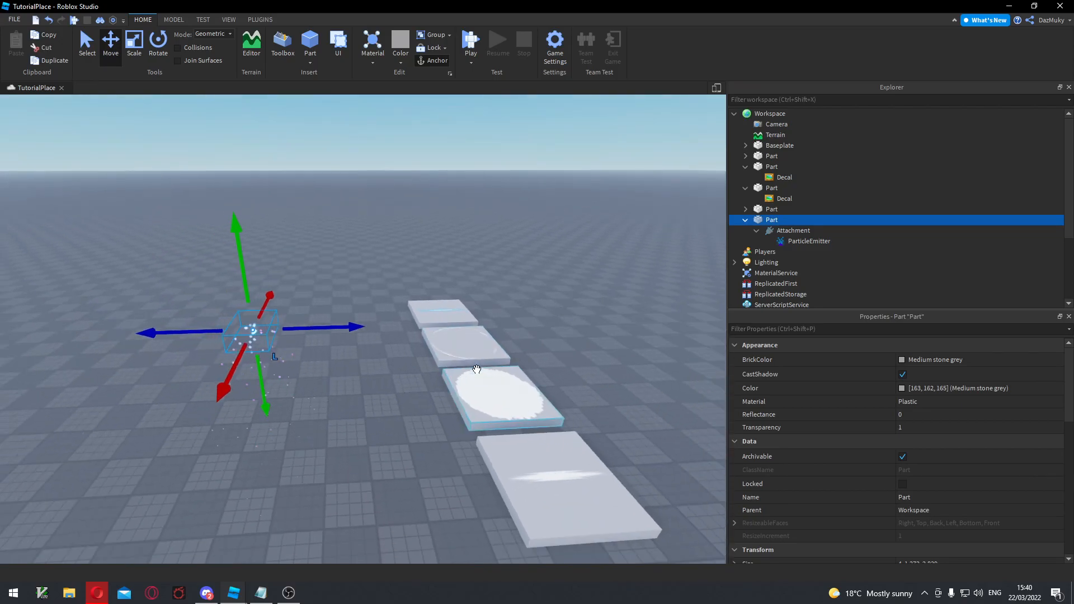
key(f)
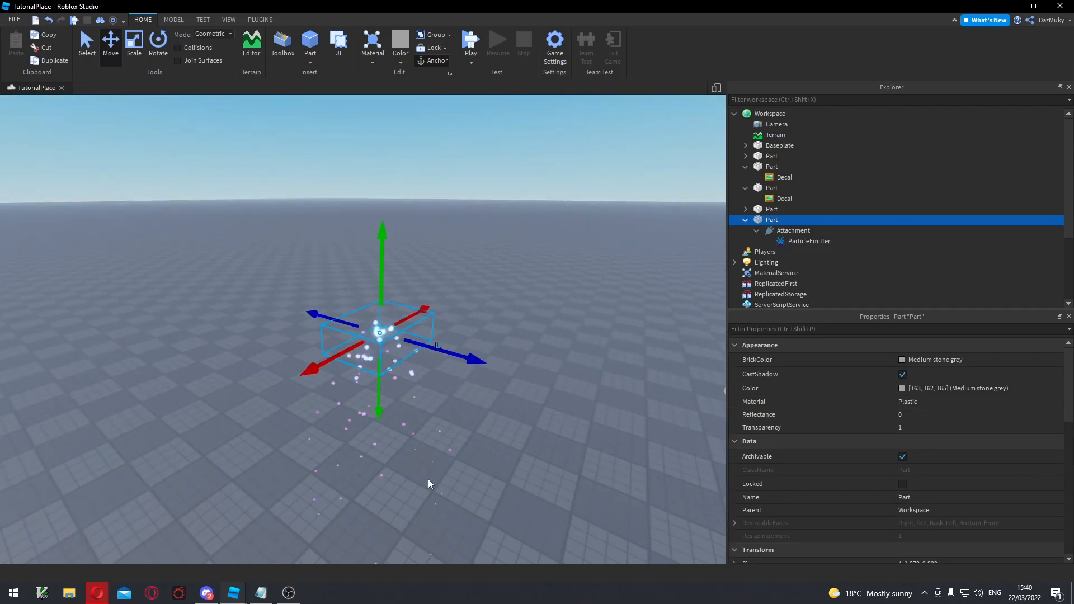
click(795, 241)
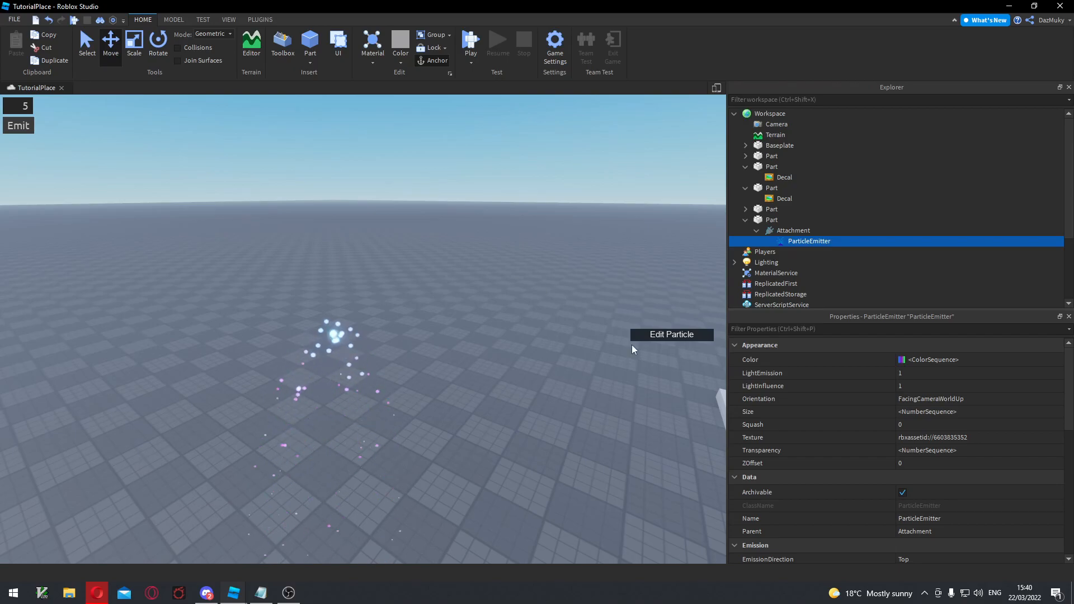
scroll(849, 412, down, 5)
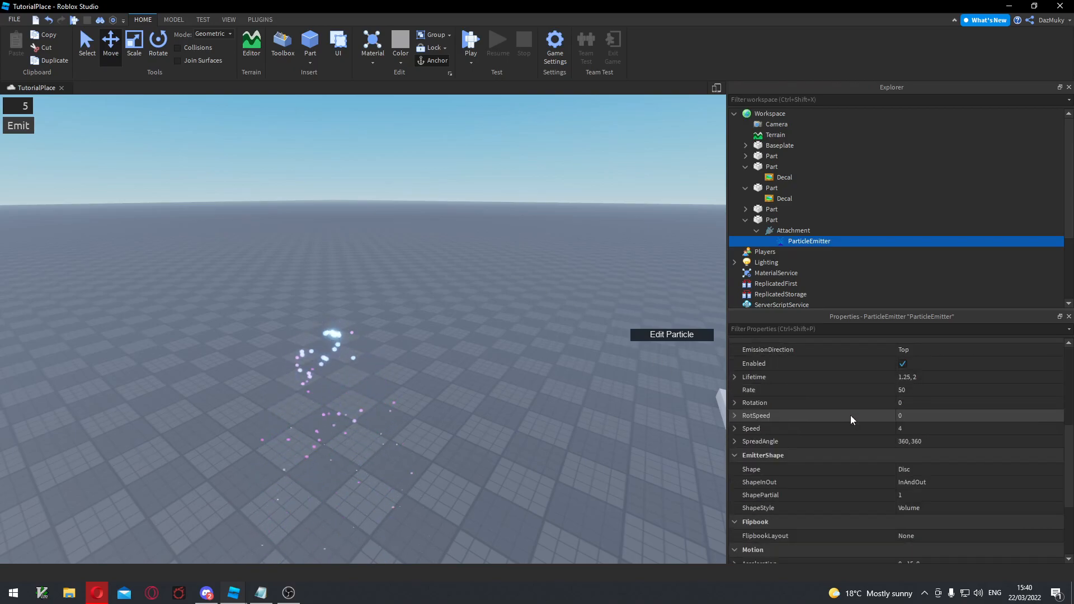
click(902, 364)
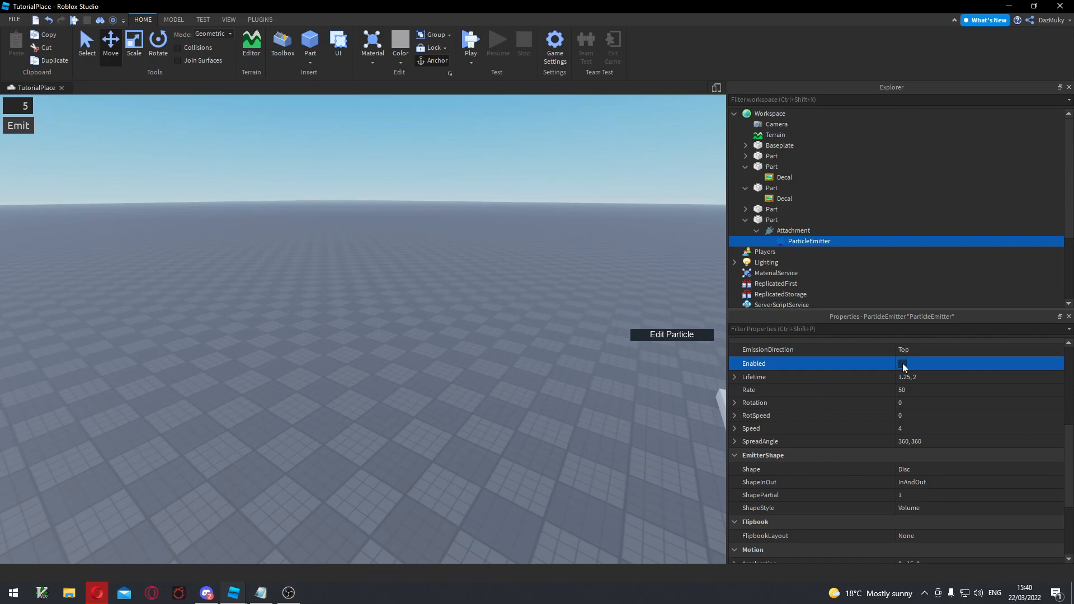
click(904, 364)
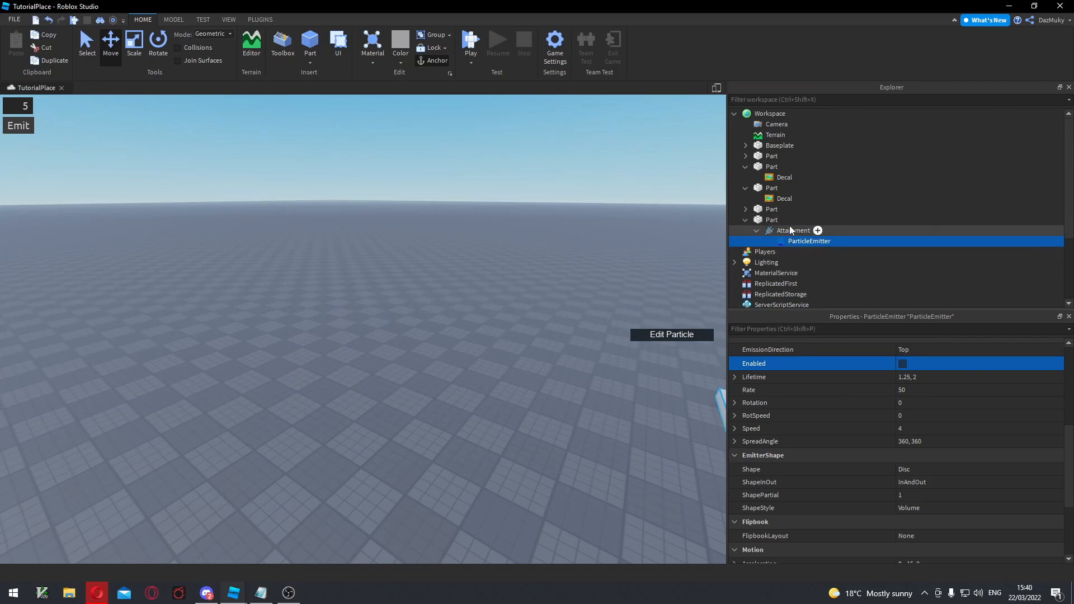
Set the ParticleEmitter's manual emit count to 50 and trigger a burst.
click(769, 220)
click(797, 242)
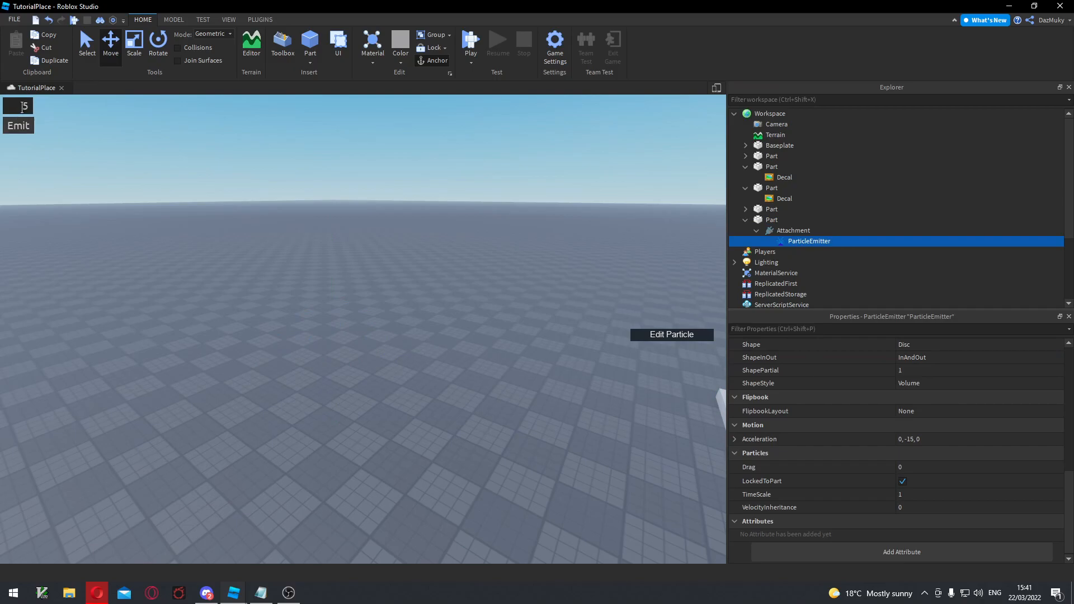
double_click(24, 106)
scroll(852, 412, up, 5)
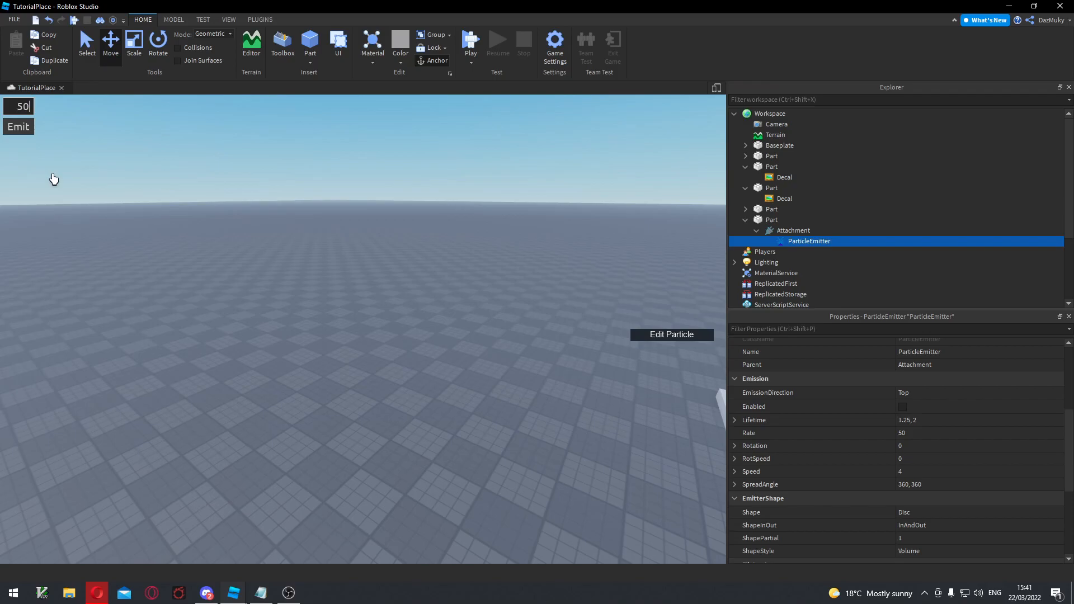
click(21, 133)
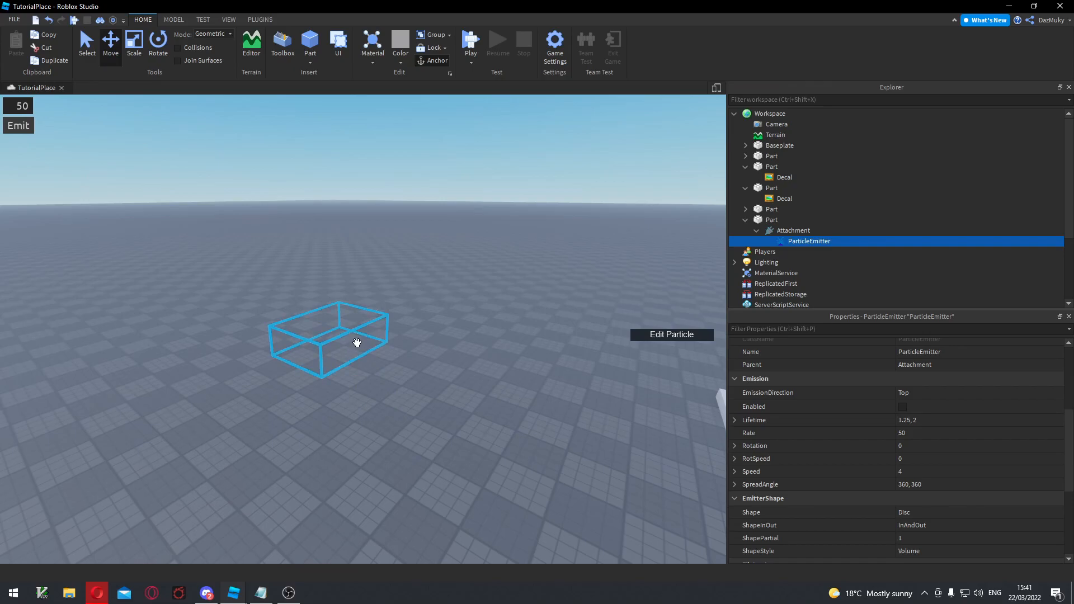
Trigger repeated 50-particle bursts from the disabled emitter to examine how the effect looks.
click(903, 407)
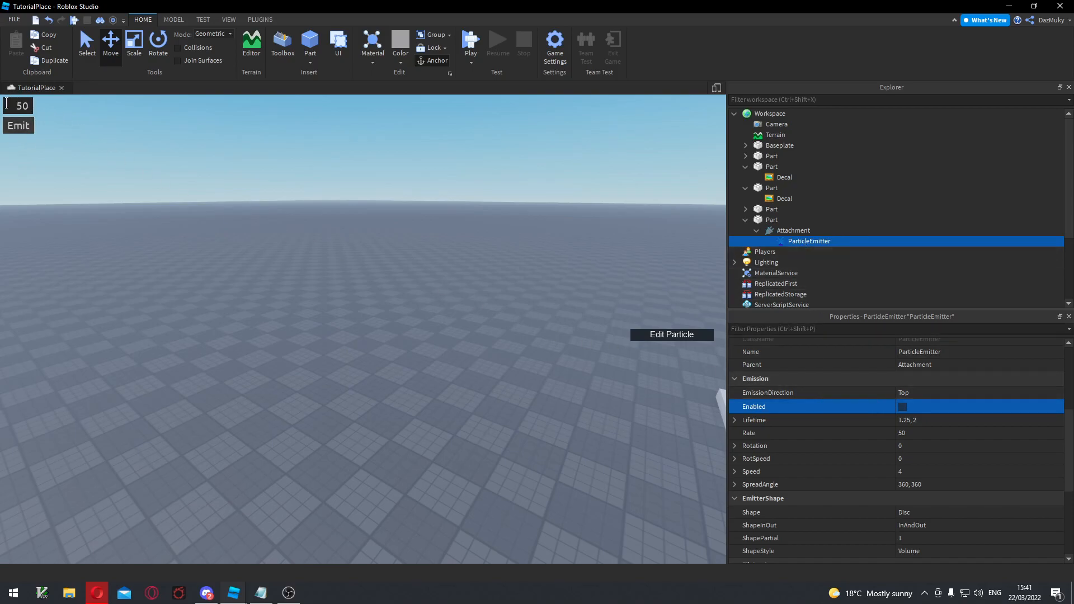
click(19, 127)
click(19, 127)
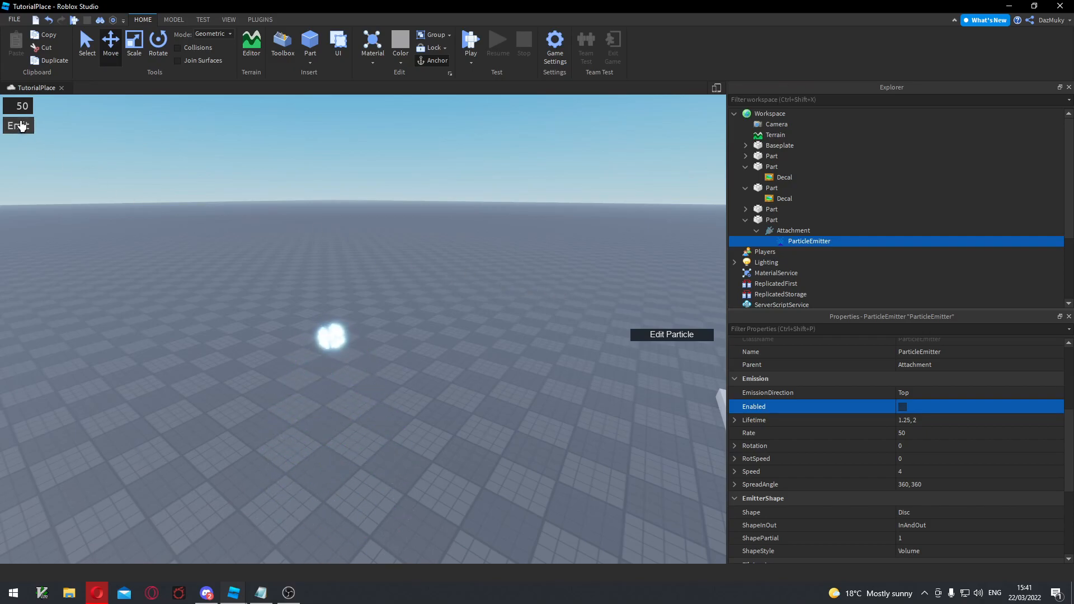
click(20, 127)
click(21, 128)
click(21, 128)
click(22, 128)
click(21, 128)
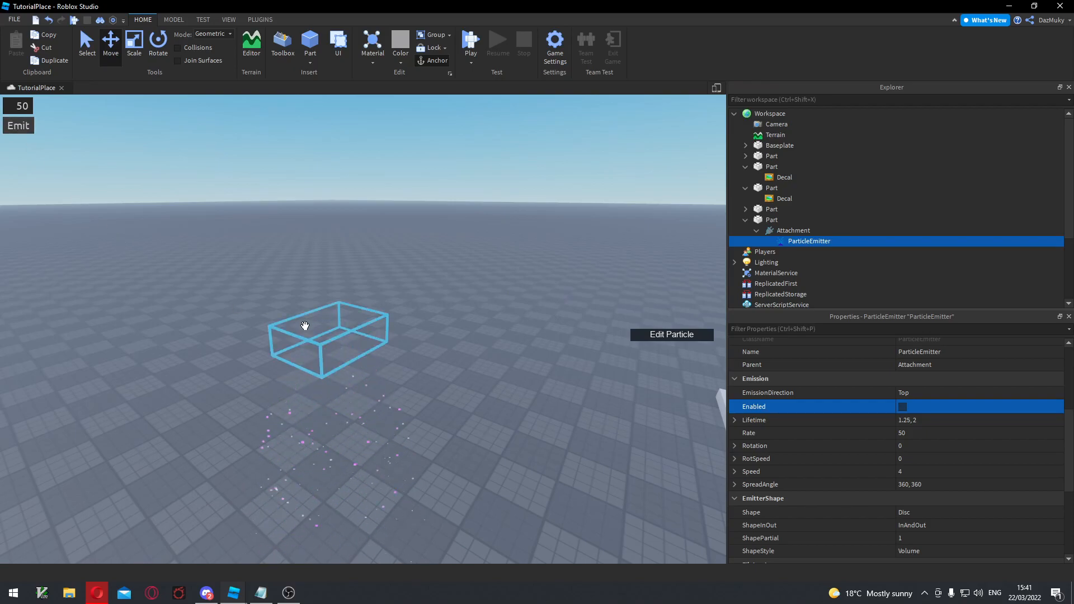
right_drag(262, 292, 262, 292)
click(19, 128)
click(19, 128)
click(19, 129)
right_drag(176, 217, 176, 223)
click(19, 127)
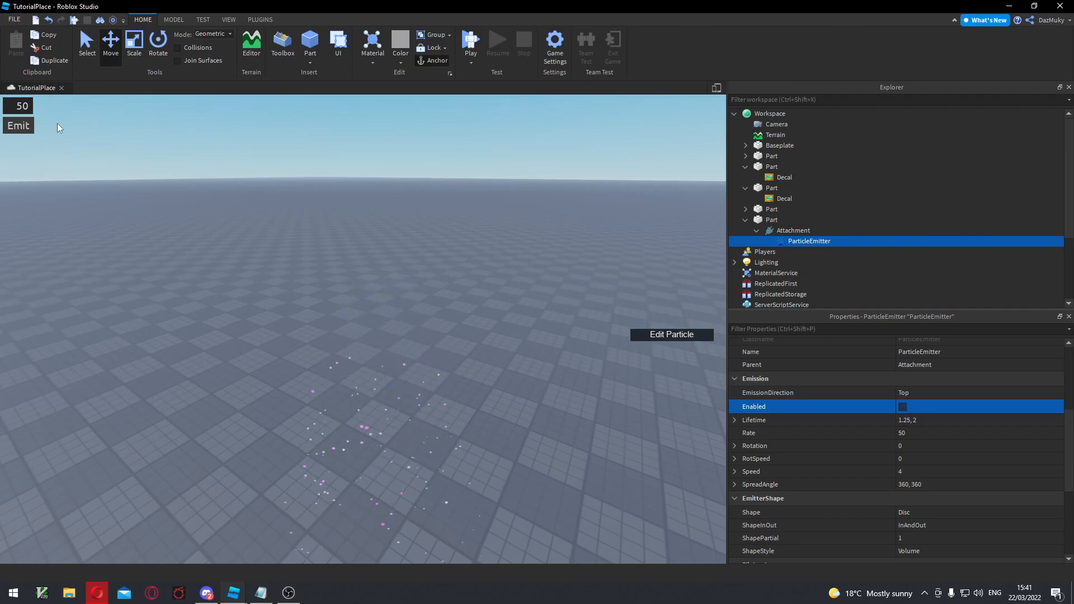
click(19, 127)
click(19, 125)
right_drag(252, 239, 252, 239)
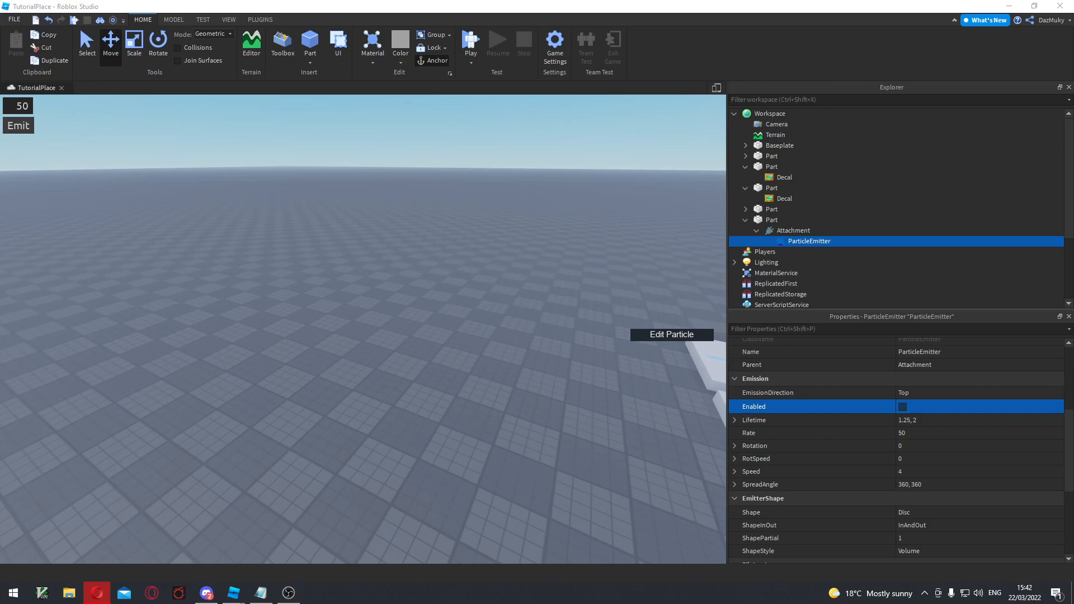
Reselect the ParticleEmitter, preview two more bursts, and select its transparent part again.
click(442, 230)
right_drag(442, 230, 445, 240)
drag(223, 174, 386, 305)
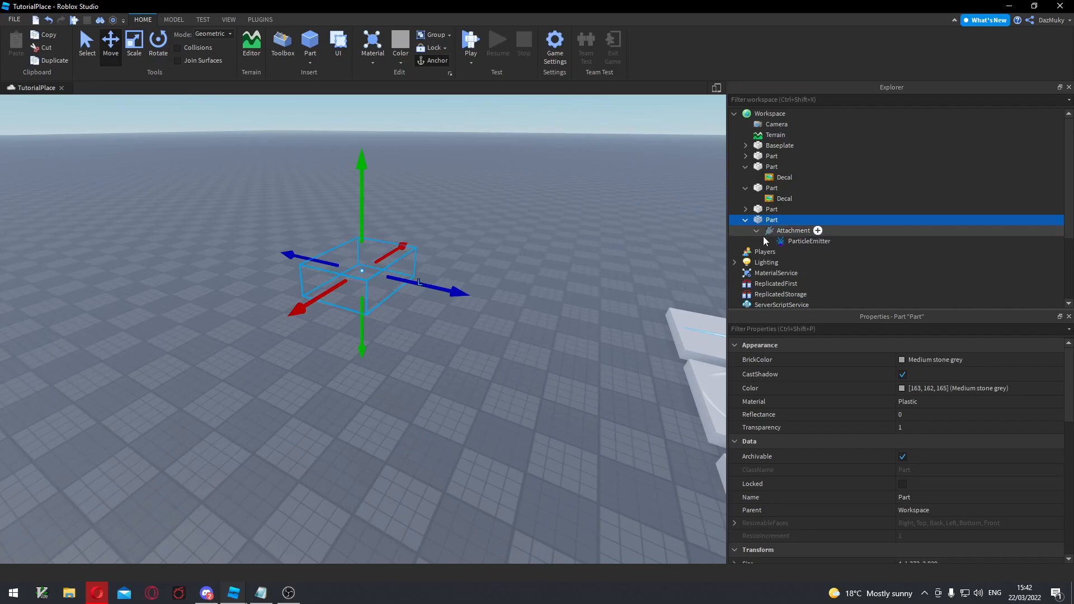
click(778, 242)
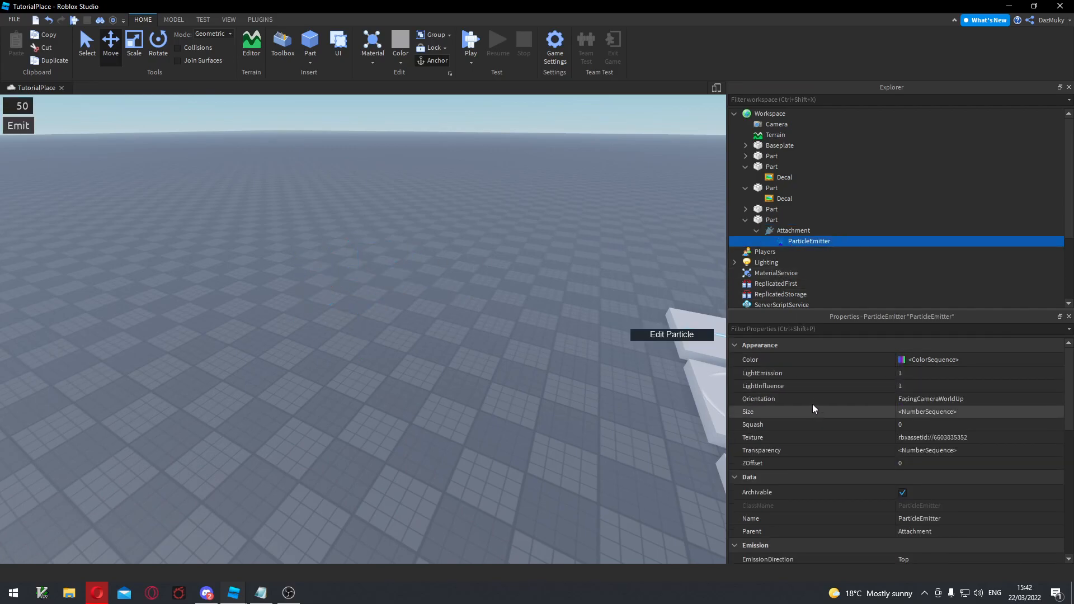
scroll(830, 426, down, 3)
click(23, 133)
click(23, 132)
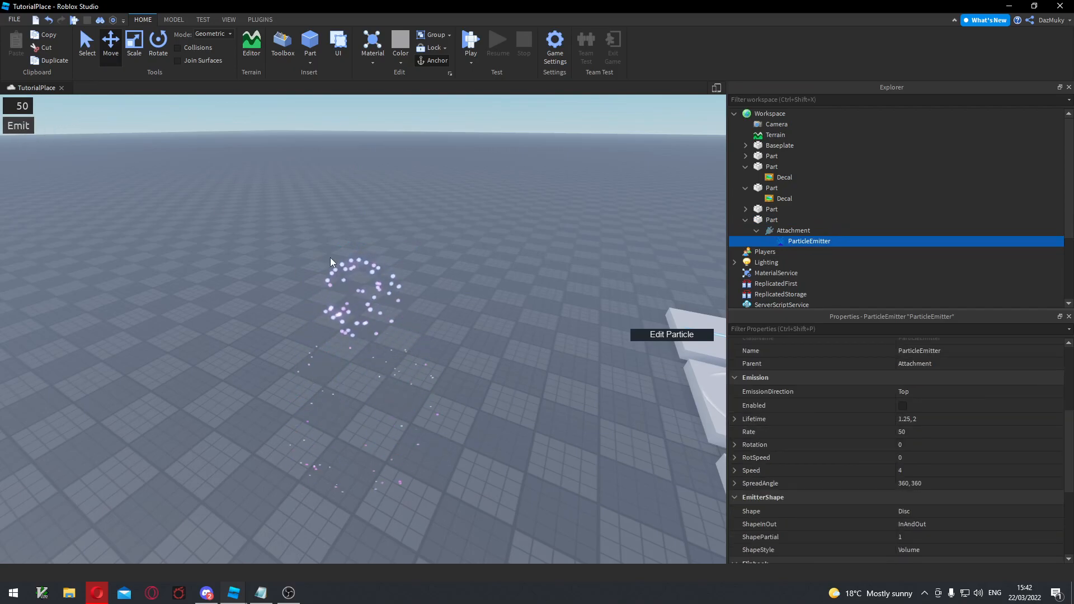
click(355, 273)
scroll(330, 240, up, 2)
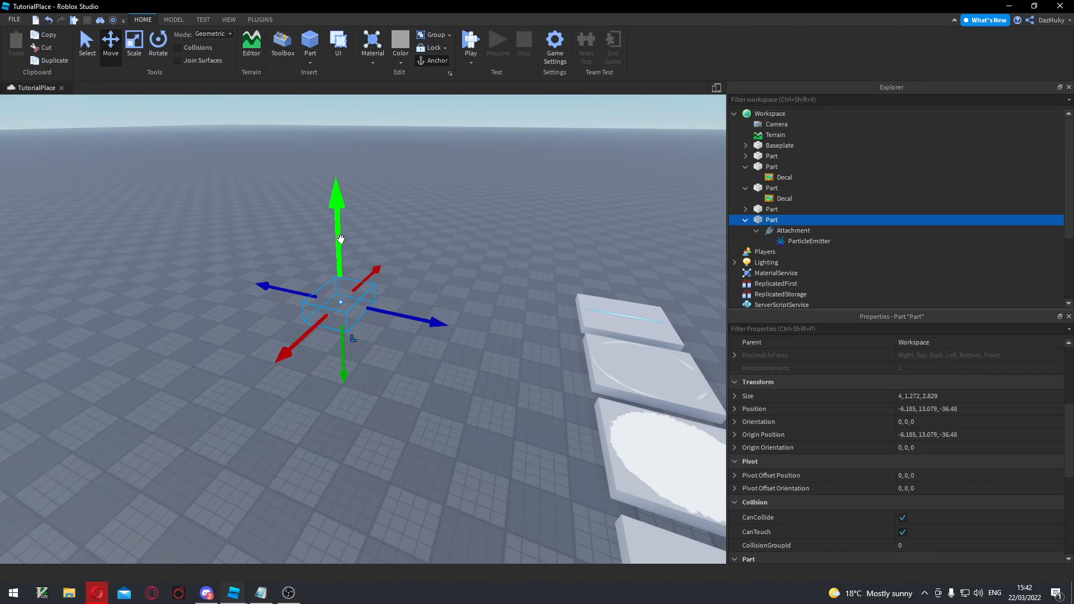
Insert an R15 Block Rig dummy with the Rig Builder plugin.
click(260, 20)
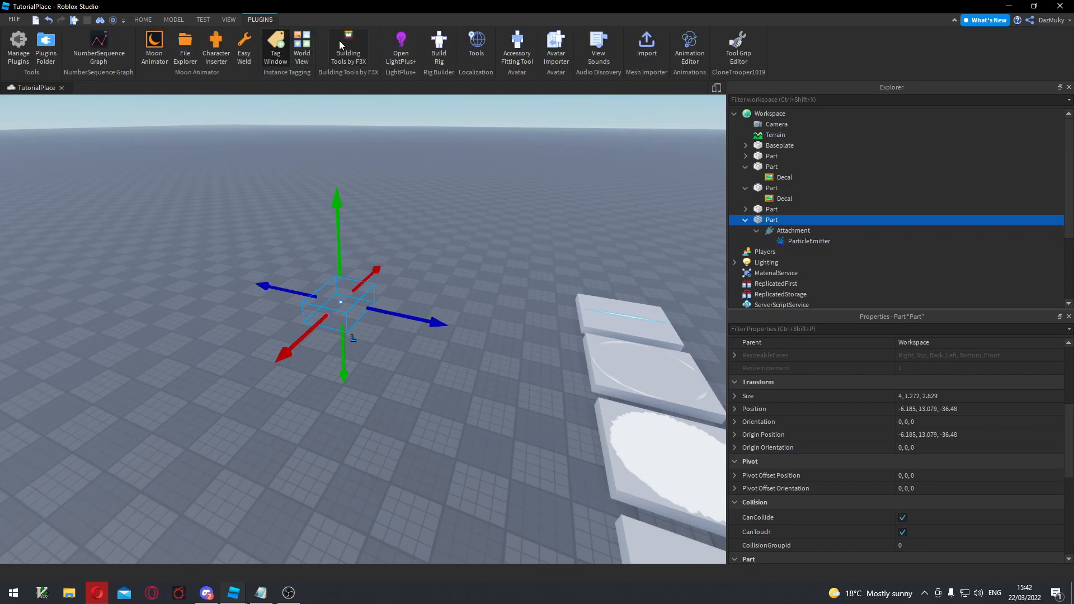
click(439, 51)
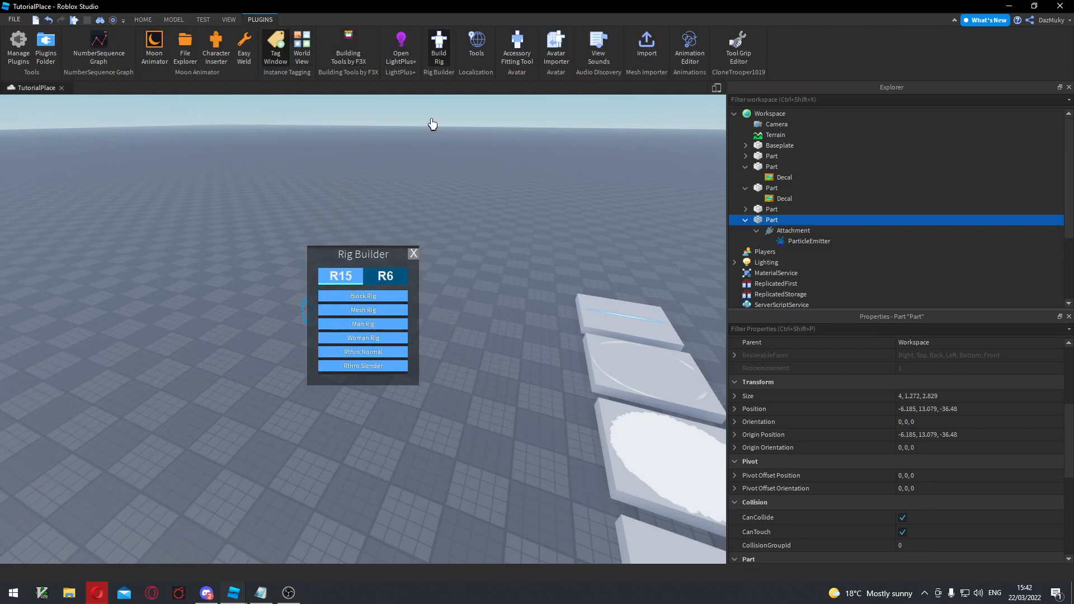
click(363, 300)
key(f)
right_drag(322, 331, 321, 331)
scroll(245, 244, down, 4)
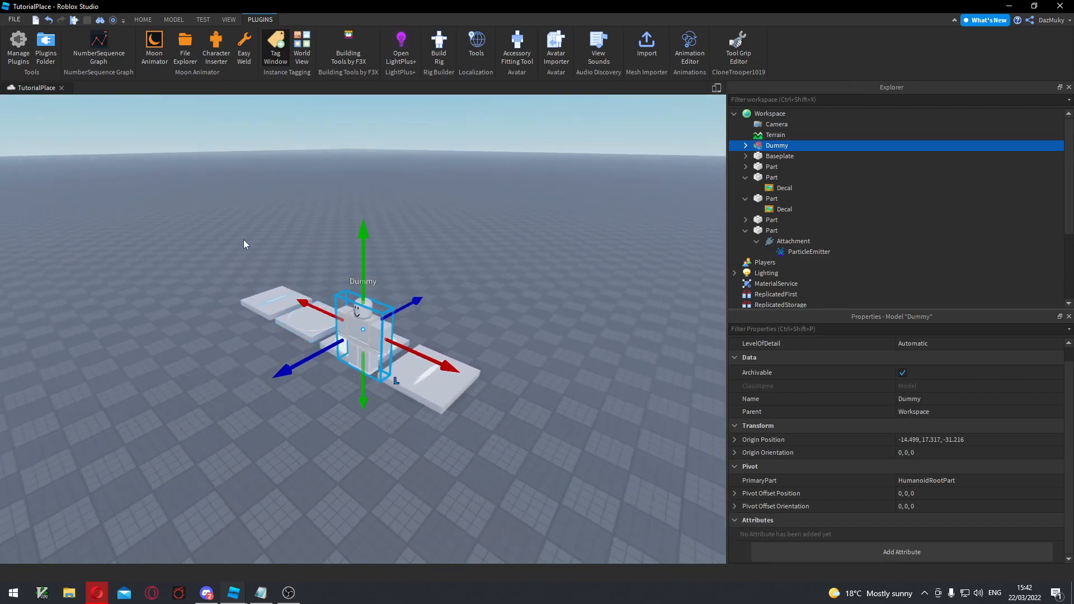
Move the dummy down to the baseplate and beside the row of slabs, to about 4.669, 3.011, -37.264.
click(143, 20)
click(87, 44)
click(111, 42)
drag(362, 269, 368, 421)
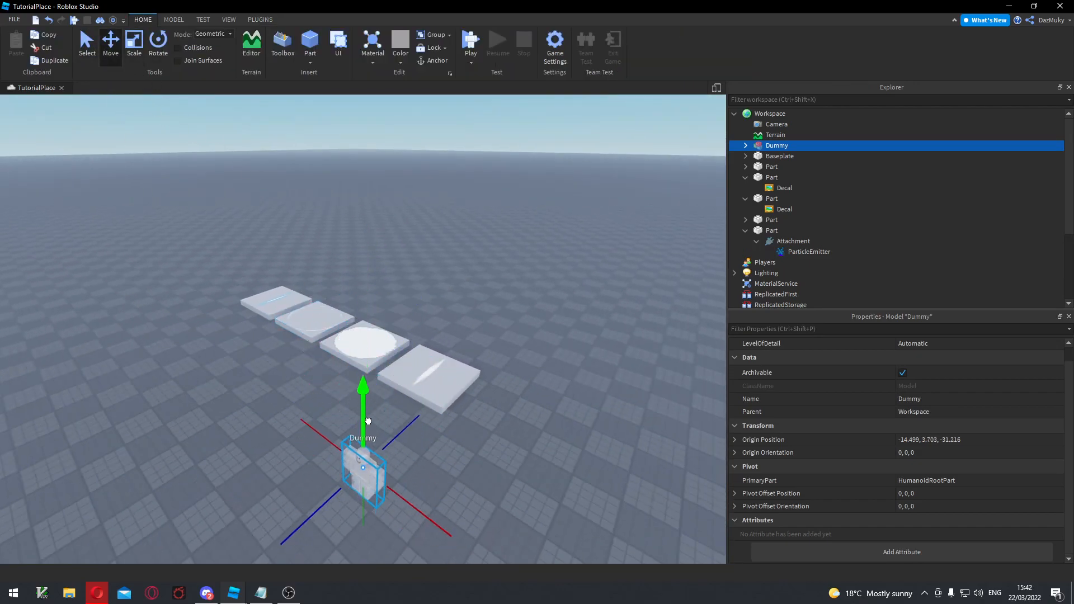
drag(398, 507, 278, 417)
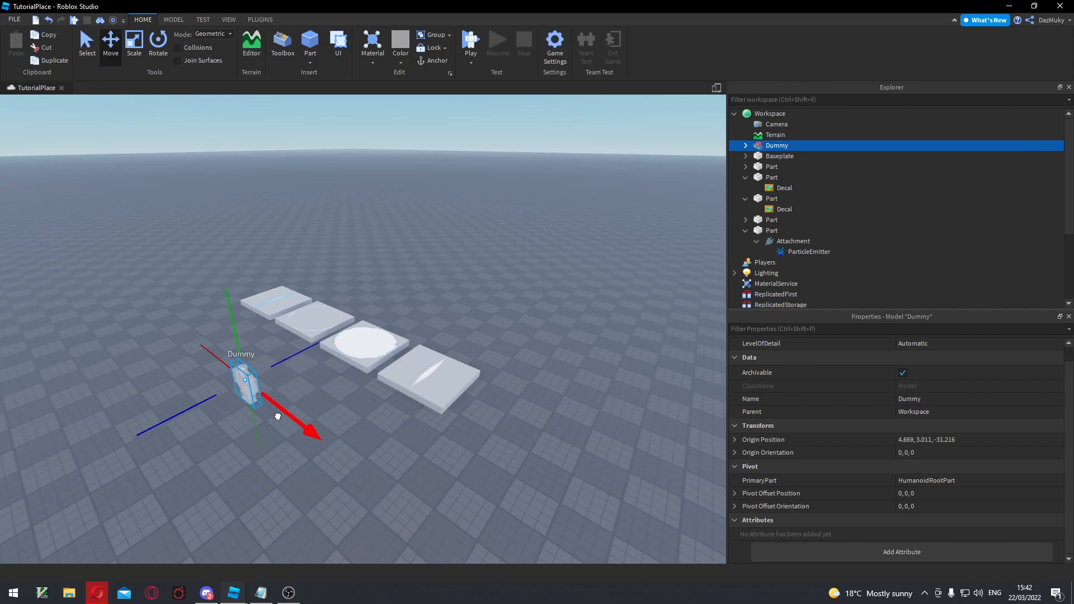
drag(280, 362, 238, 387)
Rotate the dummy about its vertical axis and set its origin orientation Y to 90.
right_drag(238, 387, 238, 387)
key(w)
key(q)
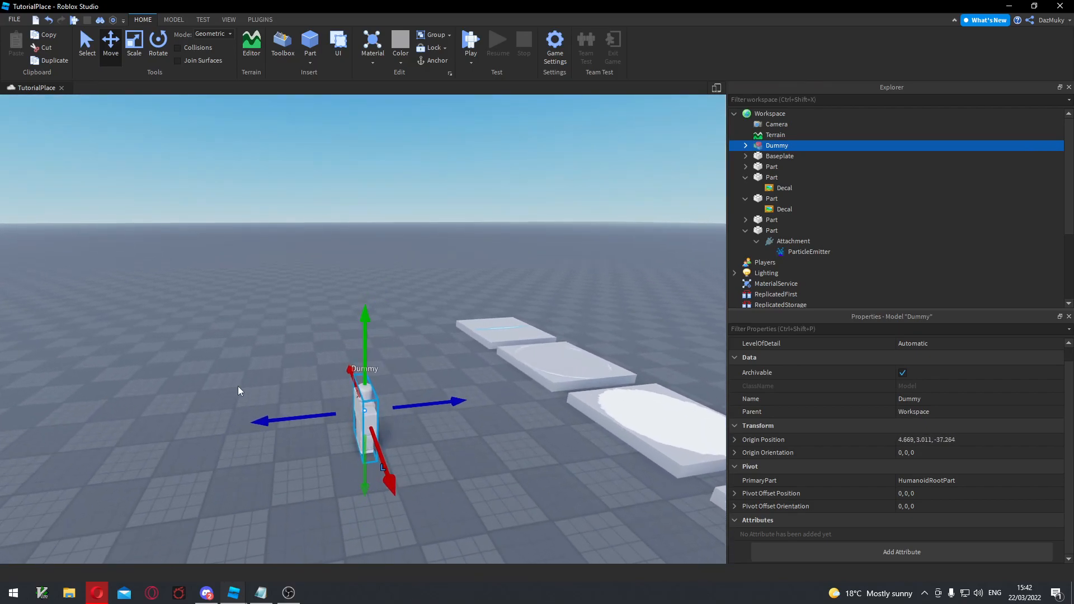
key(q)
click(155, 46)
drag(404, 404, 445, 394)
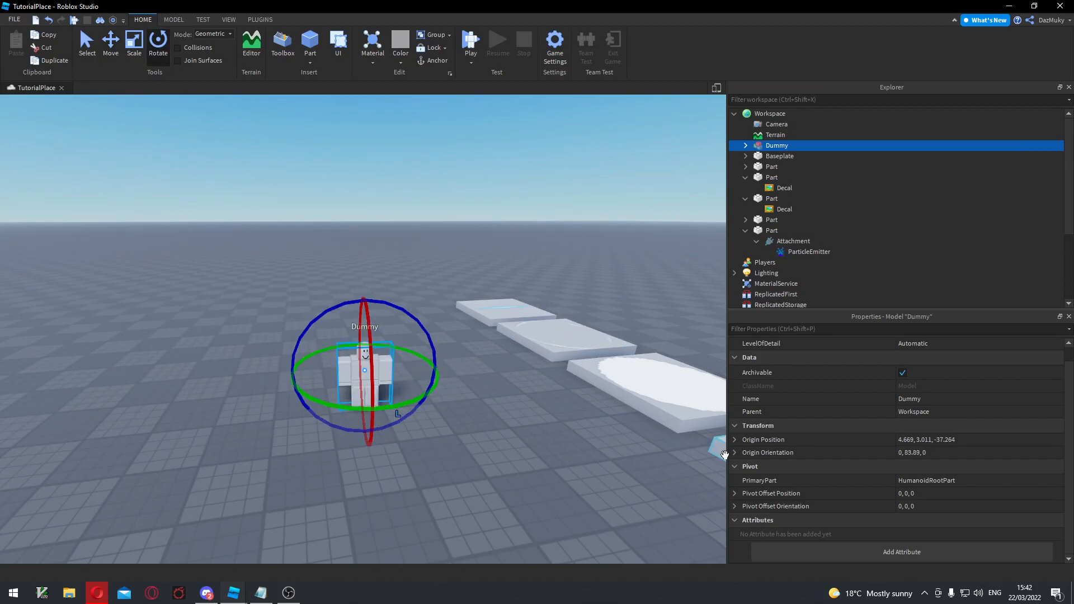
click(735, 453)
click(897, 477)
text(90)
key(Return)
Delete the face from the dummy's Head.
right_drag(473, 454, 472, 455)
key(a)
click(745, 146)
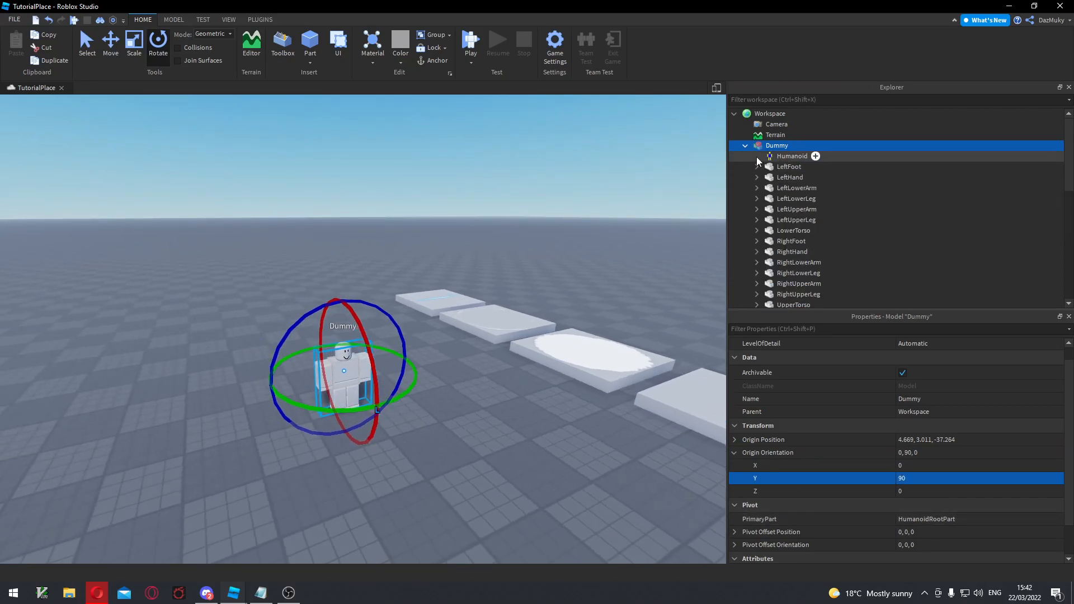
scroll(791, 193, down, 2)
click(776, 256)
click(757, 256)
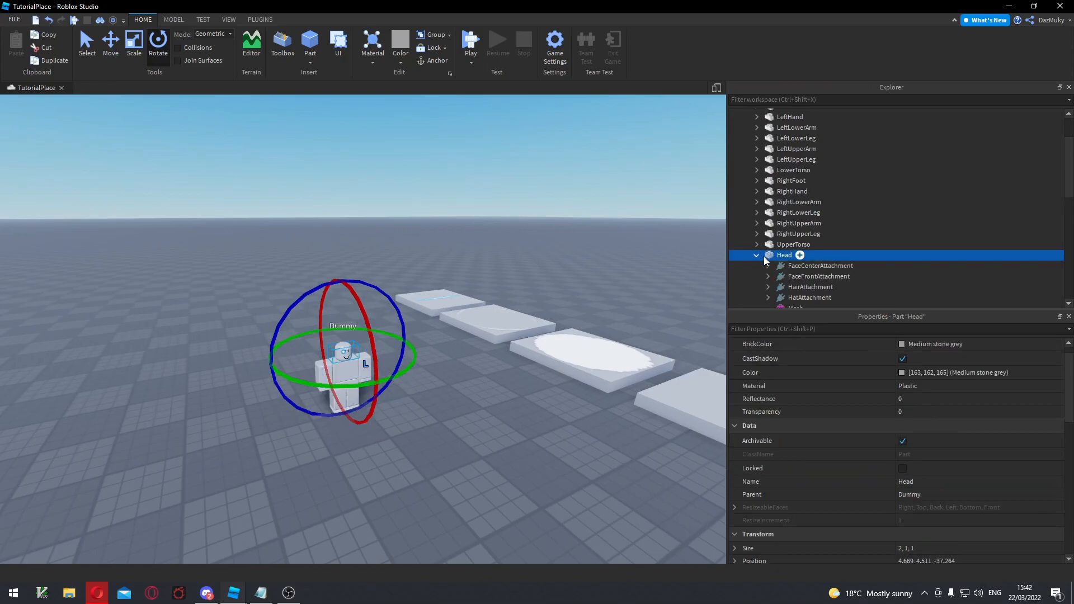
scroll(787, 271, down, 3)
click(790, 250)
key(Delete)
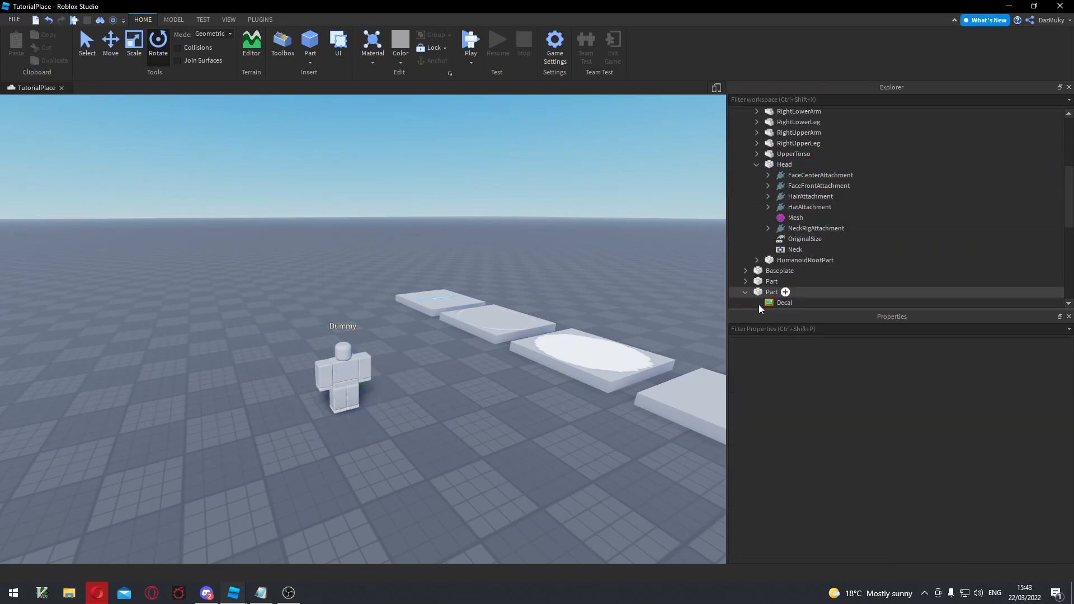
Set DisplayDistanceType to None on the dummy's Humanoid to hide its overhead name.
right_drag(266, 315, 268, 315)
key(s)
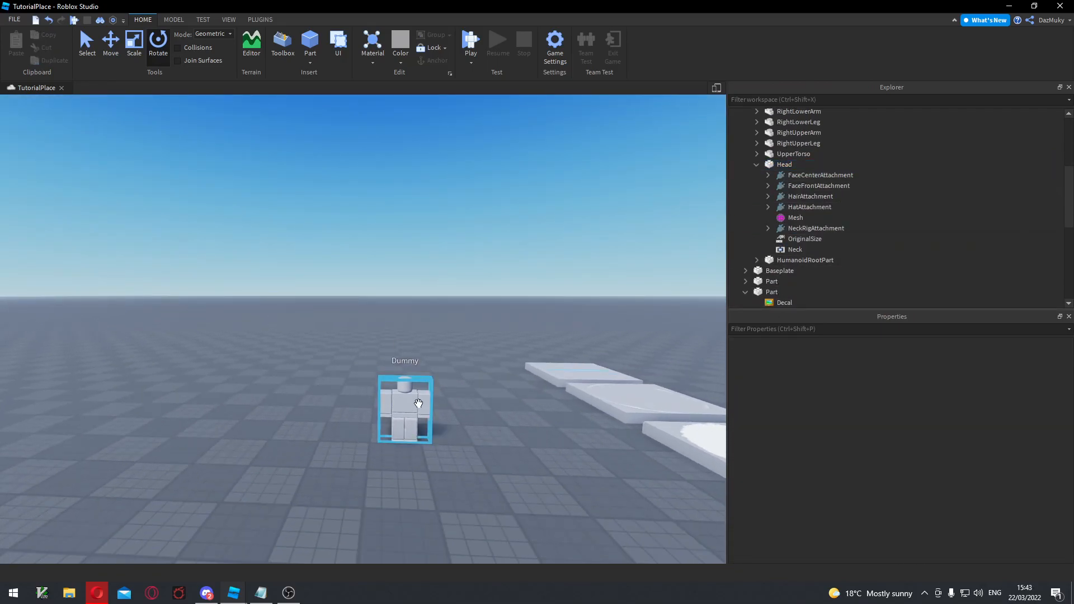
scroll(787, 183, up, 4)
scroll(783, 168, up, 1)
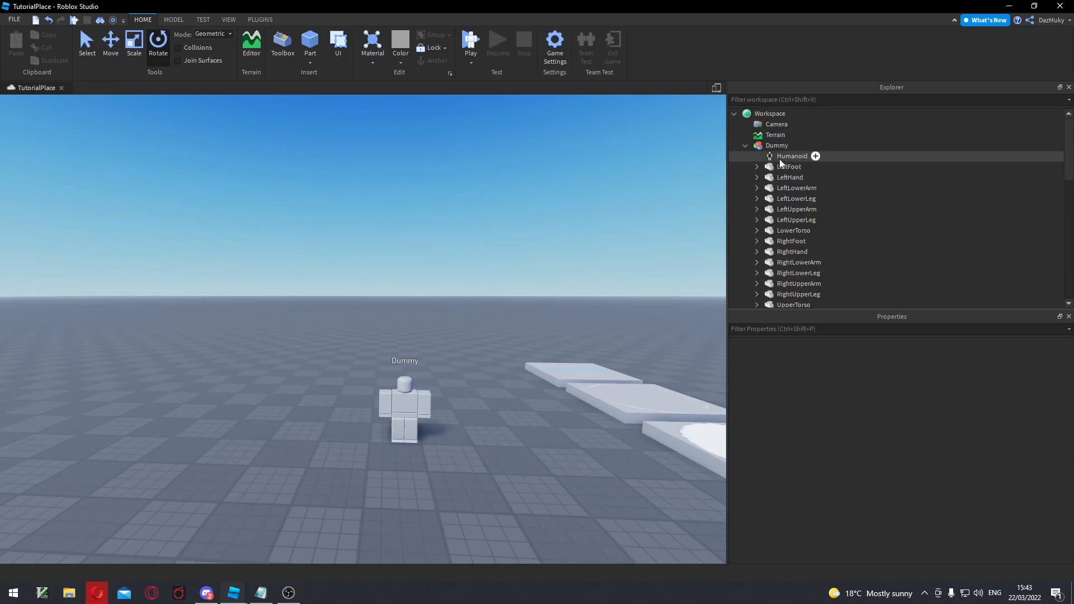
click(780, 148)
click(784, 156)
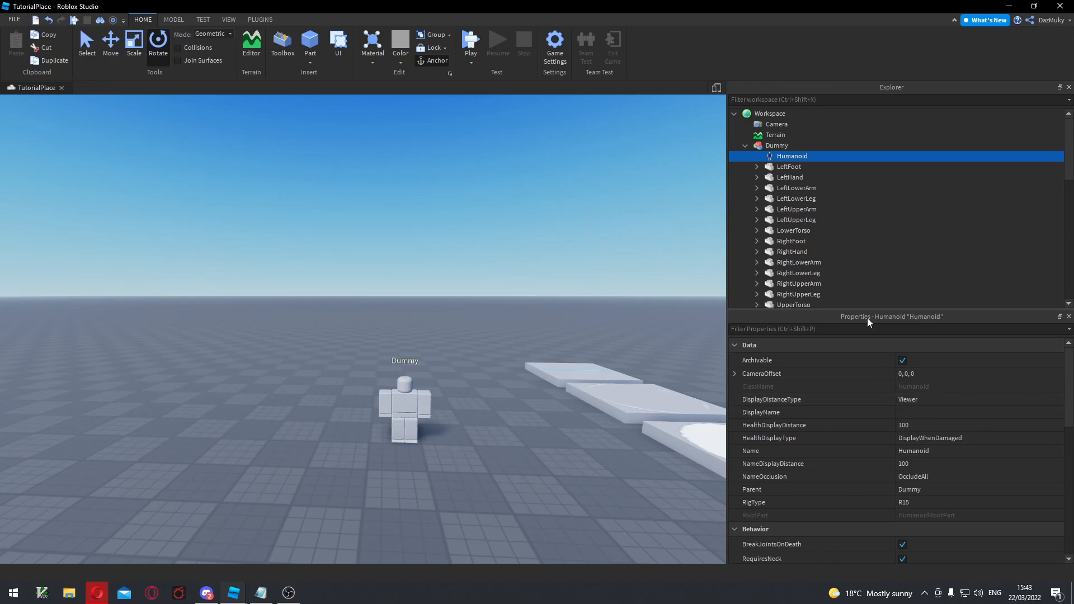
click(778, 146)
right_click(777, 149)
click(804, 217)
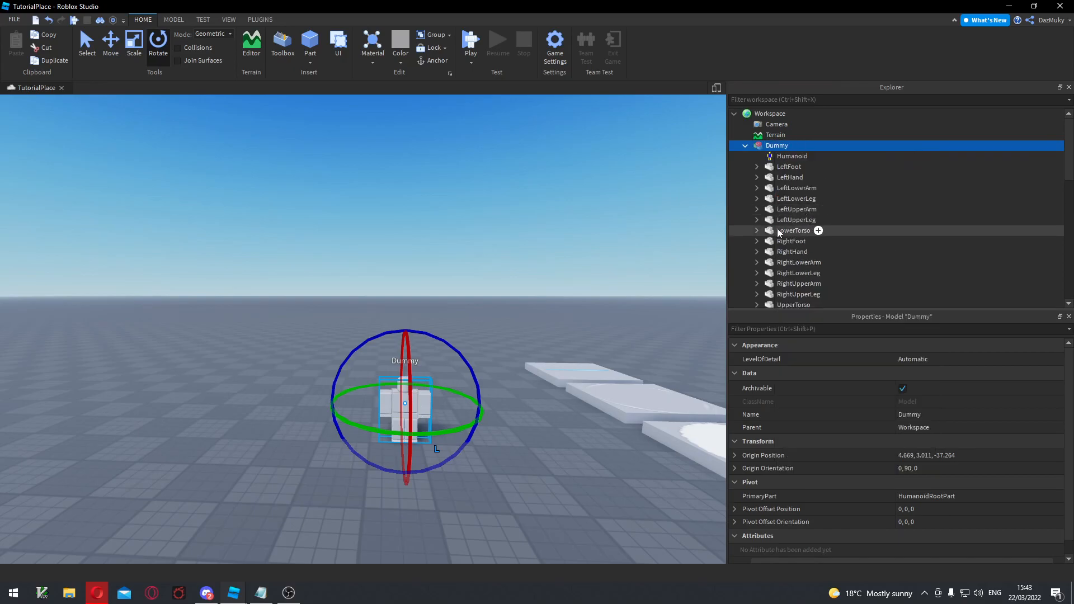
click(792, 157)
click(918, 398)
click(917, 411)
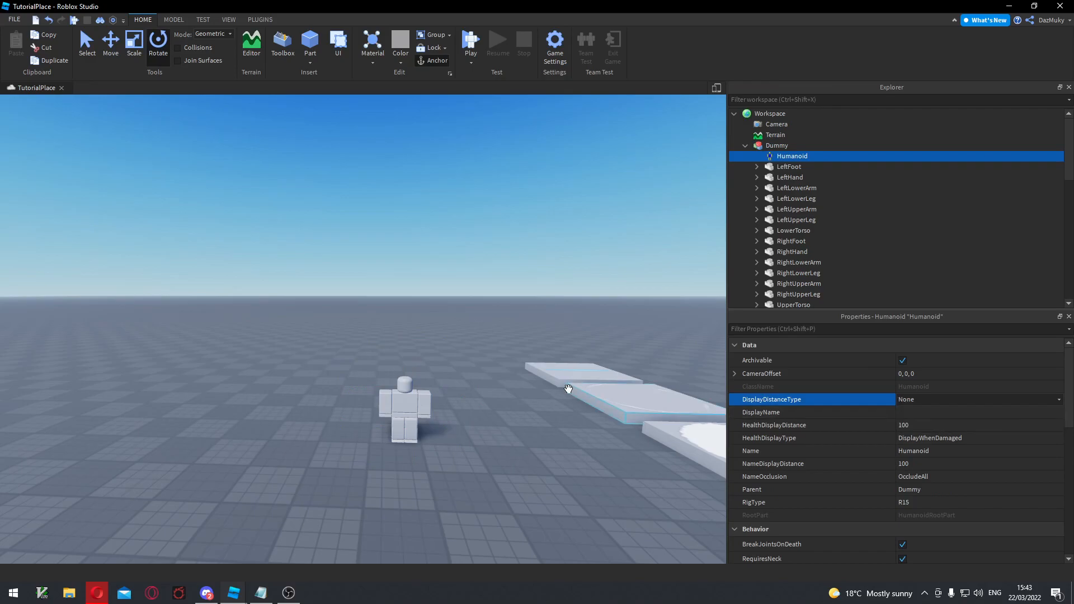
Select the transparent part that holds the particle emitter and rename it Particle1.
right_drag(488, 376, 496, 386)
scroll(496, 386, down, 2)
click(496, 386)
scroll(496, 386, down, 1)
drag(249, 343, 428, 506)
drag(172, 228, 520, 482)
click(450, 315)
click(409, 261)
key(a)
right_drag(435, 362, 435, 365)
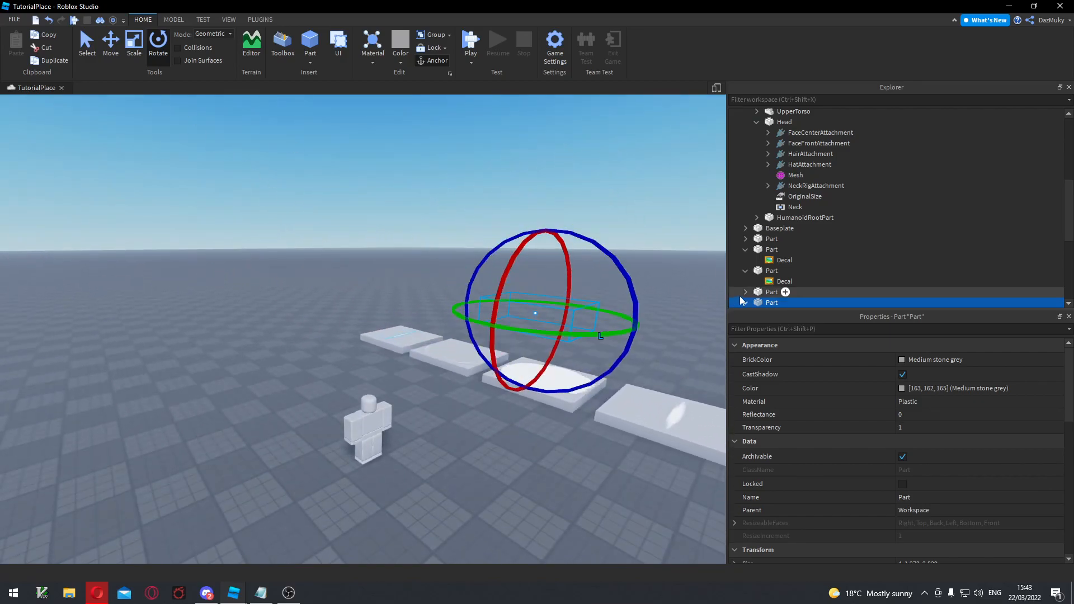
right_click(770, 302)
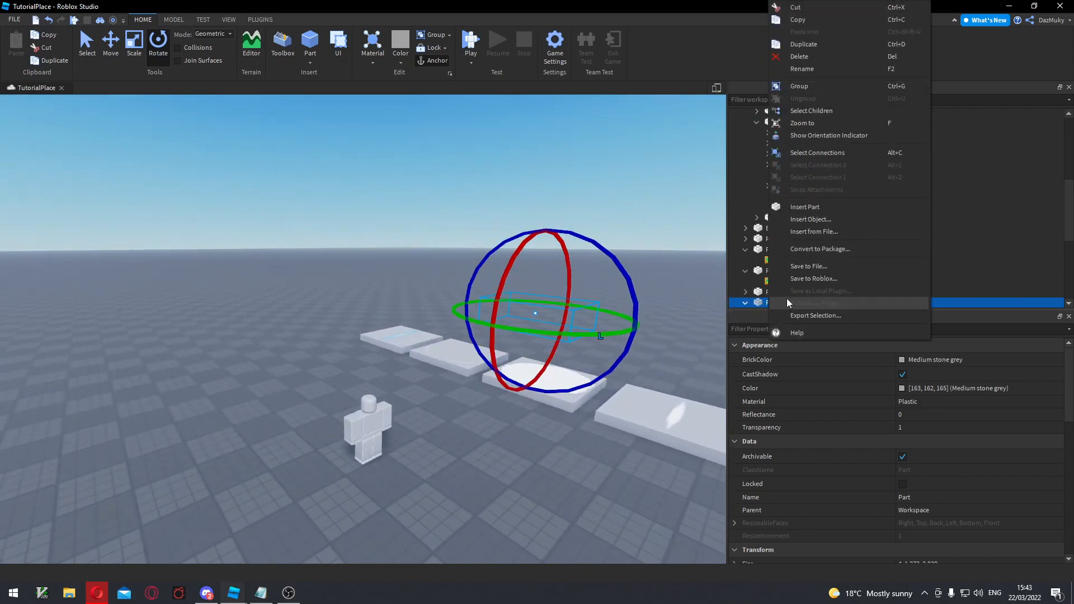
click(804, 68)
text(P)
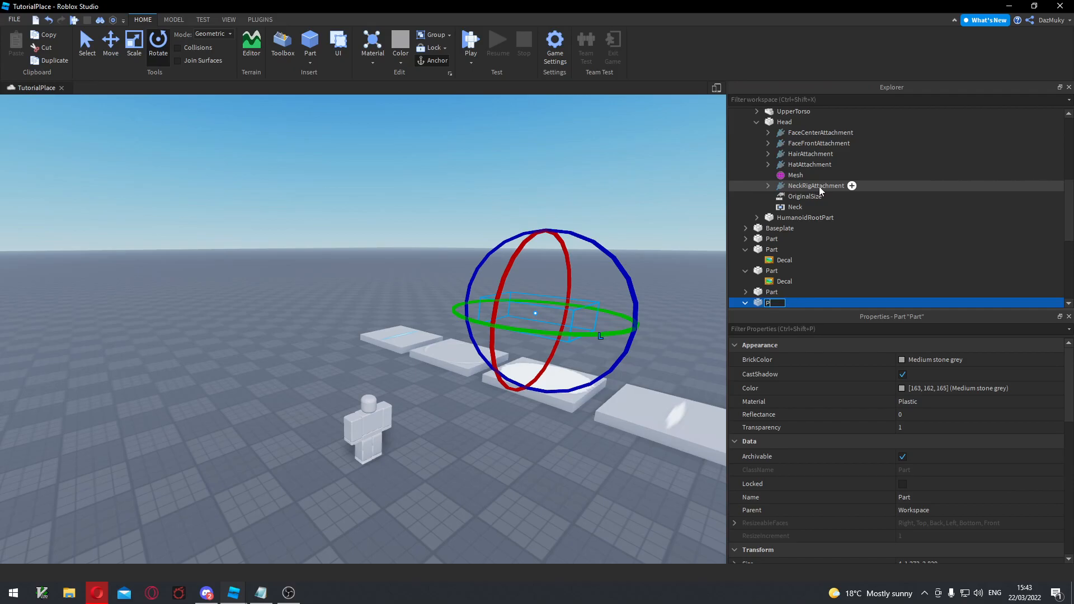
text(article1)
key(Return)
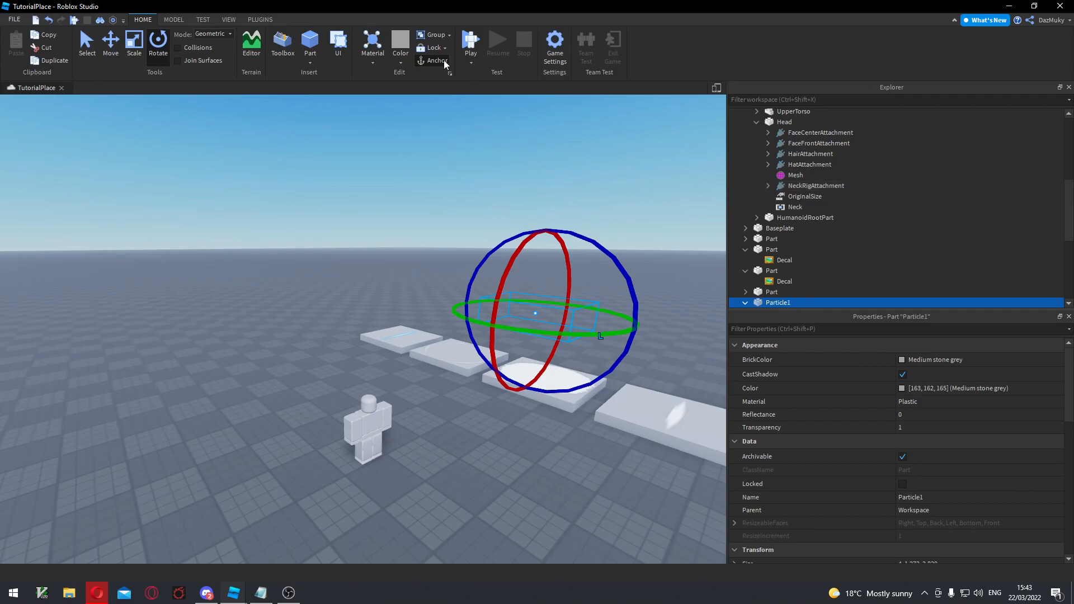
Move Particle1 down from above the slabs and onto the dummy's torso.
click(111, 45)
drag(601, 321, 467, 305)
drag(439, 248, 435, 446)
drag(459, 496, 410, 449)
key(w)
key(d)
right_drag(409, 449, 412, 449)
drag(468, 417, 456, 418)
scroll(789, 257, down, 2)
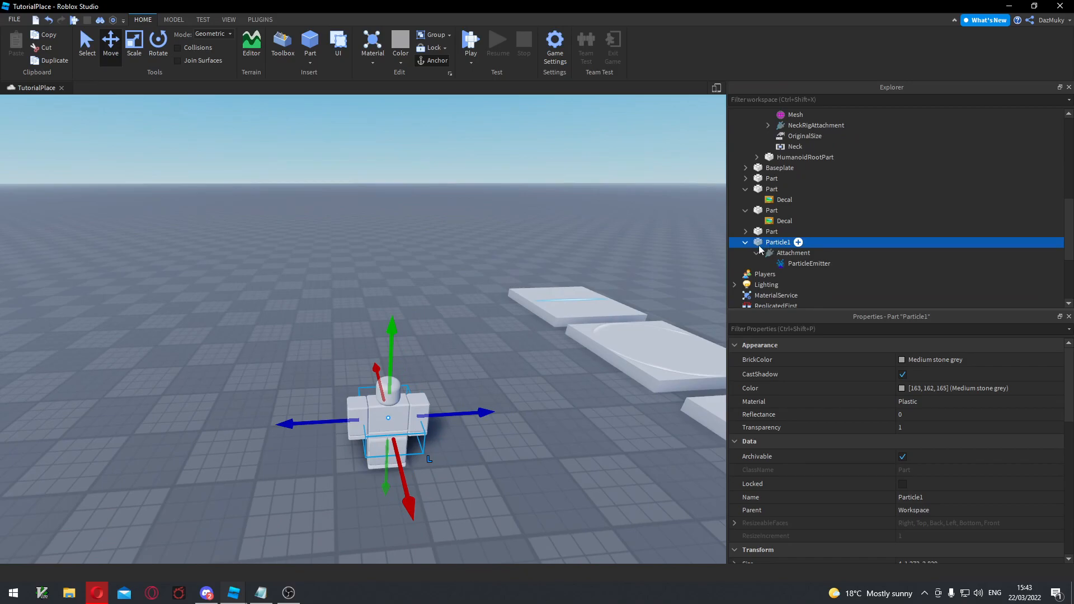
Duplicate Particle1 beside the dummy and emit a burst of 50 particles from the copy's ParticleEmitter.
key(ctrl+d)
drag(482, 413, 325, 420)
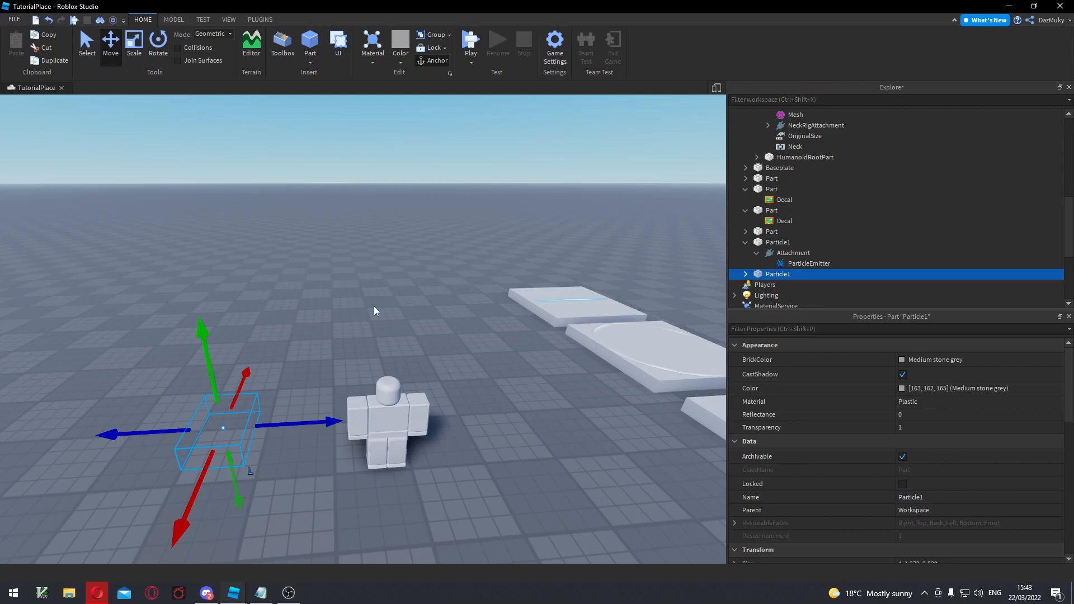
click(746, 274)
click(794, 285)
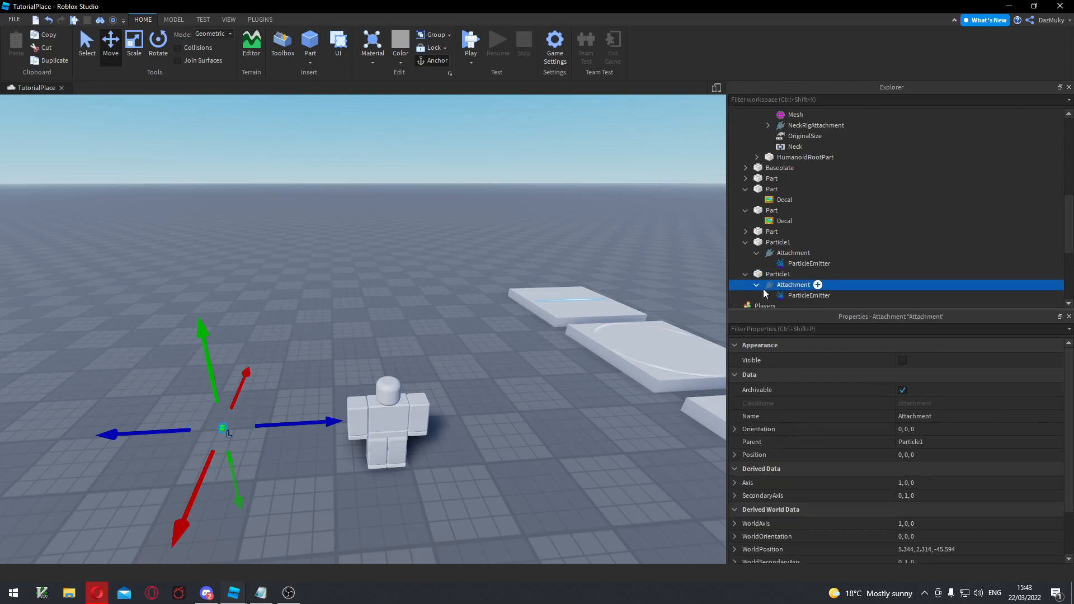
click(757, 285)
click(810, 295)
click(15, 126)
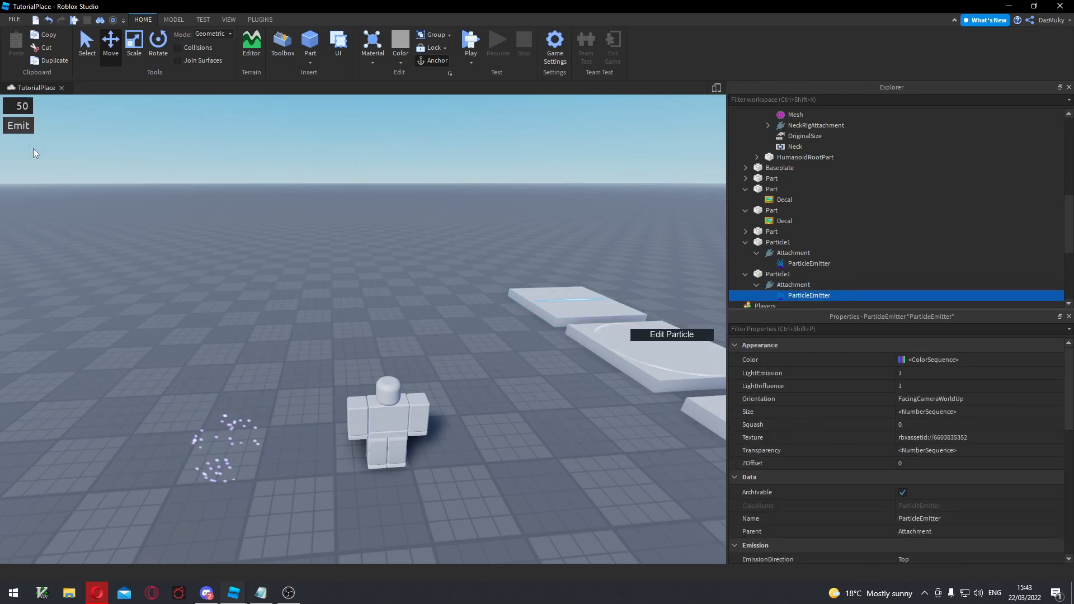
Delete the duplicate Particle1 part beside the dummy.
click(221, 434)
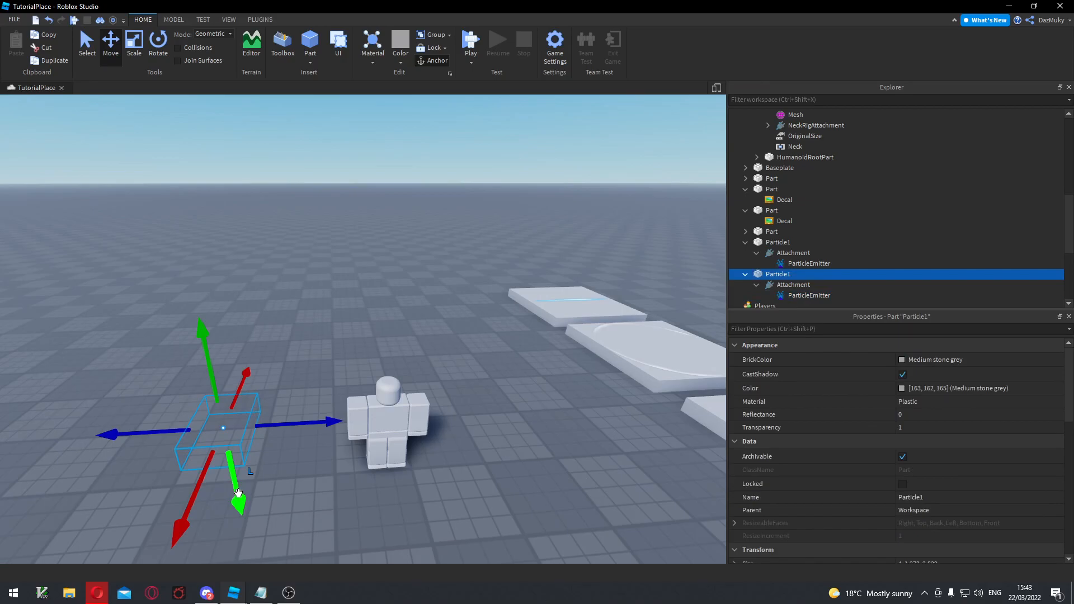
key(Delete)
Raise Particle1 on the dummy to chest height and shift it slightly sideways along its red axis.
click(411, 439)
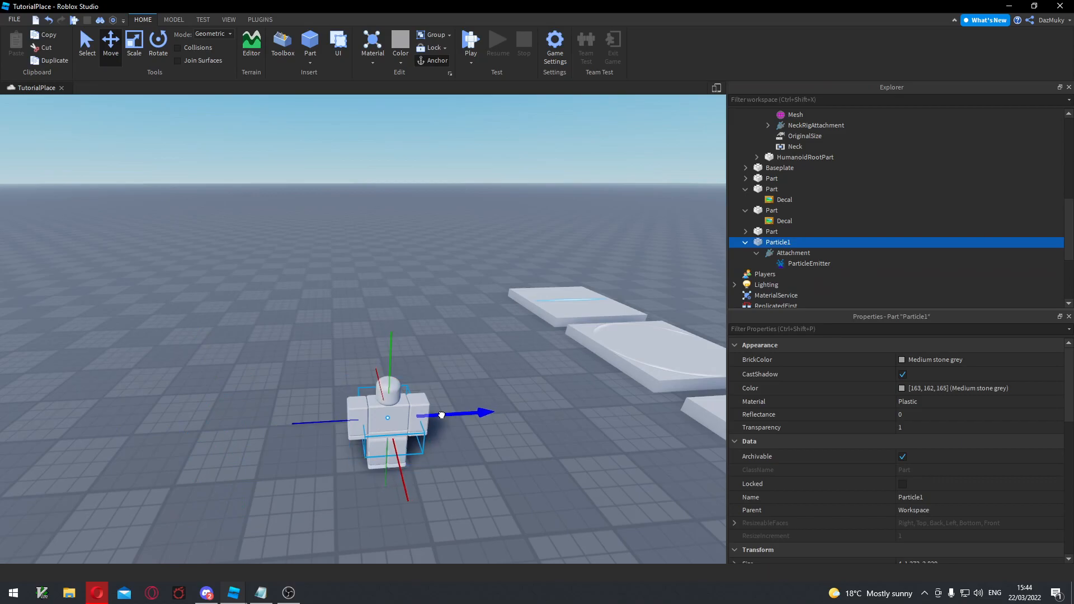
key(f)
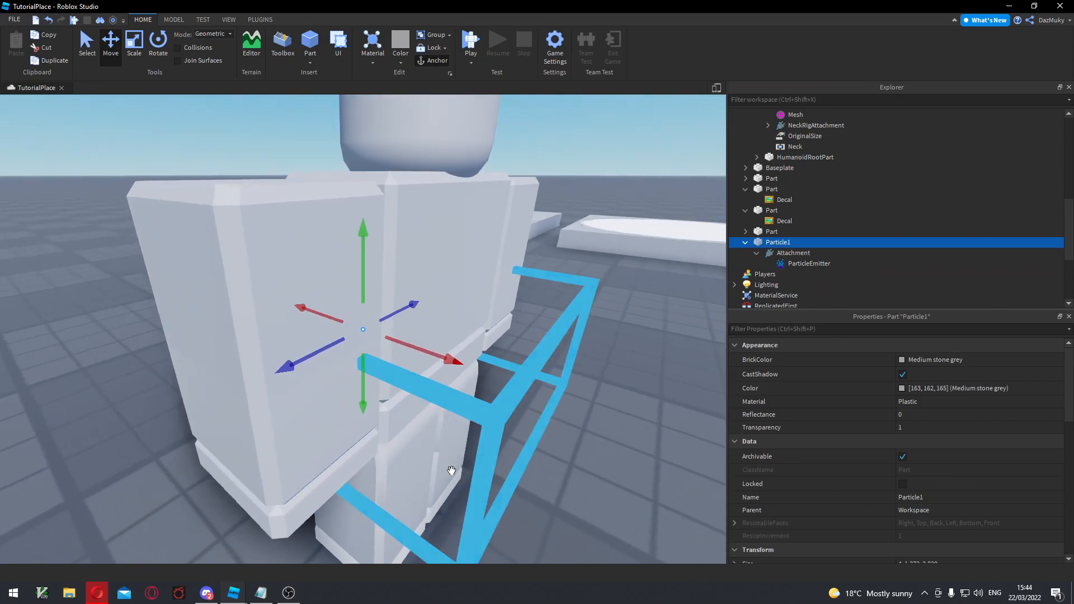
drag(361, 265, 361, 196)
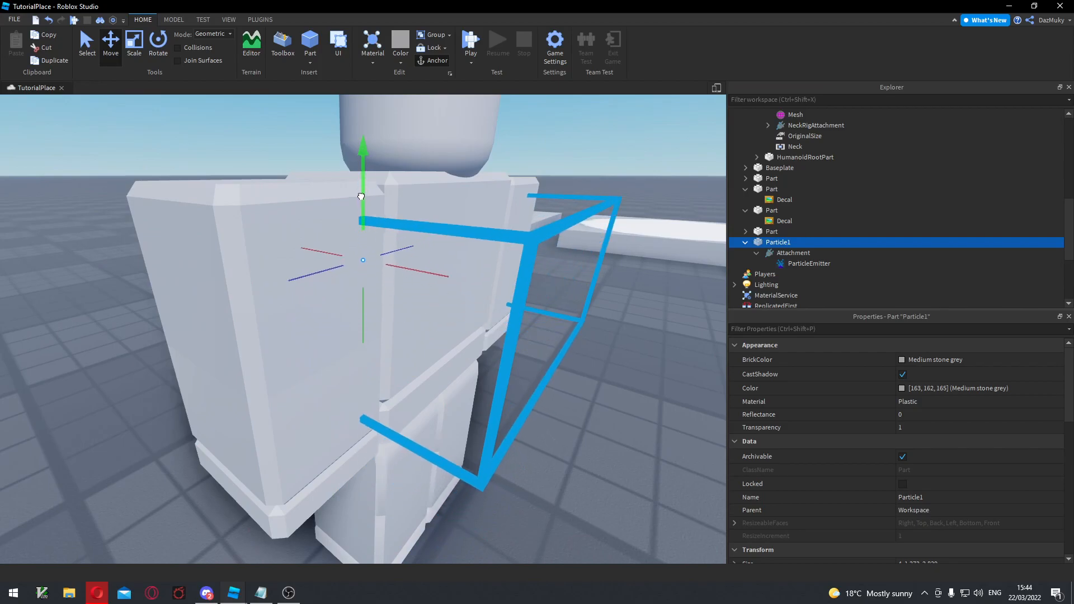
scroll(360, 196, down, 4)
drag(435, 331, 462, 340)
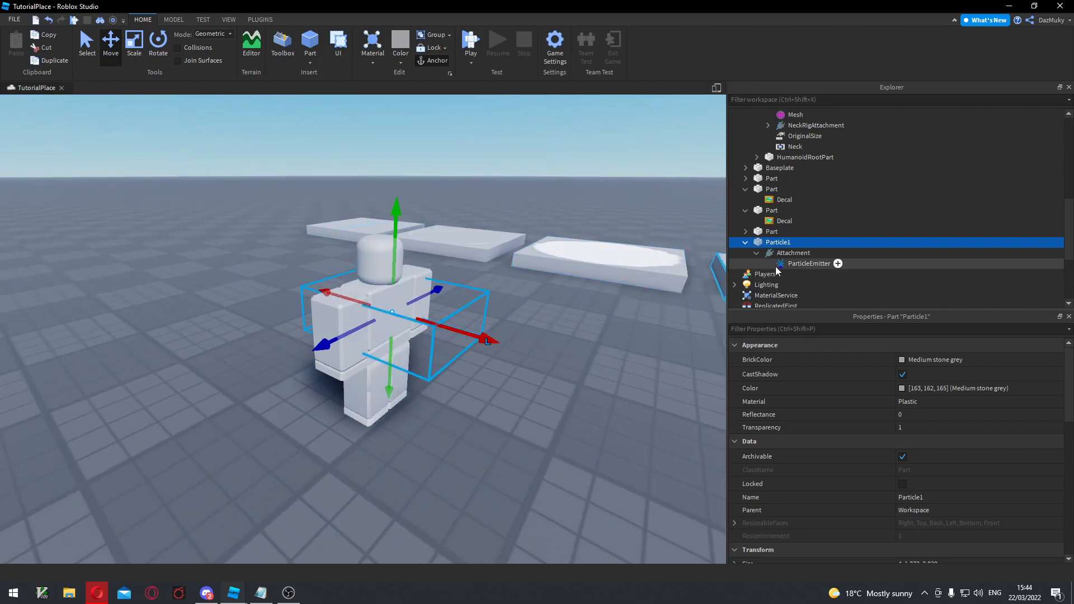
Emit a burst of 50 particles from Particle1's ParticleEmitter at the dummy's chest.
click(795, 263)
click(12, 128)
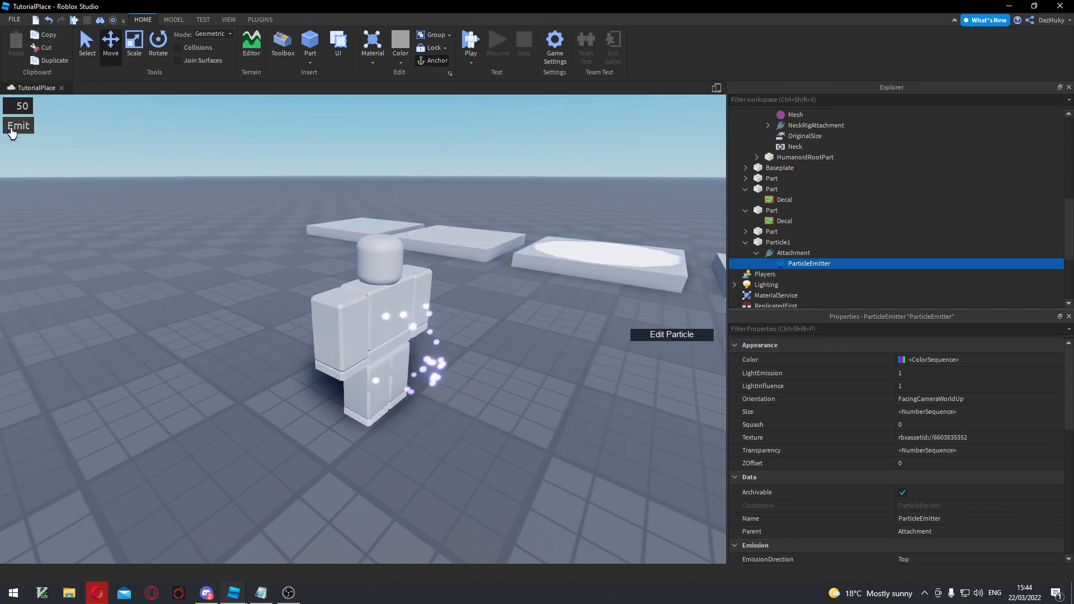
click(406, 315)
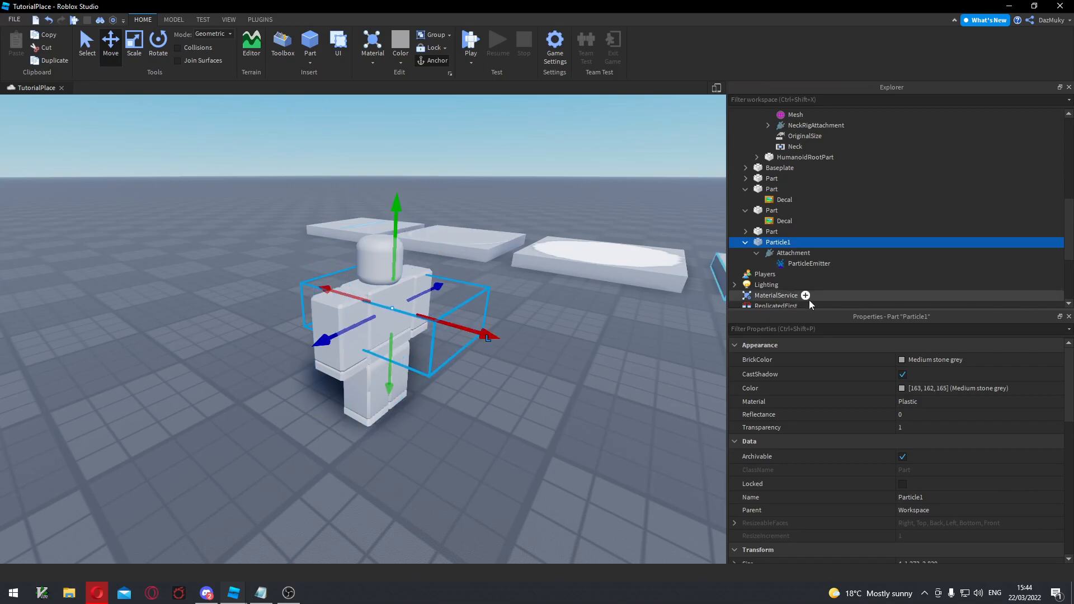
Set the ParticleEmitter's Acceleration Y to 0 and emit test bursts of 50 particles.
click(795, 264)
scroll(890, 437, down, 10)
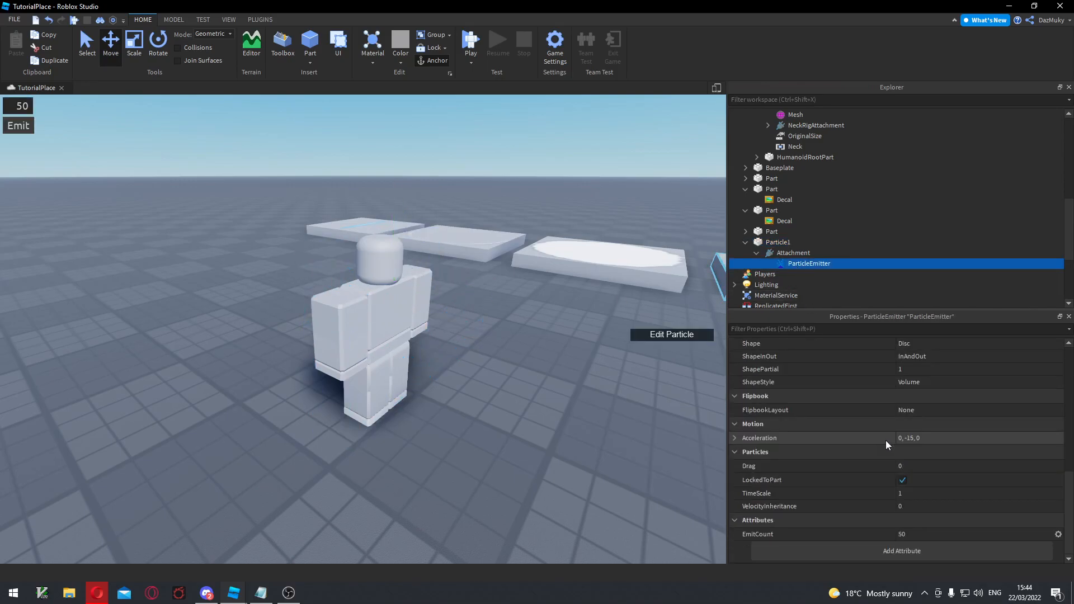
click(734, 438)
click(868, 464)
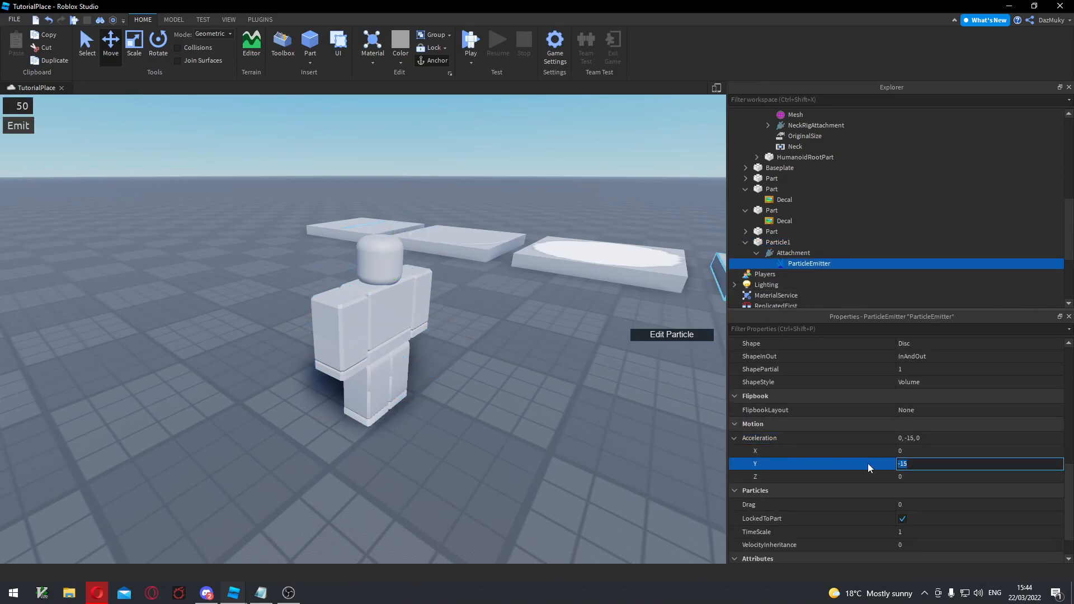
text(0)
key(Return)
click(17, 127)
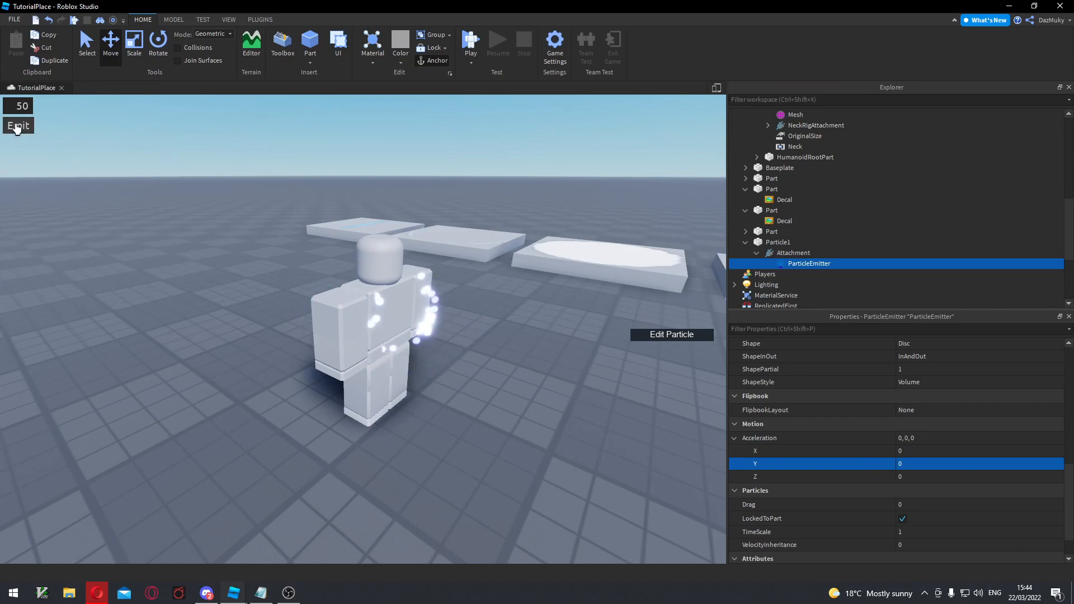
click(16, 127)
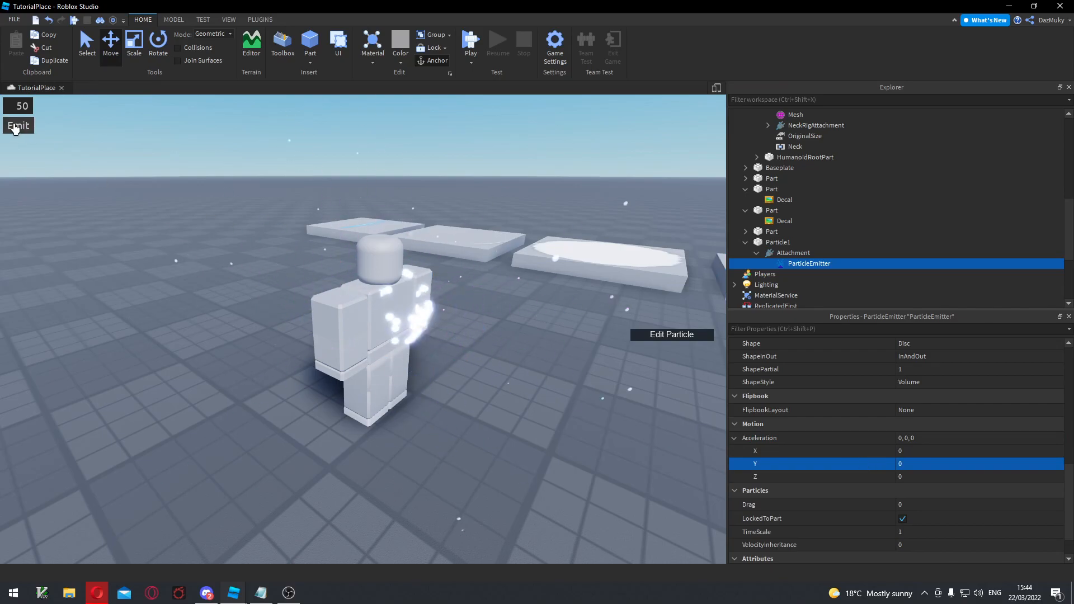
Move Particle1 away from the dummy over the open baseplate and emit a burst of 50 particles there.
scroll(358, 297, down, 3)
click(395, 329)
right_drag(397, 336, 442, 344)
drag(309, 322, 425, 348)
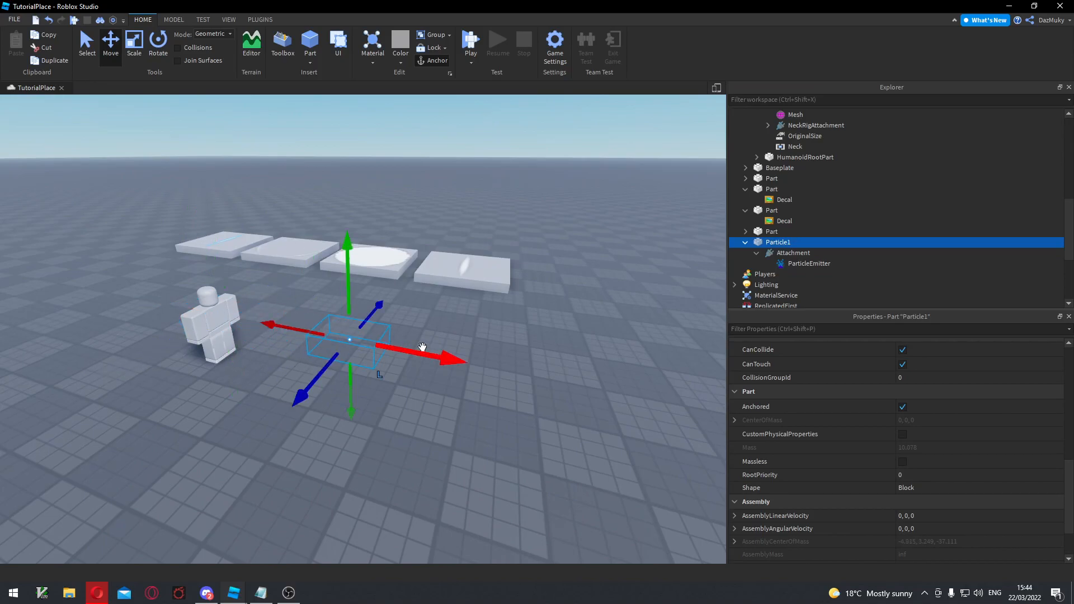
click(809, 263)
click(11, 125)
right_drag(351, 260, 326, 261)
scroll(351, 260, up, 2)
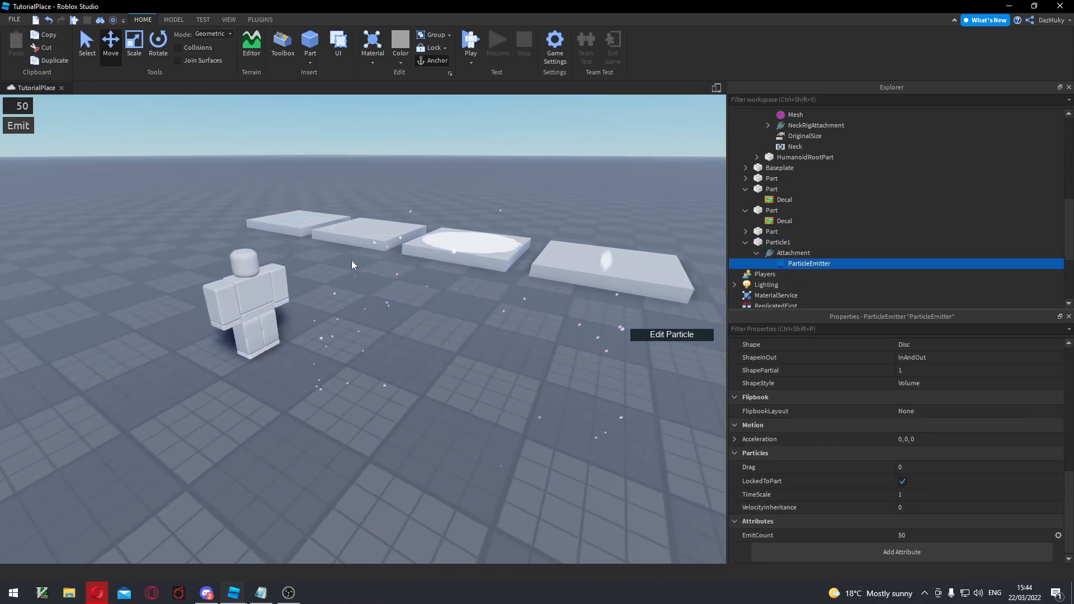
Set the ParticleEmitter's Lifetime to a Min of 0.75 and a Max of 1.
scroll(883, 404, up, 5)
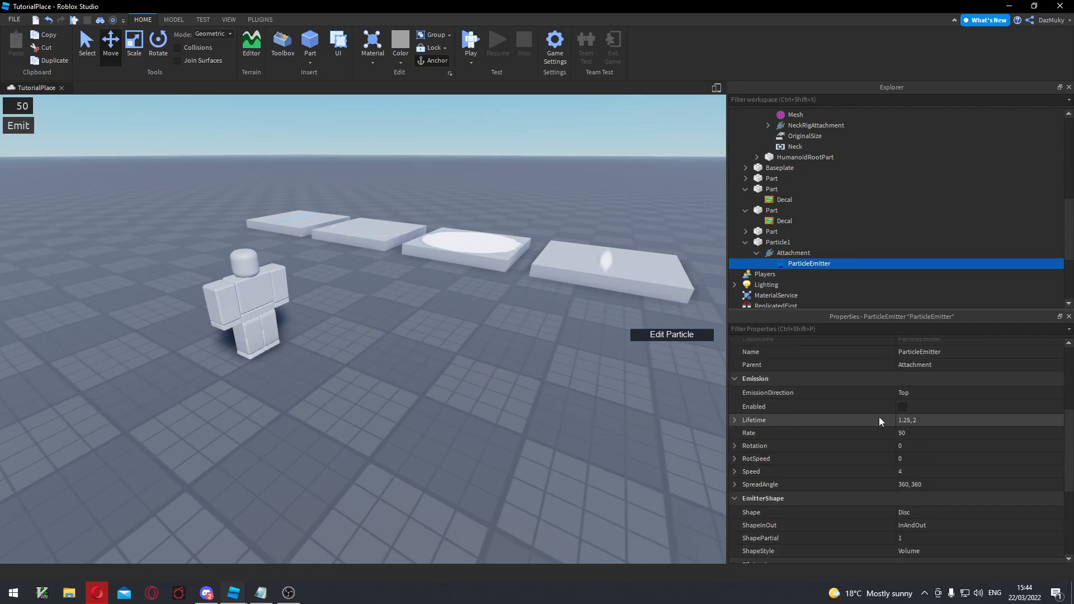
click(741, 424)
click(929, 434)
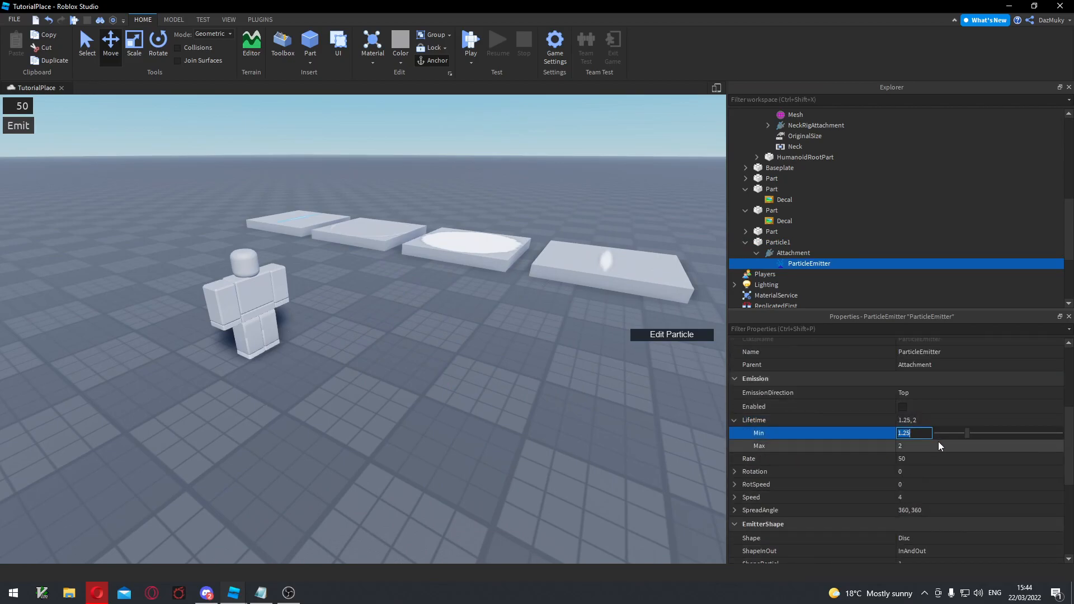
drag(967, 432, 956, 433)
click(970, 448)
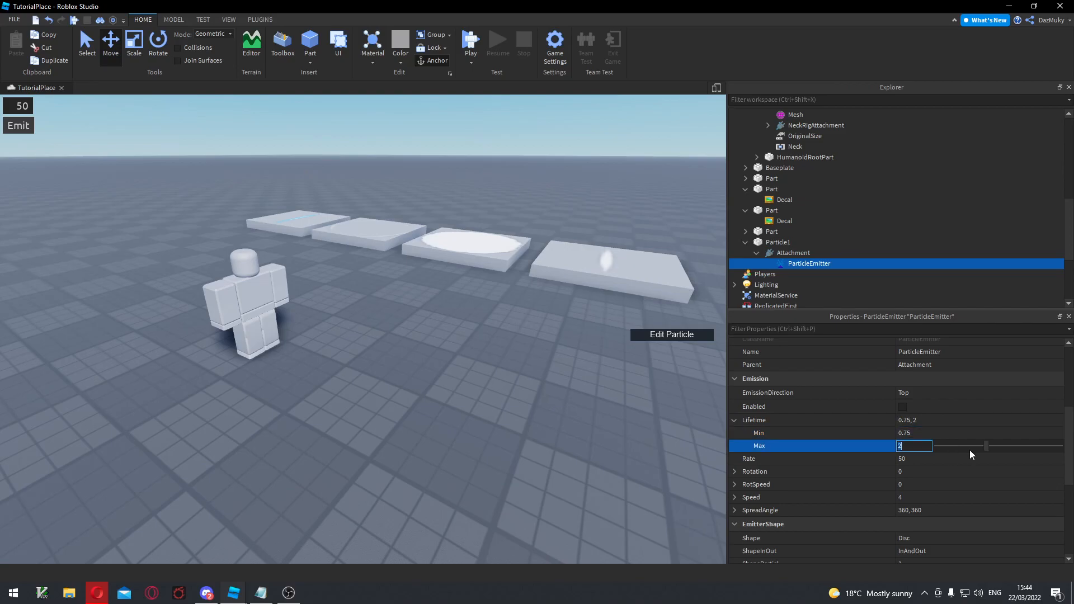
drag(968, 446, 962, 445)
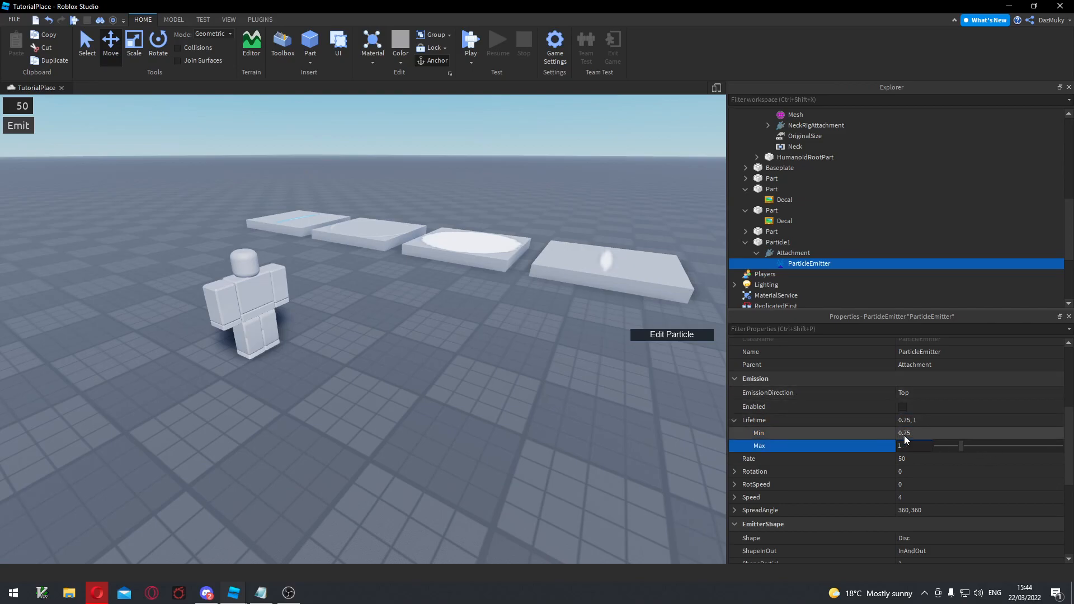
click(816, 433)
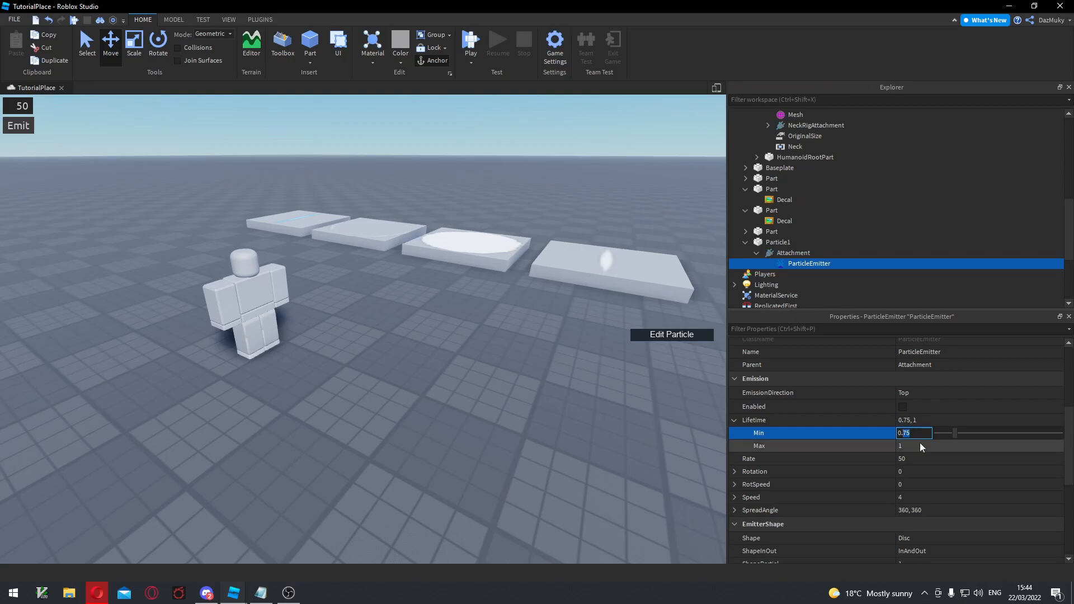
click(916, 435)
click(785, 447)
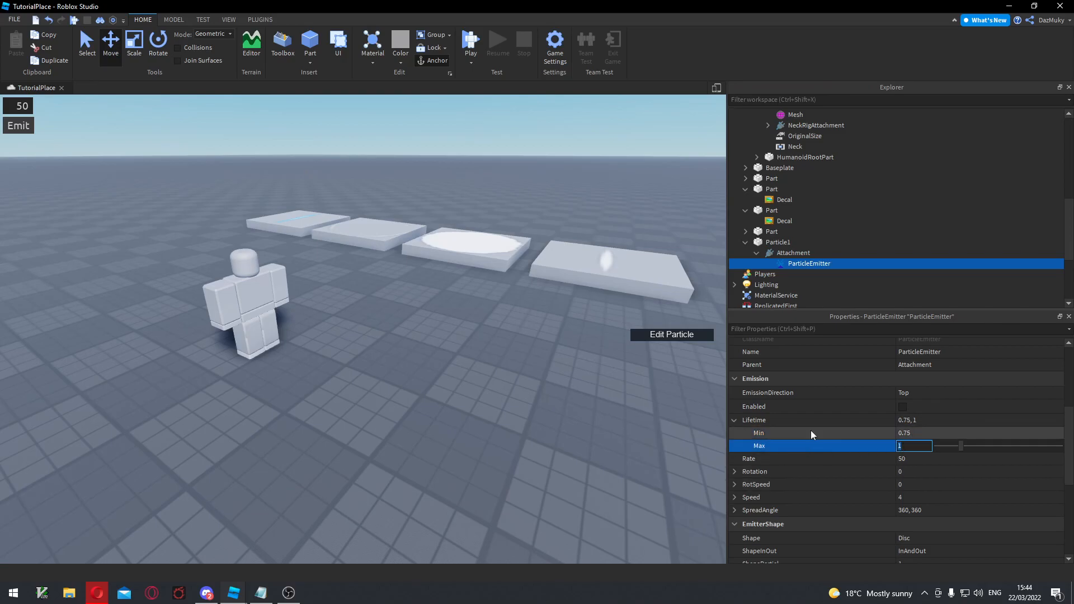
Emit repeated bursts of 50 particles to check the shortened lifetime.
click(18, 126)
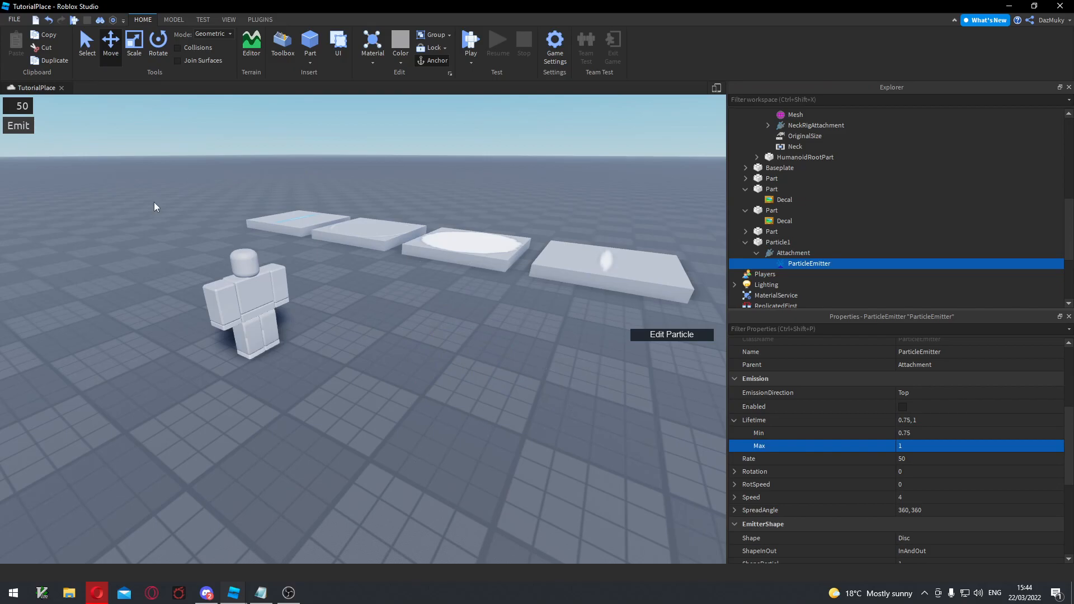
click(18, 125)
click(19, 124)
click(19, 127)
click(20, 127)
click(20, 127)
click(19, 127)
click(19, 127)
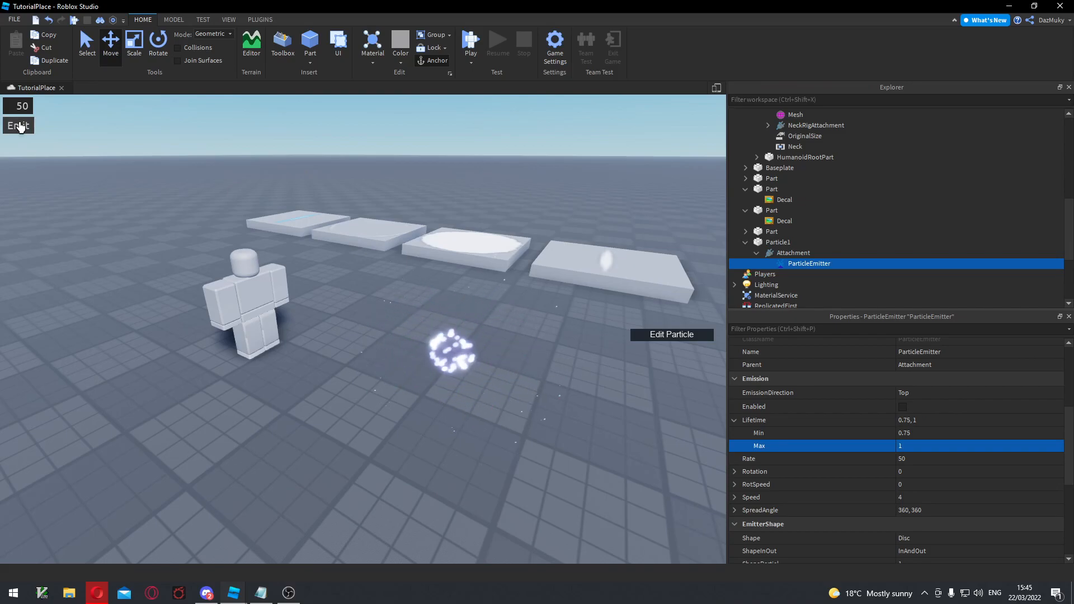
Set the burst emit count to 150 and emit several test bursts.
drag(19, 106, 34, 107)
click(18, 127)
click(18, 127)
click(18, 127)
double_click(12, 107)
Turn the ParticleEmitter's Squash into a varying curve in its graph editor and emit a test burst.
scroll(912, 421, up, 5)
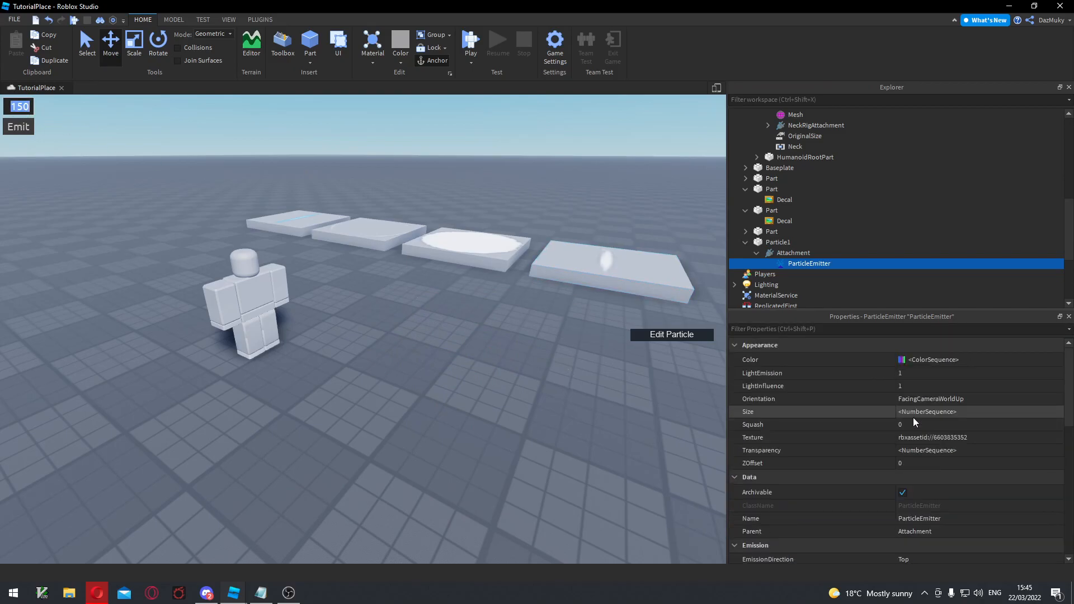
click(926, 425)
click(1055, 429)
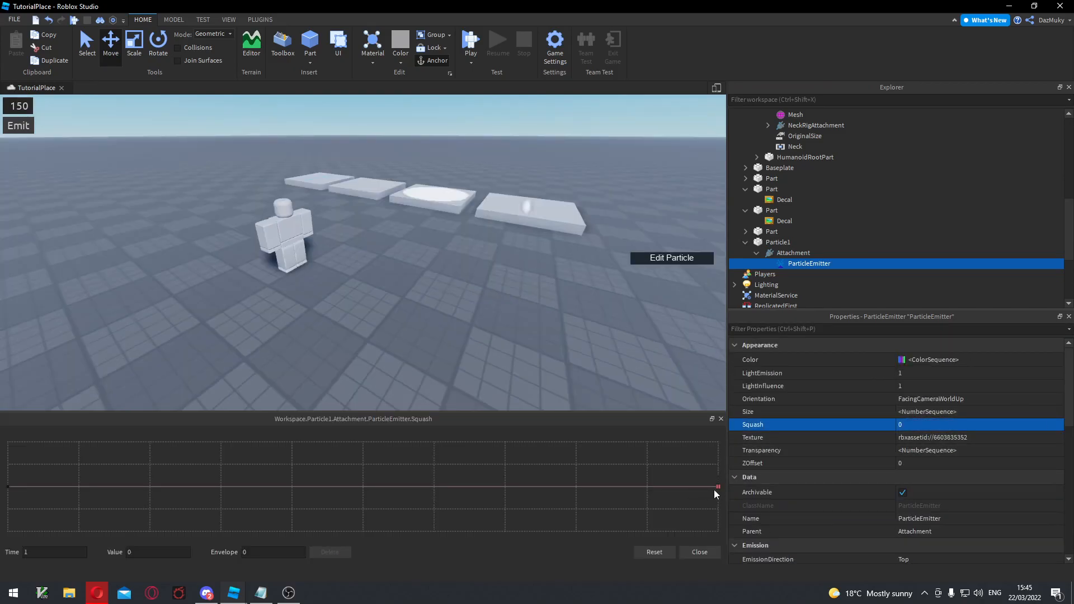
click(699, 553)
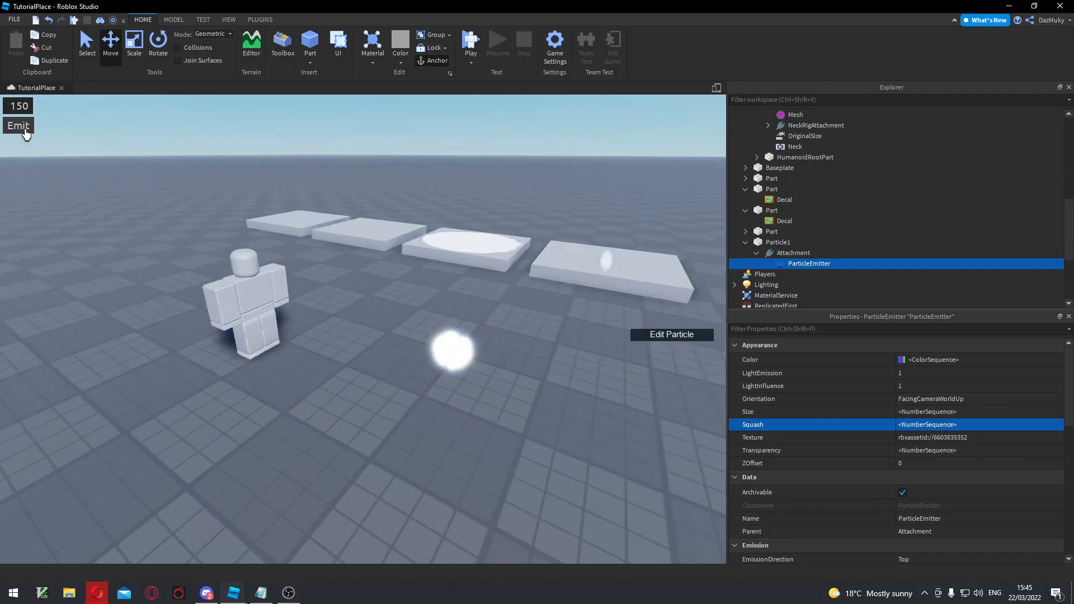
Switch the ParticleEmitter's Orientation to VelocityParallel for a test burst, and set it back to FacingCameraWorldUp.
scroll(931, 476, down, 3)
scroll(940, 438, up, 3)
click(938, 398)
click(940, 434)
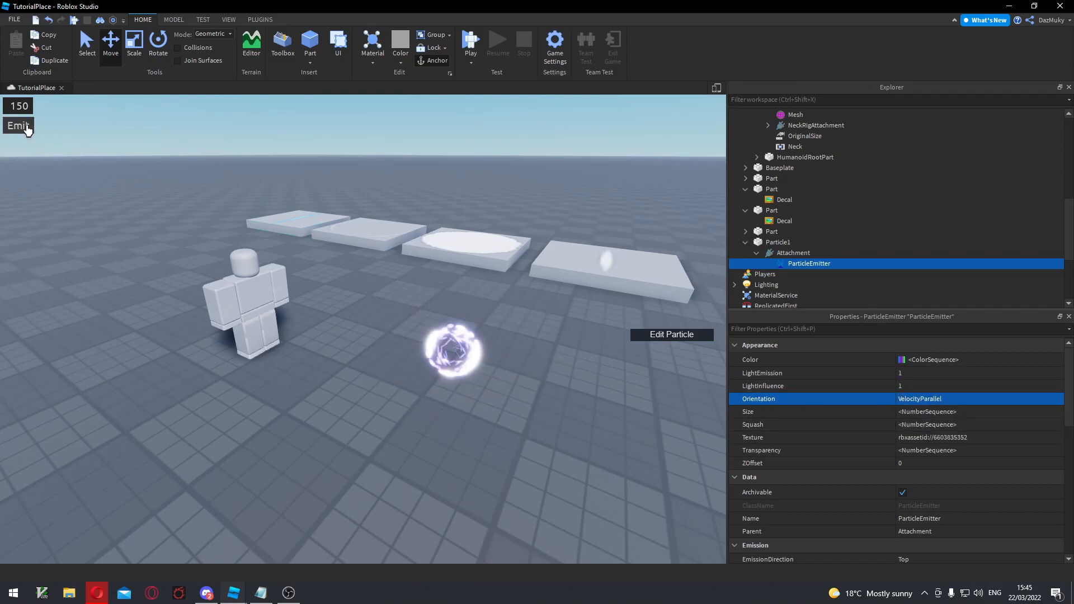
click(928, 398)
click(934, 421)
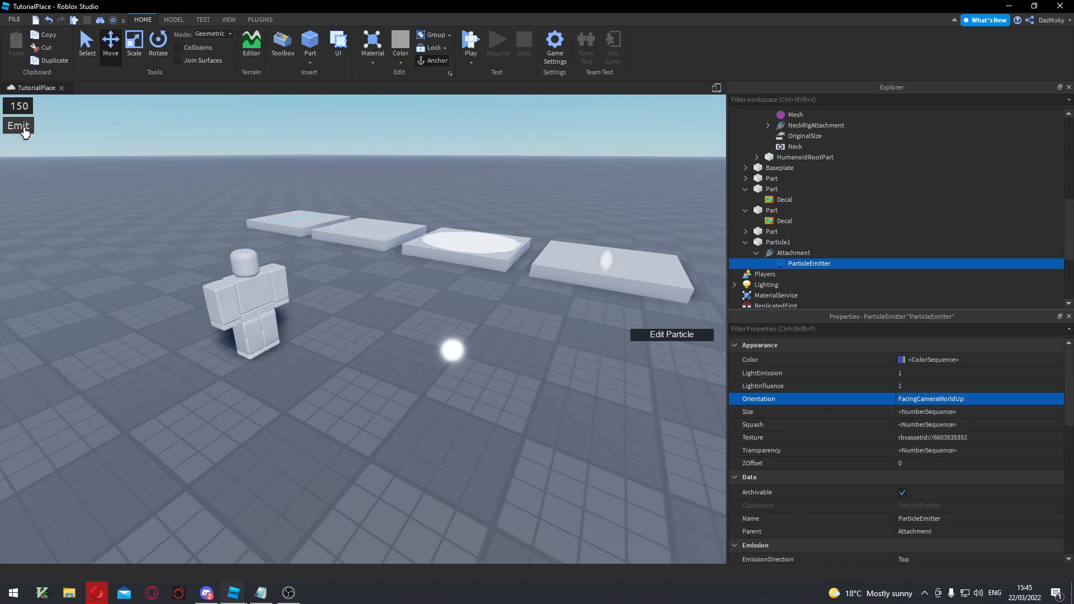
Set the ParticleEmitter's Squash to a constant 0.
click(899, 426)
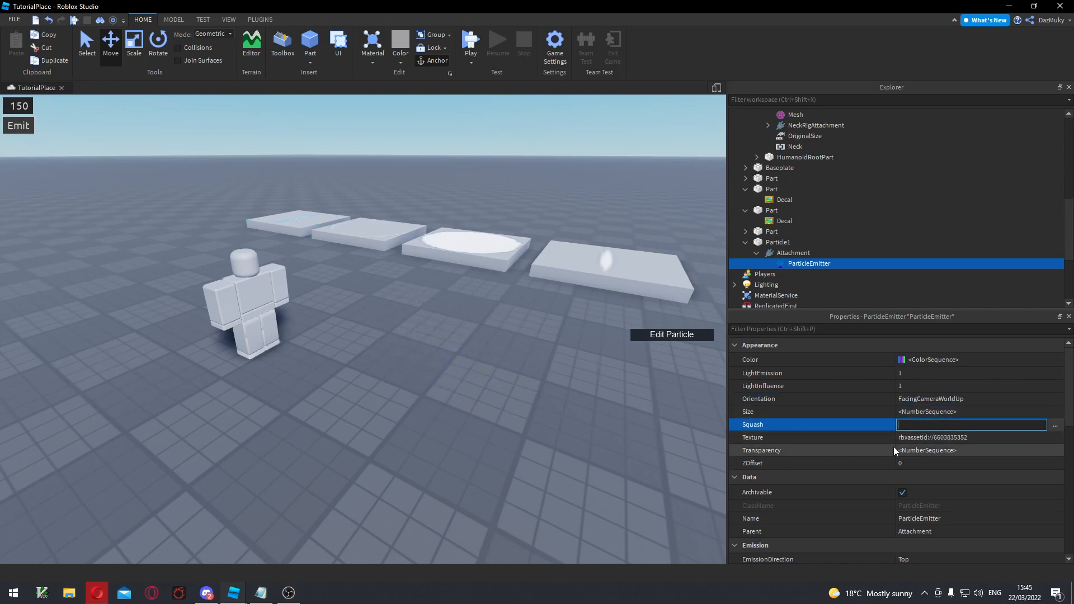
text(0)
key(Return)
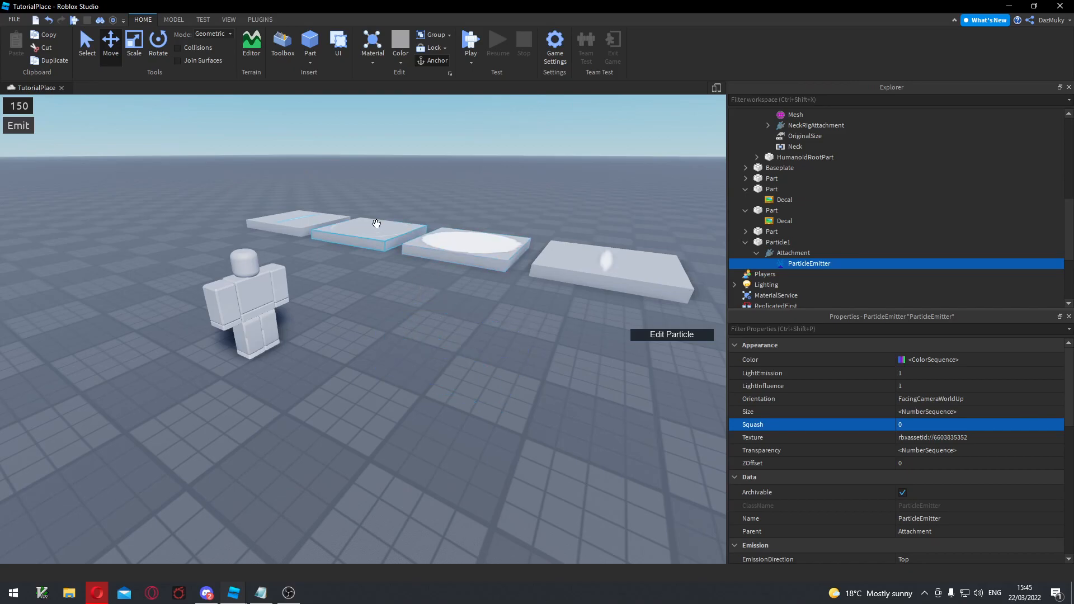
click(376, 224)
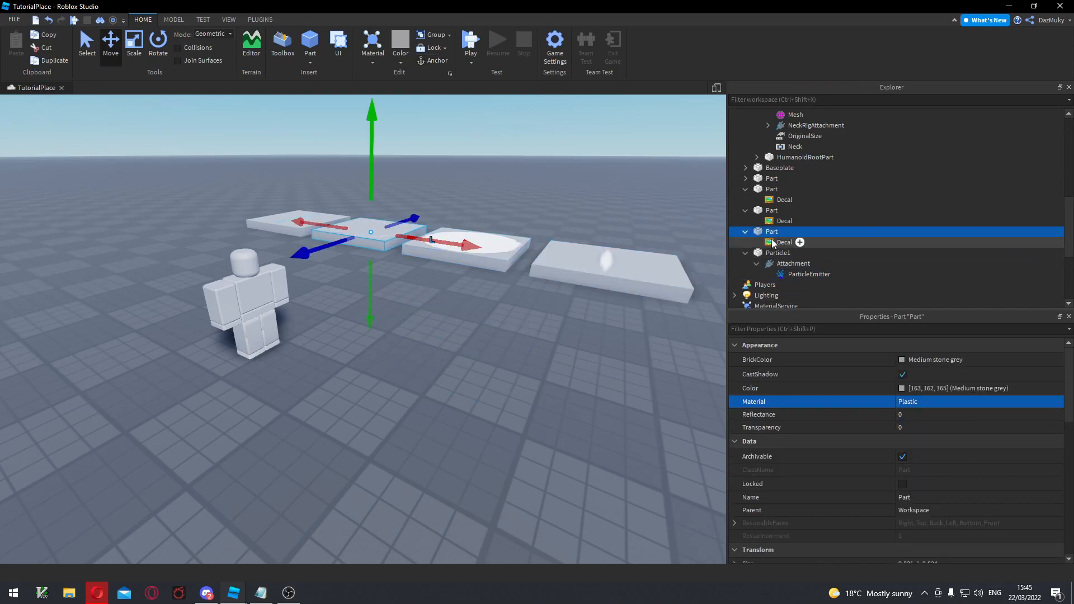
click(784, 243)
click(921, 374)
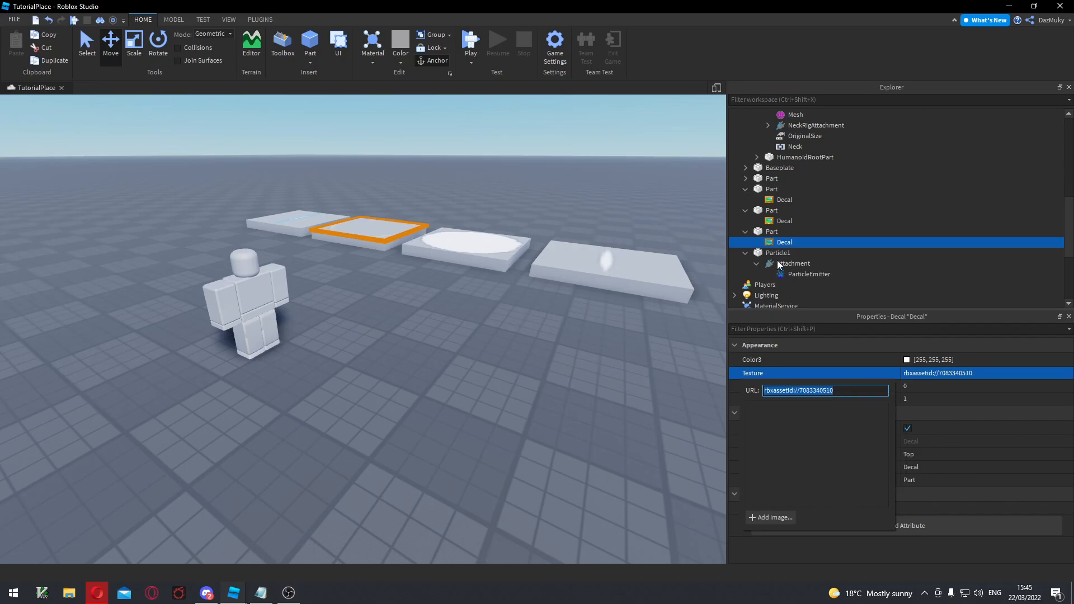
click(800, 275)
click(938, 438)
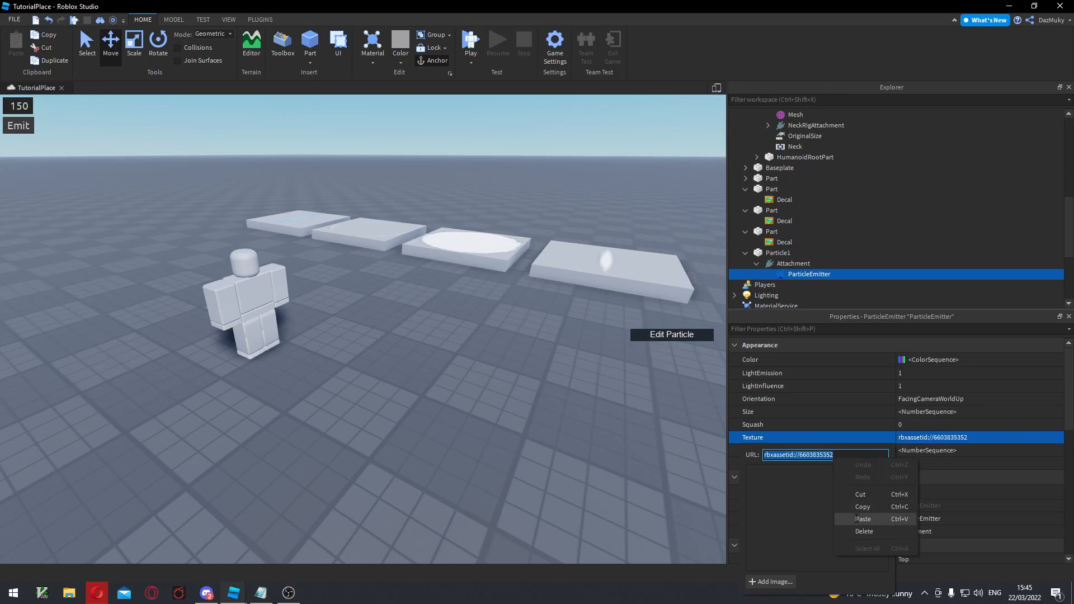
key(Return)
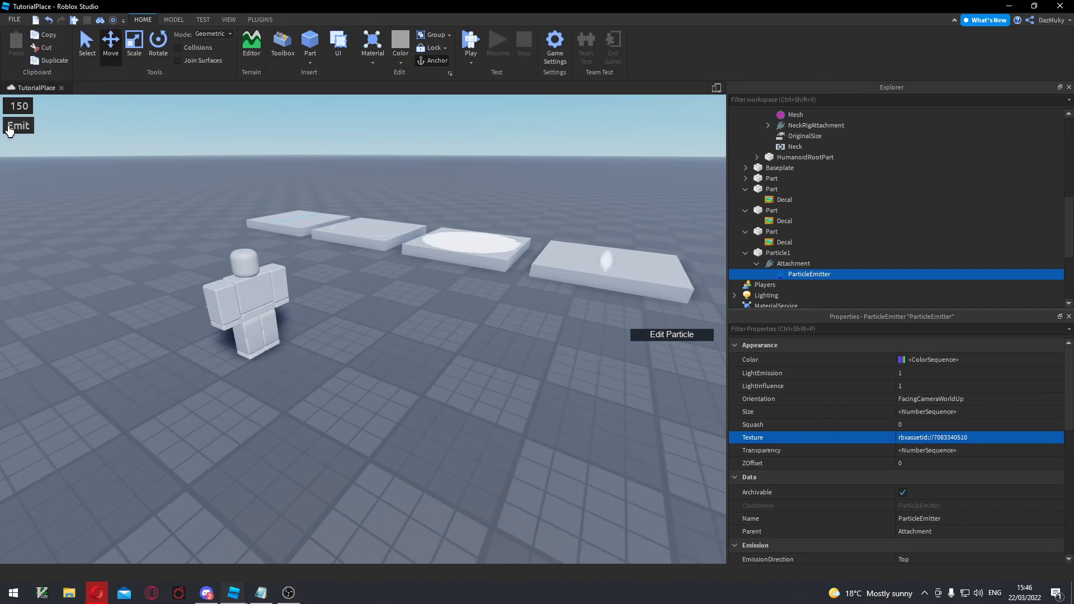
Move the Particle1 part onto the dummy rig's torso and reselect its ParticleEmitter.
click(448, 358)
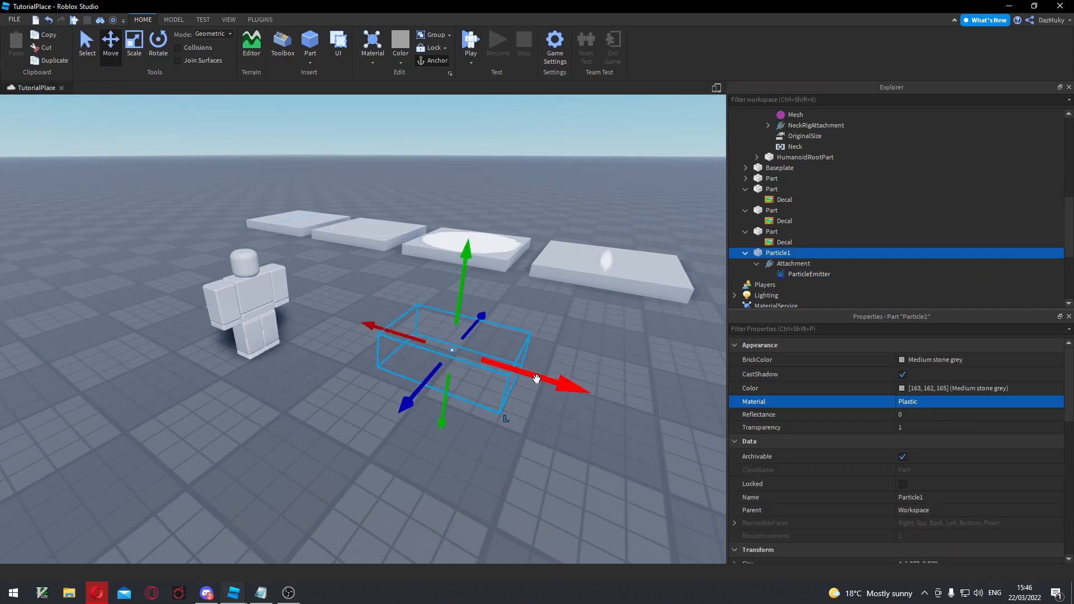
drag(537, 378, 309, 308)
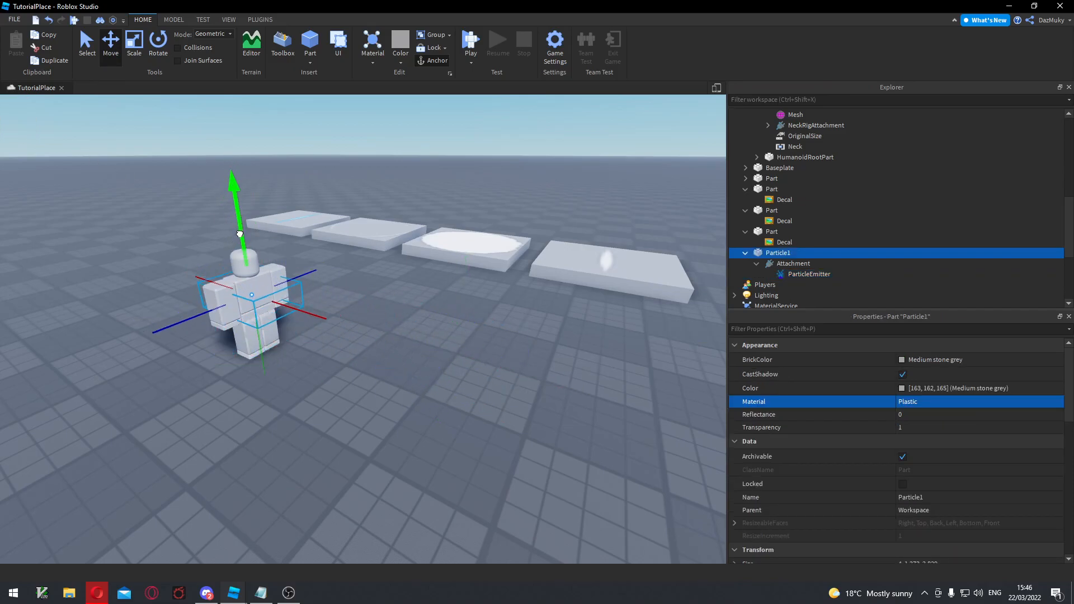
click(817, 274)
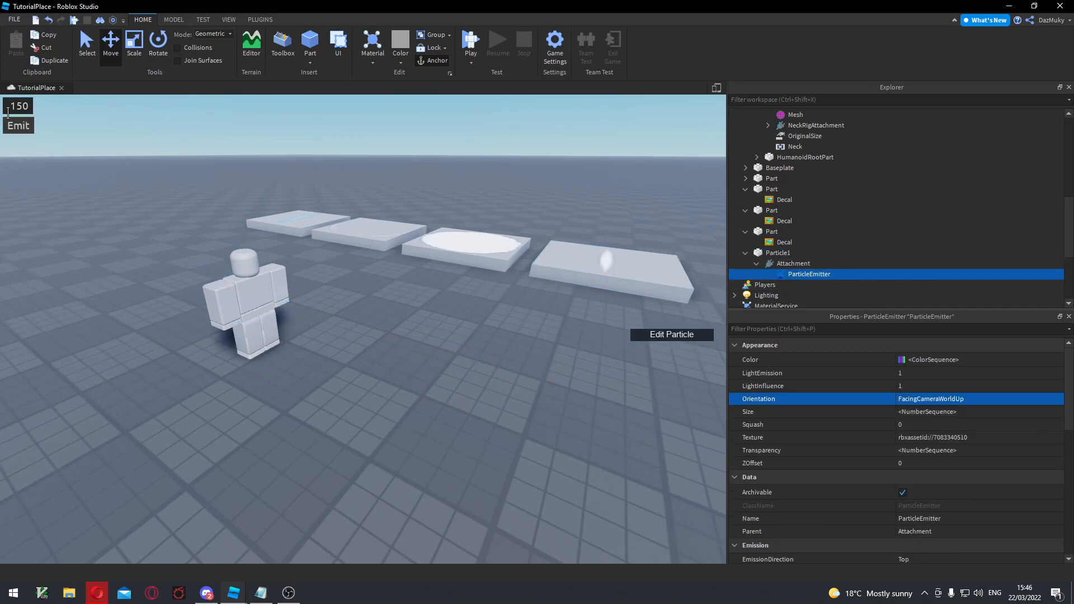
Emit test bursts at the dummy rig and examine the particles and the slab decals up close.
key(w)
key(a)
key(d)
right_drag(320, 198, 319, 198)
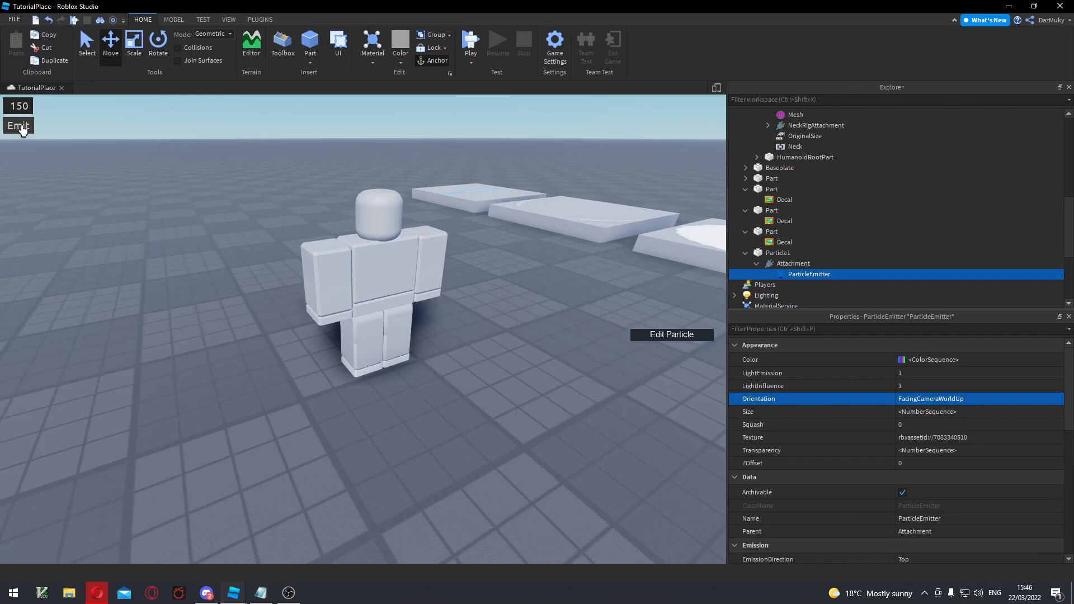
key(w)
key(a)
right_drag(159, 147, 159, 147)
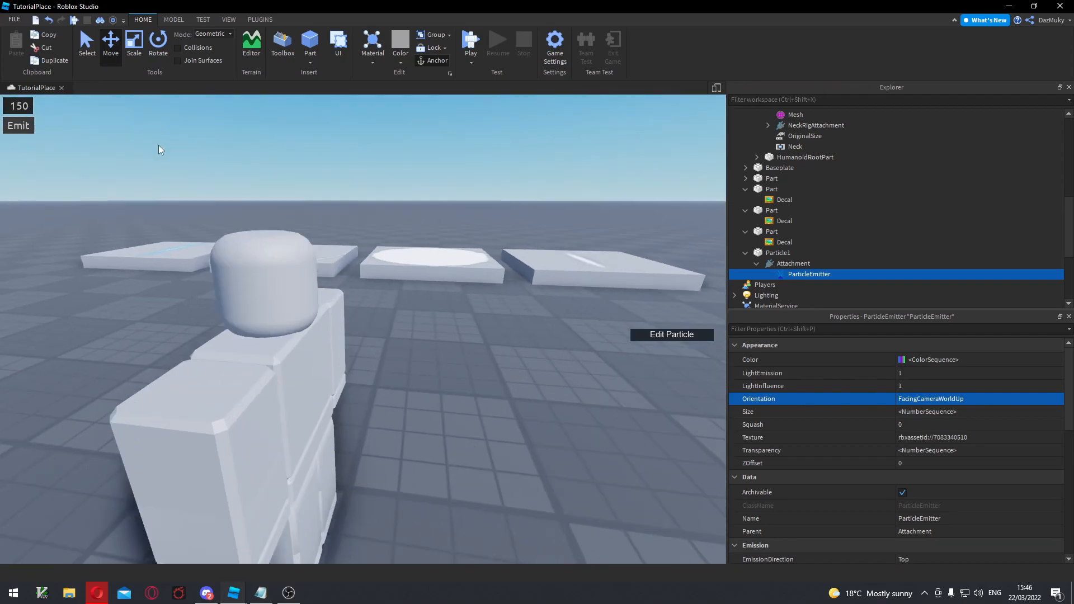
key(w)
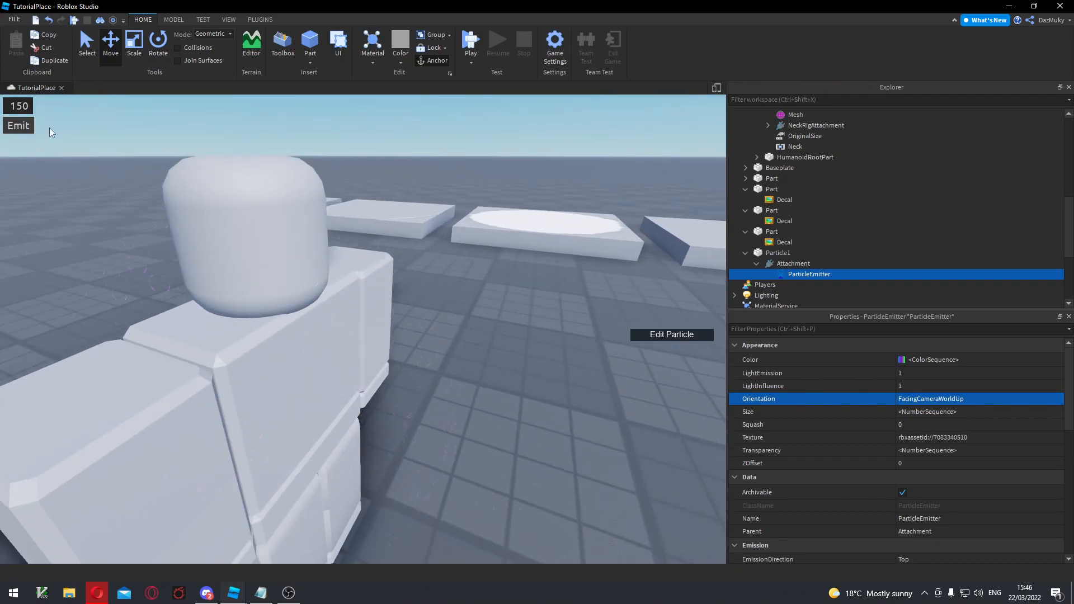
key(w)
right_drag(415, 209, 416, 210)
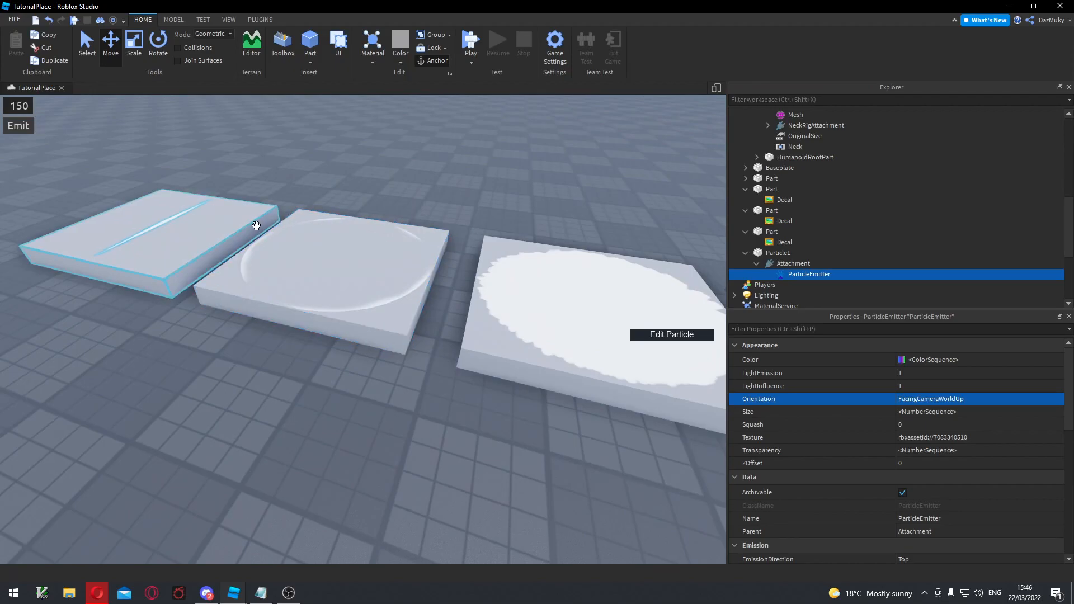
key(s)
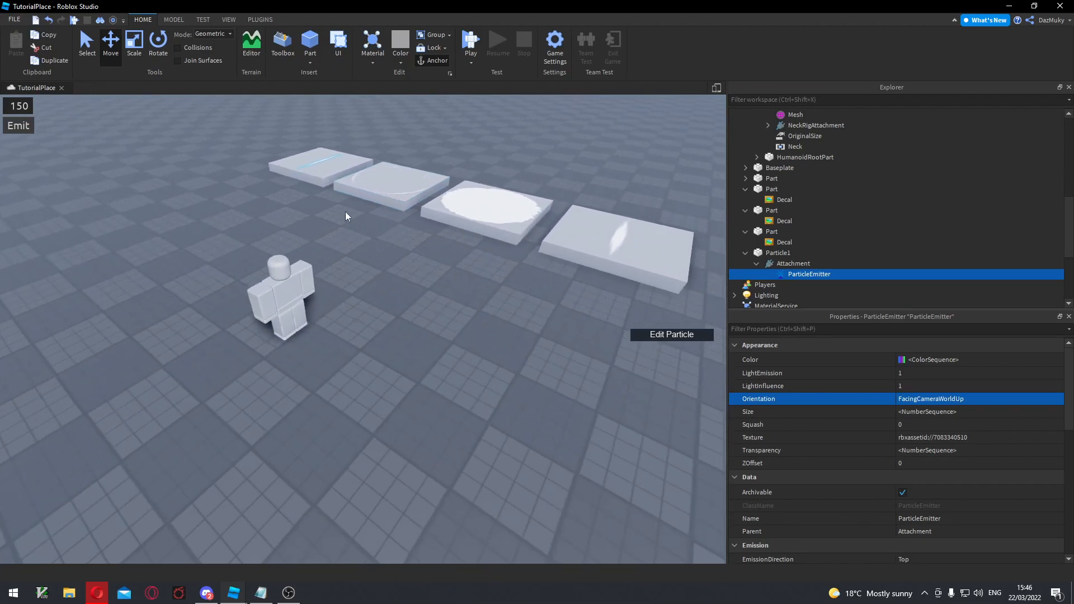
click(344, 162)
click(784, 189)
click(927, 377)
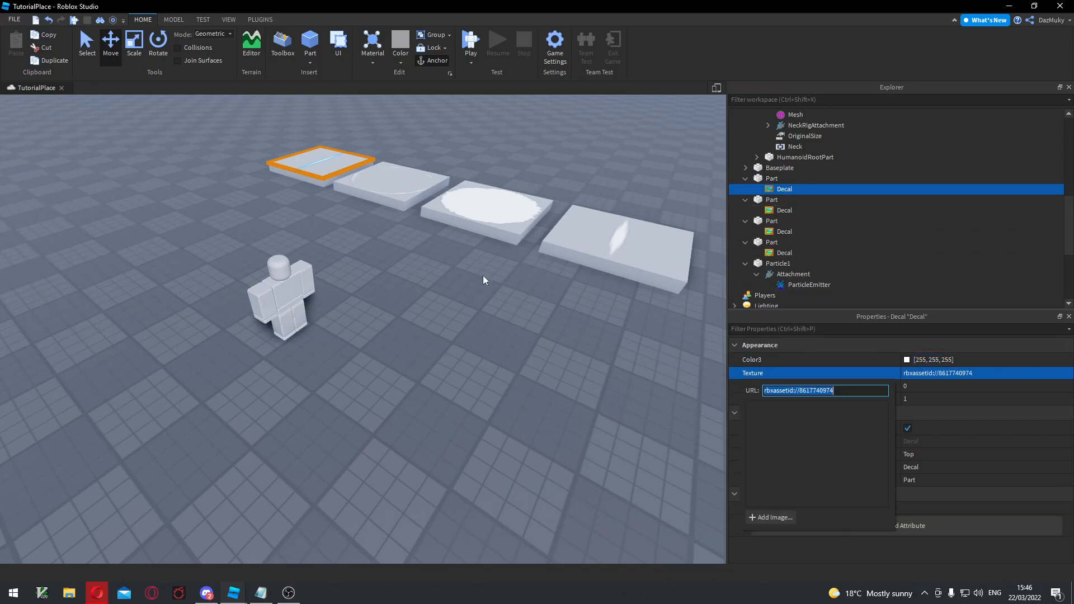
click(291, 294)
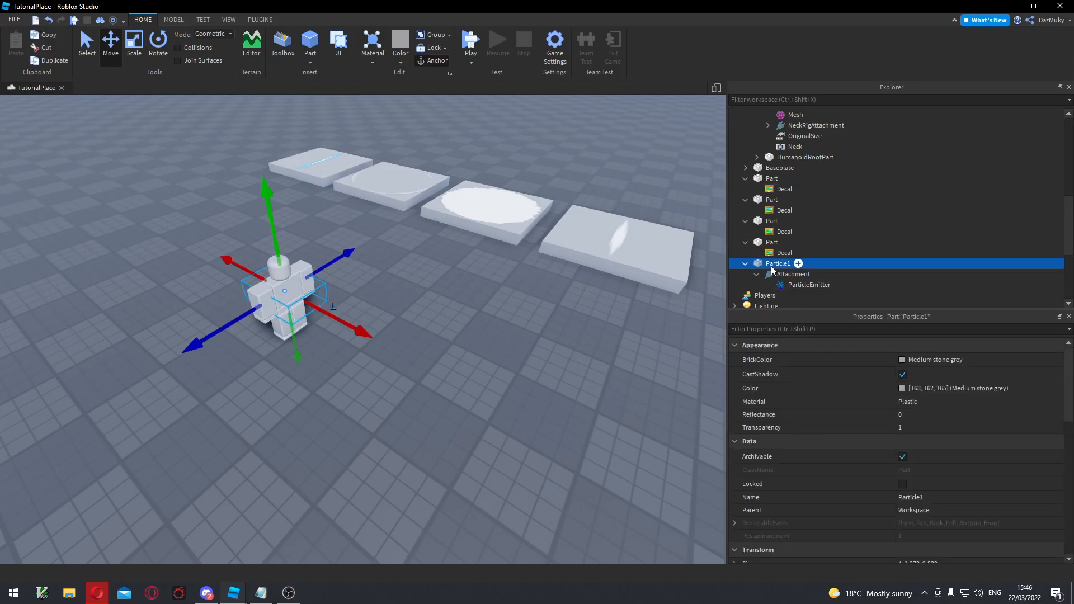
click(809, 285)
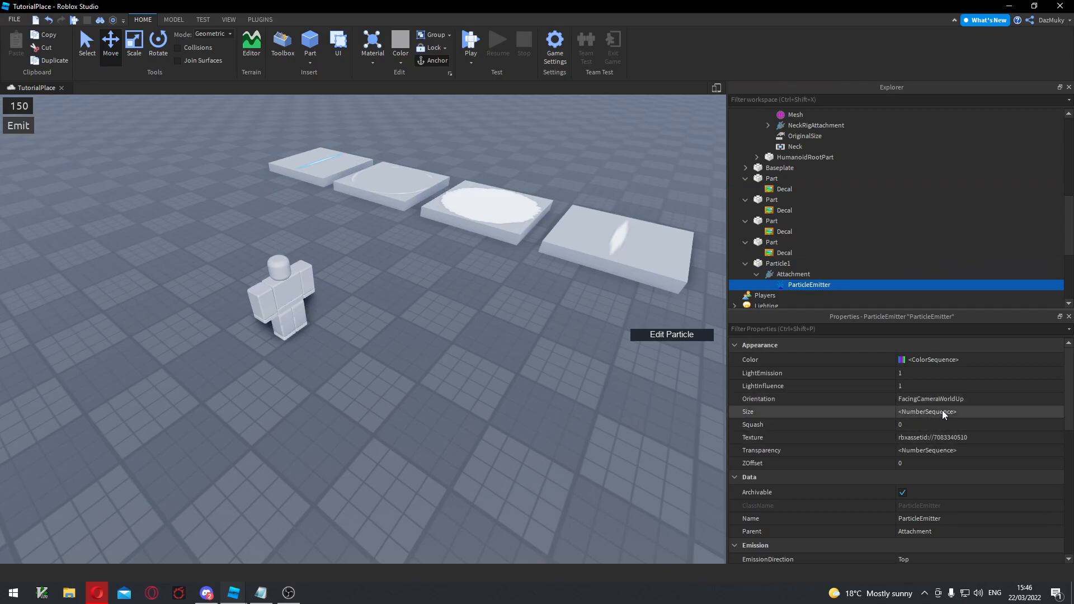
click(944, 438)
key(Return)
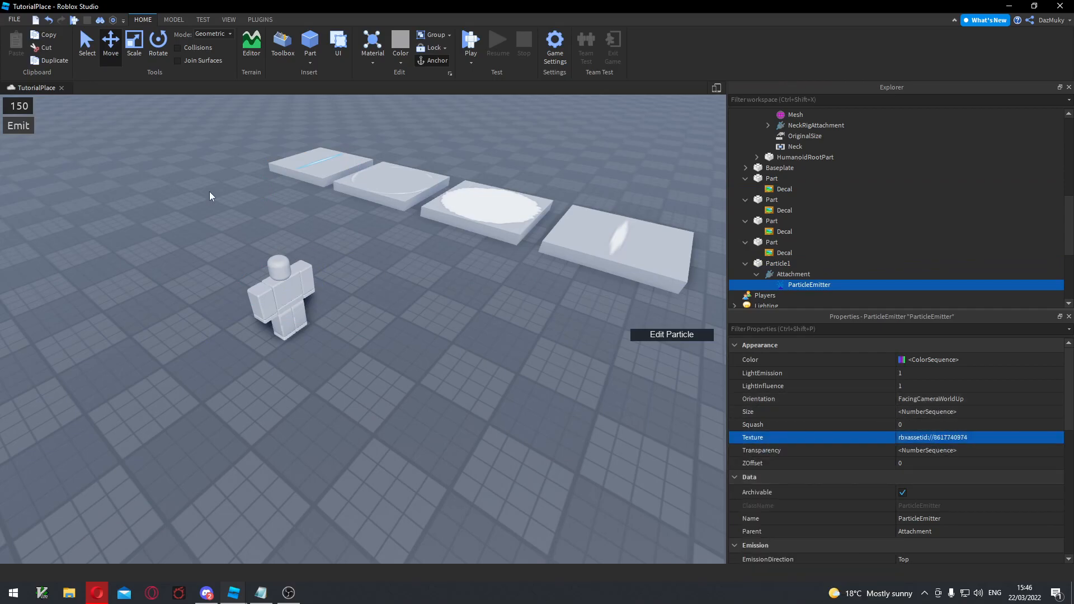
Emit a test burst with the streak texture and view it around the dummy rig.
key(a)
key(w)
key(d)
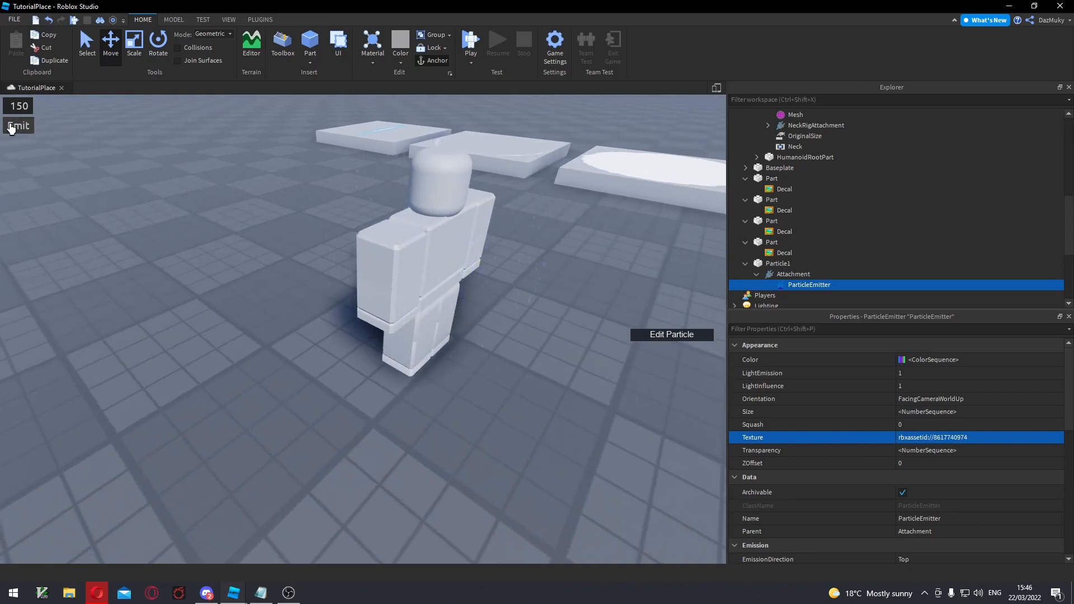
scroll(241, 235, down, 5)
right_drag(240, 235, 263, 213)
Move the Particle1 part off the dummy rig onto the open floor beside it.
click(408, 341)
right_drag(408, 358, 435, 391)
scroll(434, 391, down, 2)
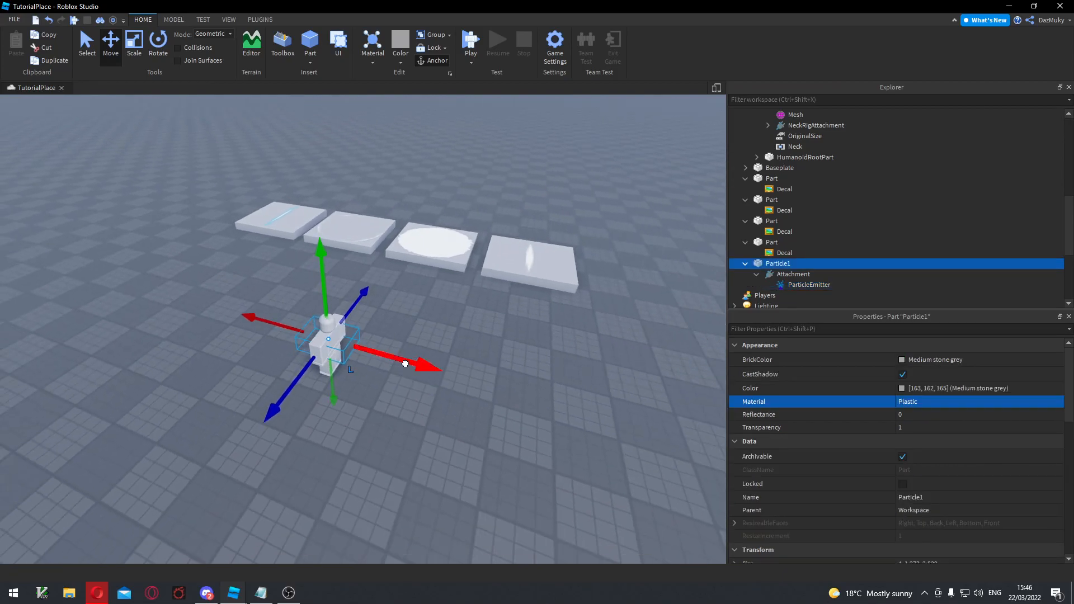
drag(405, 364, 560, 395)
middle_drag(560, 395, 484, 325)
Enable continuous emission on the ParticleEmitter and view the particles up close.
click(805, 286)
scroll(896, 389, down, 5)
click(907, 448)
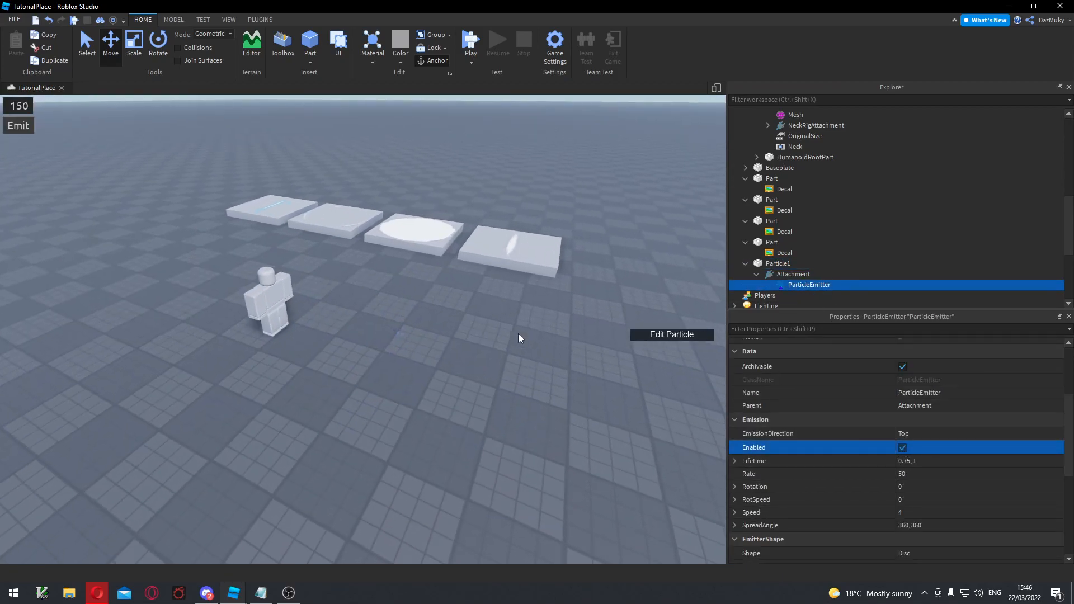
scroll(518, 334, up, 5)
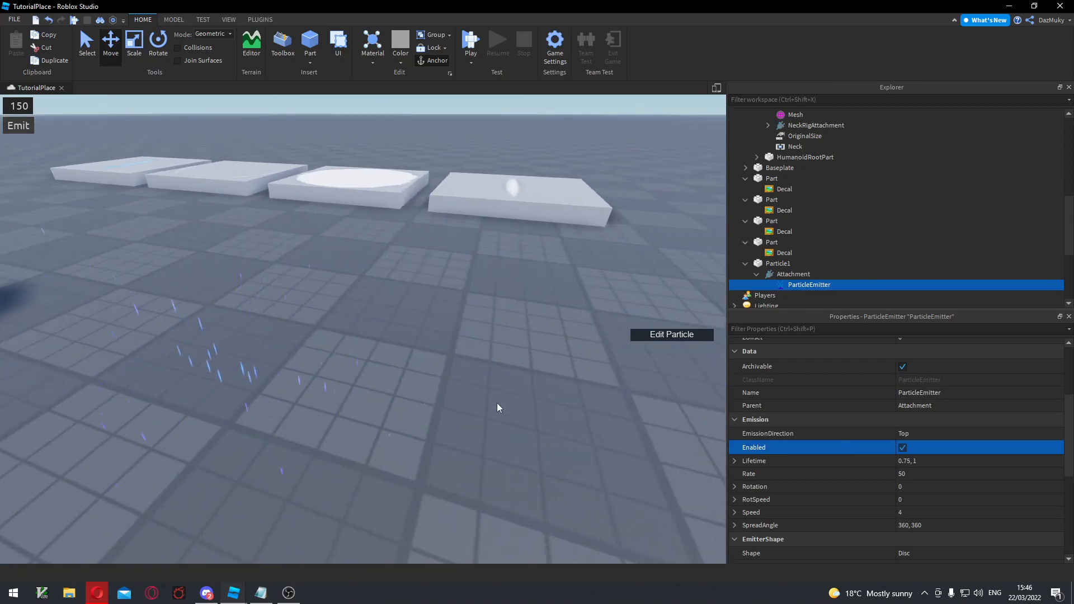
scroll(498, 407, down, 3)
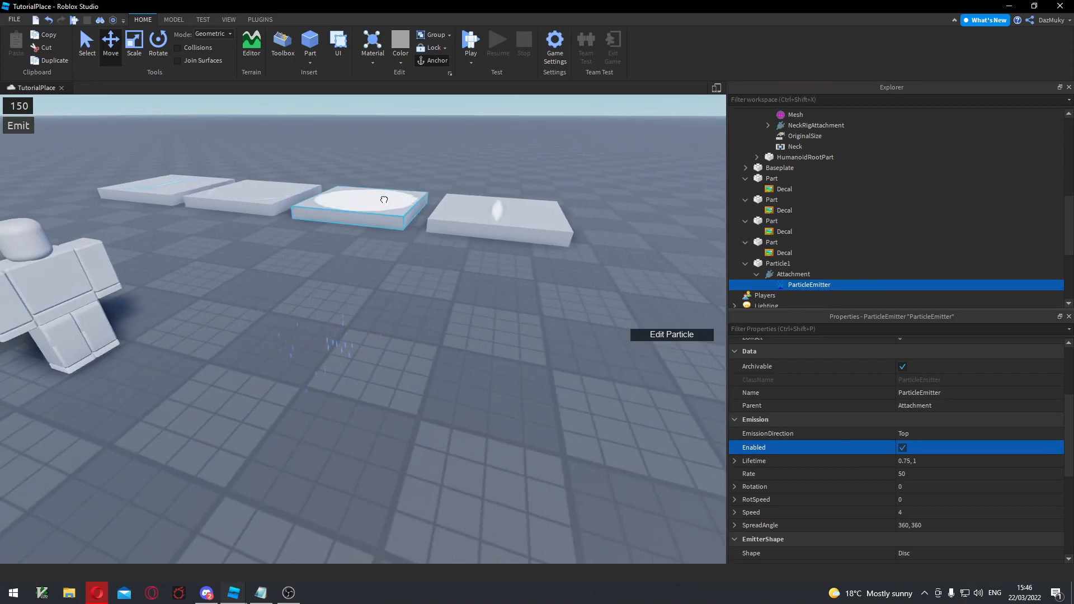
click(361, 210)
click(772, 211)
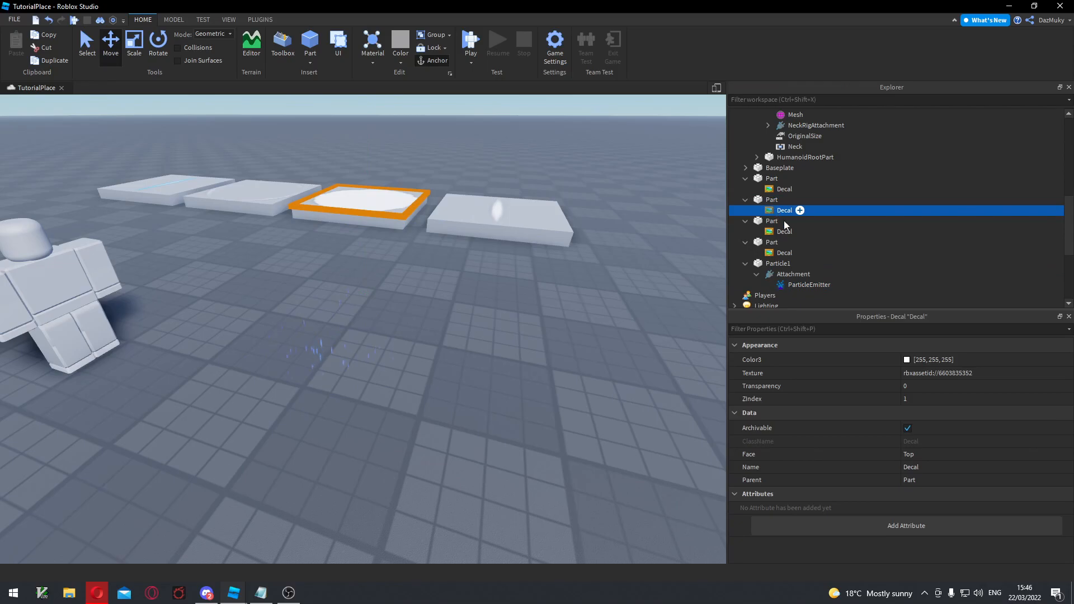
click(911, 374)
click(324, 336)
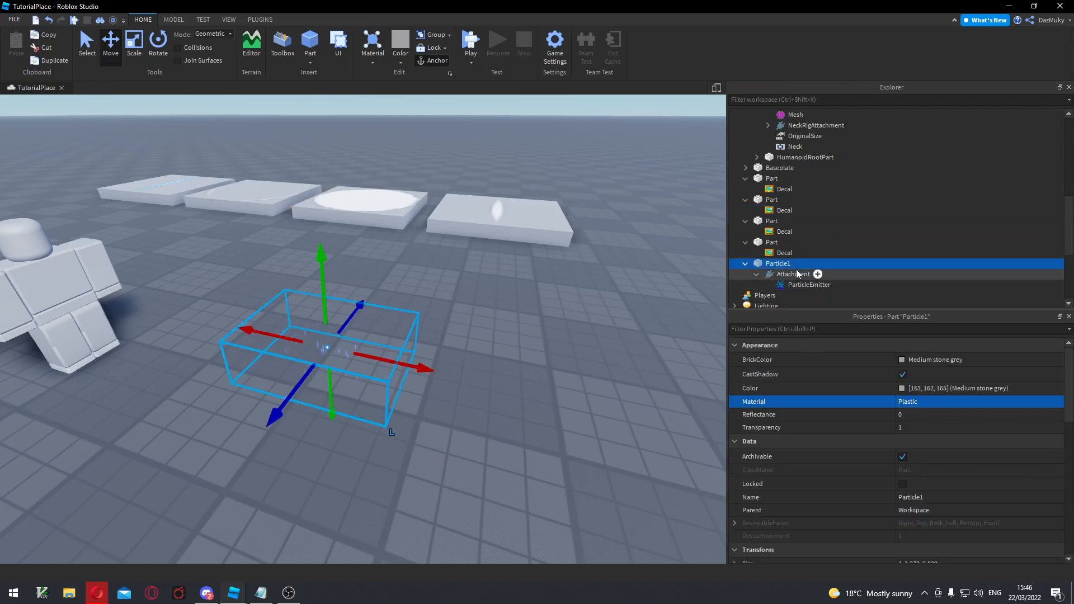
click(809, 285)
click(932, 438)
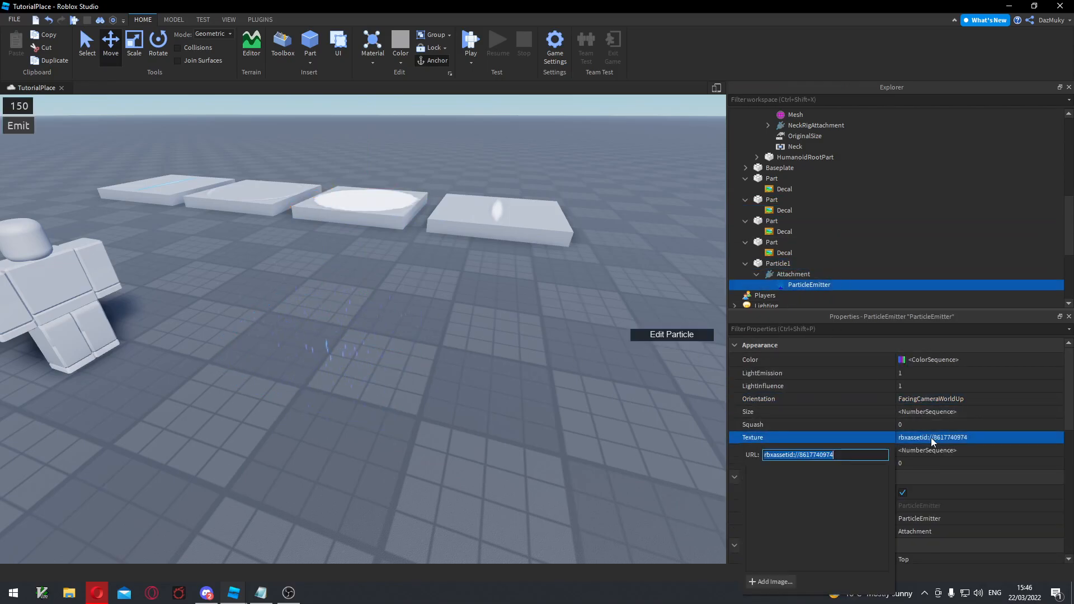
click(489, 360)
Move the Particle1 part closer to the row of slabs and deselect it.
scroll(482, 363, down, 2)
click(353, 346)
drag(312, 377, 376, 297)
click(364, 379)
key(e)
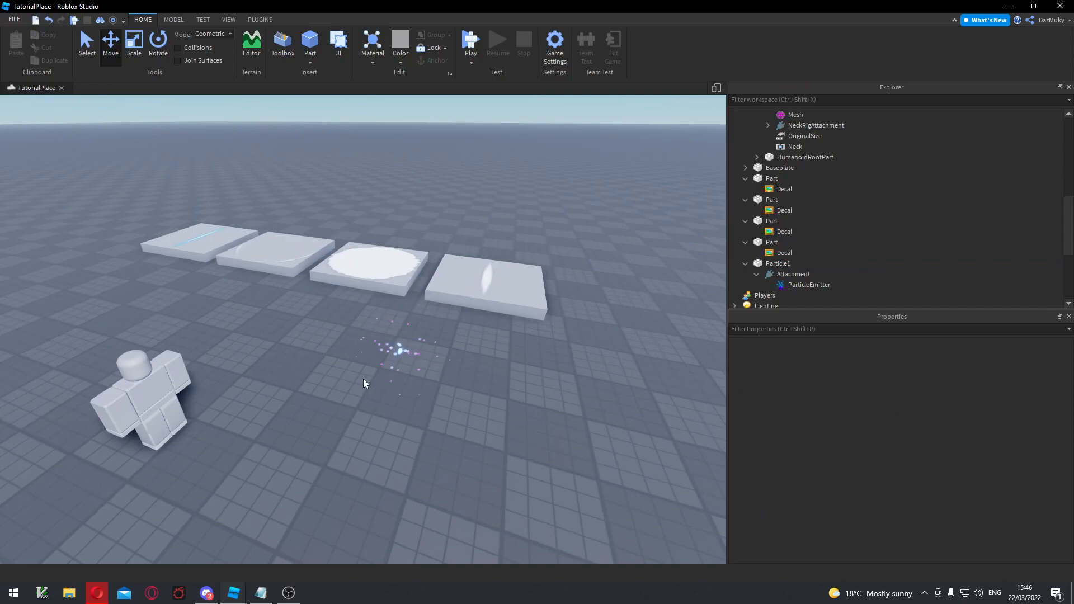
scroll(246, 335, down, 3)
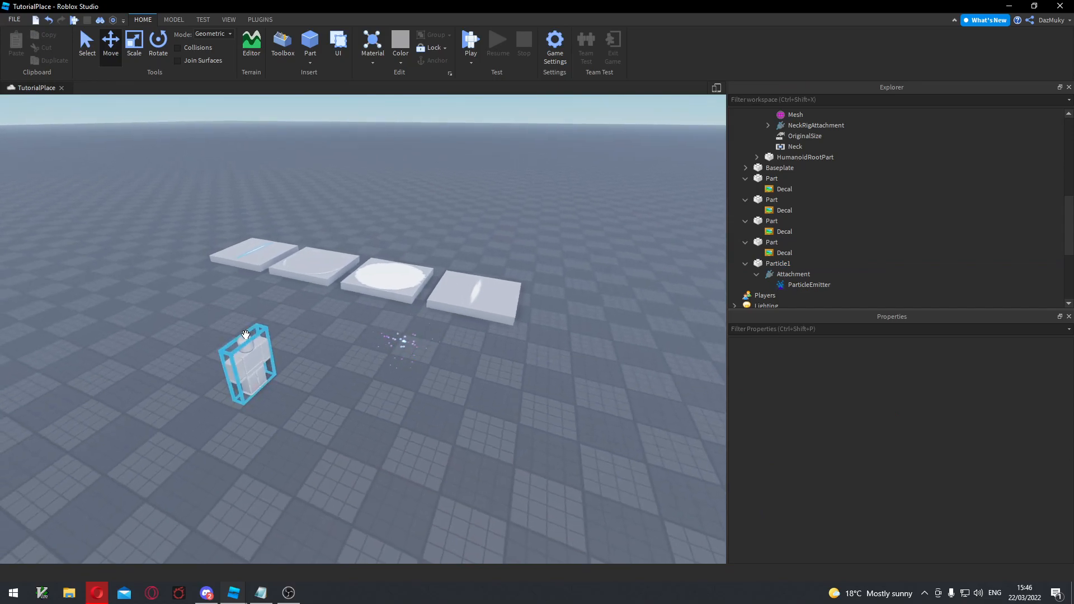
scroll(246, 335, up, 2)
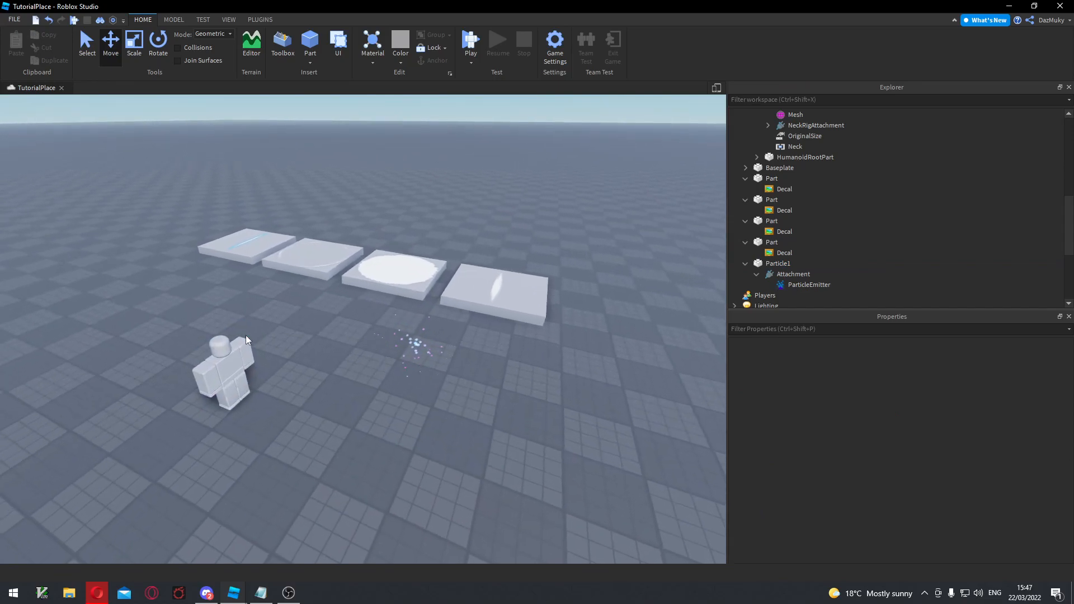
click(316, 250)
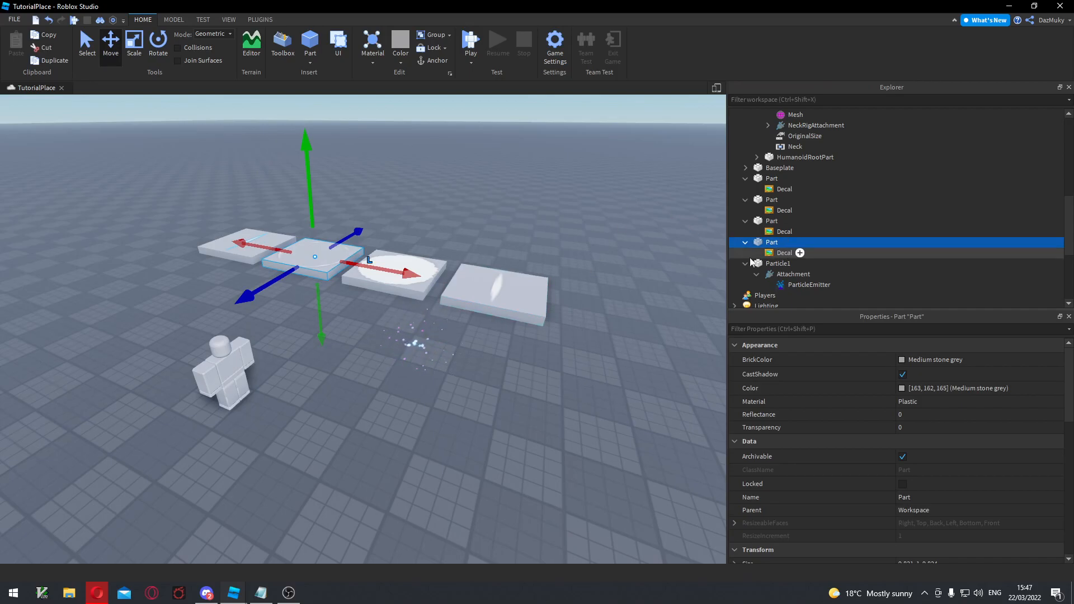
click(404, 396)
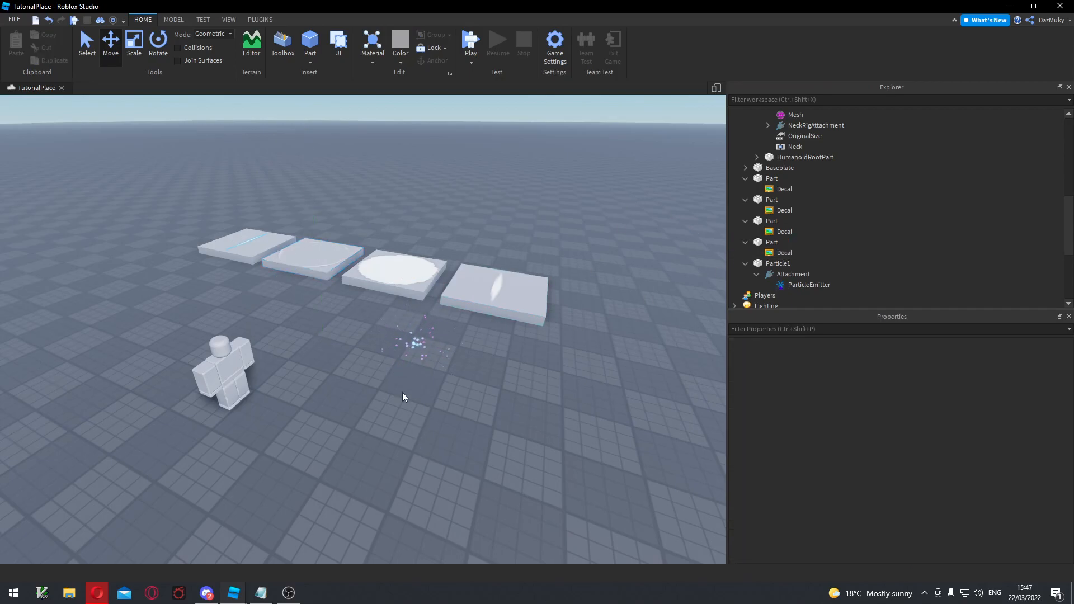
Insert a block part on the floor beside the dummy rig and add a ParticleEmitter to it.
click(309, 42)
drag(338, 349, 398, 443)
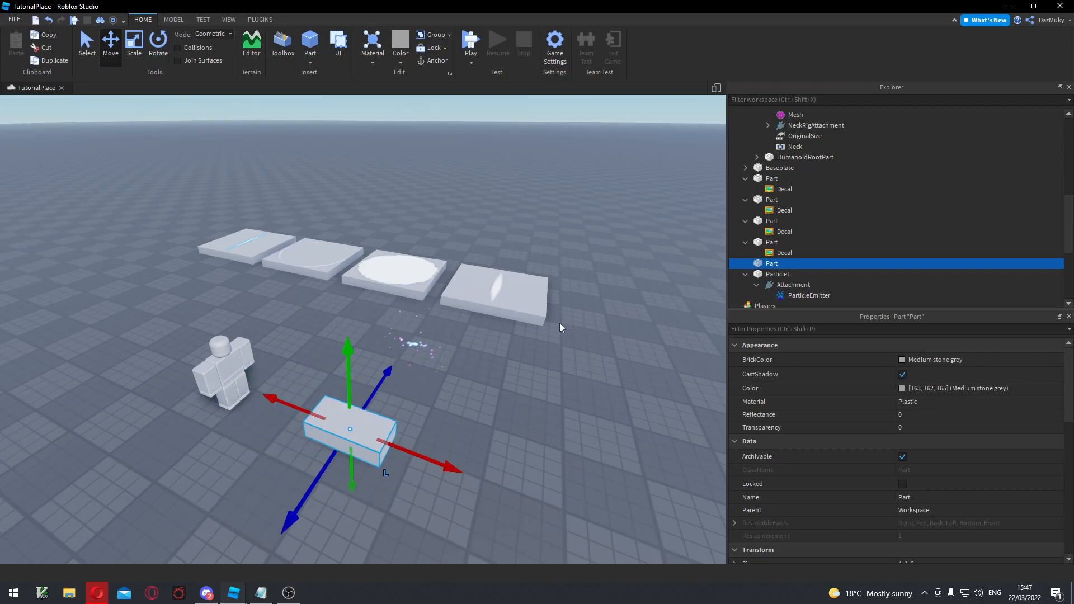
click(786, 264)
text(par)
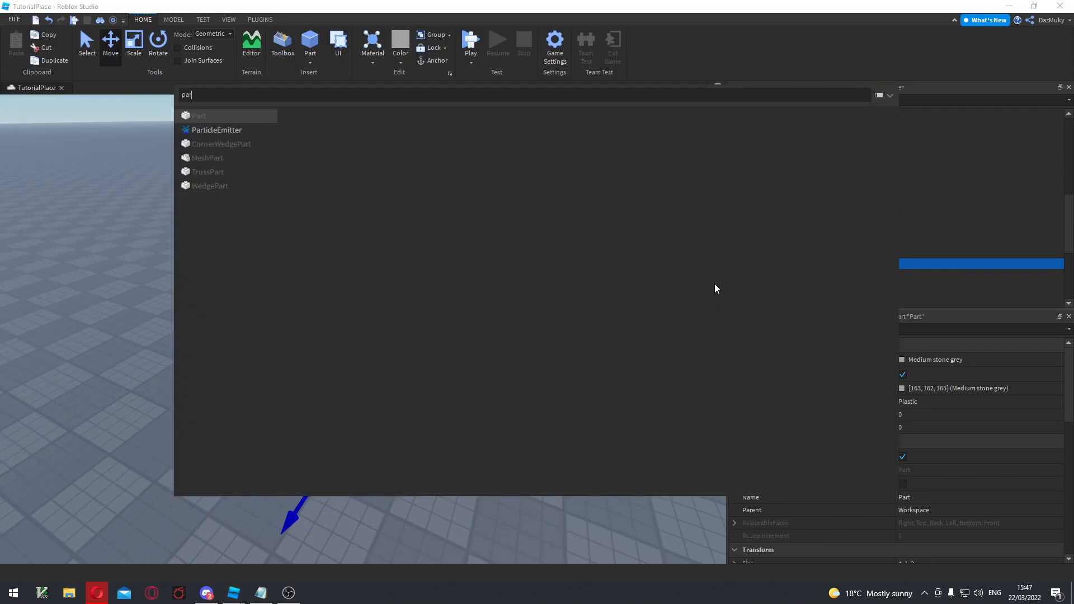
key(Down)
key(Return)
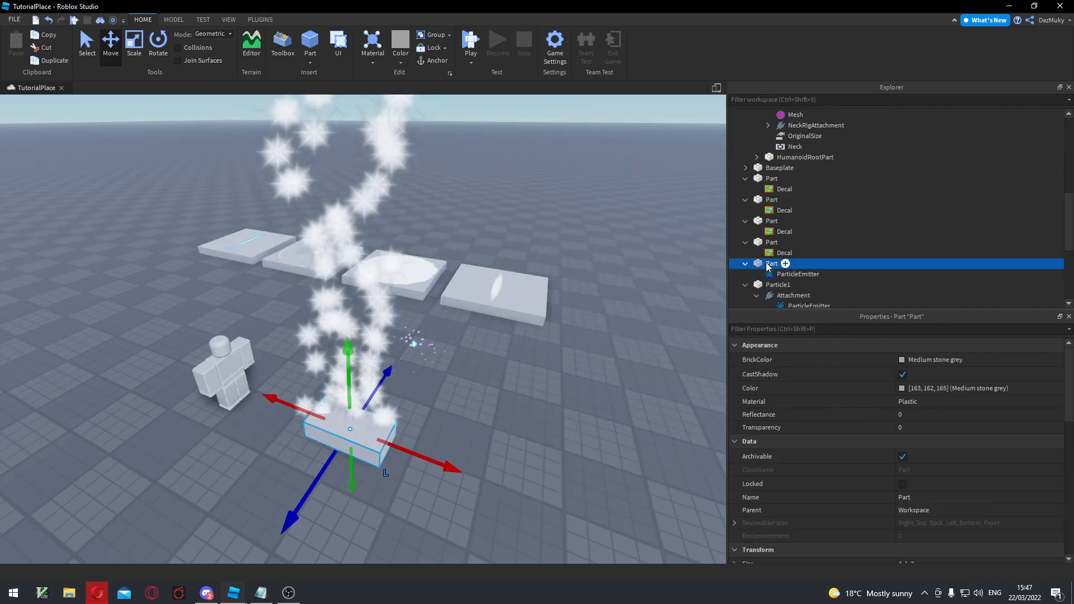
Set the new part's Transparency to 1.
click(918, 427)
text(1)
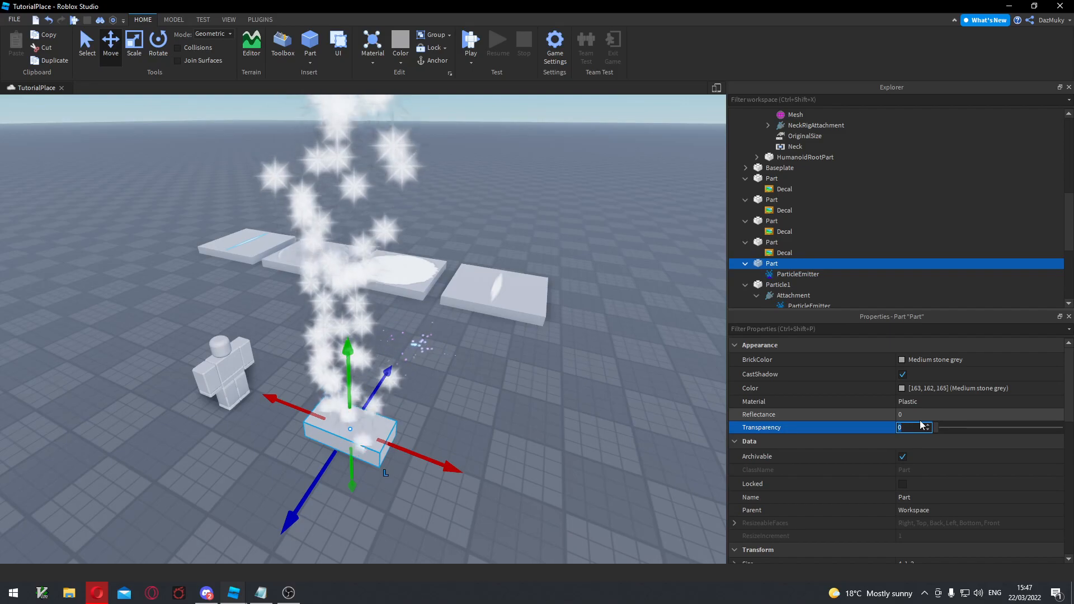
key(Return)
right_drag(552, 398, 552, 398)
Anchor the new part and disable its CanCollide property.
scroll(887, 412, down, 3)
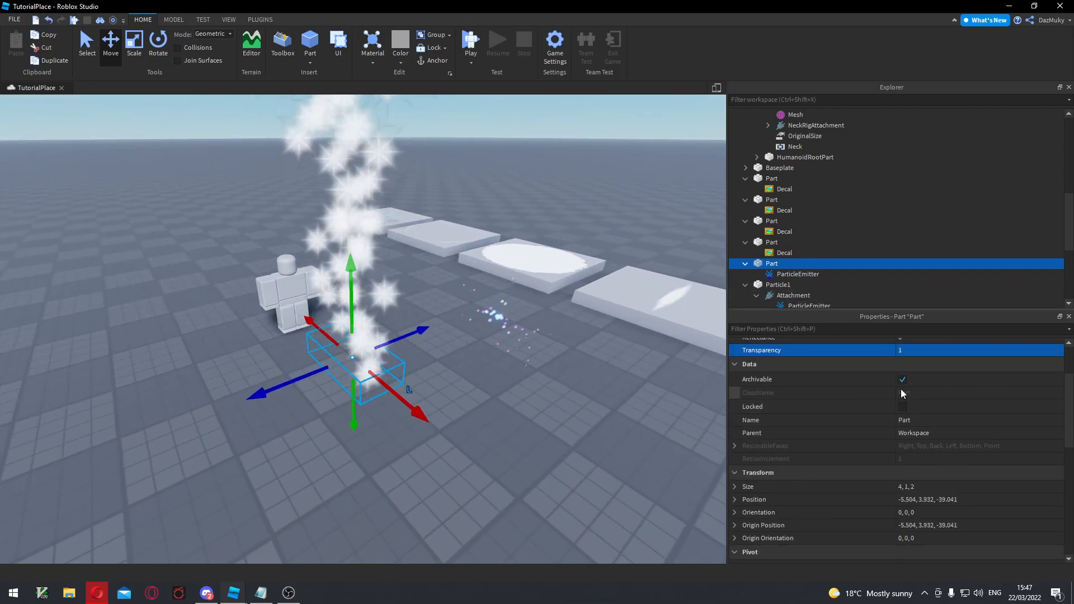
scroll(907, 394, down, 6)
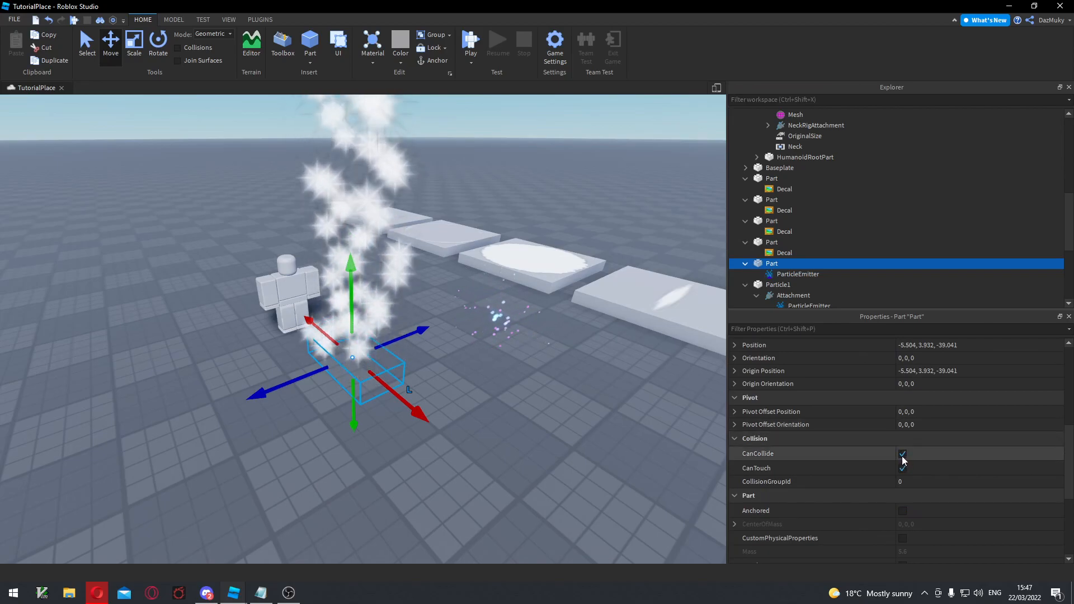
click(903, 512)
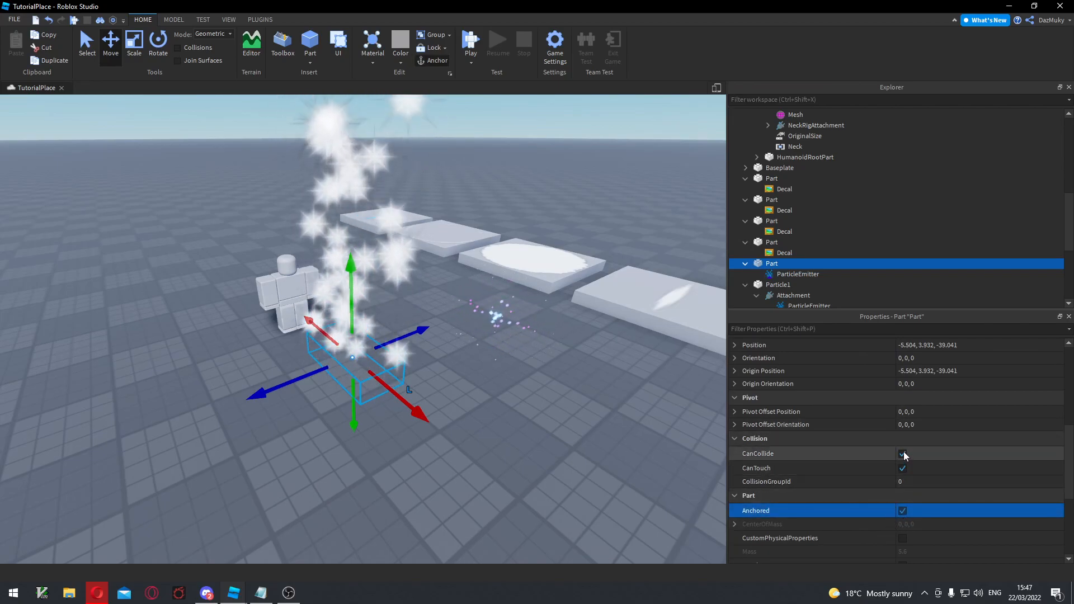
click(763, 456)
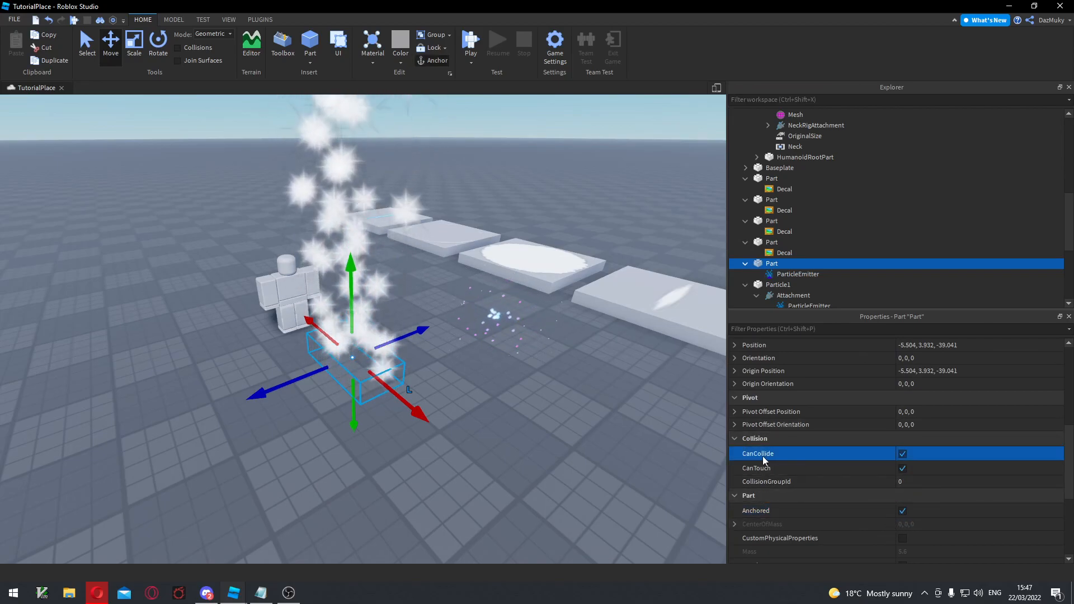
click(902, 454)
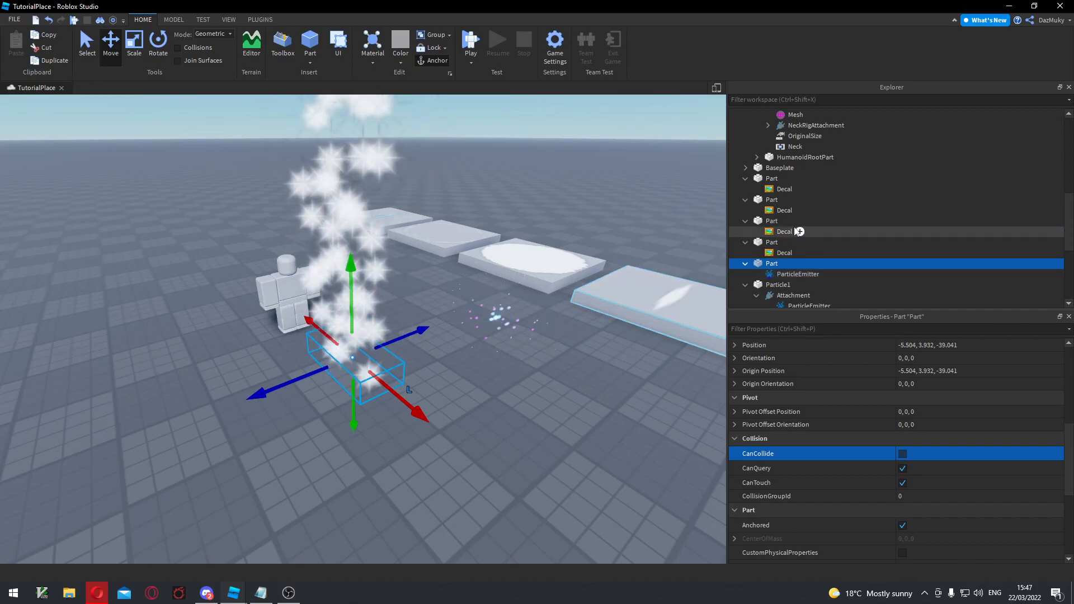
click(788, 274)
click(777, 255)
click(775, 264)
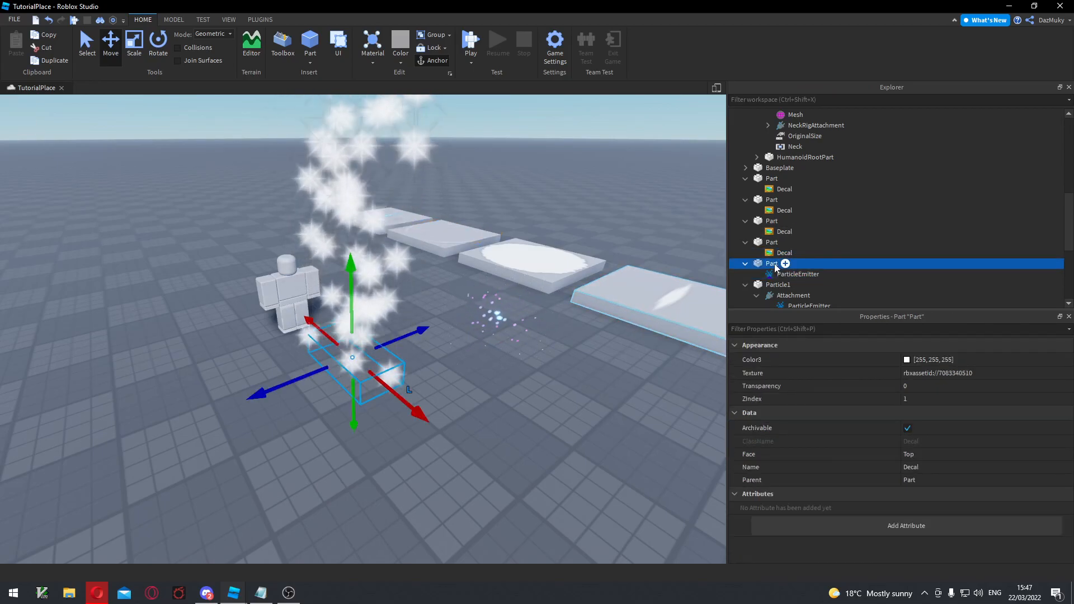
click(788, 271)
click(927, 437)
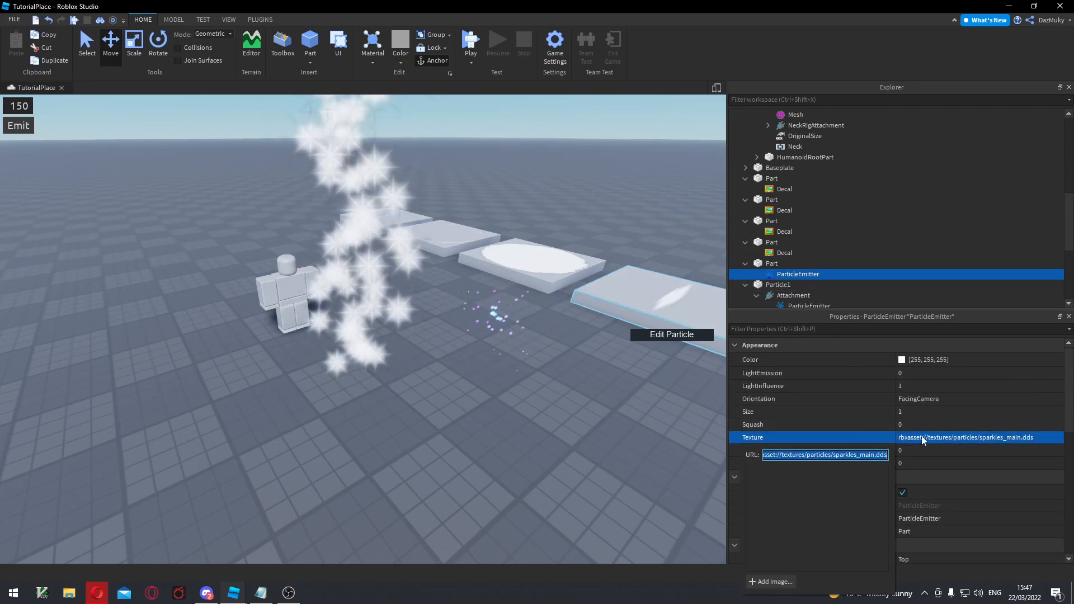
key(ctrl+v)
key(Return)
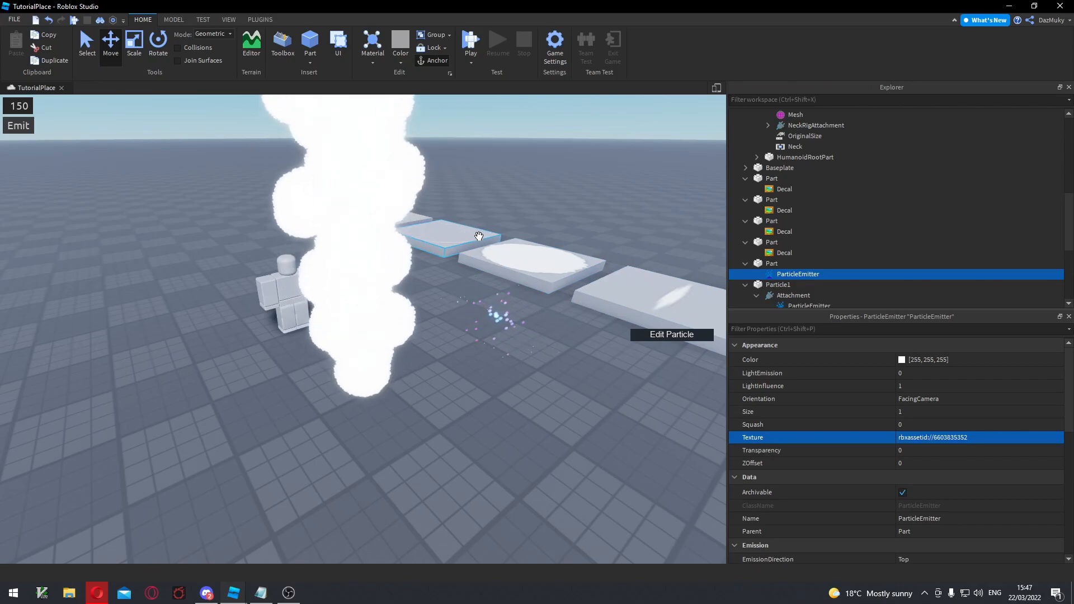
key(d)
click(449, 231)
click(782, 252)
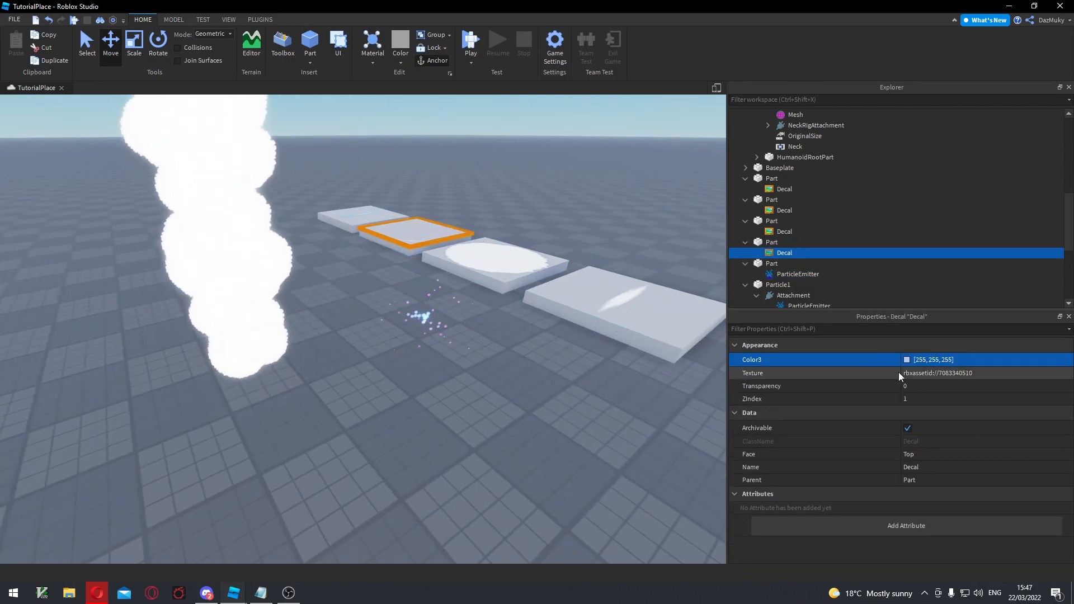
click(915, 374)
key(ctrl+c)
right_click(817, 391)
click(851, 444)
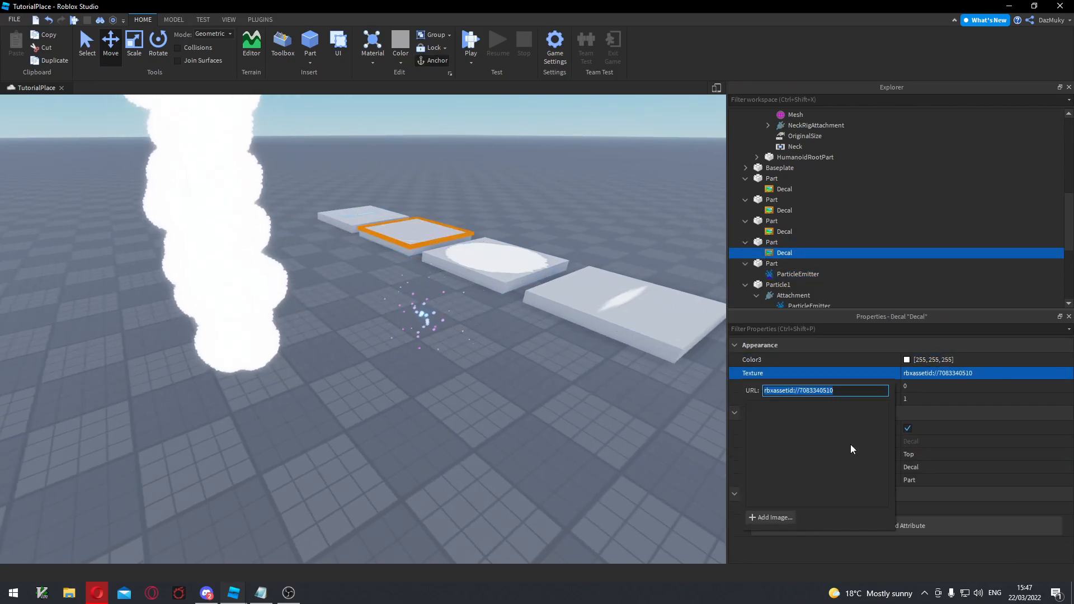
click(247, 356)
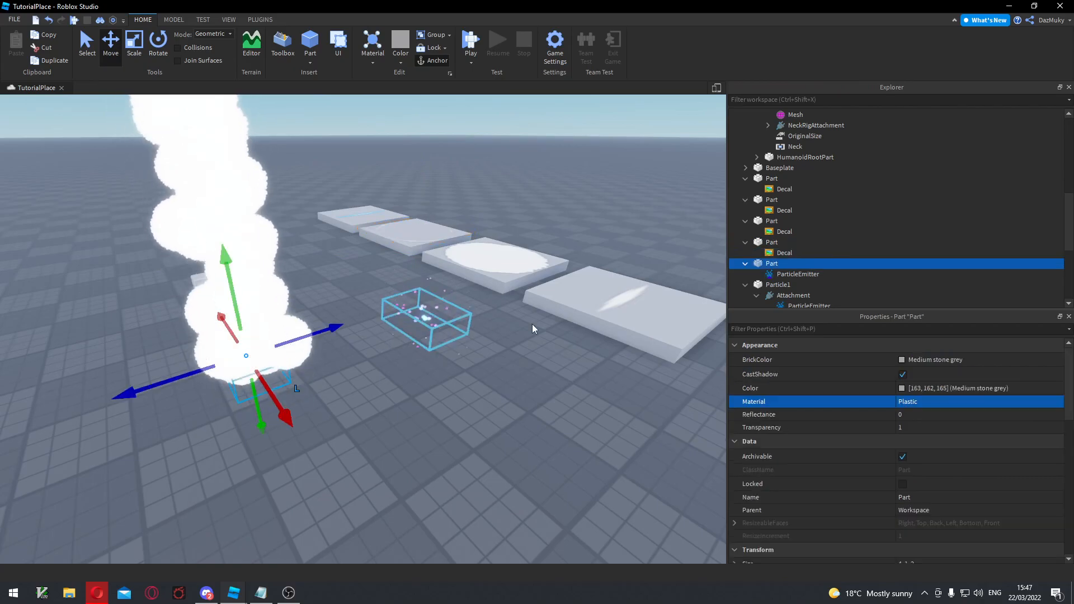
click(784, 274)
click(910, 399)
click(921, 438)
key(ctrl+v)
key(Return)
Set both the minimum and maximum Lifetime of the new part's ParticleEmitter to 1.
right_drag(419, 398, 357, 418)
click(399, 392)
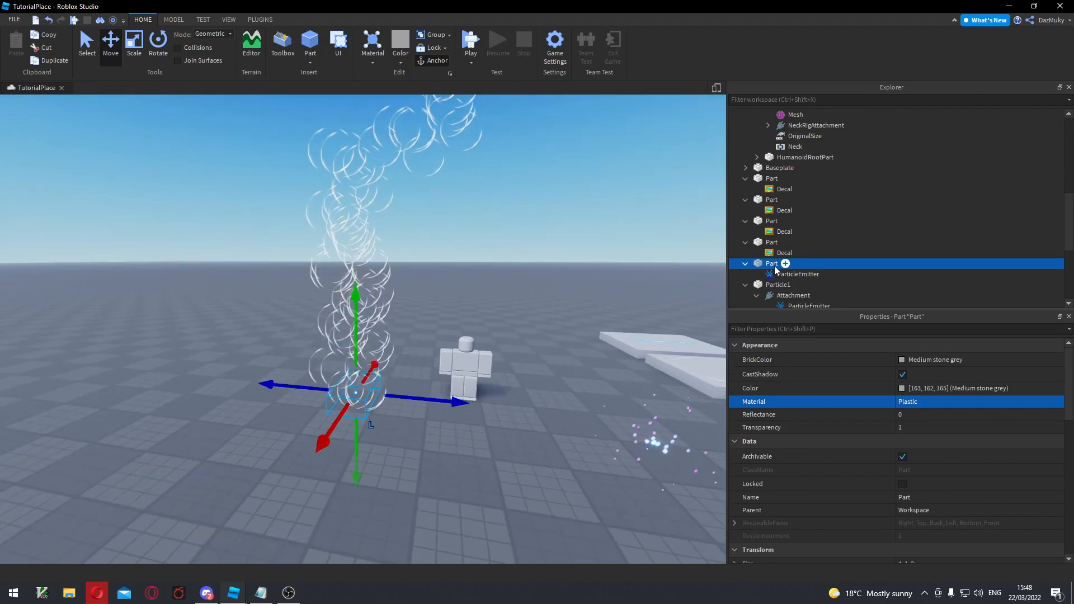
click(794, 274)
scroll(919, 381, down, 1)
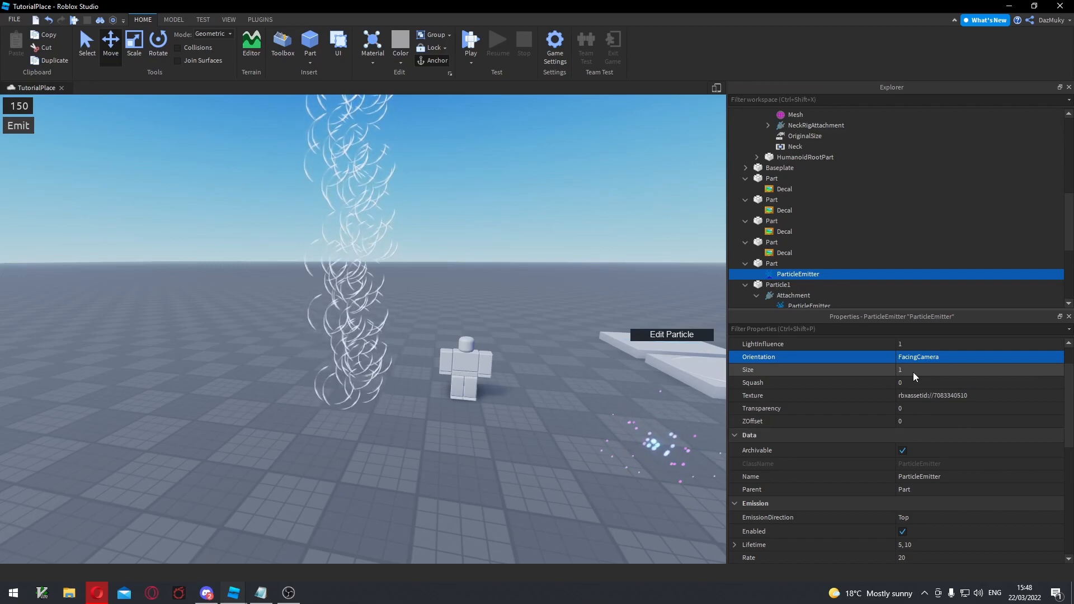
scroll(913, 372, down, 3)
click(733, 420)
click(901, 432)
text(1)
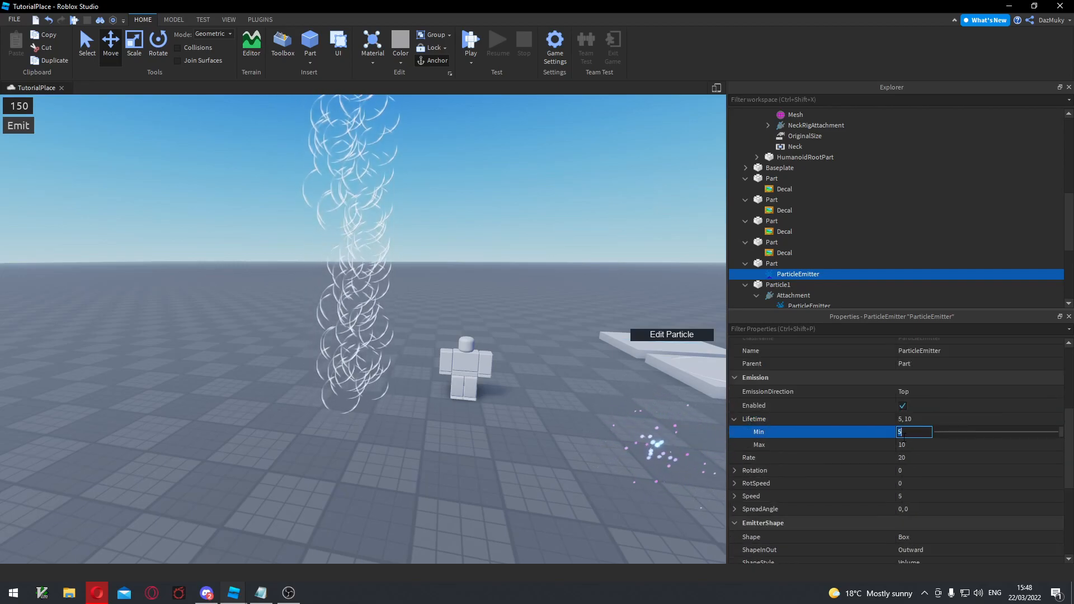
key(Return)
click(904, 445)
text(1)
key(Return)
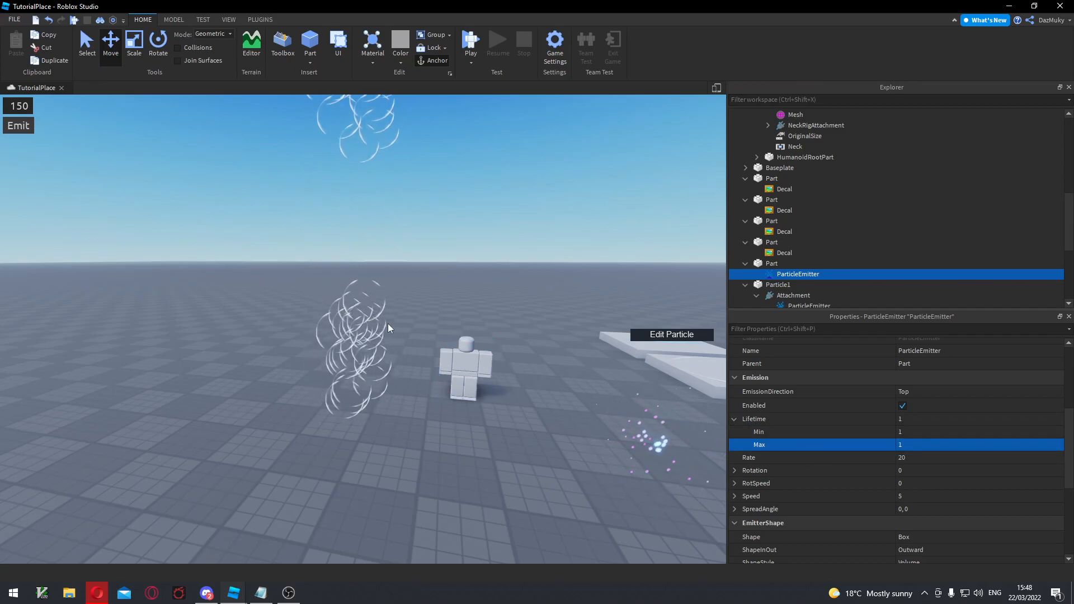
Set the Speed of the new part's ParticleEmitter to 0.
click(914, 496)
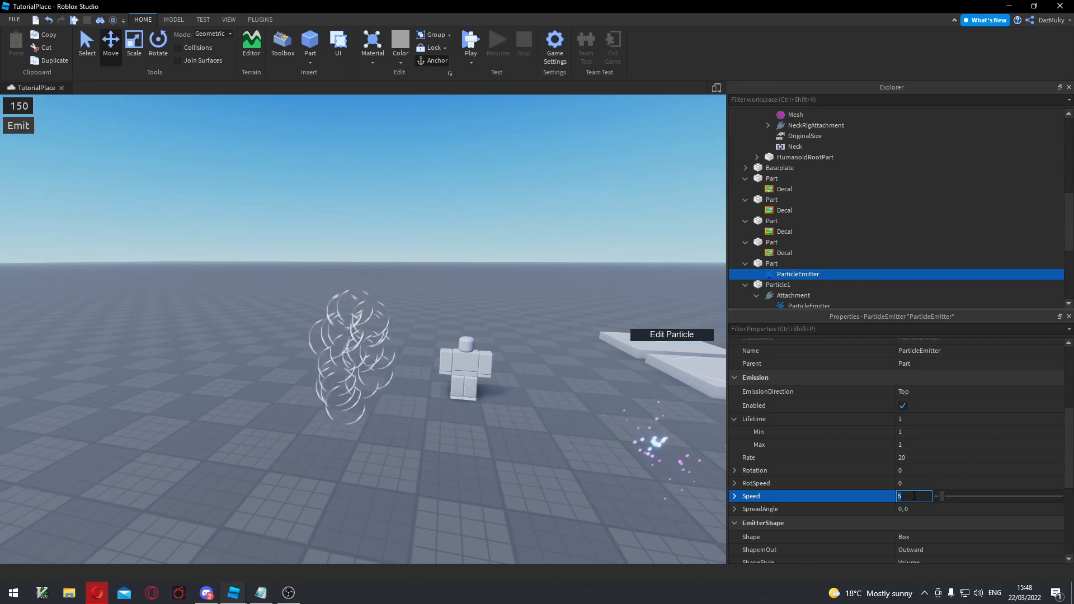
text(0)
key(Return)
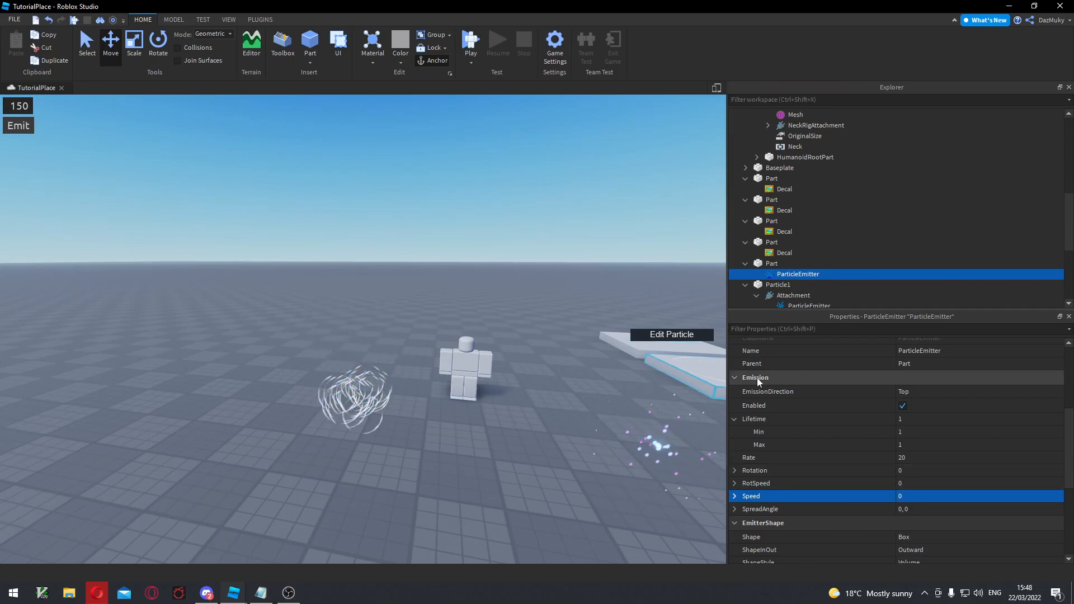
Add an Attachment to the new part and move its ParticleEmitter inside that Attachment.
click(772, 264)
click(785, 263)
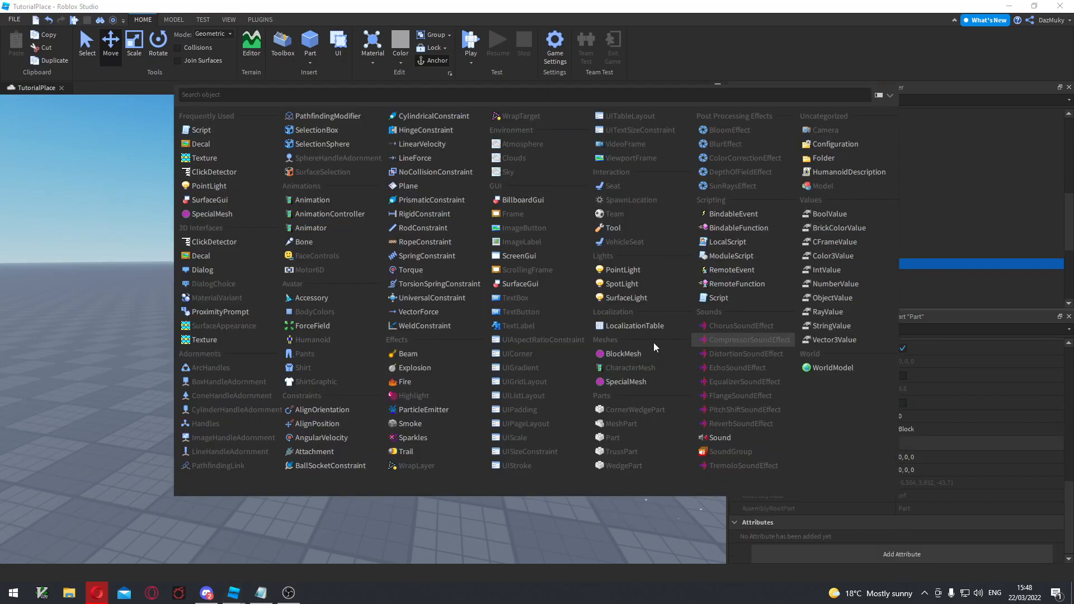
text(at)
key(Return)
drag(797, 285, 788, 273)
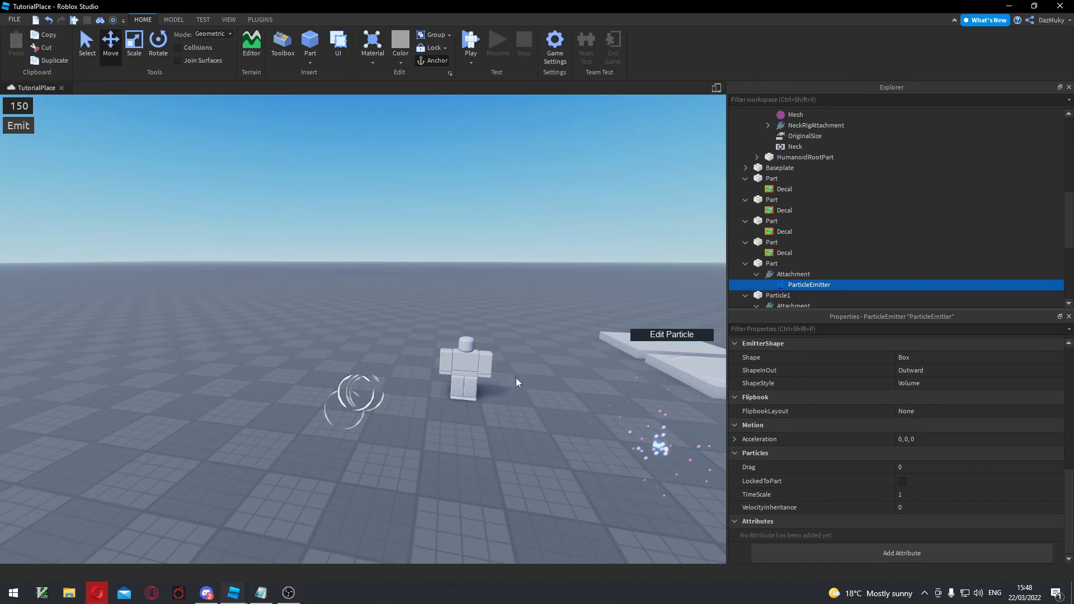
Frame the ring particles up close and lower the ParticleEmitter's Rate to 15.
key(f)
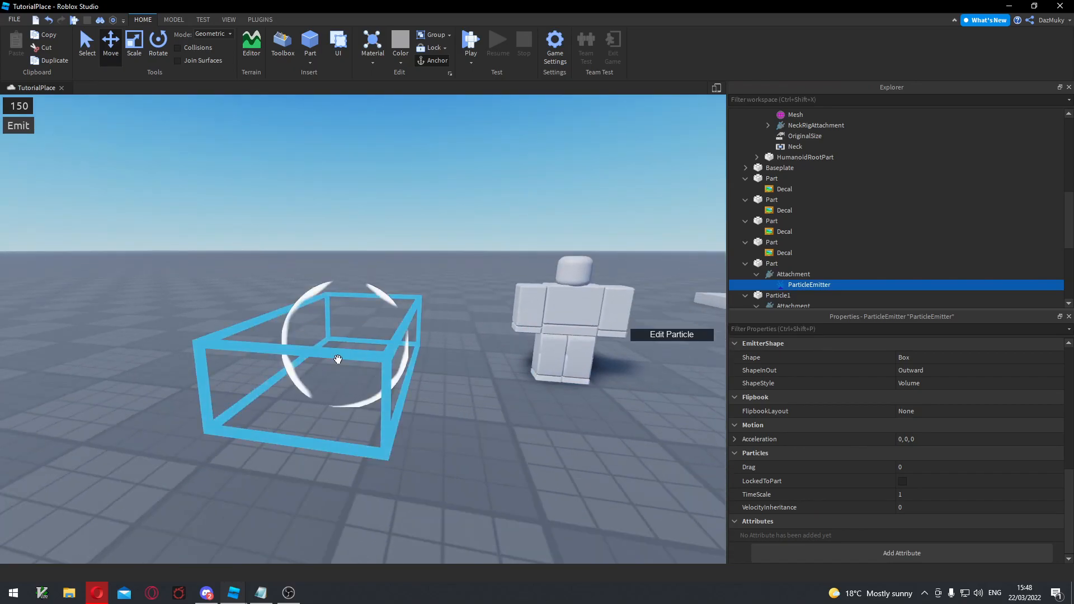
scroll(885, 421, up, 3)
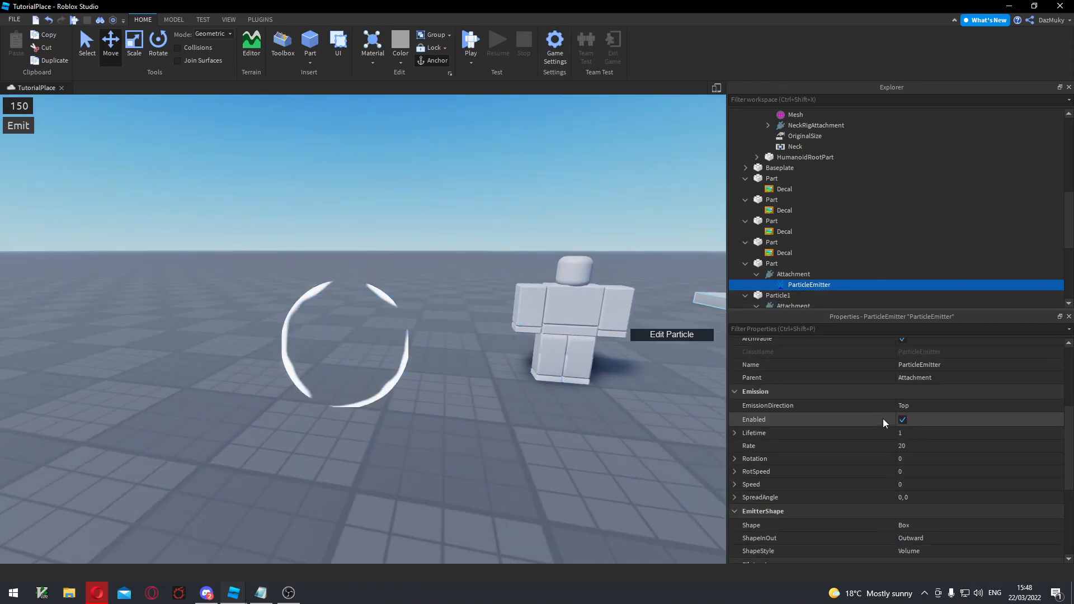
click(905, 445)
click(961, 448)
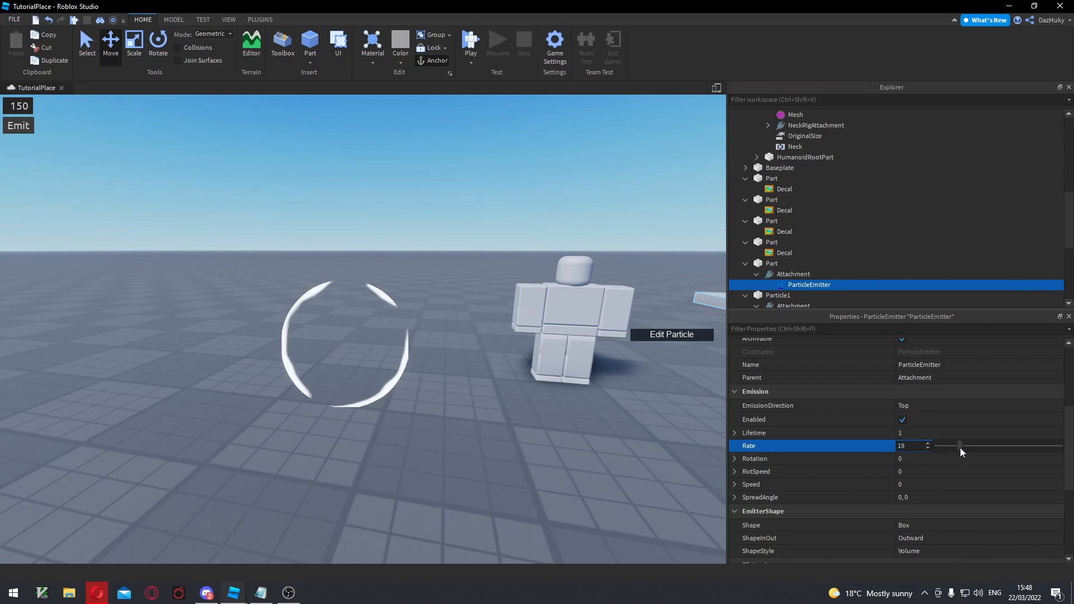
key(Return)
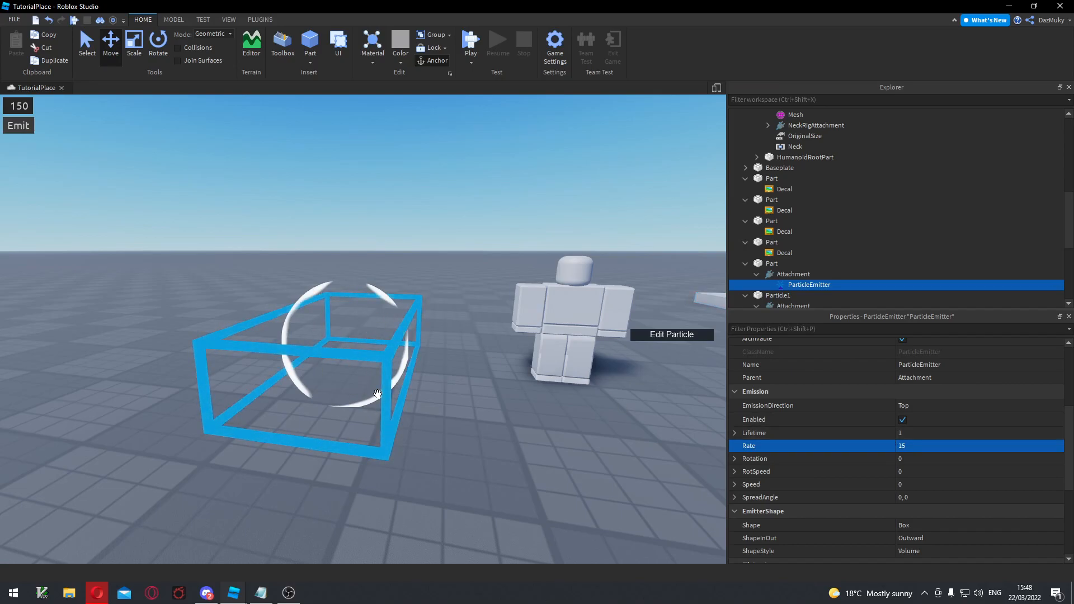
Shape the ParticleEmitter's Size graph to grow from 0 at the start to about 0.875 at the end.
scroll(897, 452, up, 4)
scroll(891, 467, up, 2)
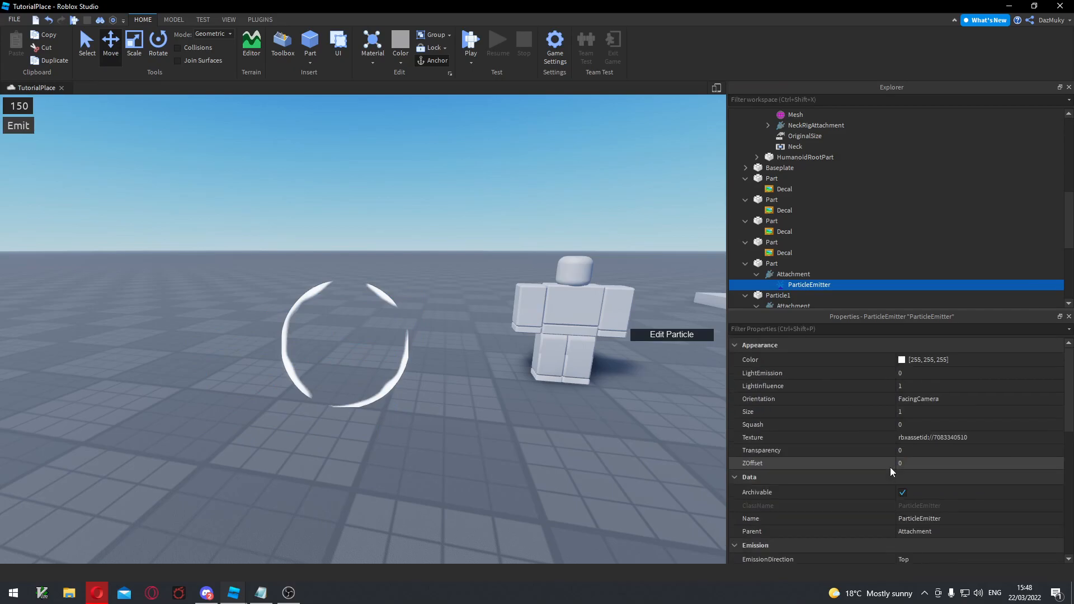
click(929, 412)
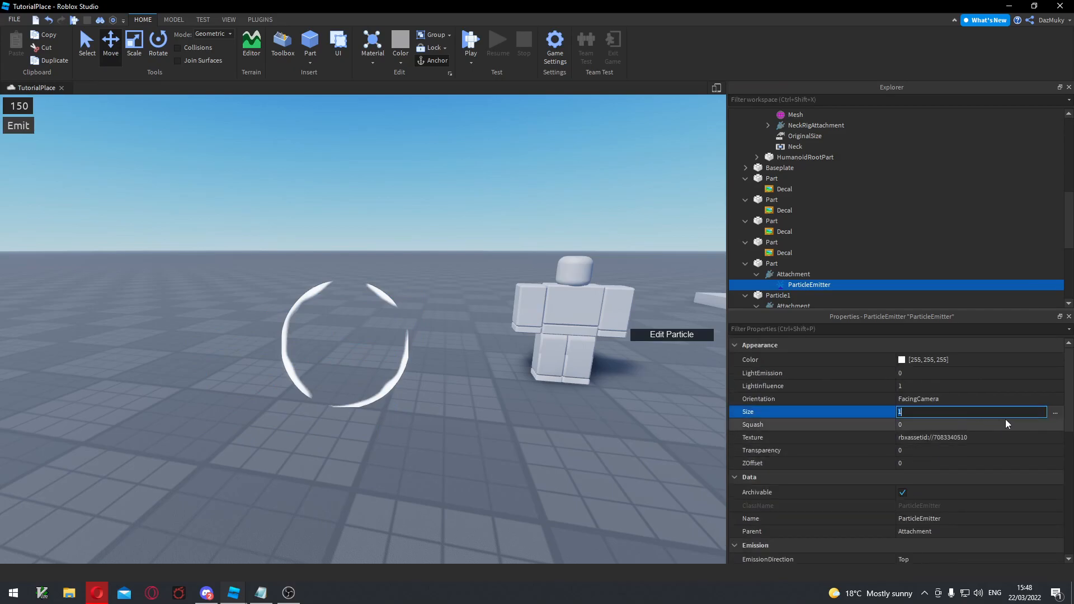
click(1055, 413)
click(7, 523)
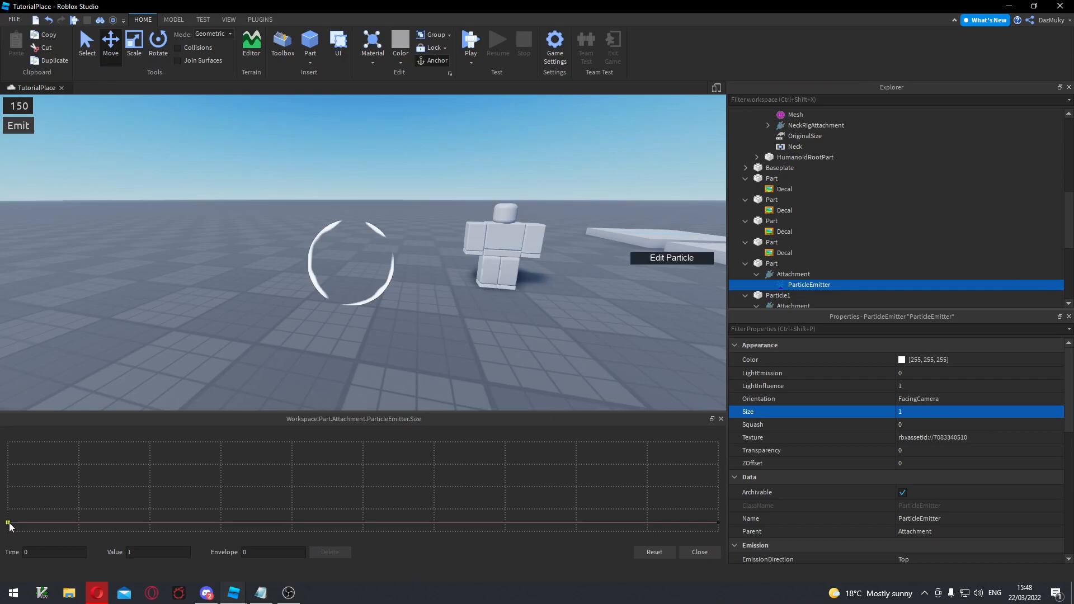
drag(9, 523, 4, 539)
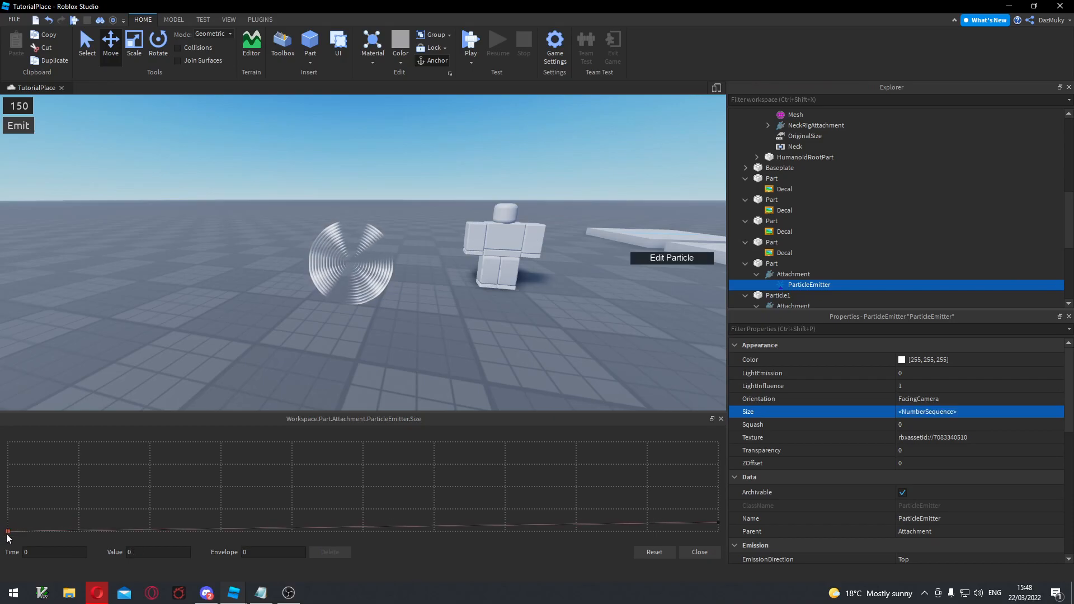
mouse_move(720, 523)
mouse_down()
mouse_move(719, 514)
mouse_move(721, 527)
mouse_up()
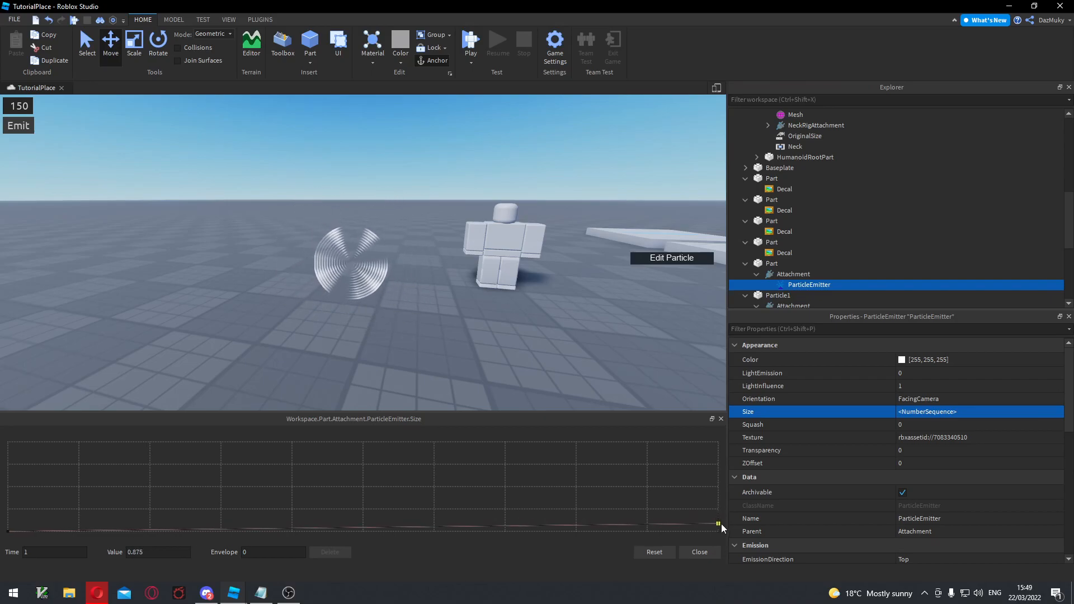
click(700, 552)
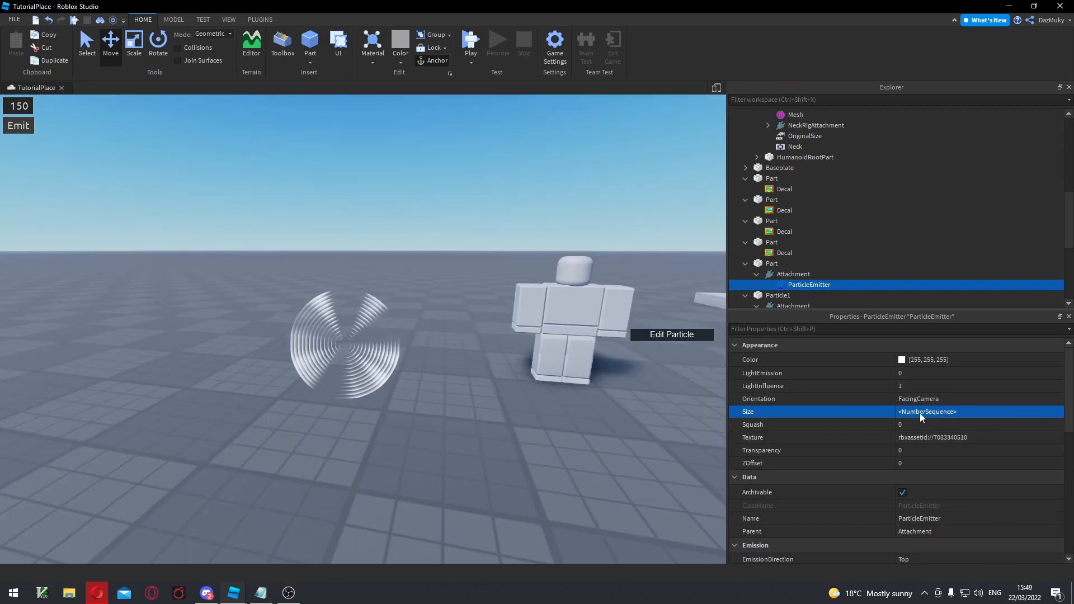
Make the ParticleEmitter's Transparency graph rise from 0 to about 0.44 at the end, and set LightEmission to 1.
click(931, 451)
click(1056, 450)
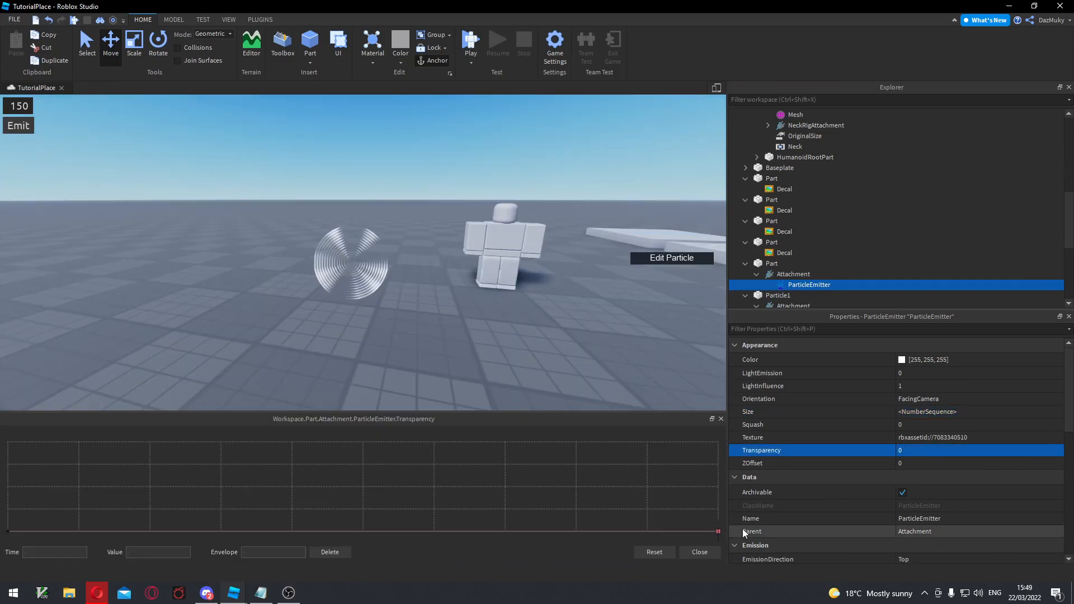
drag(717, 532, 724, 492)
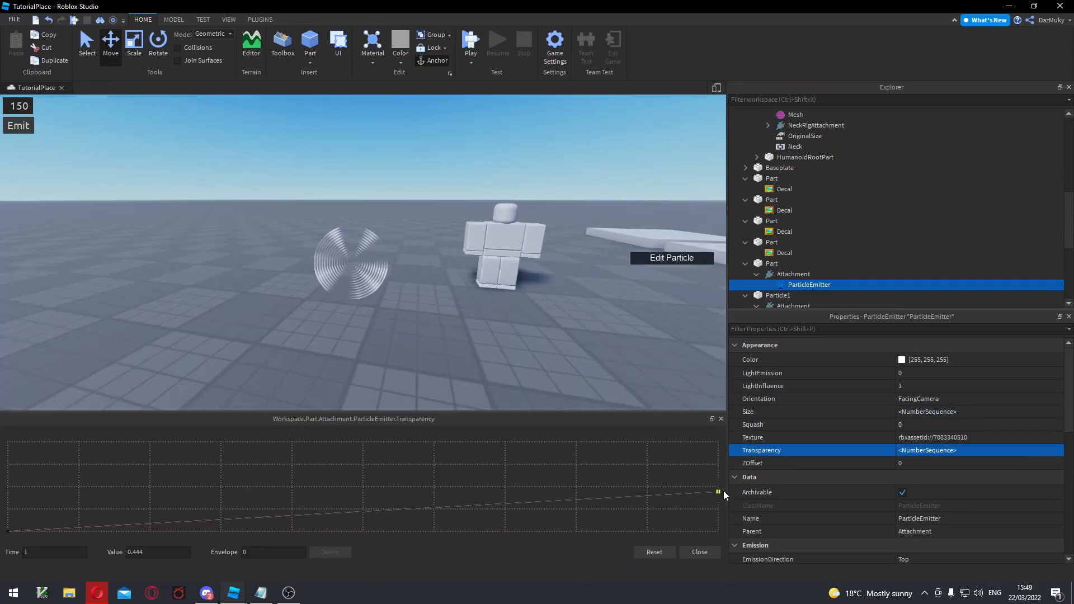
click(714, 552)
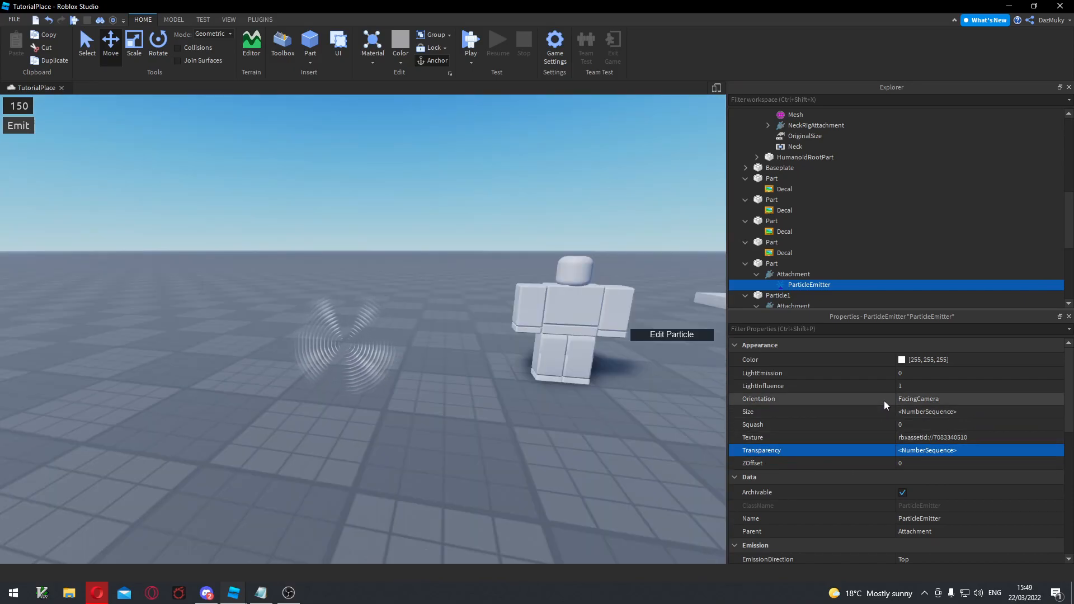
click(920, 373)
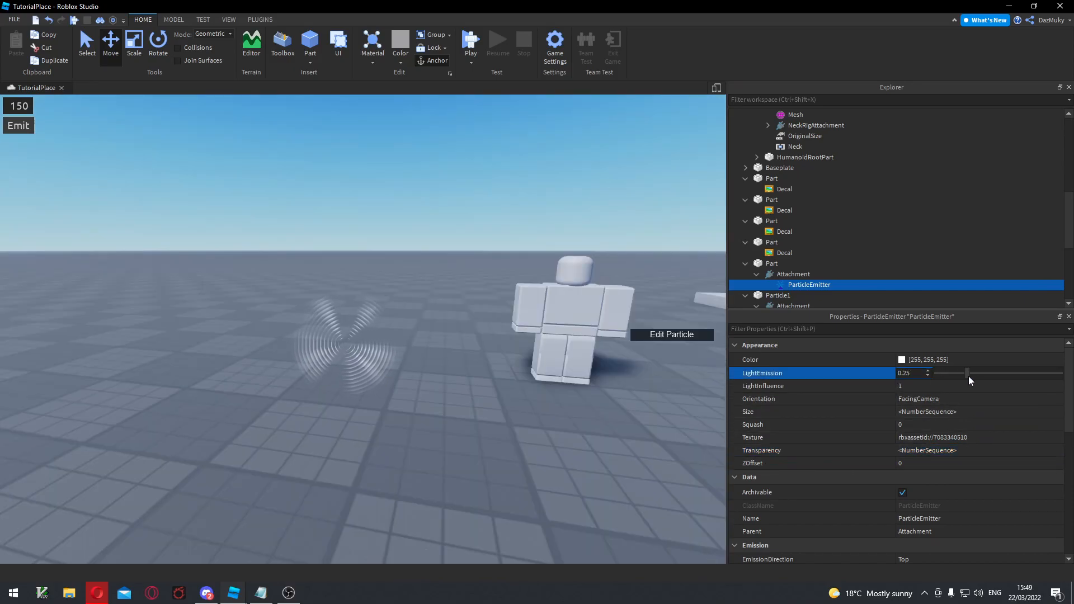
drag(1011, 373, 1052, 381)
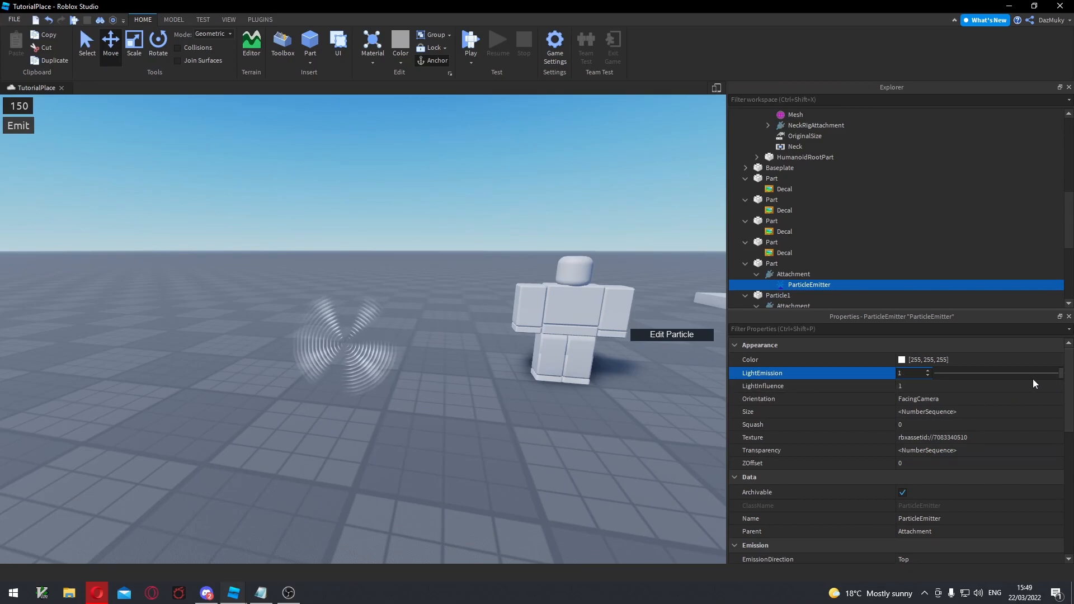
Set the new ParticleEmitter's Orientation to FacingCameraWorldUp.
scroll(940, 432, down, 1)
scroll(941, 432, up, 1)
click(944, 401)
click(946, 417)
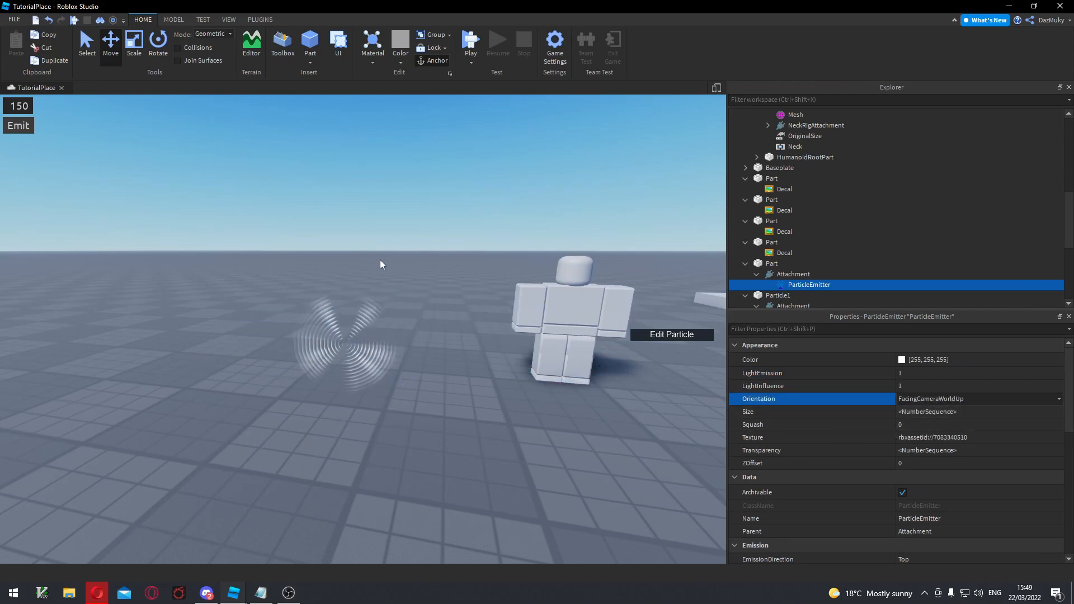
Lower the ParticleEmitter's Rate to 1 and set its SpreadAngle to 360, 360.
scroll(912, 442, down, 5)
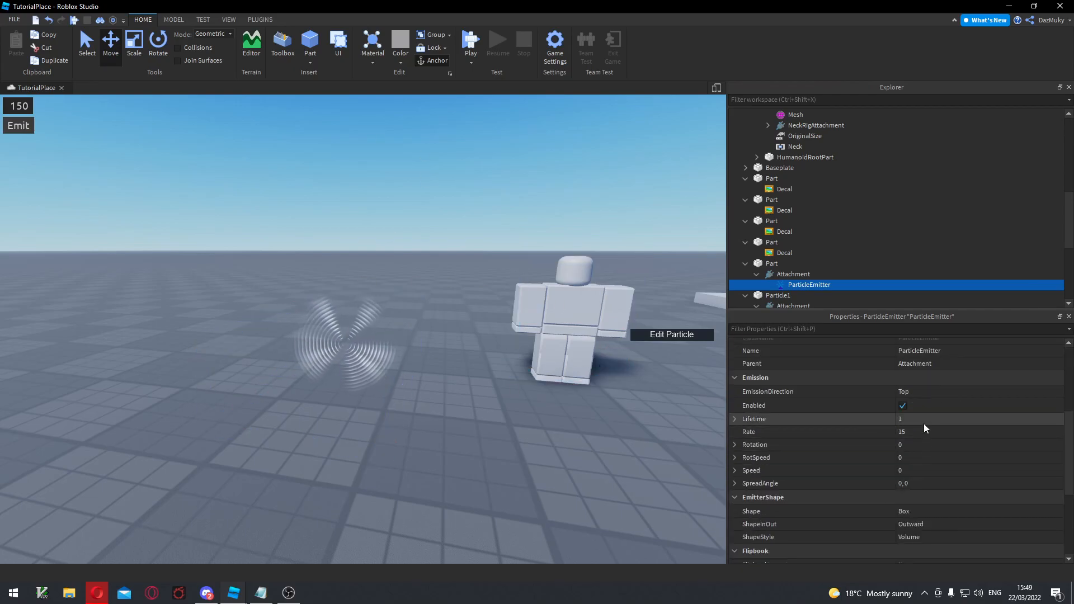
click(923, 424)
click(736, 419)
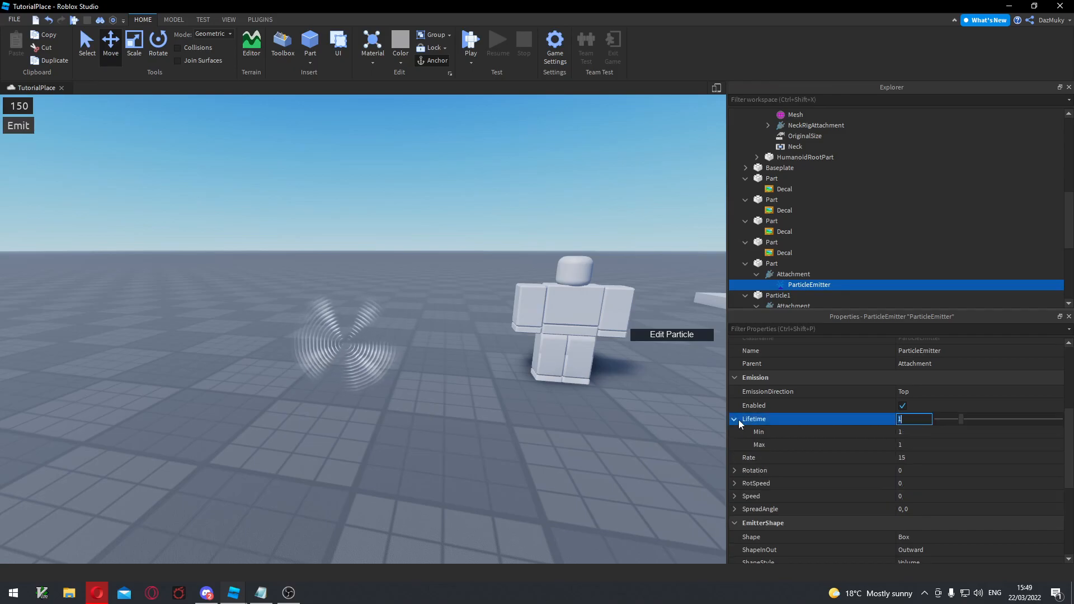
click(913, 458)
drag(955, 461, 950, 460)
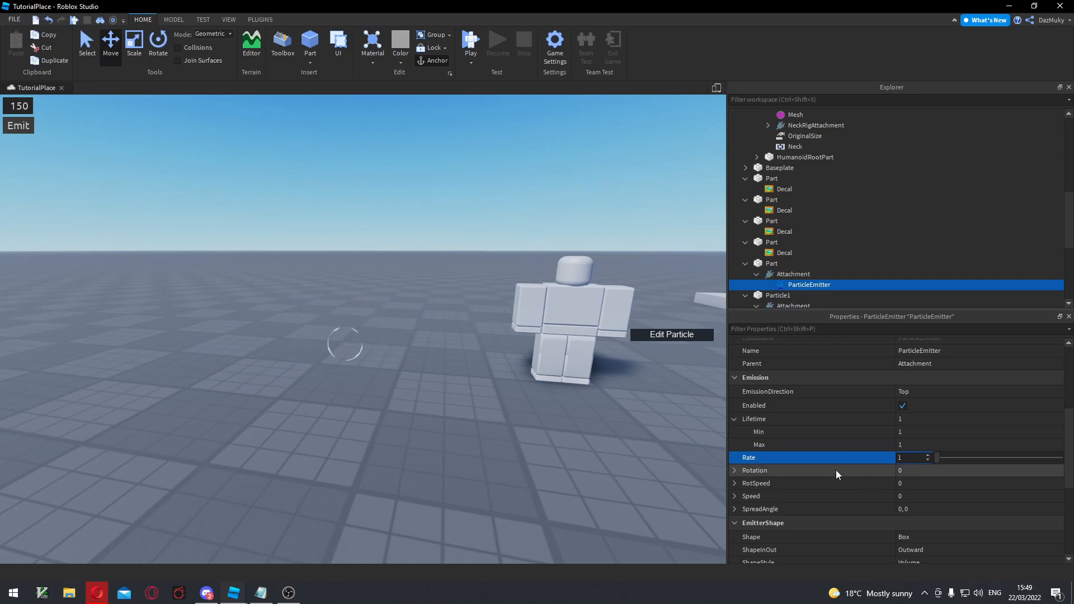
click(738, 509)
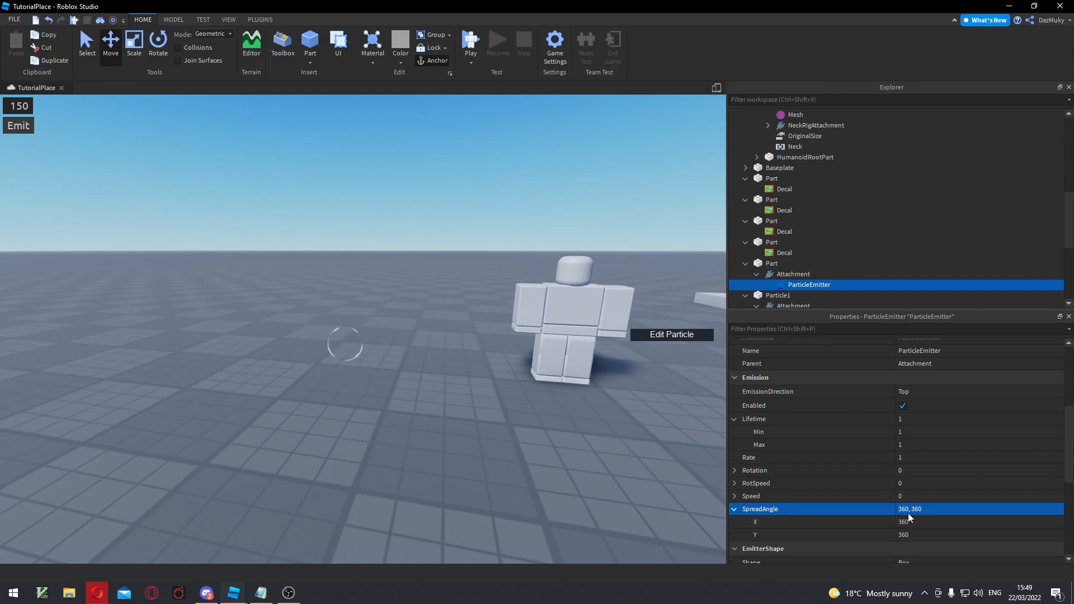
scroll(925, 415, up, 1)
click(915, 460)
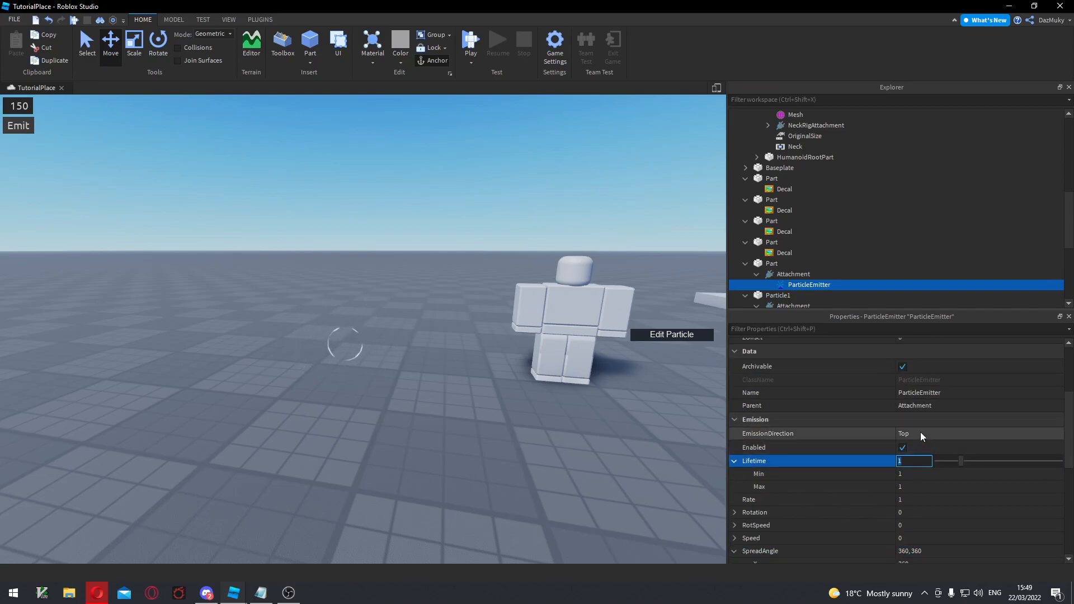
Try Squash graphs ending at about 1.2 and about -1.31, and reset the ParticleEmitter's Squash to 0.
scroll(918, 425, up, 3)
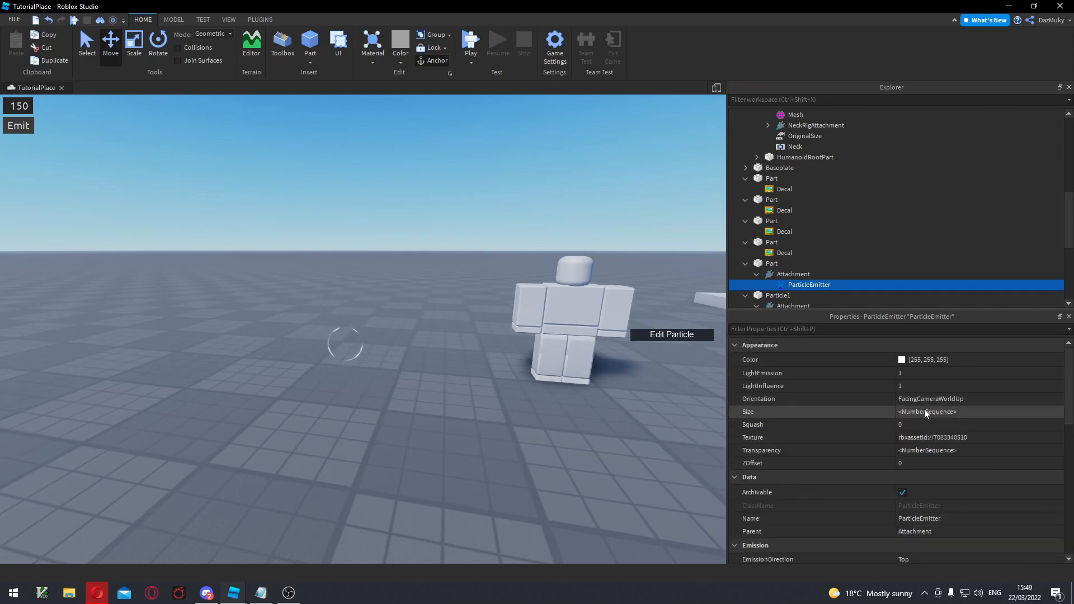
click(925, 424)
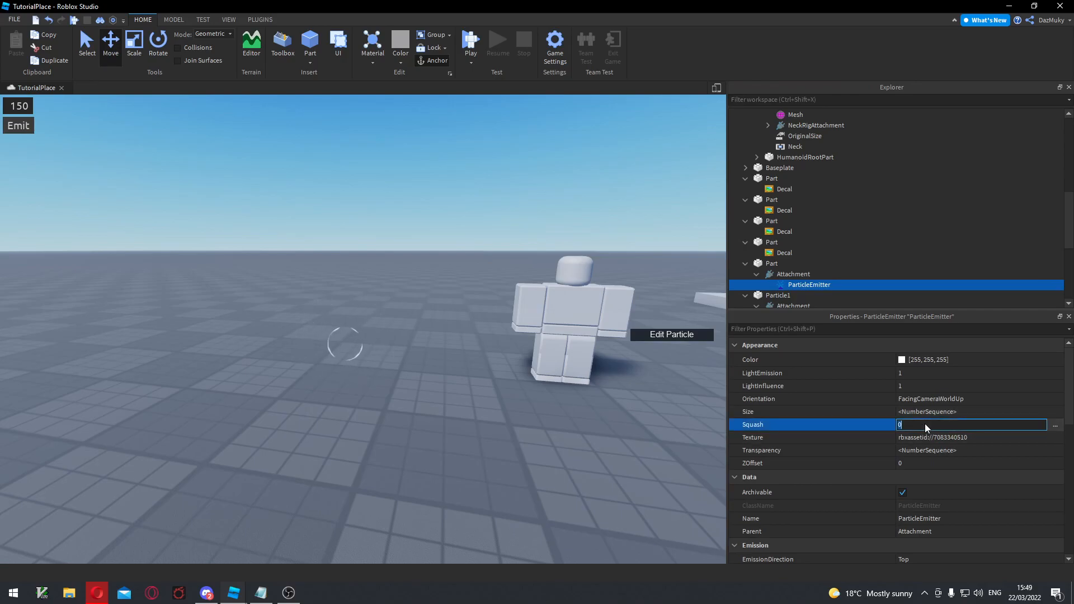
click(1055, 426)
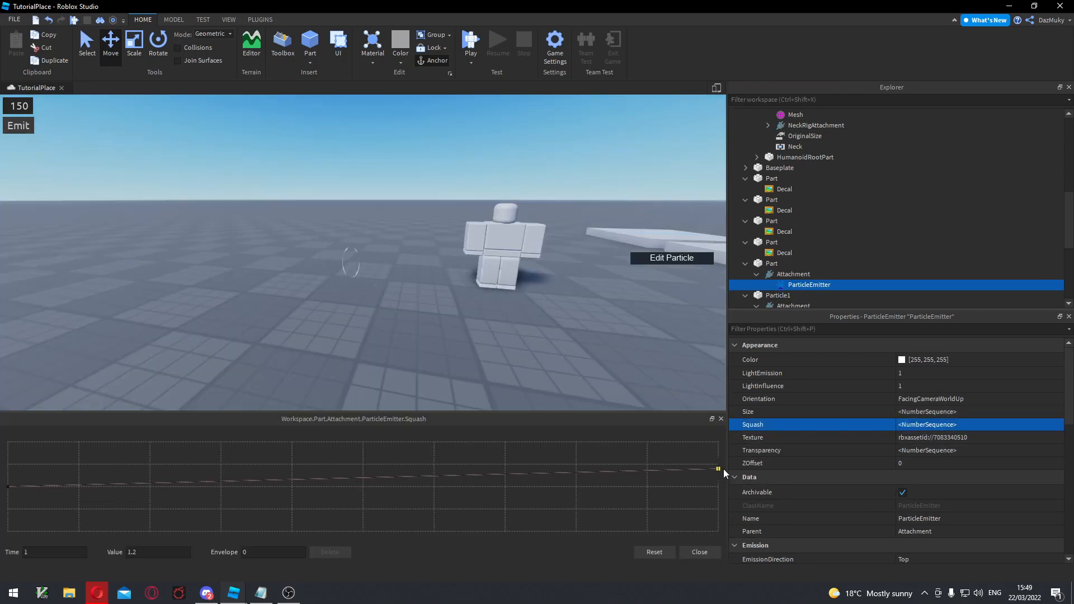
drag(724, 468, 755, 506)
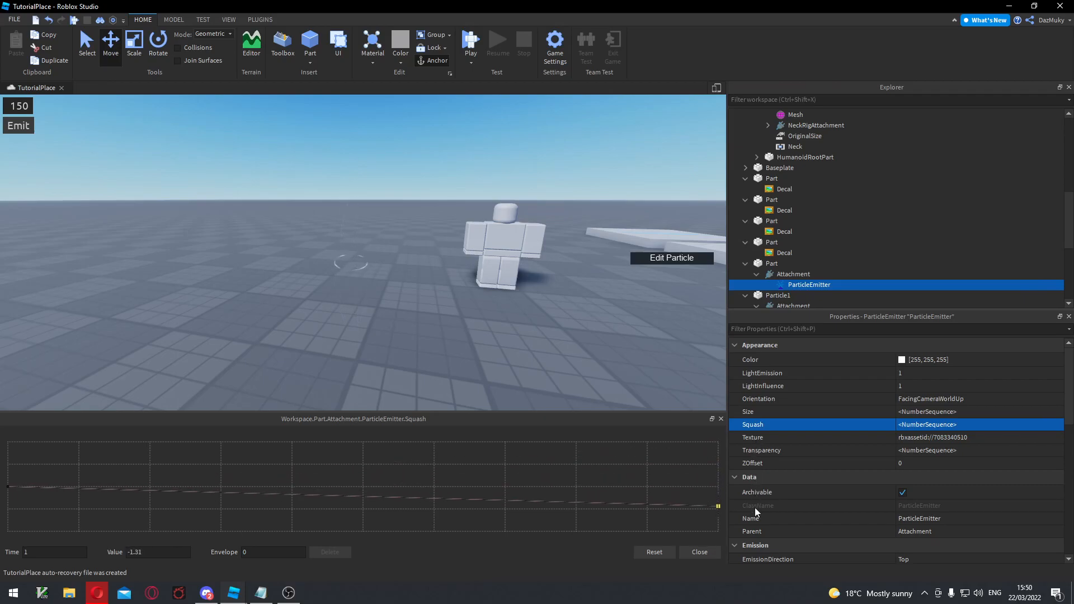
click(654, 552)
click(703, 552)
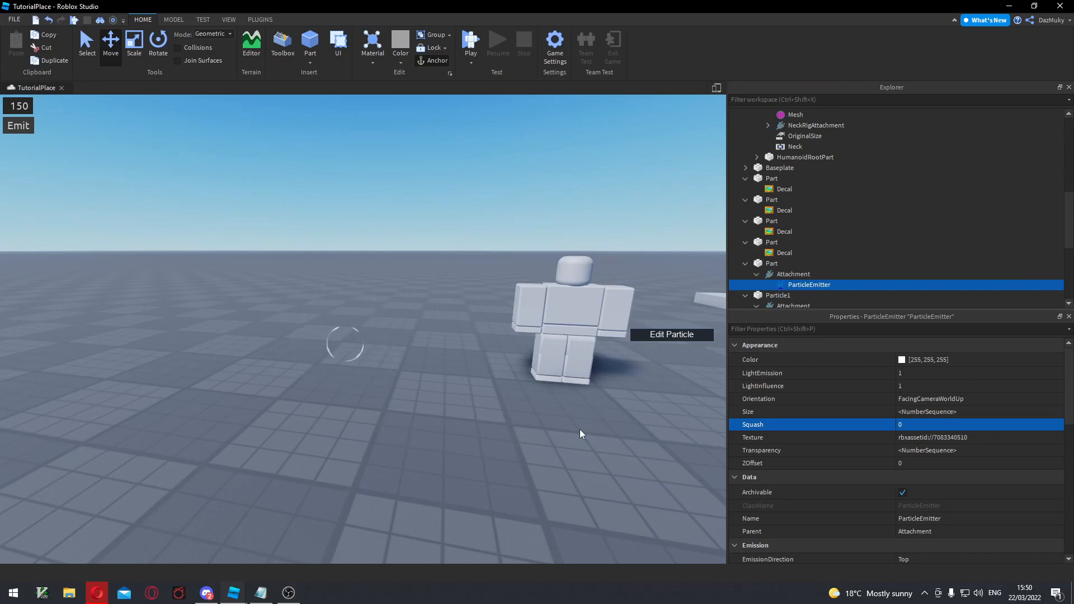
Try the ParticleEmitter's Rate at 3 and return it to 1.
scroll(929, 472, down, 5)
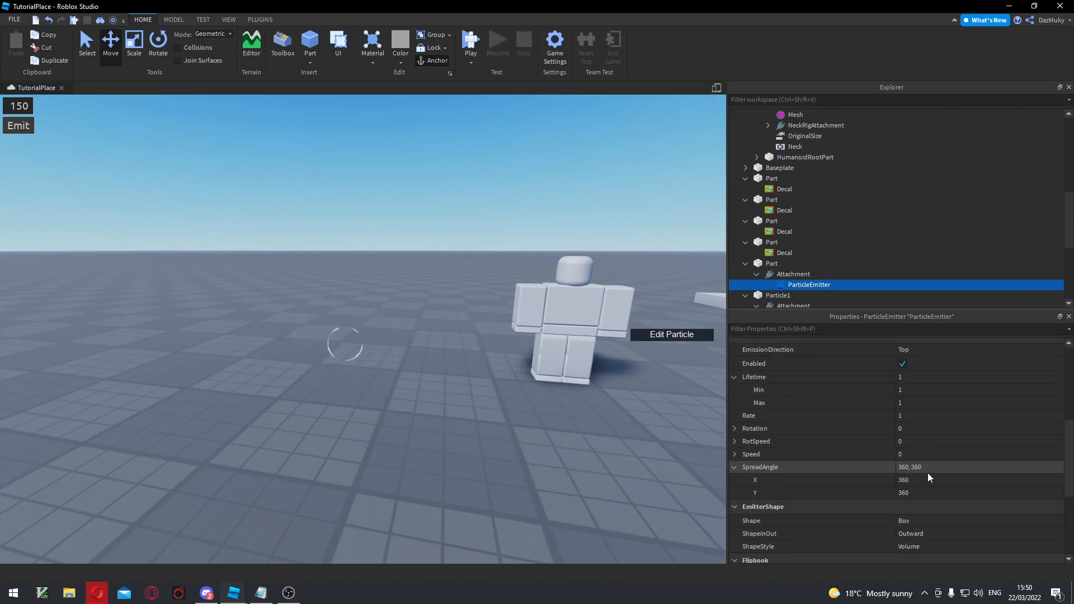
scroll(920, 451, down, 5)
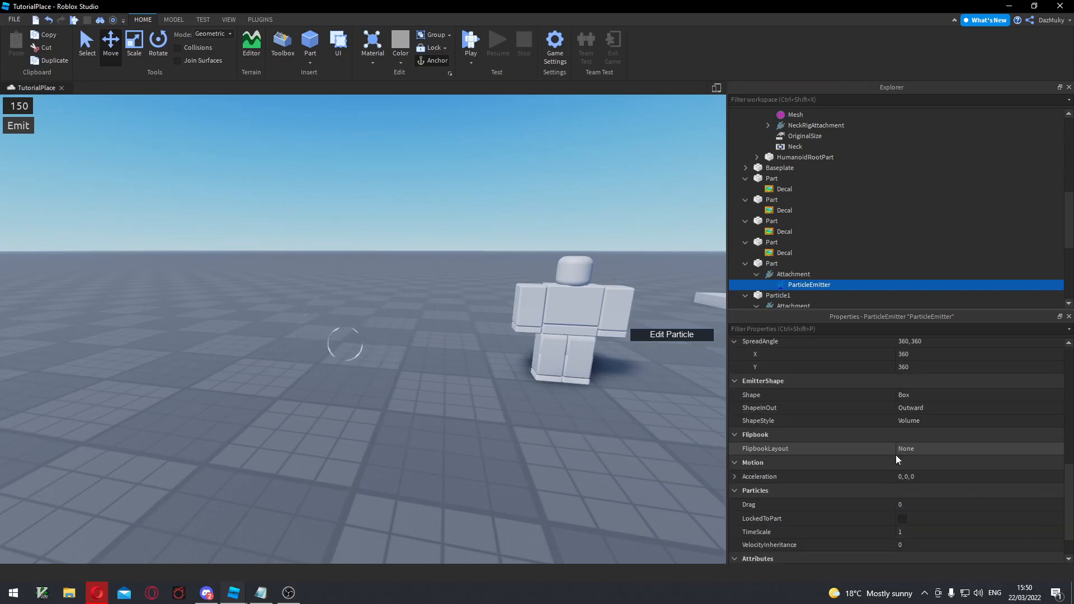
scroll(918, 471, up, 4)
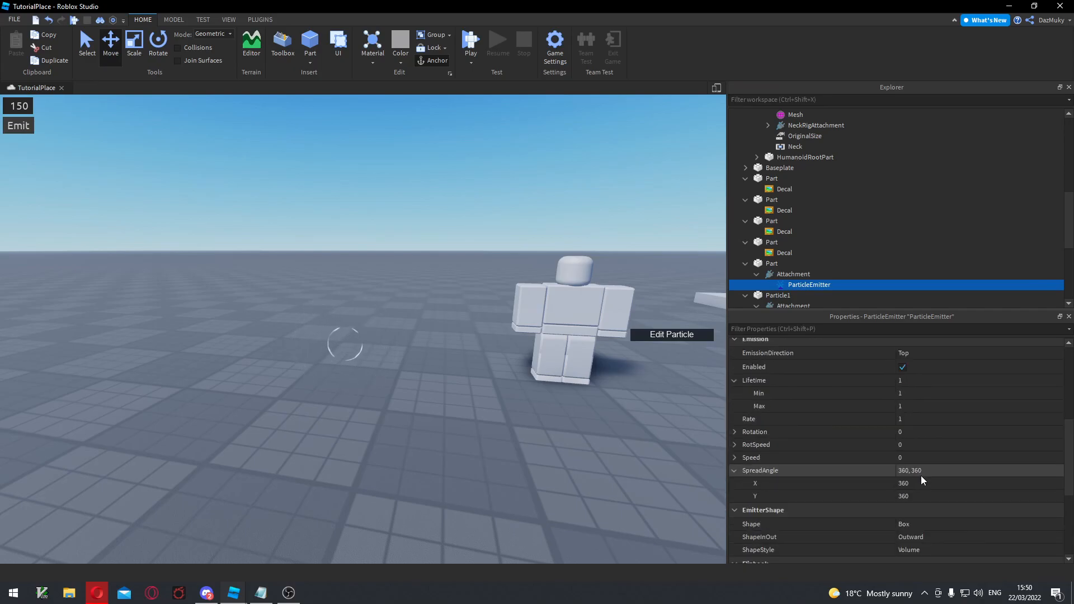
click(919, 422)
click(938, 419)
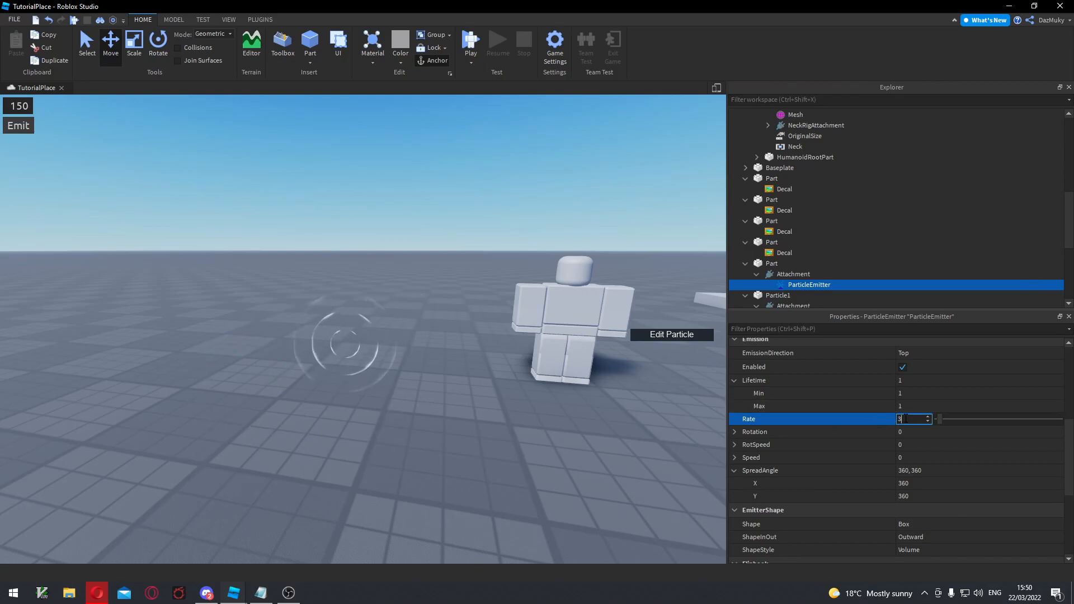
text(1)
key(Return)
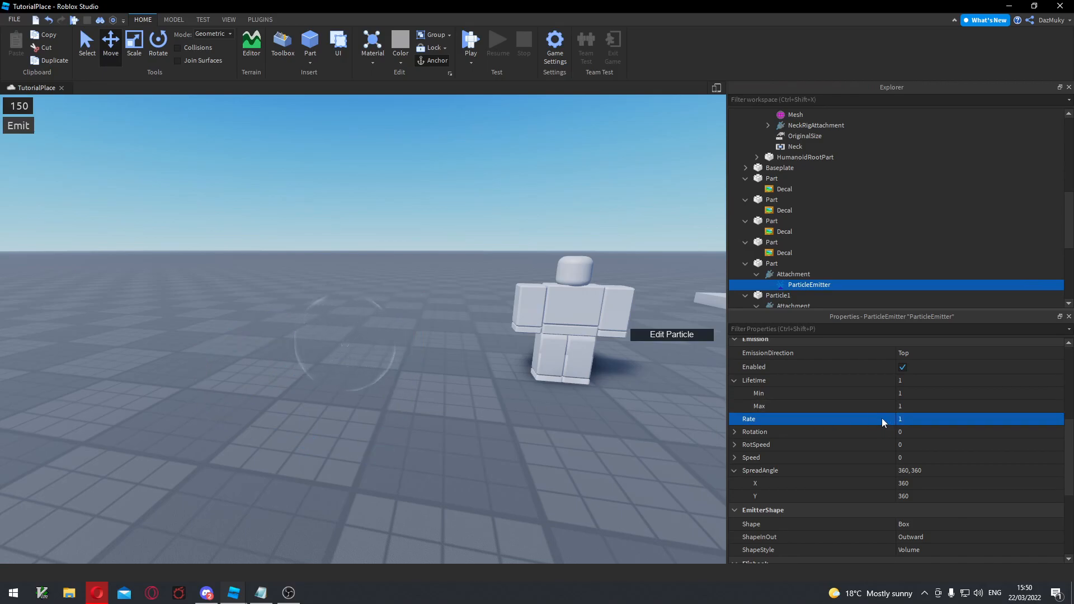
Try a SpreadAngle of 0, 0 on the ParticleEmitter and restore it to 360, 360.
scroll(903, 417, up, 3)
scroll(903, 418, down, 3)
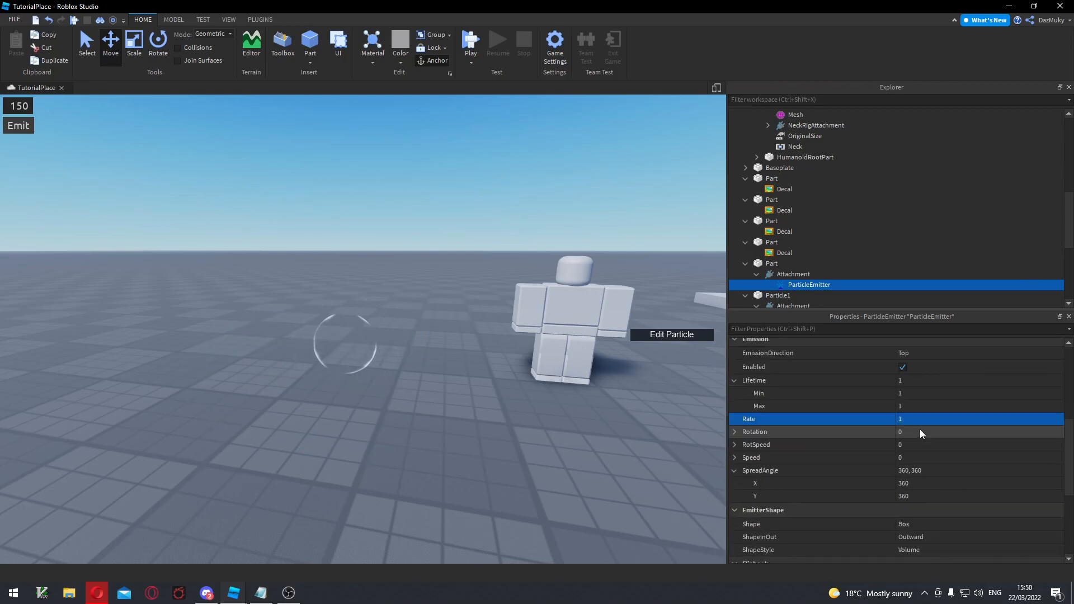
click(923, 472)
text(0,0)
key(Return)
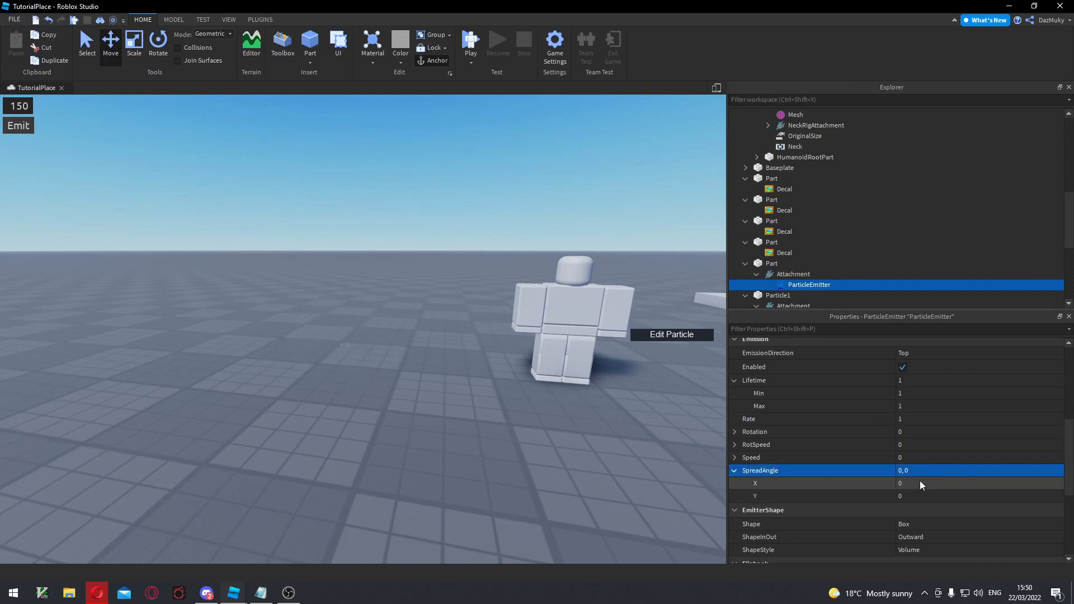
text(360, 360)
key(Return)
Set the ParticleEmitter's Speed to 0.01 and its Orientation to VelocityParallel.
click(908, 459)
text(0.01)
key(Return)
scroll(962, 435, up, 5)
click(942, 402)
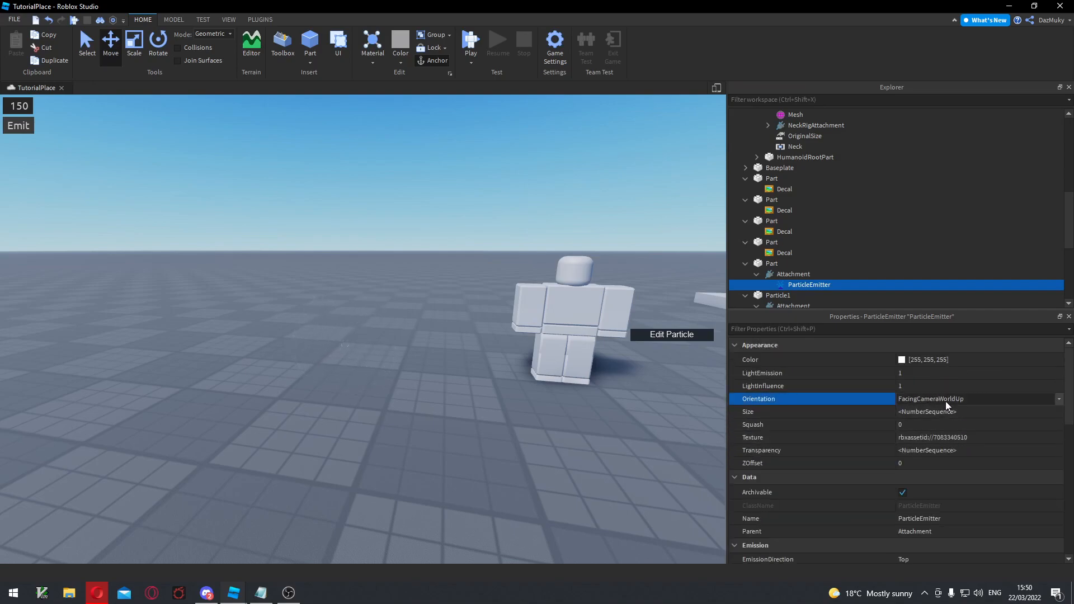
click(942, 427)
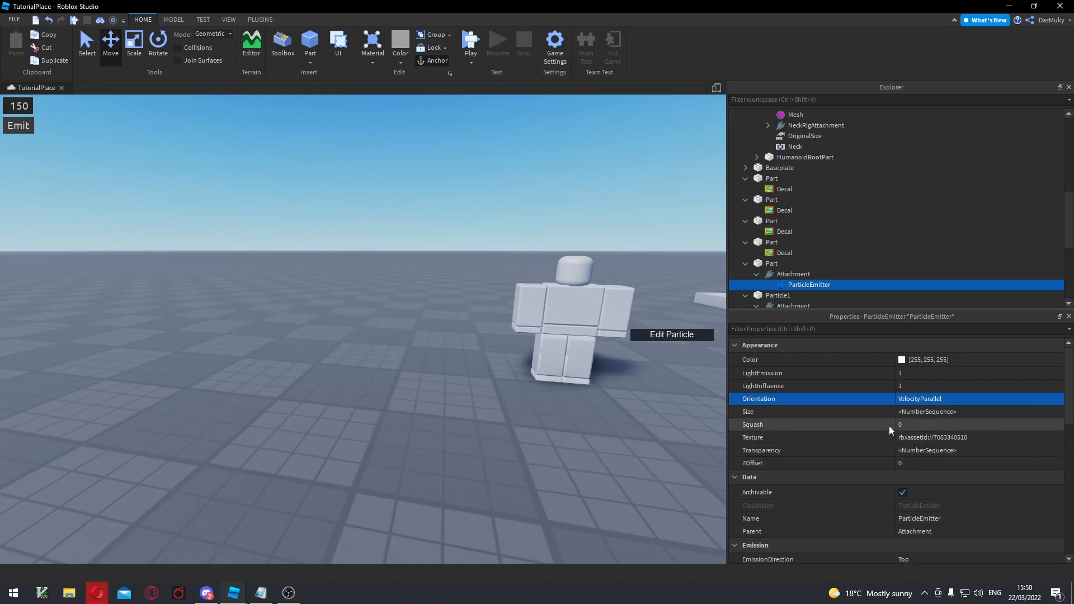
Preview the ring particles at a Rate of 25 and bring the Rate back to 1.
scroll(917, 418, down, 5)
click(908, 458)
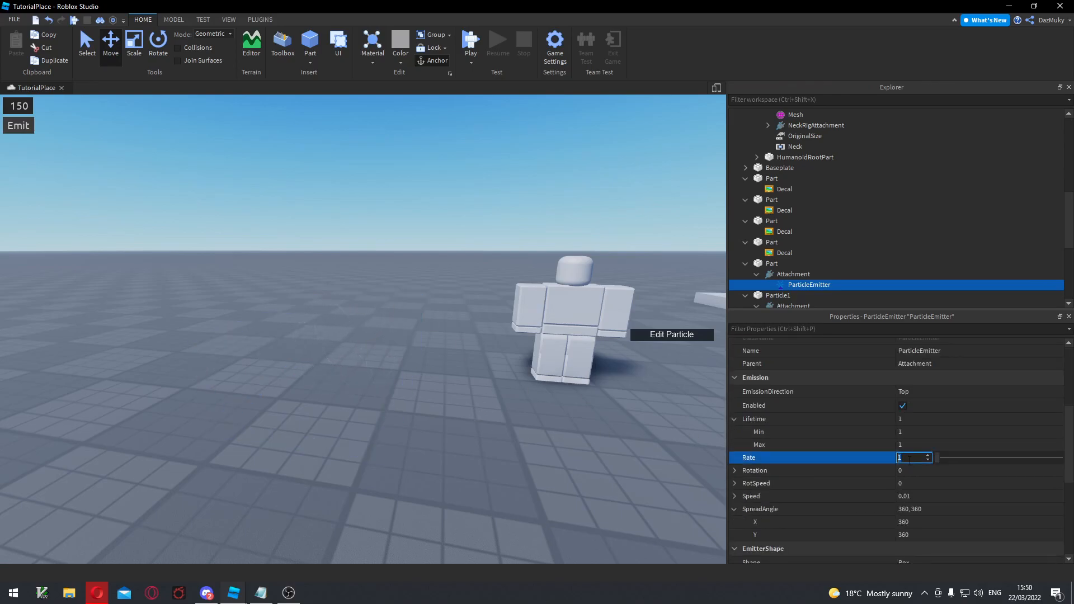
text(25)
key(Return)
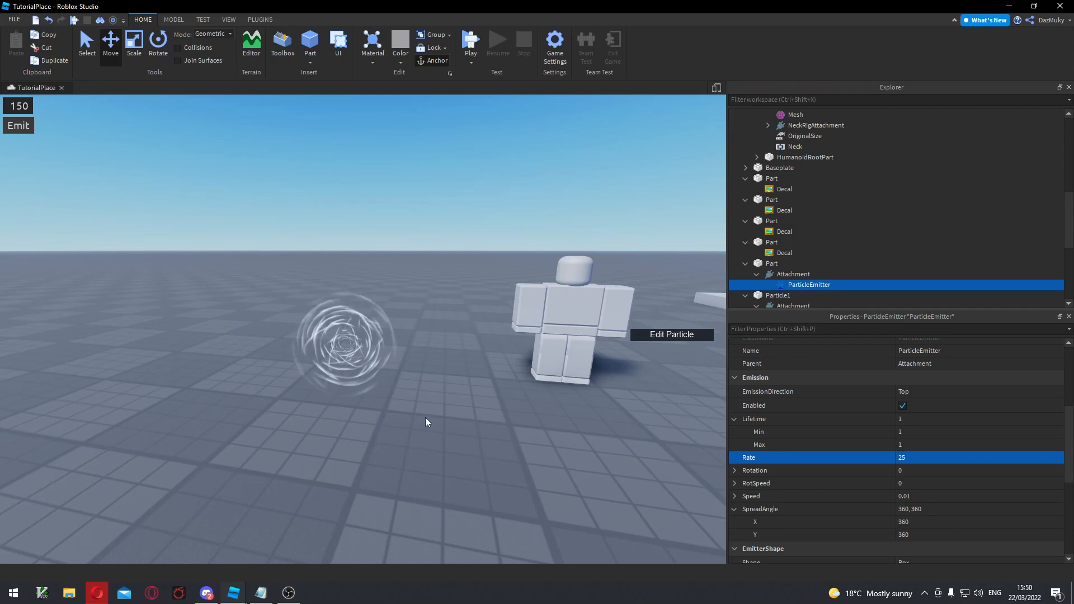
click(911, 457)
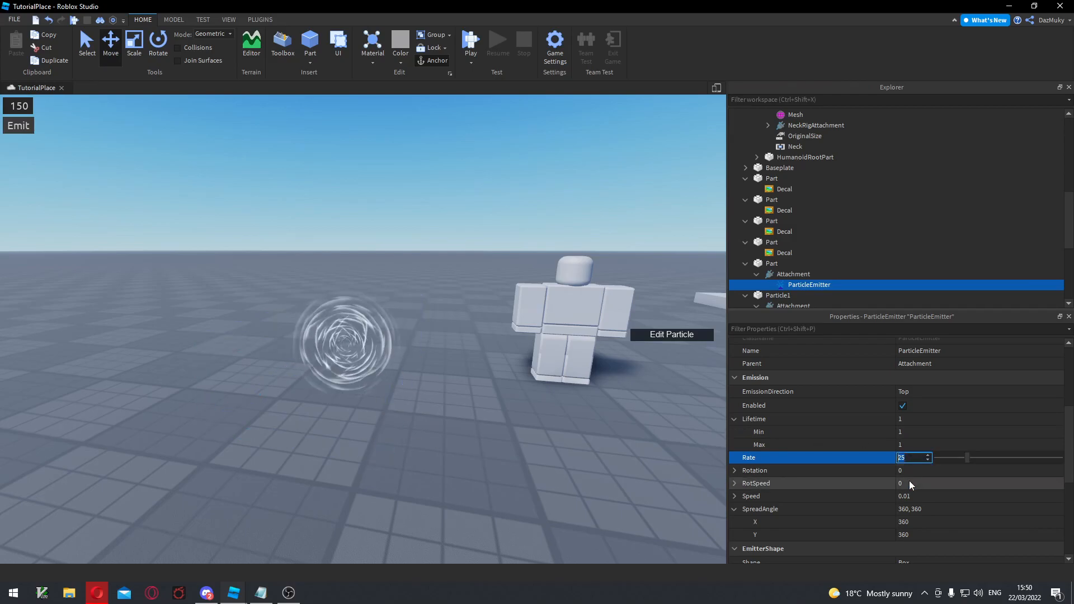
text(1)
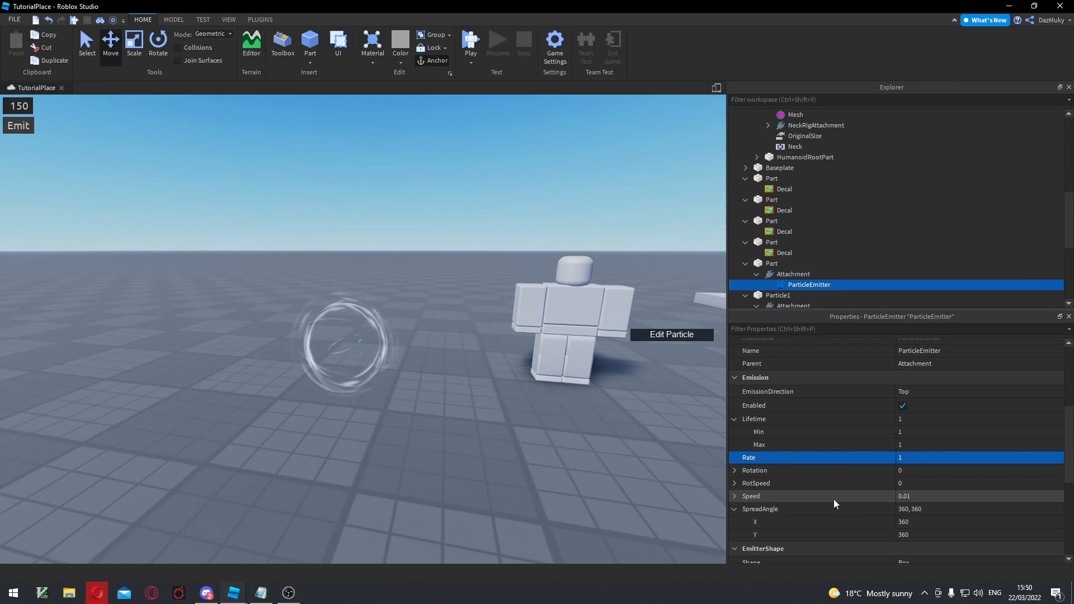
Set the ParticleEmitter's SpreadAngle to 0, 0.
click(901, 497)
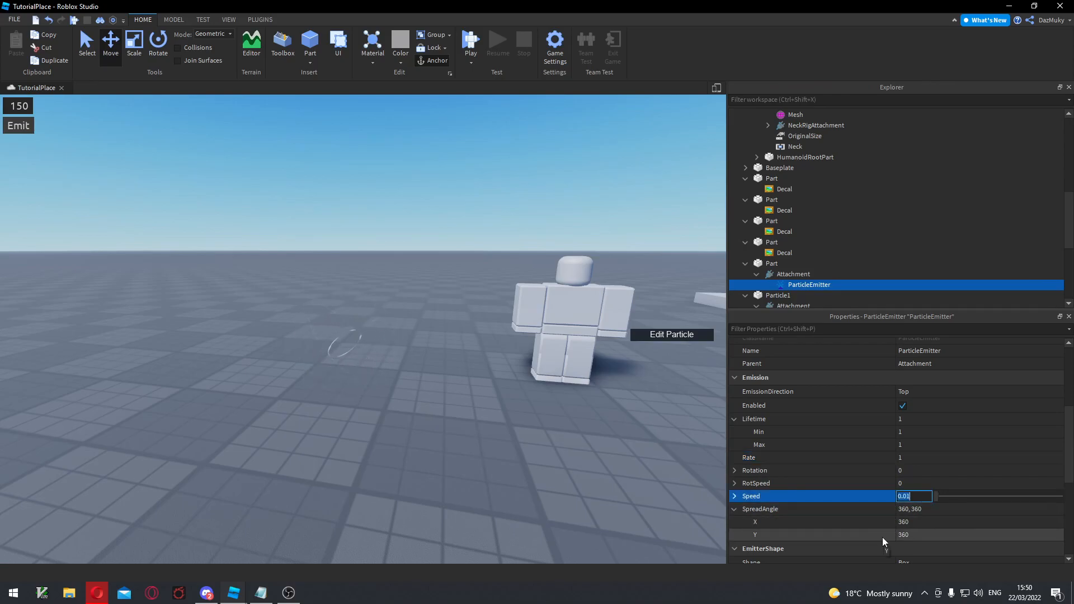
key(Tab)
text(0)
key(Return)
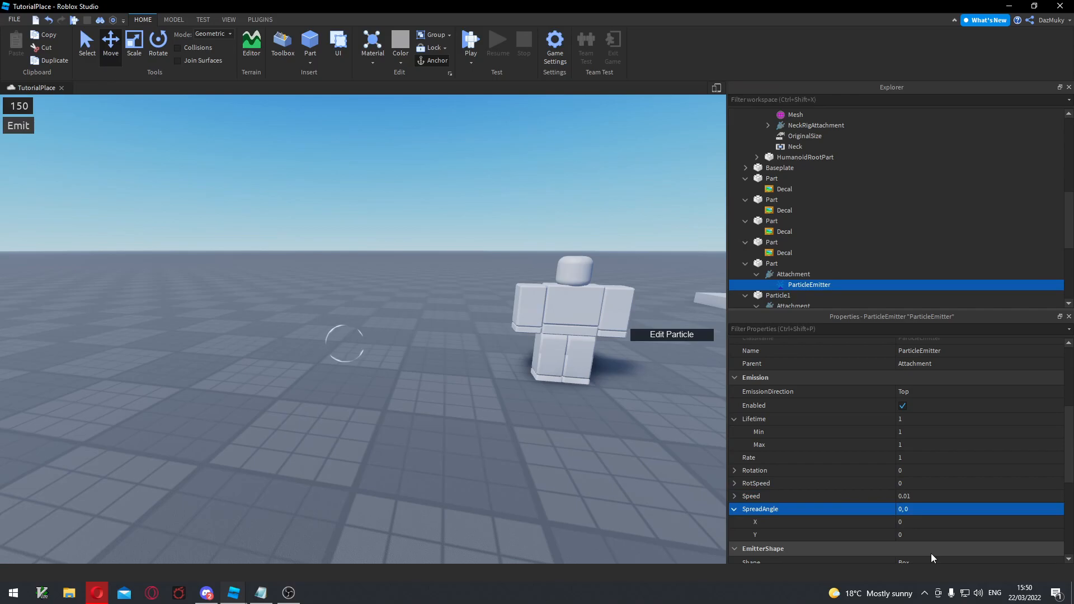
Switch the ParticleEmitter's Orientation back to FacingCameraWorldUp.
scroll(890, 425, up, 4)
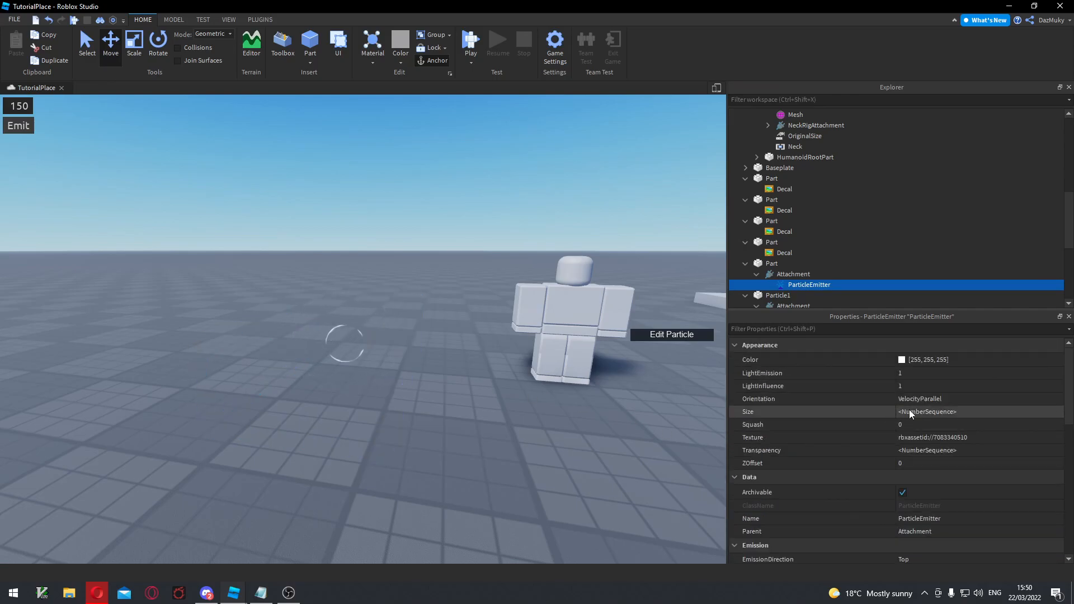
click(929, 401)
click(890, 417)
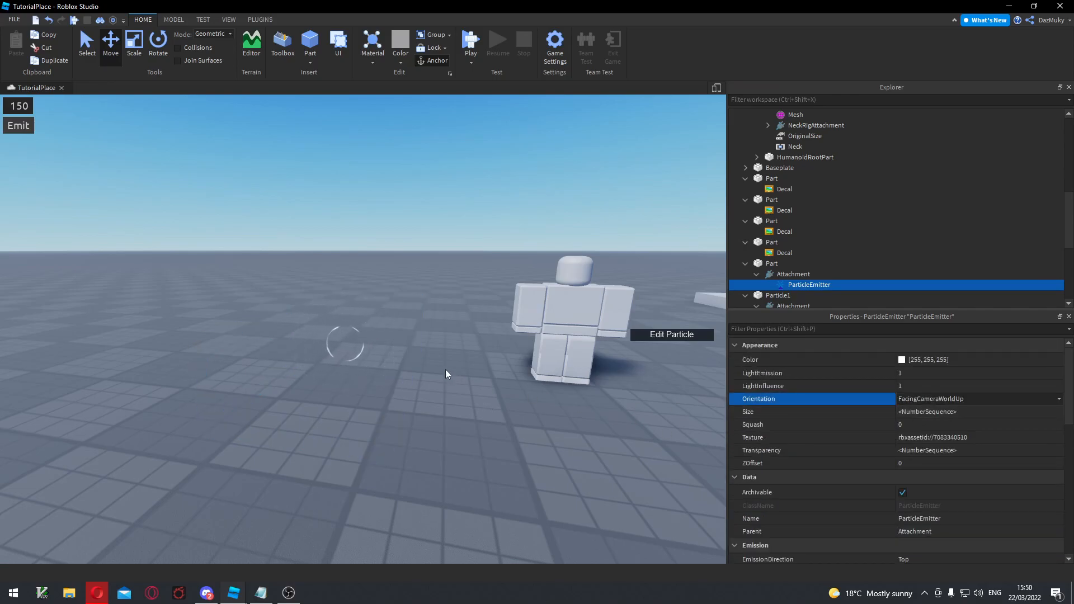
Select the invisible part that emits the rings and move it over to the dummy's torso.
key(a)
right_drag(420, 410, 420, 410)
key(a)
right_drag(361, 347, 360, 347)
click(427, 312)
right_drag(427, 312, 428, 312)
key(e)
drag(366, 455, 277, 306)
drag(300, 265, 398, 257)
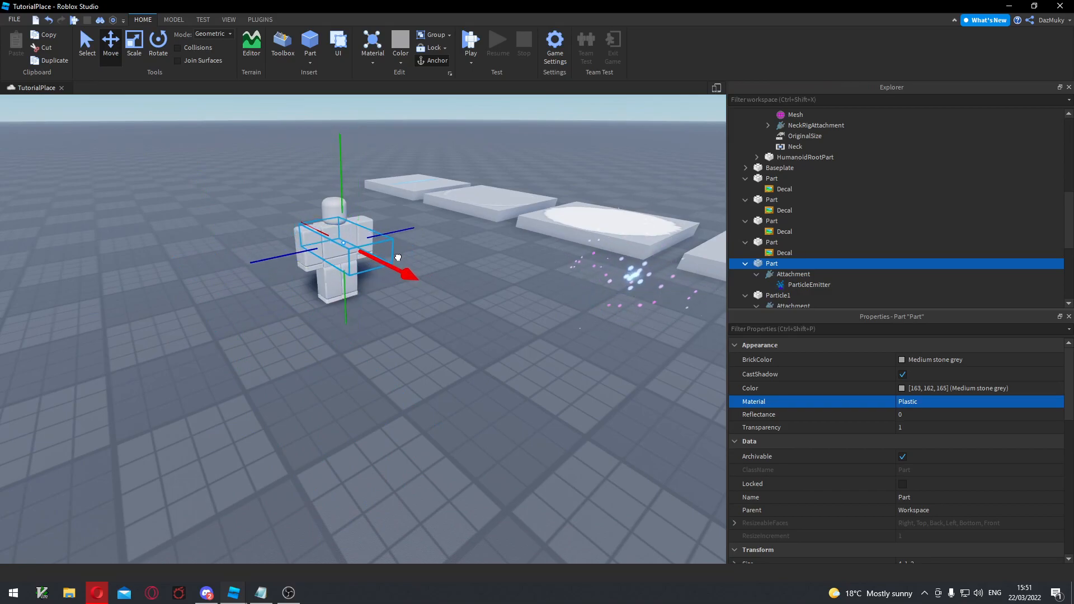
drag(393, 270, 378, 264)
drag(273, 257, 281, 254)
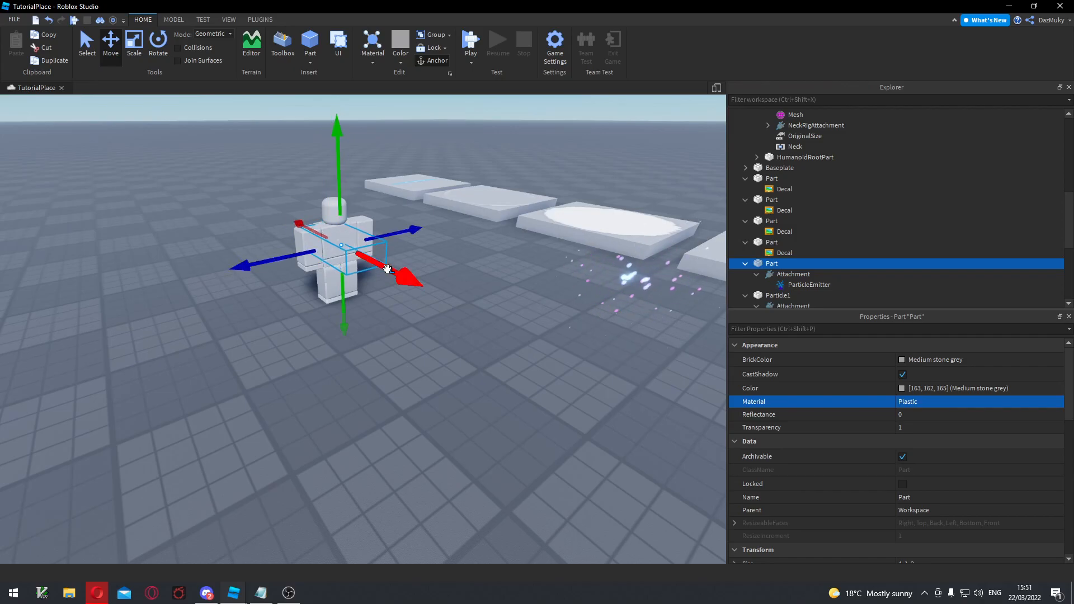
Select the ParticleEmitter inside the moved part and set its Orientation to VelocityParallel.
scroll(388, 270, up, 5)
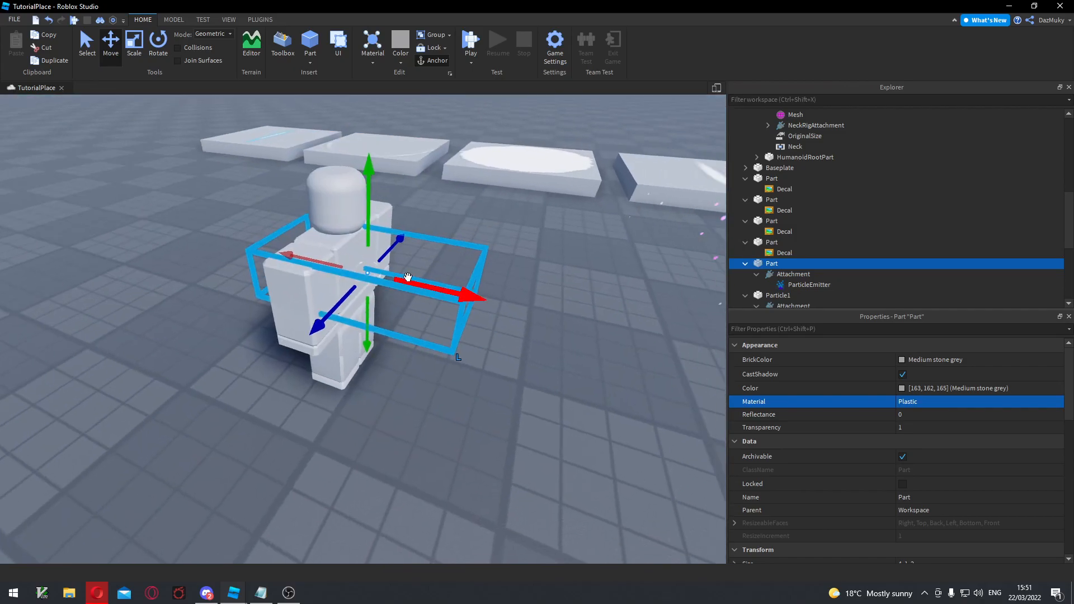
click(798, 295)
click(806, 285)
click(931, 399)
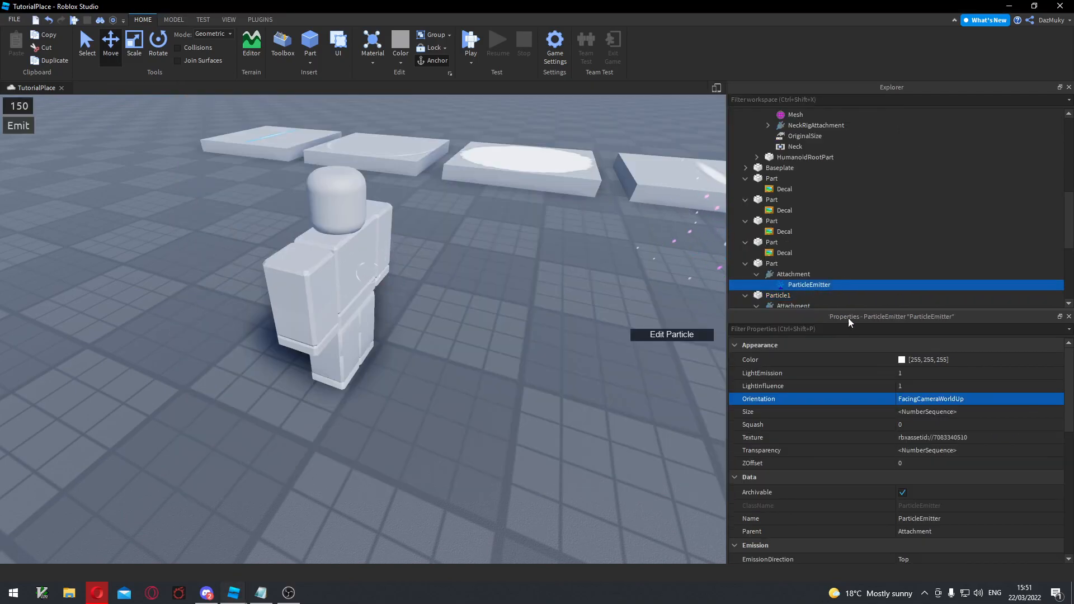
click(937, 427)
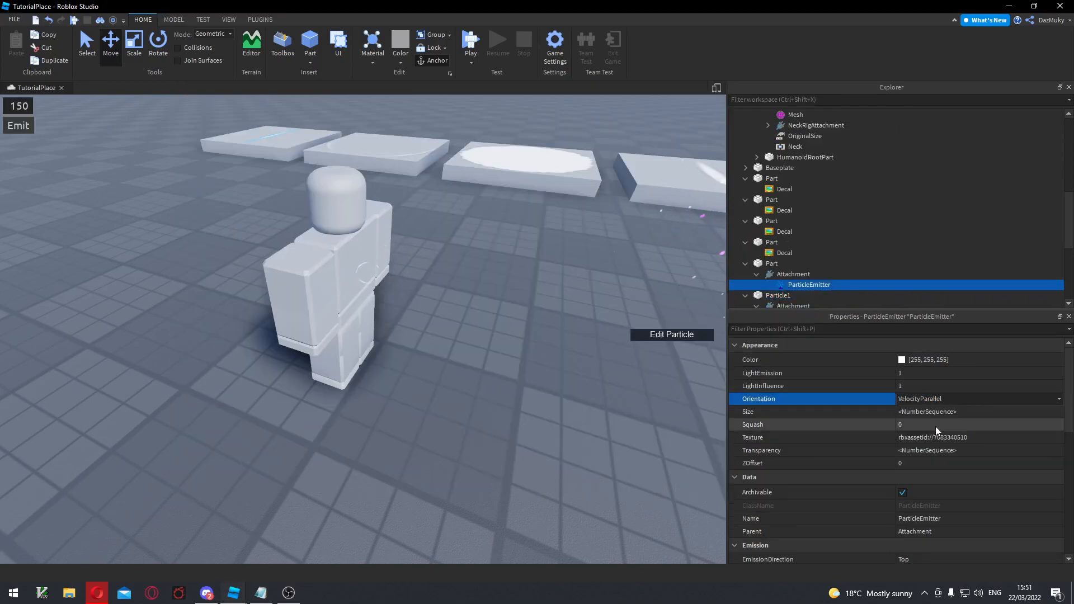
Move the invisible part sideways along its blue axis until the ring is centred on the dummy's torso.
middle_drag(566, 386, 538, 371)
right_drag(539, 372, 539, 371)
click(302, 307)
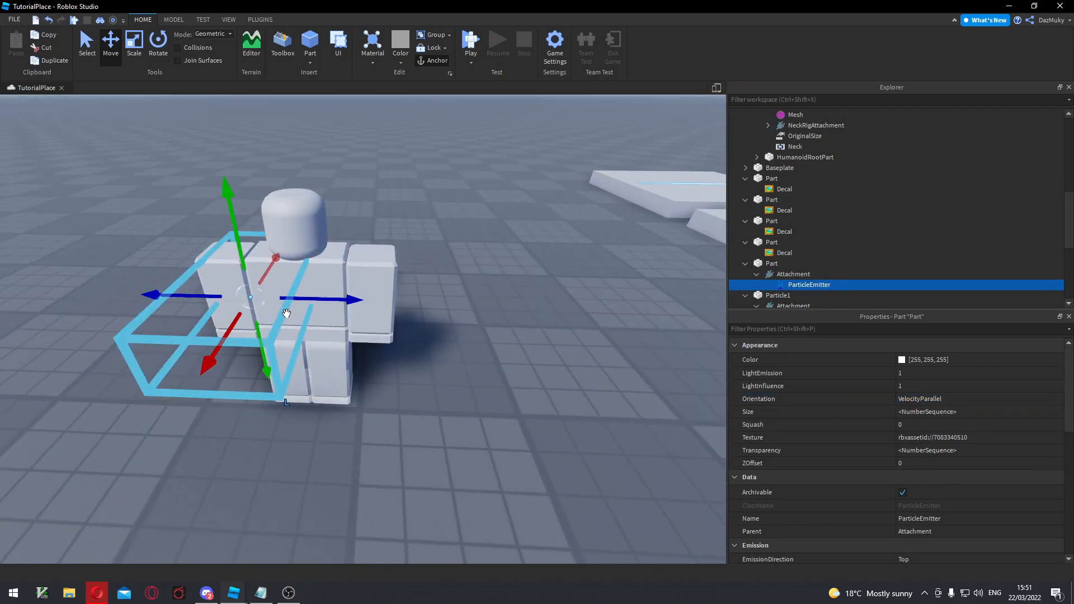
drag(310, 306, 363, 307)
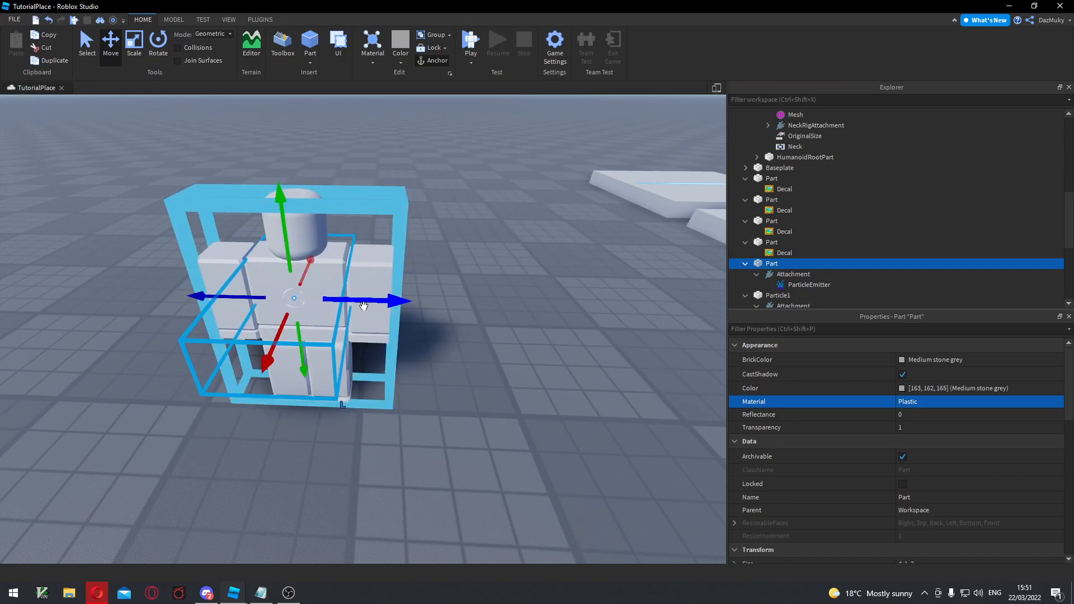
Select the ParticleEmitter, open its Orientation for trying VelocityPerpendicular, and keep it at VelocityParallel.
click(806, 284)
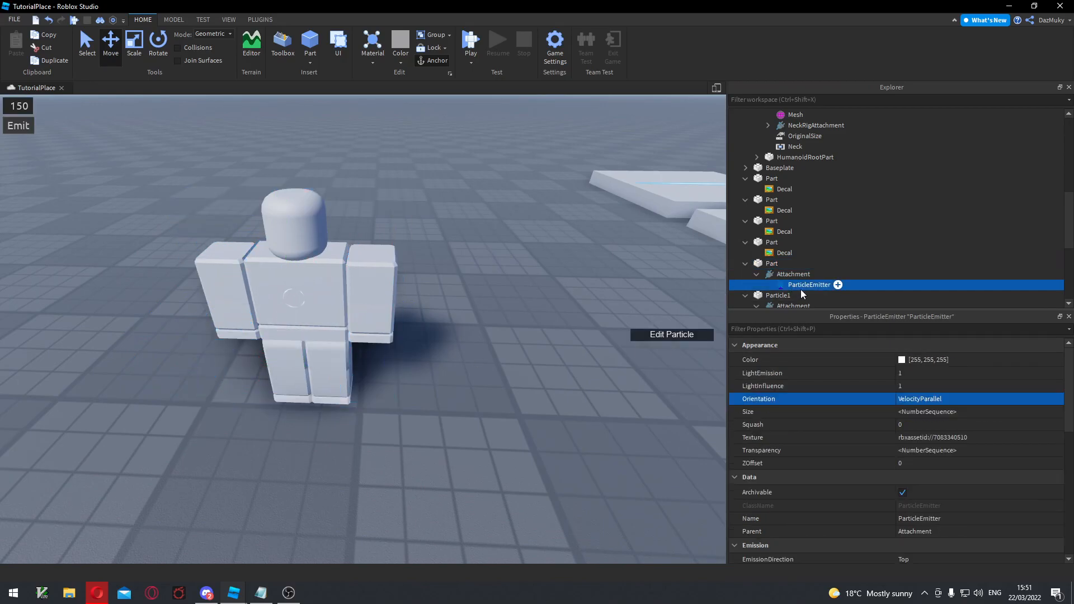
click(935, 398)
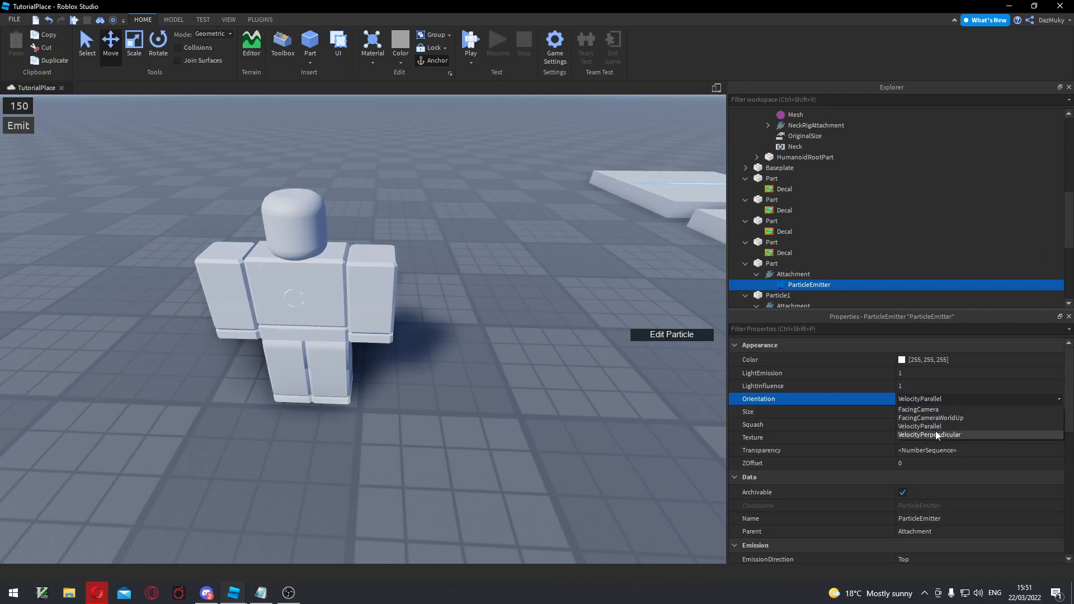
click(936, 433)
click(935, 399)
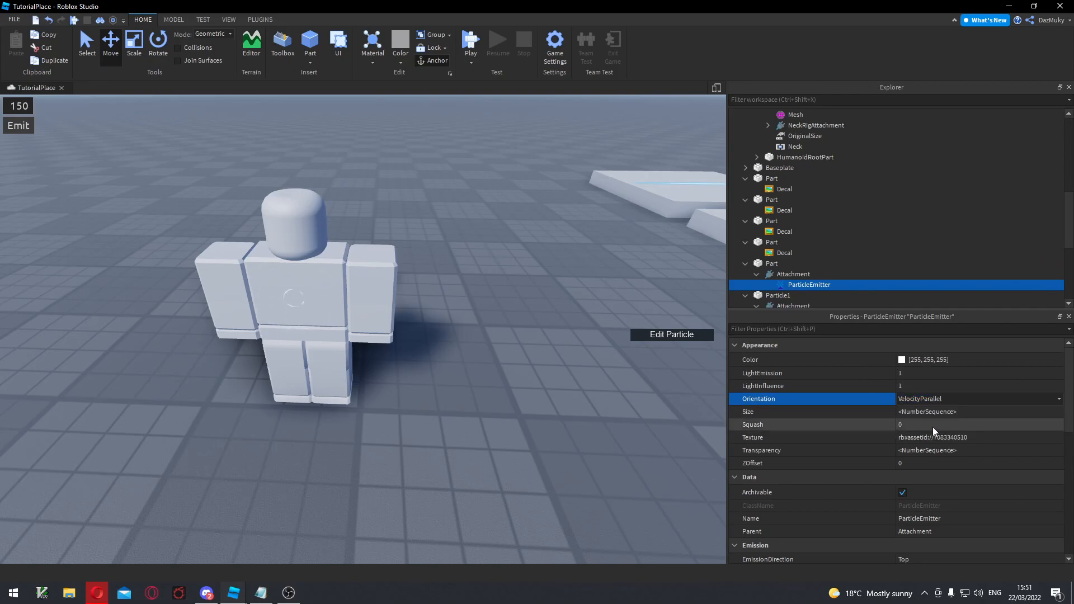
click(933, 427)
Select the invisible part again and nudge it slightly to fine-tune the ring's position on the dummy's torso.
click(367, 305)
drag(369, 304, 373, 305)
drag(288, 333, 285, 340)
scroll(928, 391, down, 1)
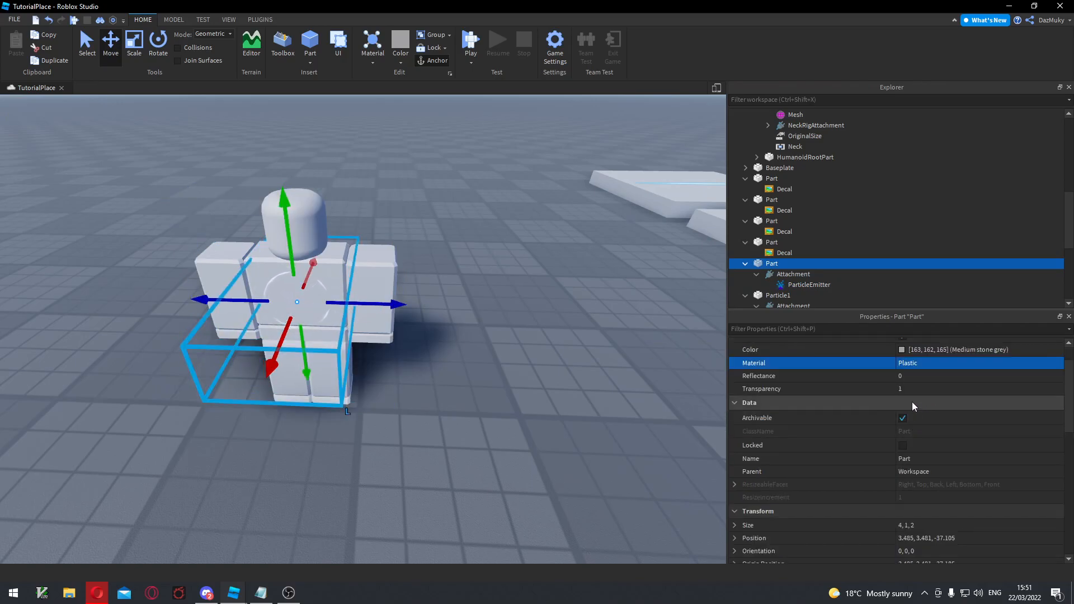
Open the ParticleEmitter's Size graph and make the ring shrink from about 2.19 at the start to 0 at the end.
click(801, 284)
click(929, 373)
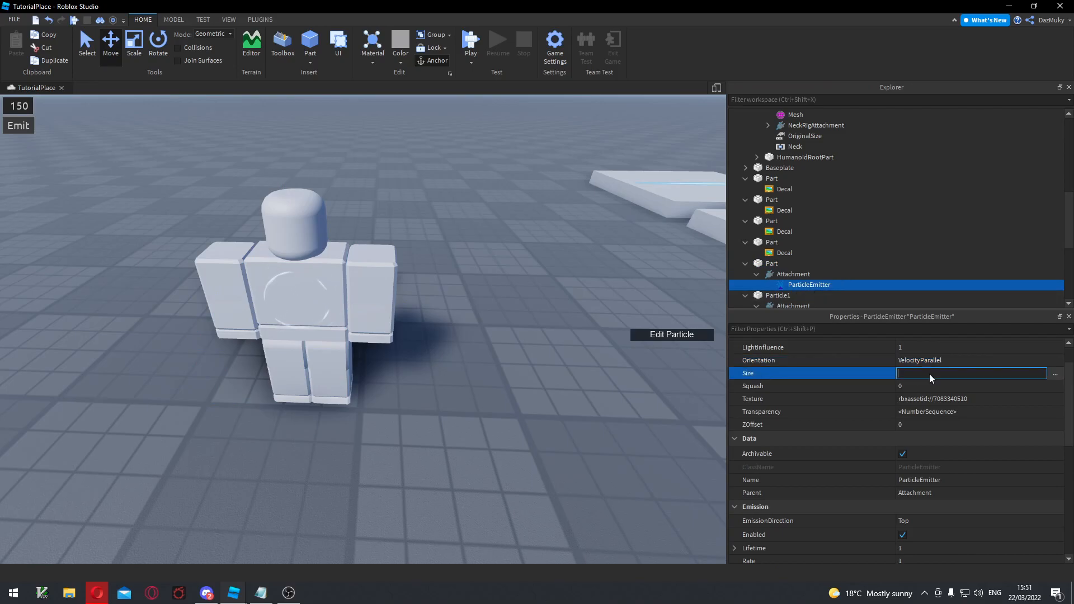
click(1055, 374)
drag(8, 531, 11, 514)
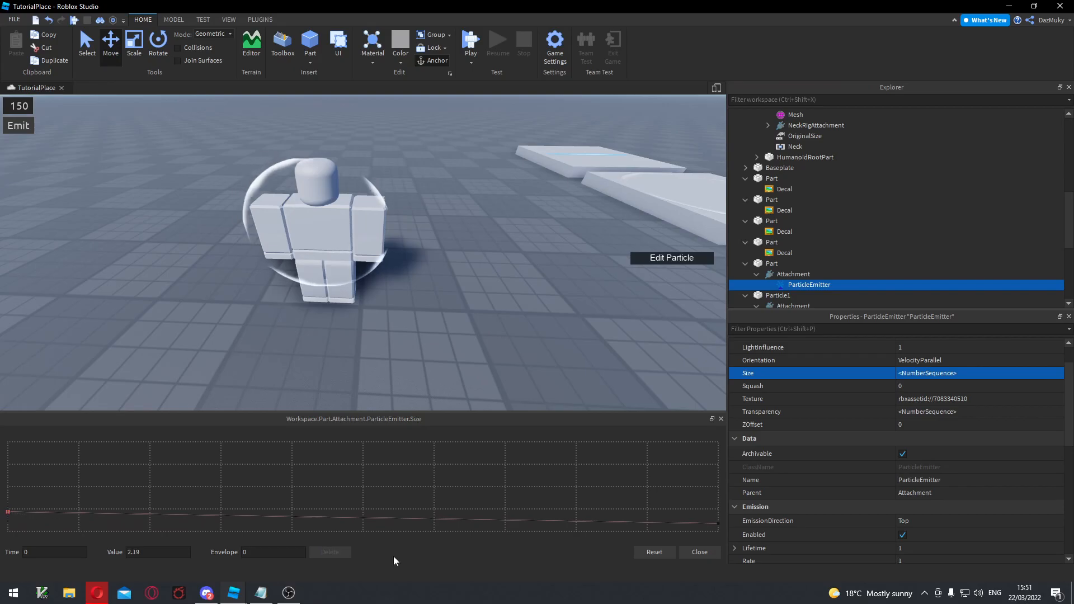
mouse_move(719, 524)
mouse_down()
mouse_move(719, 511)
mouse_move(719, 537)
mouse_up()
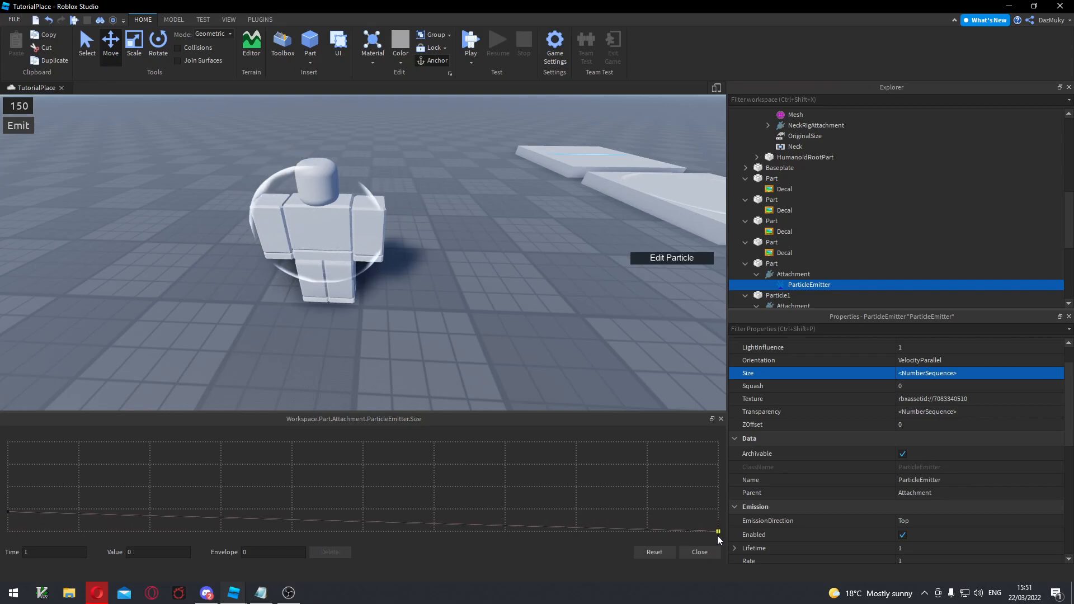
Make the ring expand by setting the Size graph's start to 0 and its end to about 2.75, and close the graph.
drag(9, 512, 9, 532)
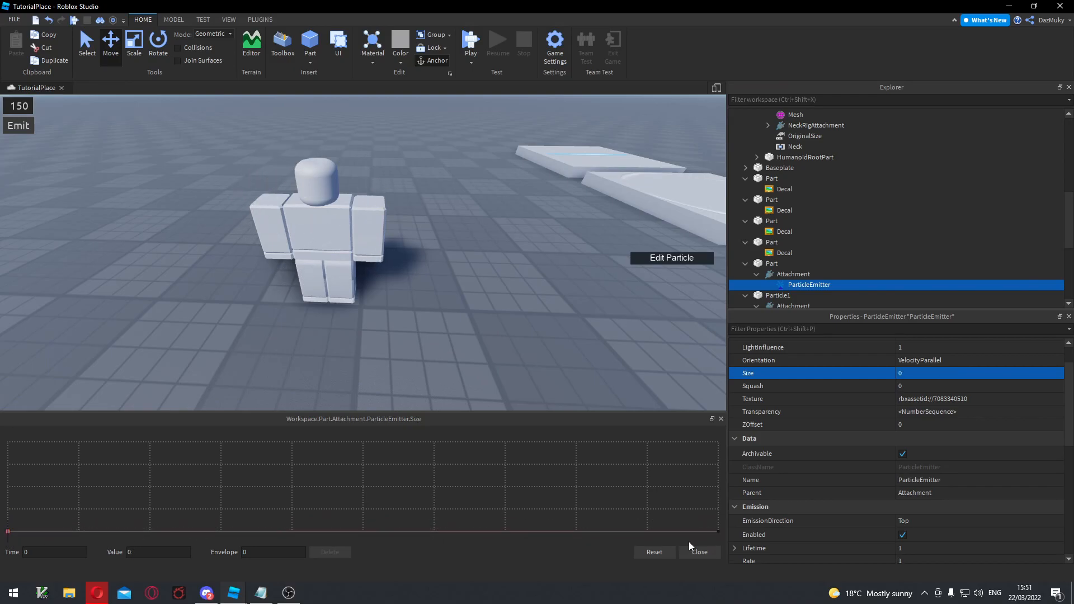
drag(717, 531, 720, 507)
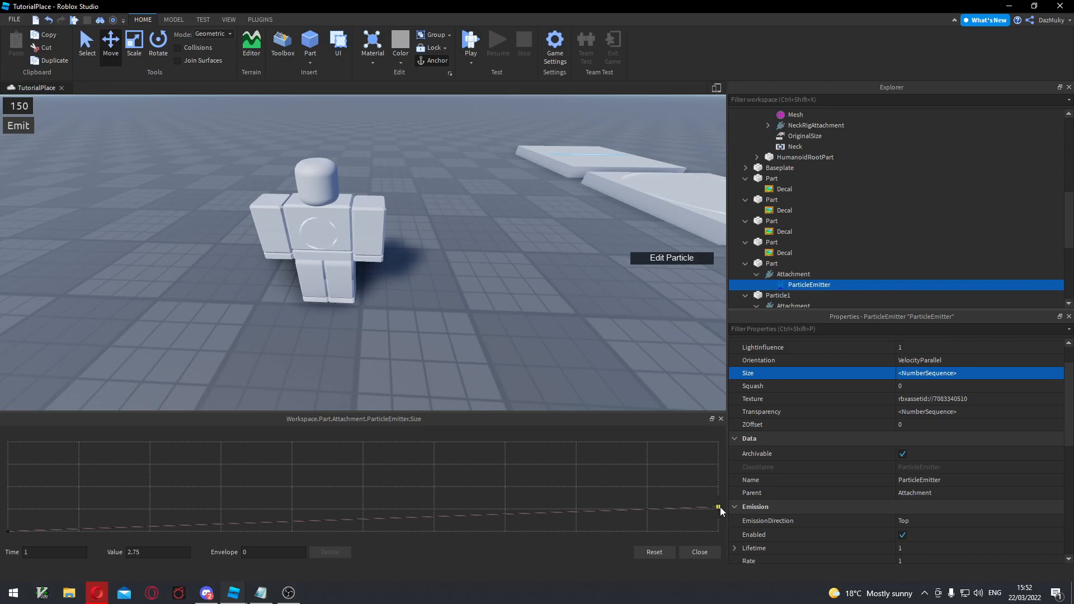
click(701, 552)
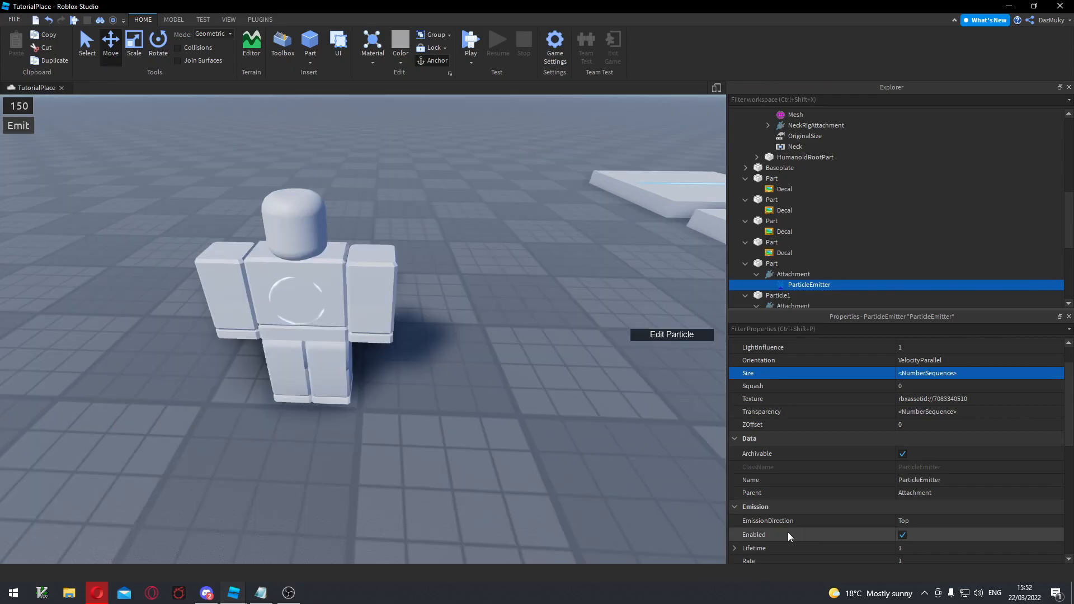
In the ParticleEmitter's Transparency graph, raise the start to 1 and add one keypoint near the end and another early on at 0.
click(964, 411)
click(1055, 413)
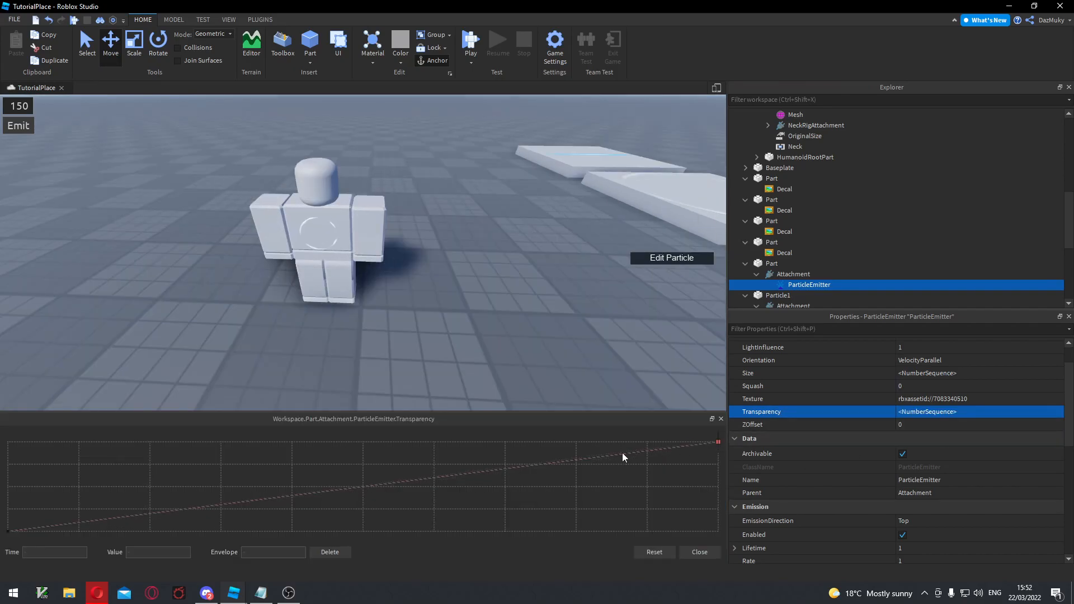
drag(623, 454, 623, 476)
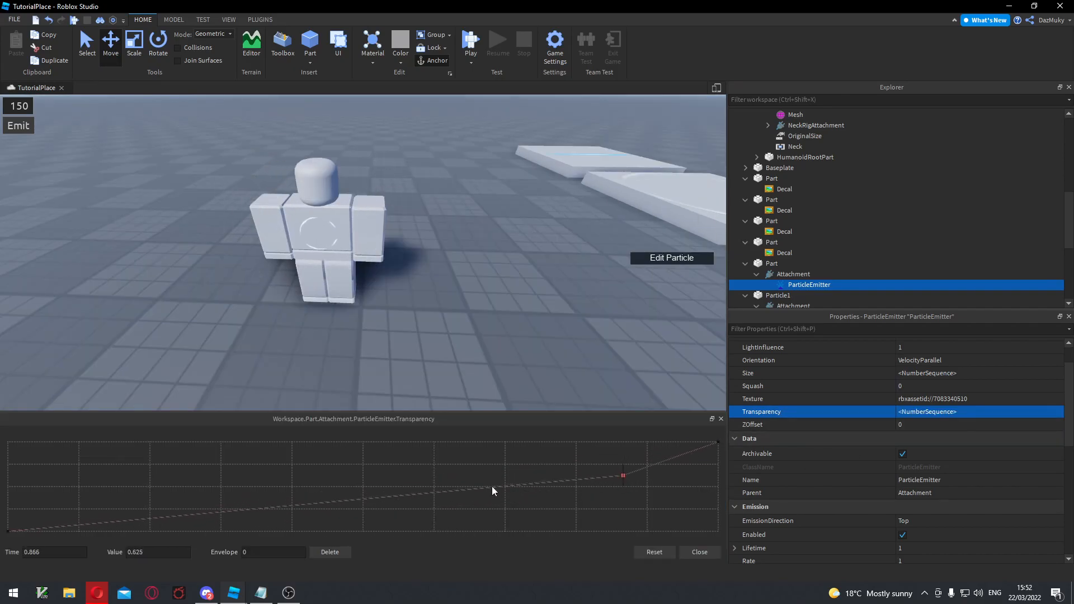
click(8, 530)
drag(9, 512, 12, 442)
drag(113, 448, 134, 529)
Lower the later Transparency keypoint to 0, shift it back to about time 0.275, and close the graph.
drag(626, 479, 542, 557)
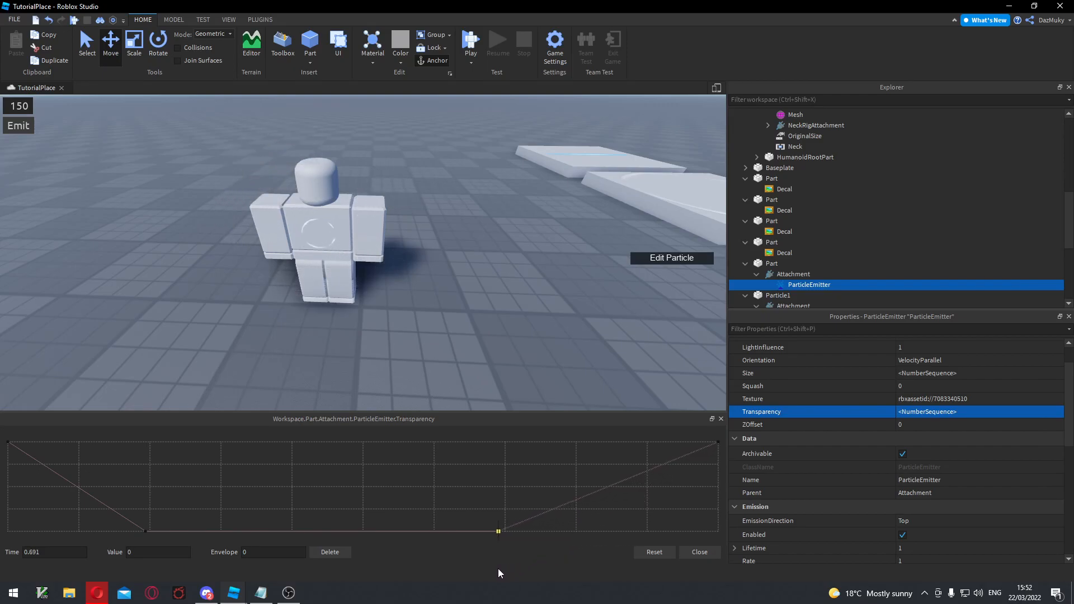
drag(420, 583, 381, 593)
drag(318, 603, 309, 603)
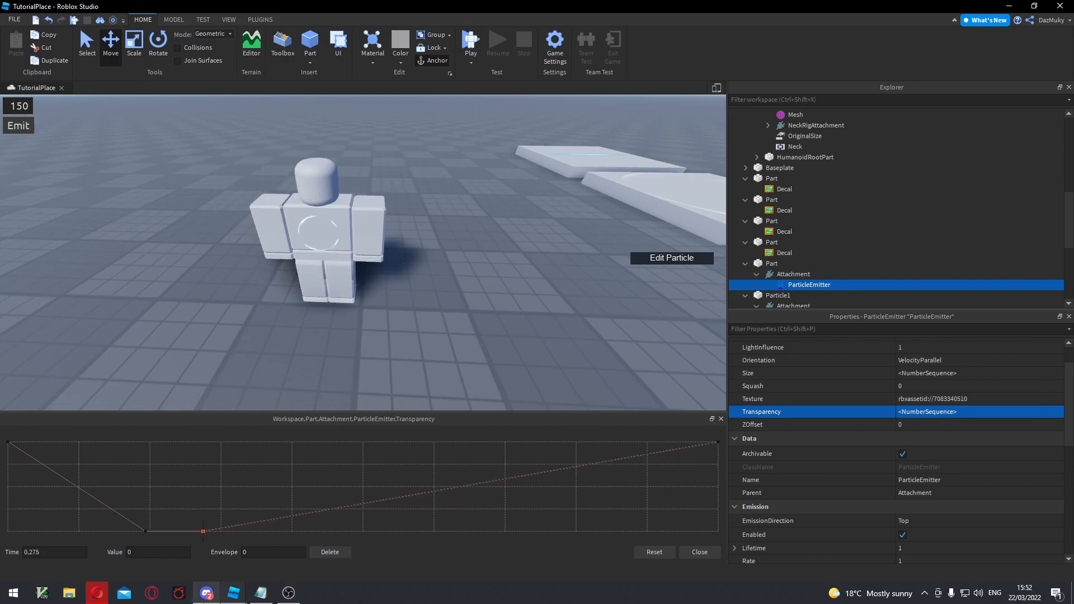
click(696, 553)
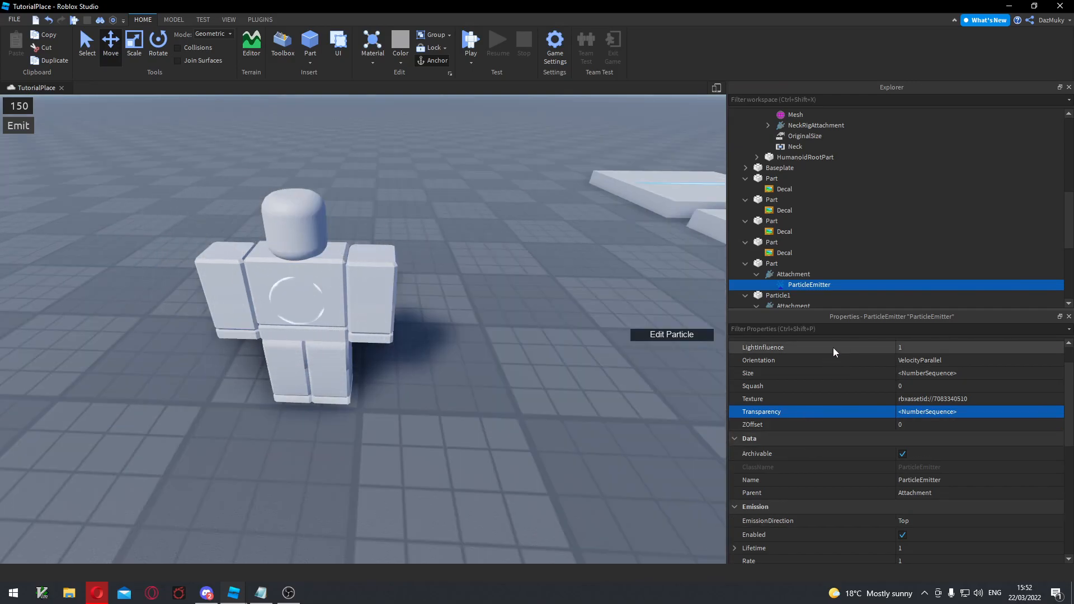
Set the ParticleEmitter's LightInfluence to 0, leaving LightEmission at 1.
scroll(837, 349, up, 1)
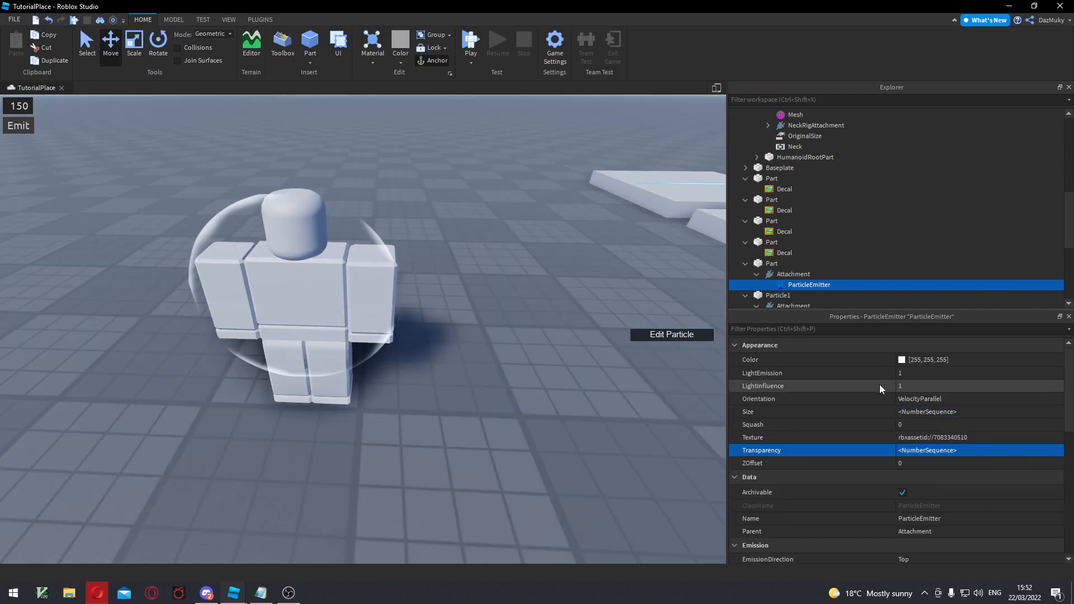
click(921, 386)
mouse_move(1062, 388)
mouse_down()
mouse_move(1048, 388)
mouse_move(1068, 391)
mouse_up()
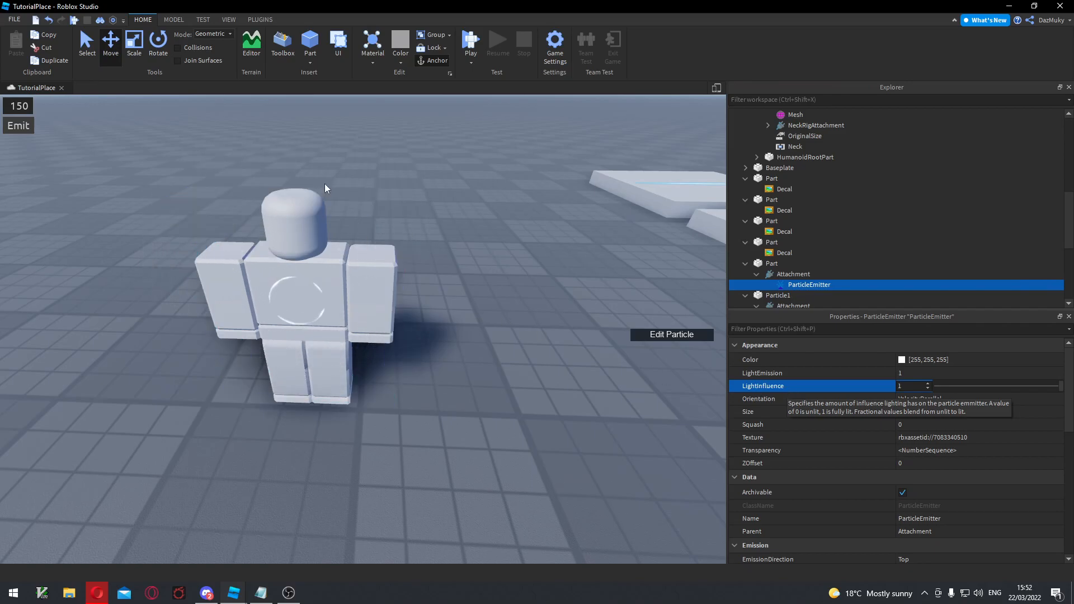
click(912, 374)
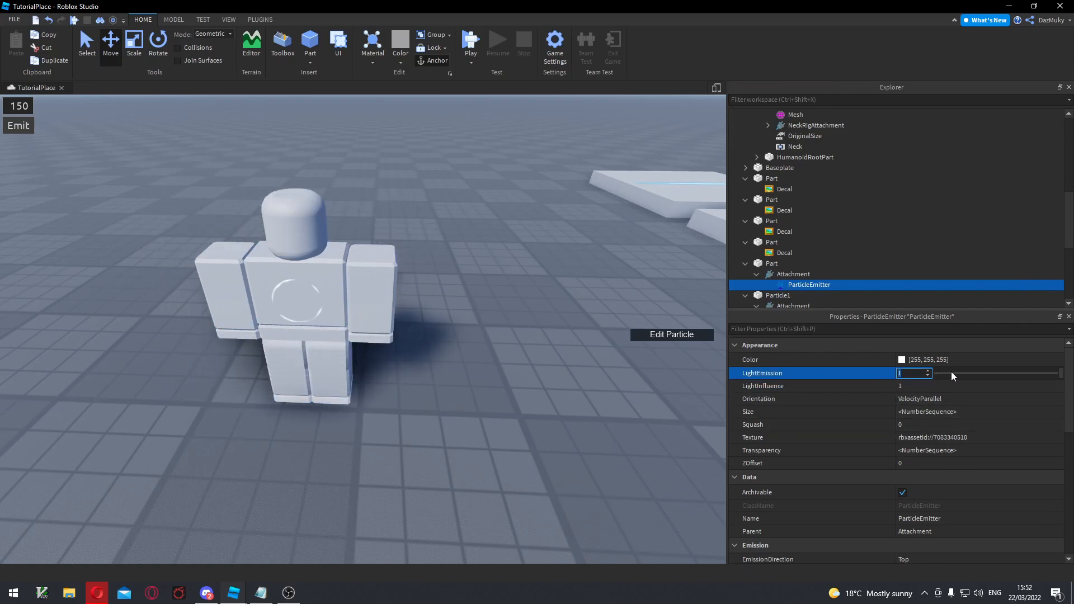
click(971, 386)
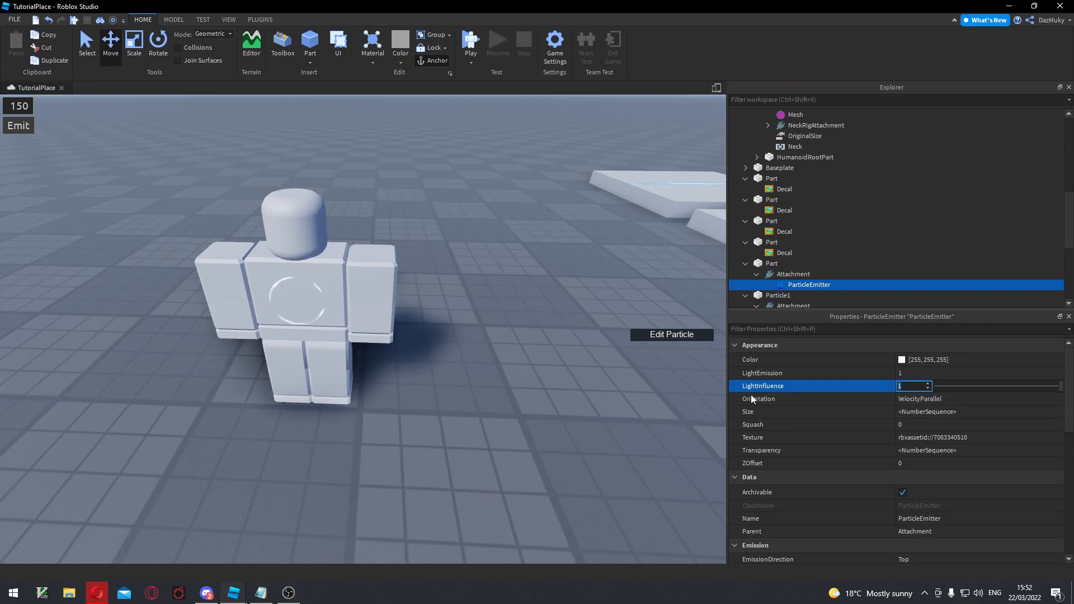
drag(1062, 388, 999, 414)
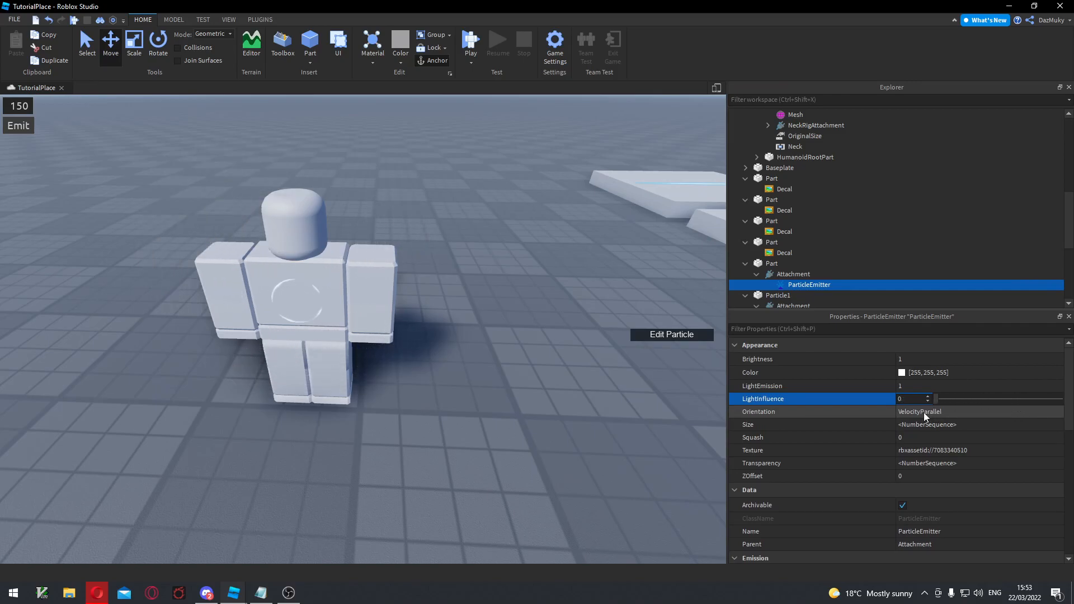
Try a Brightness of 25 on the ParticleEmitter and raise it to 100.
click(828, 359)
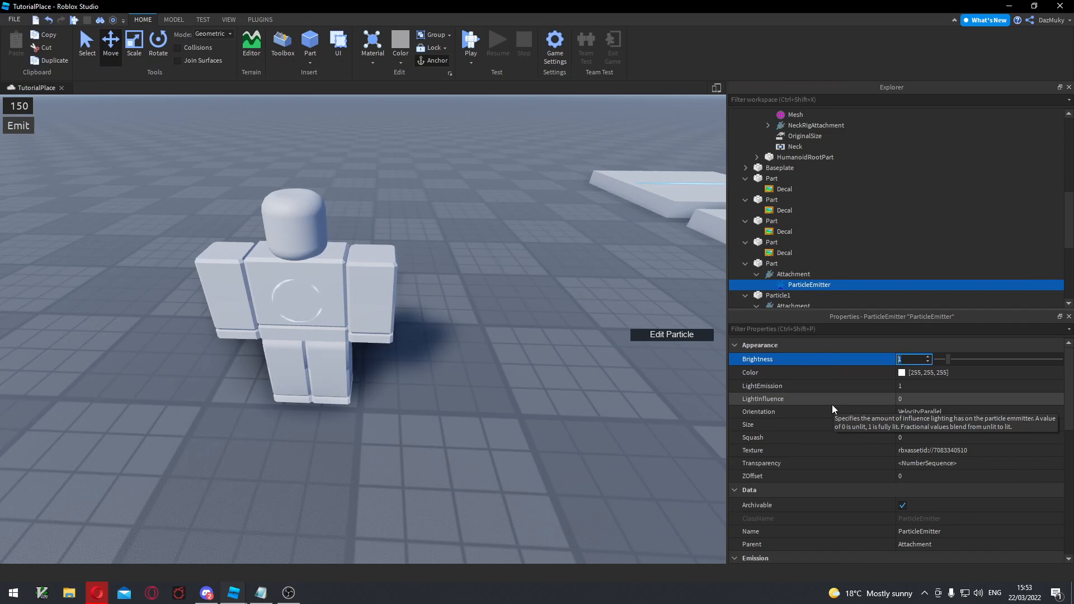
text(25)
key(Return)
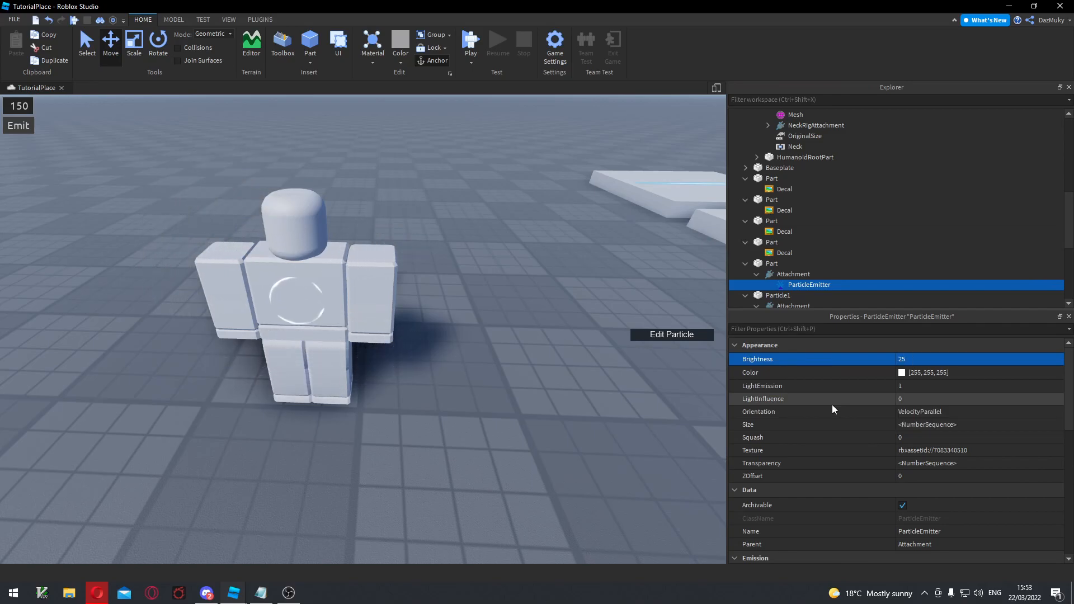
click(896, 361)
text(100)
key(Return)
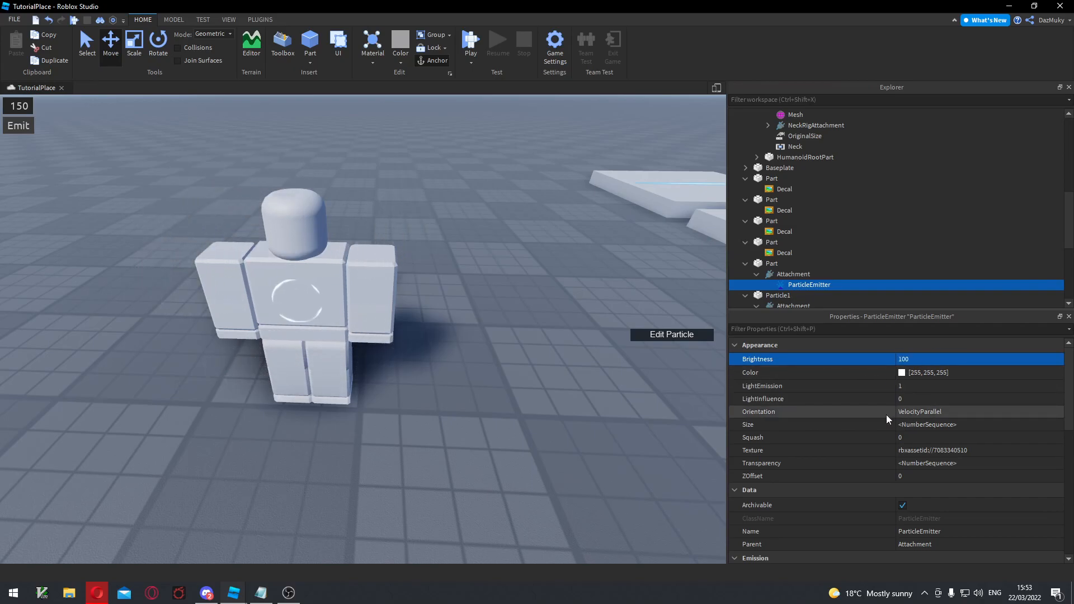
Try several hues for the ParticleEmitter's Color and apply the cyan-blue 3, 213, 255.
click(902, 372)
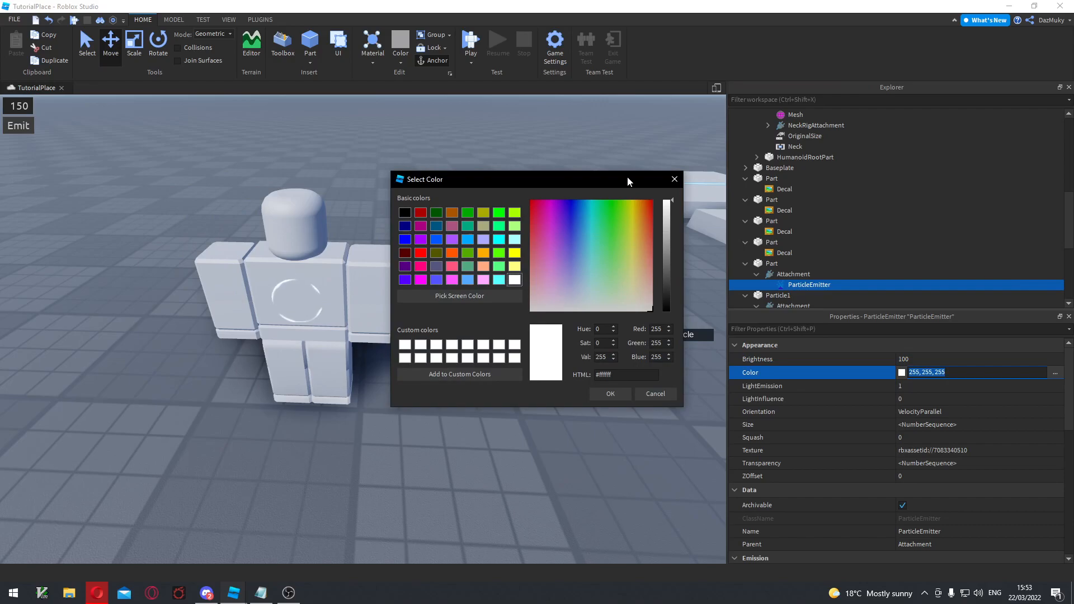
drag(628, 181, 685, 163)
click(657, 198)
click(676, 191)
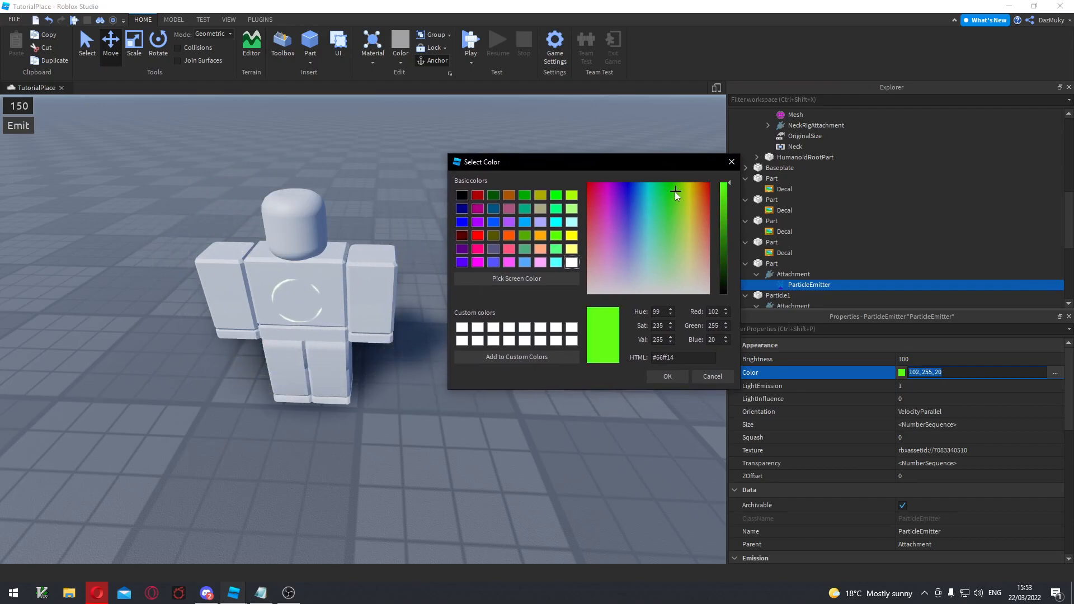
click(659, 191)
click(632, 190)
click(647, 189)
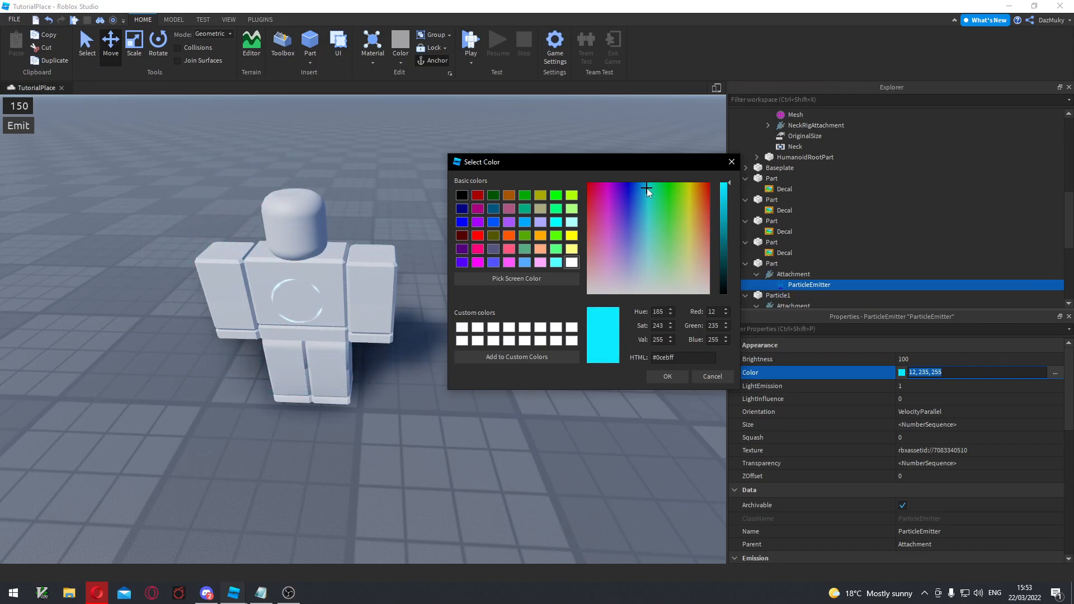
click(646, 186)
click(667, 376)
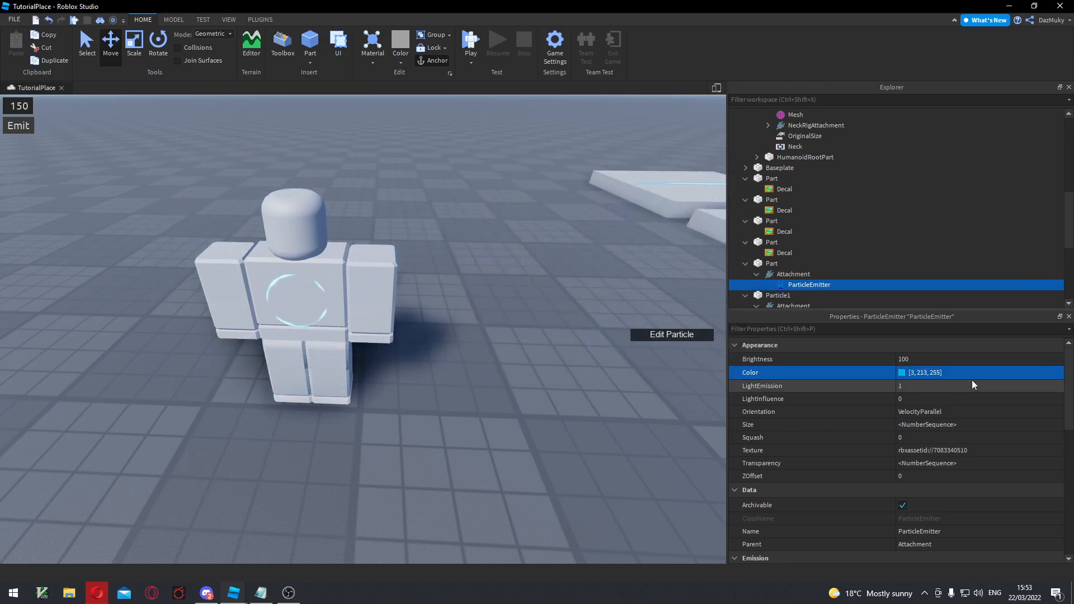
Turn the ParticleEmitter's Color into a gradient by giving its first keypoint a deep blue and keeping the cyan end.
click(1055, 373)
click(518, 336)
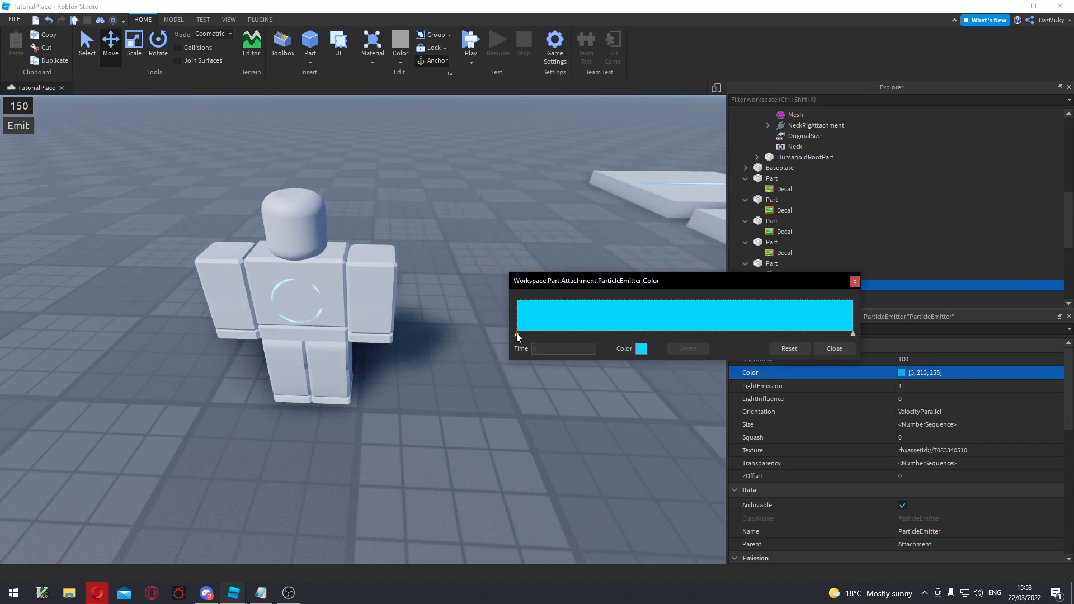
click(643, 354)
drag(560, 169, 668, 365)
click(773, 329)
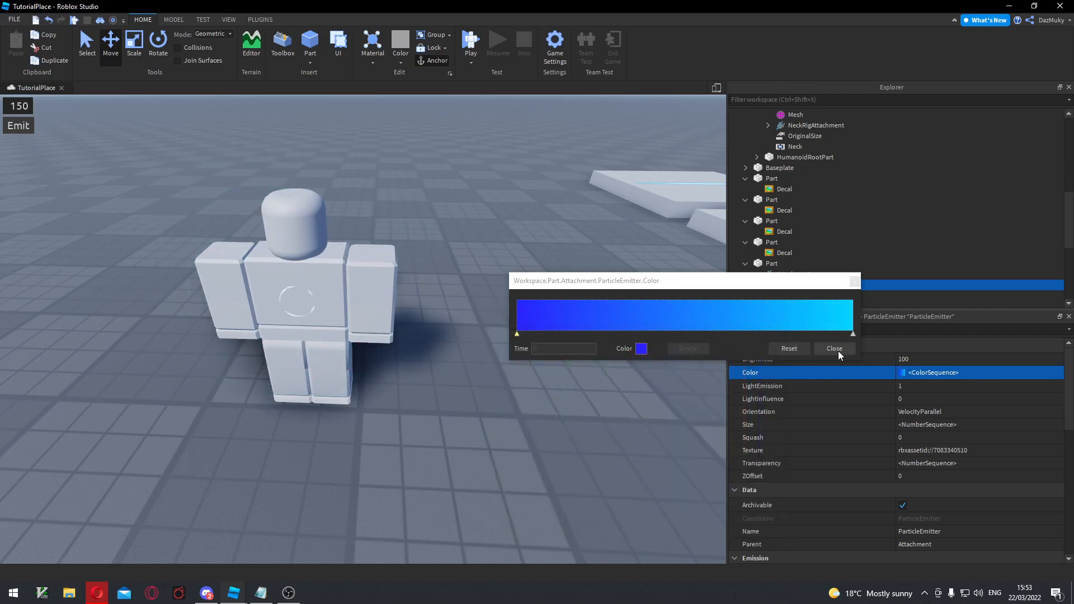
click(835, 349)
Set the ParticleEmitter's RotSpeed to 140 and reverse the spin by changing it to -140.
scroll(866, 465, down, 5)
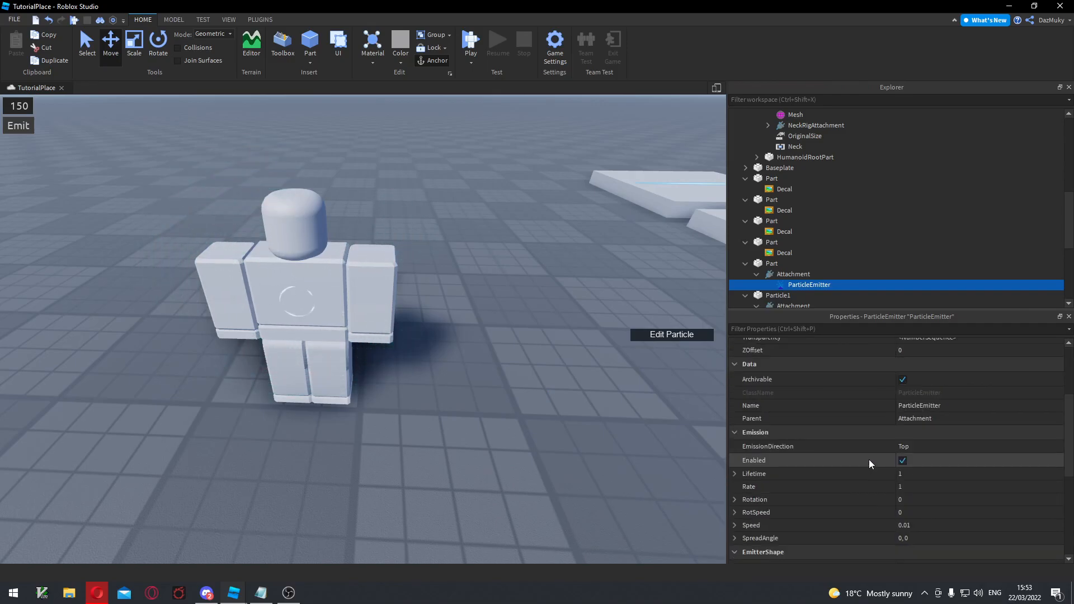
click(969, 418)
click(962, 428)
drag(1000, 429, 1026, 428)
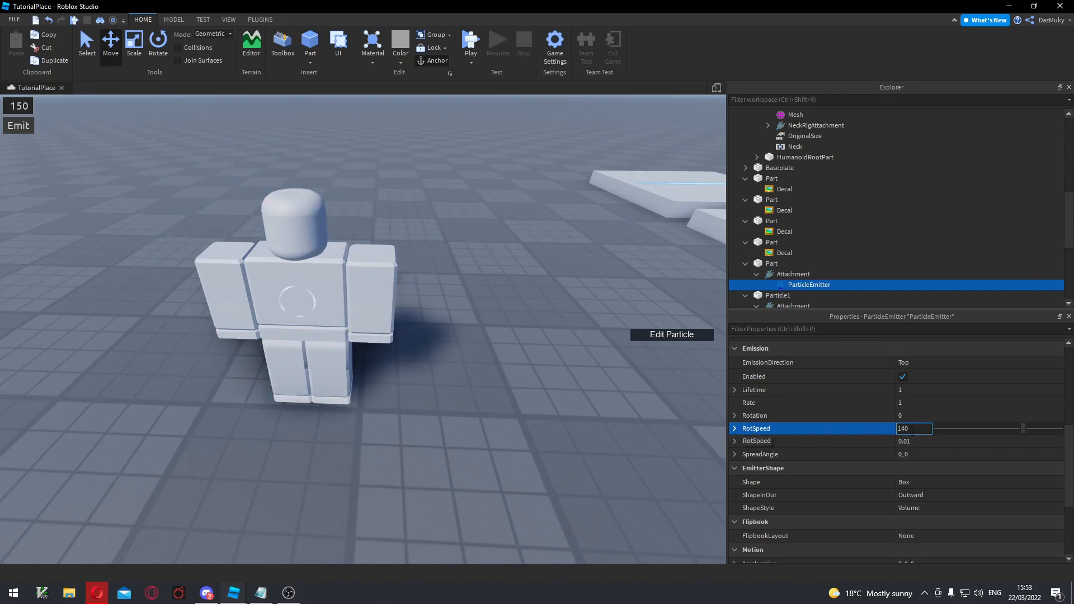
click(854, 425)
text(-140)
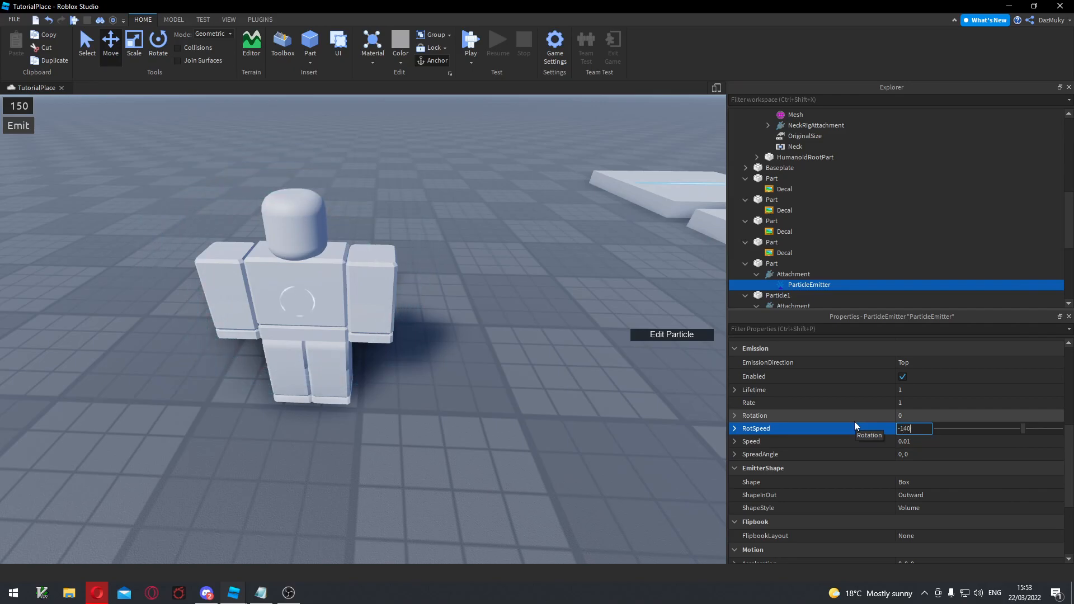
key(Return)
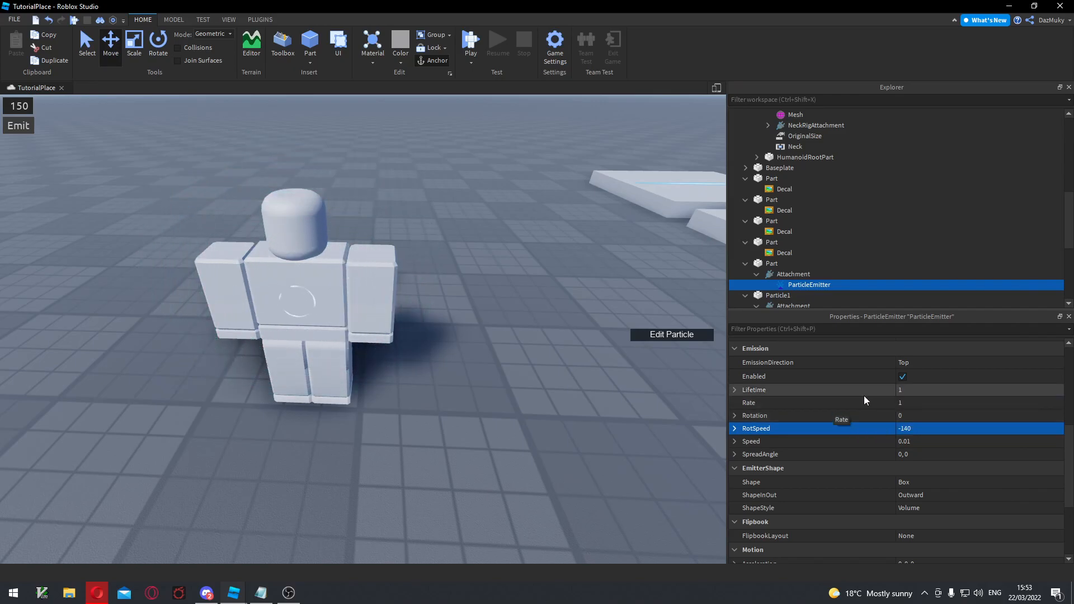
scroll(907, 459, up, 5)
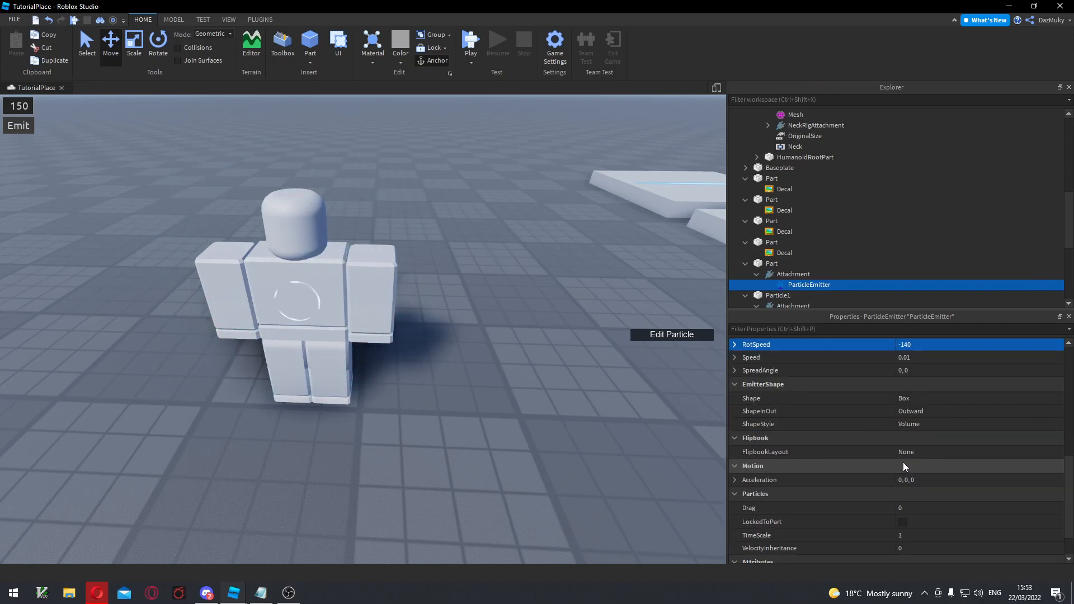
scroll(898, 454, down, 3)
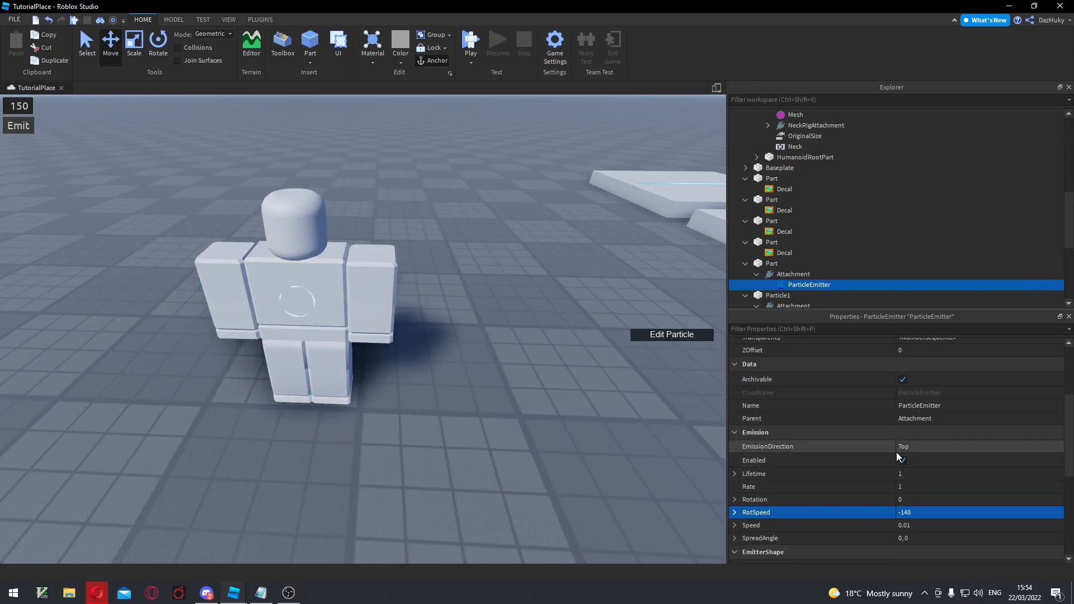
Disable the ParticleEmitter and emit the ring several times with an emit count of 1.
click(903, 461)
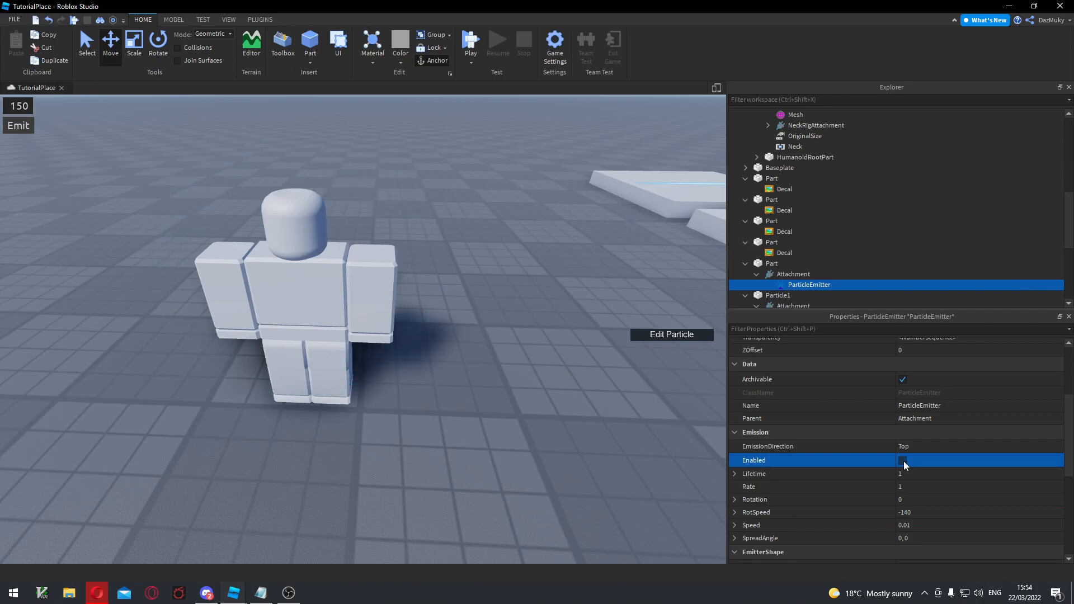
click(20, 130)
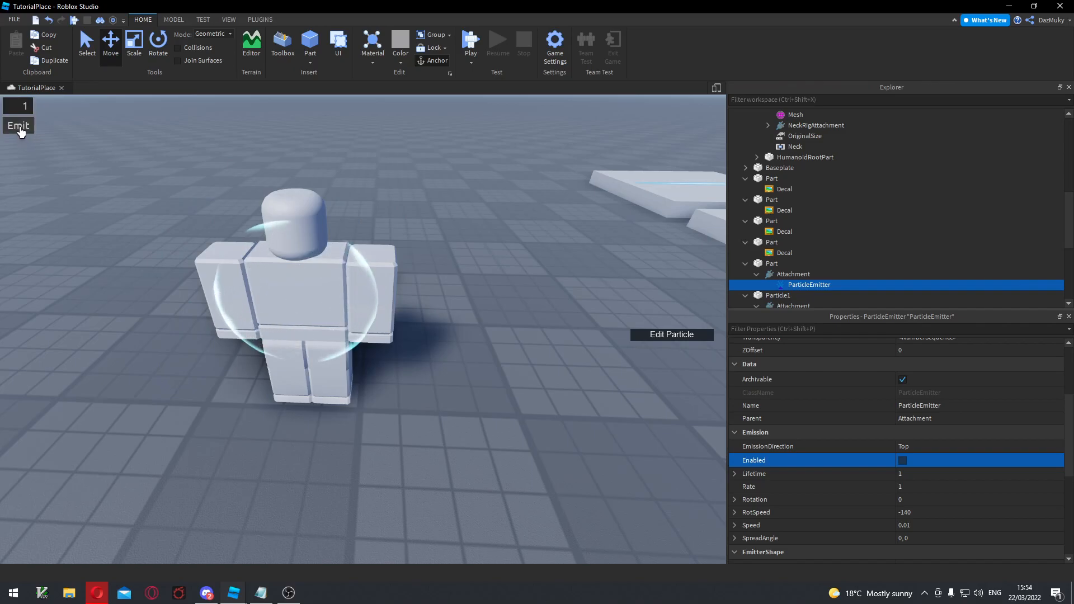
click(19, 130)
click(19, 128)
click(18, 128)
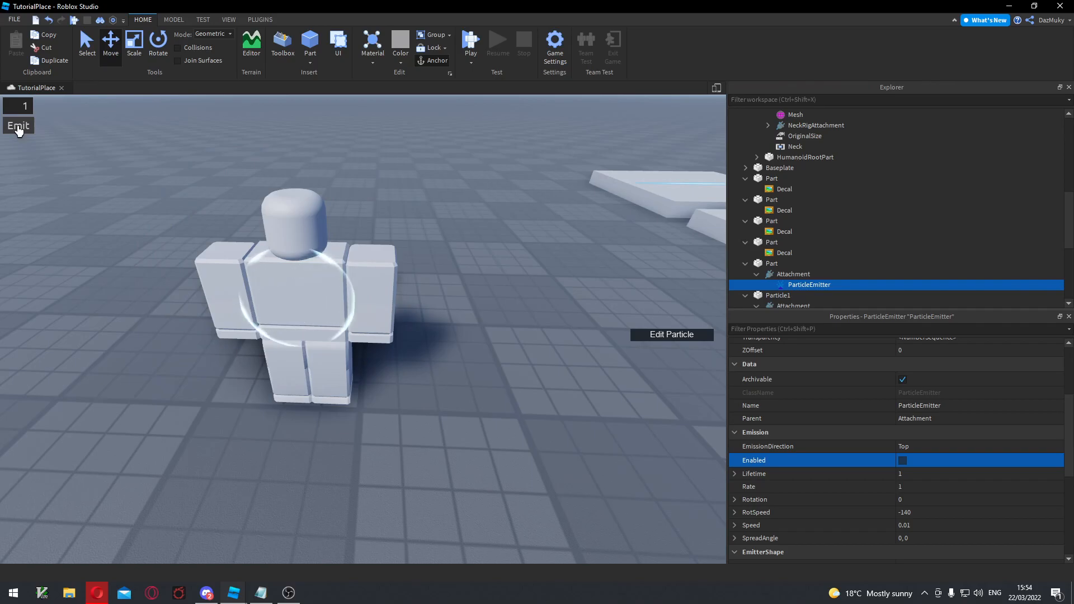
click(18, 128)
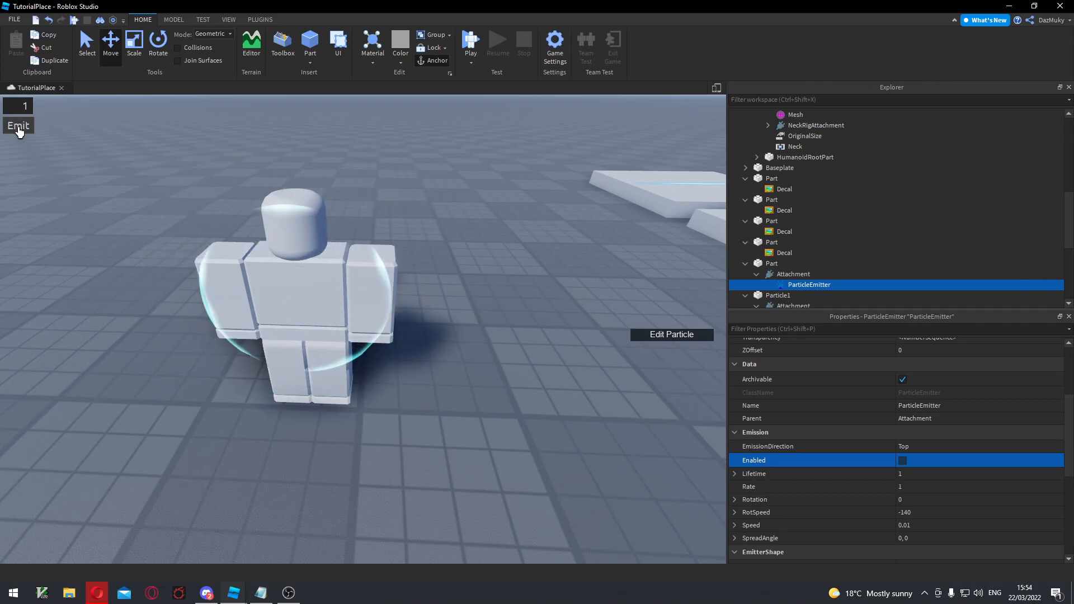
Set the Orientation of the ring's ParticleEmitter to VelocityPerpendicular and emit one particle as a test.
right_drag(465, 349, 468, 348)
scroll(468, 348, down, 3)
scroll(468, 348, up, 2)
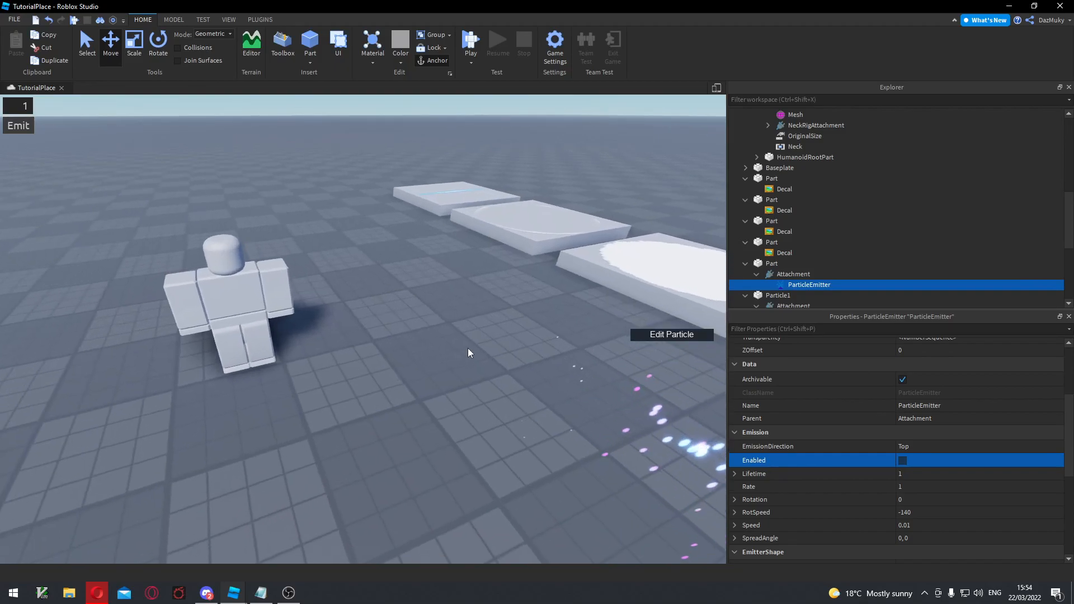
key(d)
key(s)
key(a)
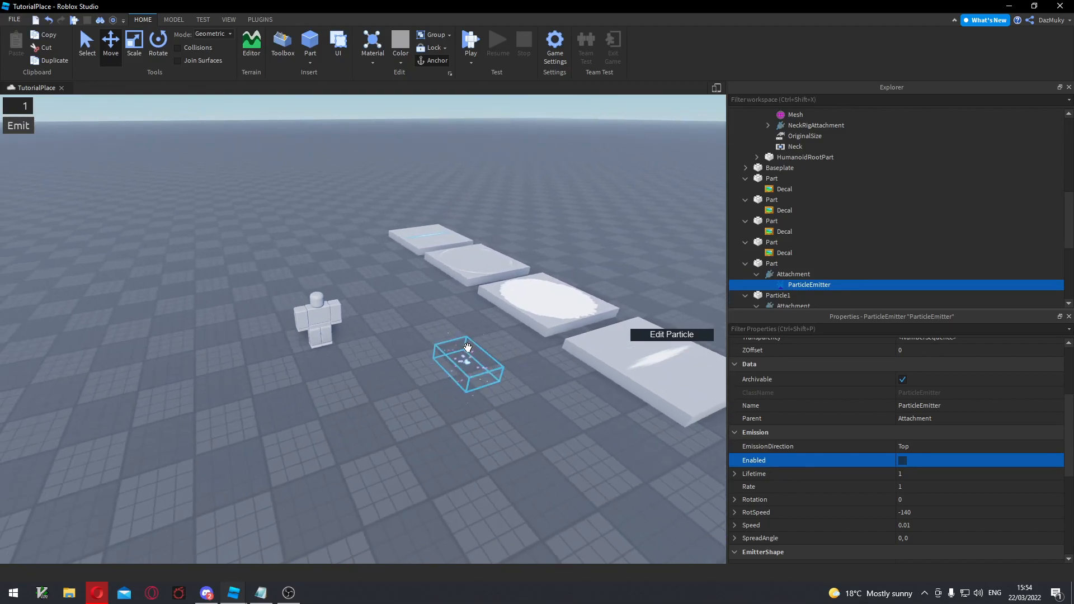
click(359, 316)
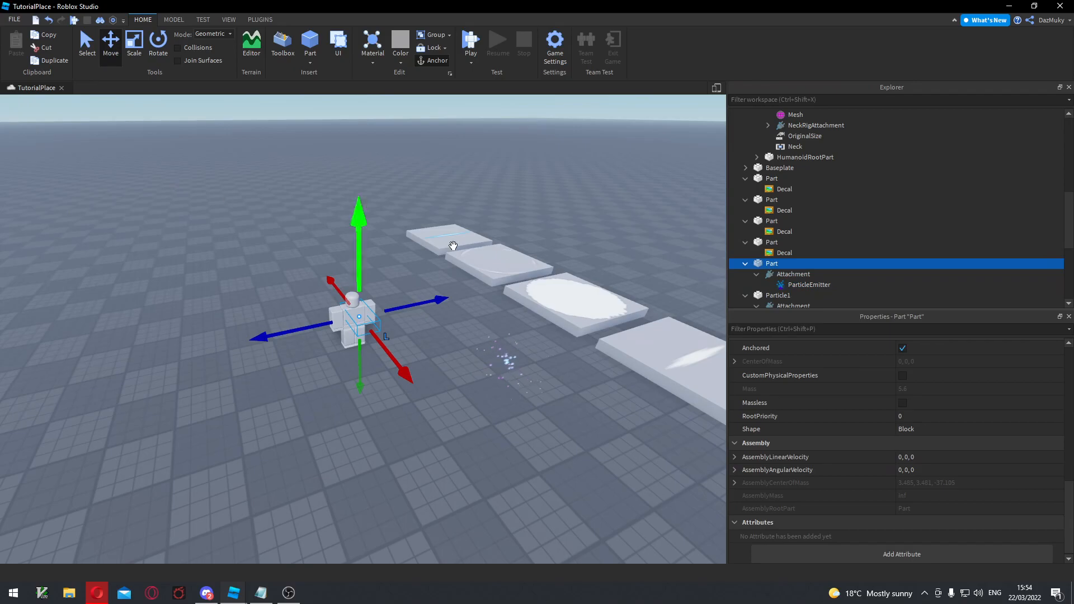
click(805, 284)
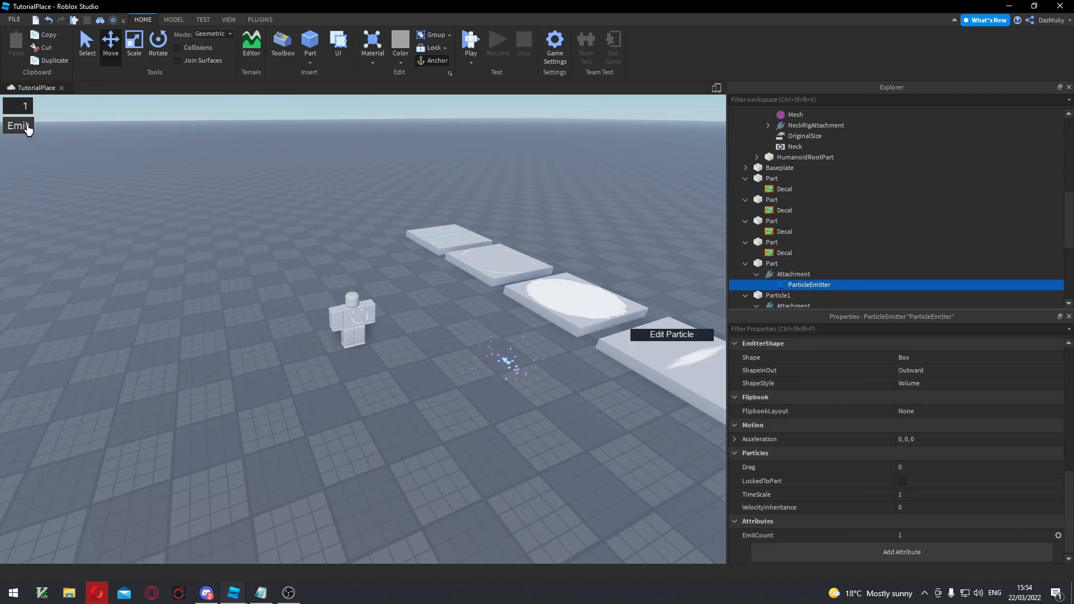
key(w)
right_drag(306, 279, 306, 276)
key(d)
key(a)
scroll(806, 403, up, 5)
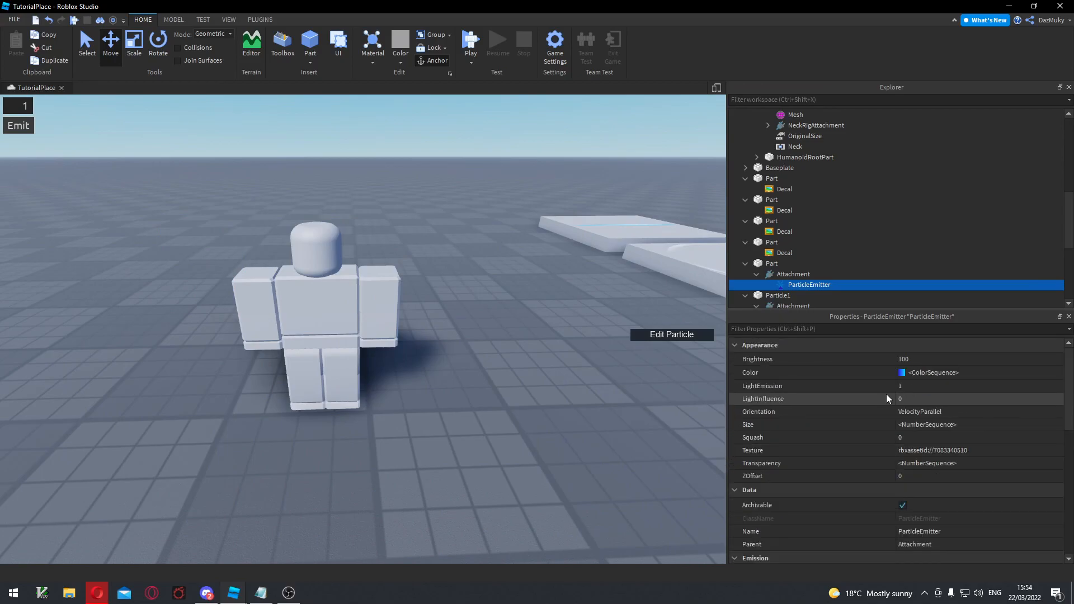
click(929, 411)
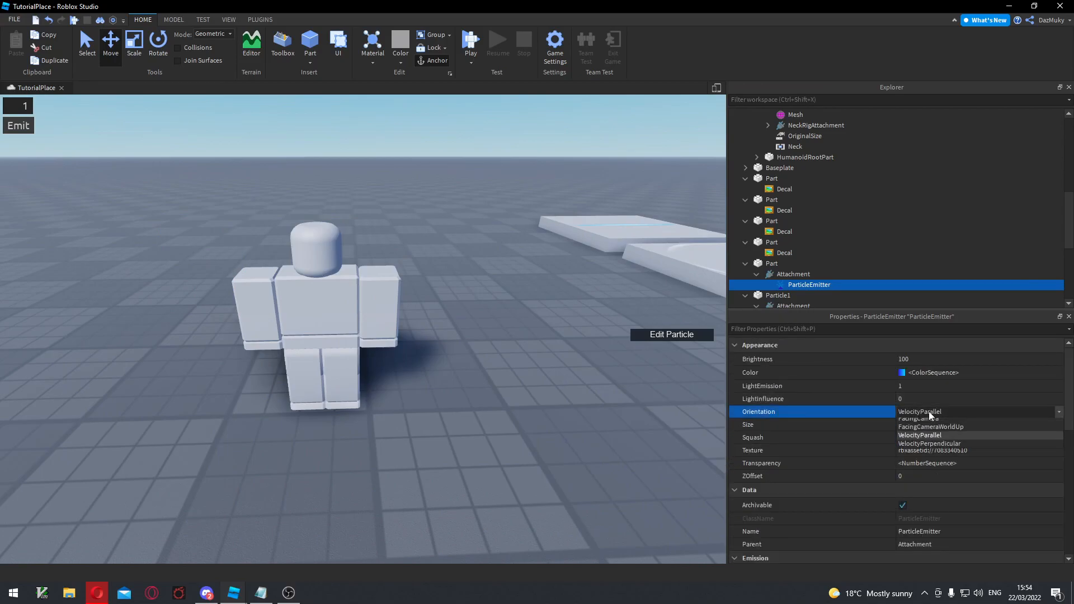
click(928, 448)
click(18, 126)
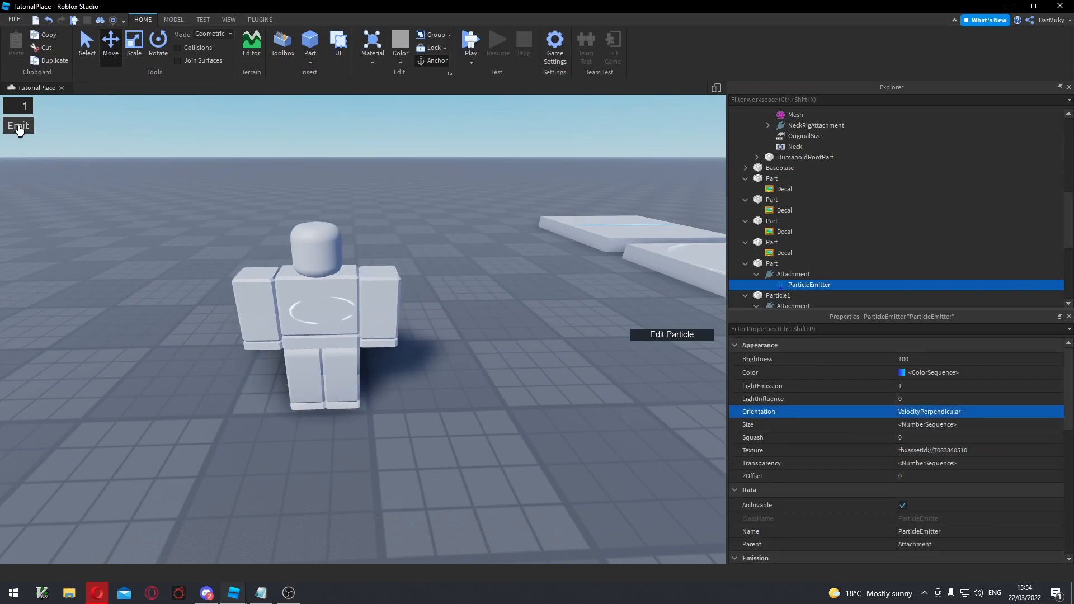
Emit the ring once more and examine how it lies from above and from the dummy's side.
mouse_move(142, 237)
right_down()
mouse_move(147, 246)
mouse_move(140, 237)
right_up()
key(e)
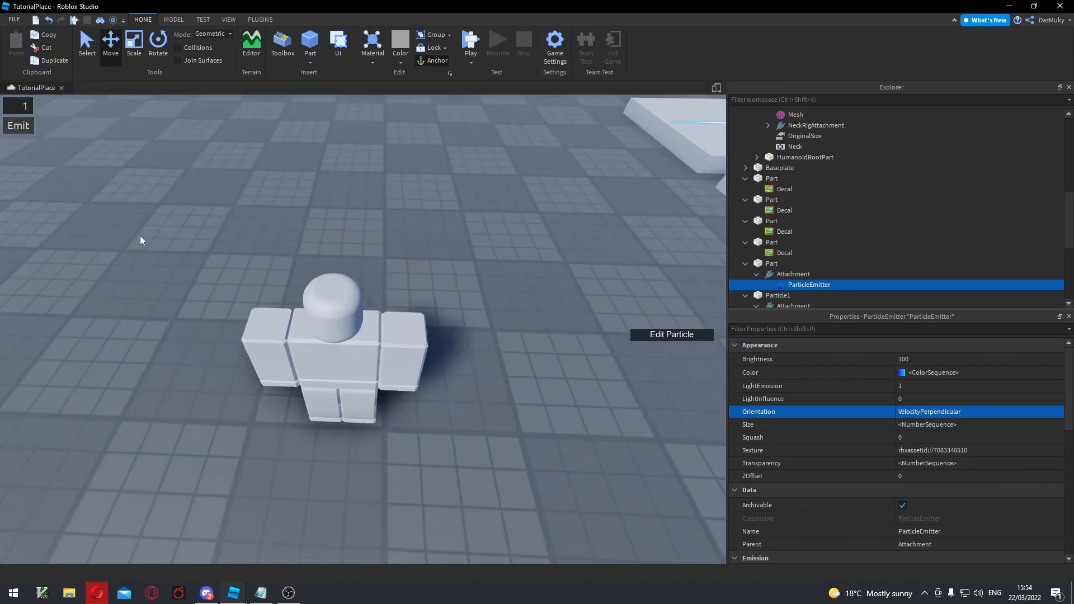
click(26, 128)
key(a)
right_drag(118, 198, 122, 200)
Reselect the ParticleEmitter inside the dummy's emitter part and enable it for continuous emission.
click(420, 373)
right_drag(492, 370, 492, 370)
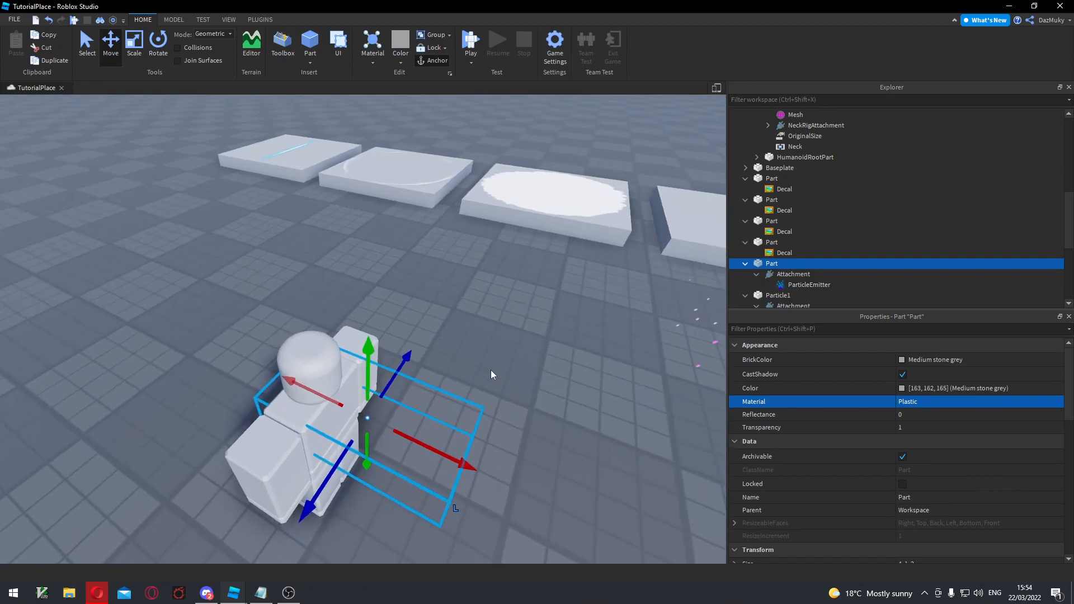
click(799, 285)
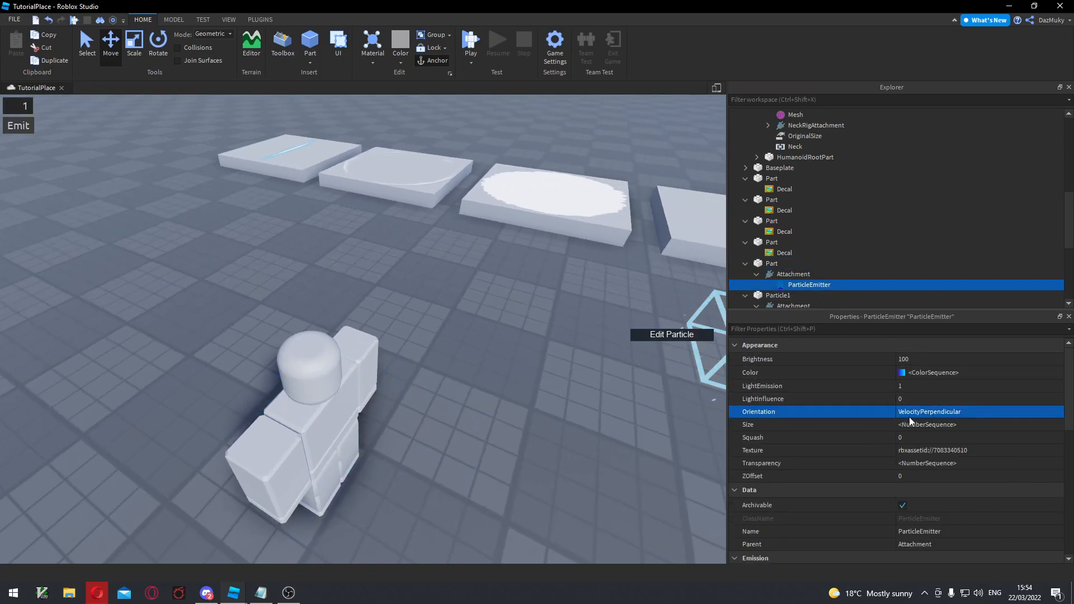
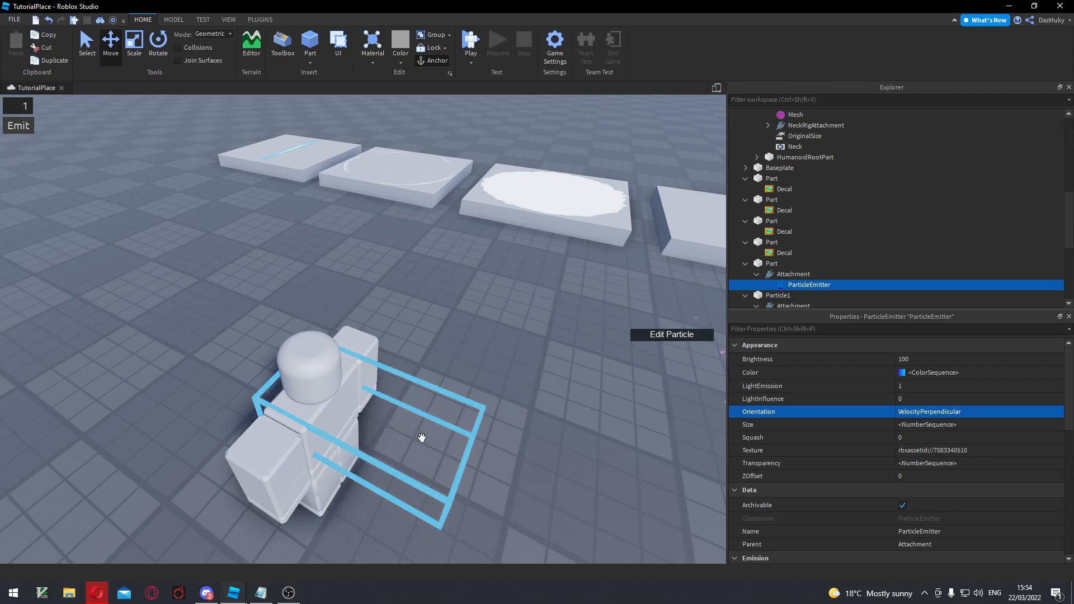
scroll(892, 433, down, 3)
click(904, 461)
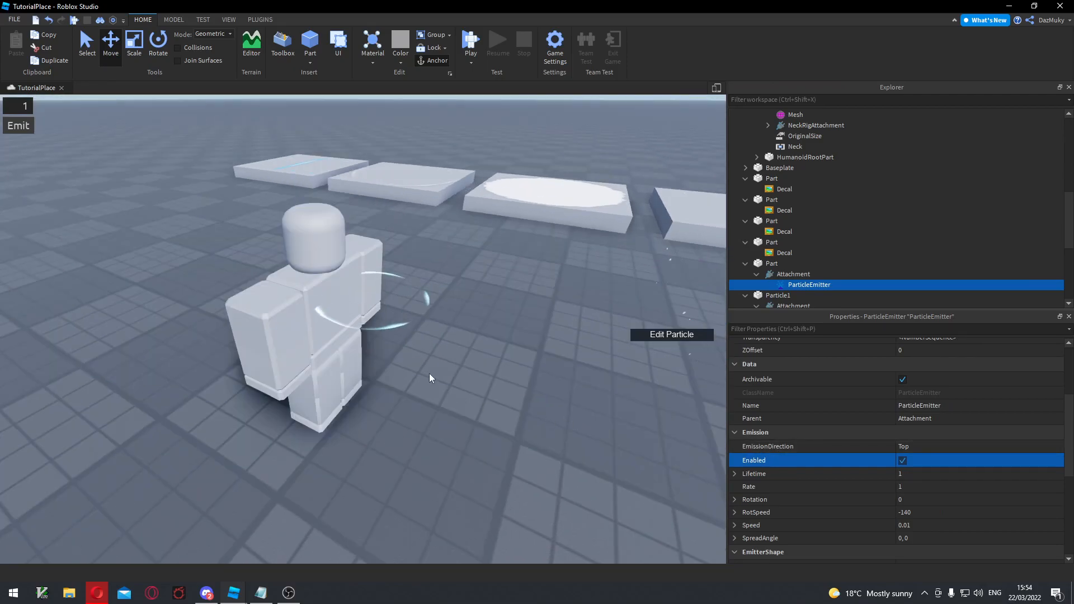
Move the emitter part down to the floor and horizontally in until it is centred on the dummy's legs.
click(379, 314)
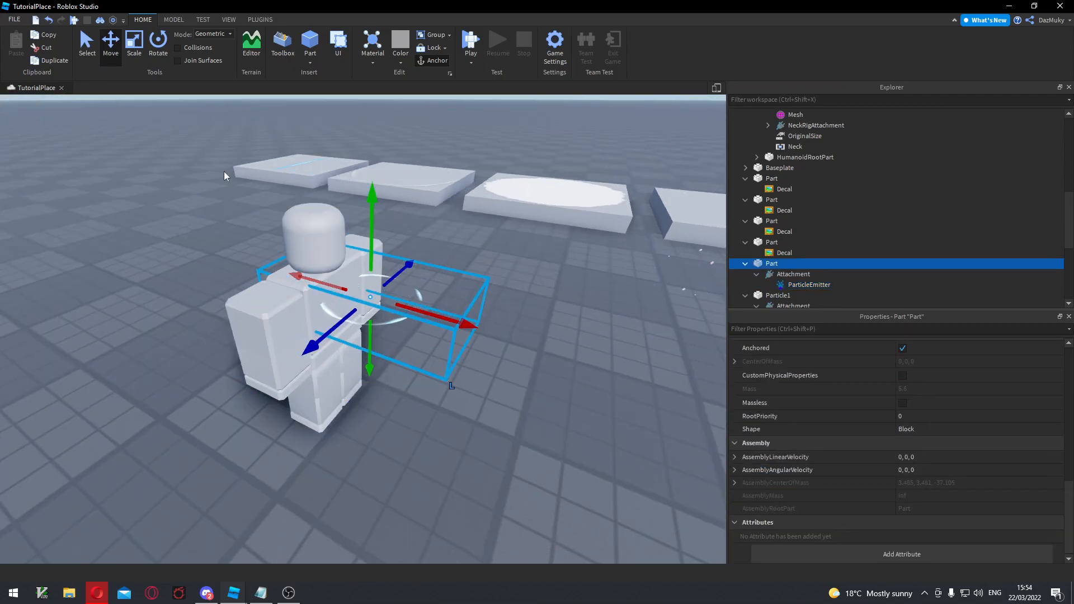
drag(366, 240, 368, 379)
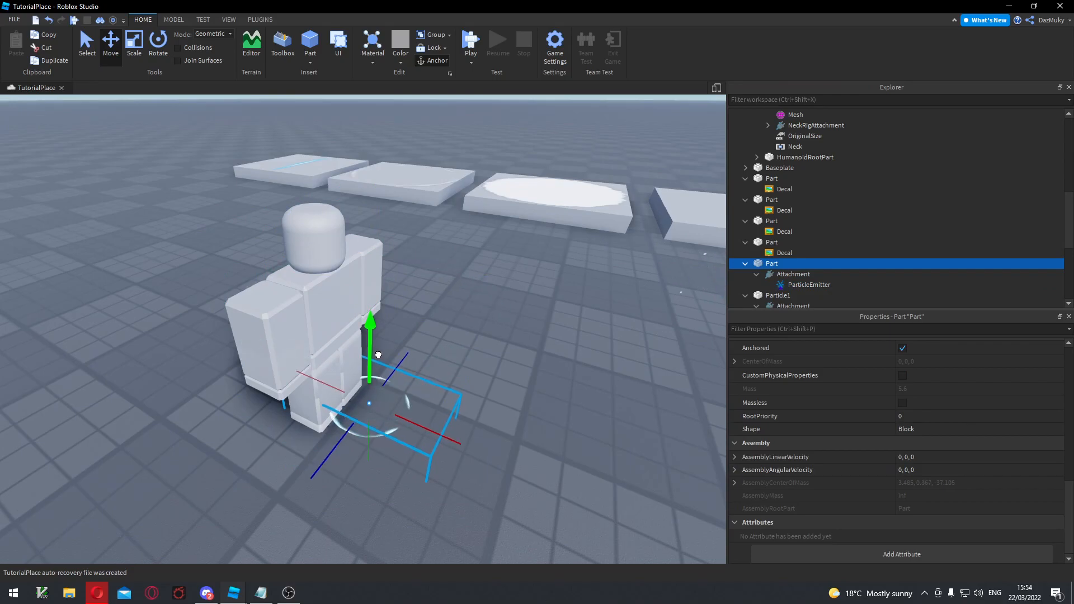
drag(453, 438, 389, 417)
click(405, 430)
click(368, 408)
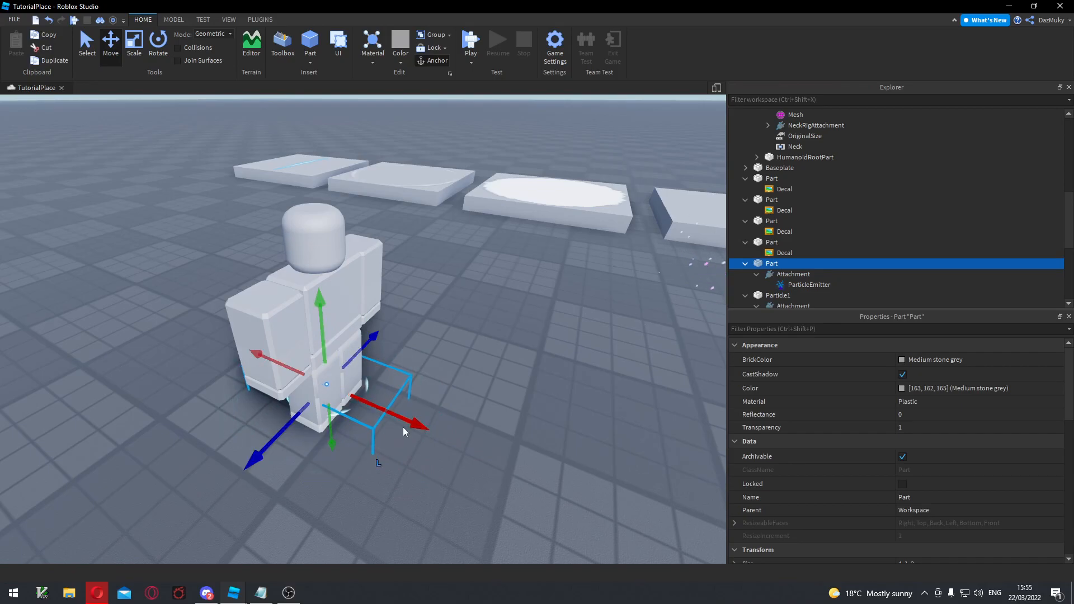
Duplicate the emitter part and move the copy onto the open floor beside the dummy.
scroll(406, 428, down, 3)
key(ctrl+d)
drag(370, 405, 585, 430)
key(d)
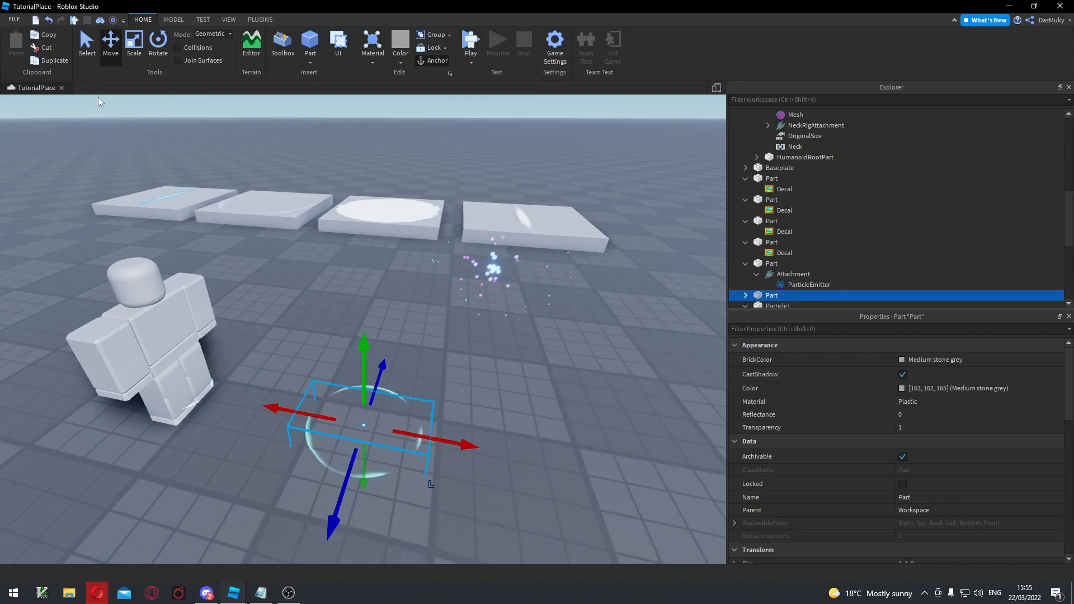
Rotate the duplicated emitter part upright and set its Z Orientation to exactly 90.
click(158, 45)
drag(428, 392, 424, 463)
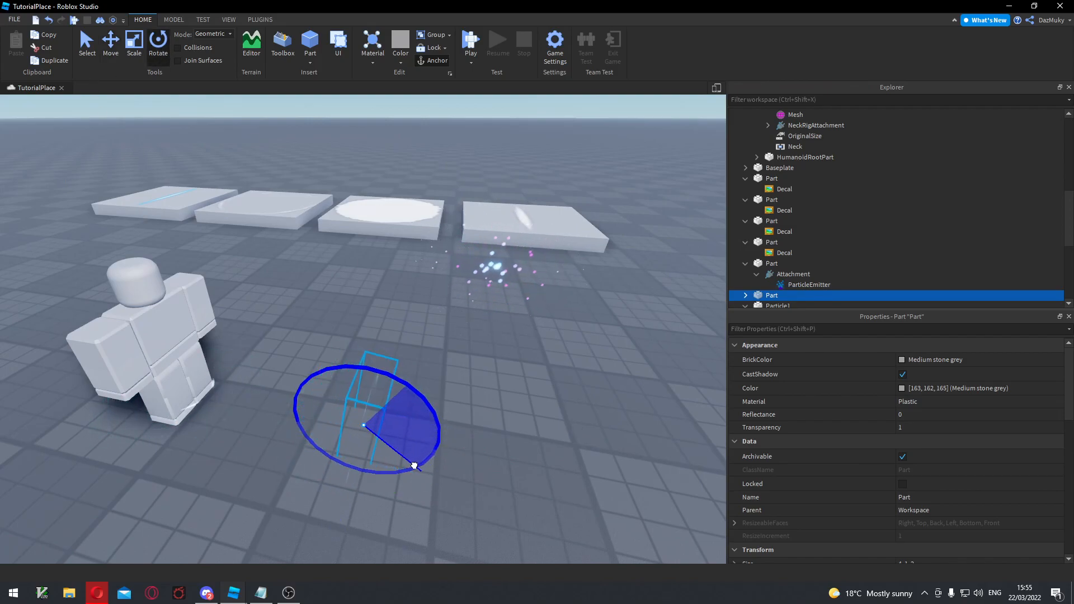
drag(425, 464, 426, 466)
scroll(850, 405, down, 4)
scroll(849, 409, down, 1)
click(735, 435)
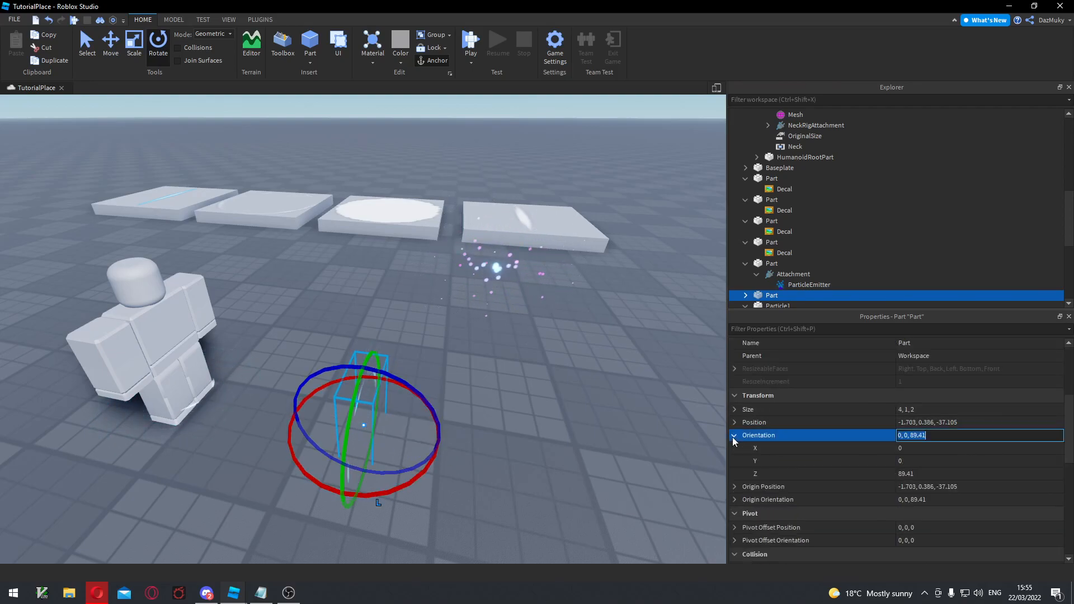
click(901, 474)
text(90)
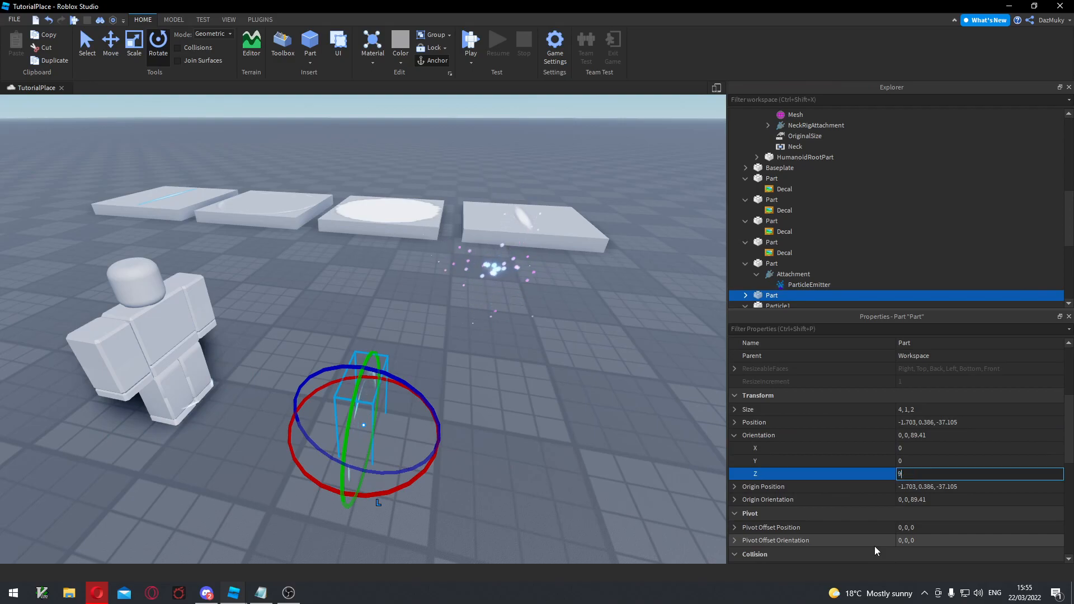
key(Return)
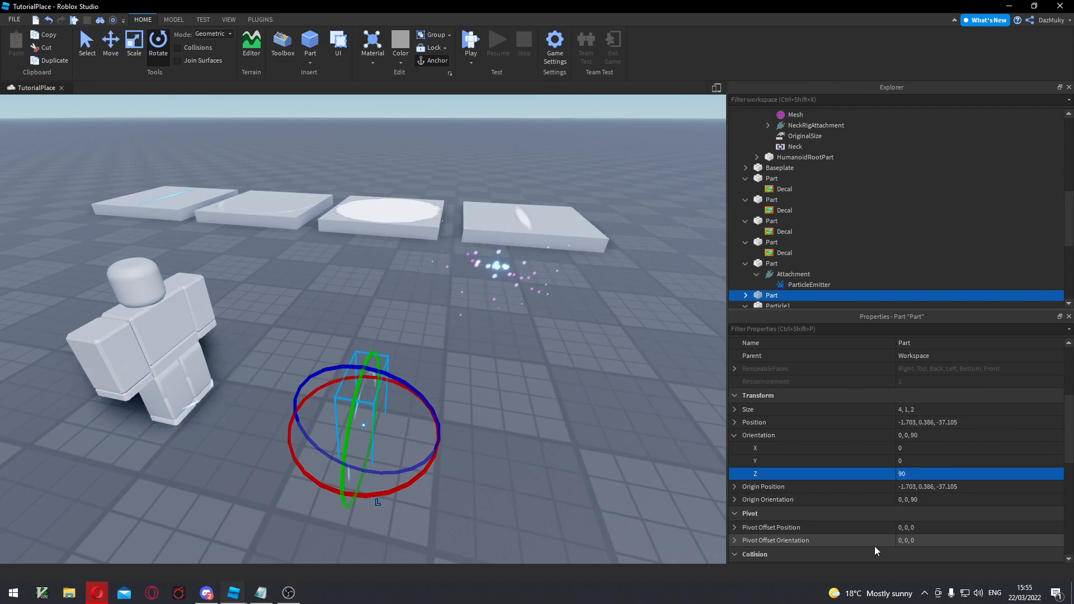
Raise the upright copy to torso height, move it onto the dummy and centre it sideways on the body.
click(115, 56)
drag(364, 339, 369, 278)
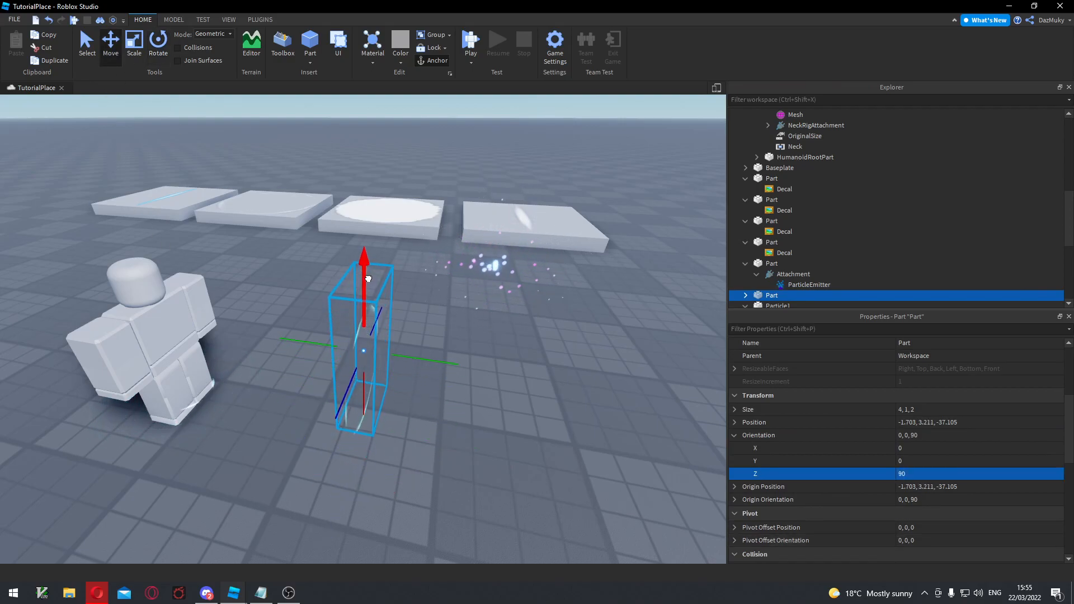
drag(431, 359, 245, 339)
click(365, 393)
right_drag(365, 394, 366, 395)
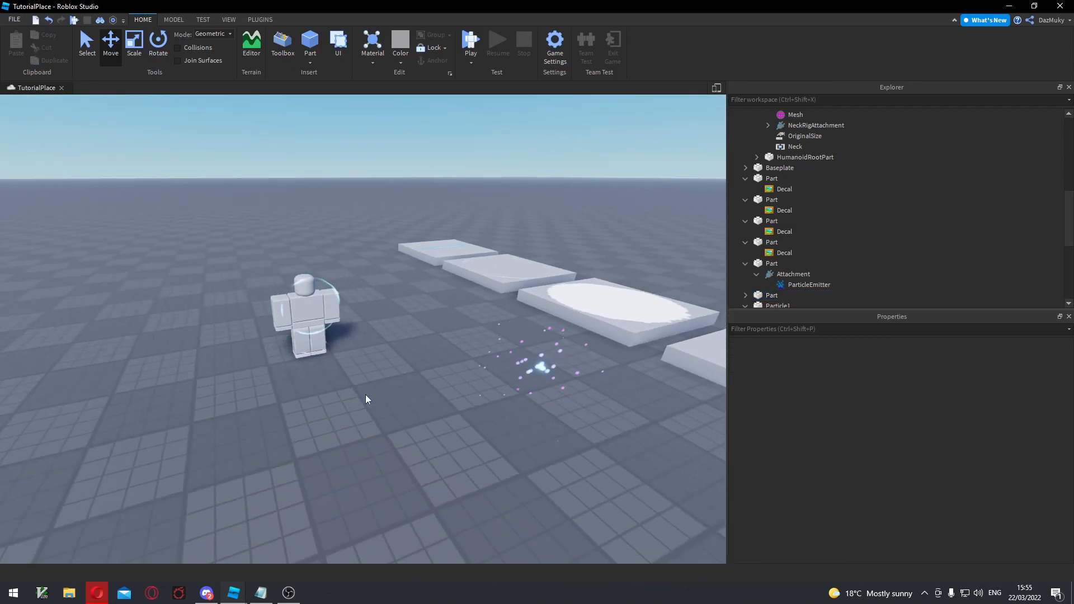
key(a)
key(w)
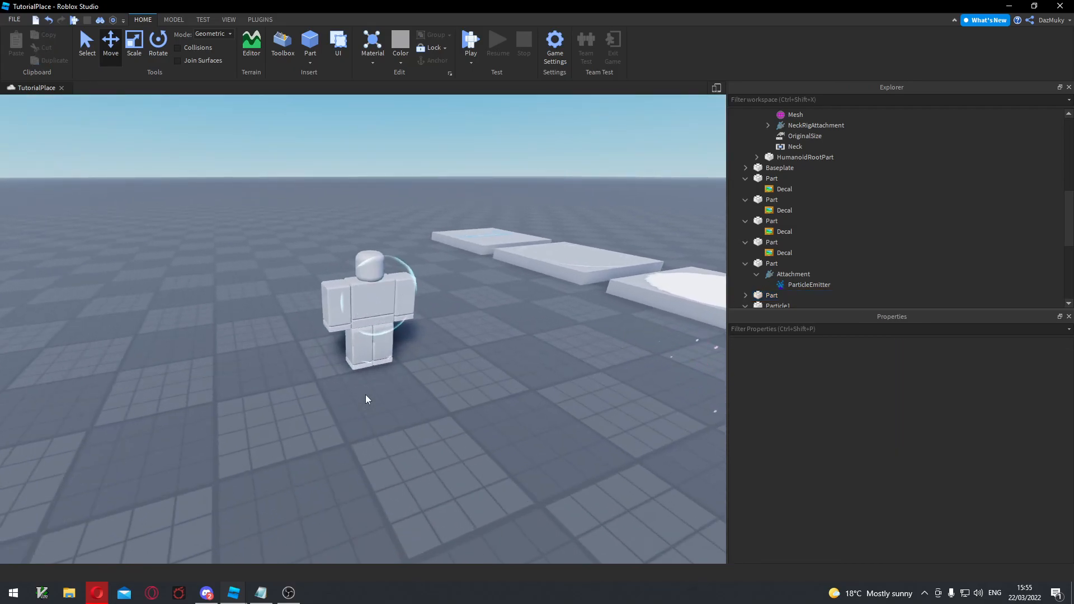
click(381, 290)
drag(455, 289, 452, 288)
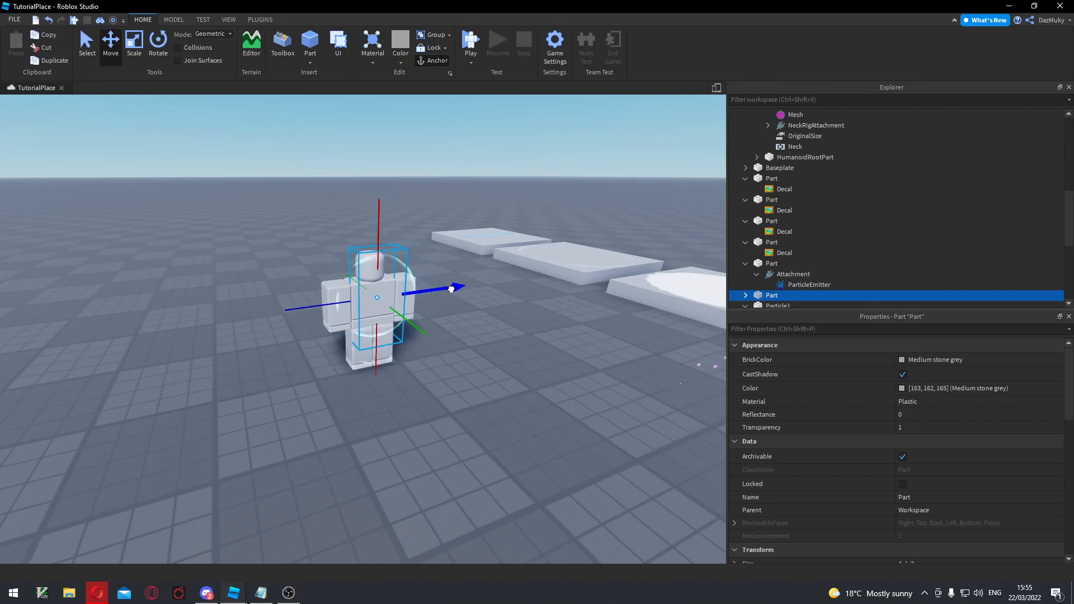
click(486, 349)
Examine the upright torso ring and the flat foot ring from several angles around the dummy.
key(w)
right_drag(486, 348, 474, 341)
key(a)
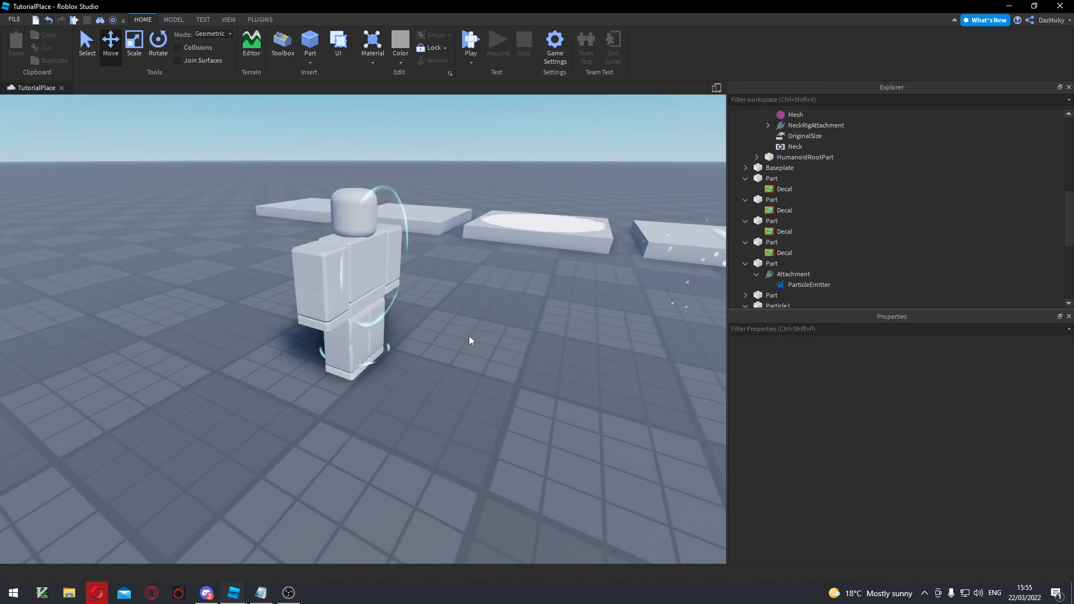
key(d)
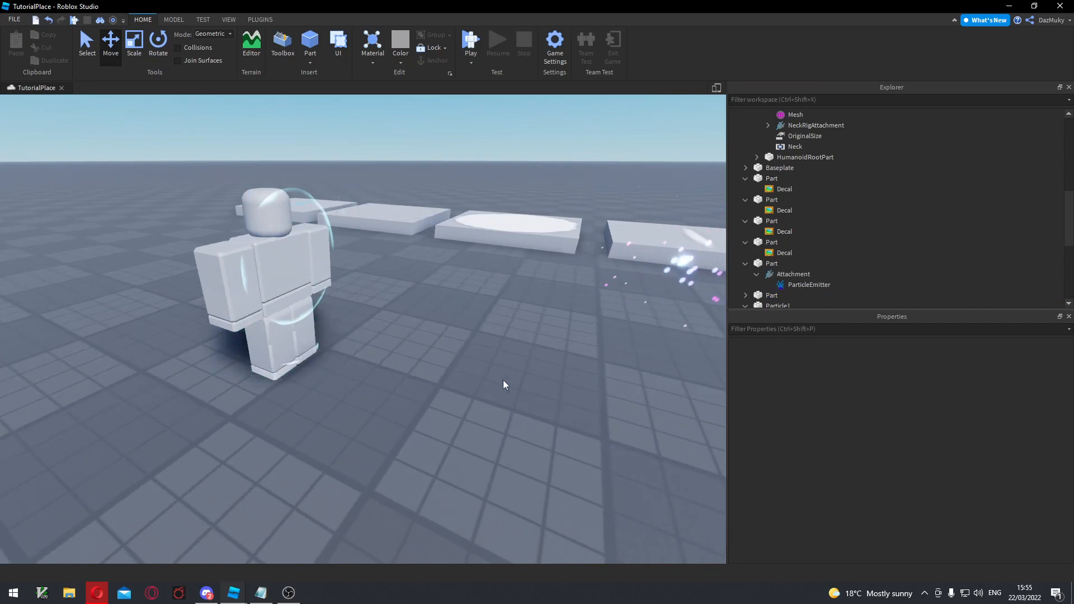
right_drag(503, 385, 477, 371)
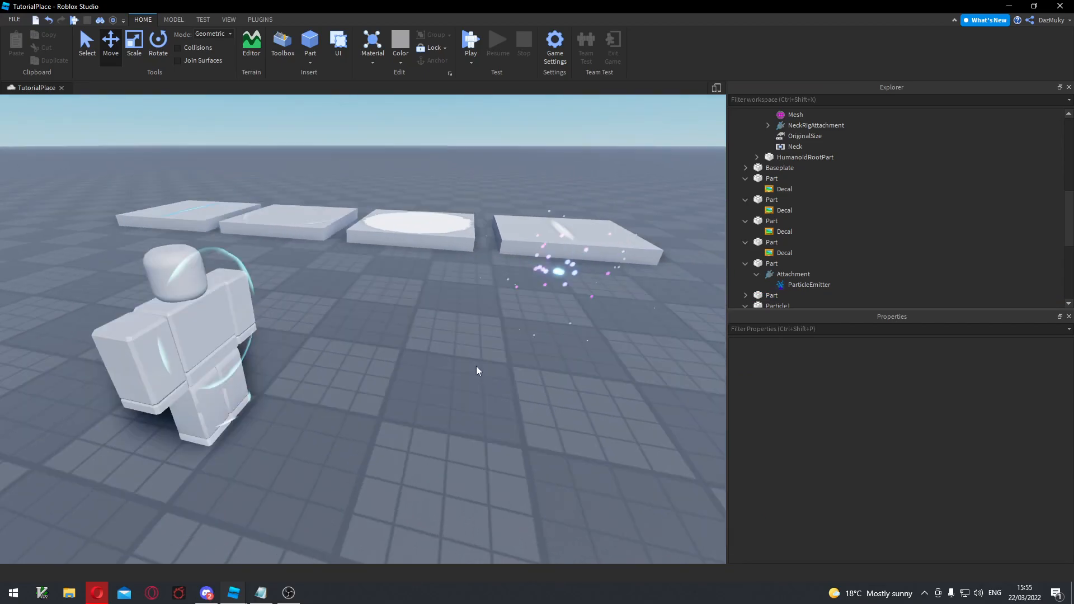
key(w)
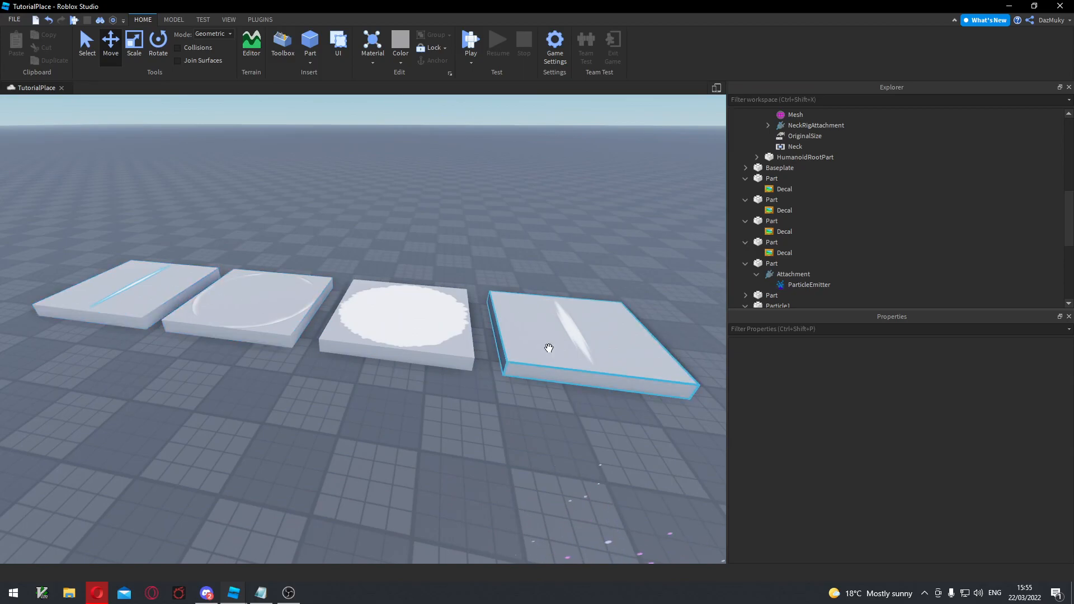
key(s)
key(d)
right_drag(417, 431, 373, 408)
key(w)
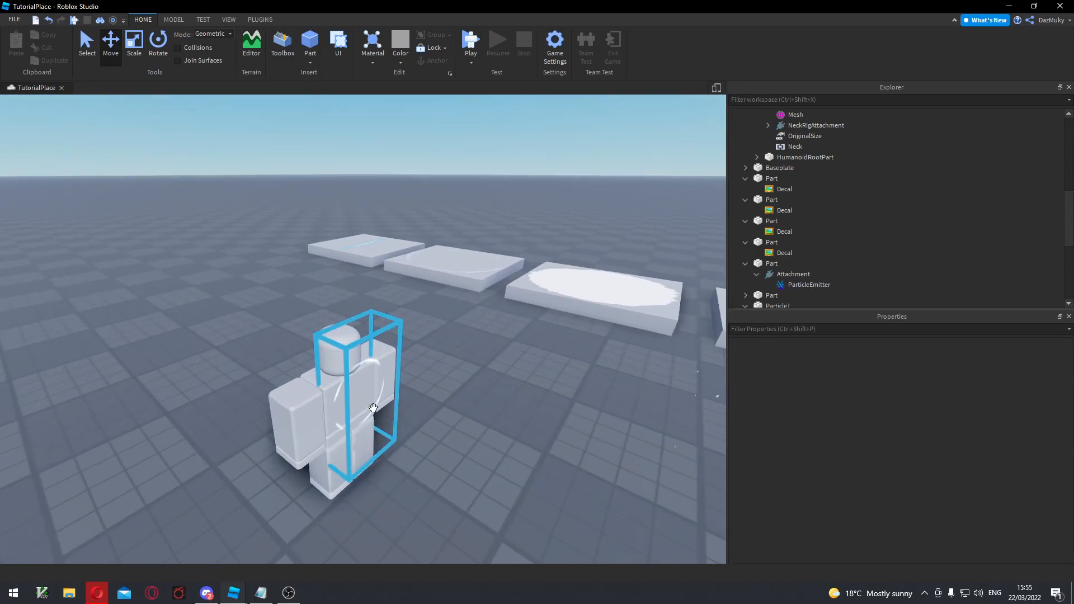
Edit the torso ring emitter's Squash curve so that its end point drops slightly below zero.
click(373, 409)
scroll(772, 241, down, 2)
click(745, 235)
click(809, 257)
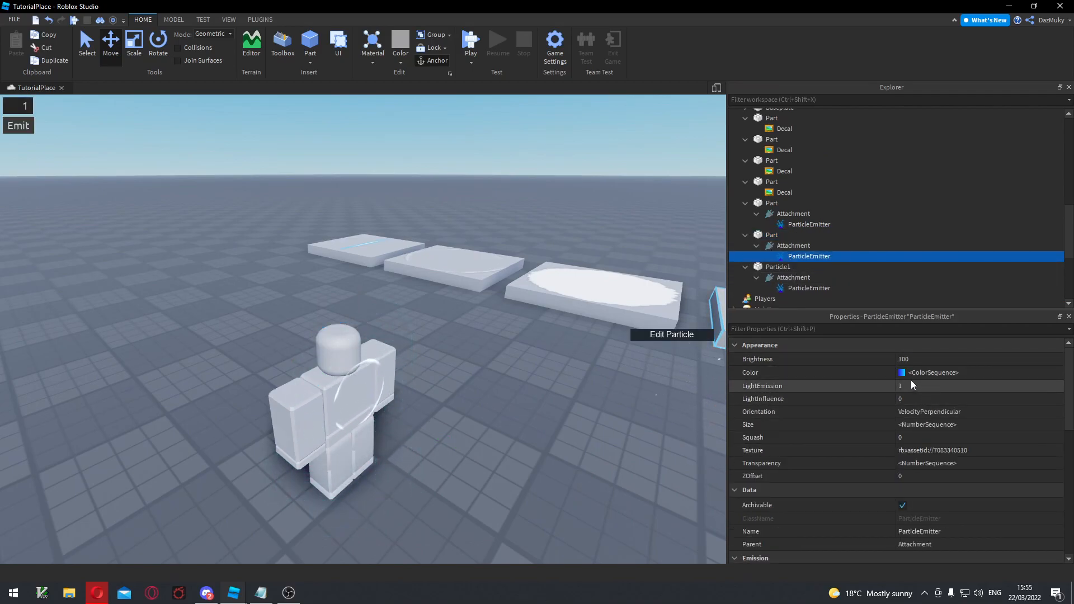
scroll(940, 408, down, 1)
click(1020, 400)
click(1055, 396)
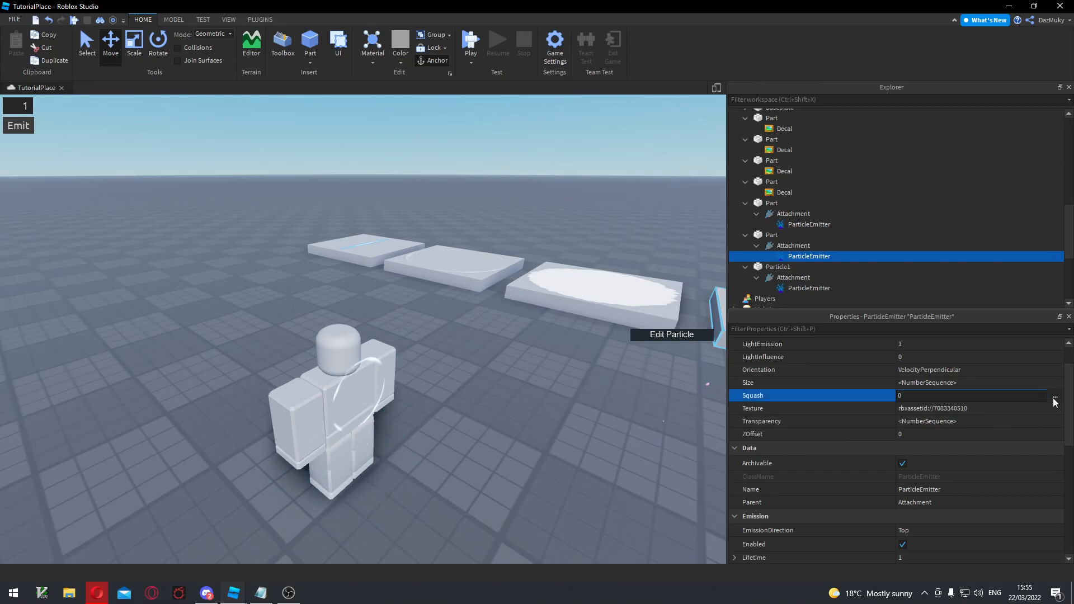
mouse_move(720, 486)
mouse_down()
mouse_move(724, 470)
mouse_move(727, 505)
mouse_up()
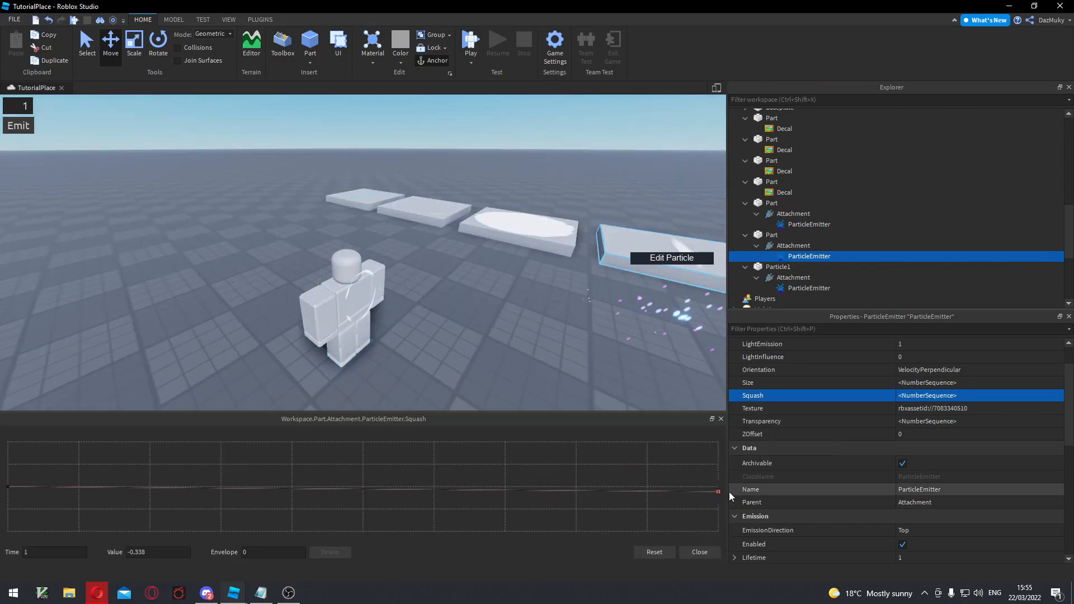
click(700, 553)
Set the torso ring emitter's Speed to 6 so the rings travel away from the dummy.
scroll(817, 470, down, 2)
scroll(852, 454, down, 1)
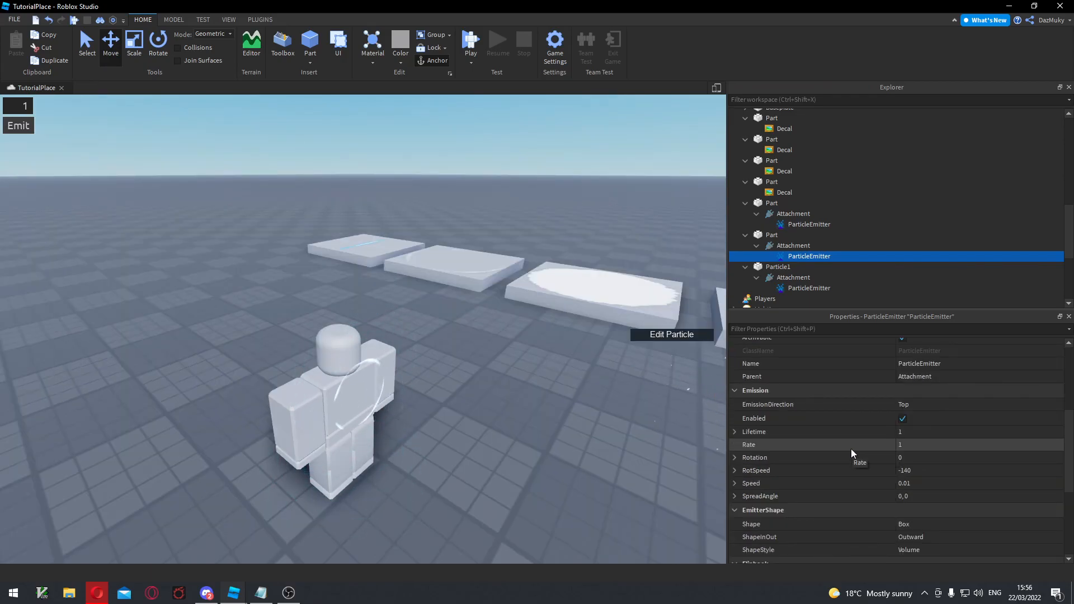
scroll(817, 420, down, 1)
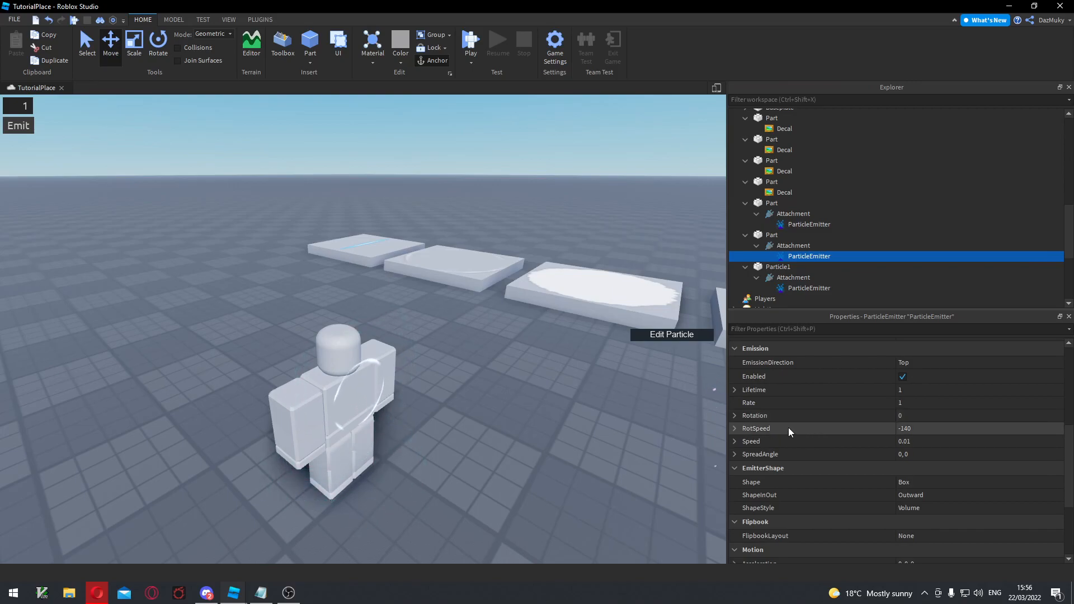
click(898, 441)
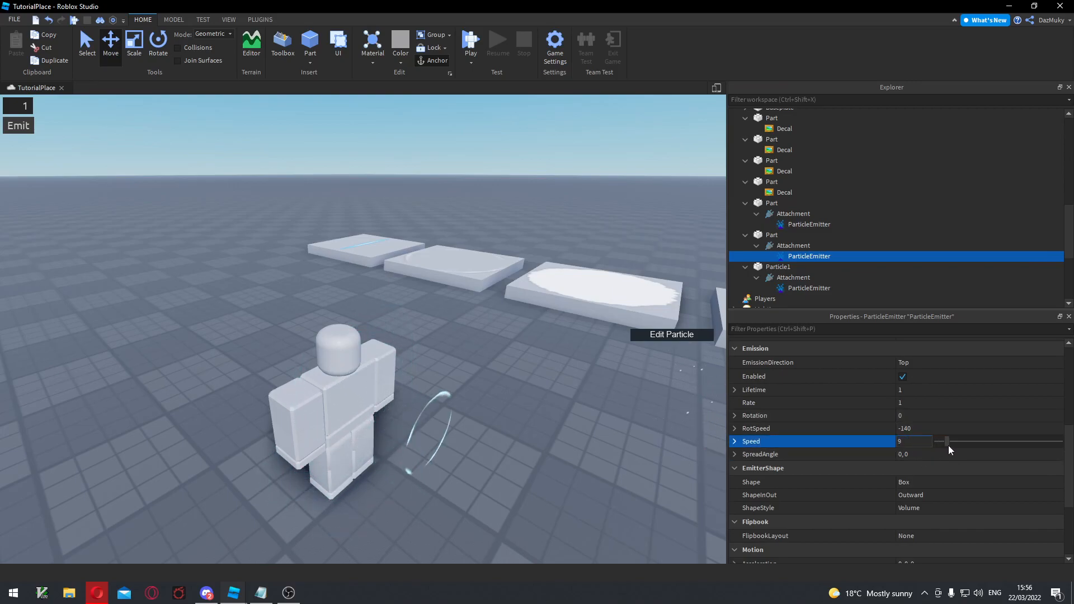
right_drag(583, 461, 583, 462)
key(s)
key(d)
key(w)
click(928, 441)
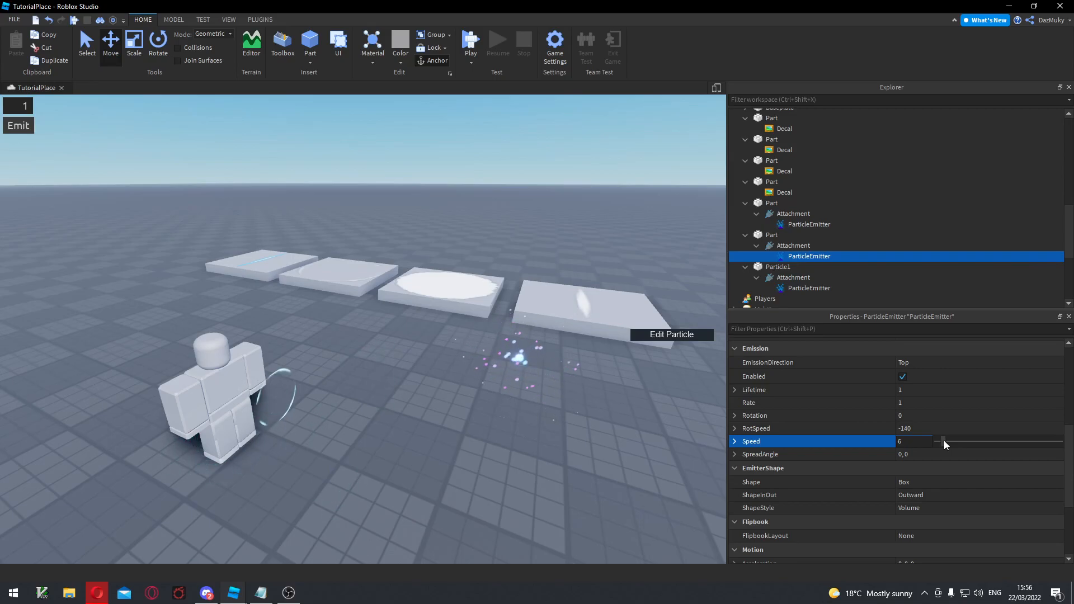
Set the torso ring emitter's Rate to 6.
click(923, 404)
drag(945, 402, 946, 403)
right_drag(603, 435, 603, 434)
key(a)
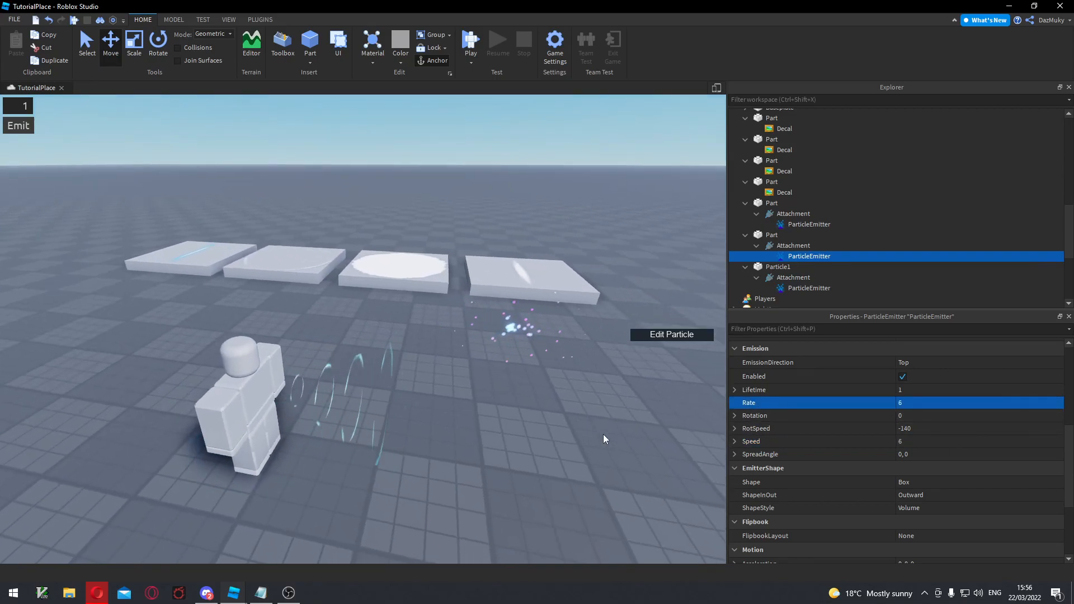
Raise the torso ring emitter part slightly along its vertical axis.
click(258, 343)
drag(258, 341, 254, 316)
click(365, 235)
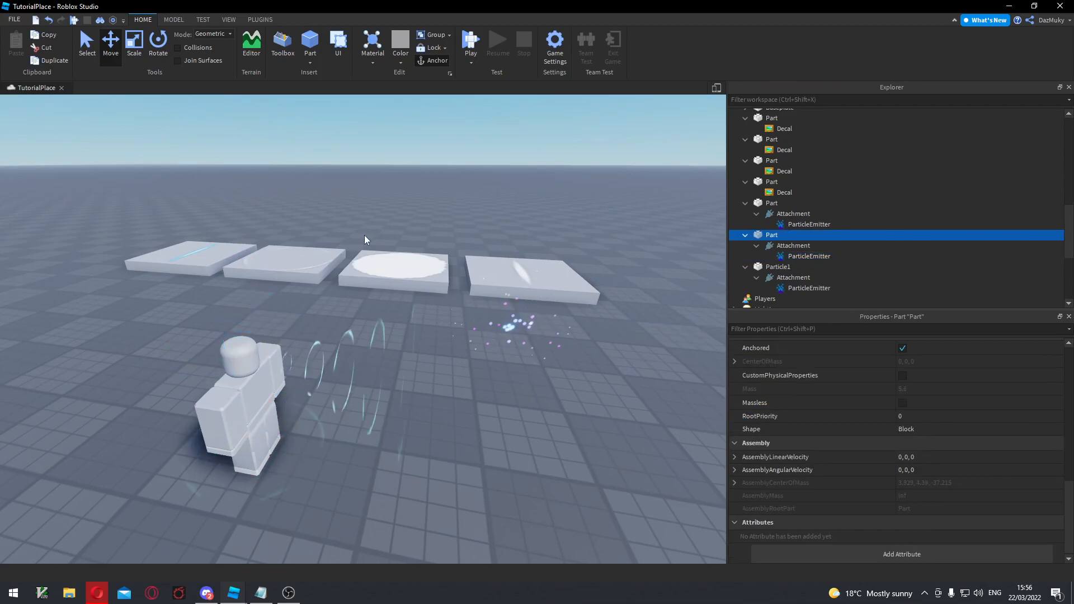
Examine the stream of expanding rings leaving the dummy's torso from behind, the side and farther away.
key(w)
key(d)
right_drag(364, 235, 364, 235)
key(a)
key(a)
right_drag(521, 281, 520, 281)
key(a)
key(w)
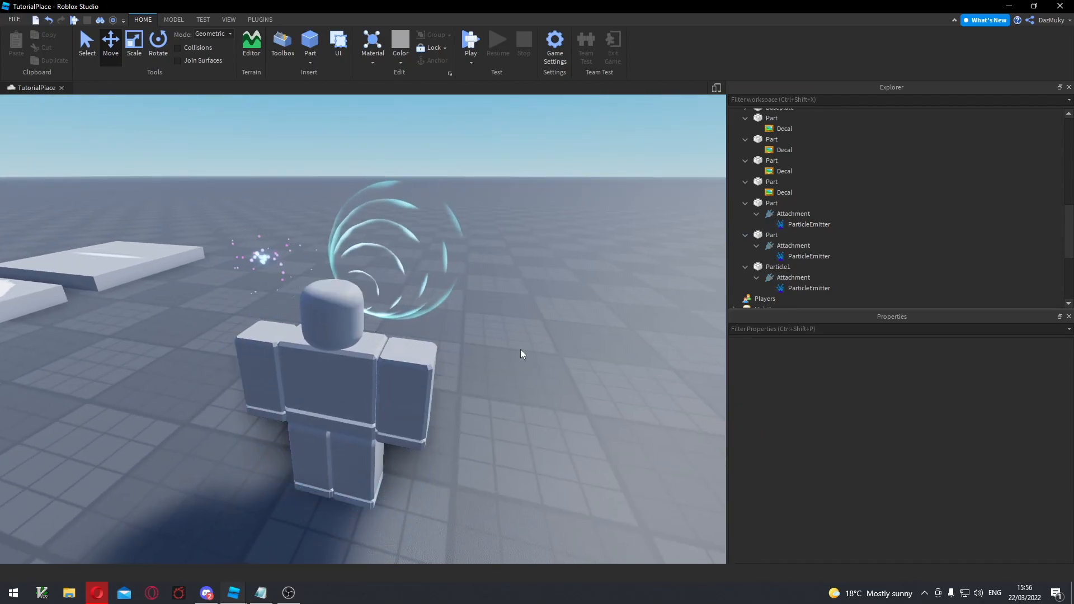
right_drag(521, 349, 535, 352)
key(d)
right_drag(522, 504, 522, 504)
key(d)
right_drag(374, 502, 374, 502)
key(d)
key(s)
key(a)
key(d)
key(d)
key(a)
click(396, 393)
click(346, 448)
right_drag(347, 449, 347, 449)
key(a)
key(s)
click(344, 276)
click(331, 382)
right_drag(331, 383, 331, 382)
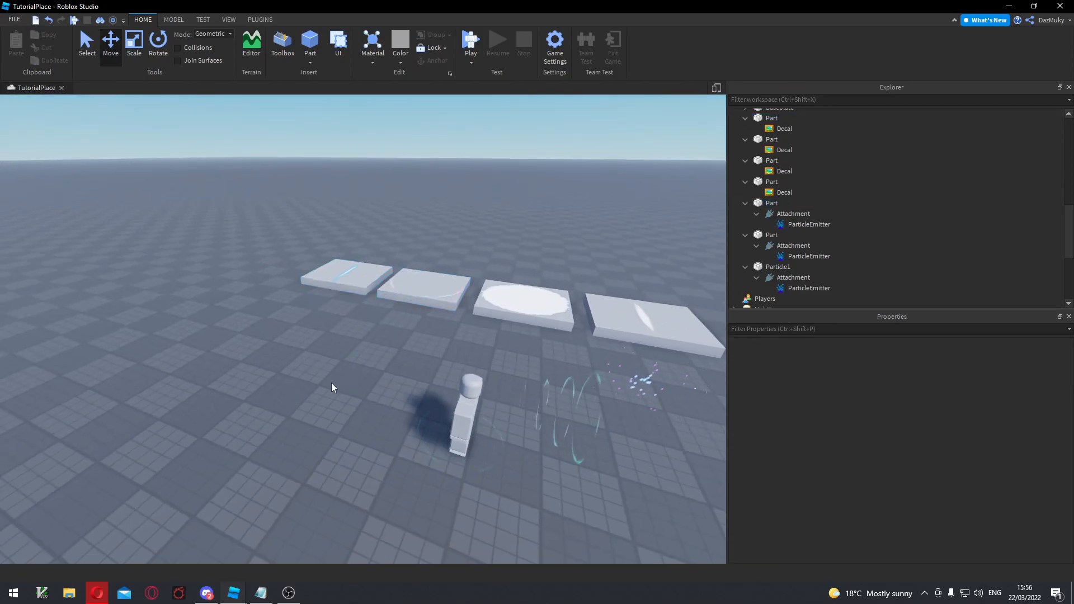
Insert a new block part on the open floor away from the dummy and set its Transparency to 1.
key(s)
click(310, 43)
drag(346, 324, 284, 331)
click(924, 427)
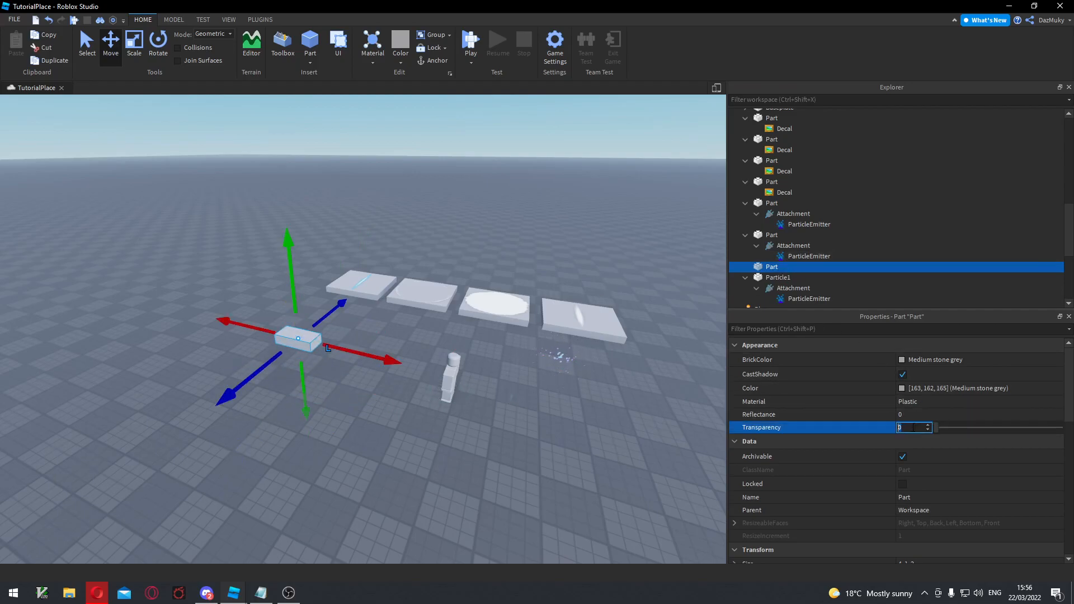
text(1)
key(Return)
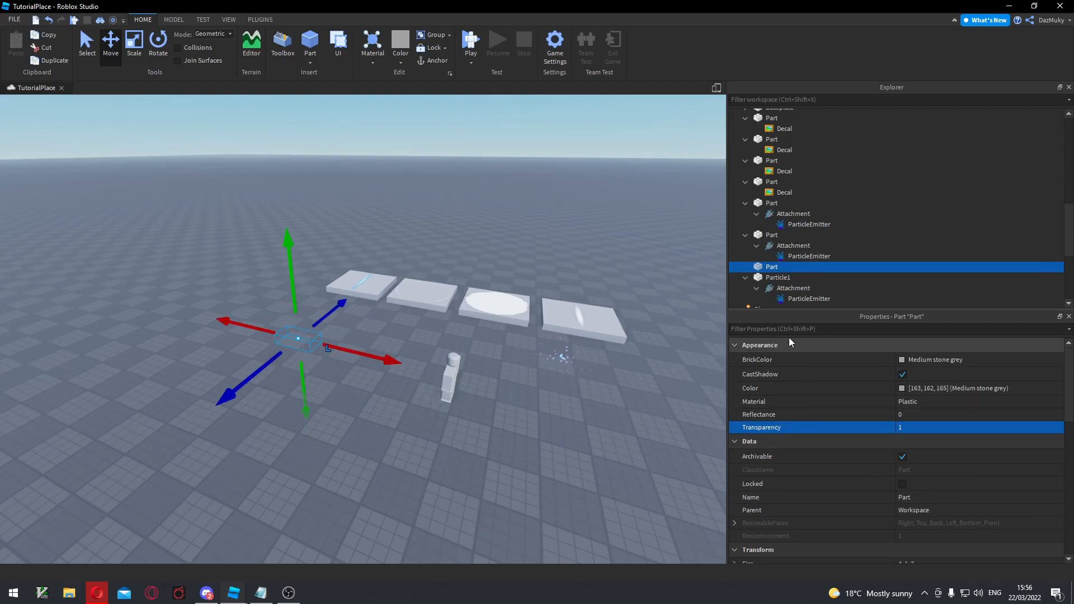
scroll(940, 451, down, 5)
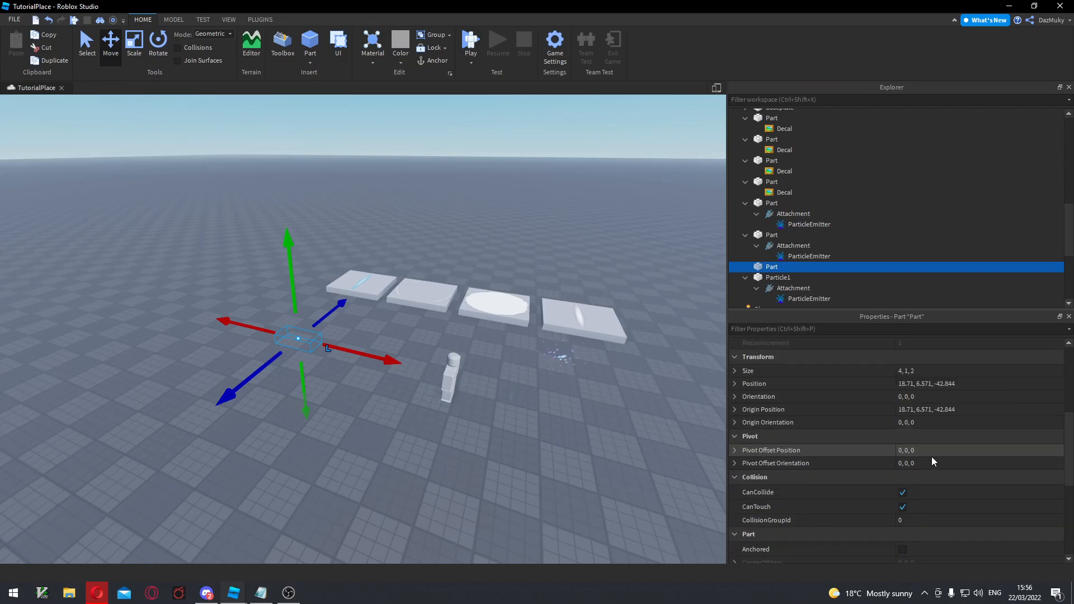
click(292, 598)
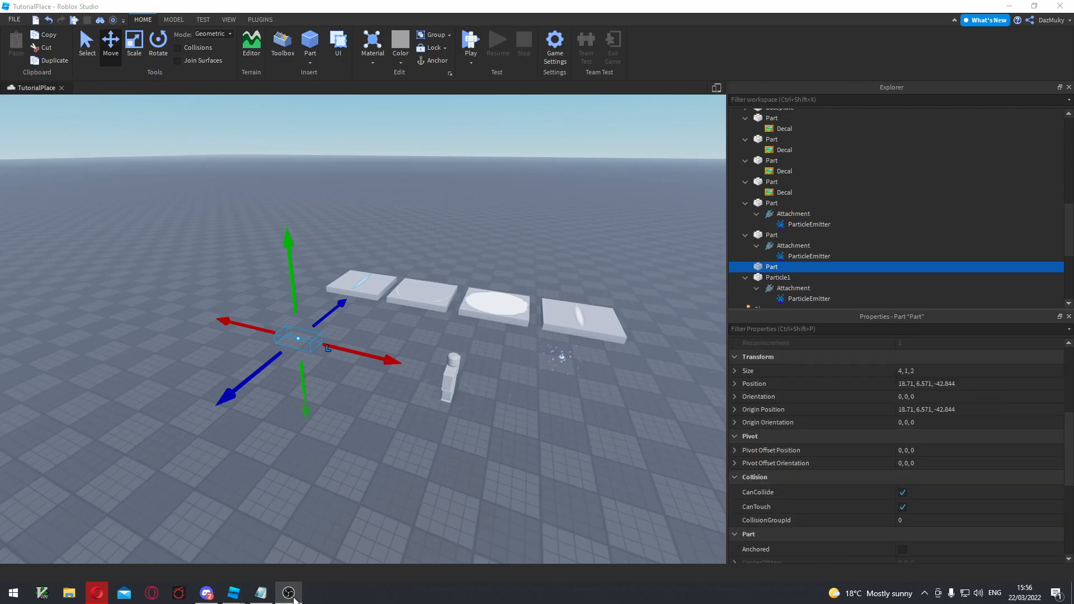
Copy the texture asset ID from the decal on the plate showing the thin blue streak.
right_drag(471, 317, 467, 318)
key(w)
click(392, 276)
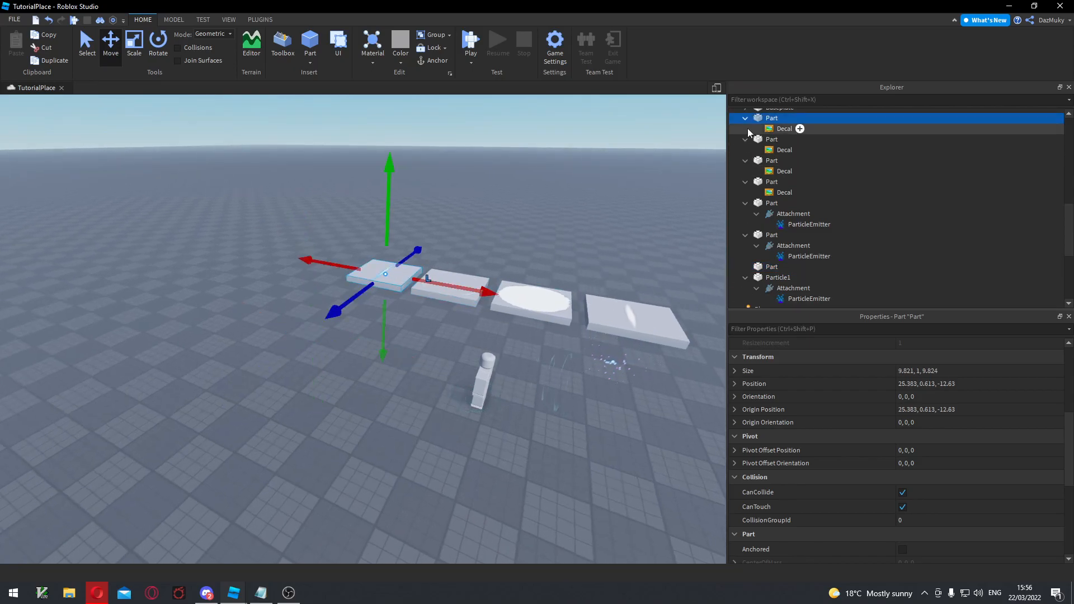
click(806, 129)
click(926, 372)
key(ctrl+c)
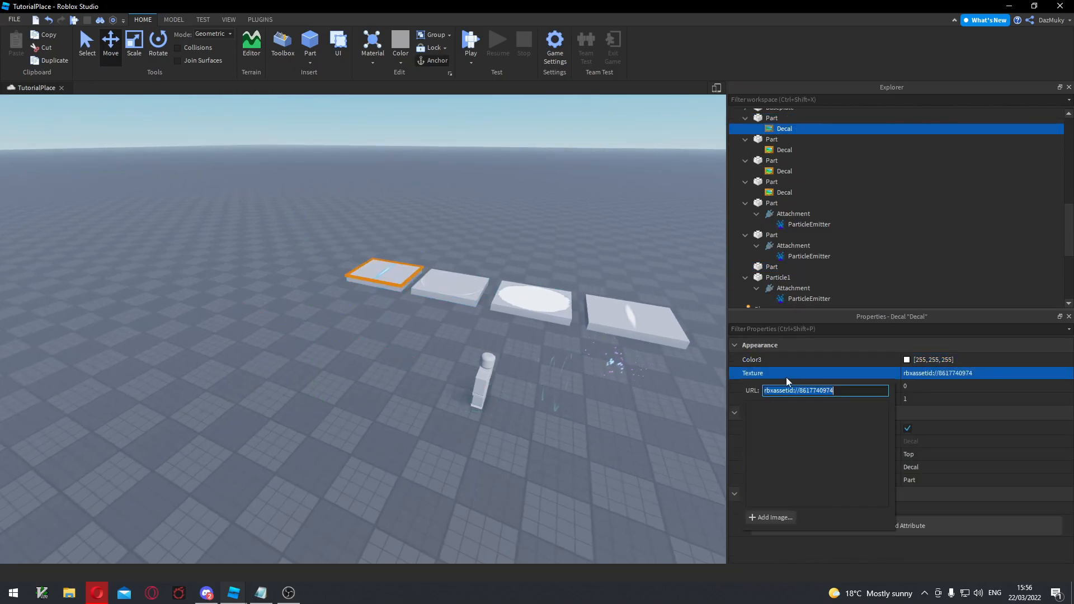
Add a ParticleEmitter to the new transparent part.
click(316, 327)
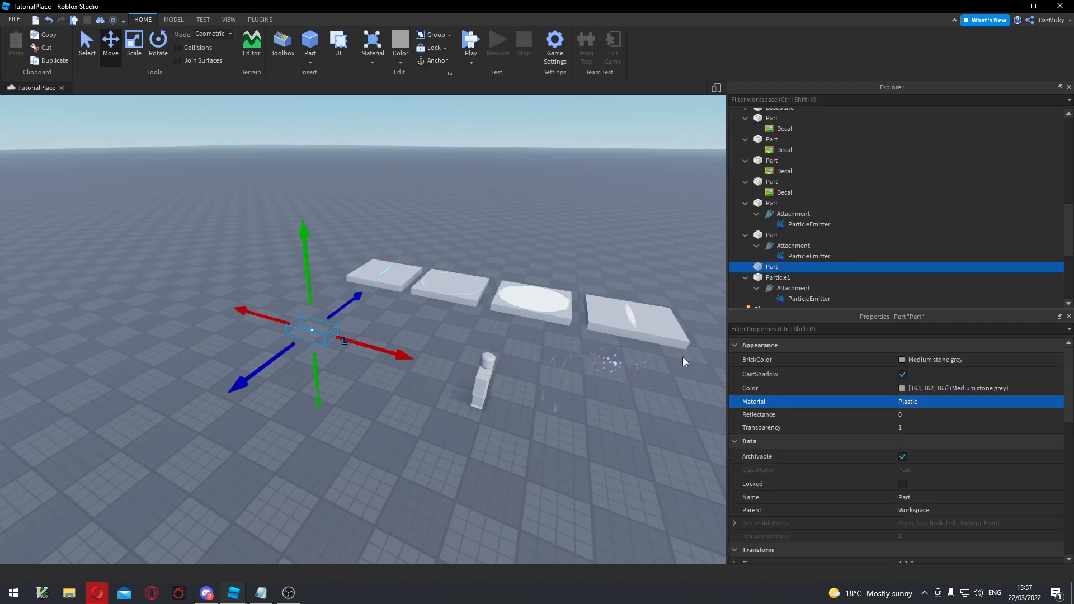
click(799, 247)
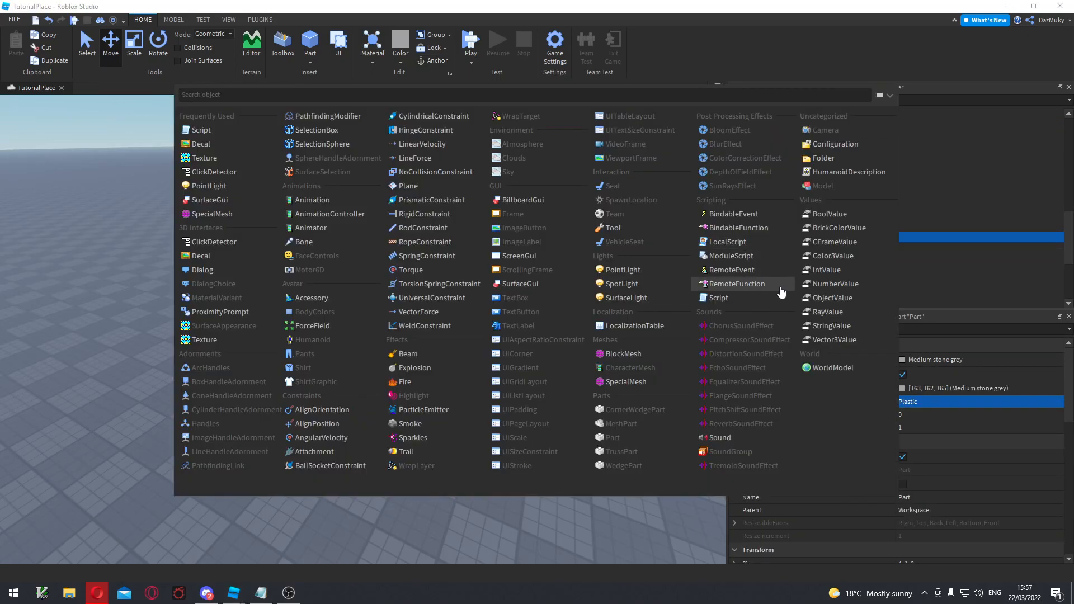
text(par)
key(Return)
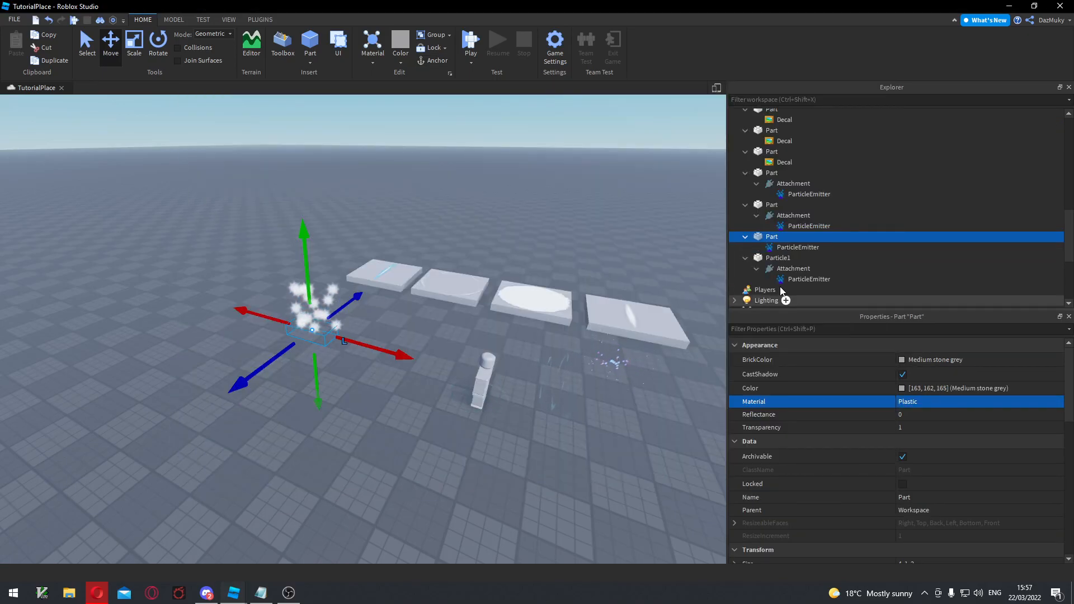
click(787, 247)
click(931, 436)
key(ctrl+v)
key(Return)
right_drag(488, 313, 488, 314)
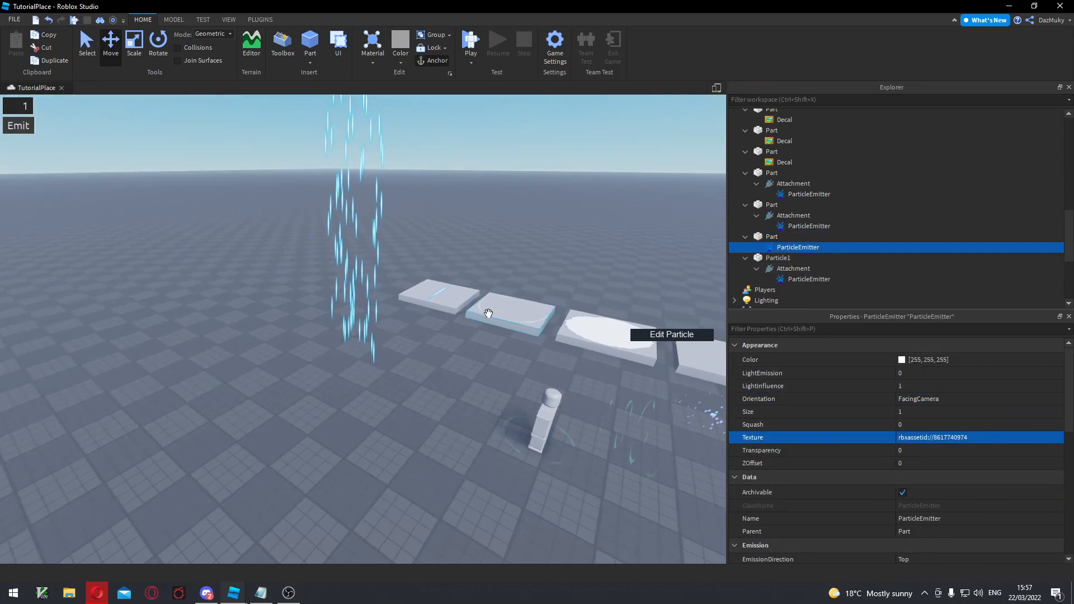
scroll(488, 314, up, 4)
scroll(489, 314, down, 2)
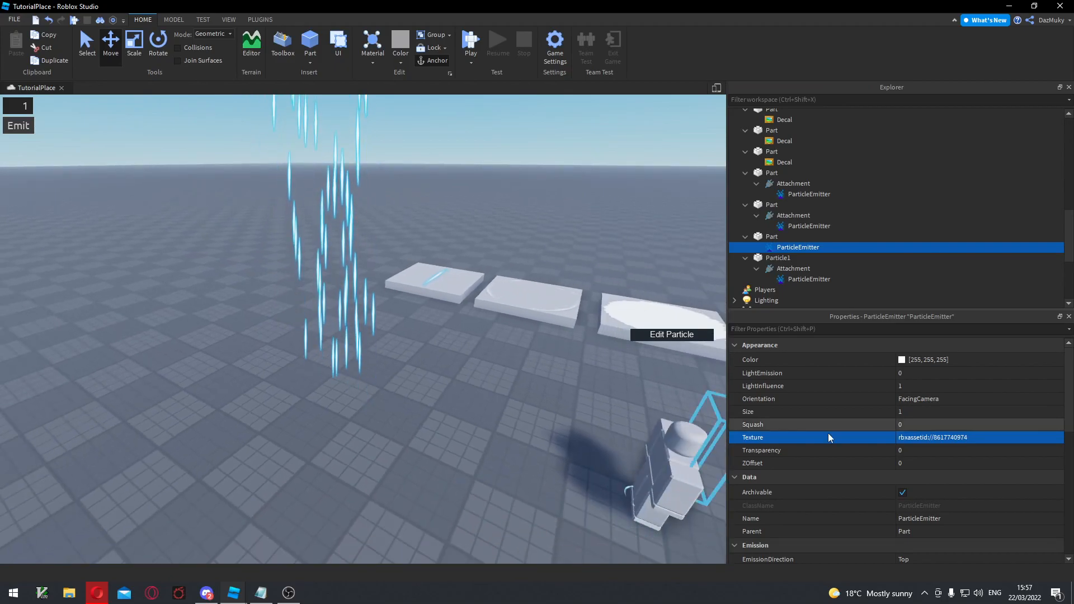
Add an Attachment to the transparent part and move its ParticleEmitter inside that attachment.
click(786, 237)
text(attachment)
key(Return)
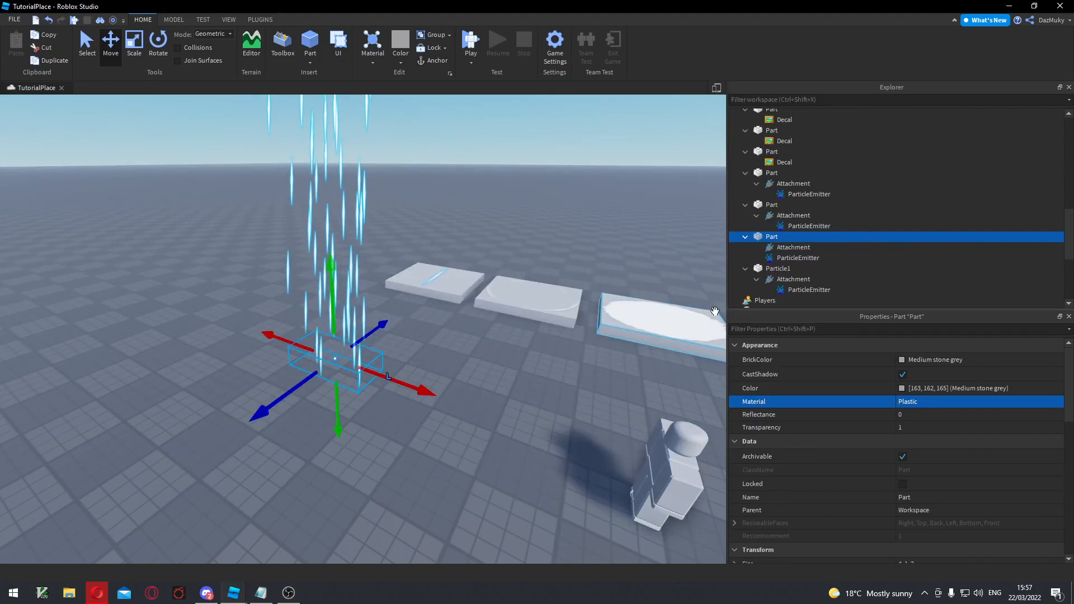
click(781, 258)
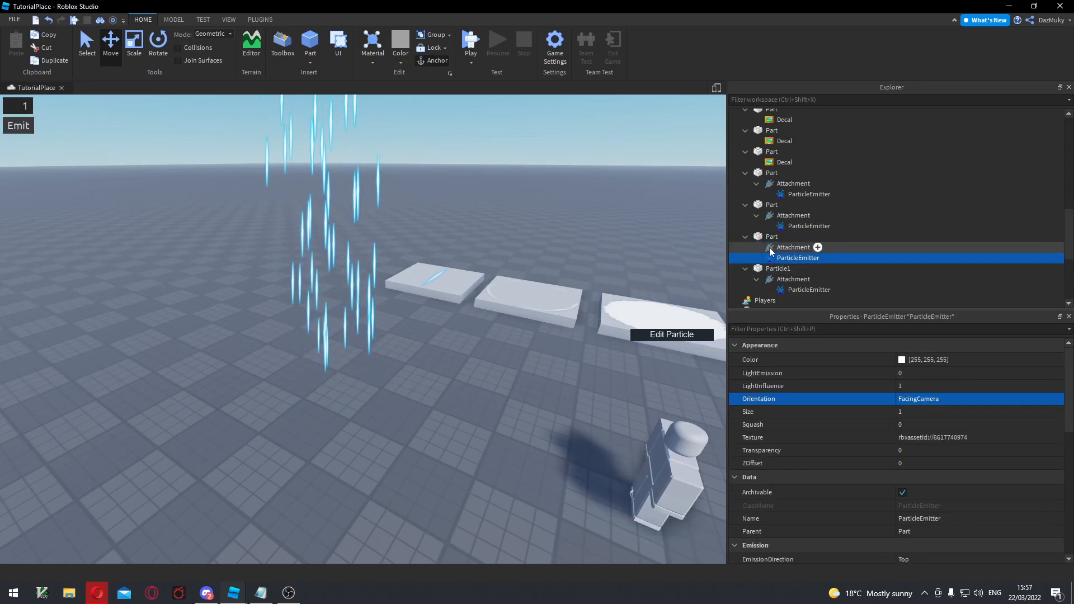
drag(780, 258, 781, 248)
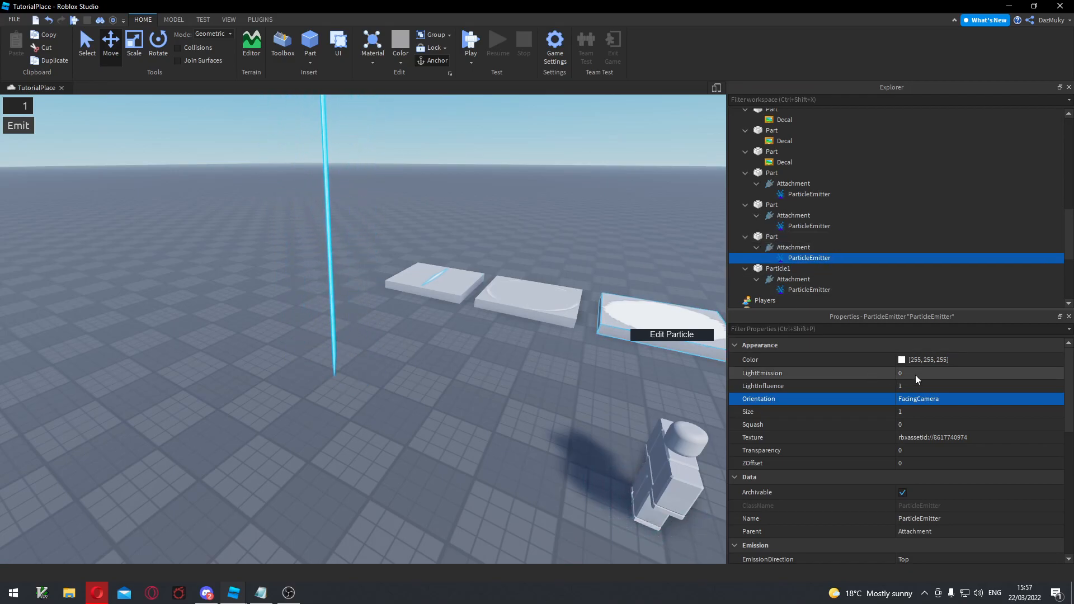
Set the streak emitter's Lifetime to 0.5.
scroll(919, 431, down, 3)
click(919, 419)
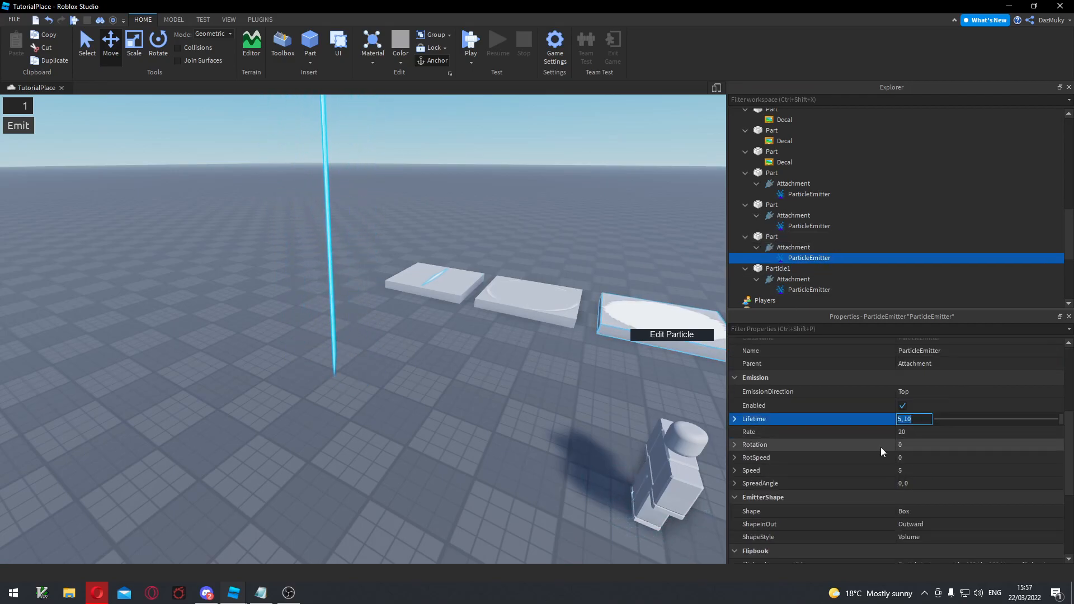
text(0.5)
key(Return)
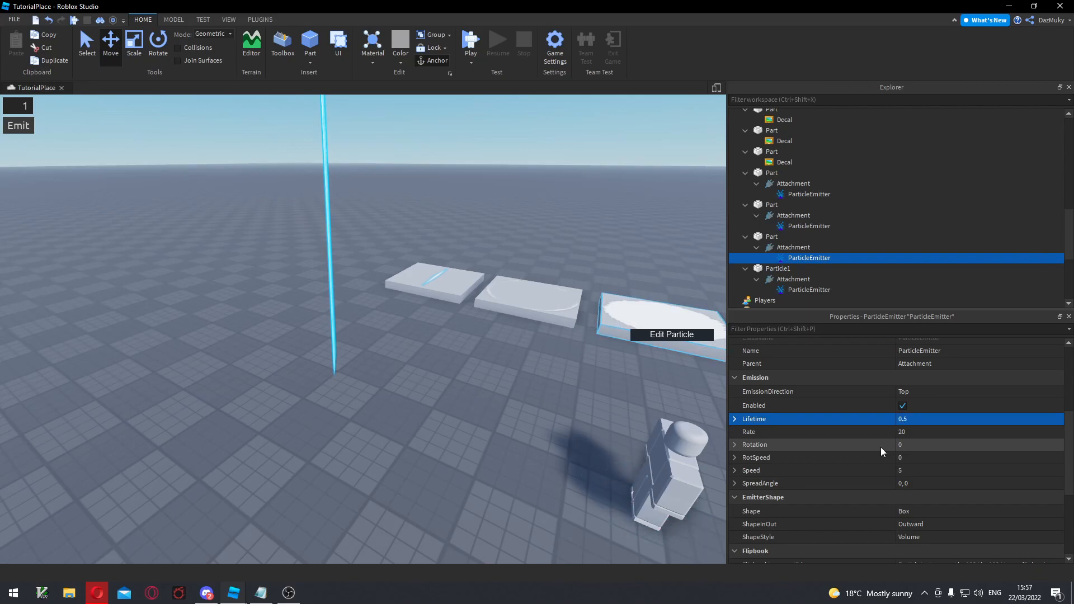
Inspect the streak up close and set its emitter's Orientation to FacingCameraWorldUp.
right_drag(462, 348, 461, 348)
key(w)
key(a)
key(d)
key(a)
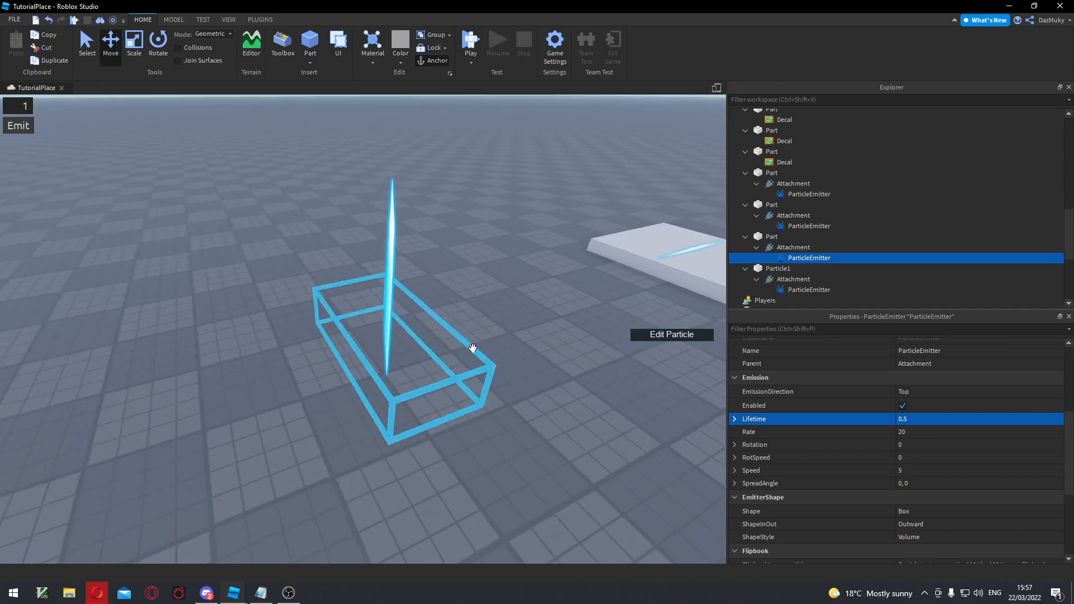
scroll(935, 388, up, 3)
click(934, 396)
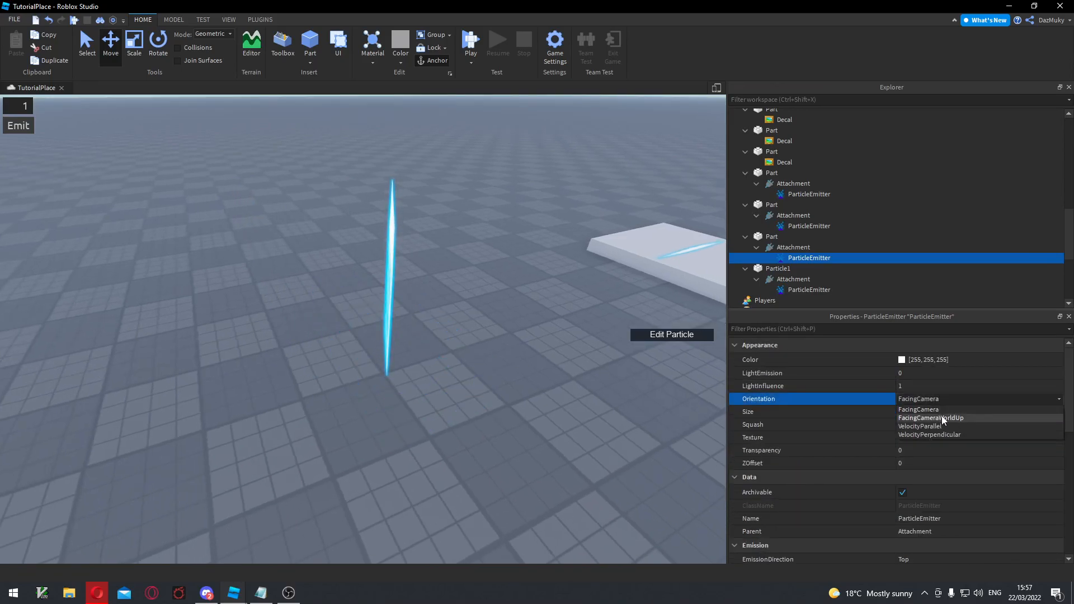
click(943, 418)
Set the streak emitter's Rate to 2 and its Speed to 0.
scroll(894, 408, down, 3)
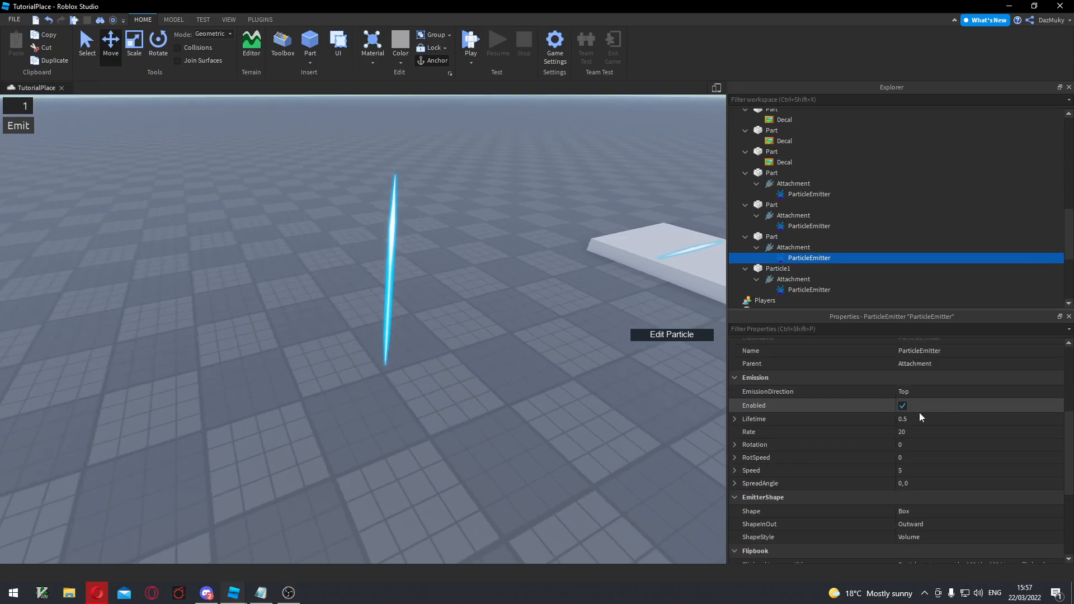
scroll(919, 415, down, 1)
click(915, 391)
text(2)
key(Return)
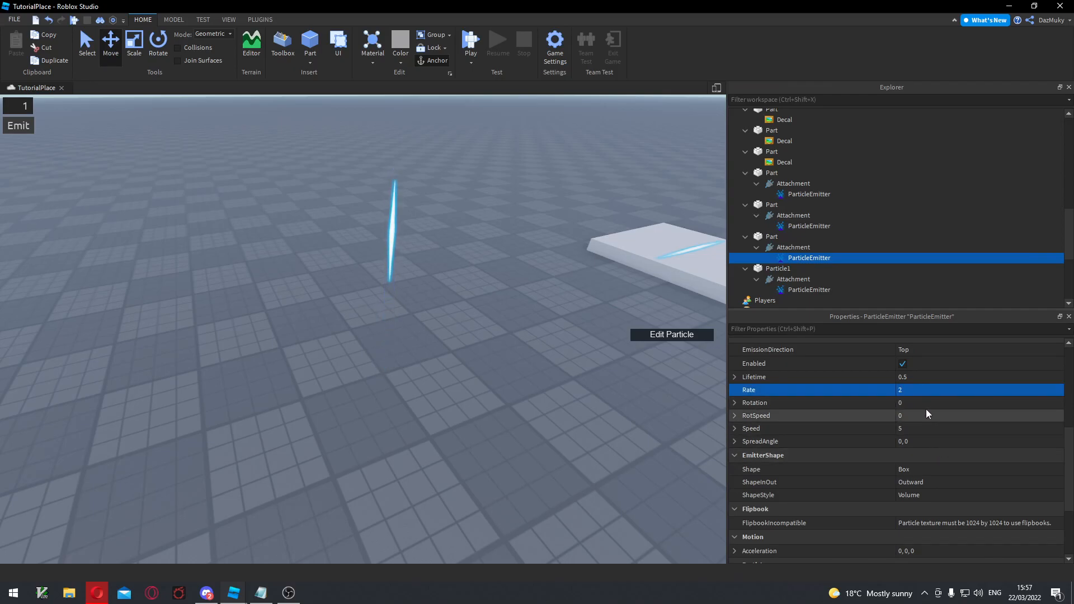
click(918, 428)
text(0)
key(Return)
right_drag(516, 359, 516, 359)
Reduce the streak emitter's Rate to 1 and check the effect in the scene.
click(904, 390)
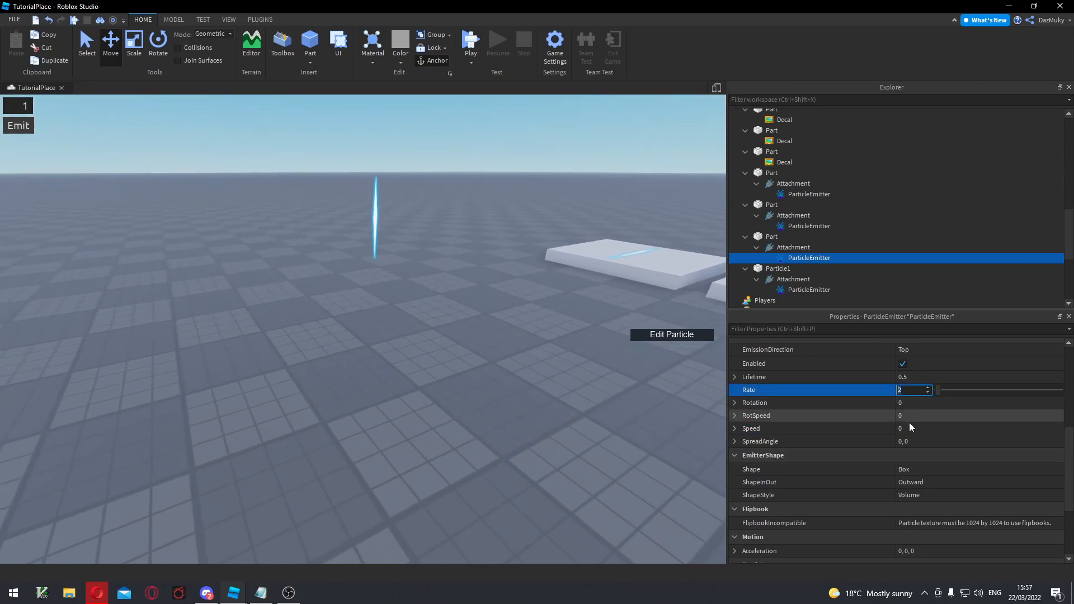
right_drag(555, 281, 555, 281)
key(w)
key(e)
Reshape the streak emitter's Transparency curve, raising its end point to 1 and adding a point at value 0 around time 0.4.
scroll(758, 365, down, 4)
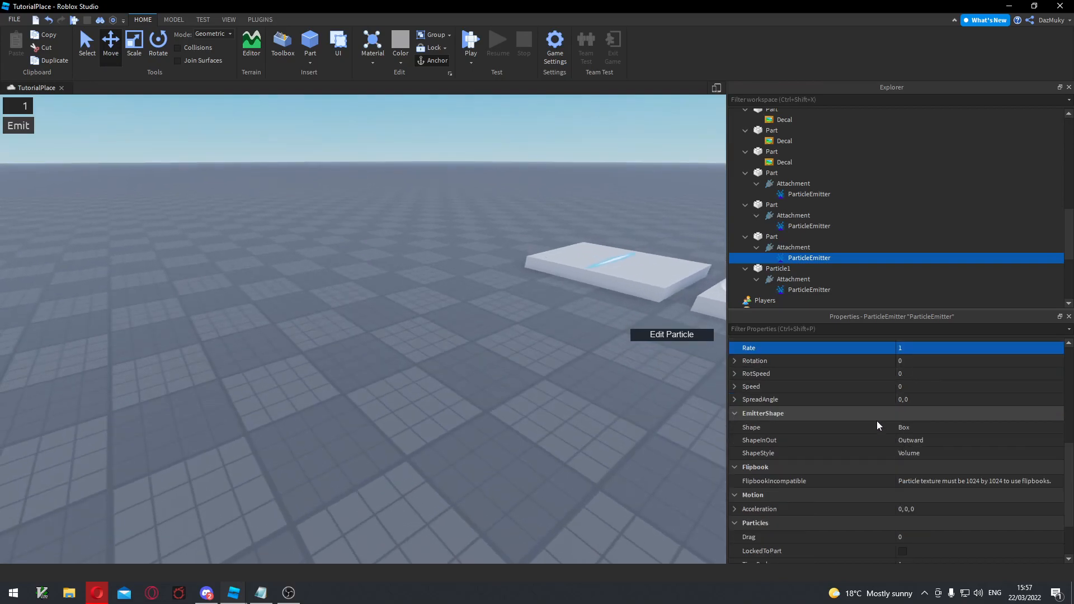
scroll(918, 417, up, 6)
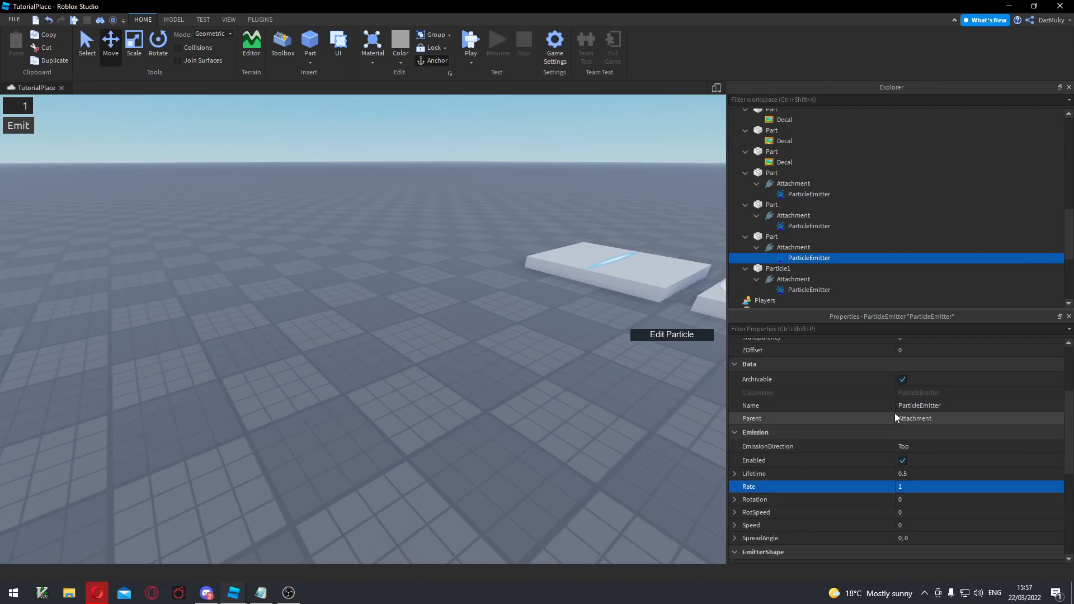
click(958, 422)
click(1059, 422)
click(719, 532)
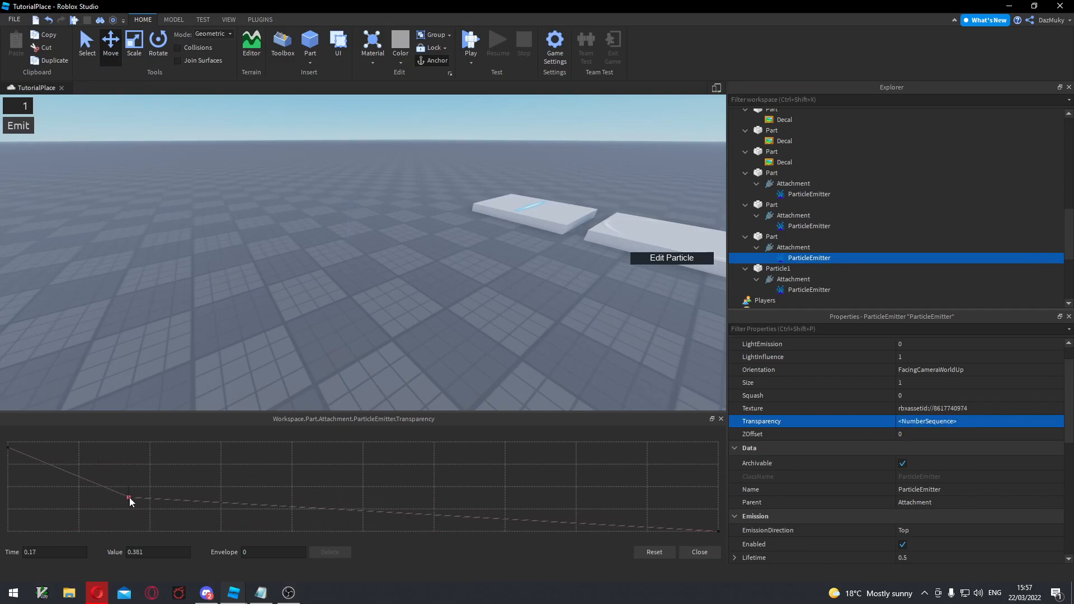
drag(719, 531, 712, 442)
drag(457, 488, 285, 566)
click(700, 553)
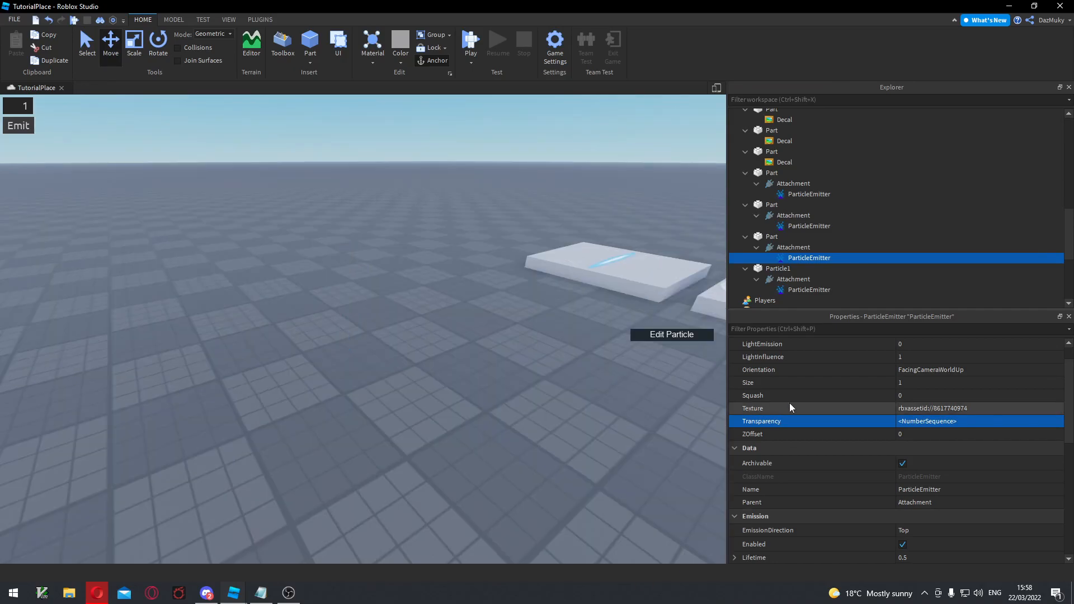
Set the streak emitter's Squash curve to rise from 0 at the start to 2.14 at time 1.
click(932, 396)
click(1057, 397)
drag(717, 486, 718, 456)
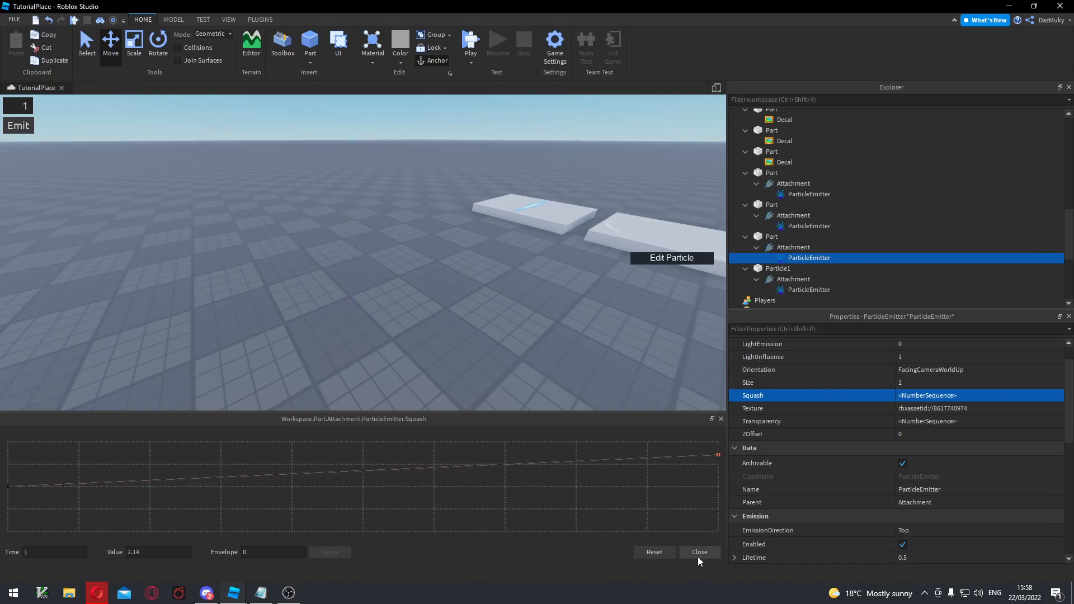
click(699, 553)
Set the streak emitter's Rotation range to a minimum of -360 and a maximum of 360.
scroll(879, 426, down, 3)
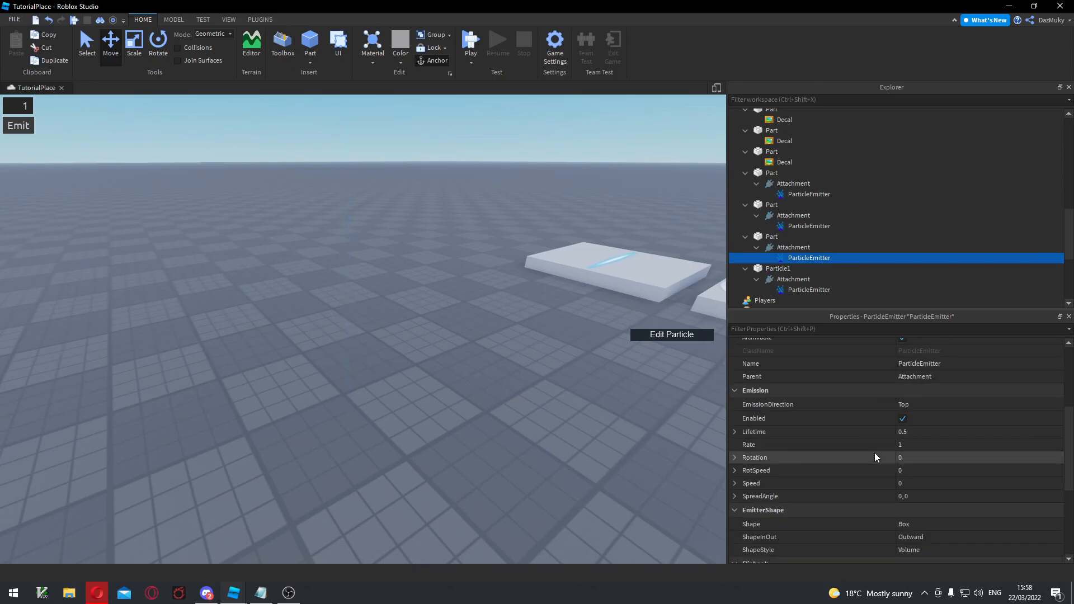
click(734, 457)
click(915, 472)
drag(998, 472, 1026, 470)
drag(906, 471, 895, 472)
text(-360)
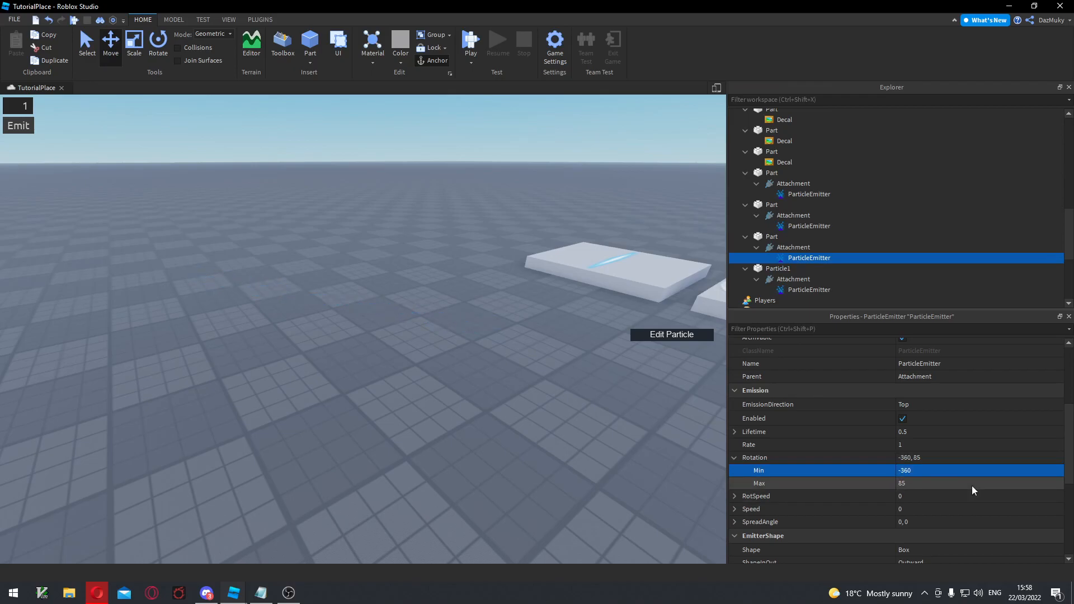
key(Tab)
text(0)
key(Return)
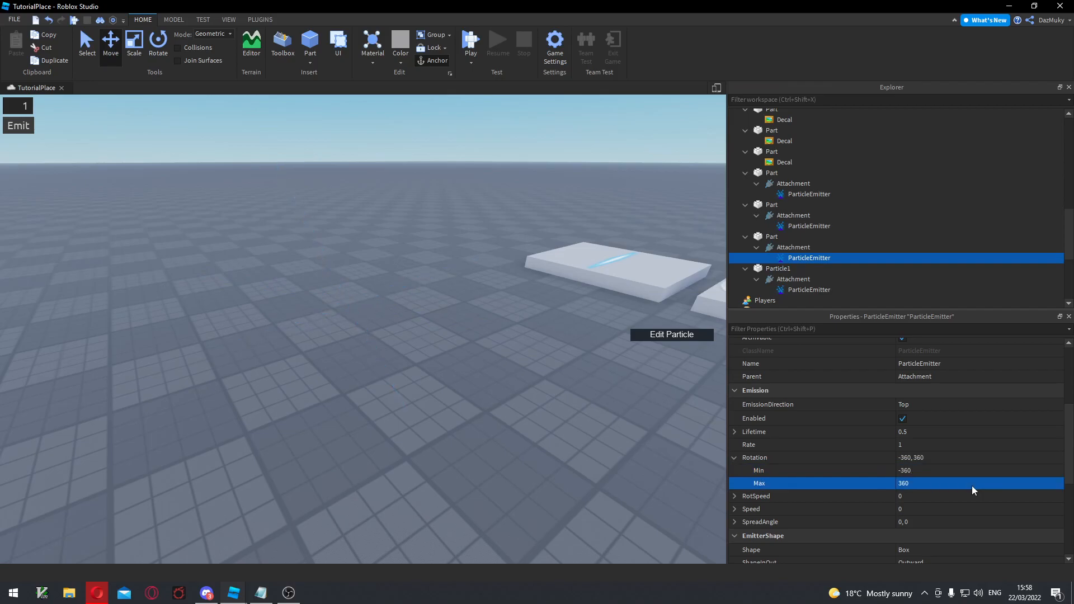
Move the invisible streak emitter part across the baseplate to the area beside the dummy.
click(338, 307)
scroll(370, 348, down, 4)
right_drag(371, 348, 398, 354)
drag(300, 353, 503, 499)
drag(428, 401, 430, 449)
key(s)
key(d)
drag(386, 396, 339, 419)
key(q)
Duplicate the dummy and move the copy about 9.3 studs away from the original along Z.
click(356, 383)
click(361, 386)
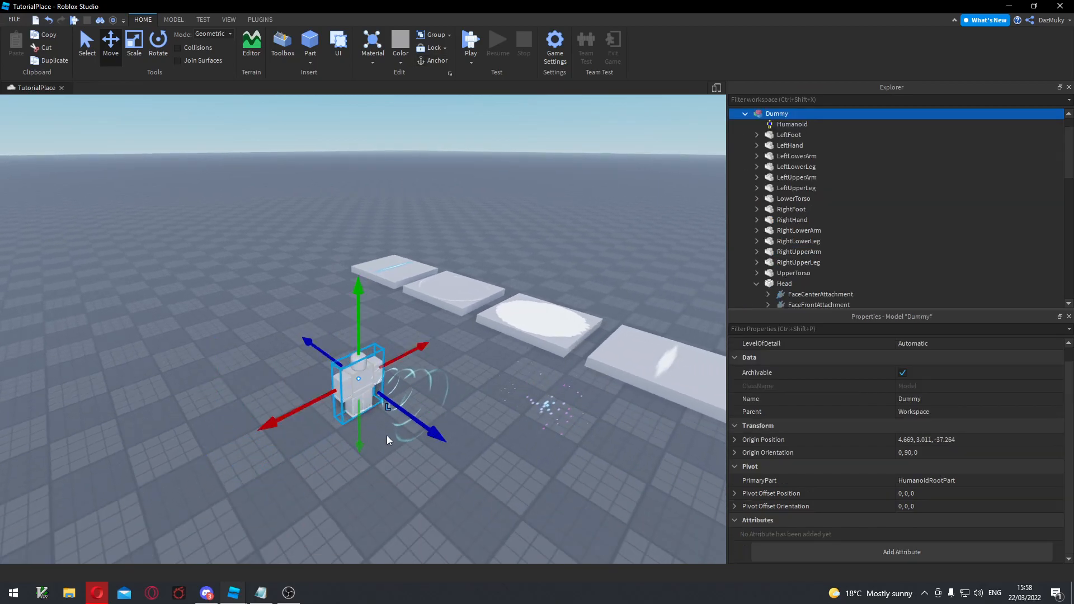
key(ctrl+d)
drag(414, 351, 304, 391)
key(f)
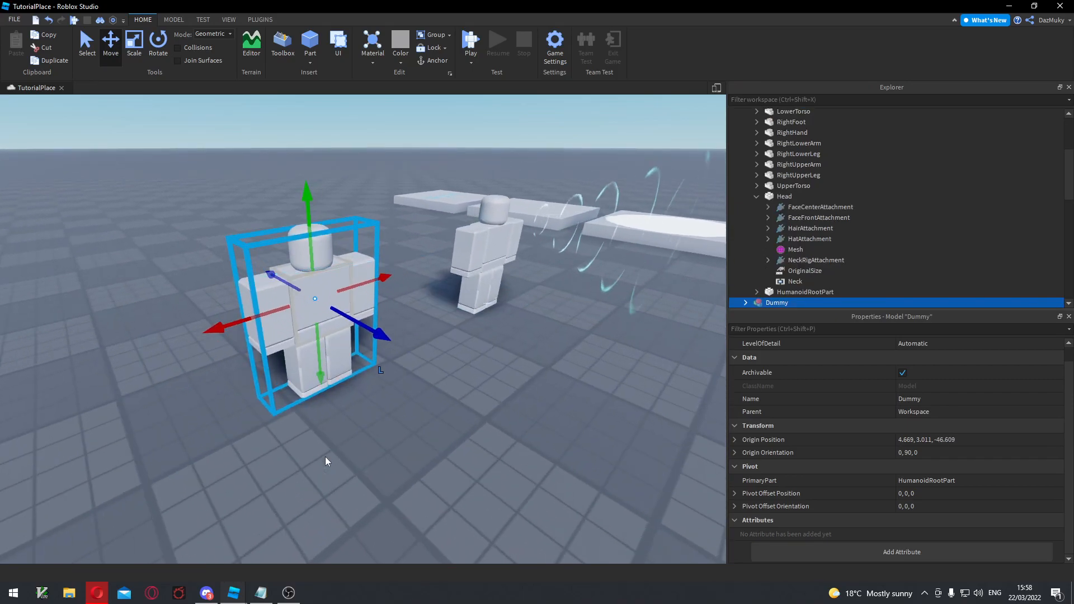
Align the invisible streak emitter part with the center of the duplicated dummy's torso.
click(325, 457)
click(320, 295)
drag(334, 209, 335, 252)
drag(390, 335, 379, 333)
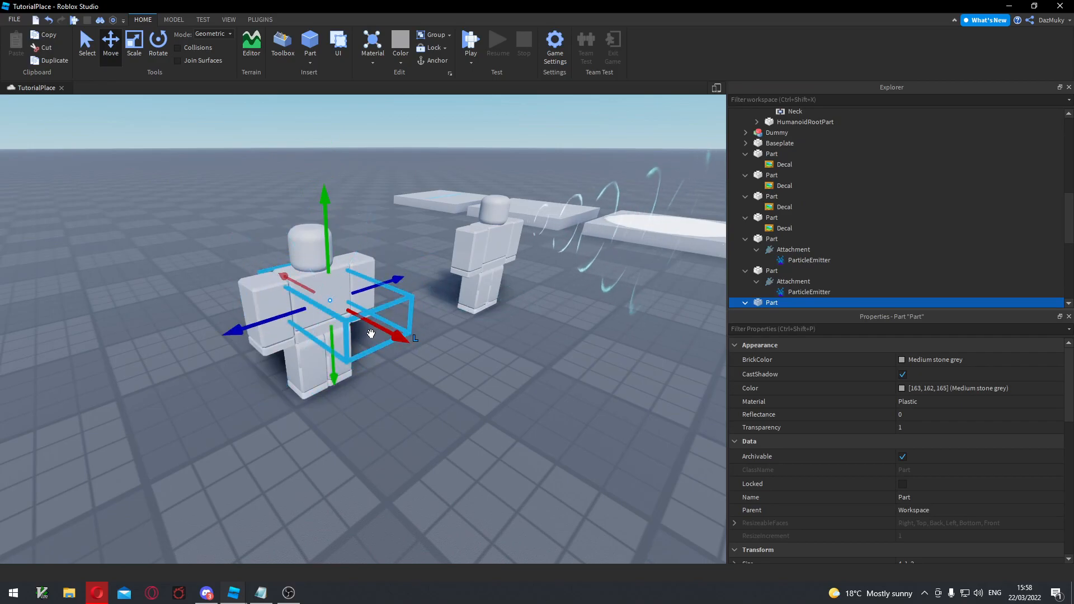
scroll(790, 262, down, 2)
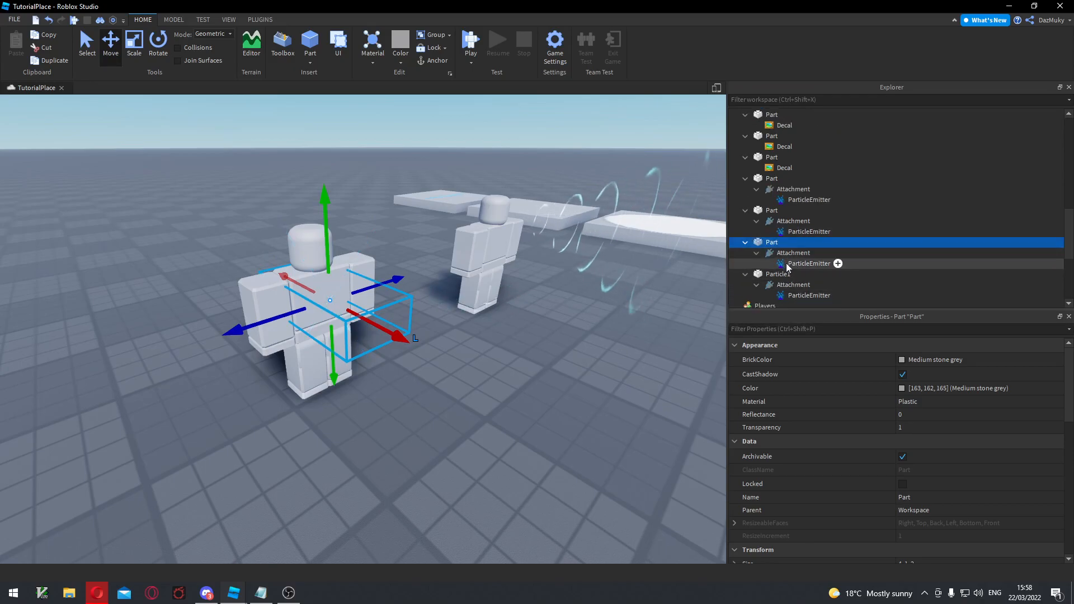
click(787, 264)
right_drag(510, 331, 510, 331)
key(w)
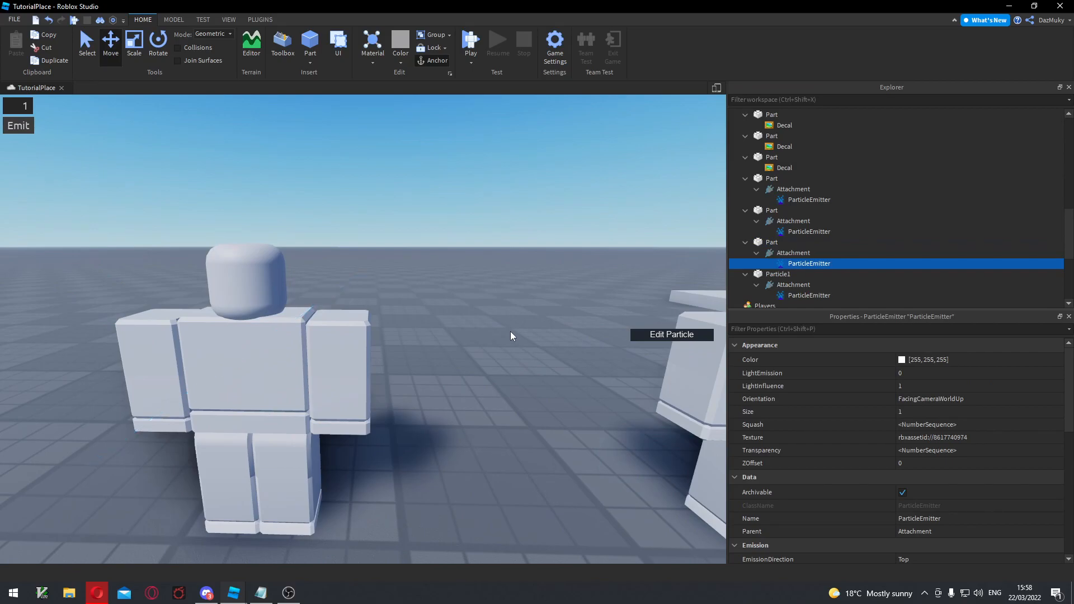
key(s)
key(a)
click(395, 361)
drag(395, 360, 405, 361)
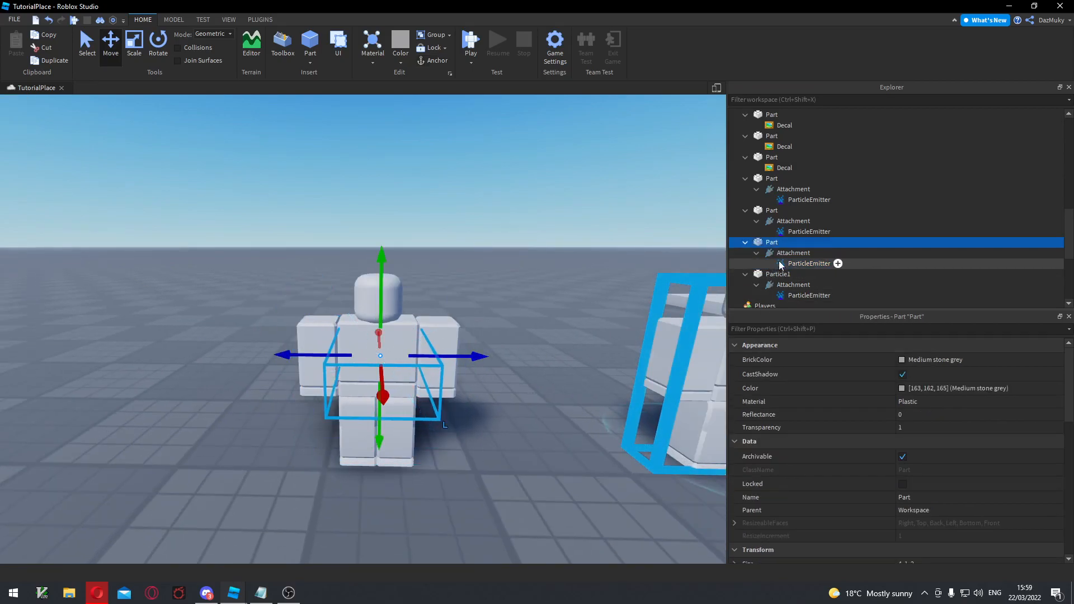
Set the streak emitter's LightEmission to 1 and its Color to blue [26, 98, 255].
click(809, 264)
click(911, 374)
drag(934, 375, 1058, 375)
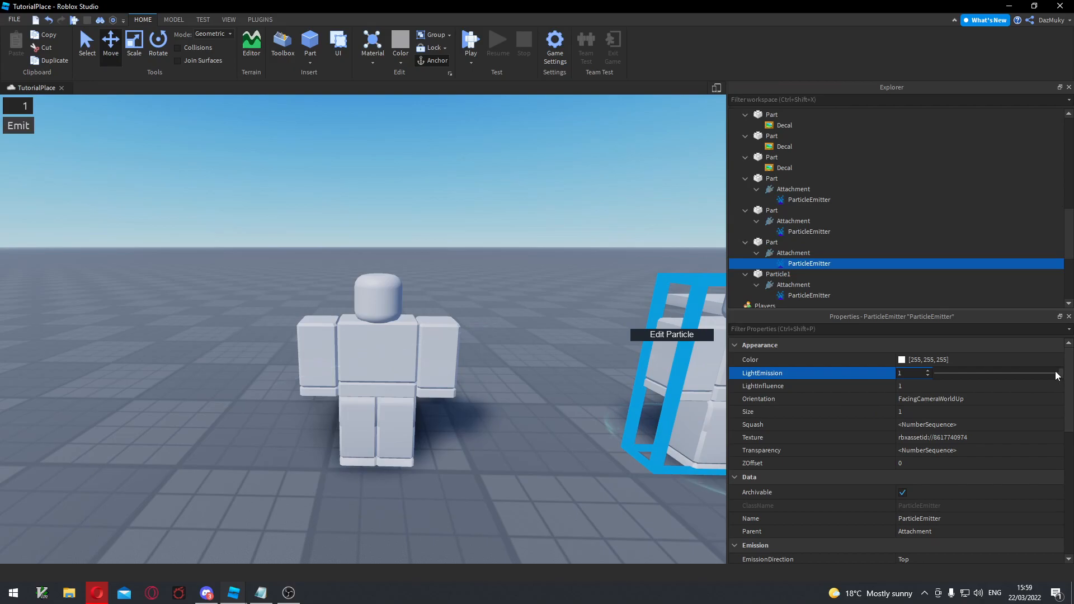
click(979, 360)
click(1055, 360)
drag(680, 203, 657, 201)
click(690, 383)
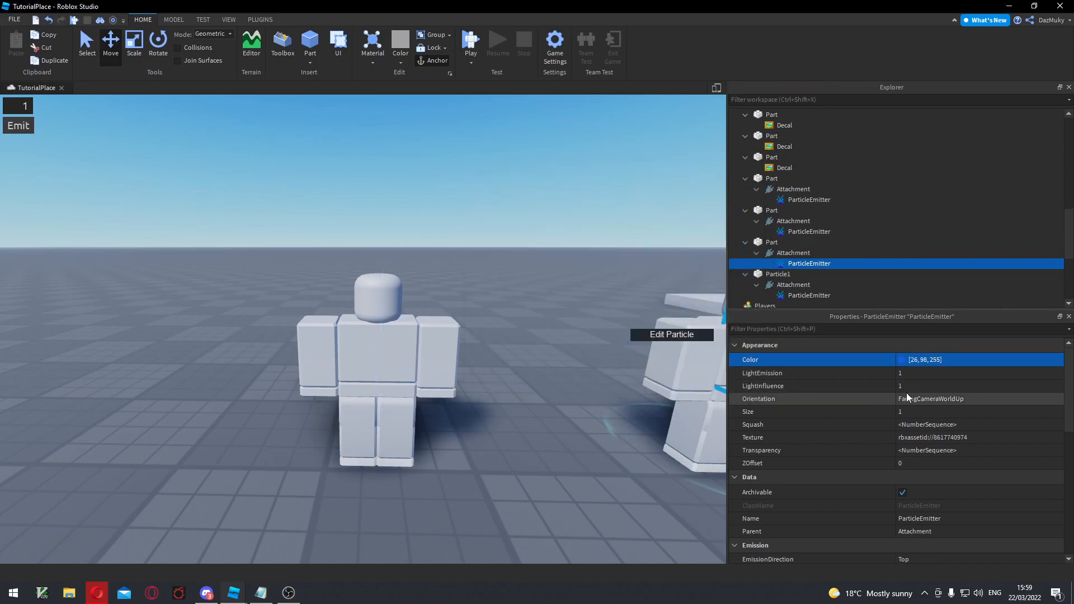
Set the streak emitter's Size curve to grow from 0.25 at the start to 2.06 at time 1.
click(922, 412)
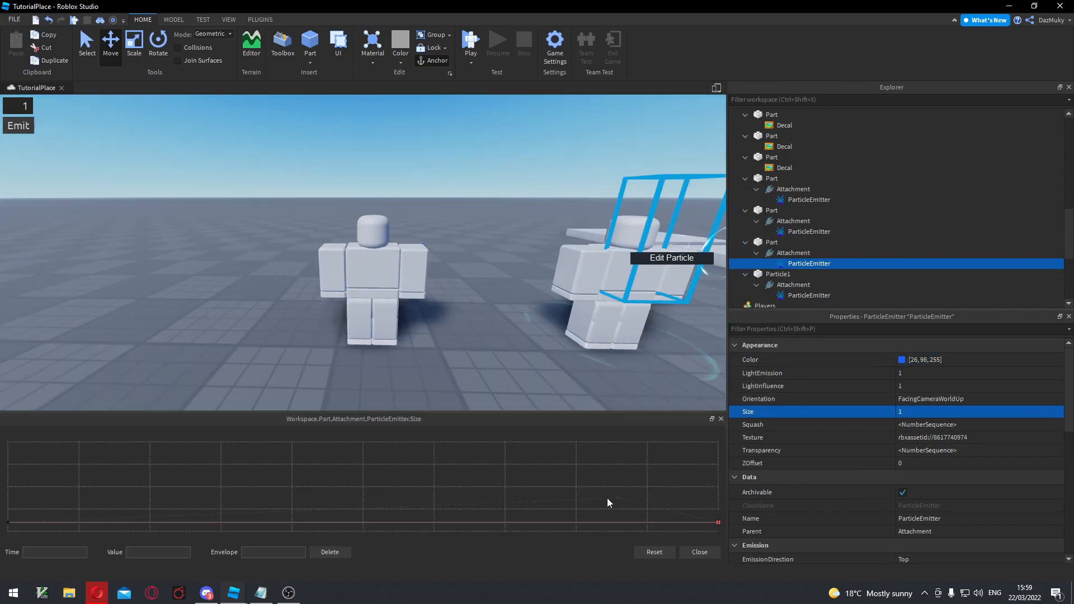
click(9, 523)
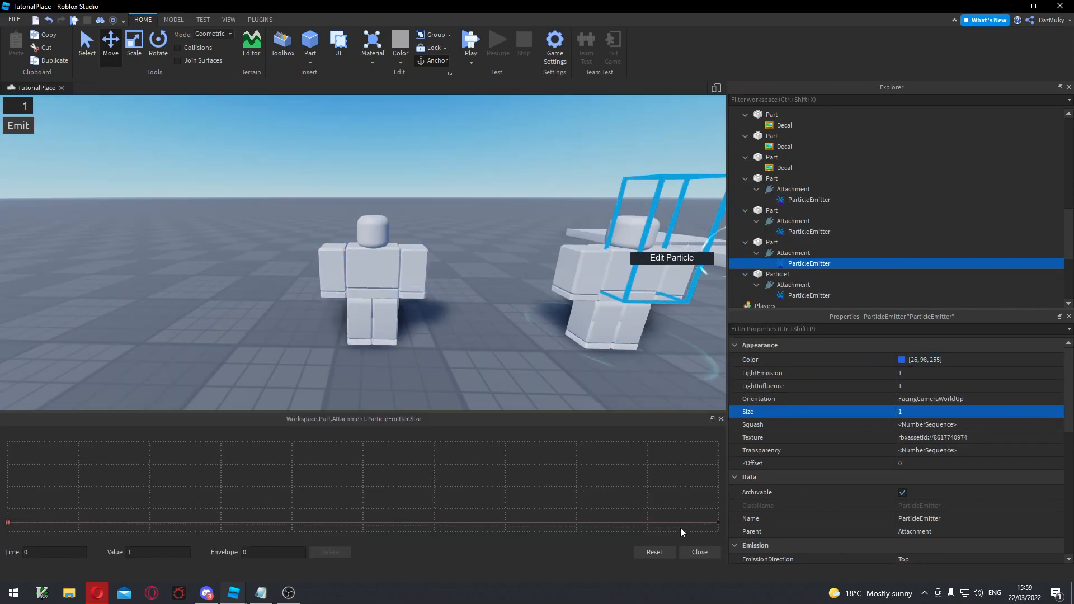
drag(718, 523, 720, 513)
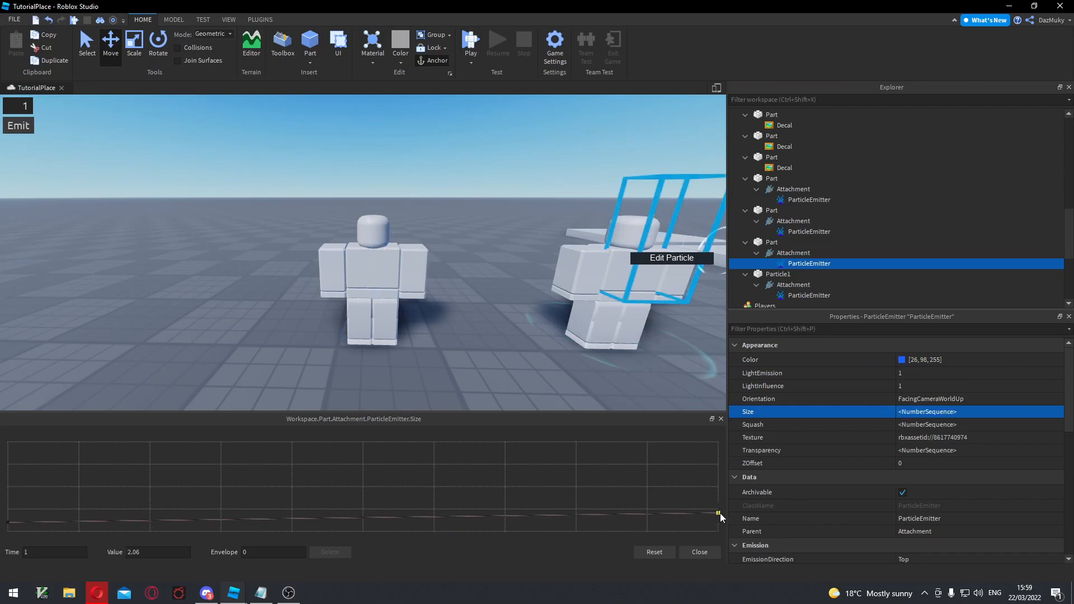
click(9, 523)
drag(8, 523, 9, 529)
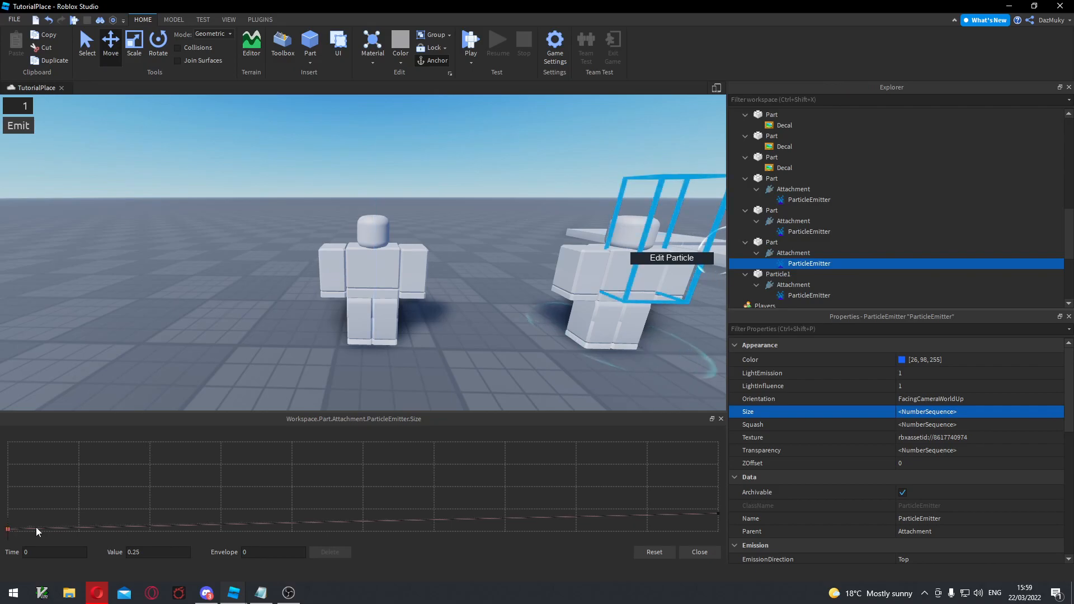
click(706, 553)
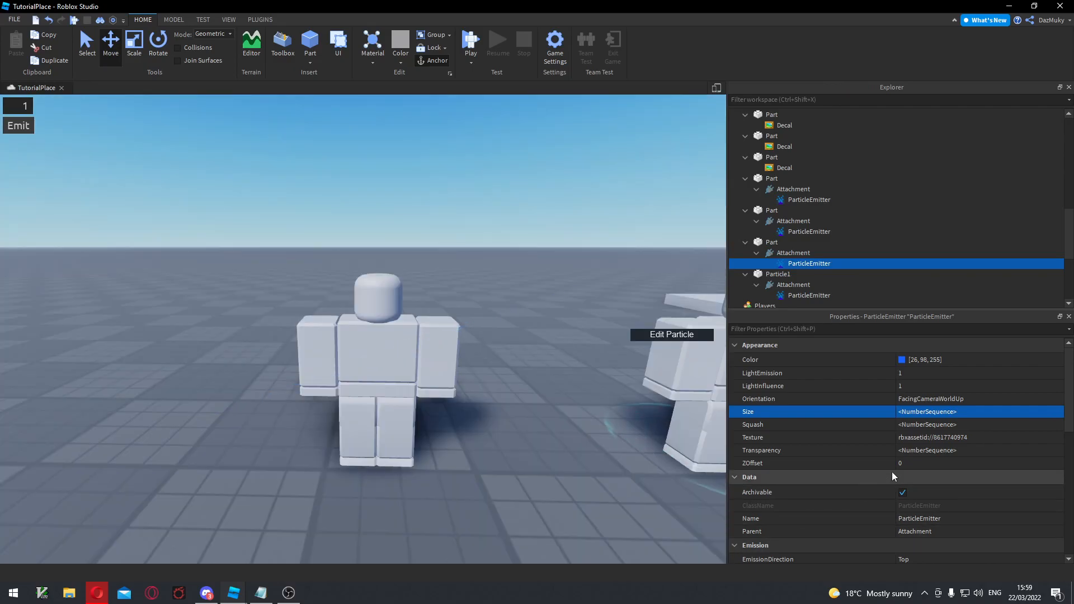
Adjust the Transparency curve by moving the first inner point to time 0.0622, value 0, and extending the zero stretch to around time 0.8.
click(951, 450)
click(1057, 450)
drag(130, 498, 52, 539)
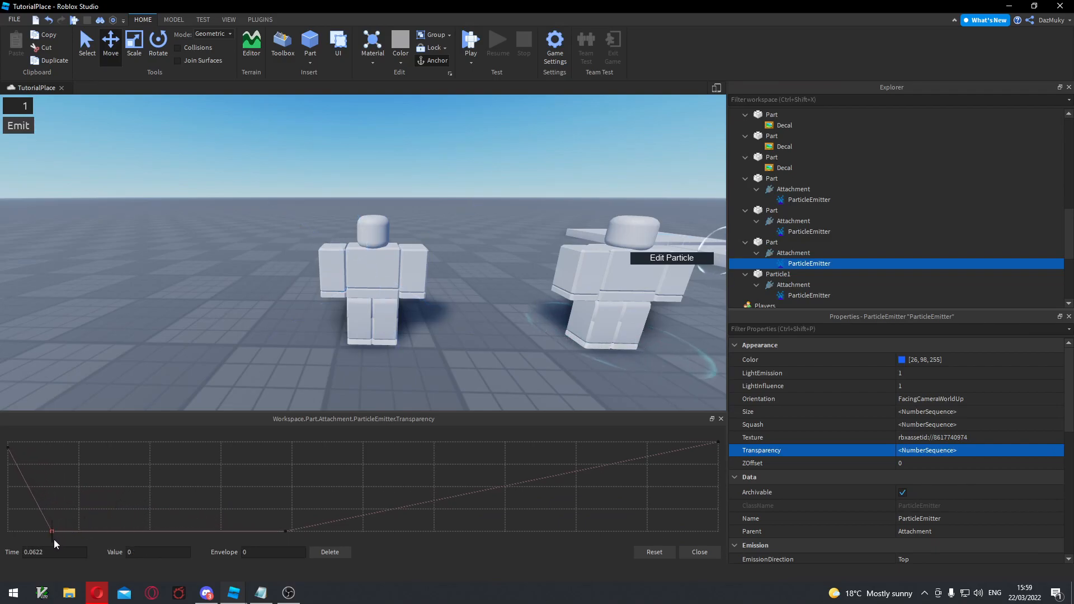
drag(489, 490, 578, 539)
click(699, 552)
Set the streak emitter's Lifetime range to a minimum of 0.25 and a maximum of 0.75.
scroll(815, 471, down, 3)
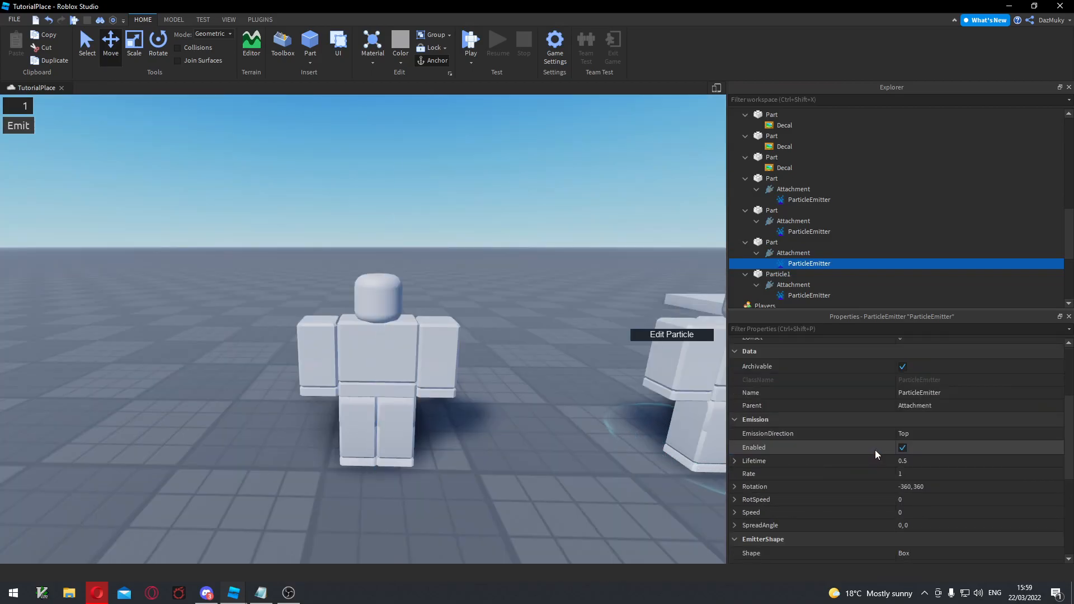
click(912, 462)
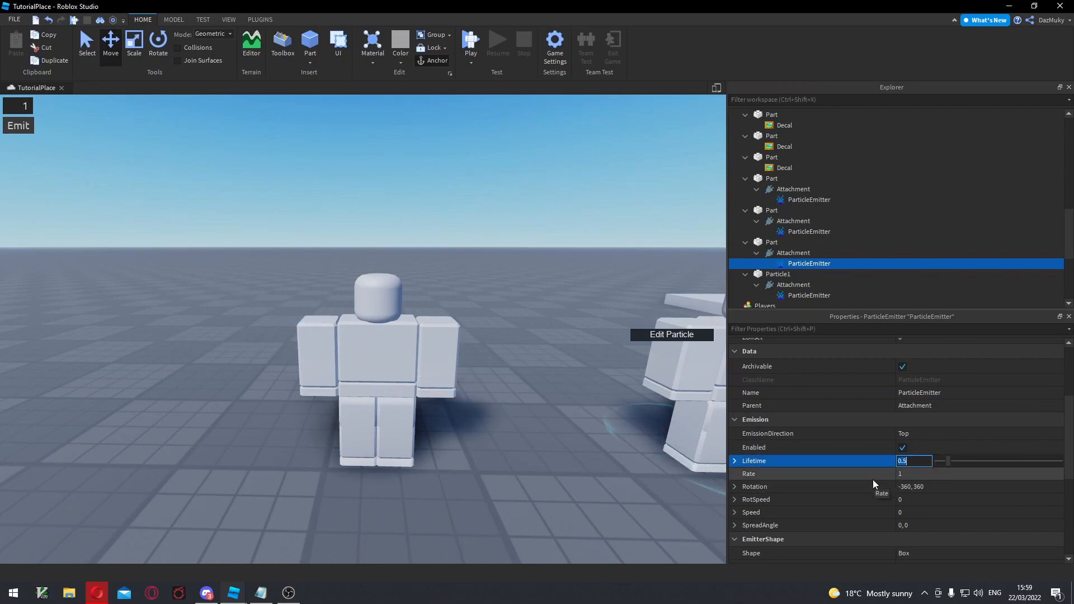
click(734, 462)
click(905, 475)
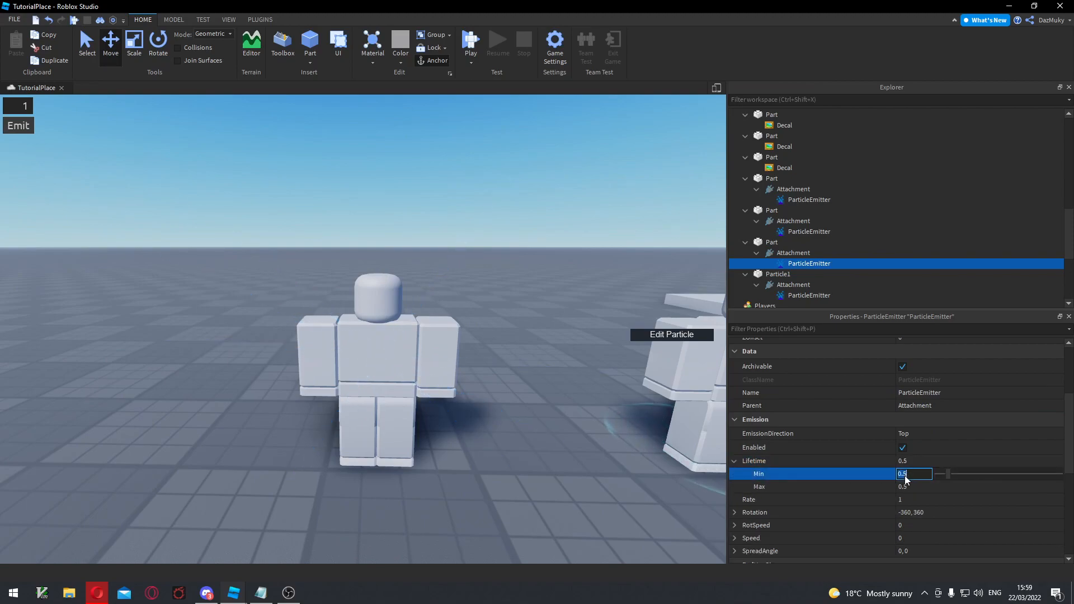
text(0.25)
key(Return)
click(942, 487)
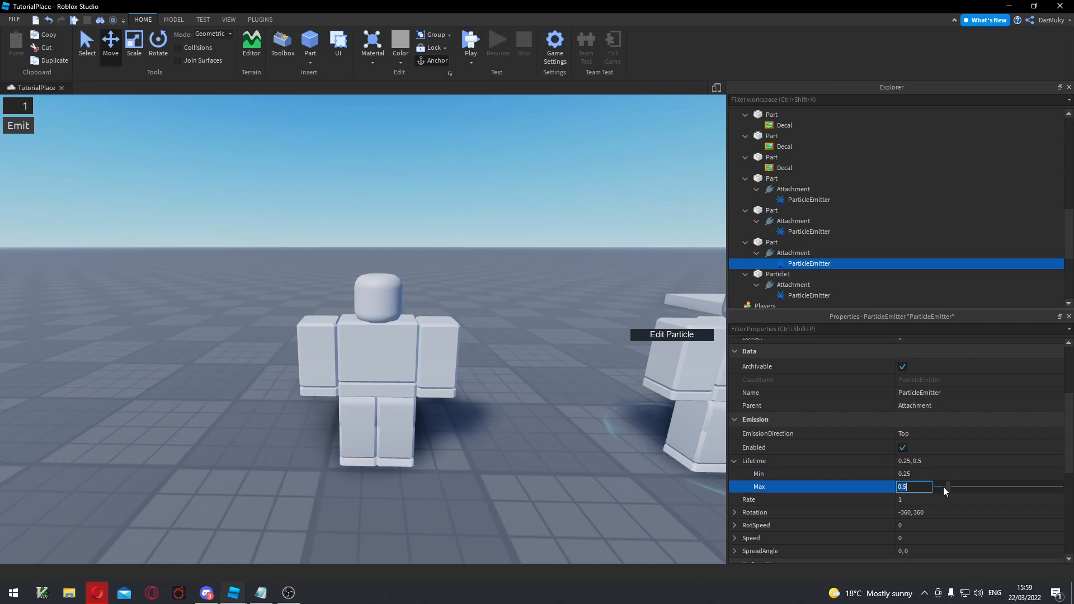
drag(951, 489, 953, 490)
key(Return)
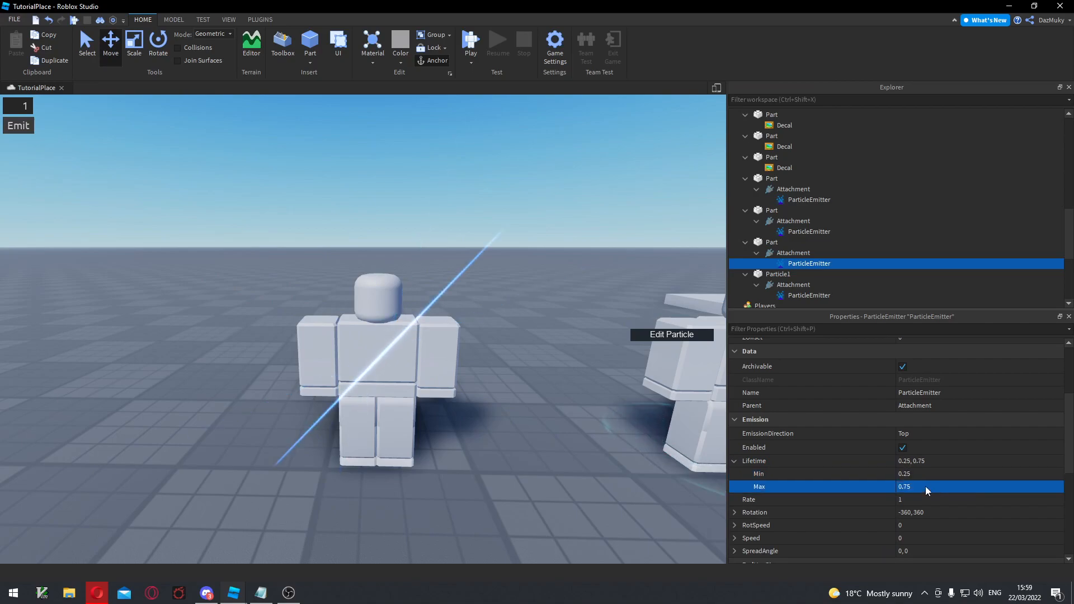
Set the streak emitter's Rate to 5, then review its remaining properties and the effect on the dummy.
click(914, 500)
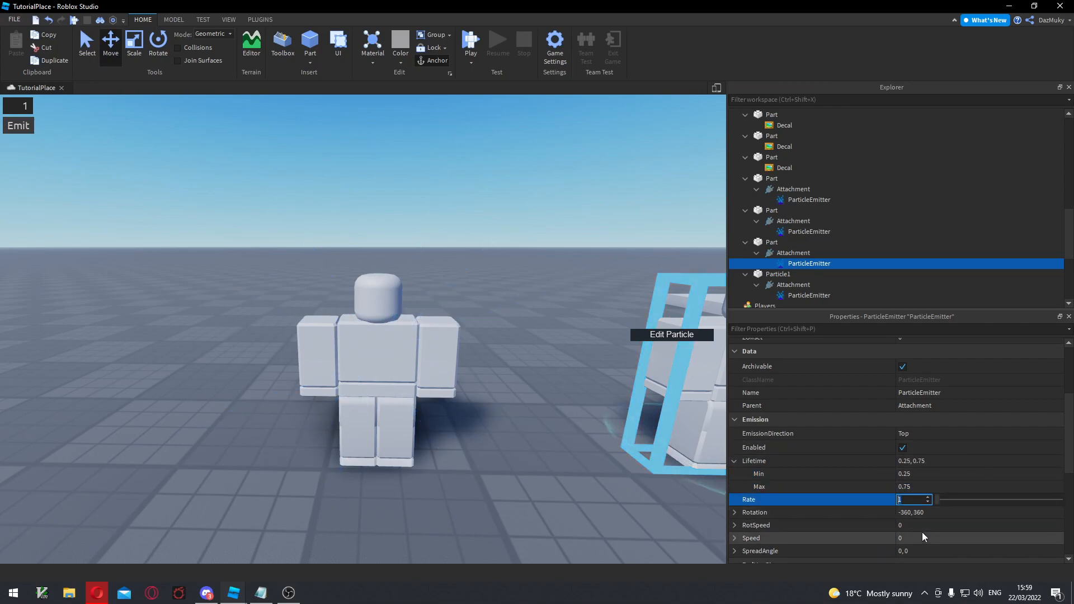
text(5)
key(Return)
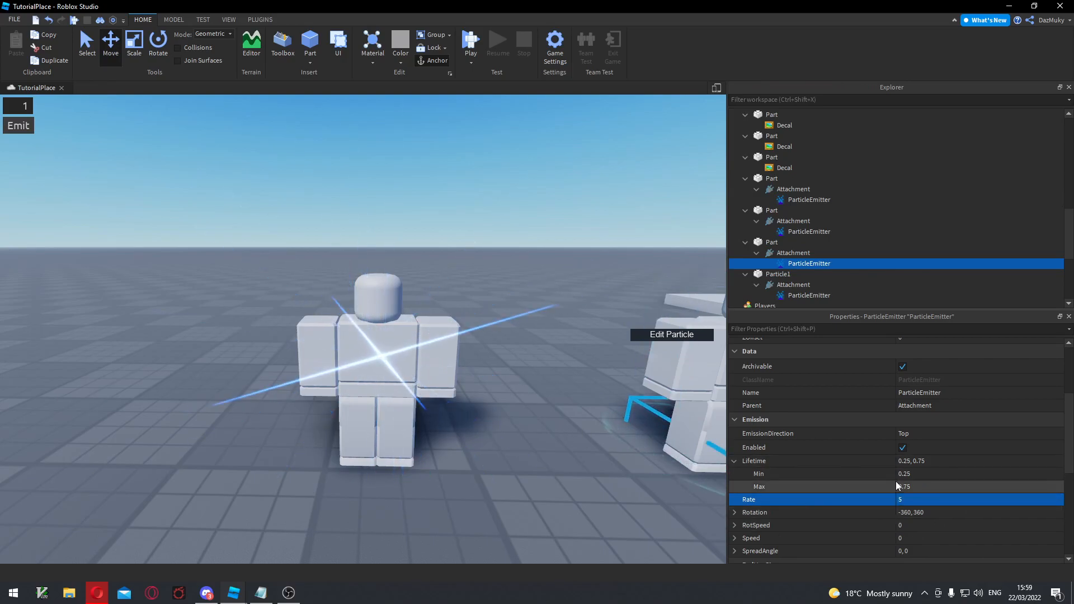
scroll(912, 487, down, 3)
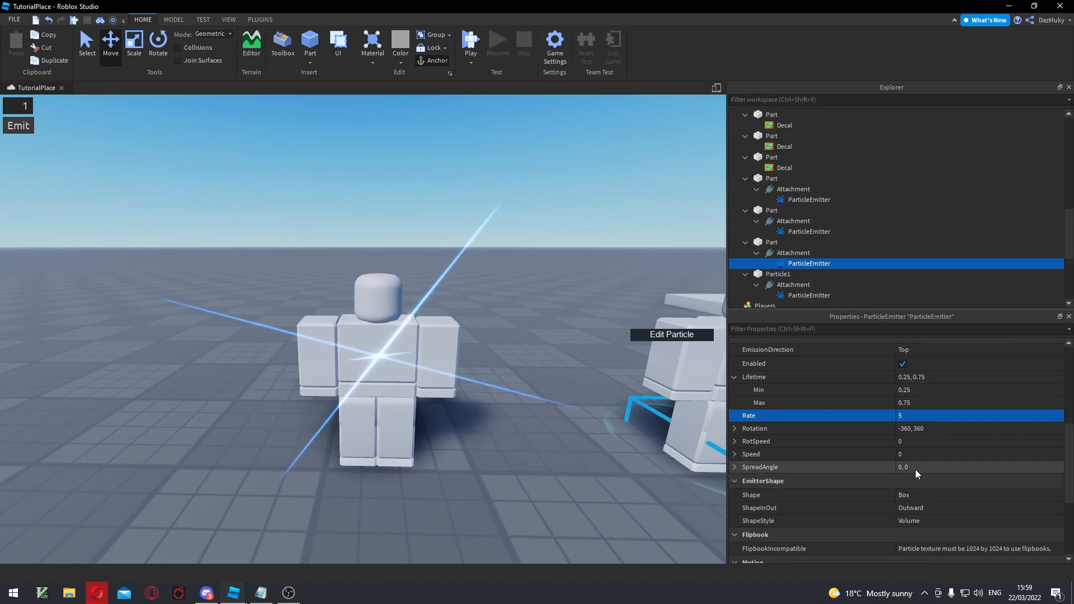
click(916, 467)
drag(1070, 477, 1051, 517)
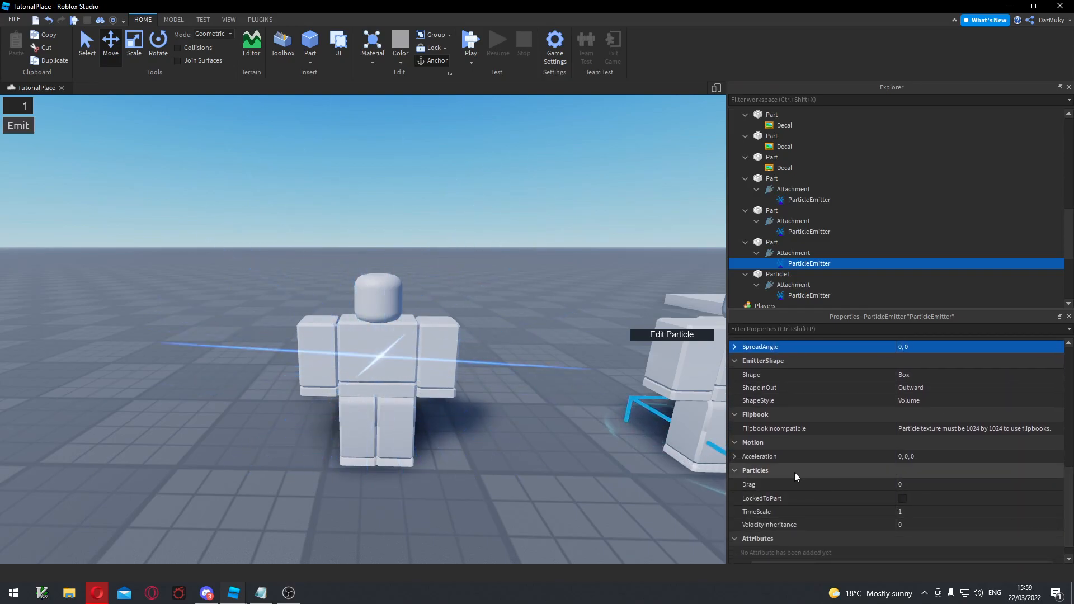
scroll(827, 471, down, 1)
right_drag(490, 458, 490, 458)
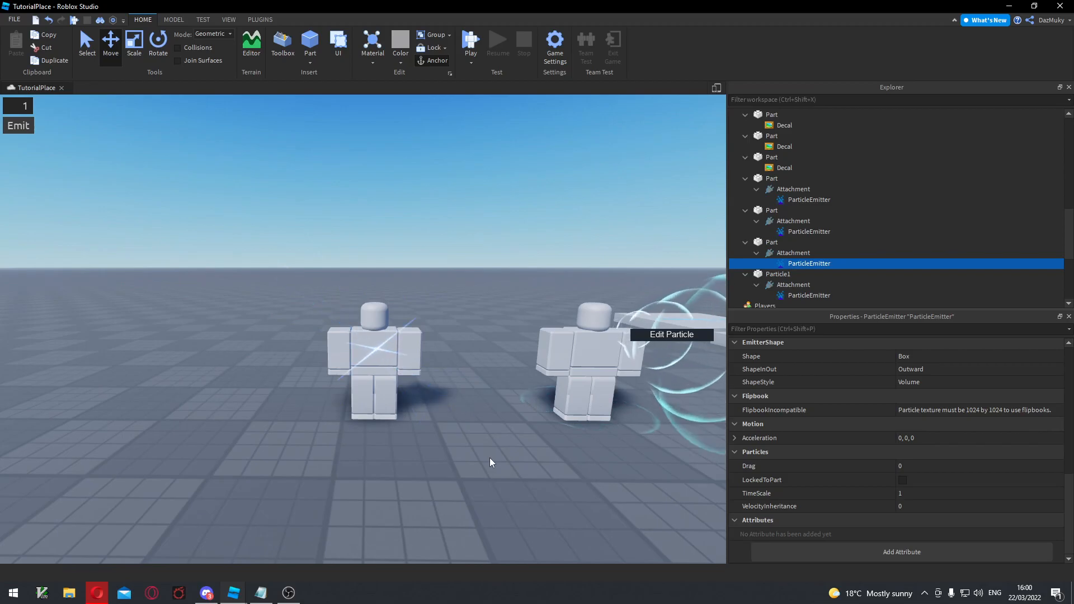